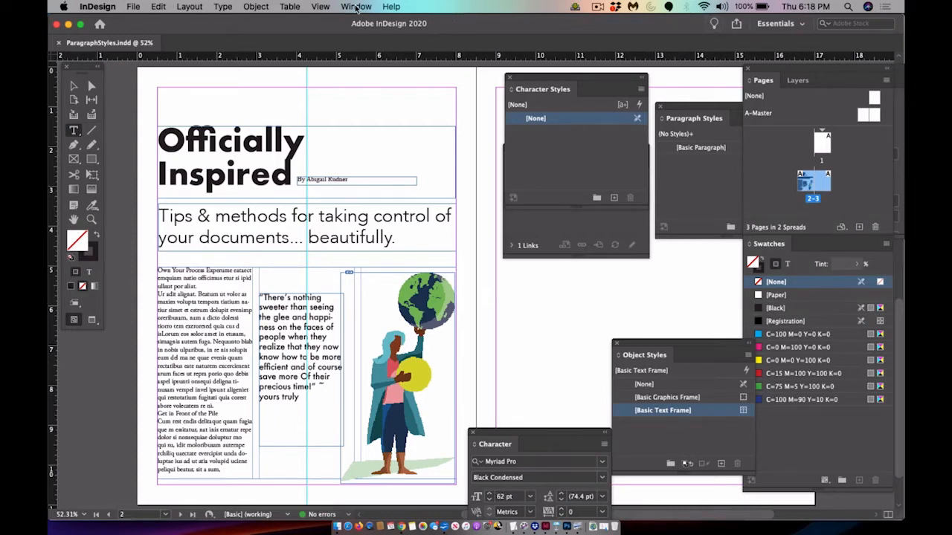
Reset the Essentials workspace to its default layout and switch to the Essentials Classic workspace
left_click(356, 7)
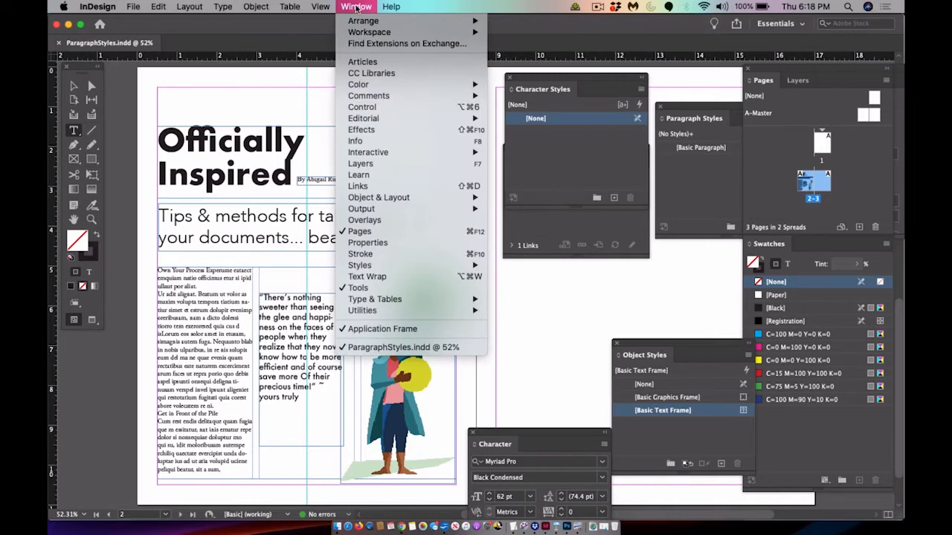
mouse_move(357, 31)
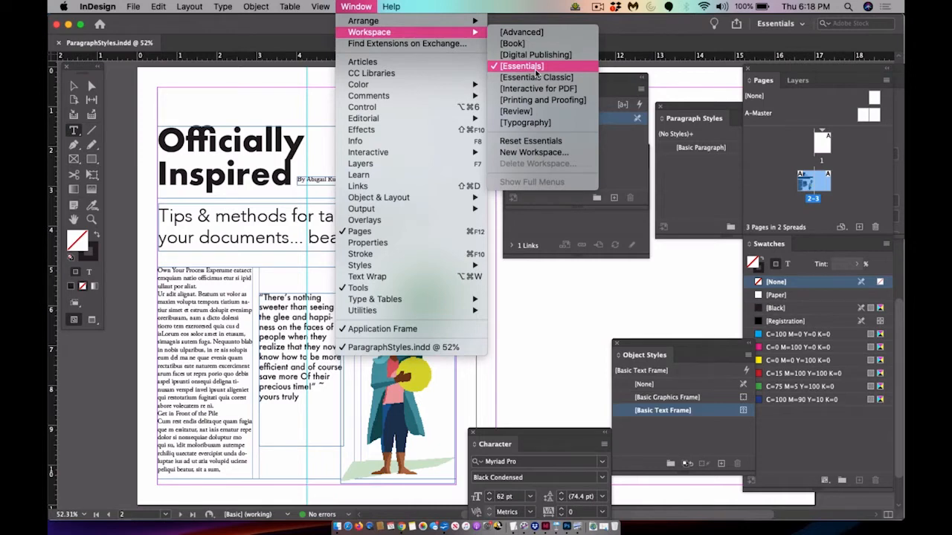
left_click(540, 142)
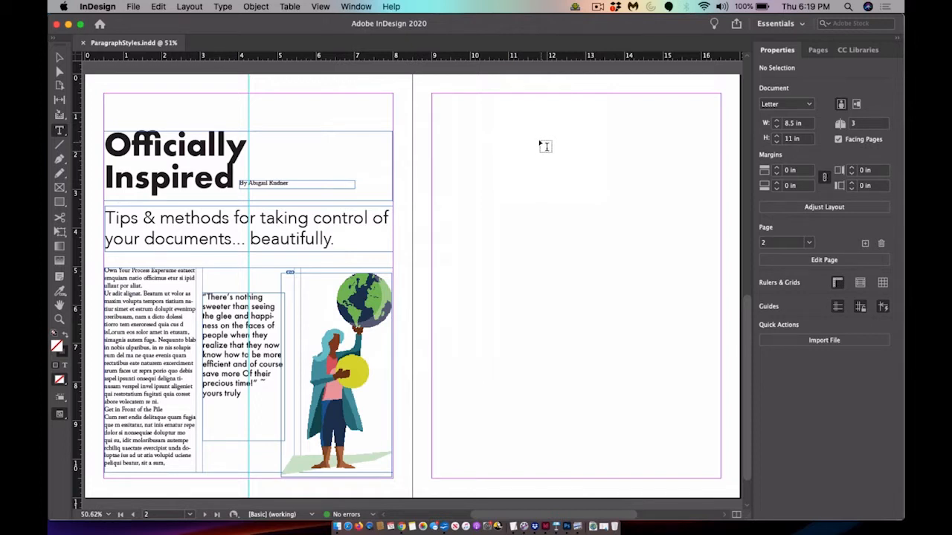
left_click(356, 7)
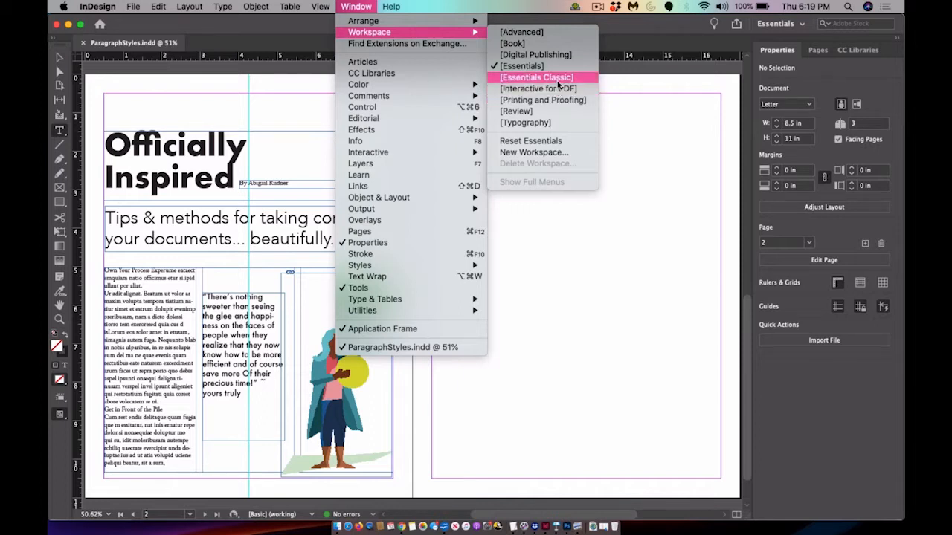
left_click(558, 79)
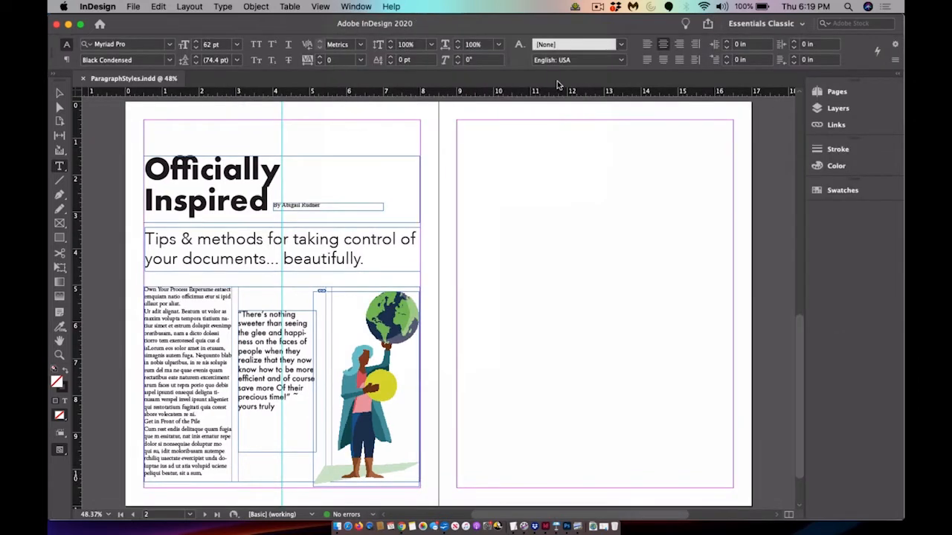
Switch to the Interactive for PDF workspace and return to Essentials Classic
left_click(356, 7)
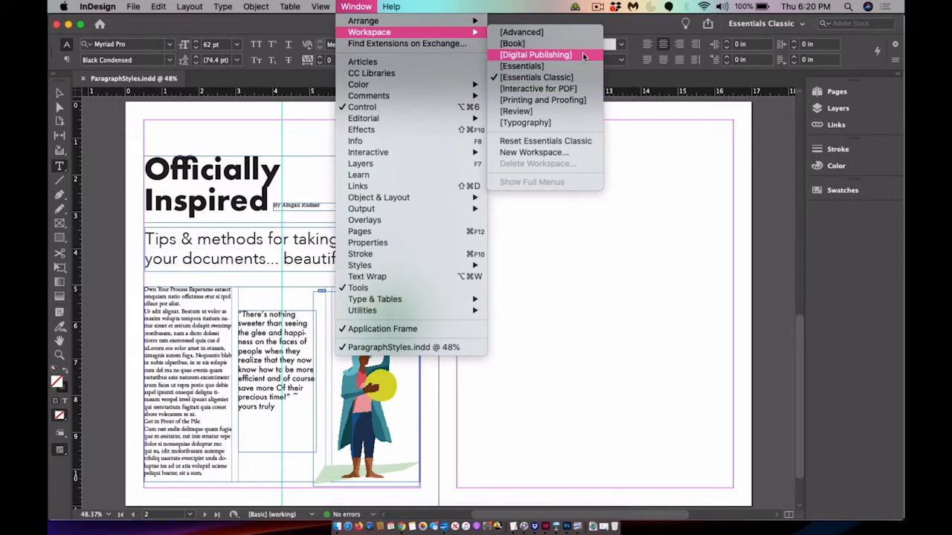
left_click(564, 94)
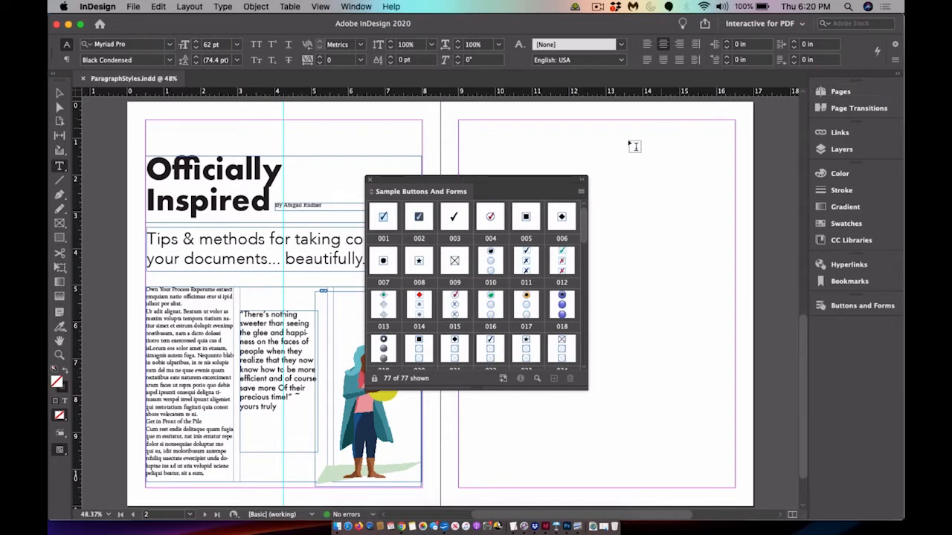
left_click(356, 6)
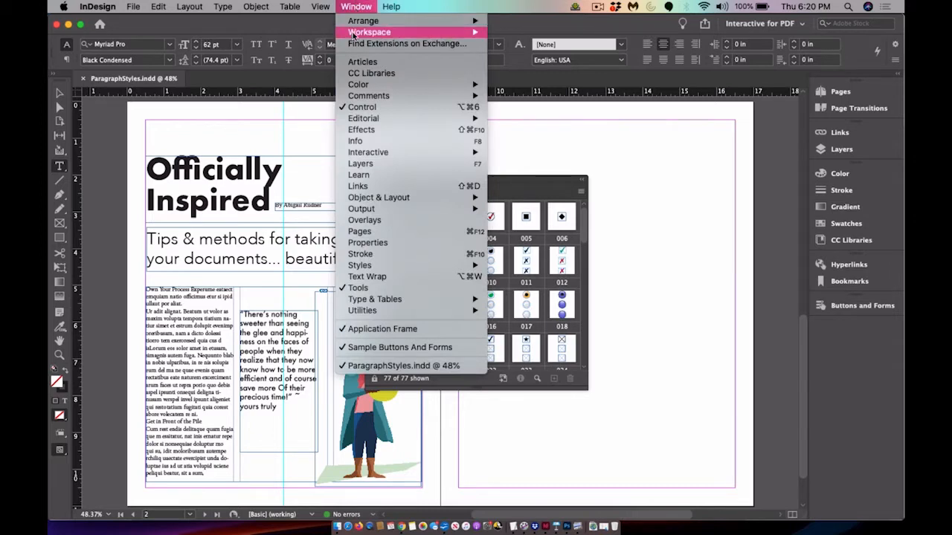
left_click(527, 76)
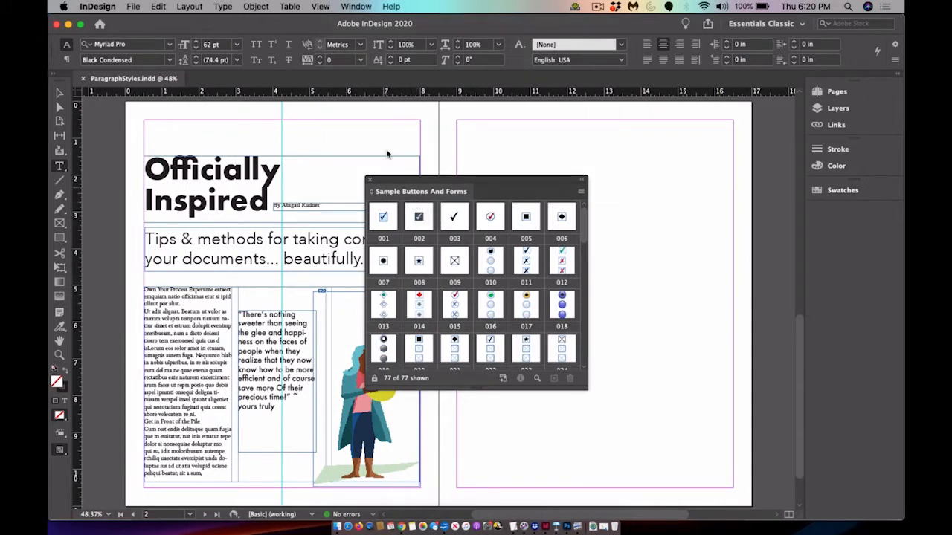
Reset the Essentials Classic workspace to its default panel arrangement
left_click(355, 6)
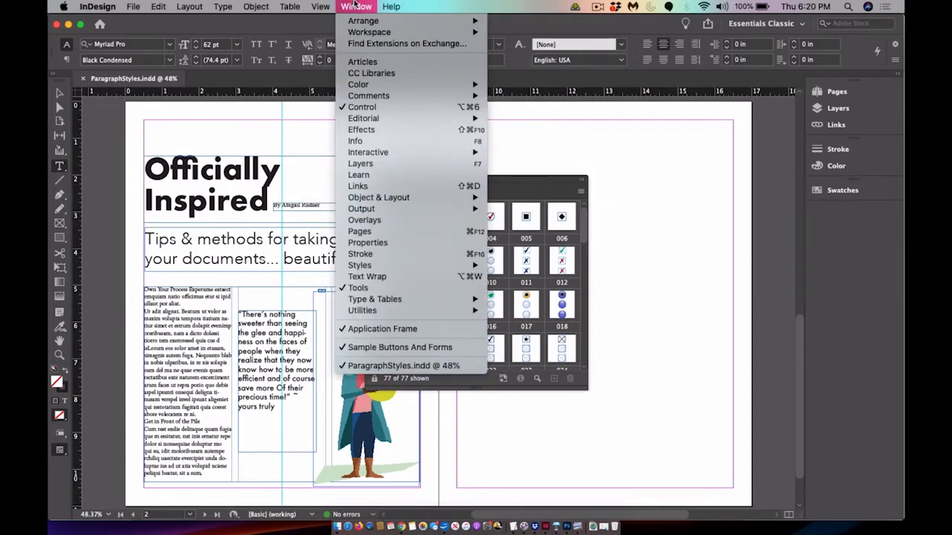
mouse_move(360, 32)
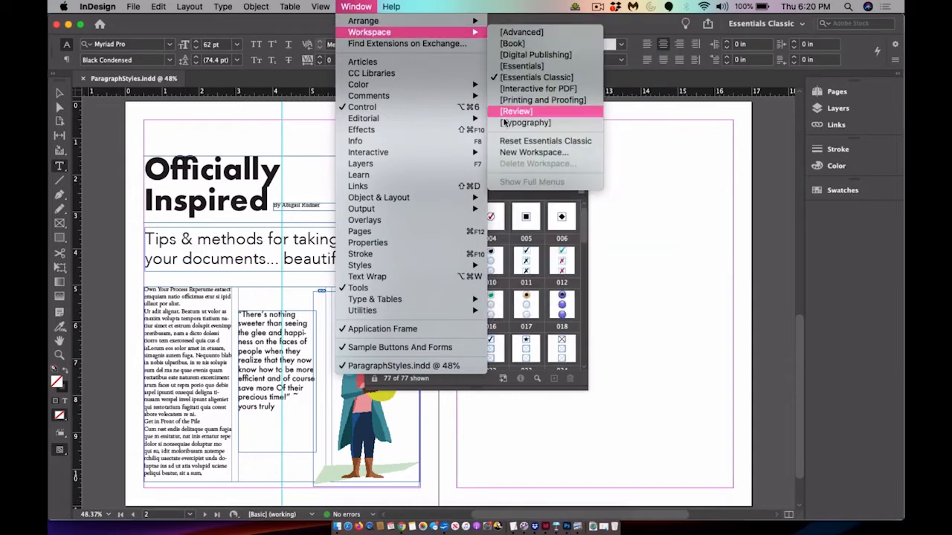
left_click(524, 141)
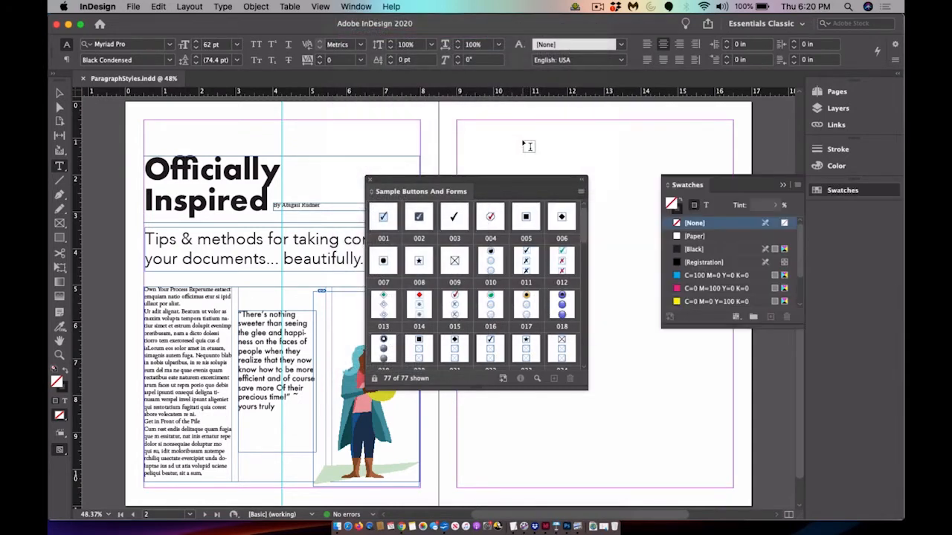
Close the Sample Buttons And Forms library, and detach the Swatches panel from the dock and close it
left_click(370, 180)
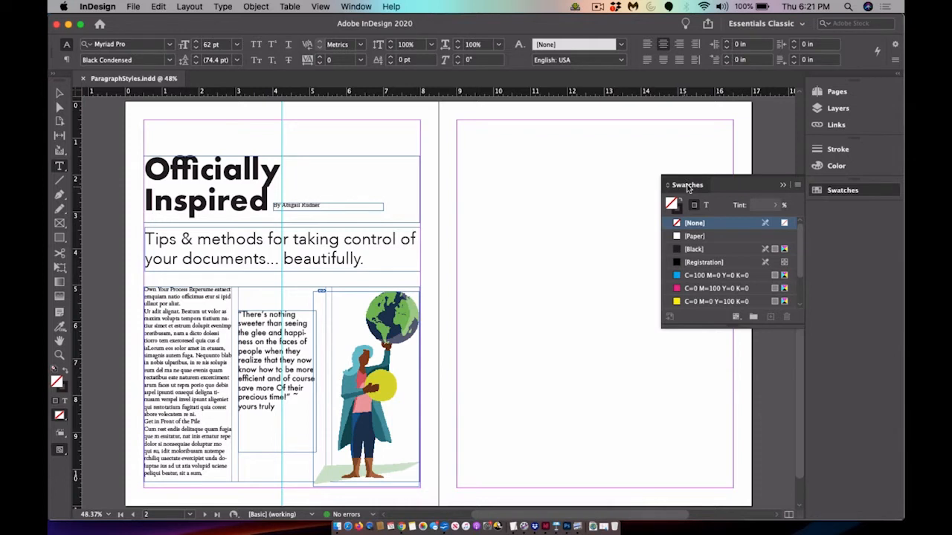
left_click_drag(687, 189, 500, 170)
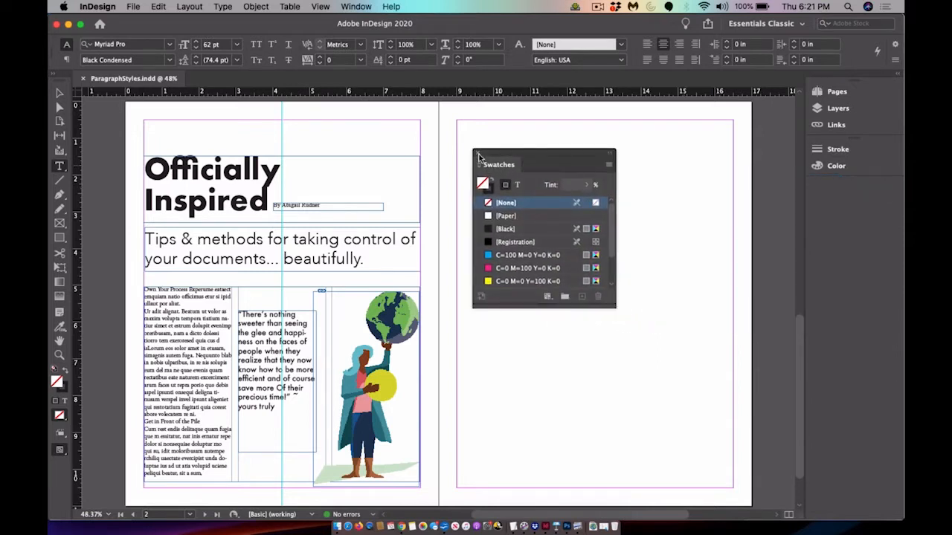
left_click(478, 153)
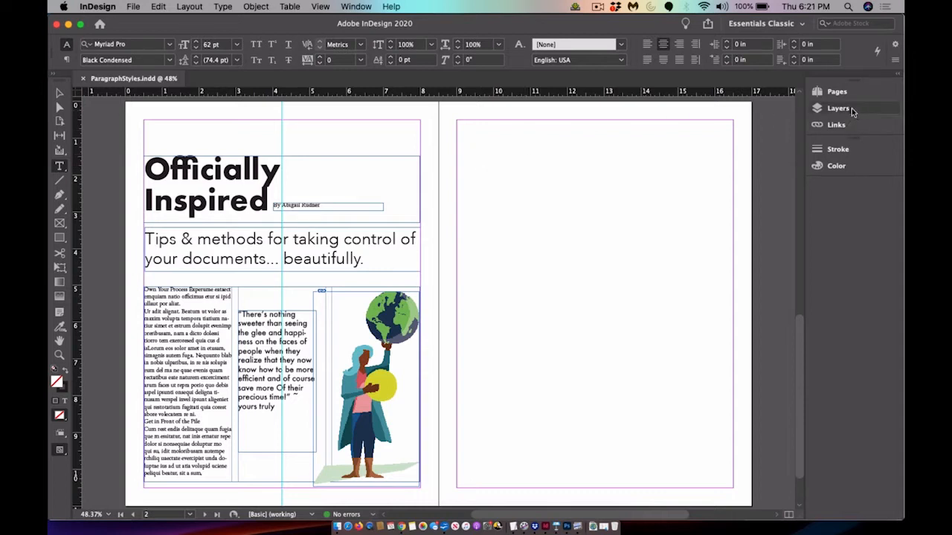
Detach the Pages, Links and Layers panels from the dock and close all three
left_click(835, 91)
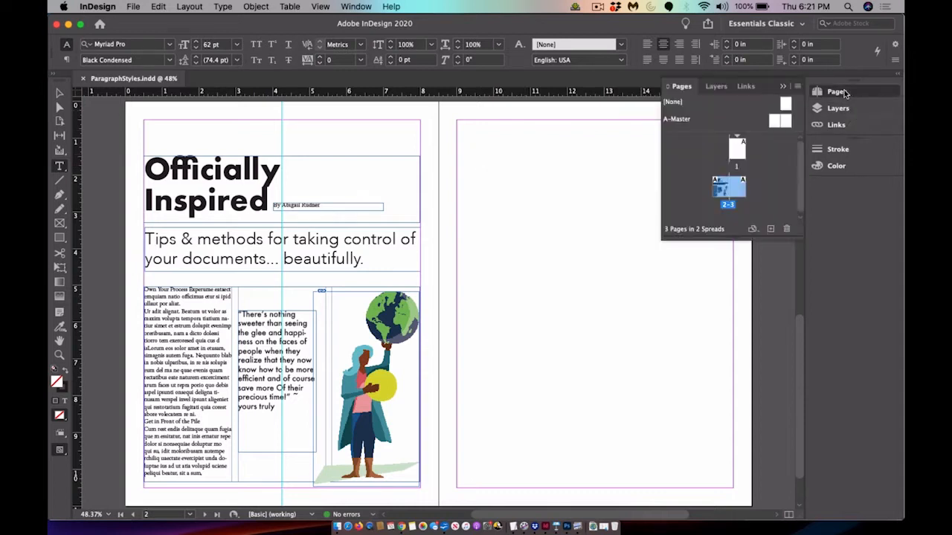
left_click_drag(680, 86, 506, 212)
left_click_drag(719, 83, 691, 336)
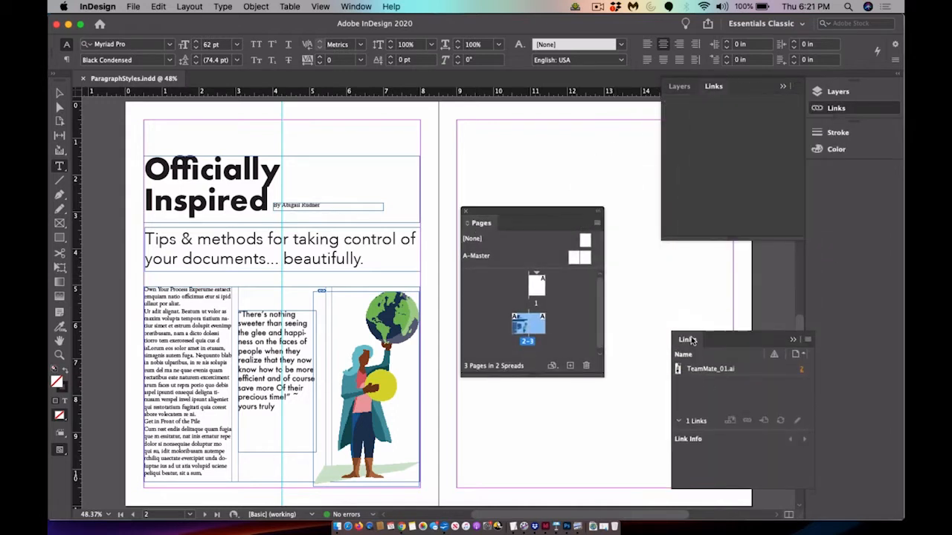
left_click_drag(683, 87, 504, 104)
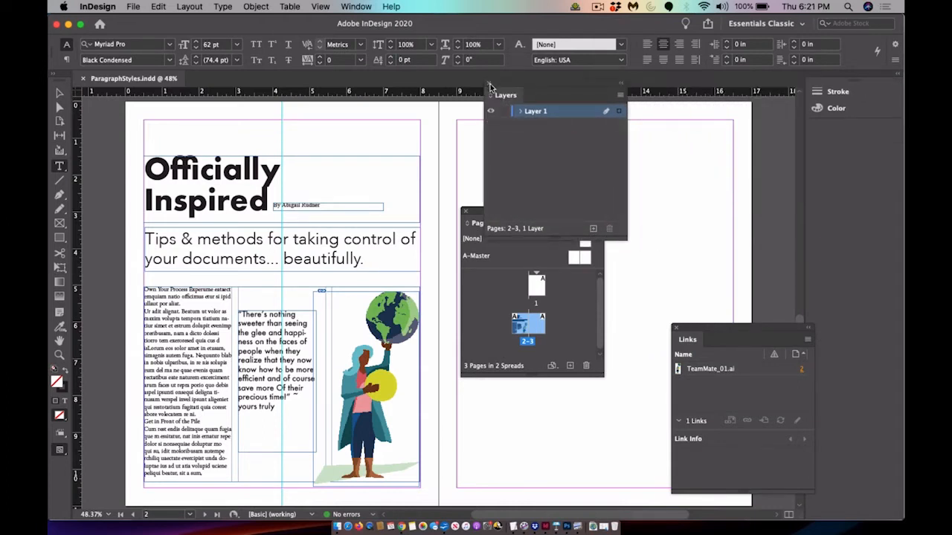
left_click(489, 87)
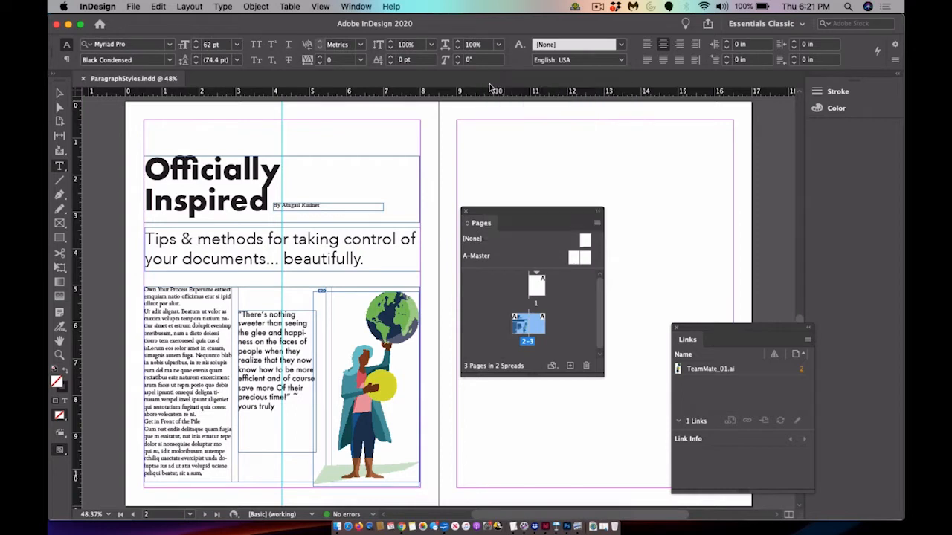
left_click(465, 212)
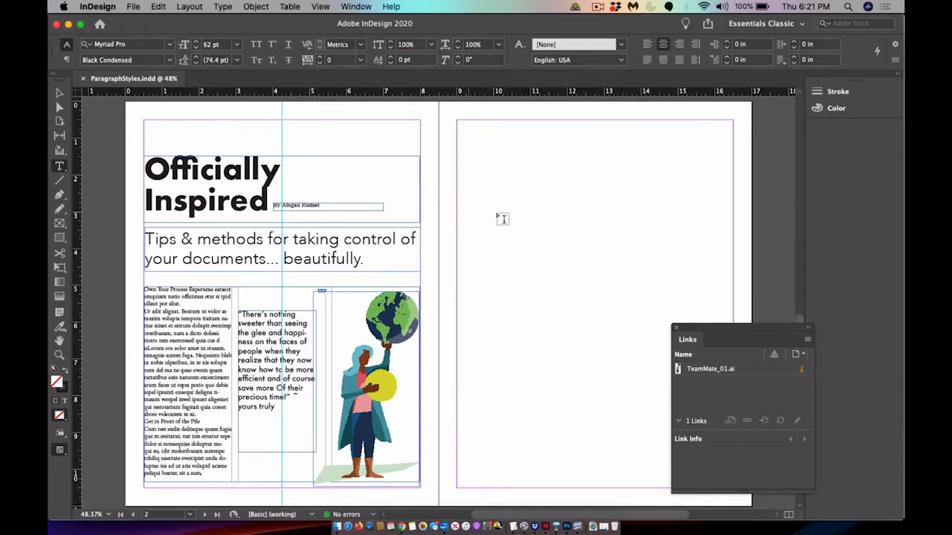
left_click(676, 328)
Detach the Color and Stroke panels from the dock and close both, emptying the dock
left_click(835, 108)
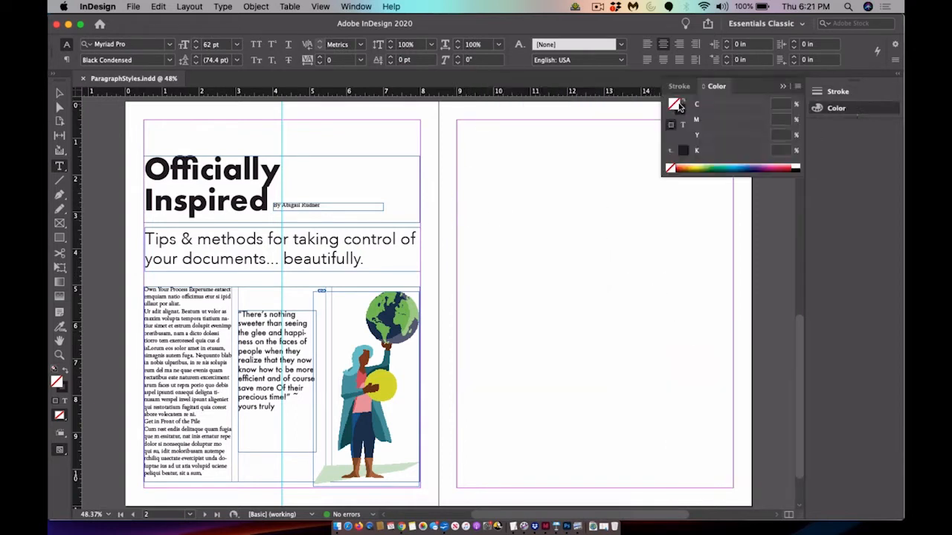
left_click_drag(720, 93, 500, 191)
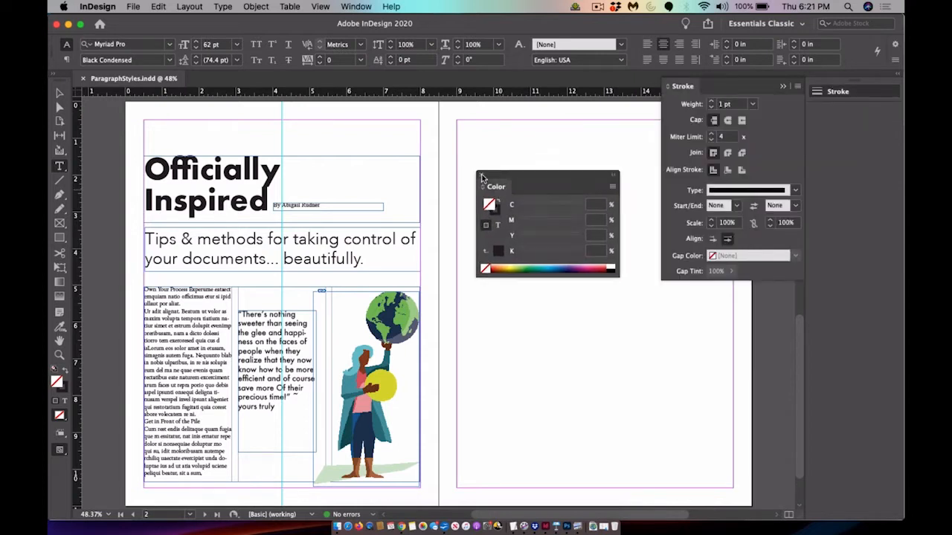
left_click(482, 179)
left_click_drag(683, 86, 515, 129)
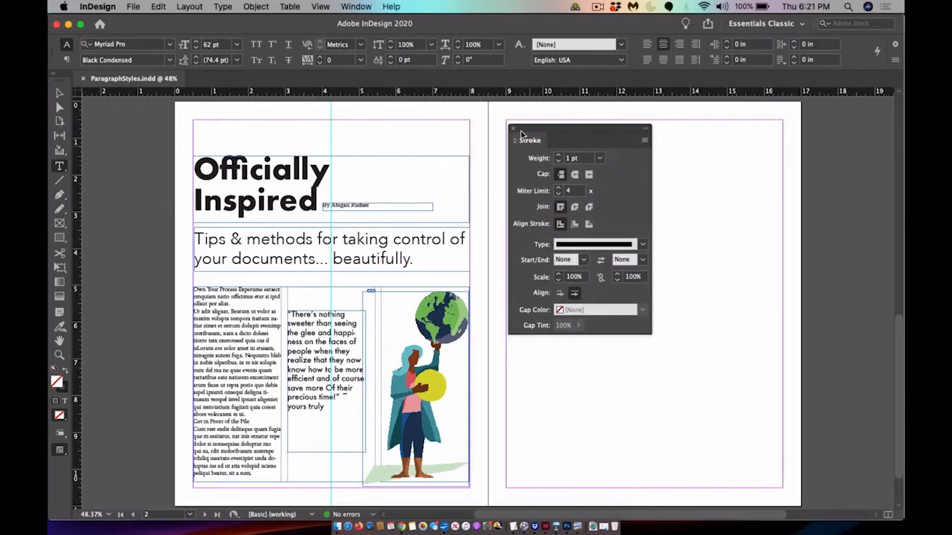
left_click(513, 129)
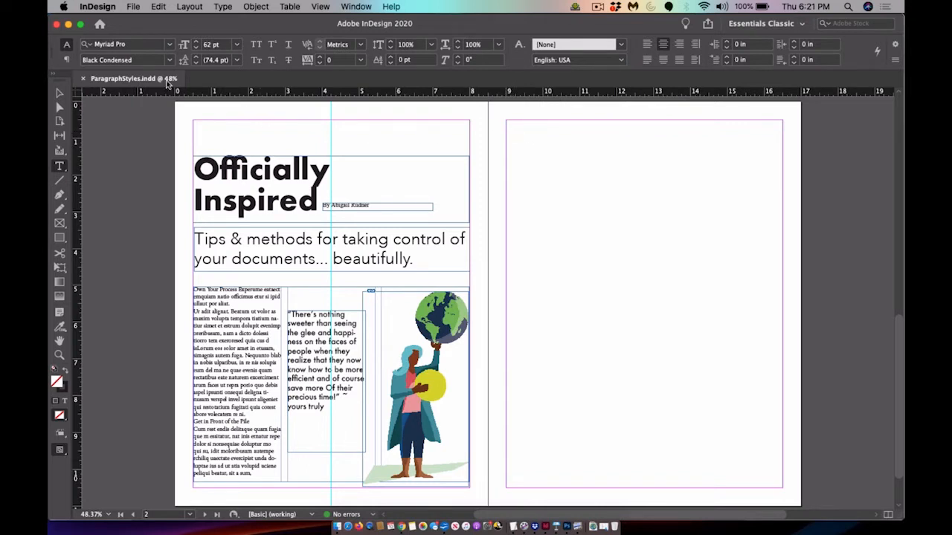
Undock the Tools panel, change it to the two-column layout and place it on the pasteboard beside page 2
left_click_drag(61, 77, 184, 78)
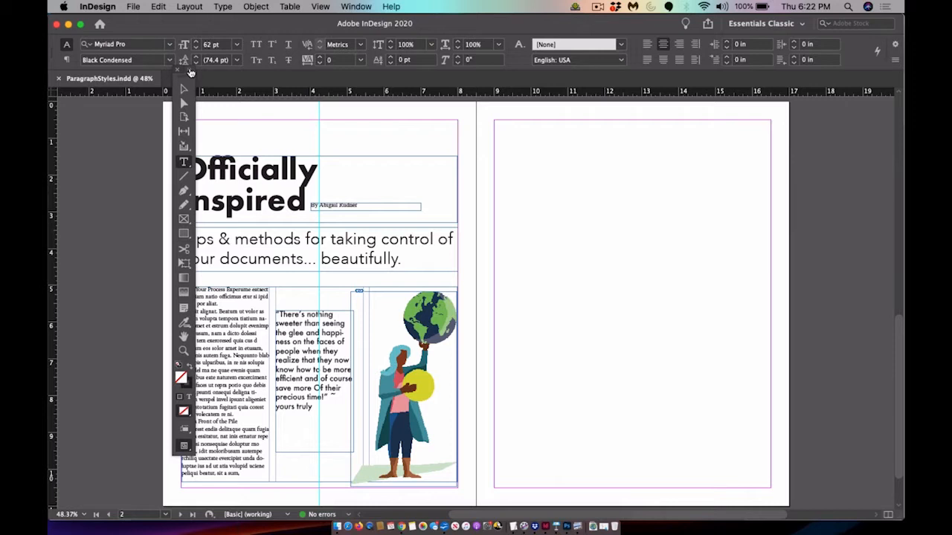
left_click(190, 72)
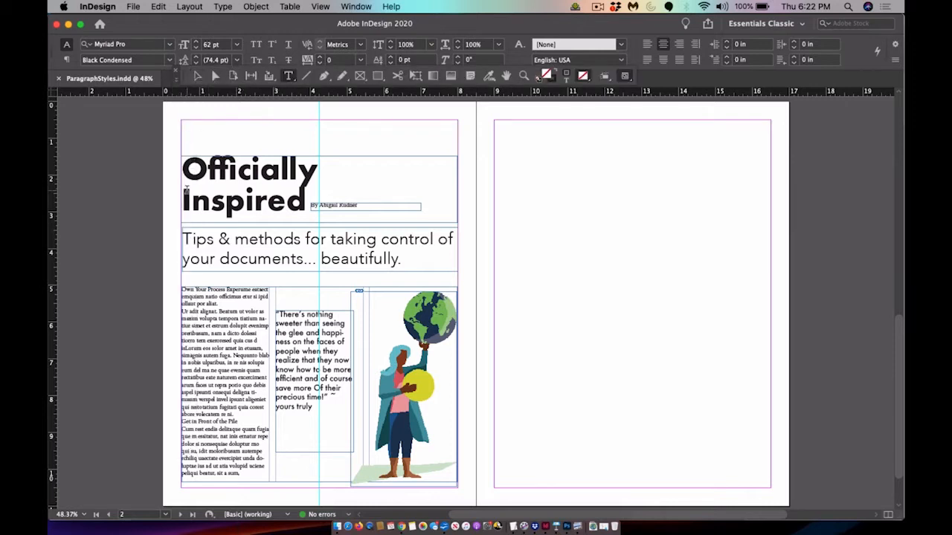
left_click_drag(184, 78, 113, 134)
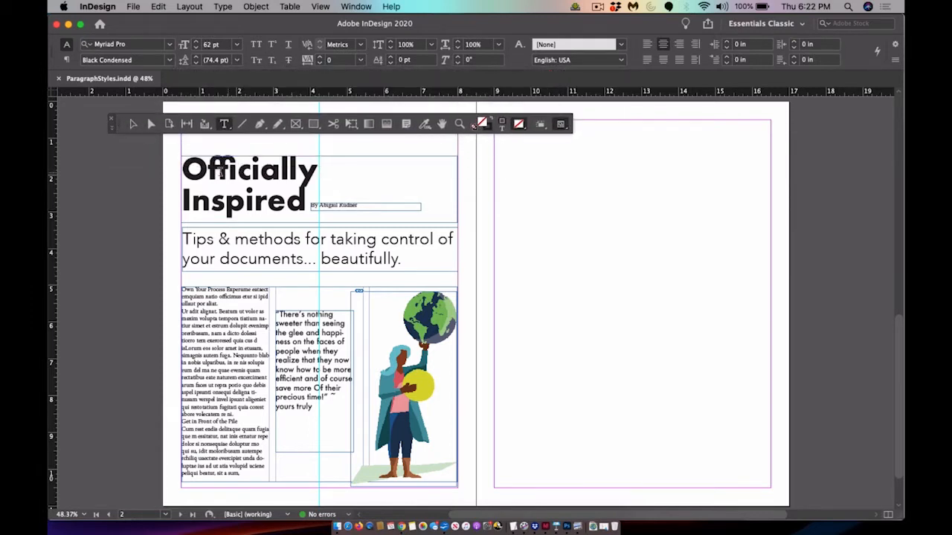
left_click(113, 131)
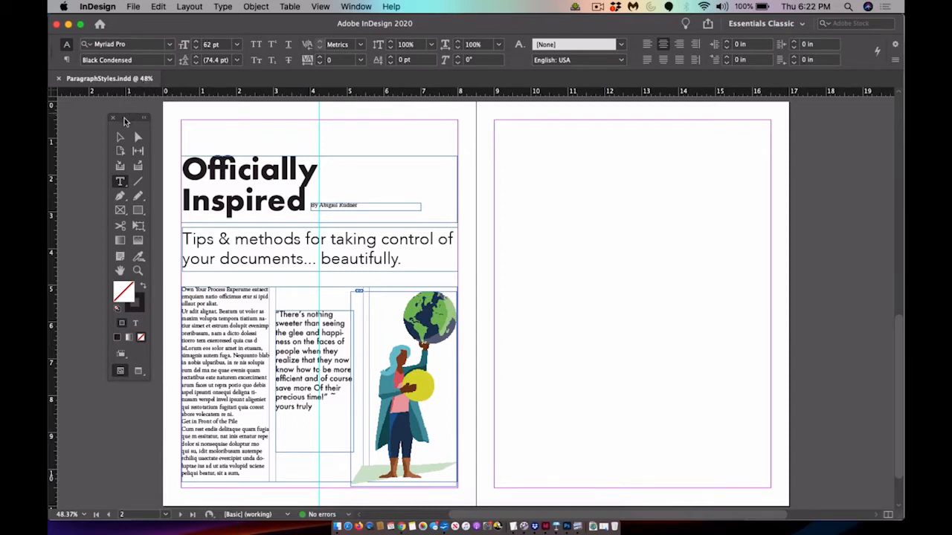
left_click_drag(126, 119, 76, 107)
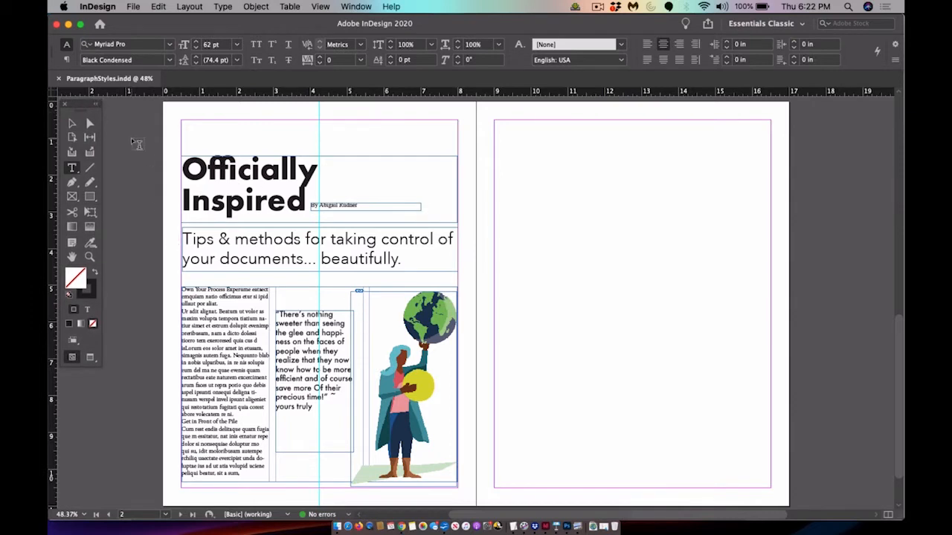
mouse_move(75, 107)
left_mouse_down()
mouse_move(191, 137)
mouse_move(75, 103)
left_mouse_up()
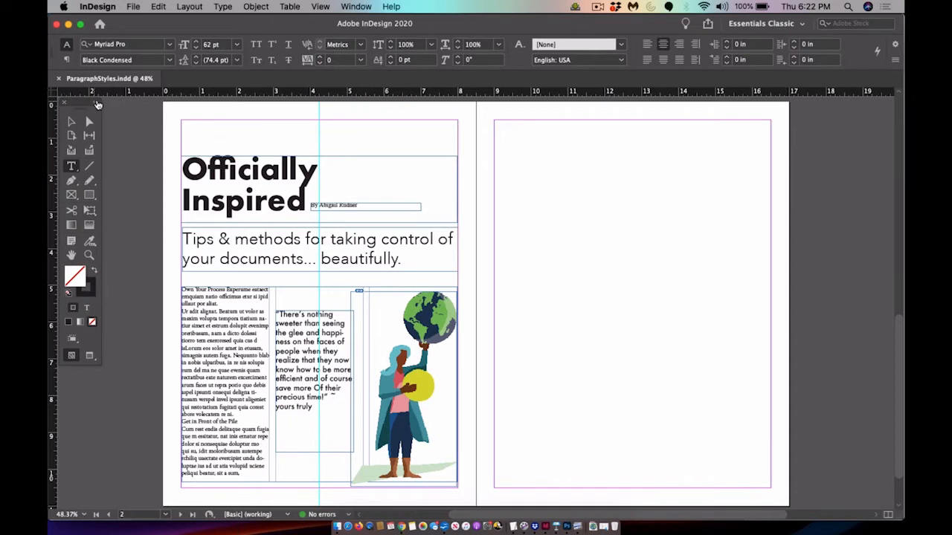
Cycle the floating Tools panel through its single-column and horizontal layouts back to two columns
double_click(98, 104)
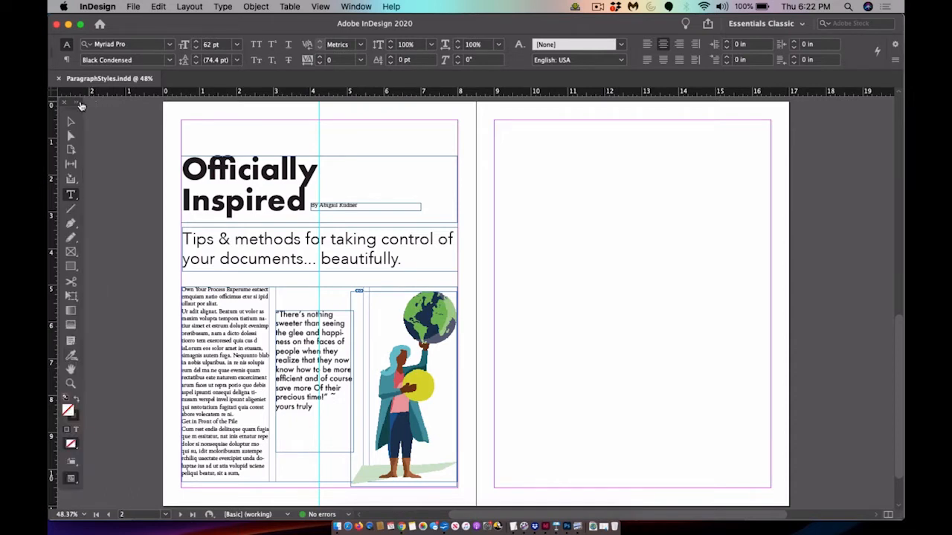
double_click(79, 105)
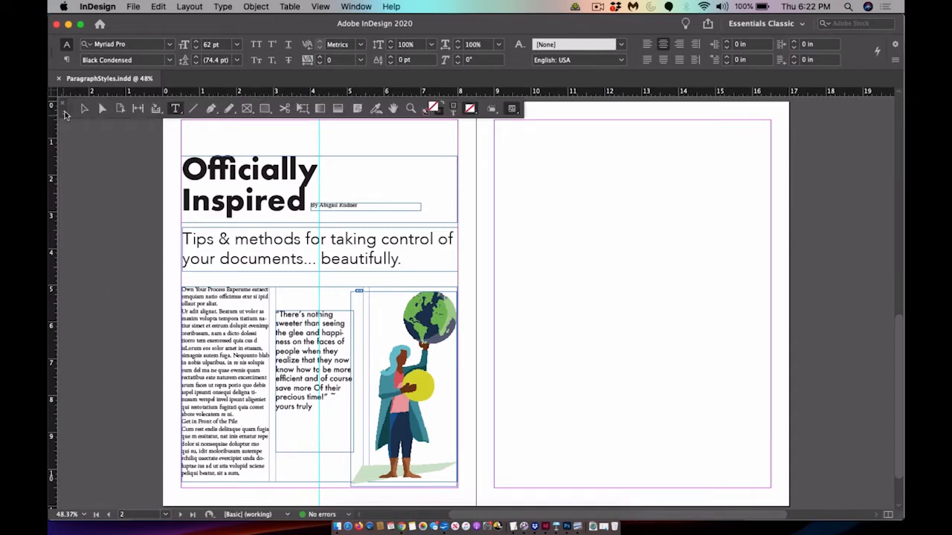
double_click(63, 111)
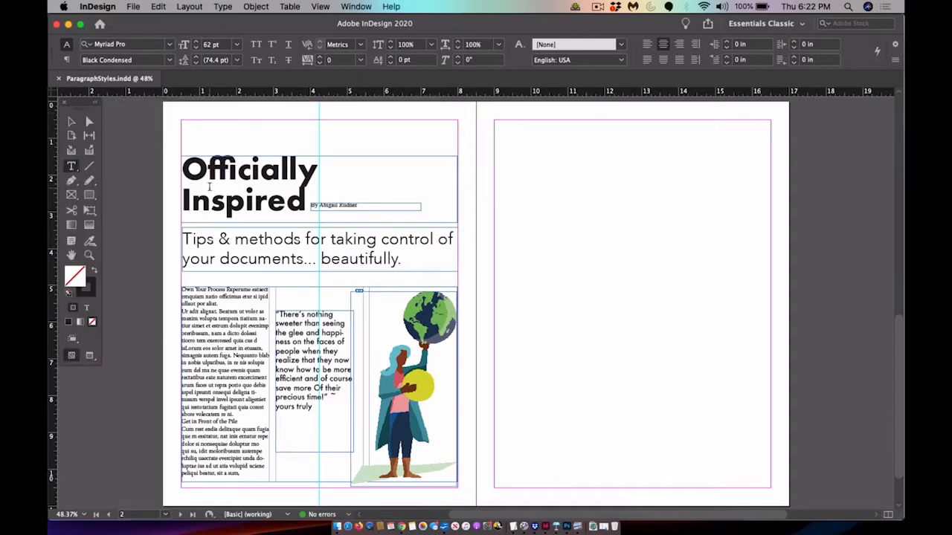
Open the Pages panel as a floating panel
left_click(354, 6)
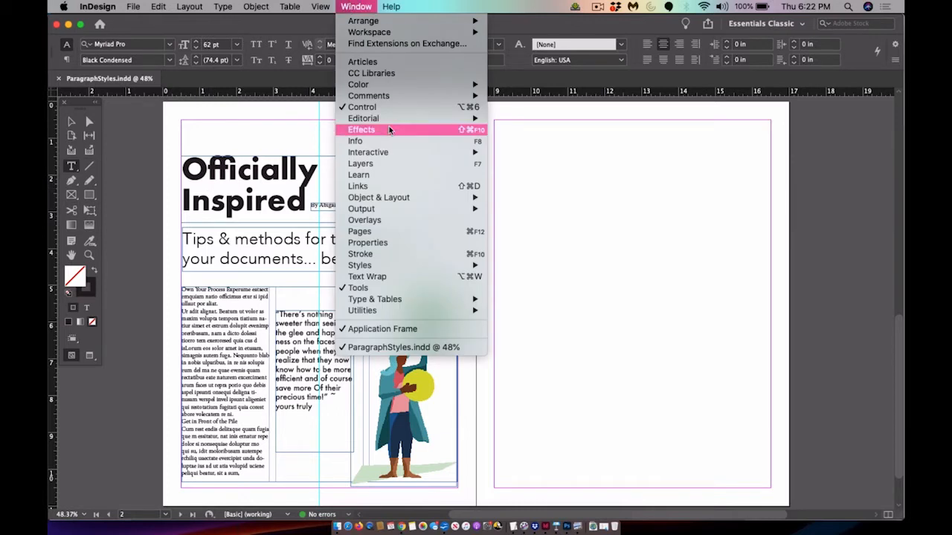
left_click(376, 236)
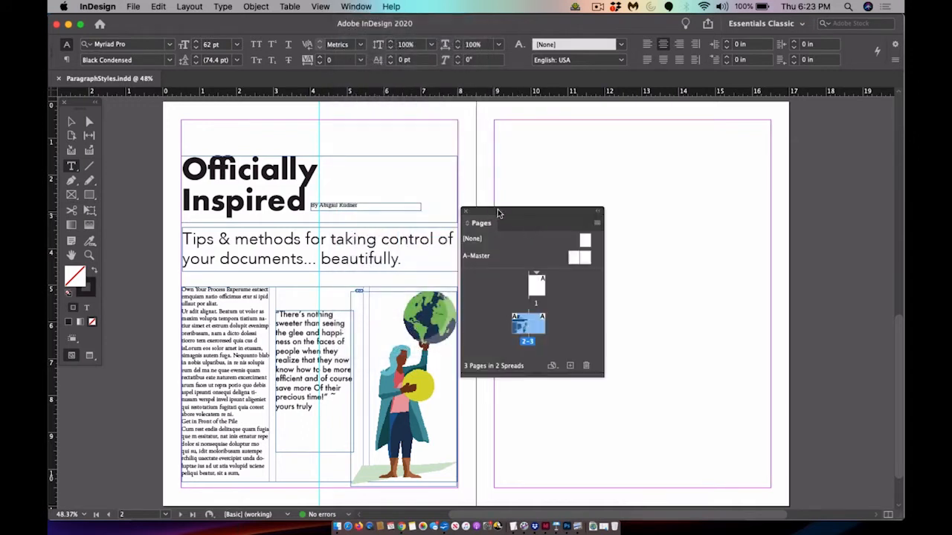
Place the floating Pages panel at the outer edge of page 3 and group the Layers panel with it
left_click_drag(498, 214, 781, 104)
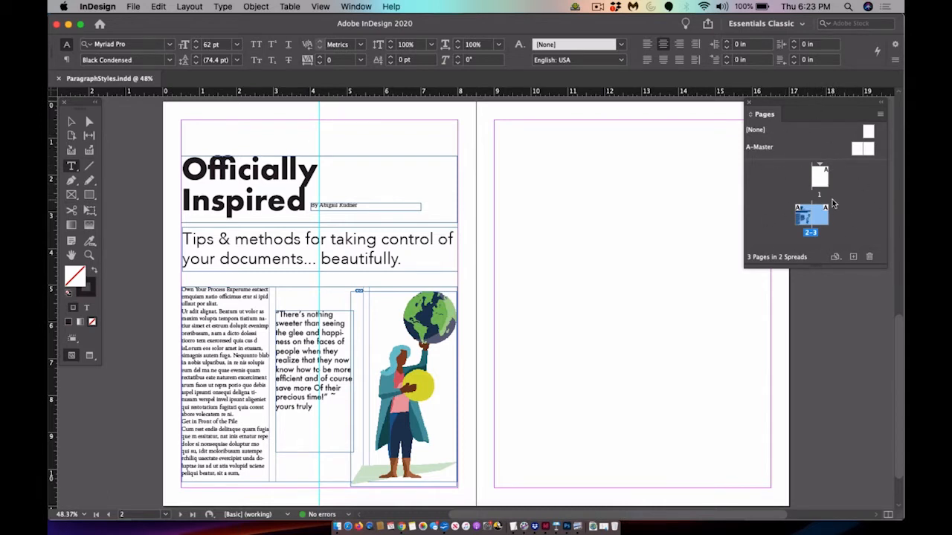
left_click(355, 6)
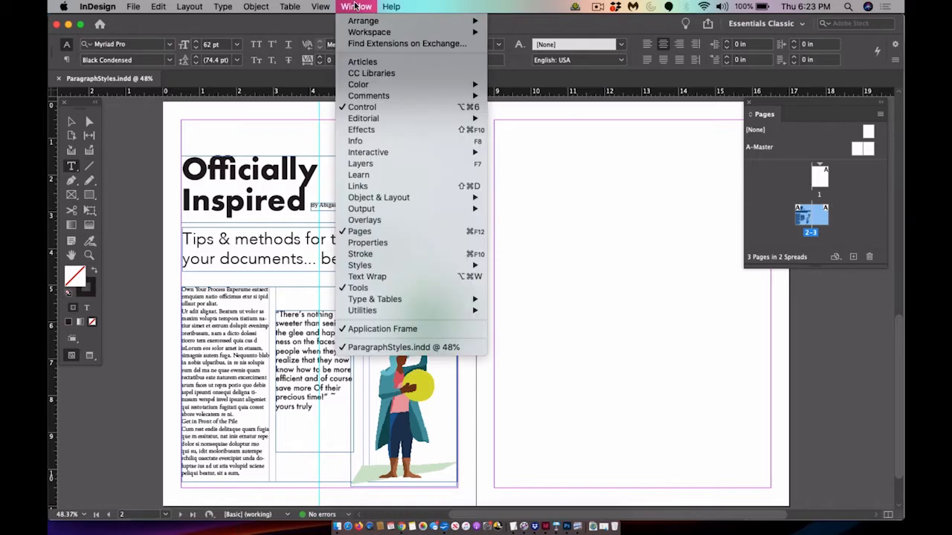
left_click(371, 163)
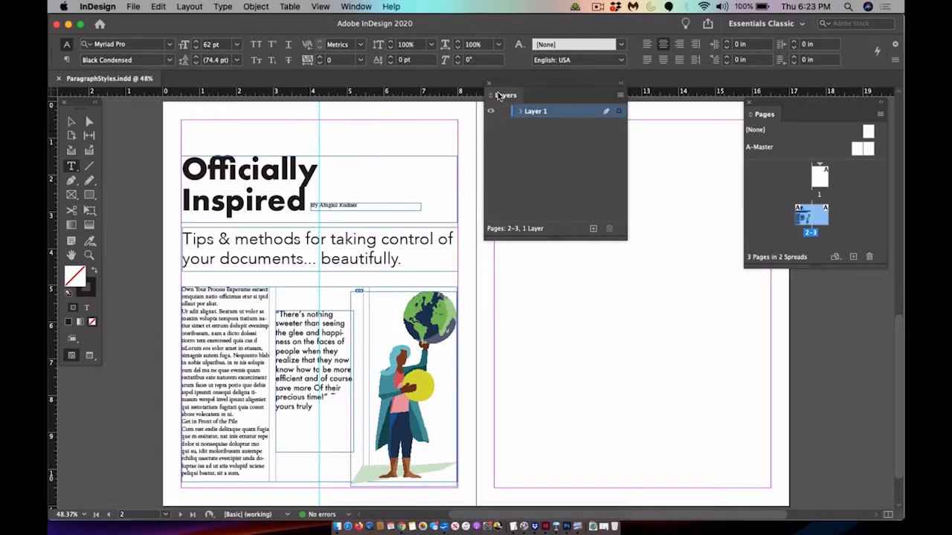
left_click_drag(505, 95, 810, 123)
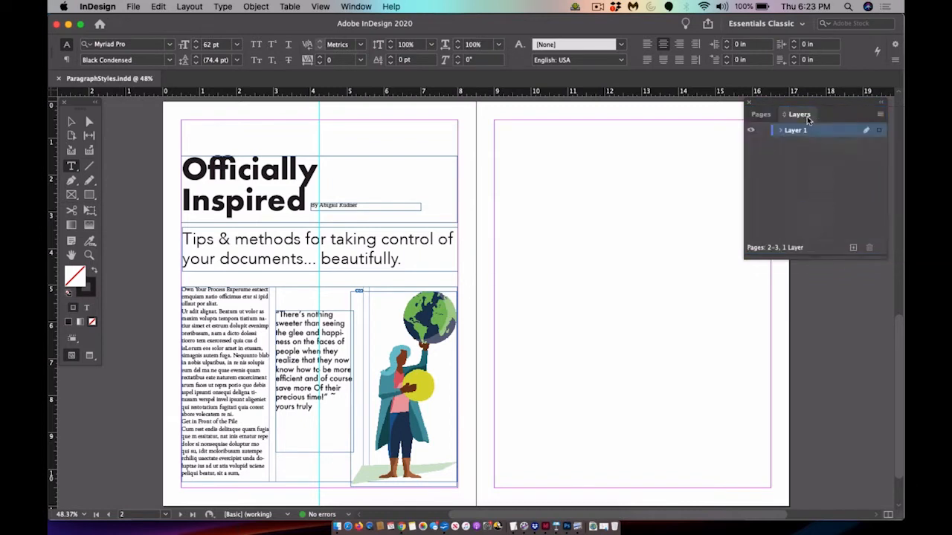
Bring the Pages panel to the front of its group and lengthen the group downward
left_click(760, 115)
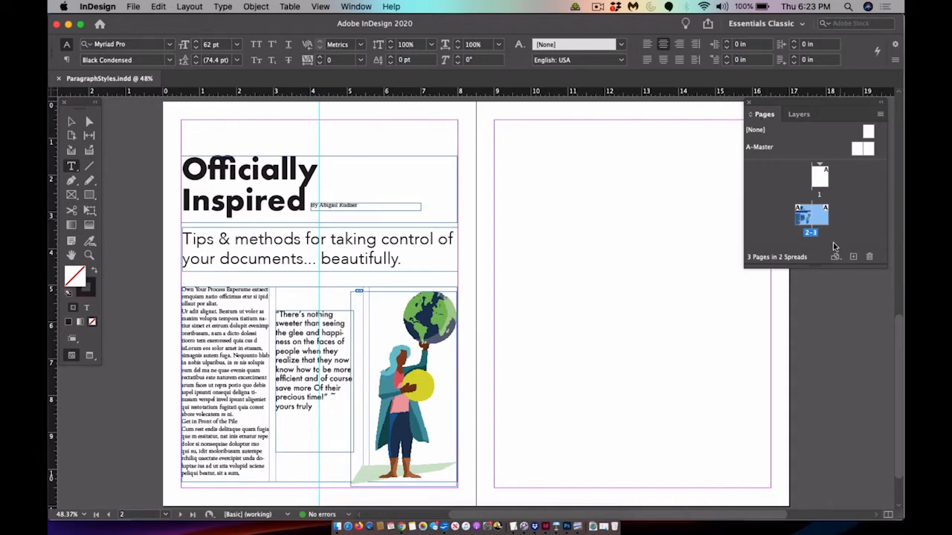
left_click_drag(816, 267, 814, 320)
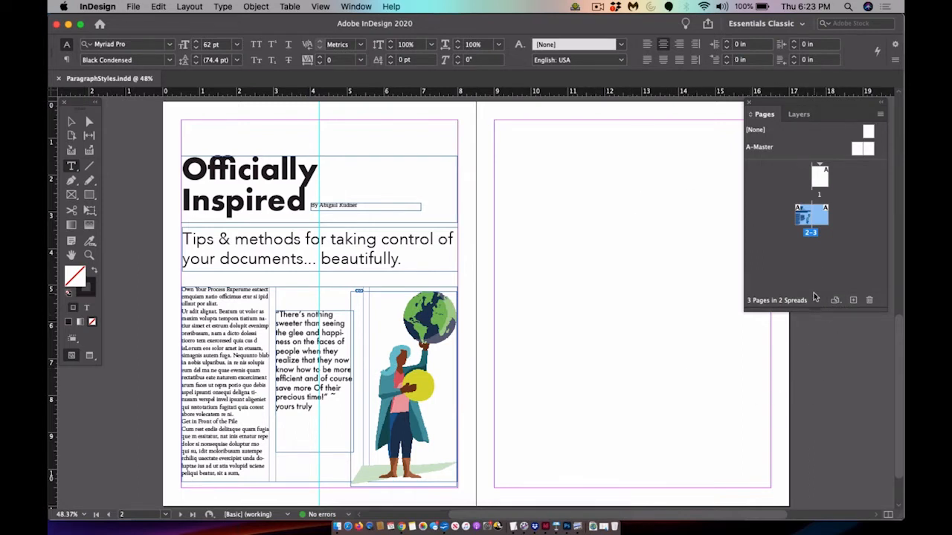
left_click_drag(815, 313, 814, 328)
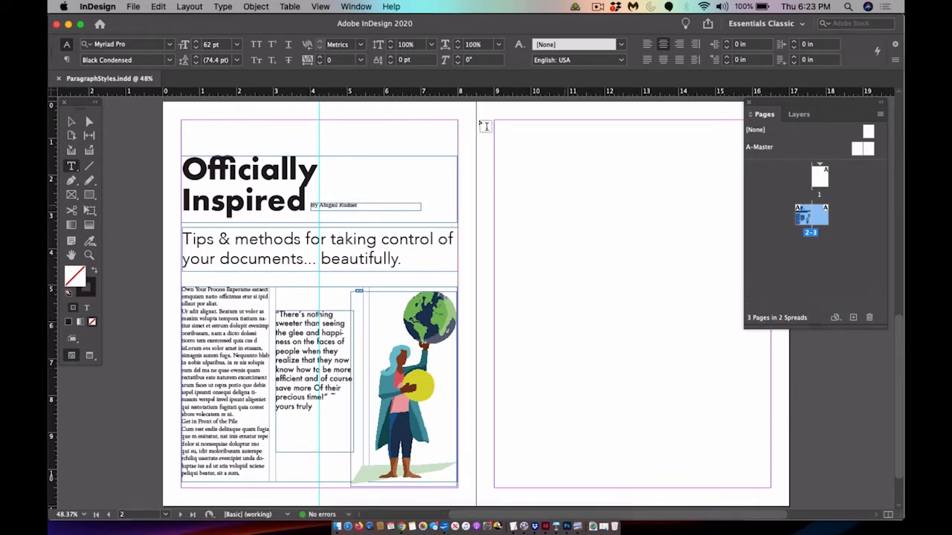
Open the Swatches panel, place it directly below the Pages and Layers group, and look over its options
left_click(365, 5)
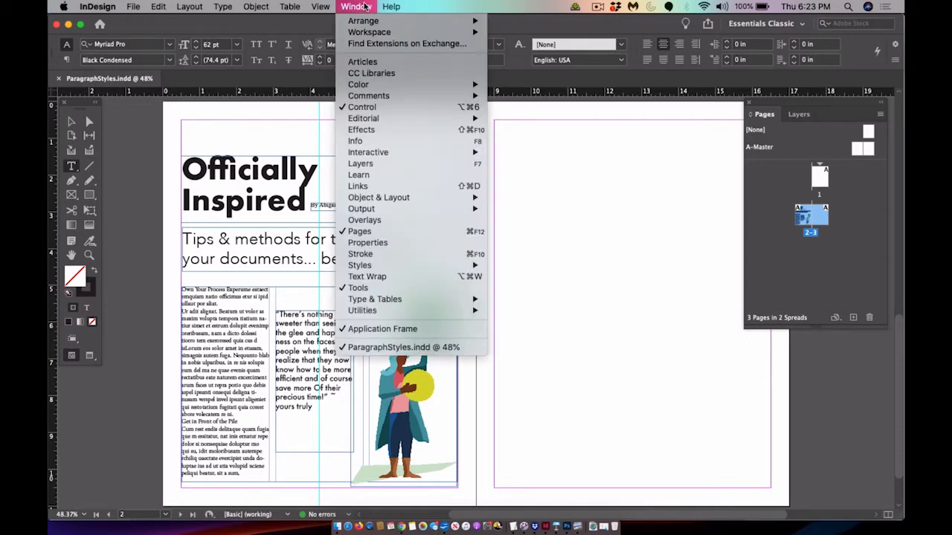
mouse_move(366, 88)
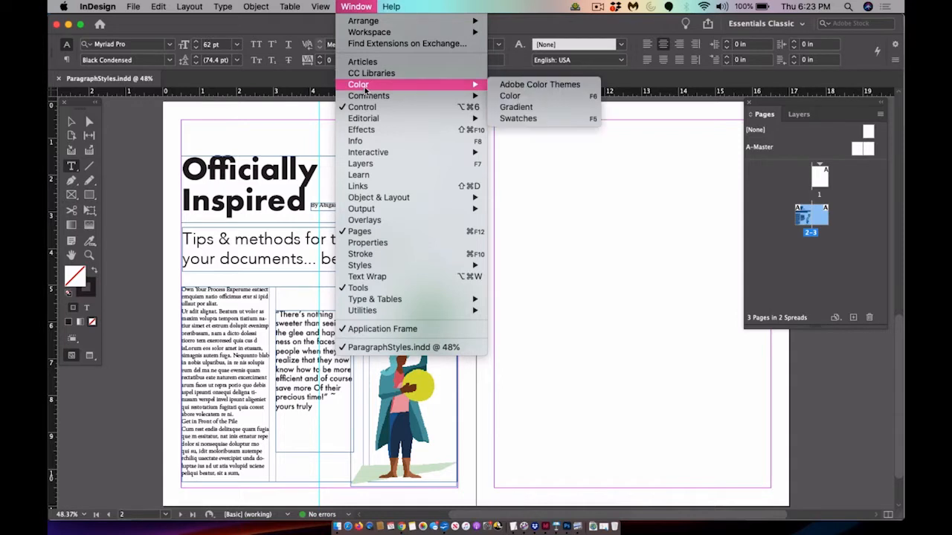
left_click(531, 119)
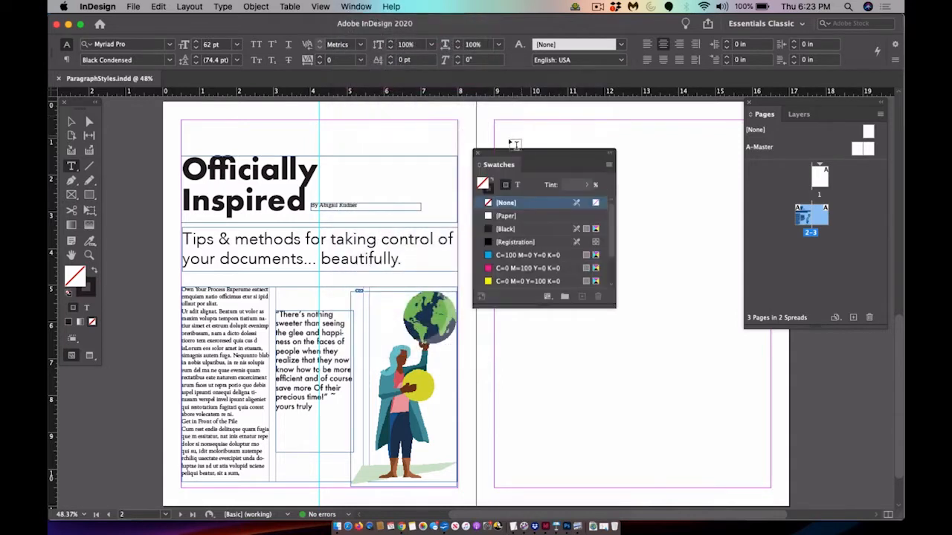
left_click_drag(495, 156, 768, 338)
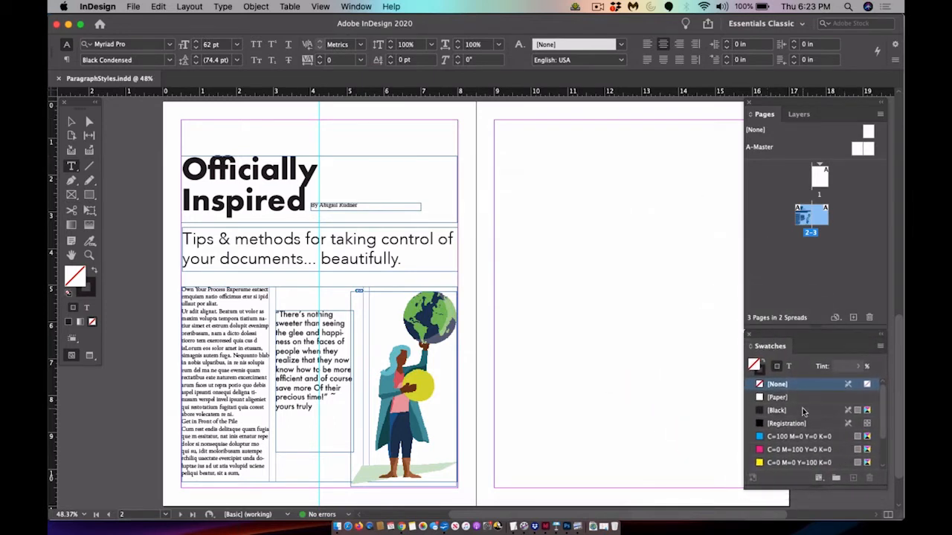
left_click(881, 347)
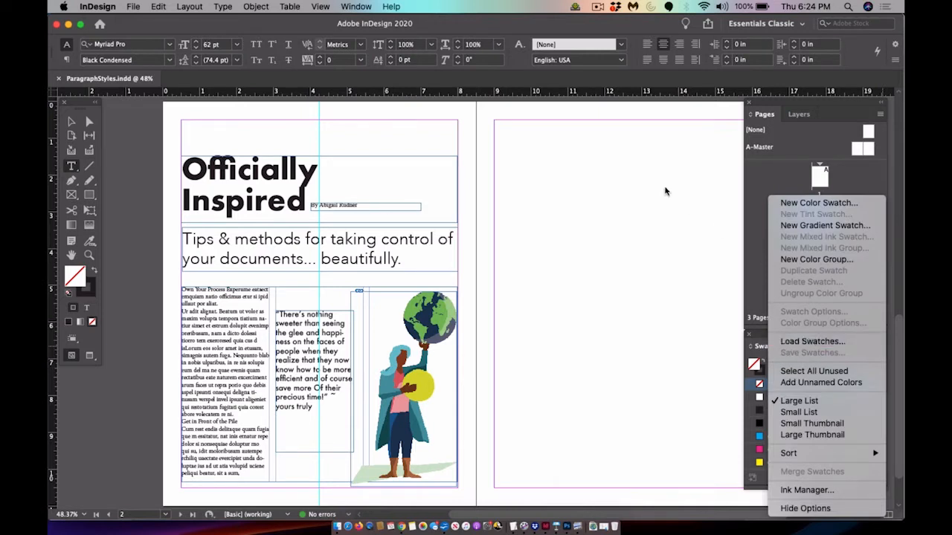
left_click(666, 192)
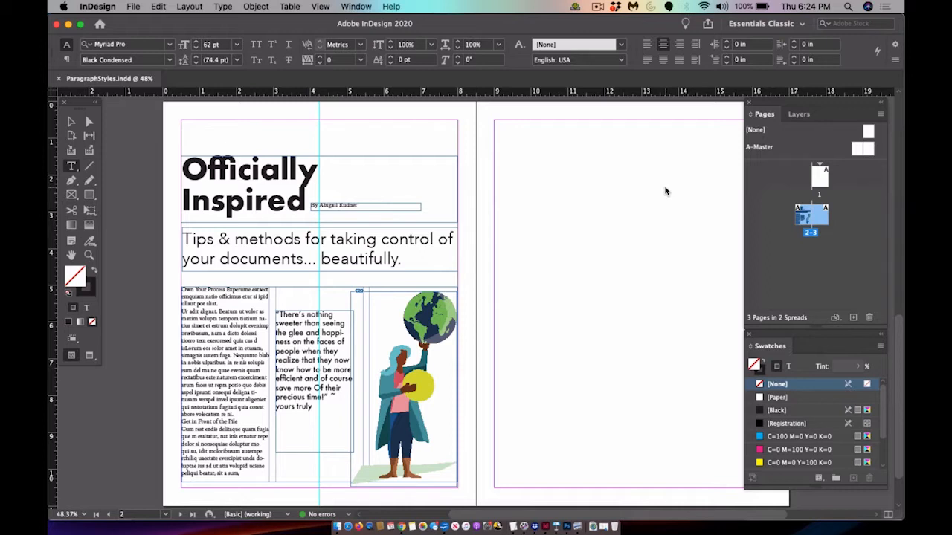
Save the panel arrangement as a new workspace named MyCleanSpace, capturing panel locations but not menu customization
left_click(356, 6)
mouse_move(361, 34)
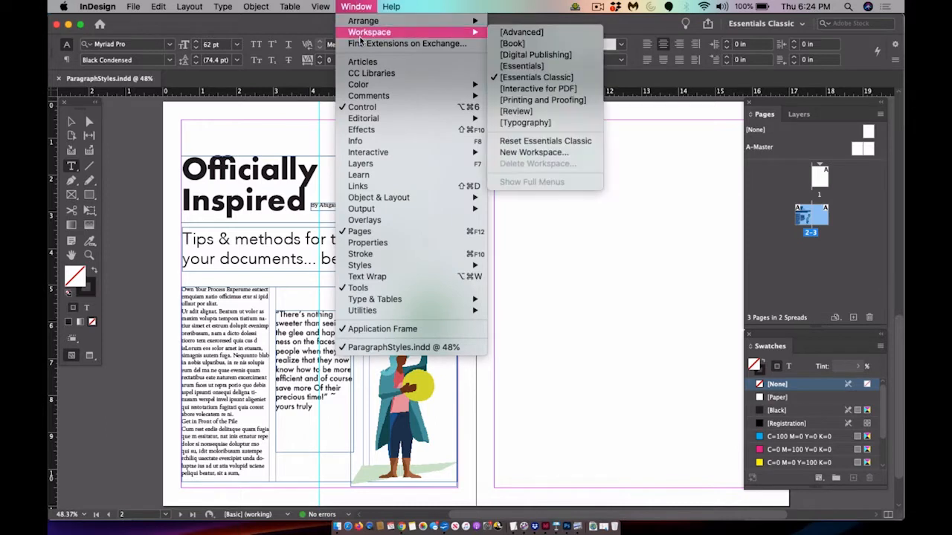
left_click(544, 153)
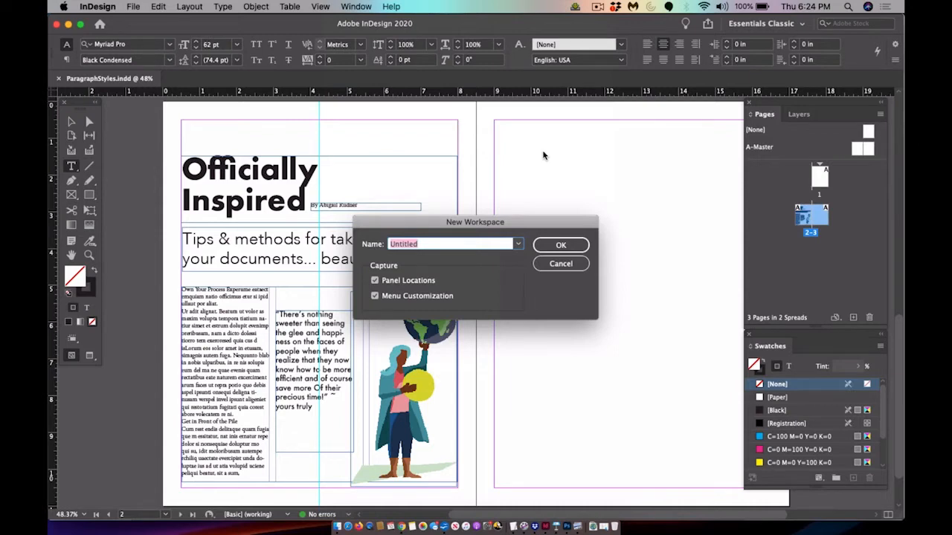
type("MyCleanSpace")
left_click(375, 297)
left_click(574, 249)
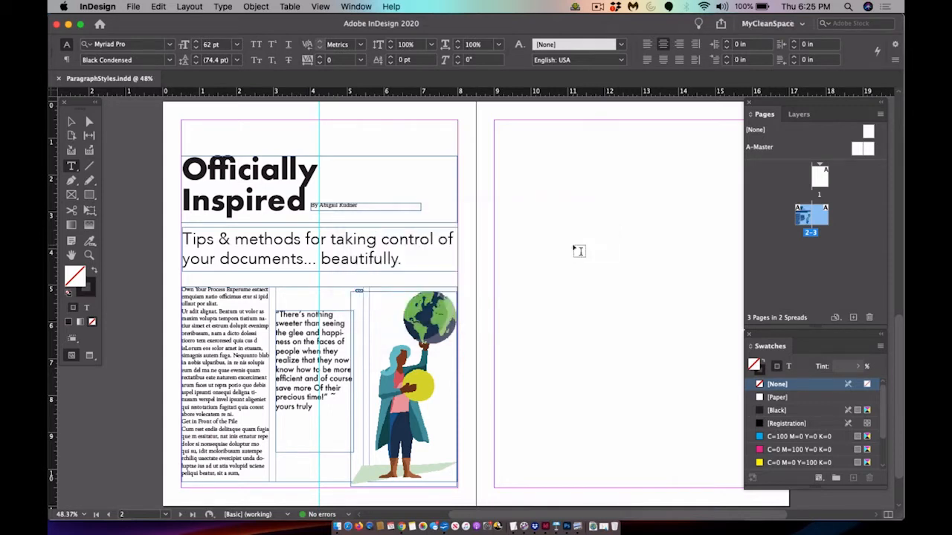
Disarrange the workspace by pulling the Pages panel out of its group and opening the Text Wrap and Links panels
left_click_drag(763, 114, 494, 203)
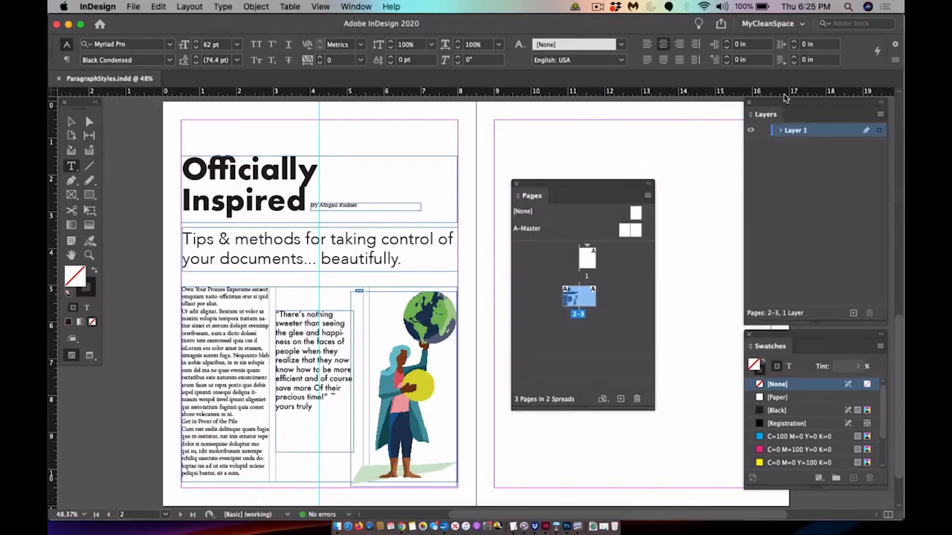
left_click(351, 7)
left_click(372, 276)
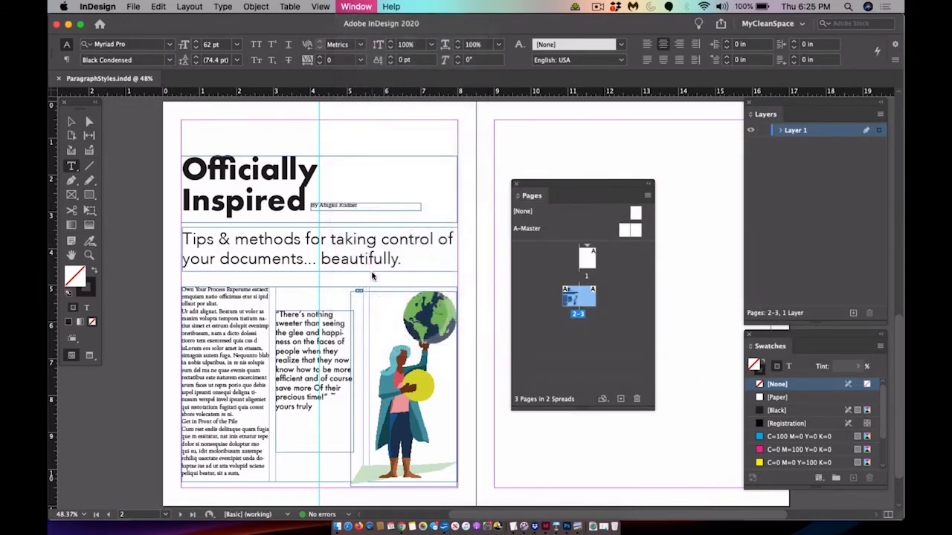
left_click_drag(434, 215, 570, 107)
left_click(356, 7)
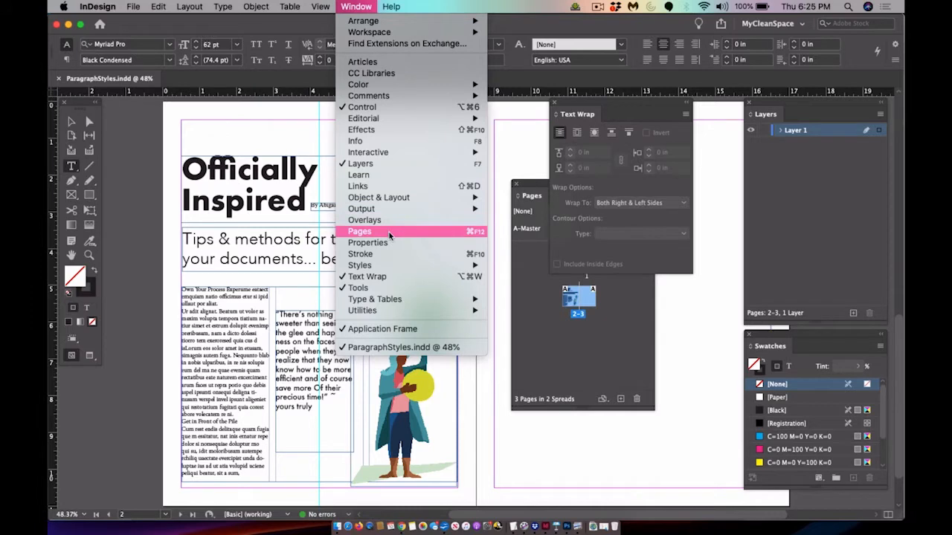
left_click(386, 186)
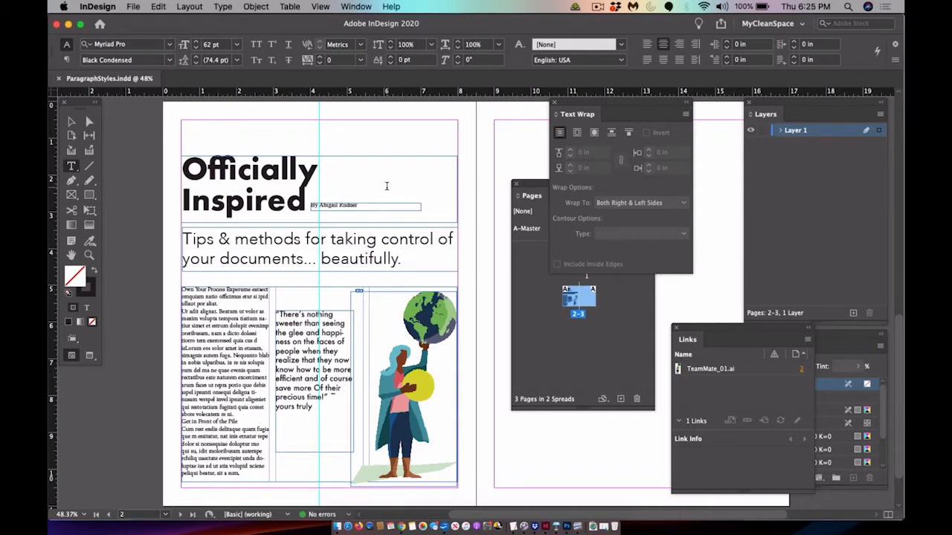
Reset the MyCleanSpace workspace to its saved panel arrangement
left_click(363, 6)
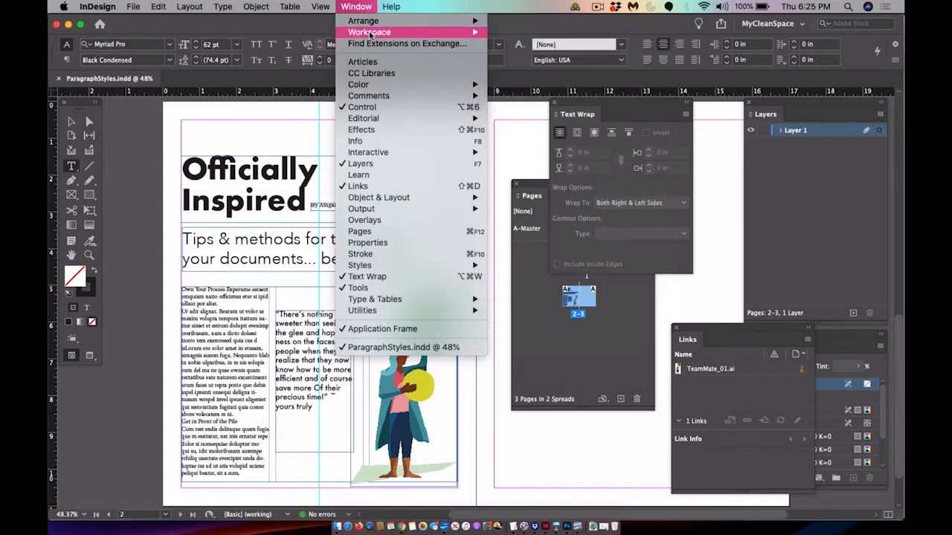
mouse_move(372, 33)
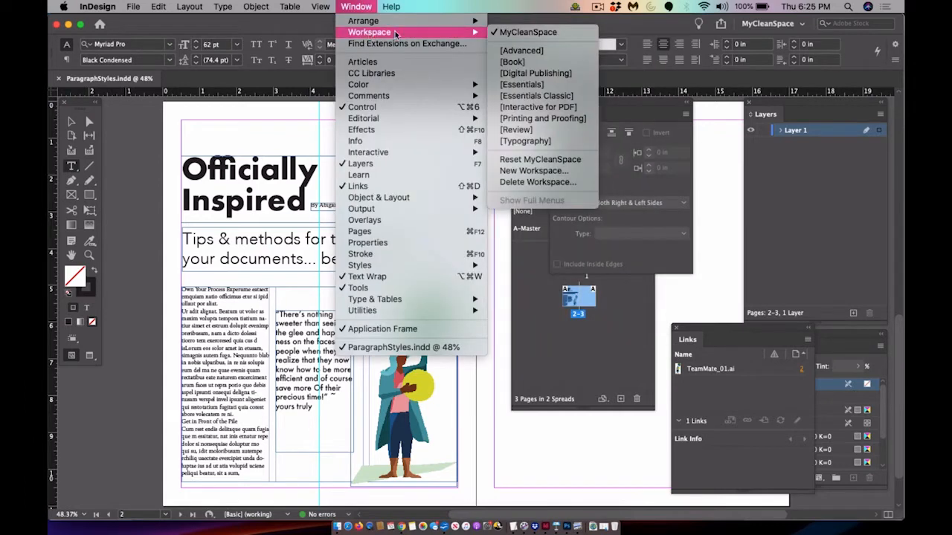
left_click(569, 159)
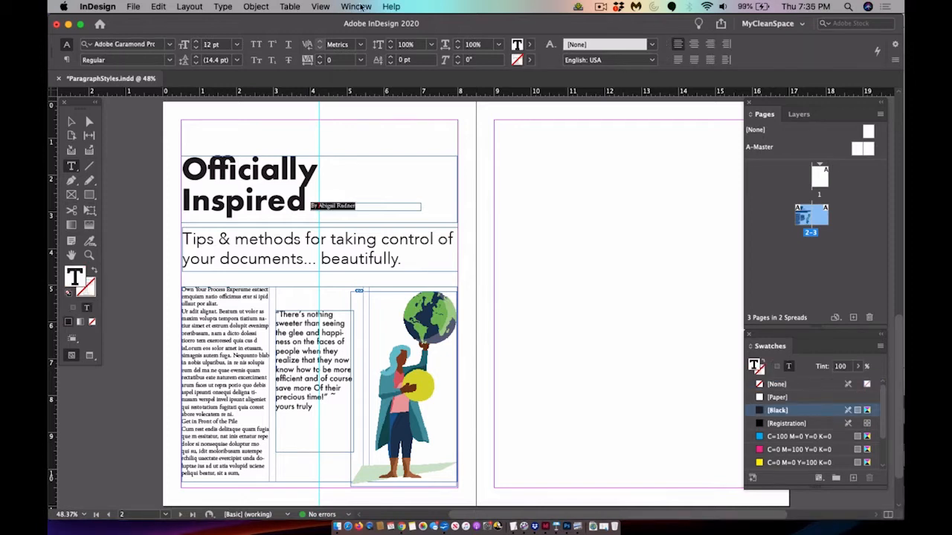
left_click(356, 6)
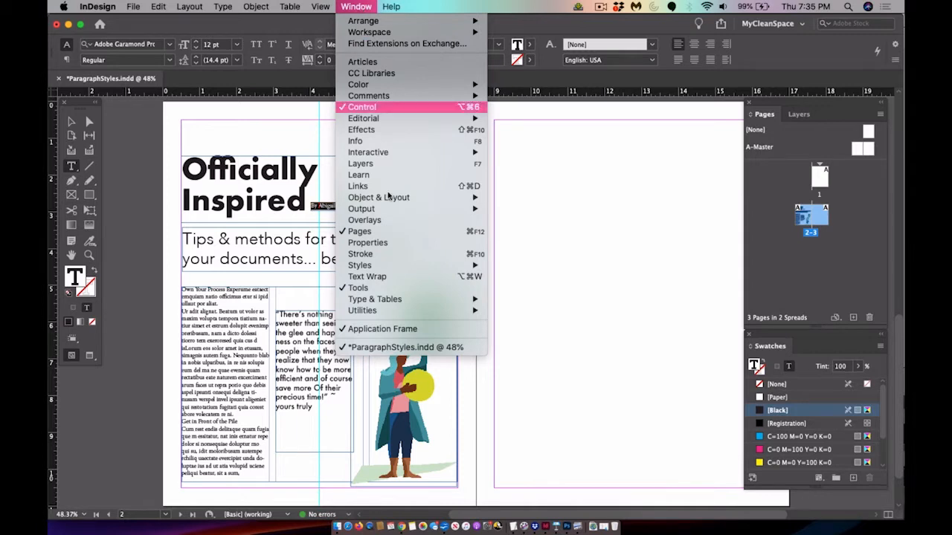
mouse_move(406, 271)
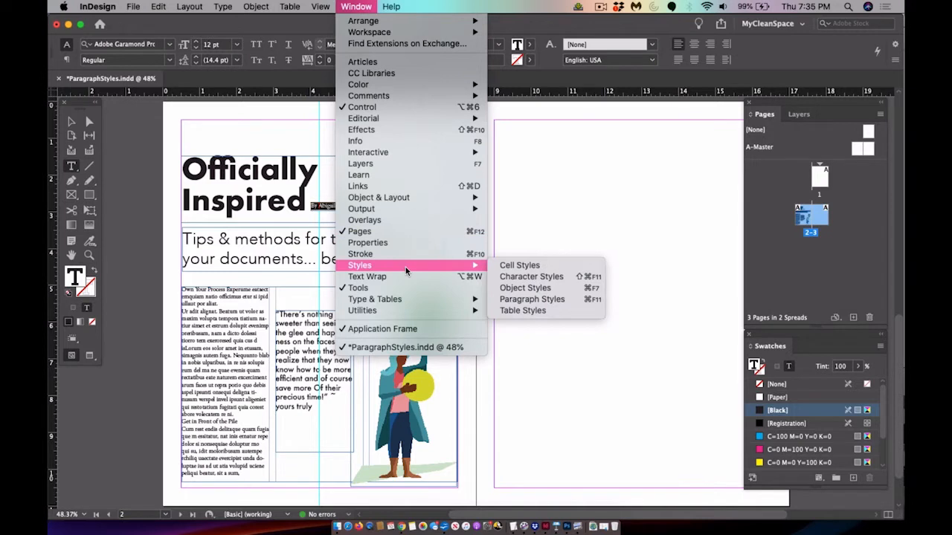
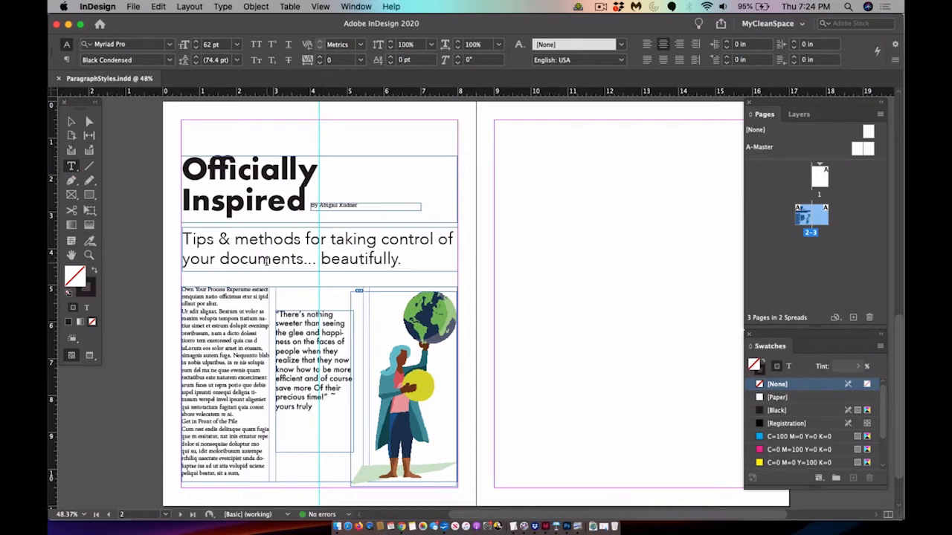
Examine the font, size and leading of the headline, byline, subheading, body text and pull quote on page 2
left_click(209, 166)
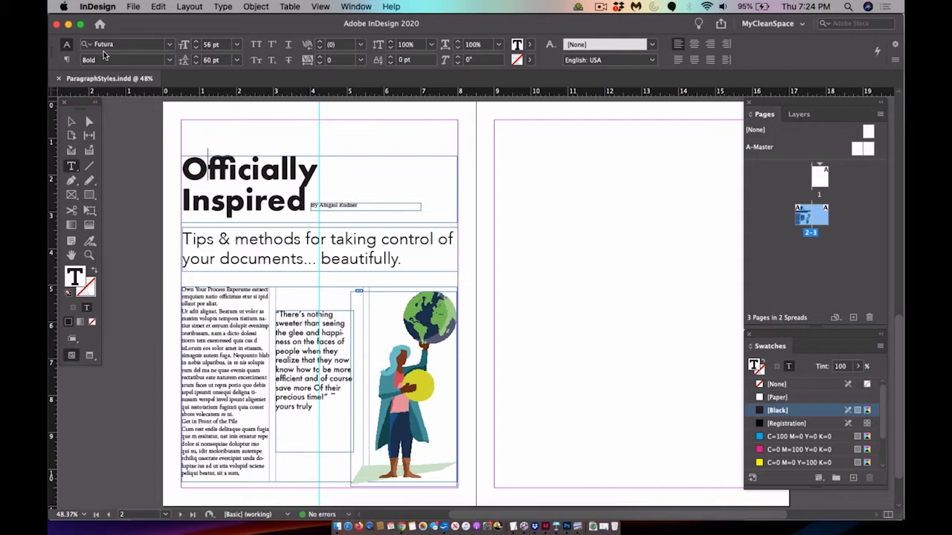
key("Escape")
left_click(338, 209)
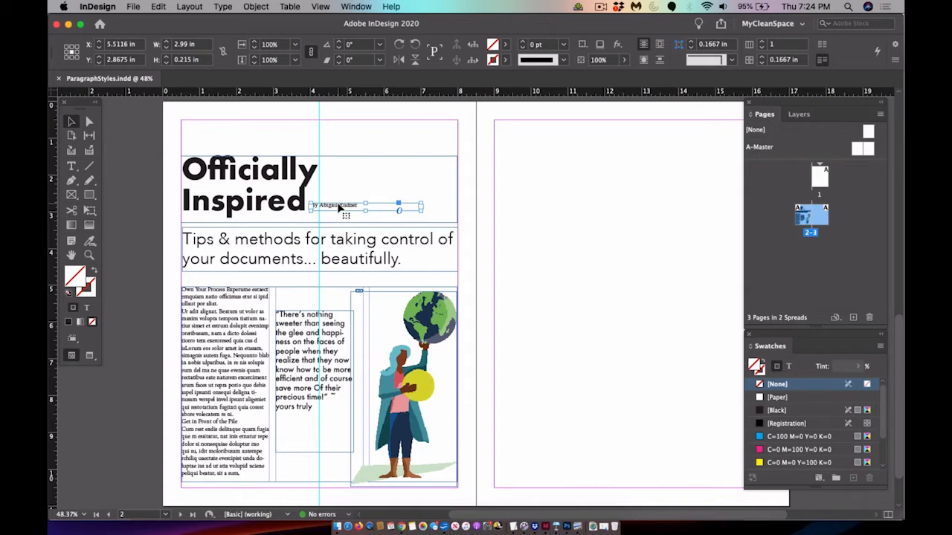
double_click(339, 208)
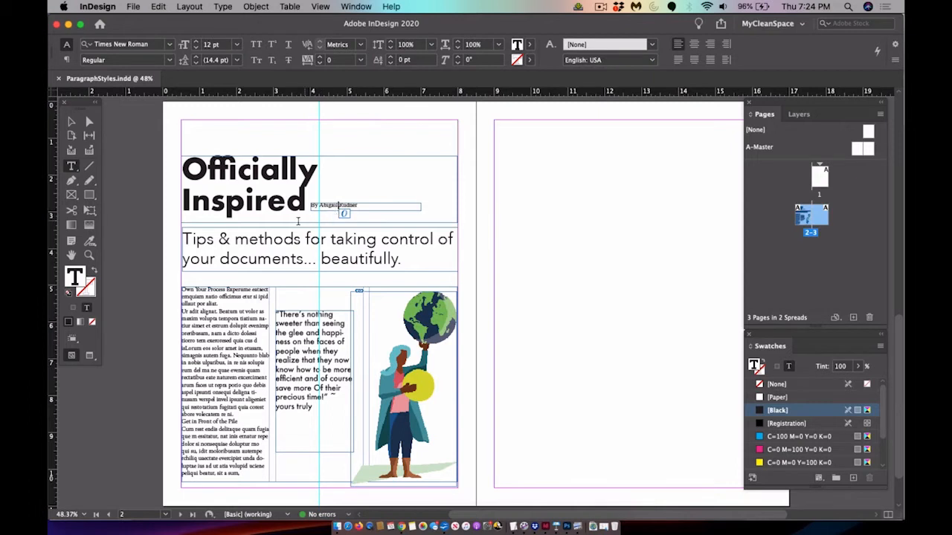
left_click(250, 238)
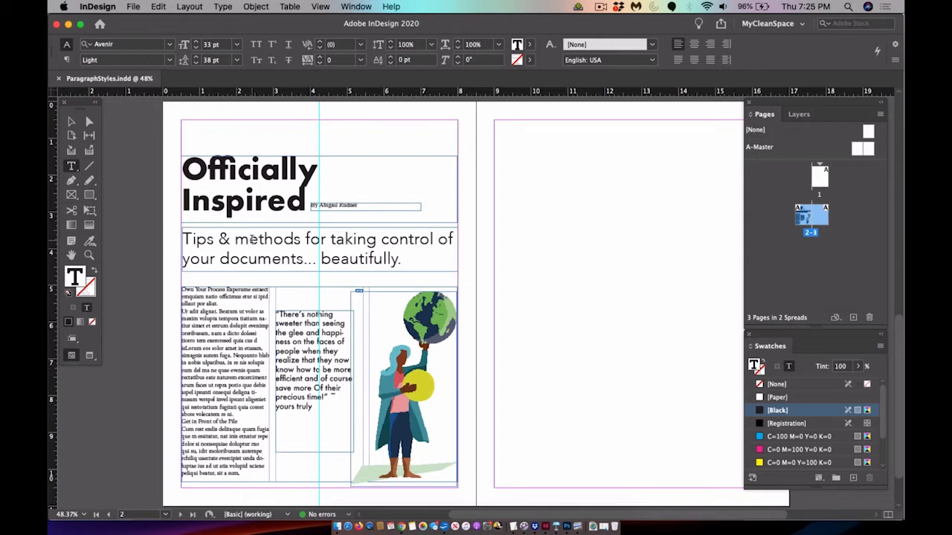
left_click(211, 307)
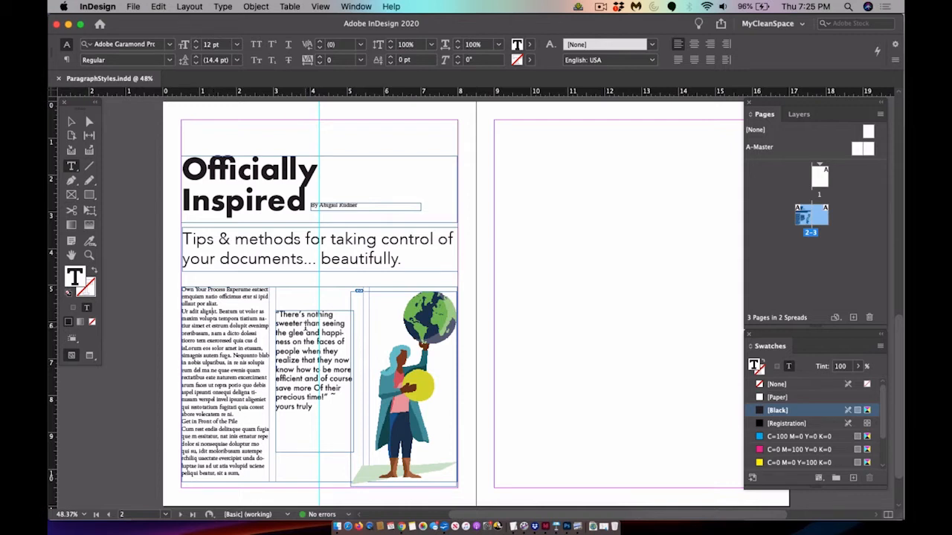
double_click(305, 327)
triple_click(316, 359)
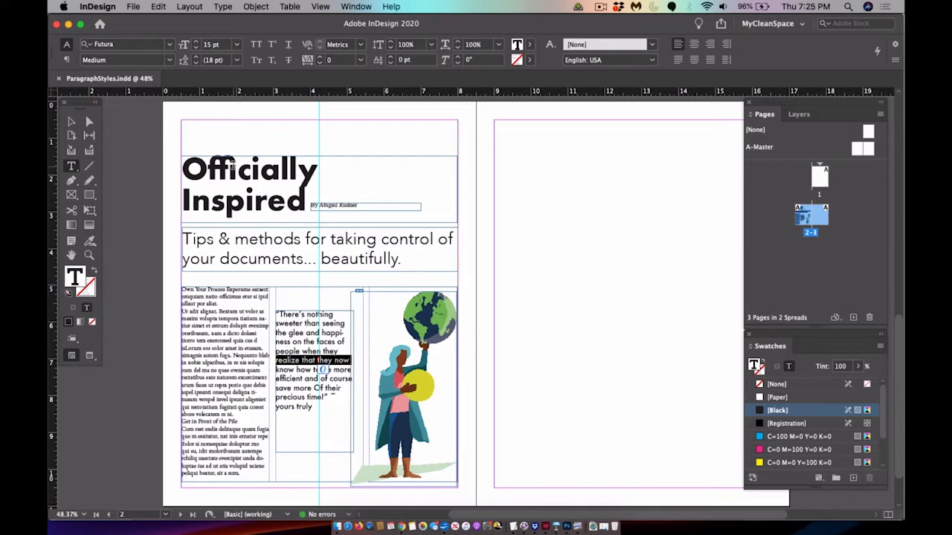
left_click(205, 238)
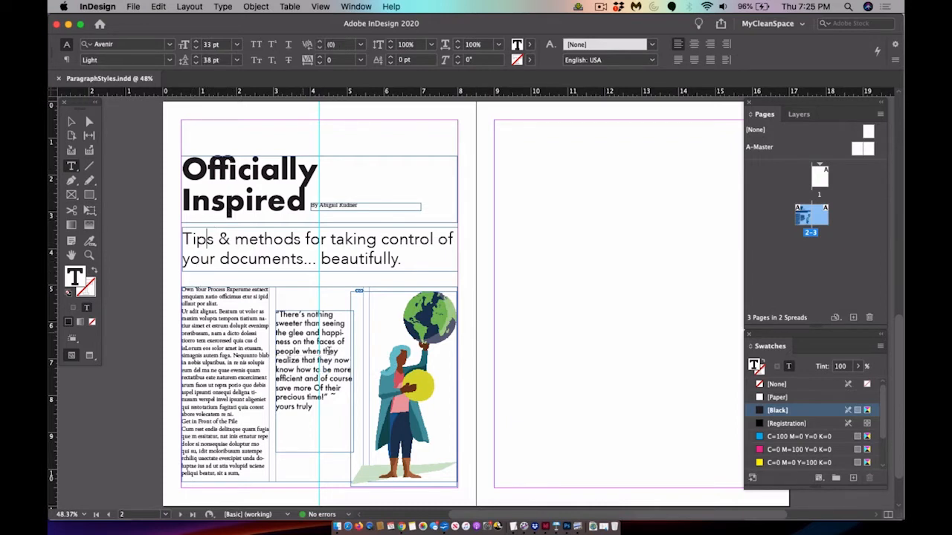
double_click(312, 351)
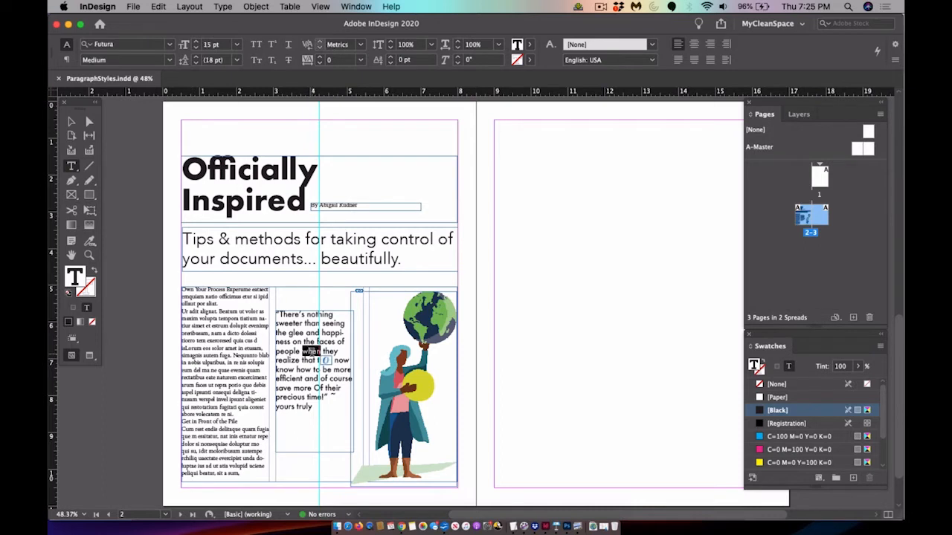
double_click(217, 333)
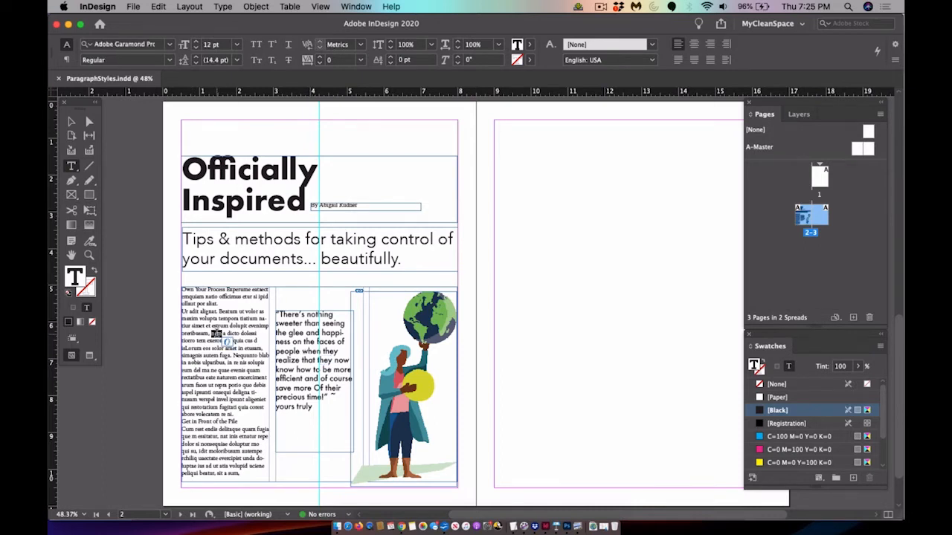
Set the byline's font to Adobe Garamond Pro and compare its formatting with the body text
left_click(329, 206)
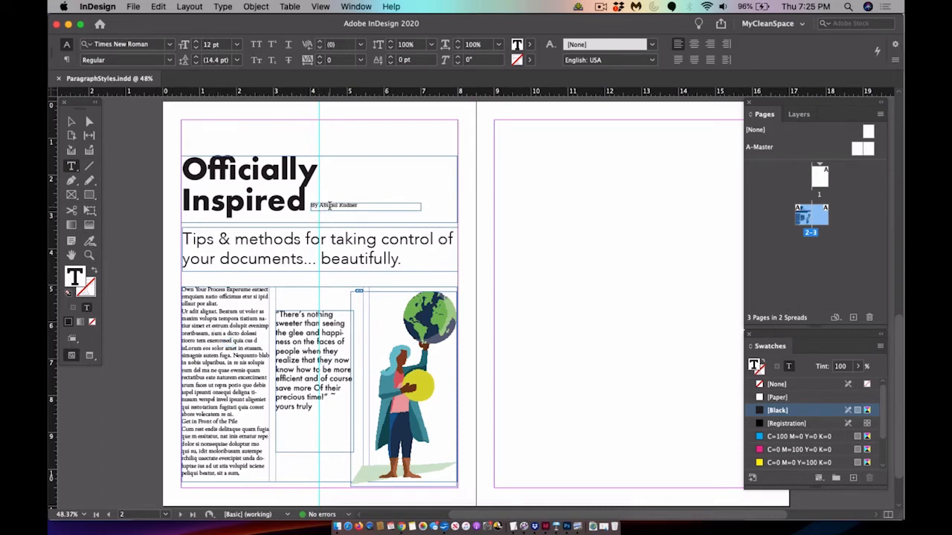
double_click(329, 206)
triple_click(331, 207)
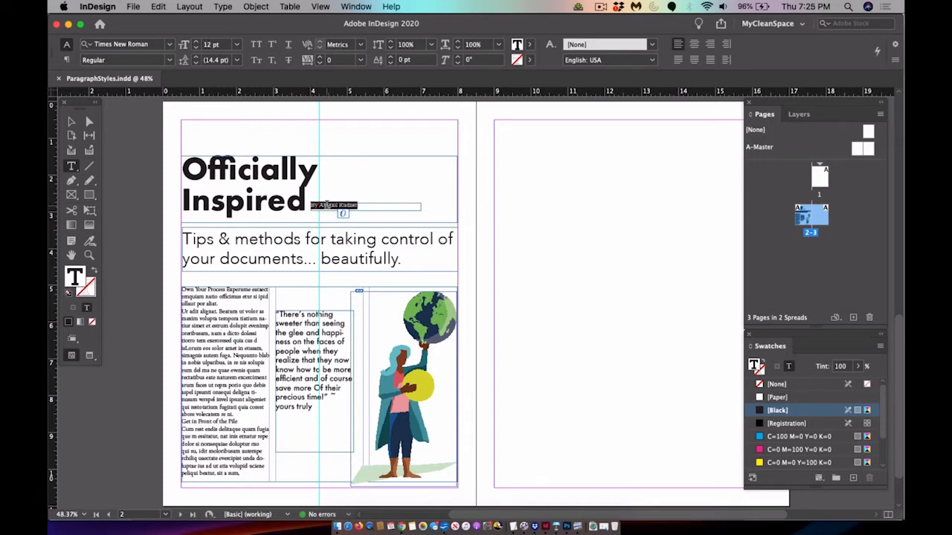
left_click(172, 46)
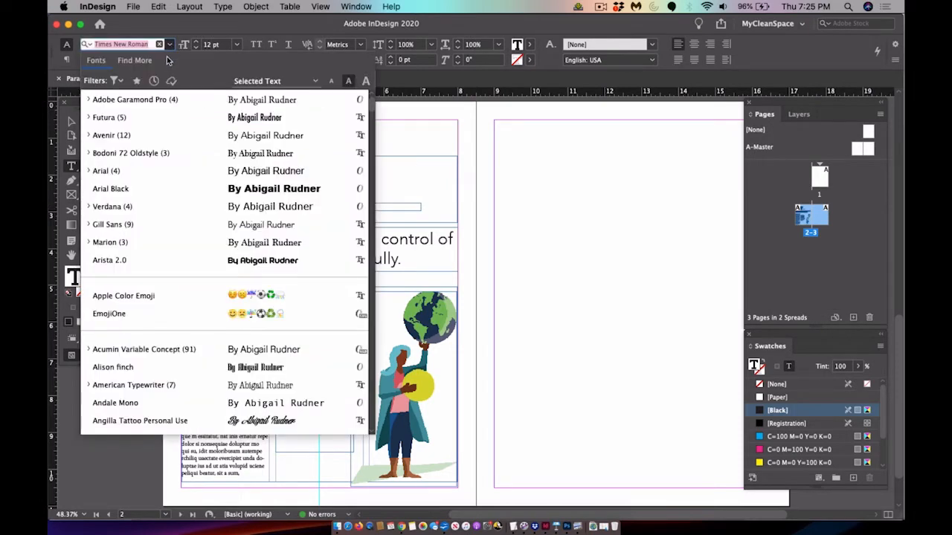
left_click(155, 102)
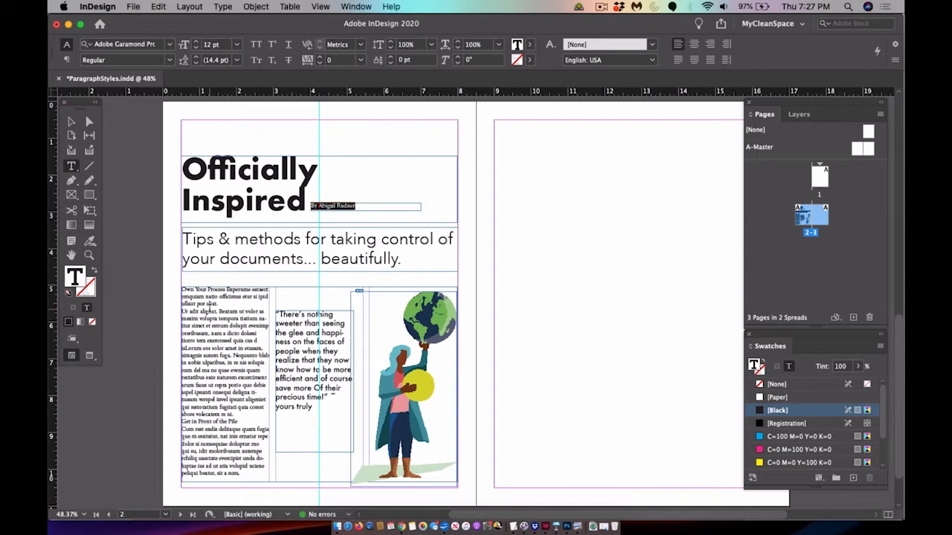
triple_click(211, 311)
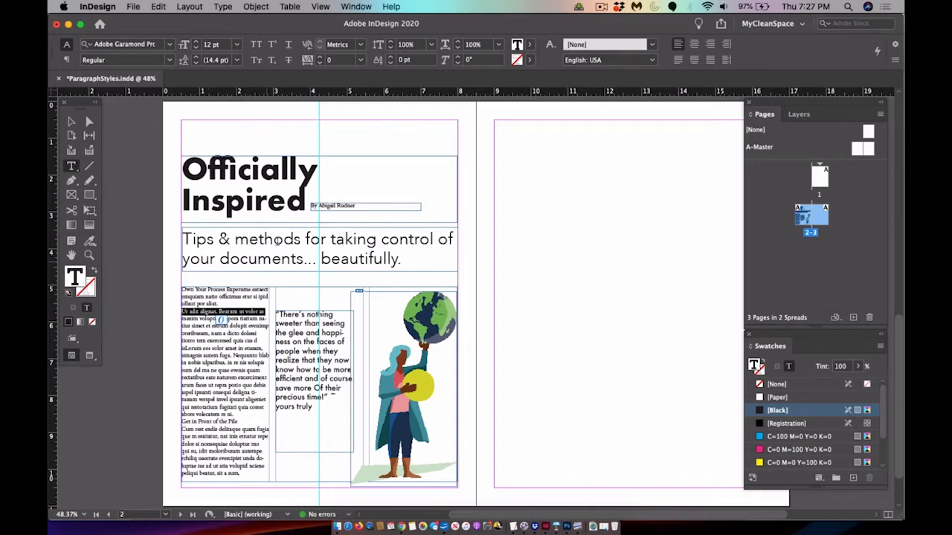
double_click(327, 206)
triple_click(327, 206)
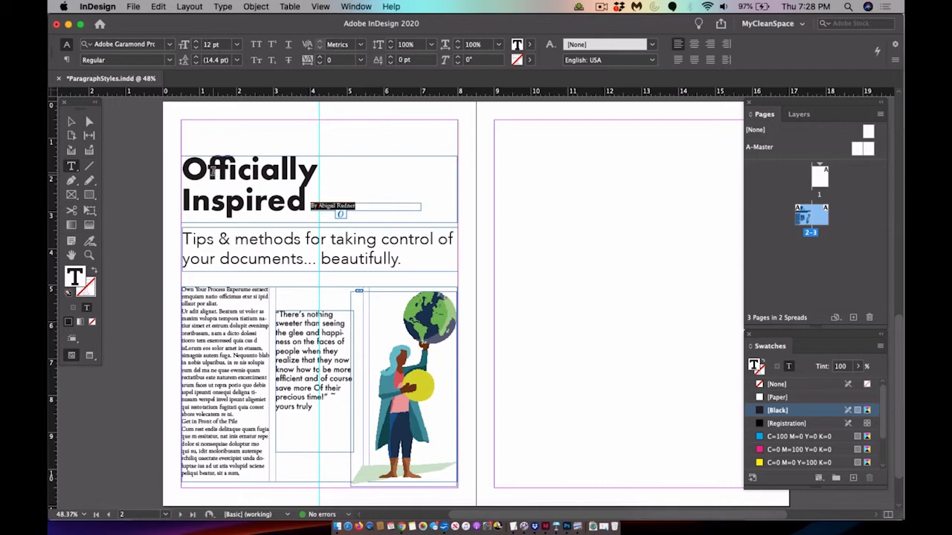
Open the Paragraph Styles panel, separate it from Character Styles, close Character Styles, and place the panel enlarged over page 3
left_click(357, 7)
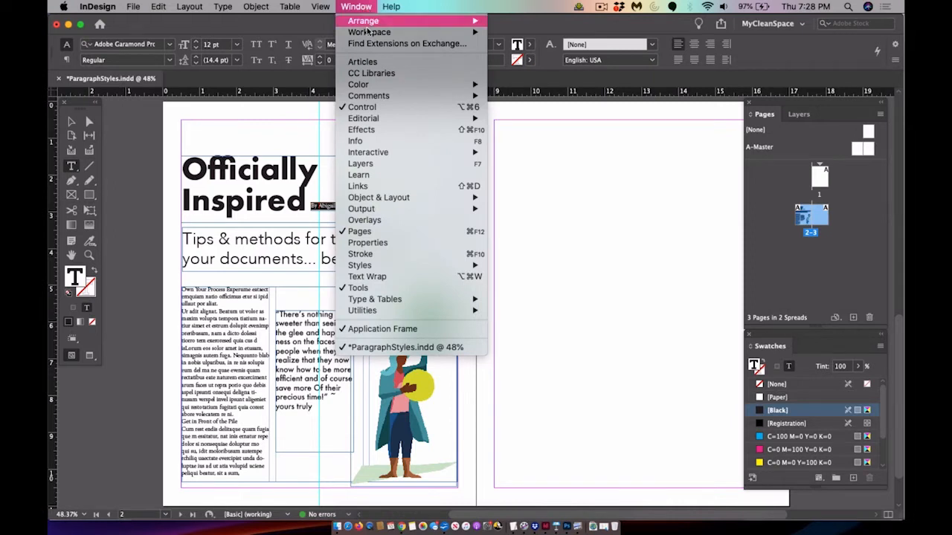
mouse_move(385, 270)
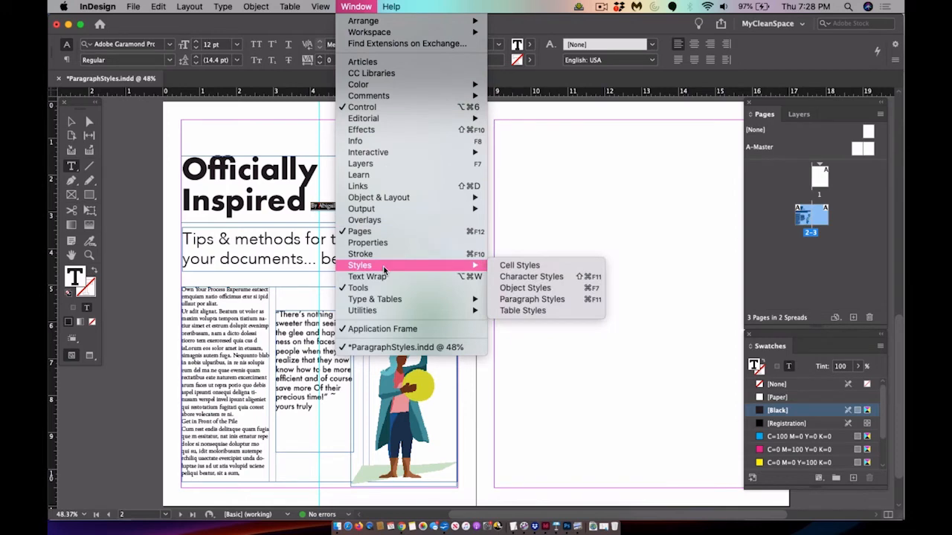
left_click(556, 301)
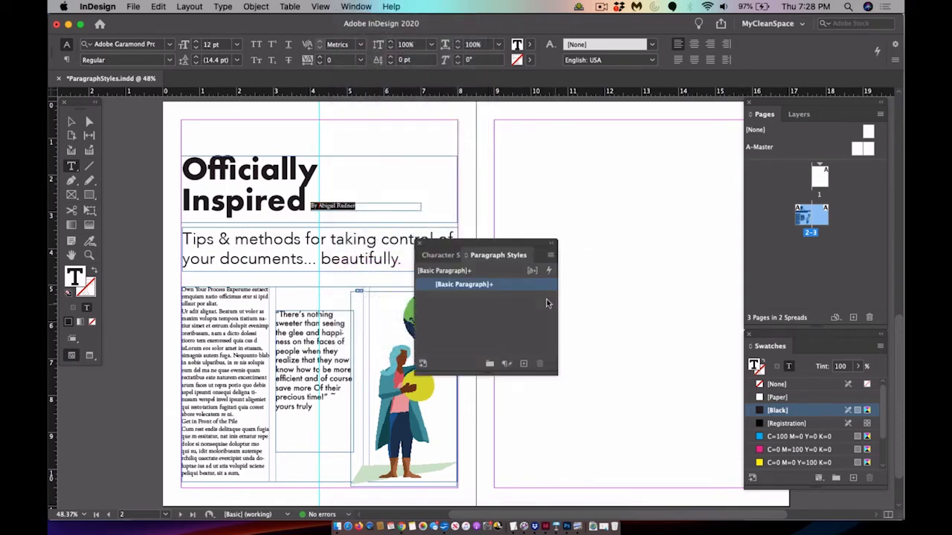
left_click_drag(455, 246, 545, 127)
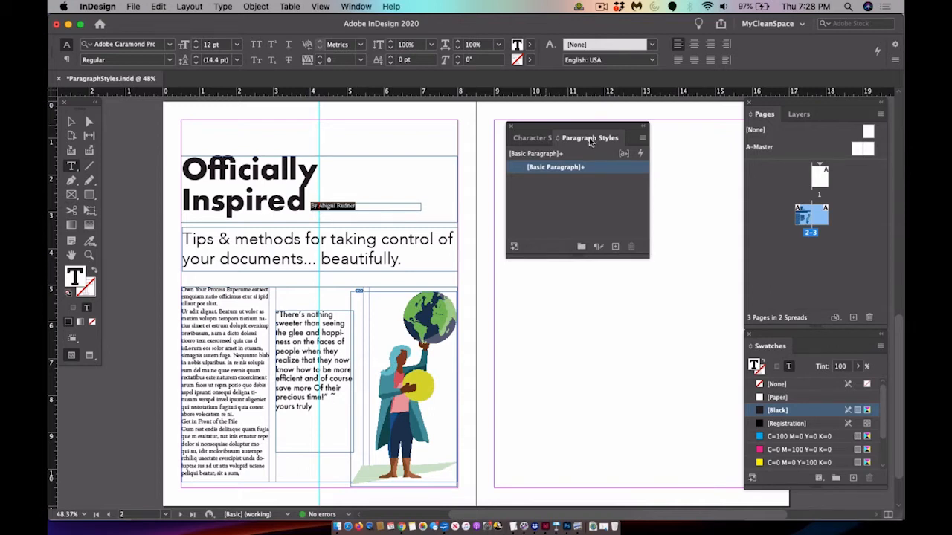
left_click_drag(590, 139, 554, 320)
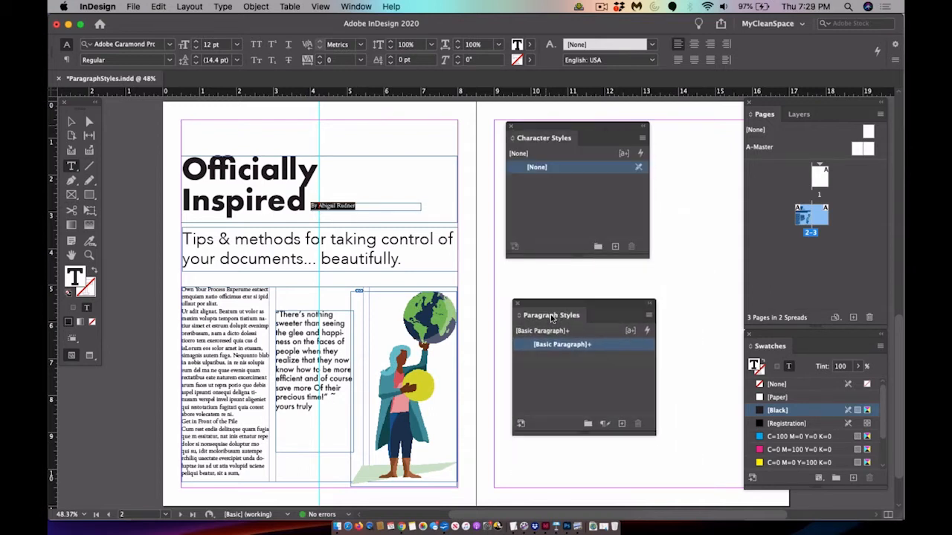
left_click(511, 126)
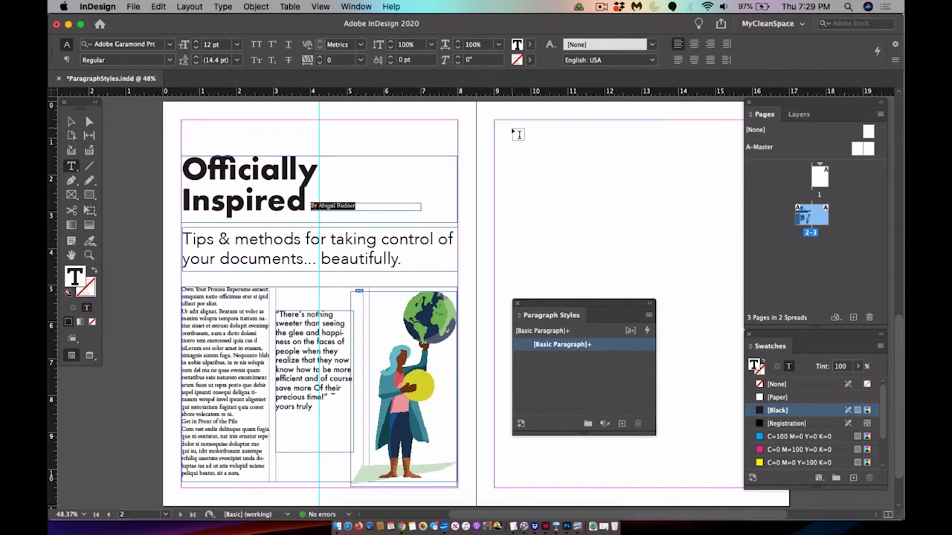
left_click_drag(534, 305, 524, 133)
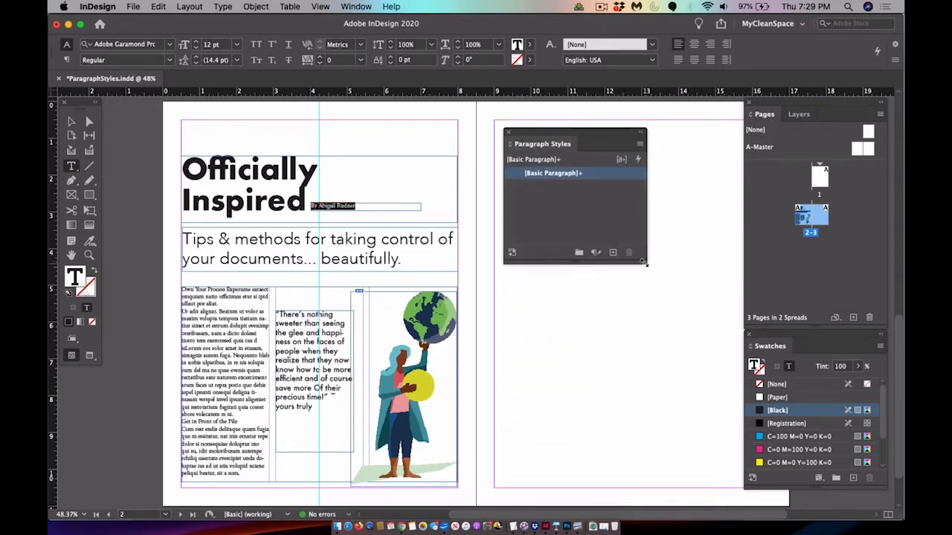
left_click_drag(646, 261, 667, 363)
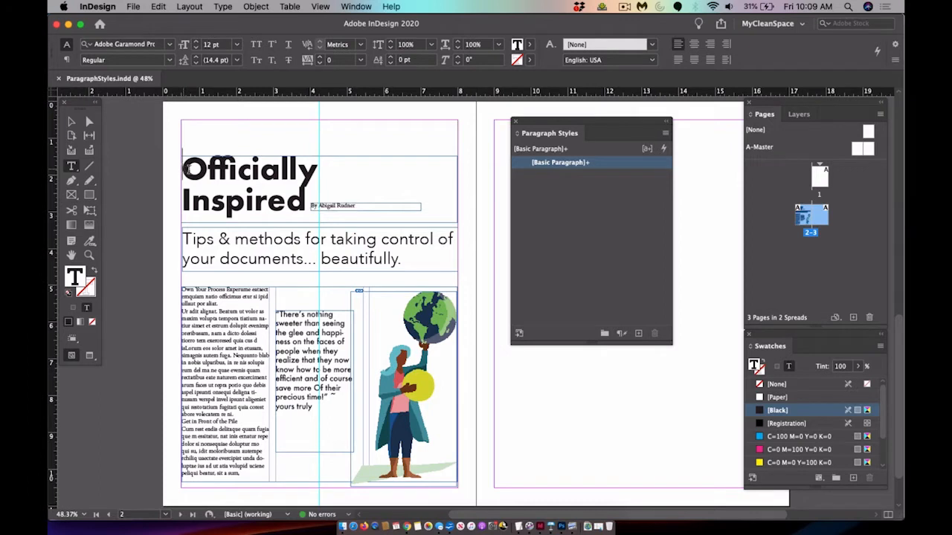
Create a paragraph style named HeadLineBlack from the "Officially Inspired" headline's formatting and apply it to the headline
left_click_drag(183, 168, 303, 195)
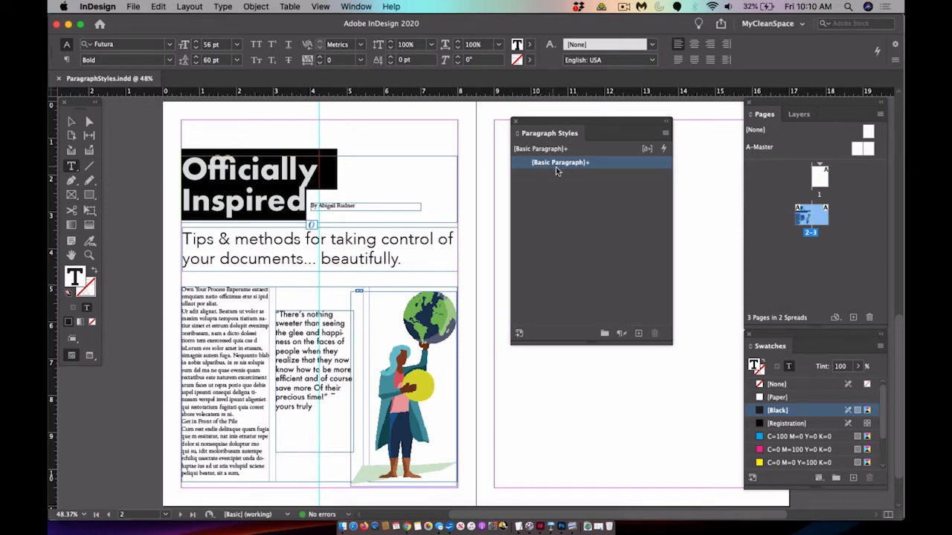
left_click(666, 133)
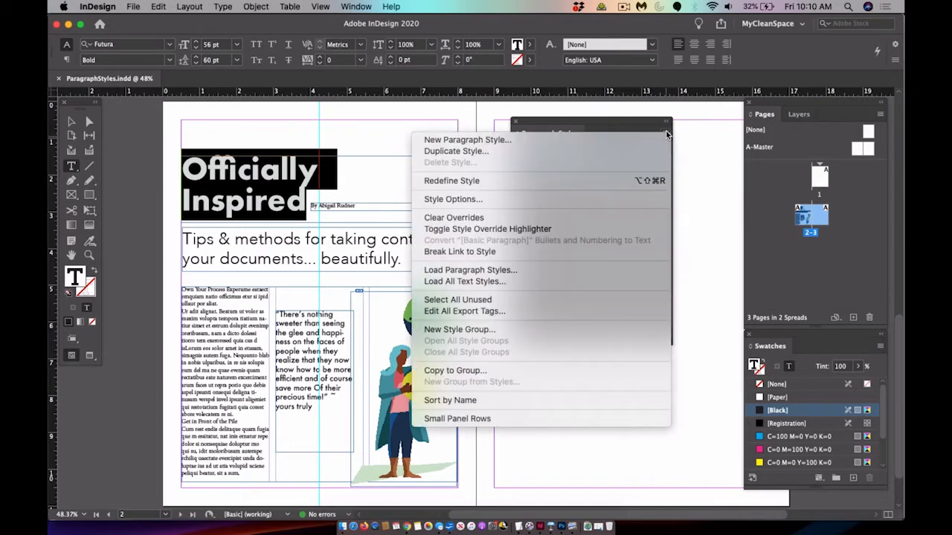
left_click(592, 141)
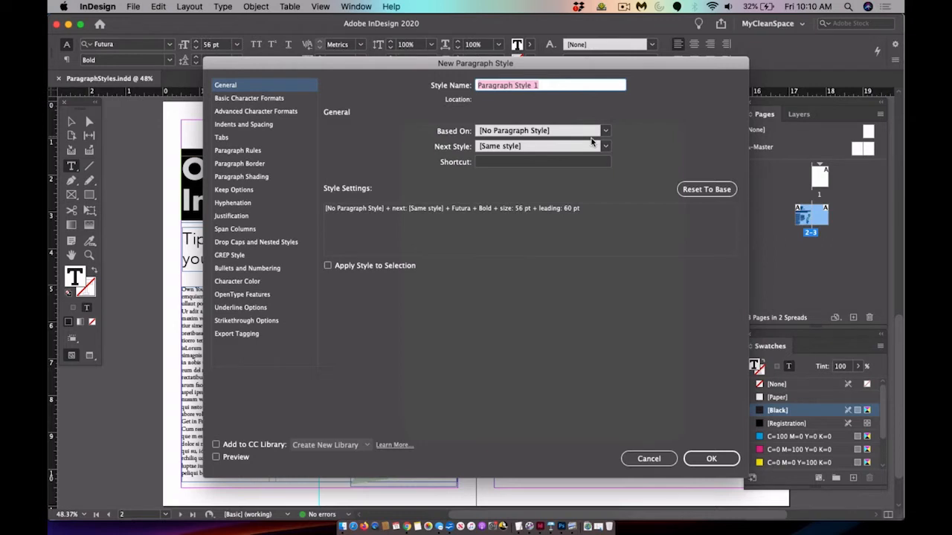
type("HeadLi")
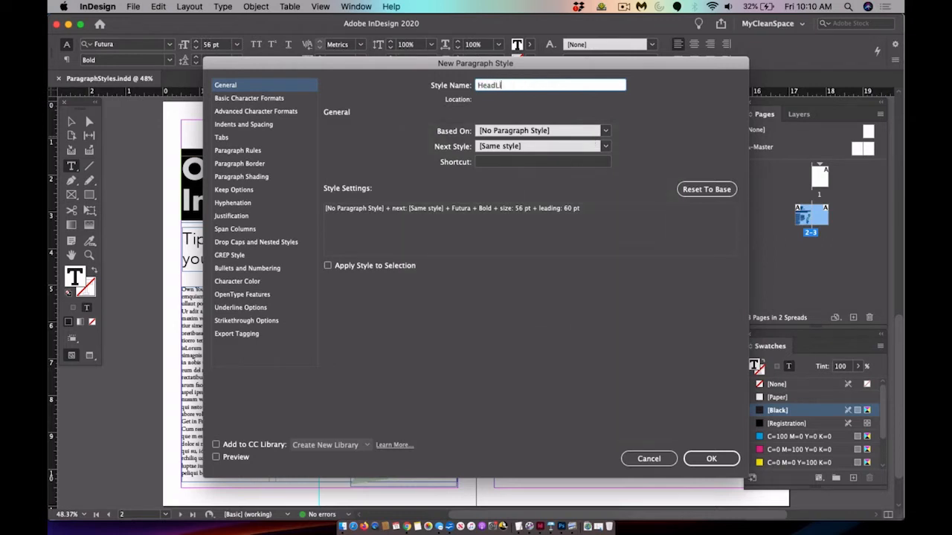
type("neBlack")
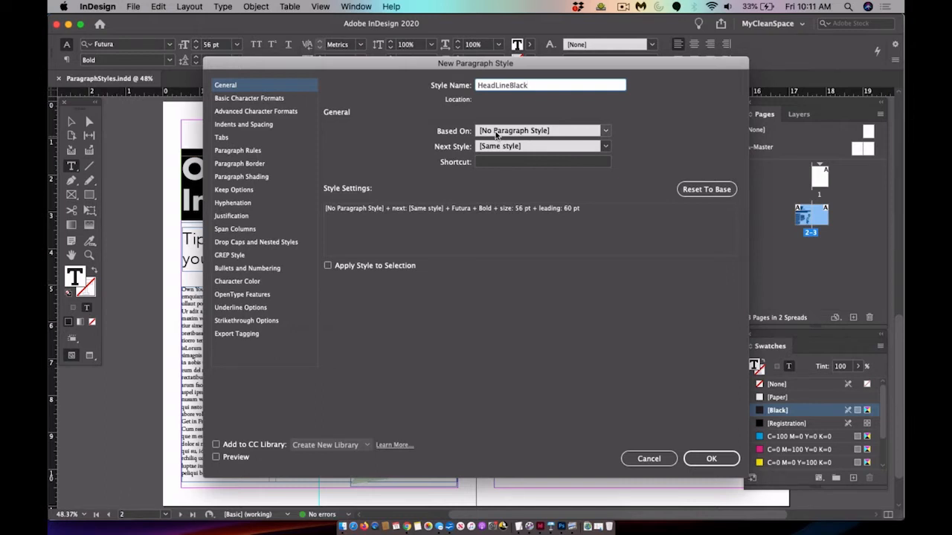
left_click(328, 266)
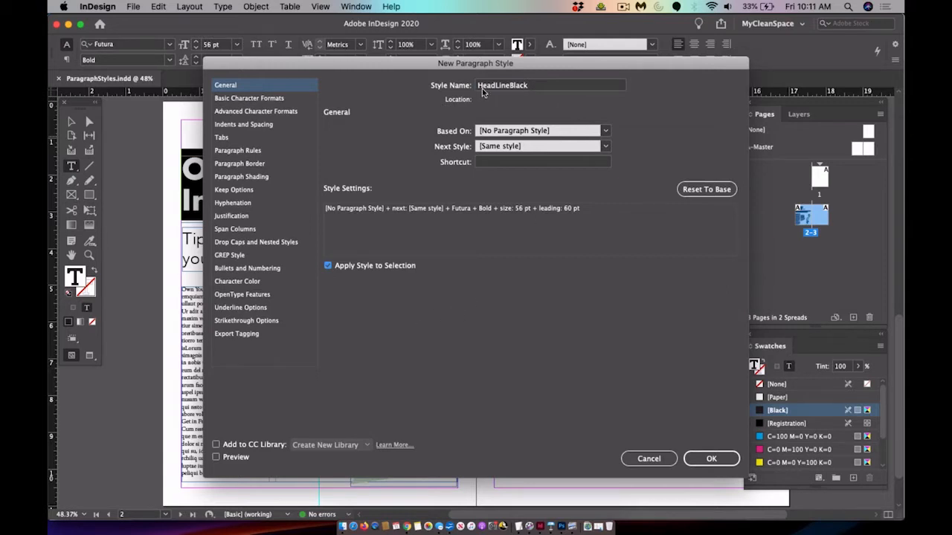
left_click(712, 459)
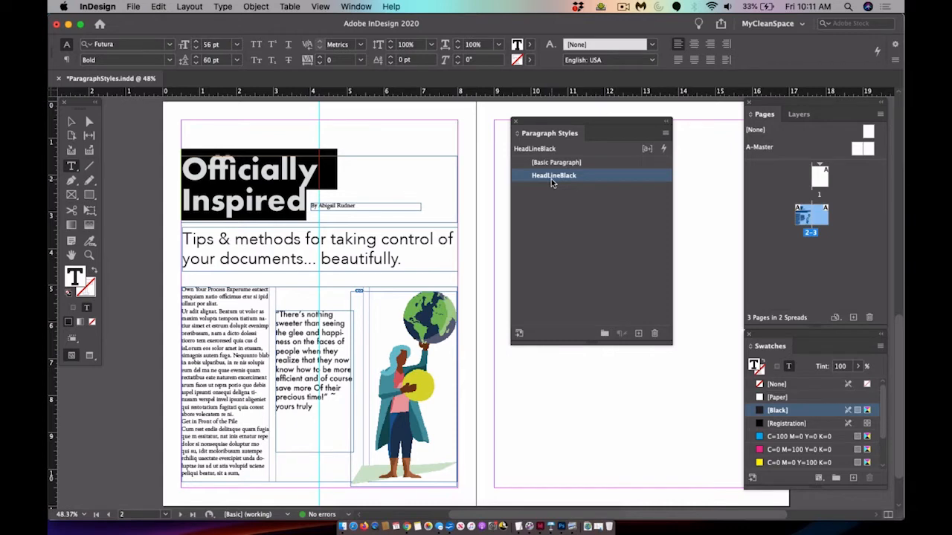
Try the HeadLineBlack style on the "Tips & methods" subheading and undo it
left_click(420, 255)
left_click_drag(420, 255, 182, 234)
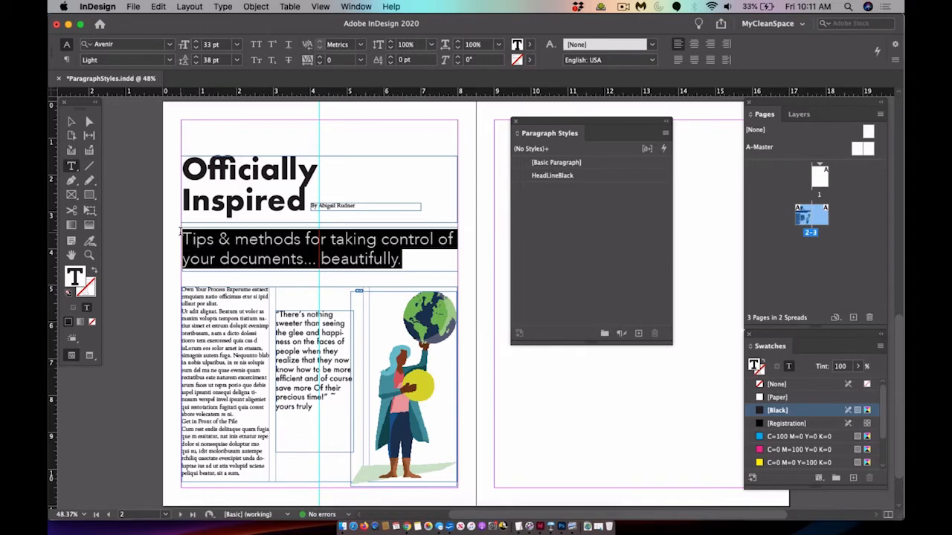
left_click(547, 175)
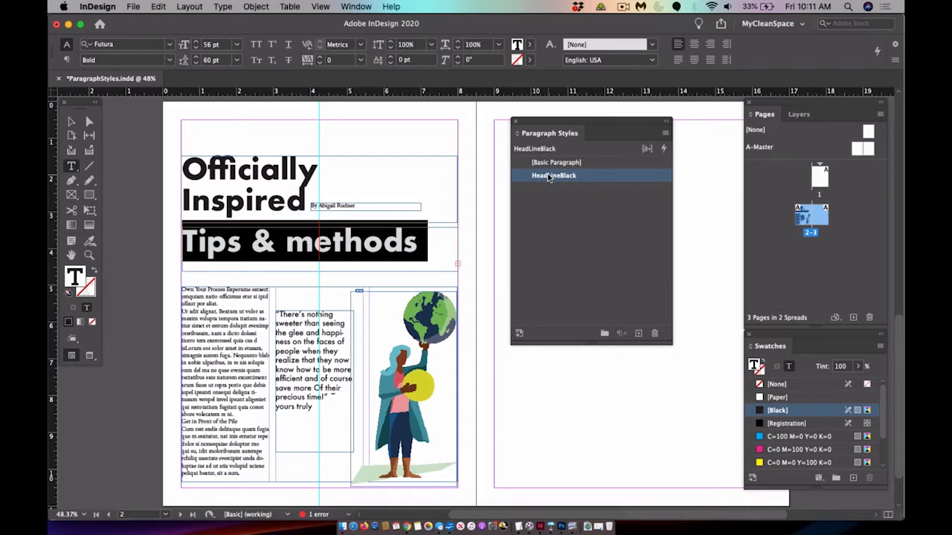
left_click(158, 6)
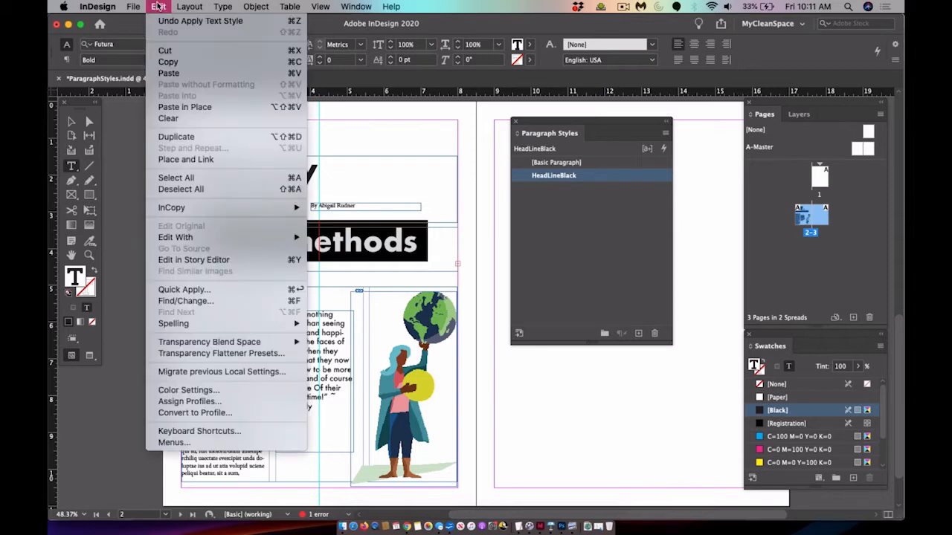
left_click(243, 22)
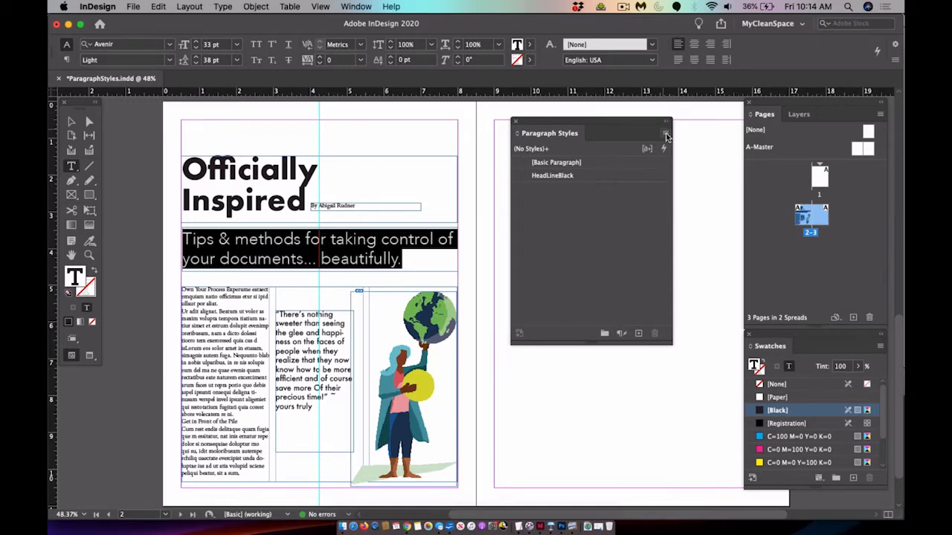
Create a paragraph style named SubHeadBlack from the selected subheading's formatting, applying it to the selection
left_click(666, 136)
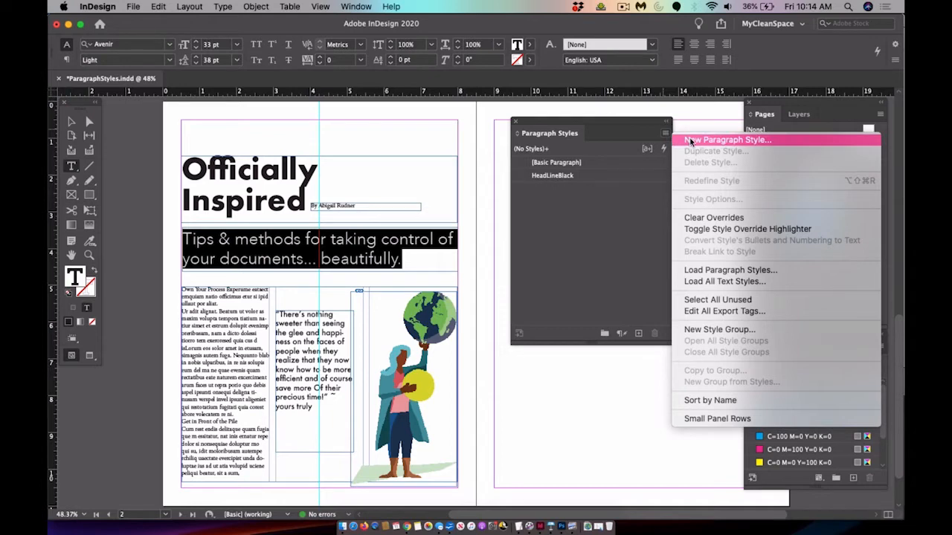
left_click(690, 141)
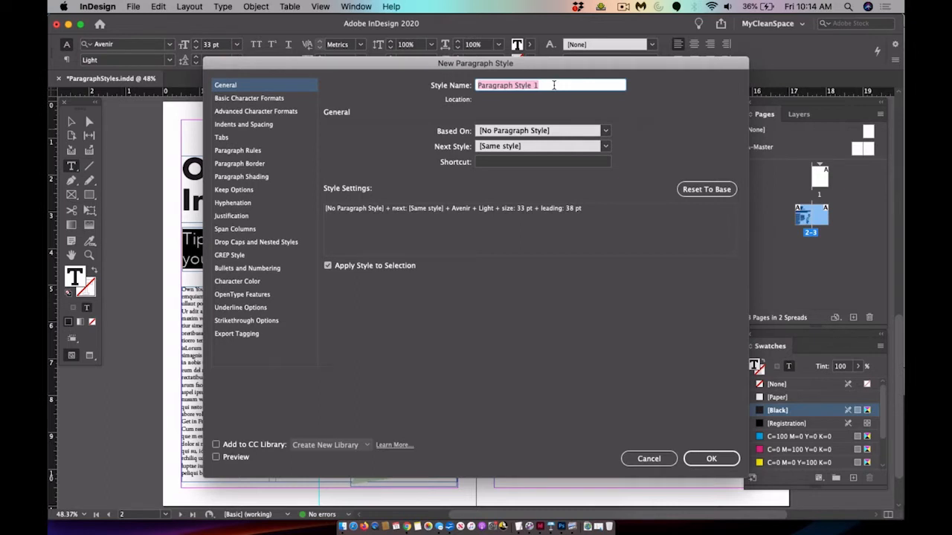
type("Sub")
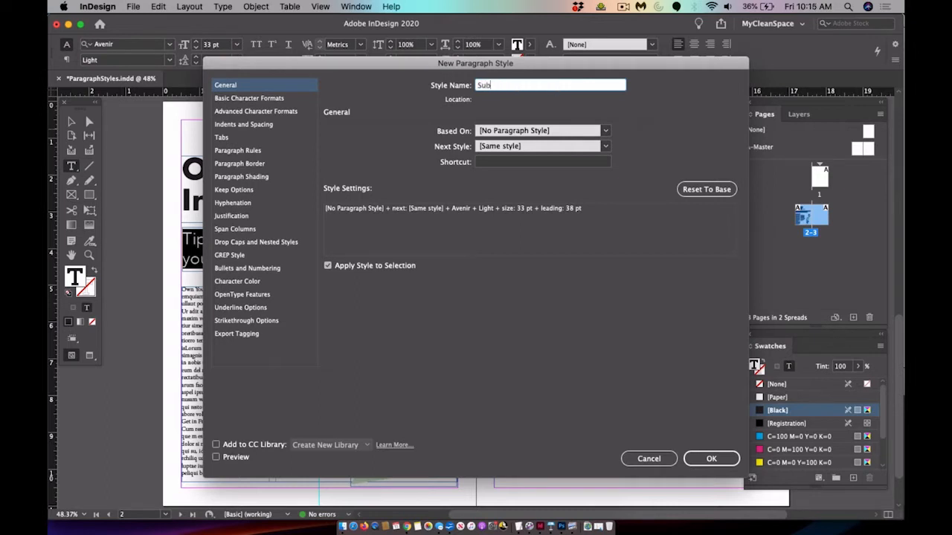
type("HeadBlack")
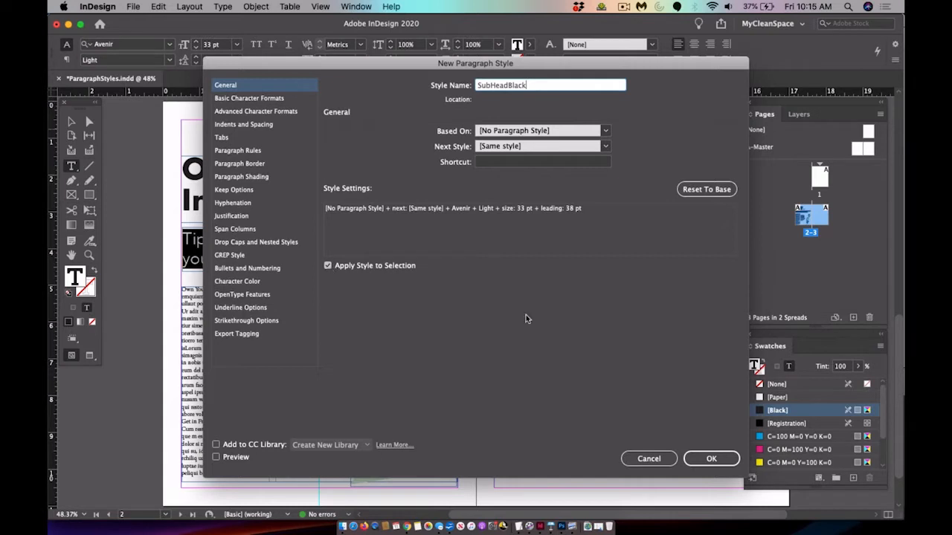
left_click(711, 459)
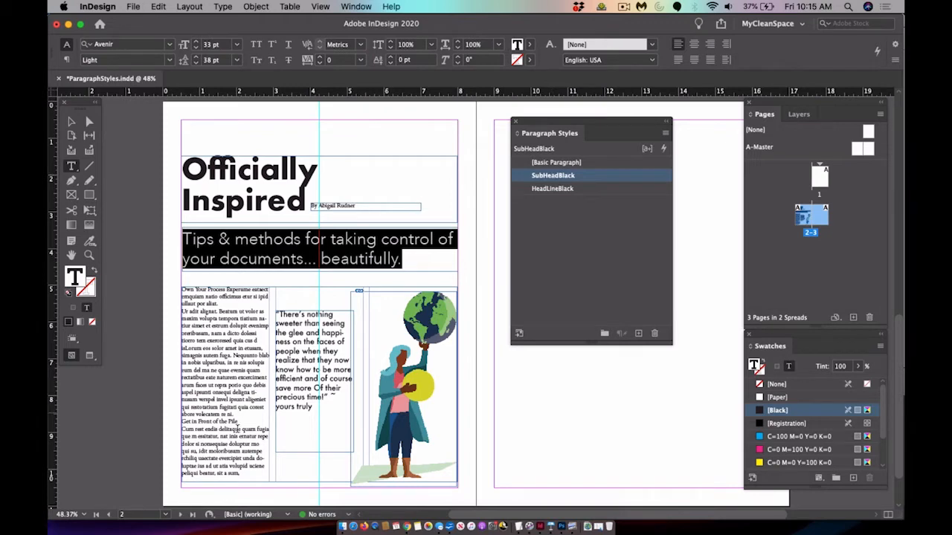
Create a paragraph style named BodyBlack from the first-column body text on page 2, applying it to that text and the byline
left_click(247, 474)
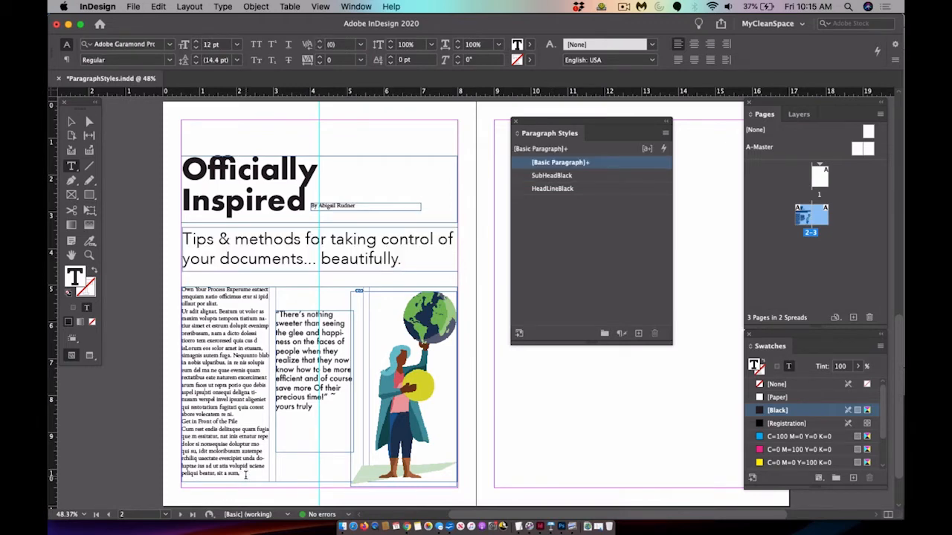
left_click_drag(245, 475, 152, 287)
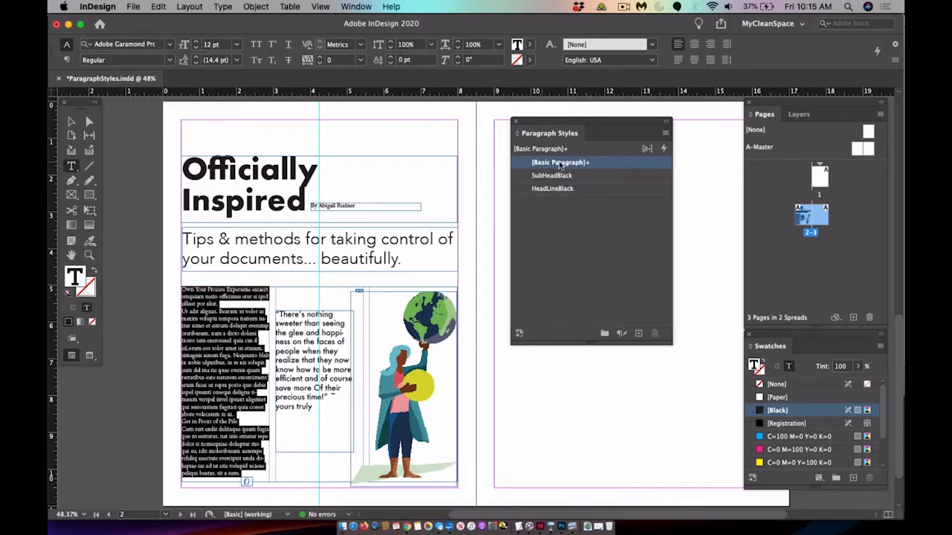
left_click(667, 135)
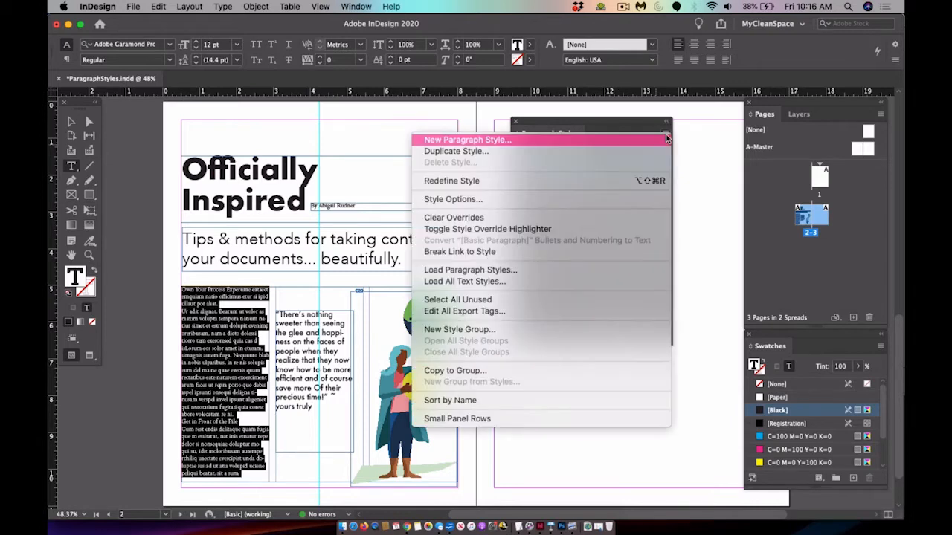
left_click(503, 141)
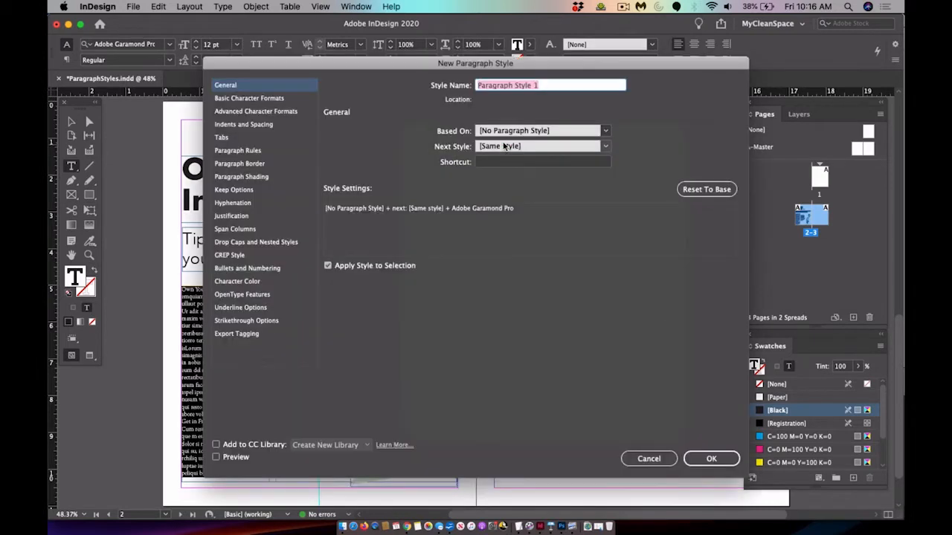
type("Bo")
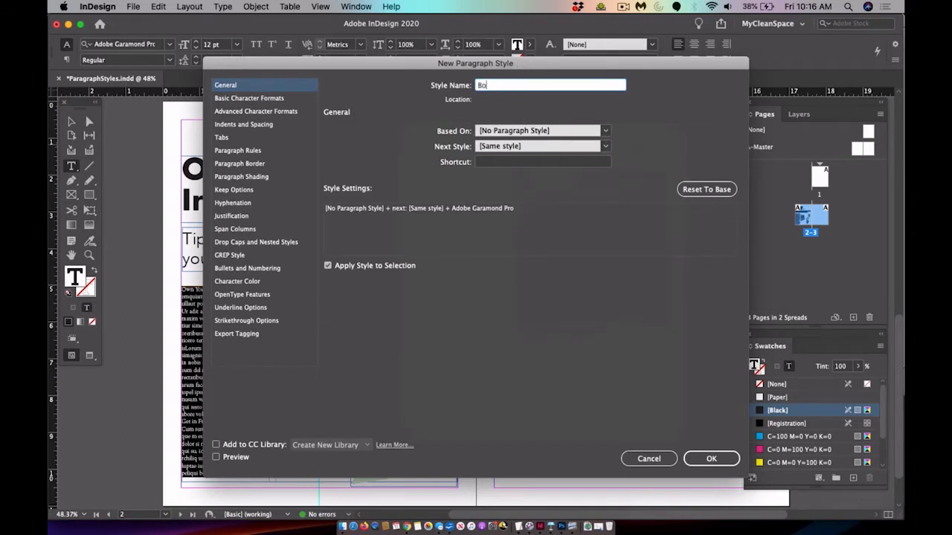
type("dyBlack")
left_click(714, 459)
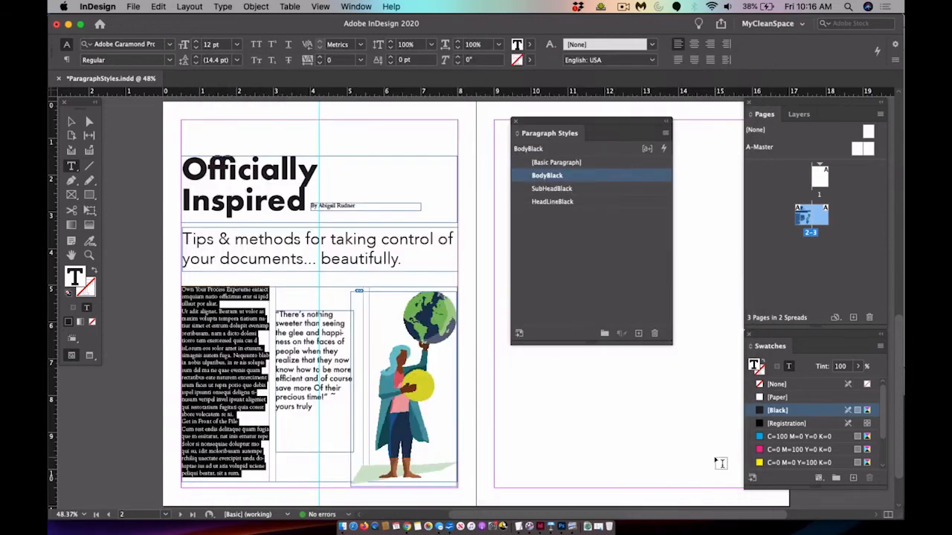
triple_click(336, 206)
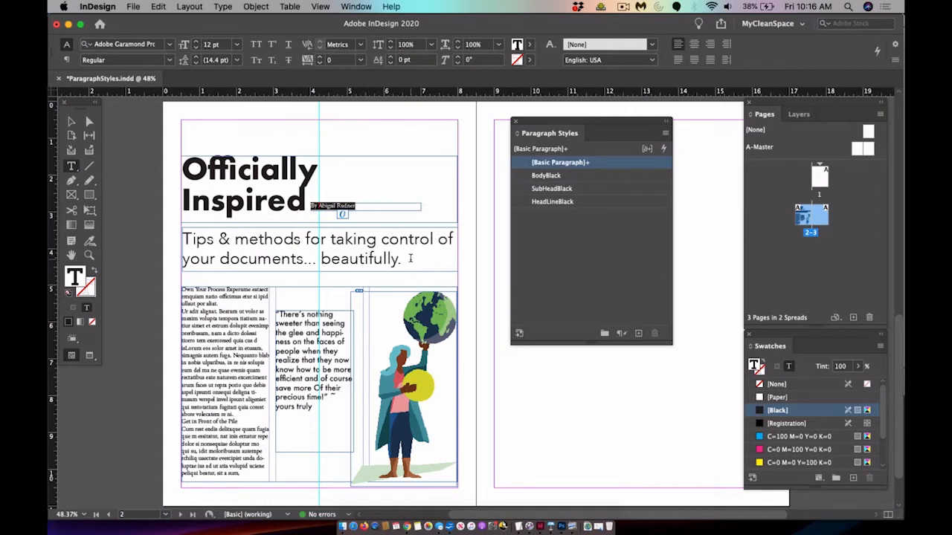
left_click(547, 177)
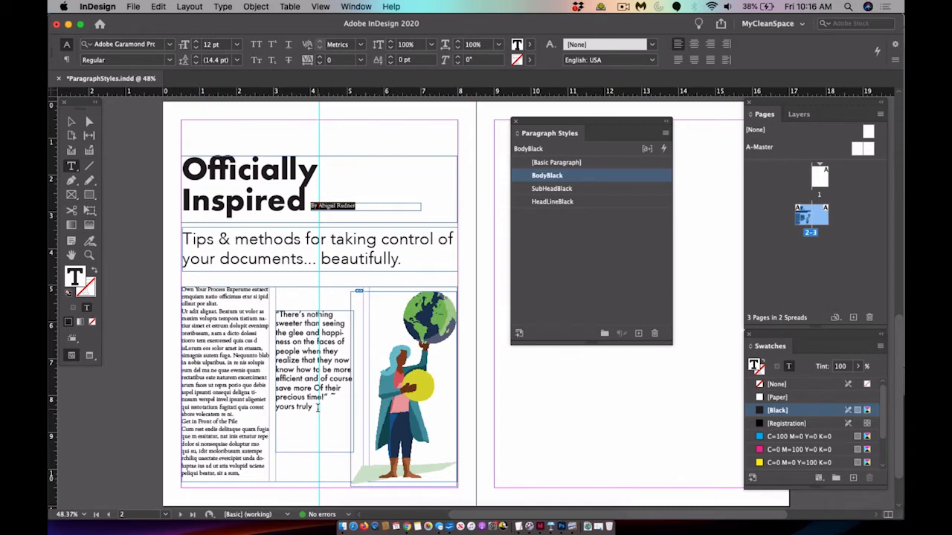
Create a paragraph style named PullQuoteBlack from the formatting of the "There's nothing sweeter" quote, applying it to the quote
left_click_drag(317, 407, 252, 307)
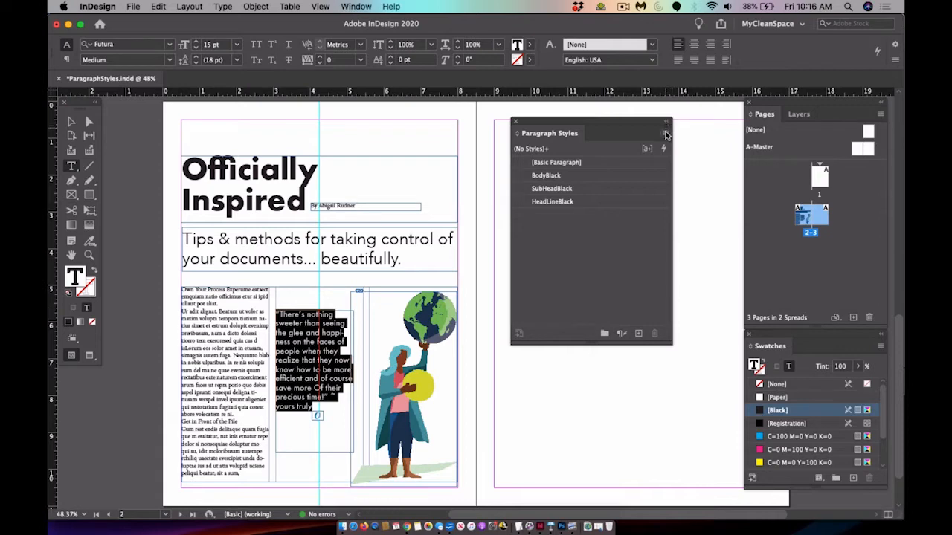
left_click(666, 134)
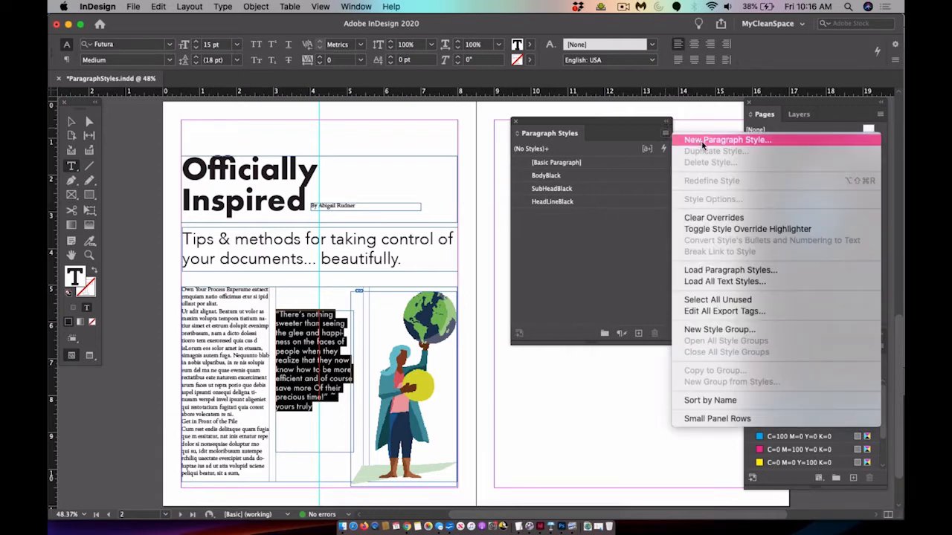
left_click(701, 141)
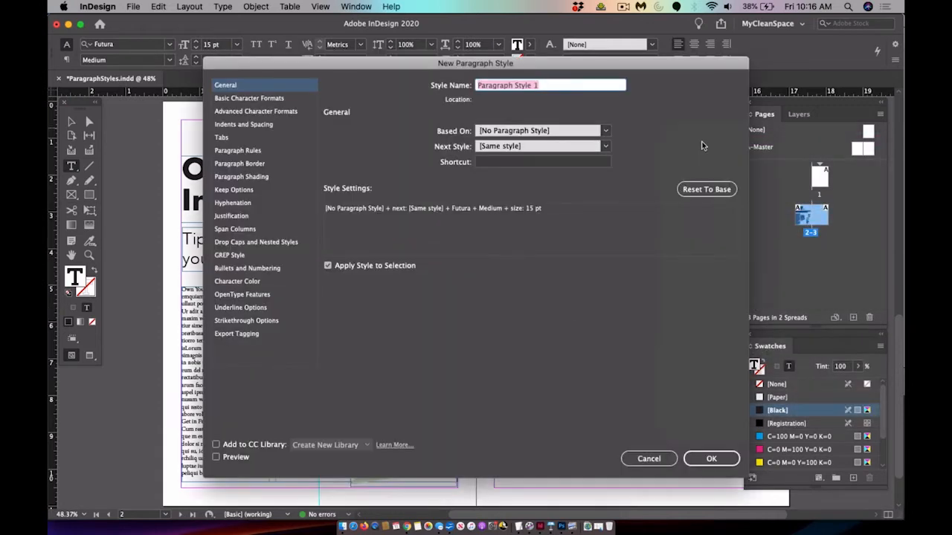
type("P")
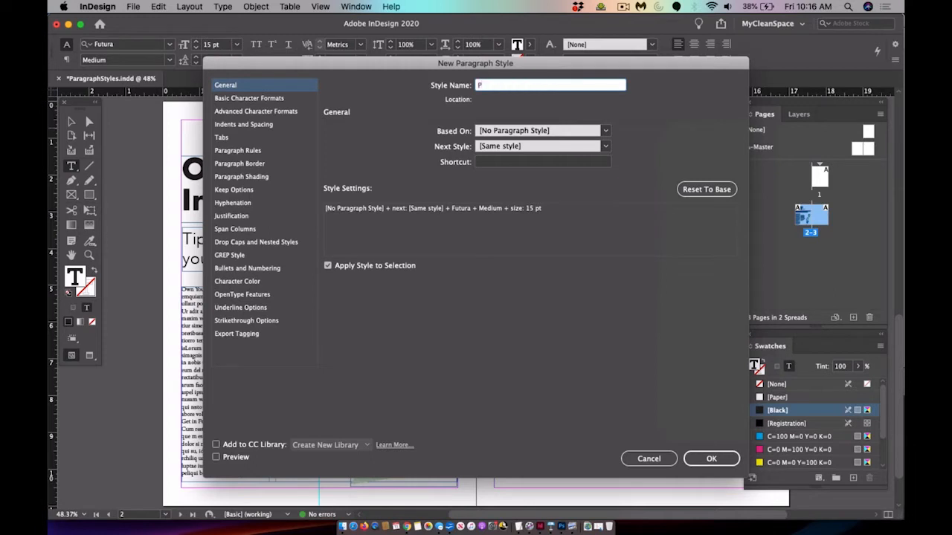
type("ullQuoteBlack")
left_click(706, 459)
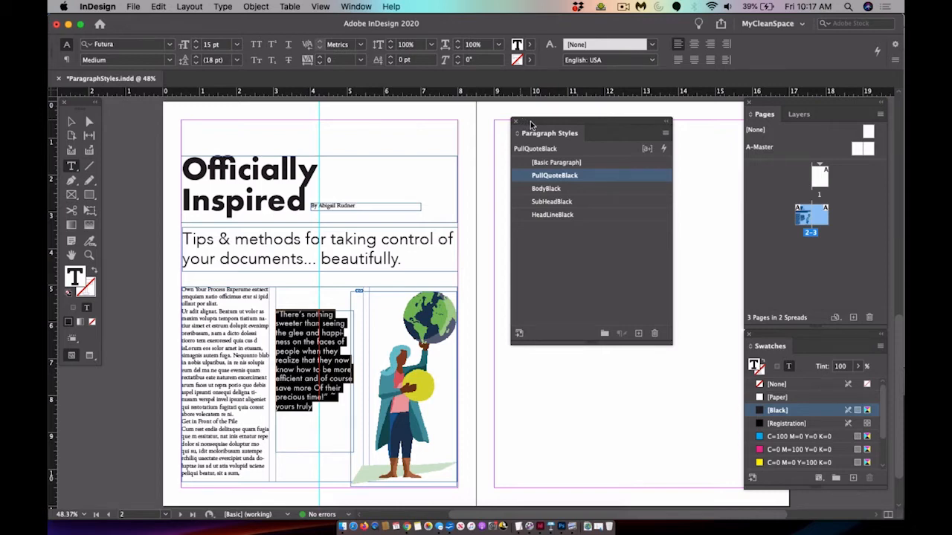
With the Paragraph Styles panel moved off page 3, draw a headline text frame about 7.5 × 1.8 in across that page and apply HeadLineBlack
left_click_drag(530, 124, 209, 121)
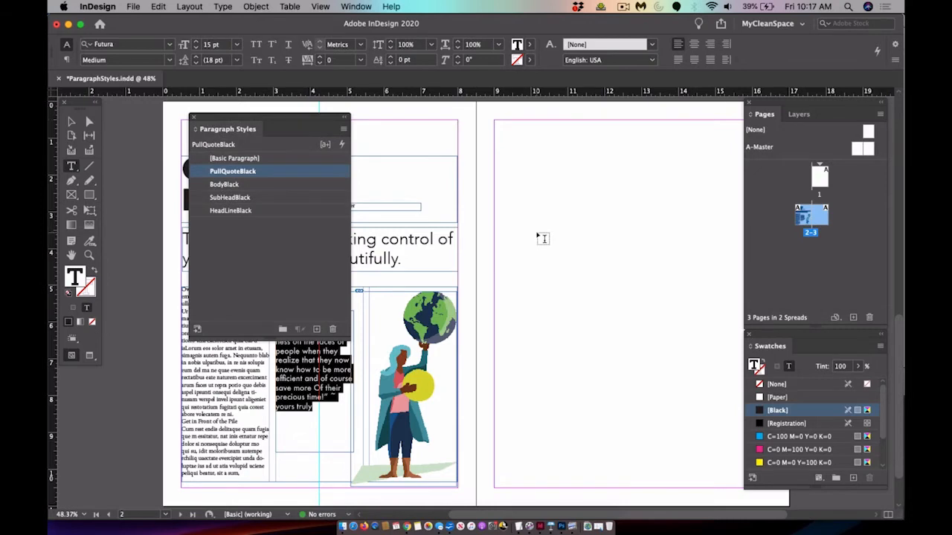
scroll(540, 238, "right", 3)
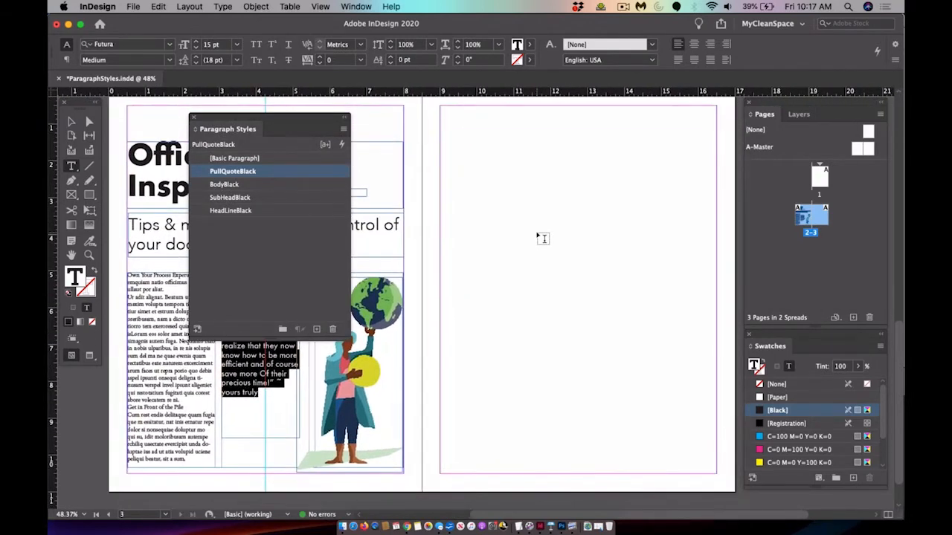
scroll(541, 238, "up", 1)
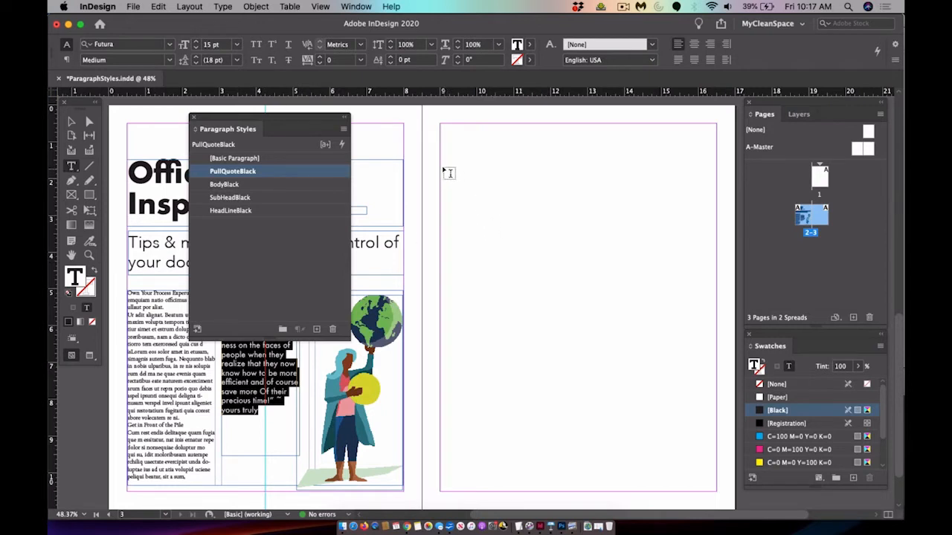
left_click_drag(441, 160, 720, 229)
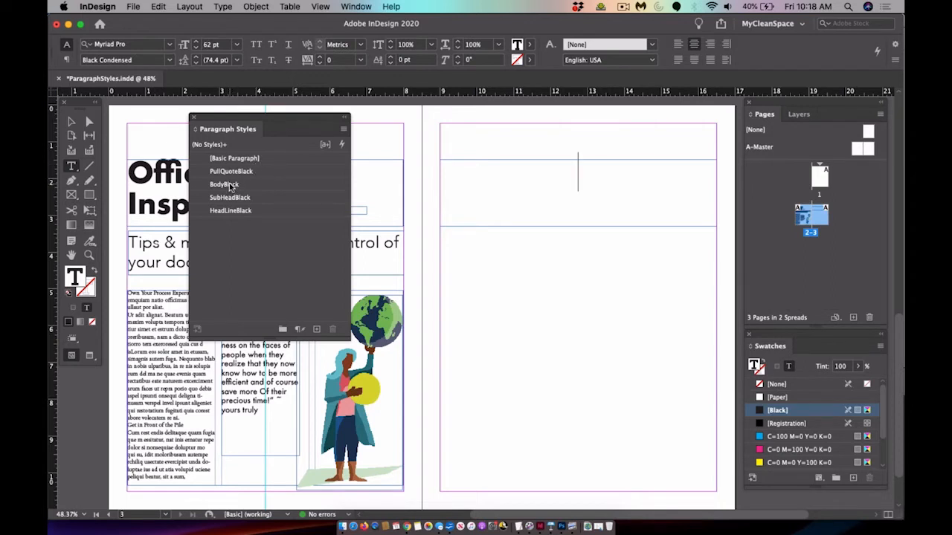
left_click(237, 211)
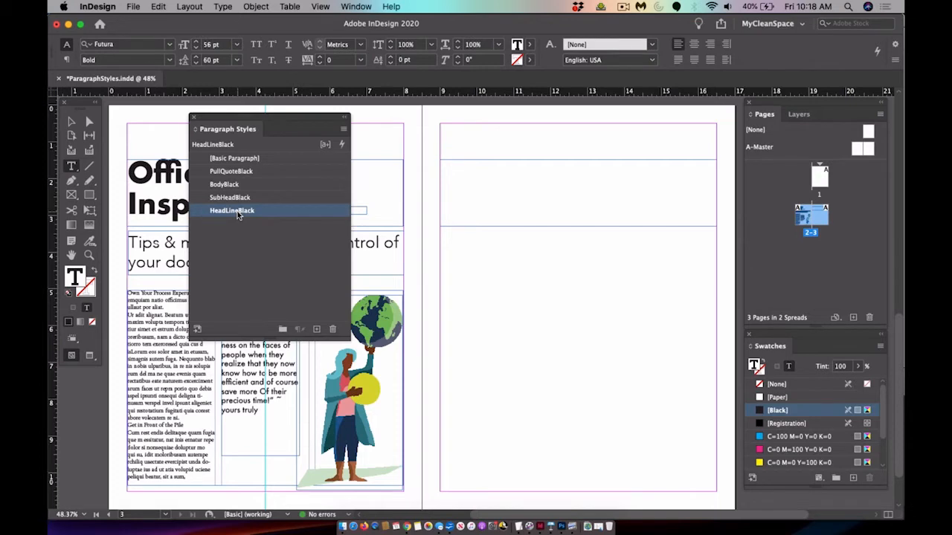
Enter the headline "Your Day to Shine - Smile" in the new text frame on page 3 and finish text editing
type("Your")
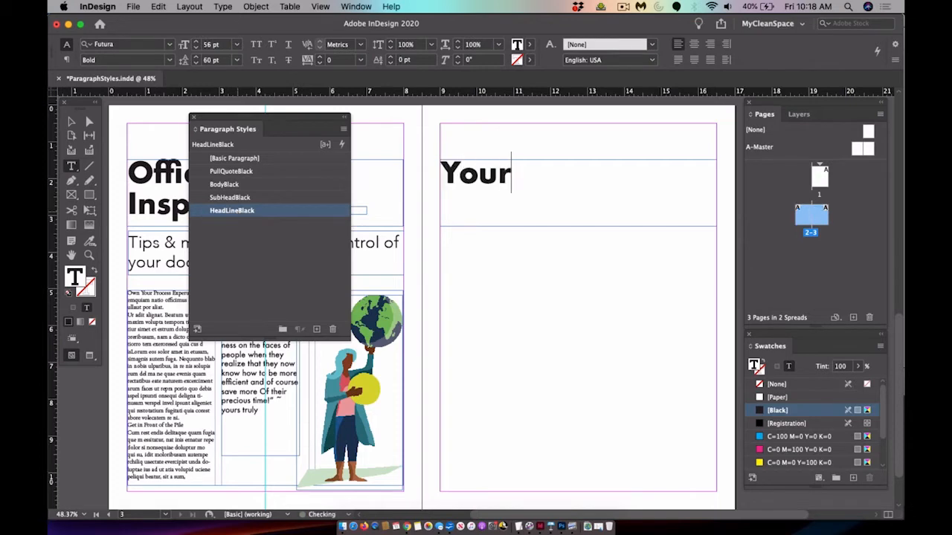
type(" Day ")
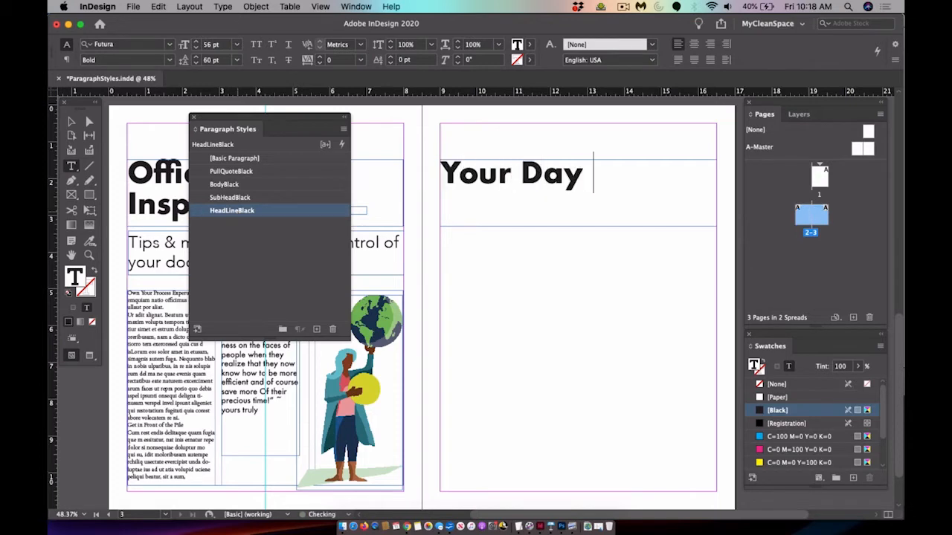
type("to Shin")
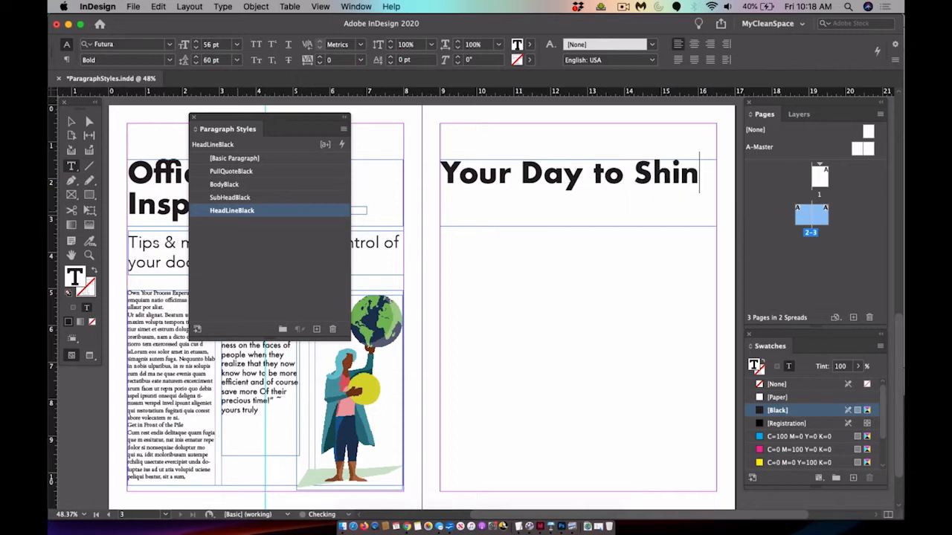
type("e")
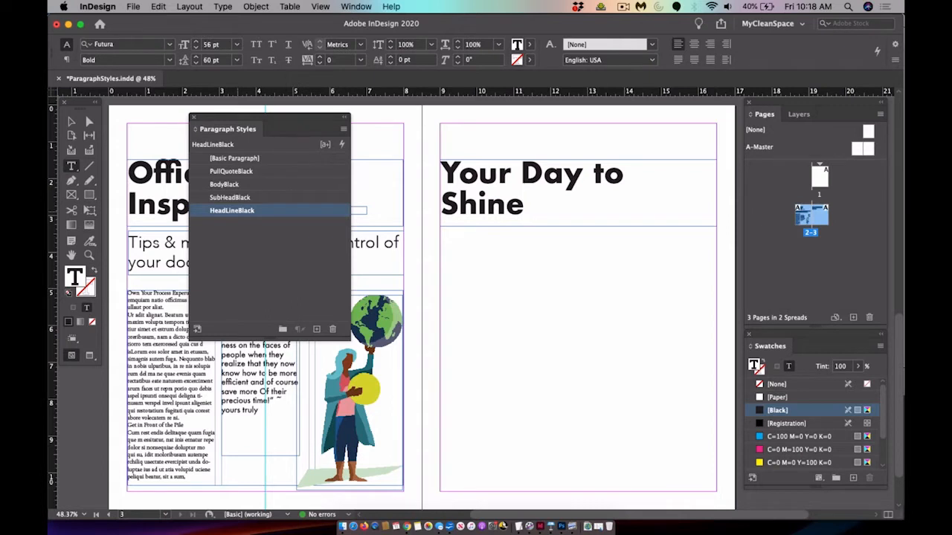
type("- ")
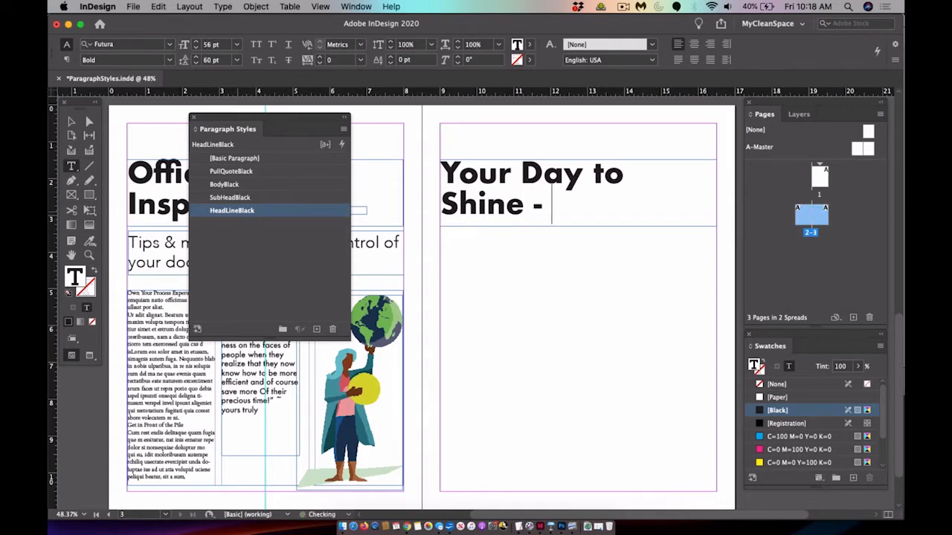
type("Smil")
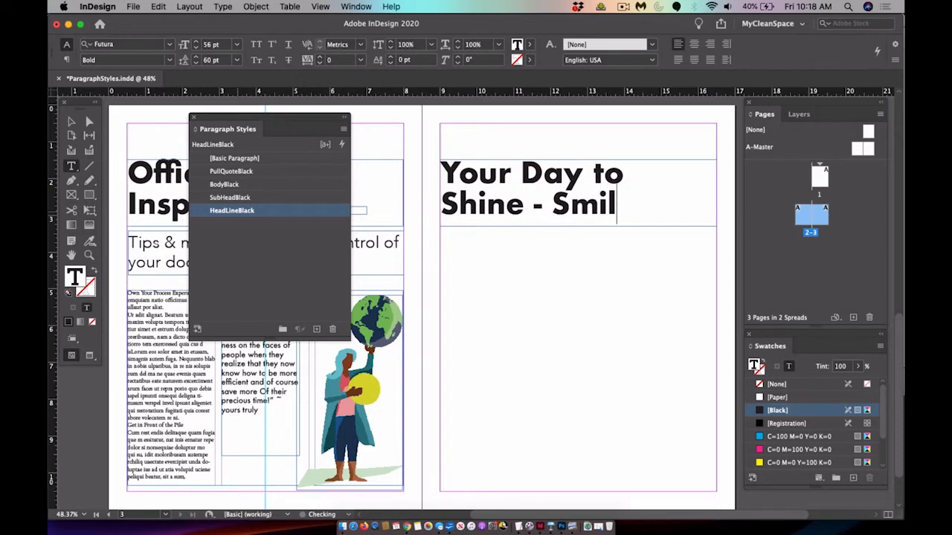
type("e")
left_click(71, 122)
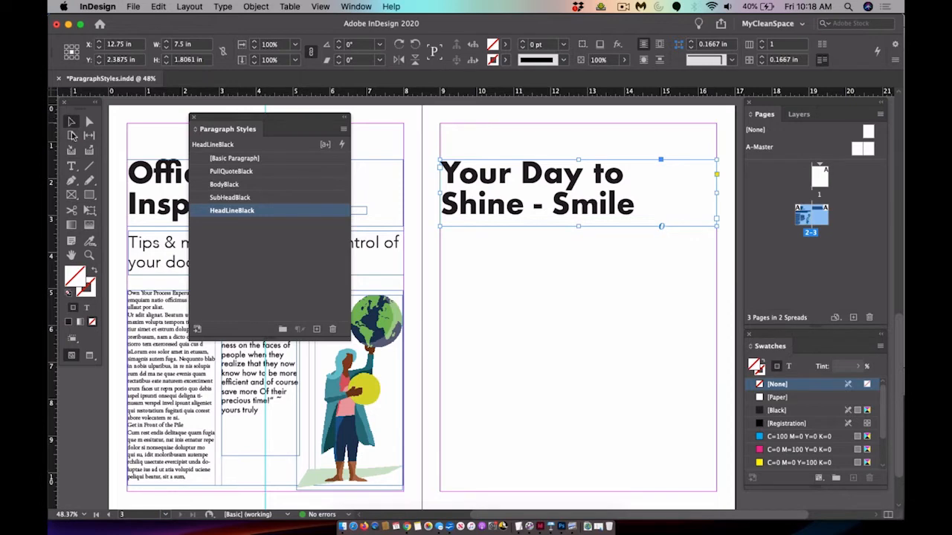
Draw a subheading text frame between the margins just below the page 3 headline and apply the SubHeadBlack style to it
left_click(72, 166)
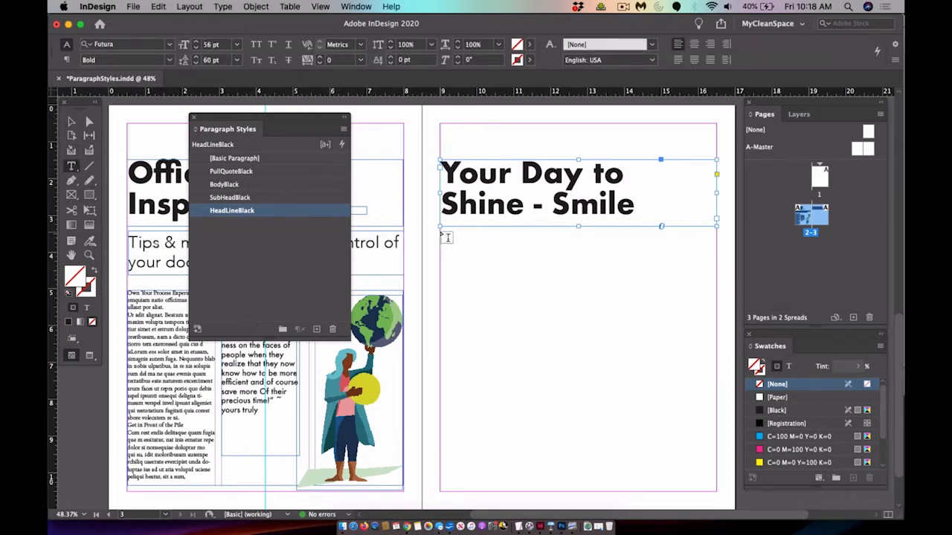
left_click_drag(441, 231, 716, 277)
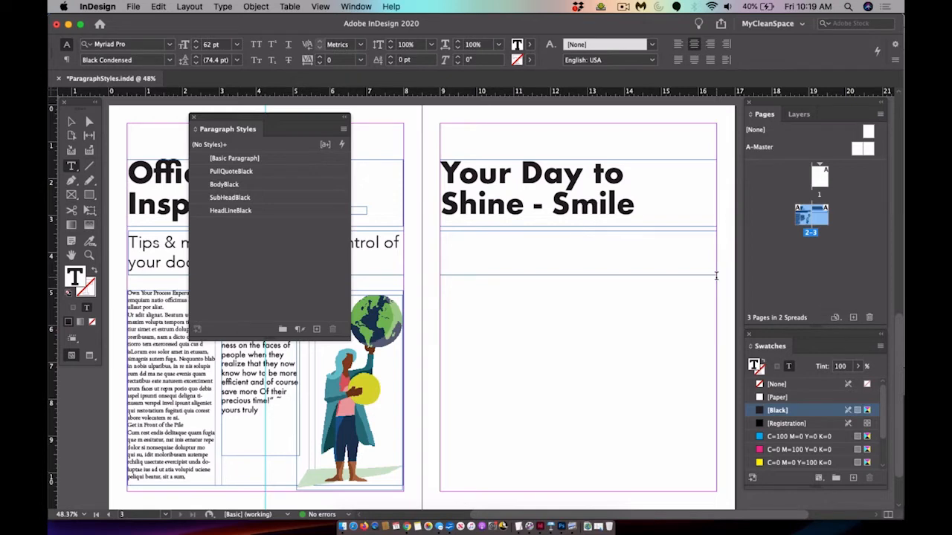
left_click(252, 197)
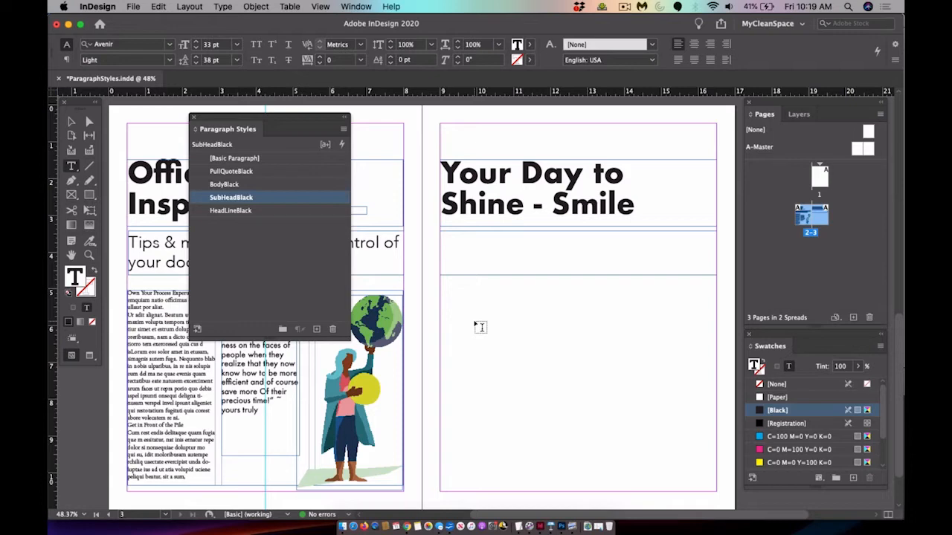
Enter the subheading "Methods to beat the madness! Time saving measures for everyday." in the new frame on page 3
type("Met")
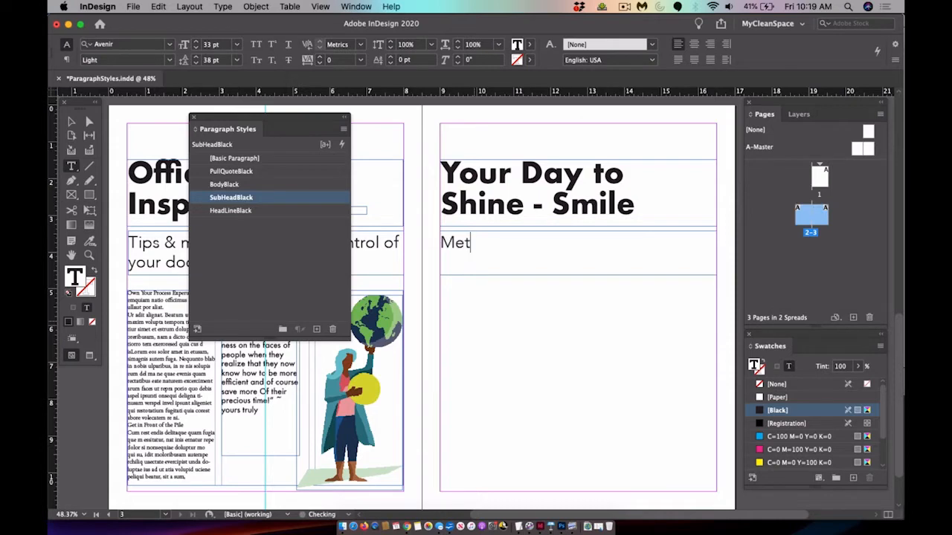
type("hods to beat th")
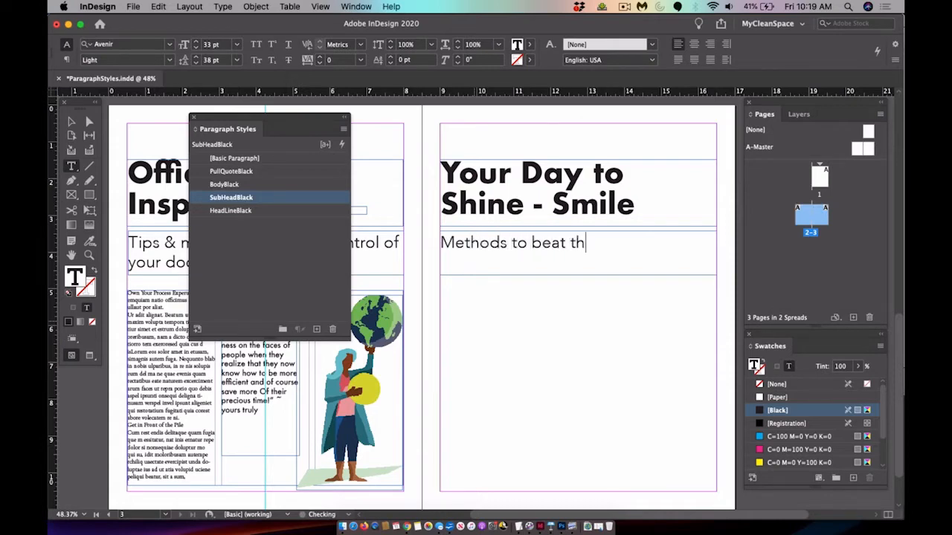
type("e madnes")
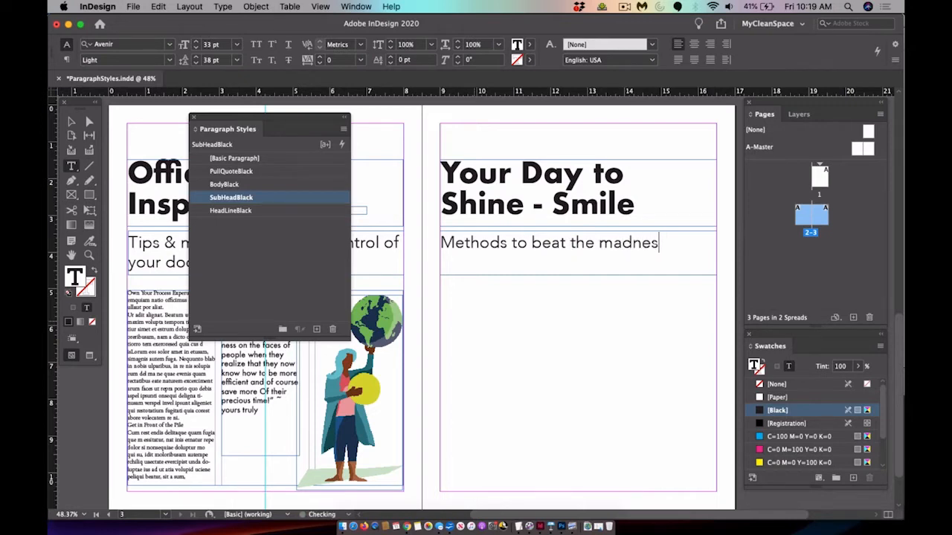
type("s! Time sav")
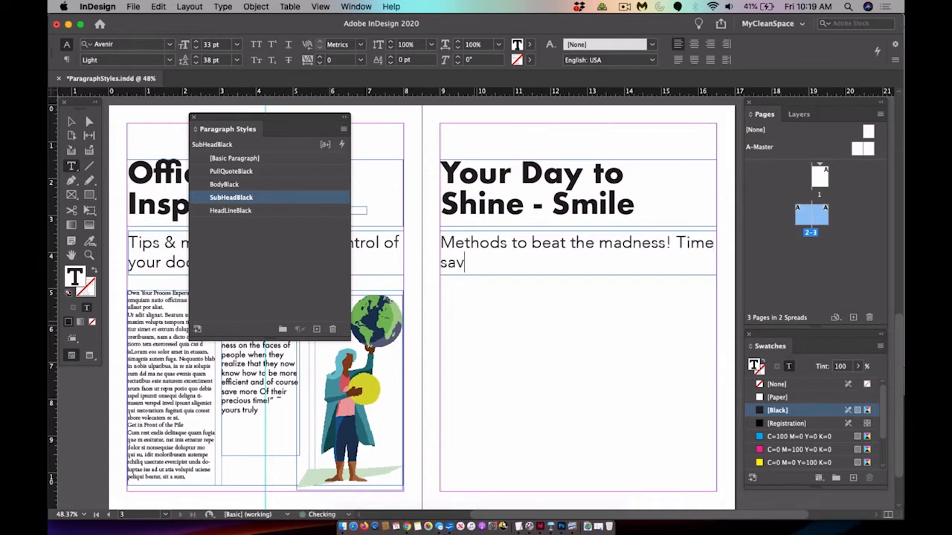
type("ing measures f")
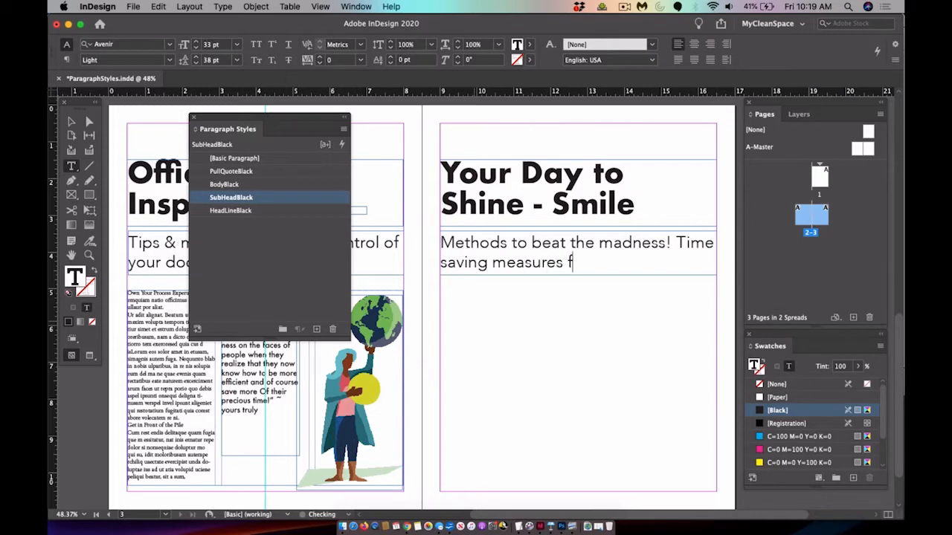
type("or everyday")
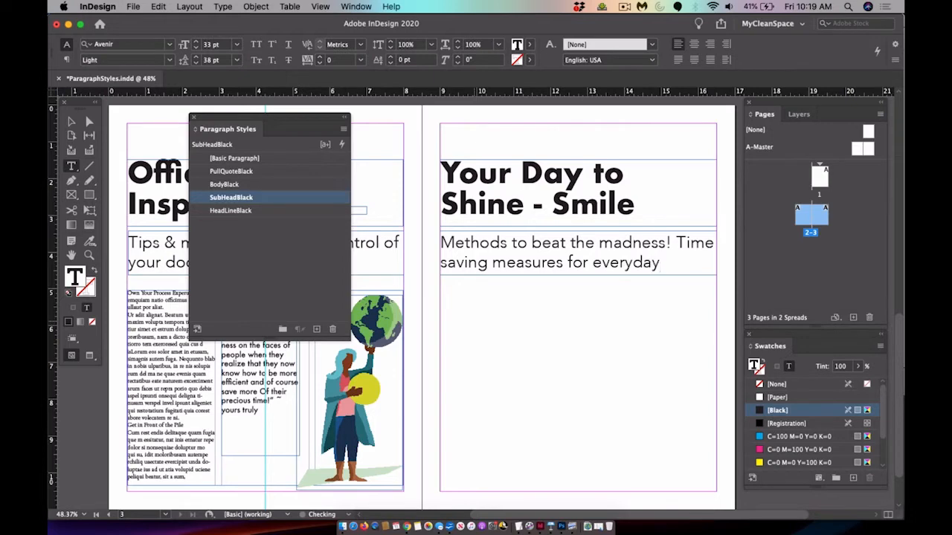
type(".")
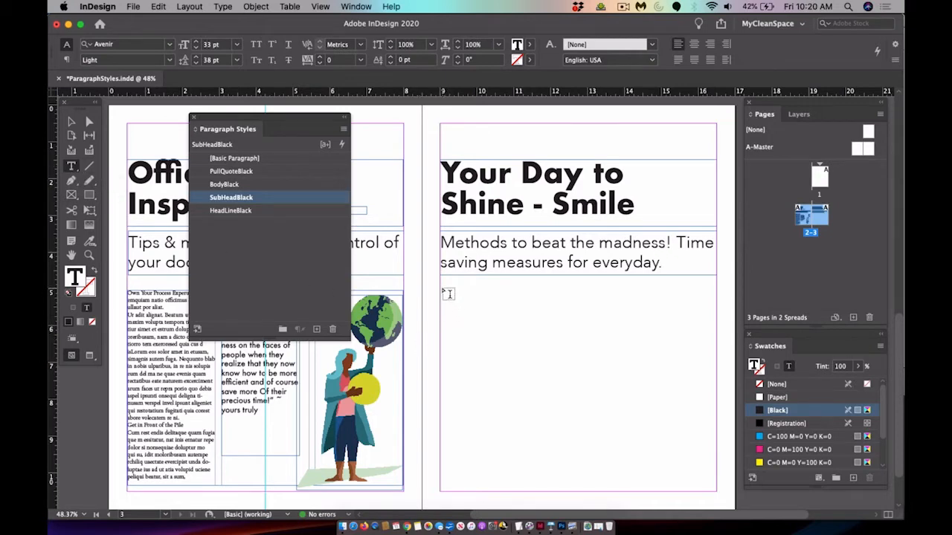
Draw a body text frame about 7.5 × 2.34 in below the page 3 subheading and fill it with placeholder text in the BodyBlack style
left_click_drag(446, 291, 715, 375)
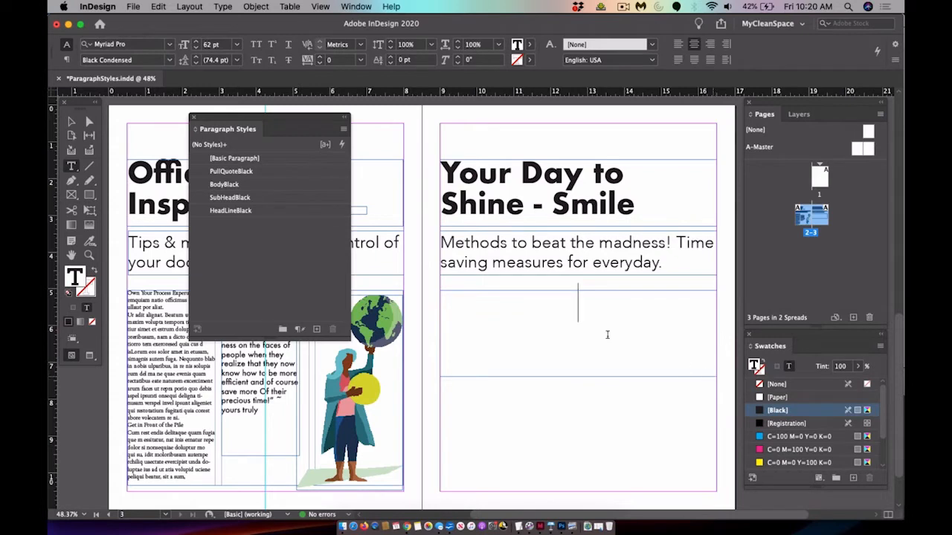
left_click(231, 185)
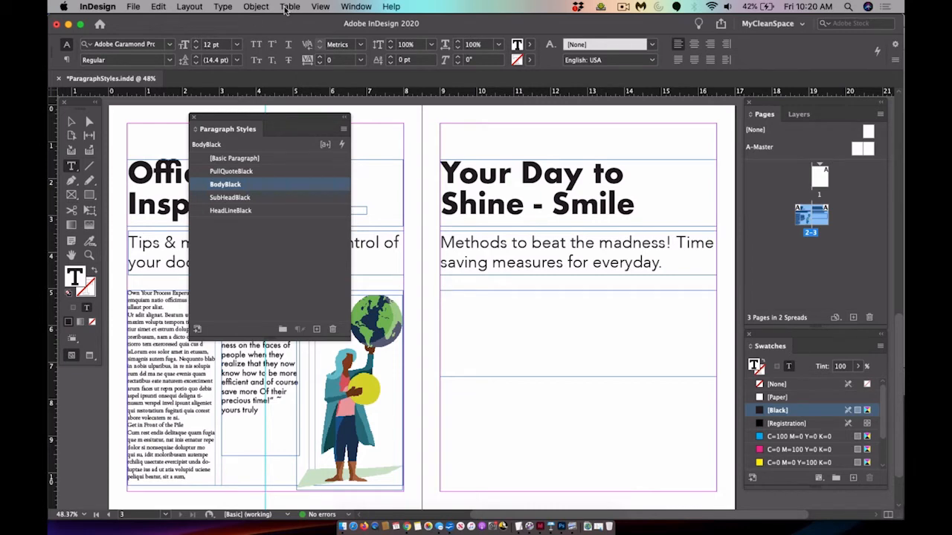
left_click(223, 6)
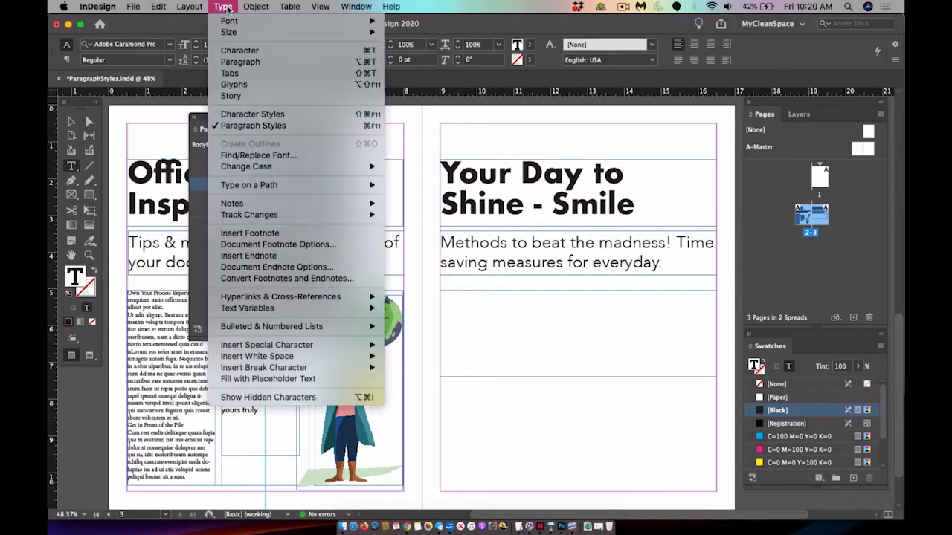
left_click(269, 381)
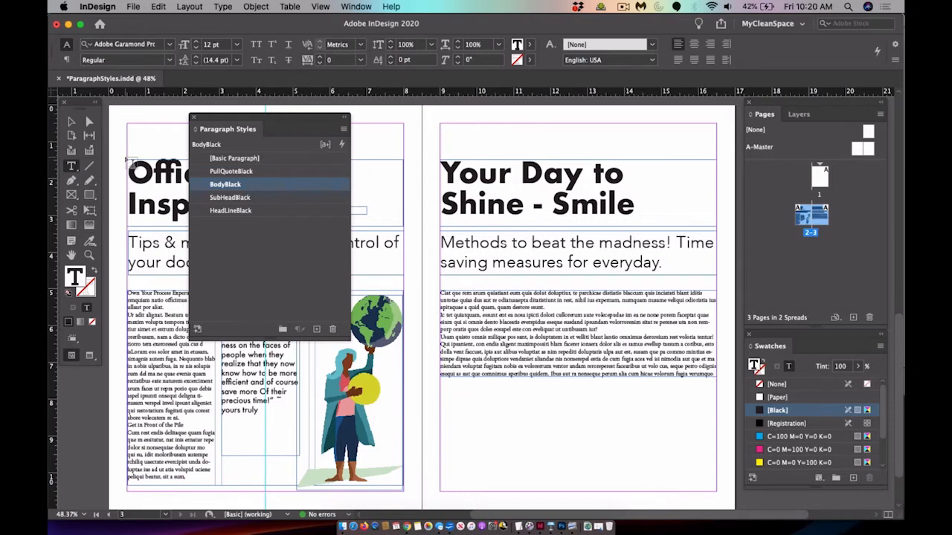
Set the page 3 body text frame to 2 columns in Text Frame Options, with Preview enabled
left_click(71, 123)
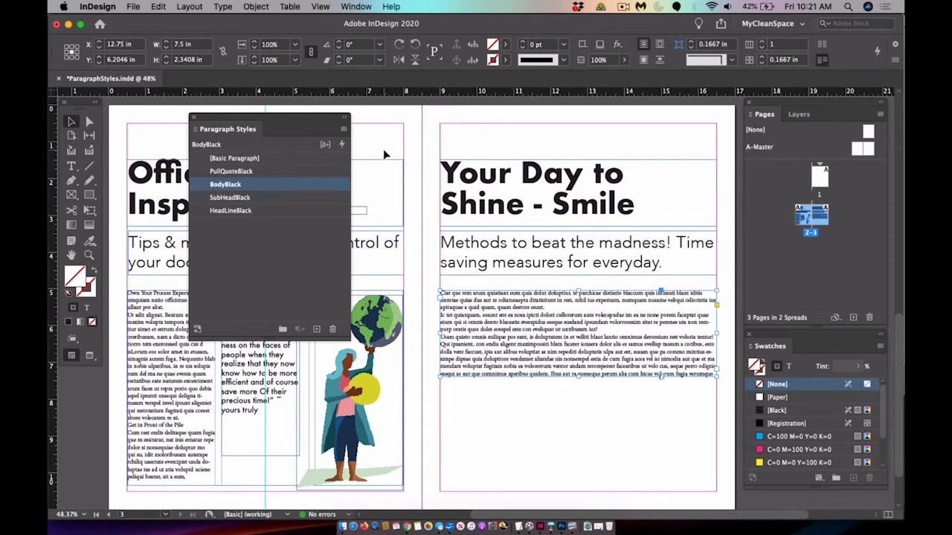
left_click(257, 6)
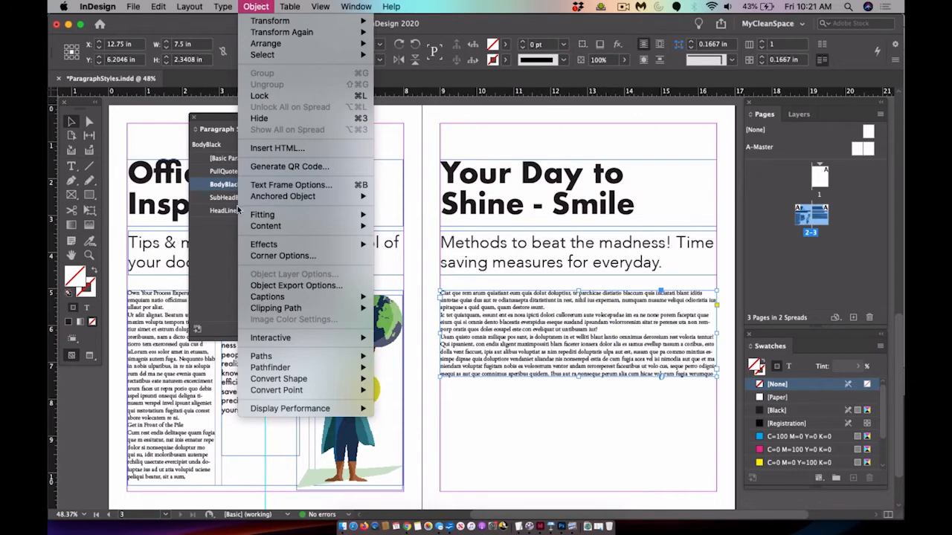
left_click(270, 186)
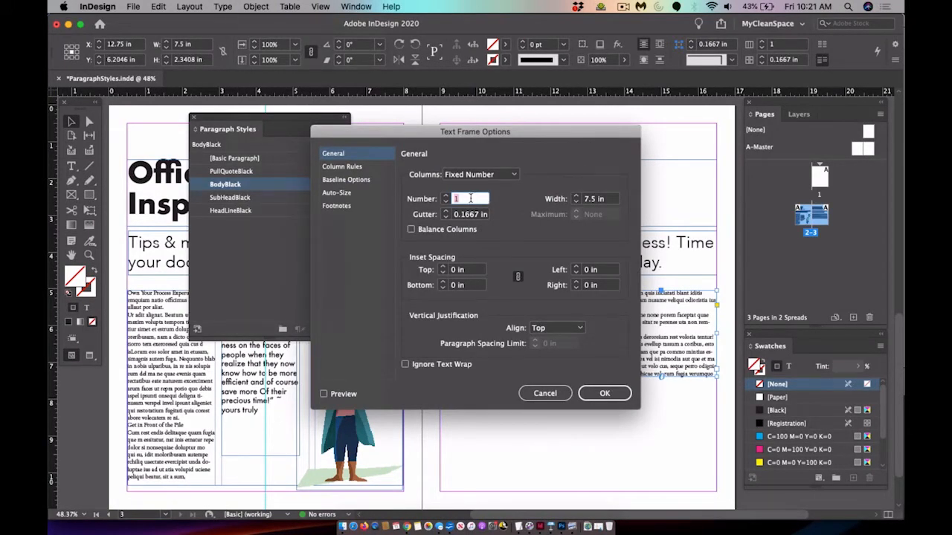
type("2")
left_click_drag(434, 144, 754, 7)
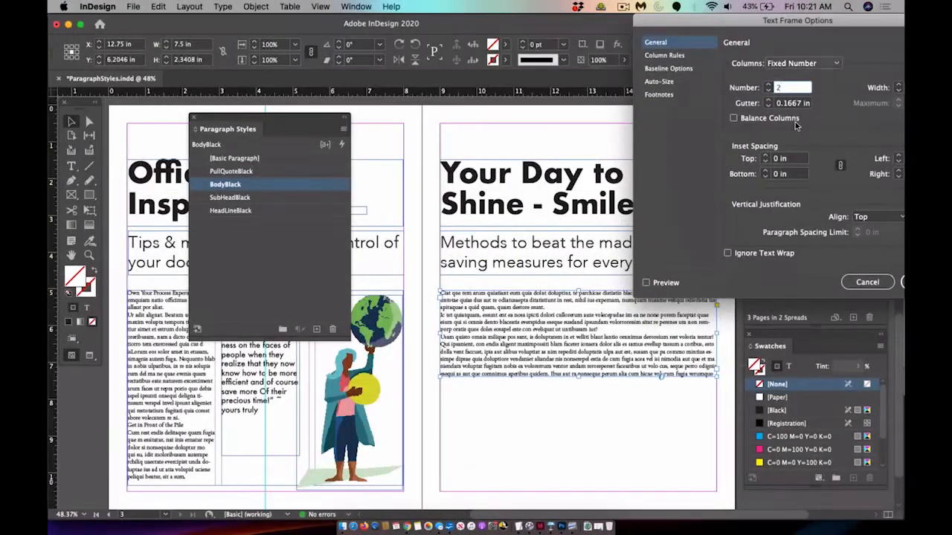
left_click(645, 283)
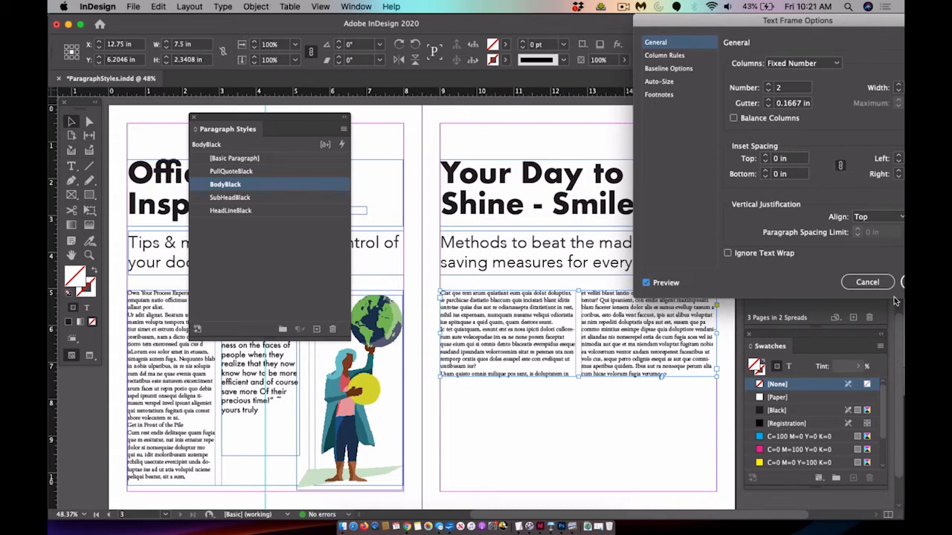
left_click_drag(795, 22, 727, 24)
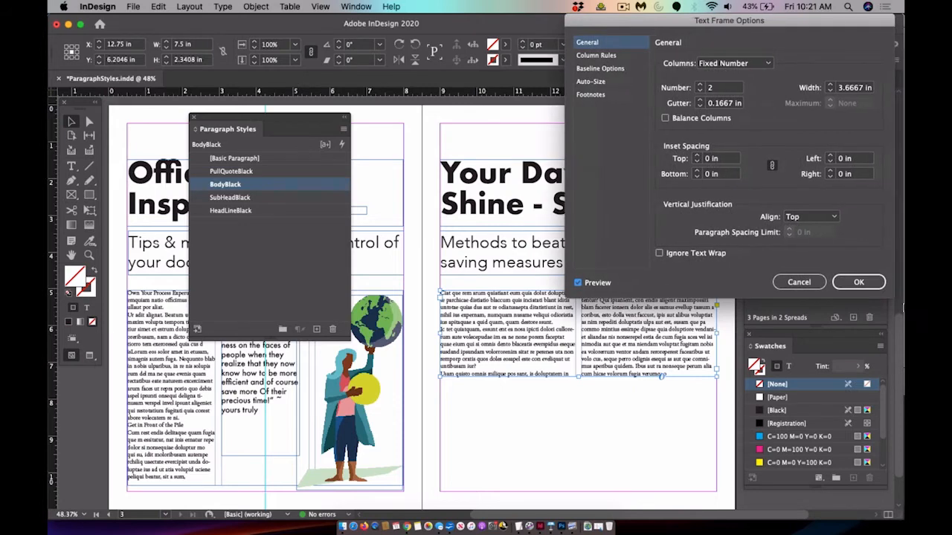
left_click(851, 287)
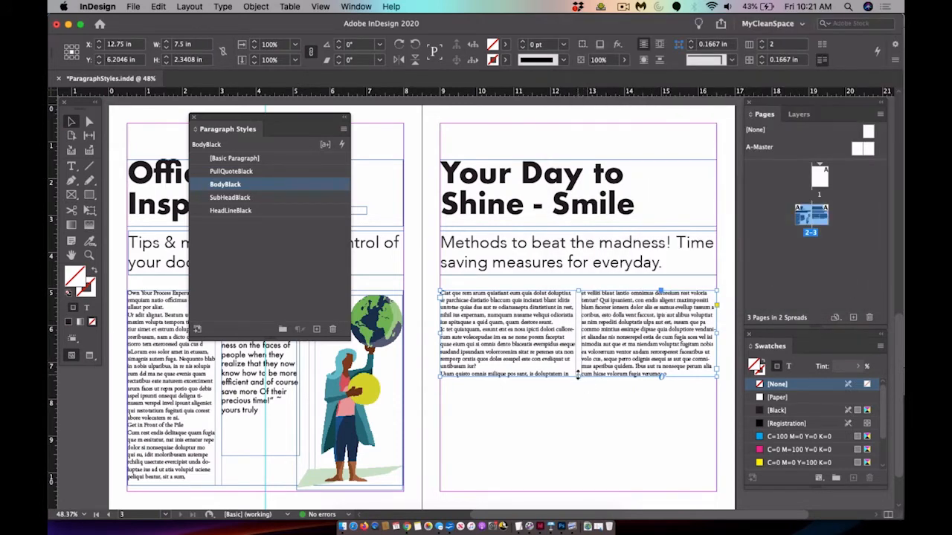
Extend the page 3 body frame to about 3.03 in tall and, after a closing period, fill its remaining space with placeholder text
left_click_drag(577, 375, 578, 401)
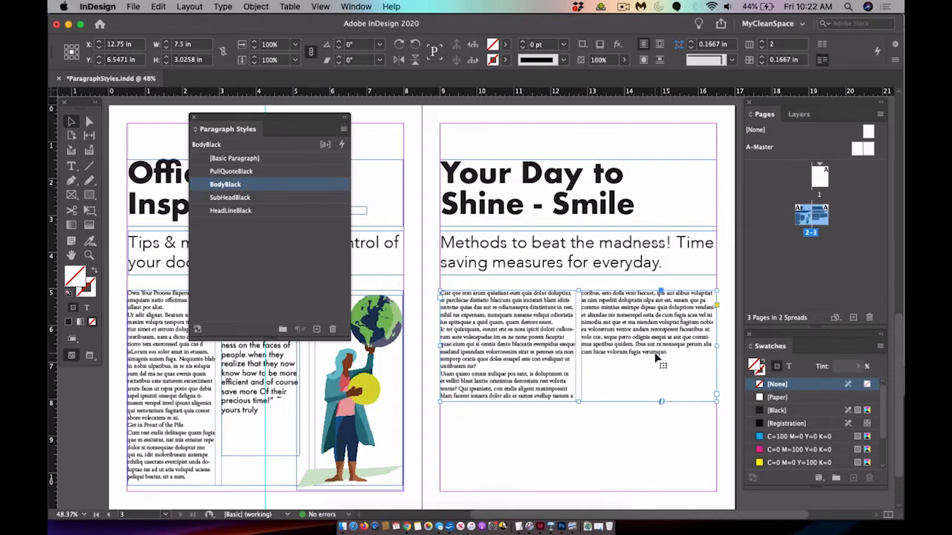
left_click(71, 165)
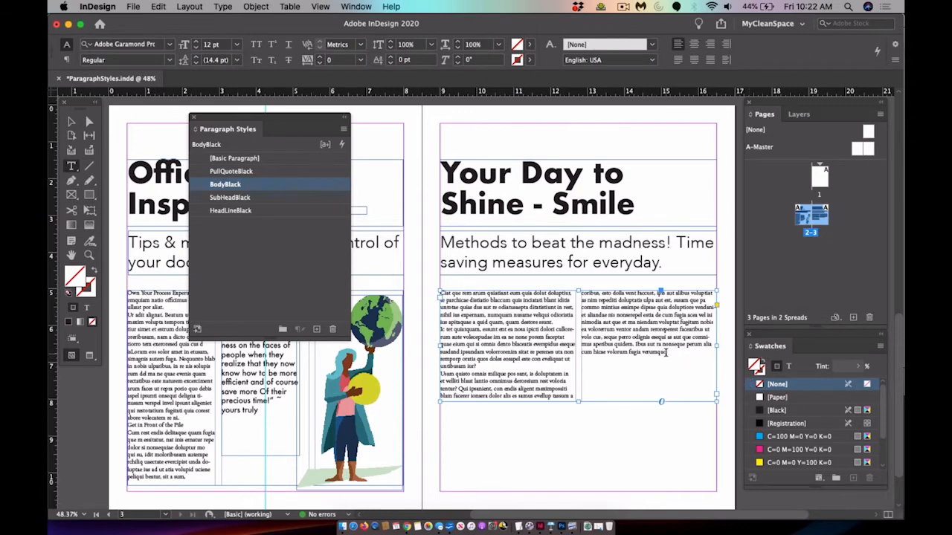
left_click(691, 356)
type(".")
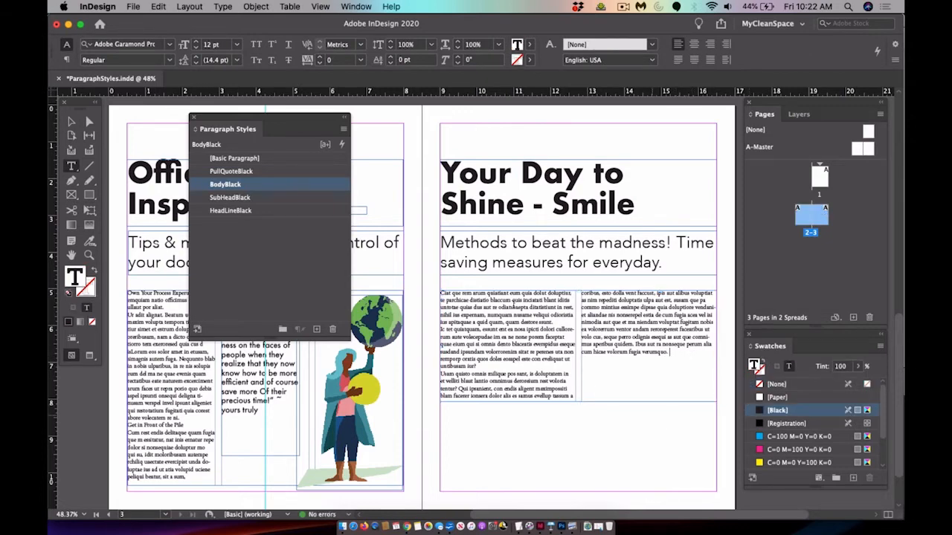
left_click(223, 6)
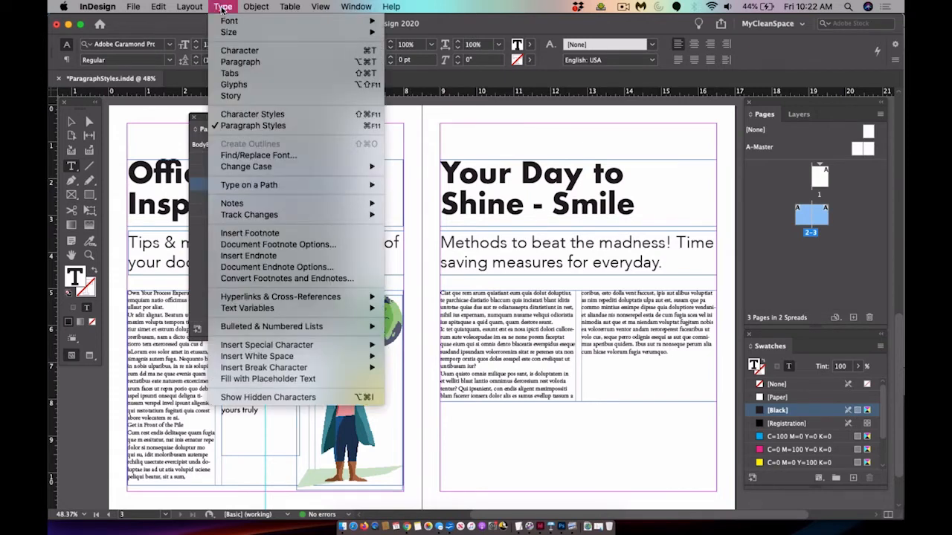
left_click(284, 379)
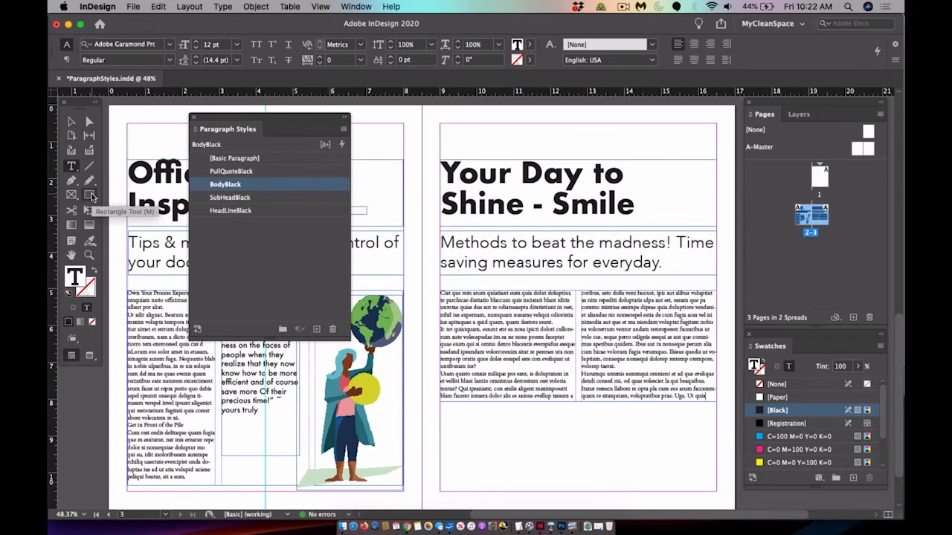
Draw an empty rectangular picture frame between the side margins, from just below the body text to the bottom margin of page 3
left_click(71, 195)
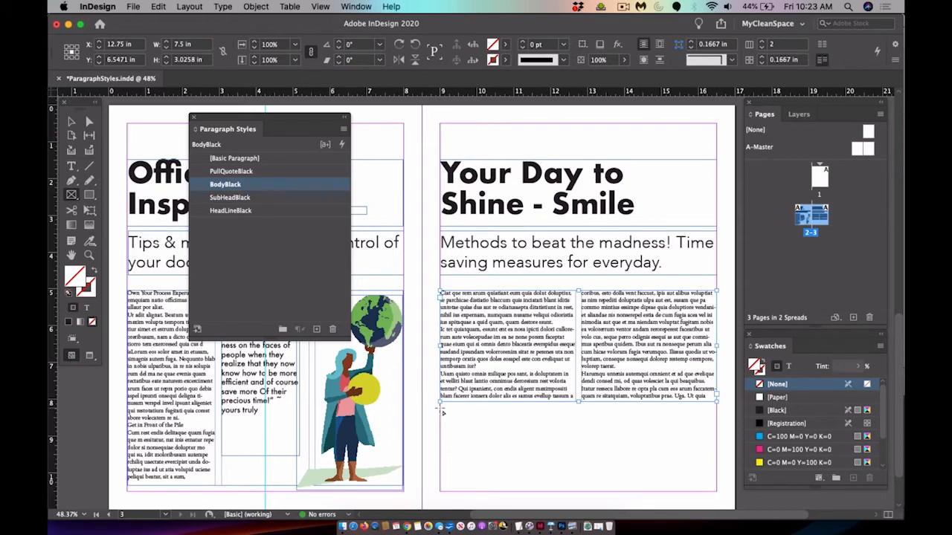
left_click_drag(440, 408, 717, 496)
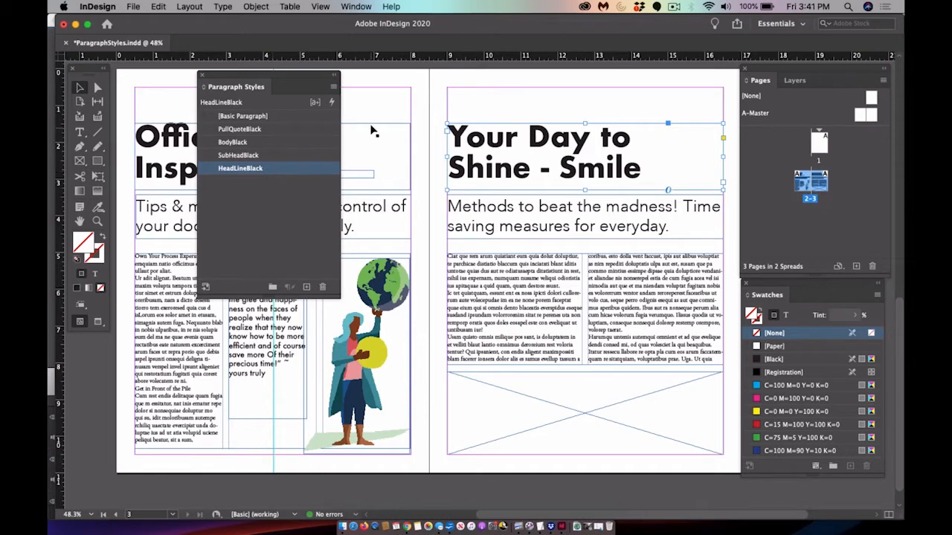
With nothing selected, open the HeadLineBlack style options and examine the choices for its next style
left_click(438, 92)
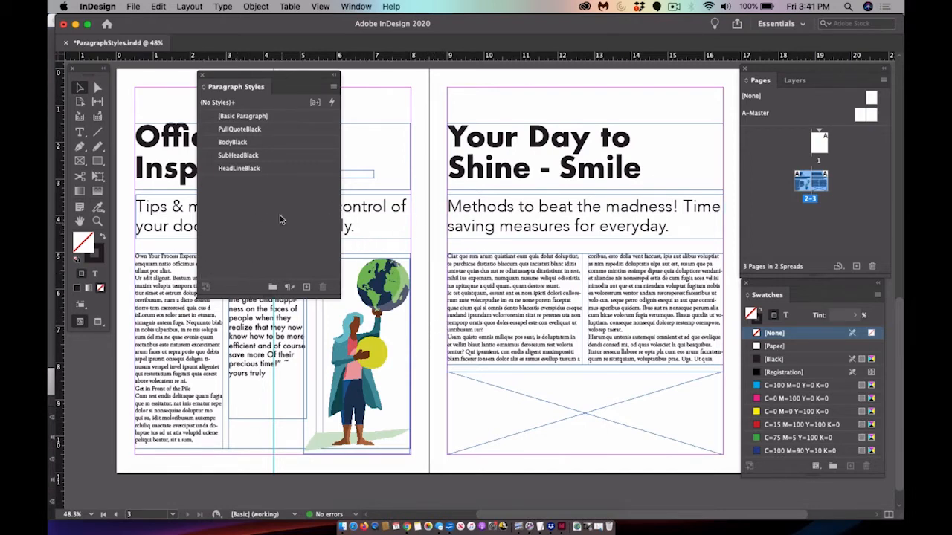
double_click(240, 168)
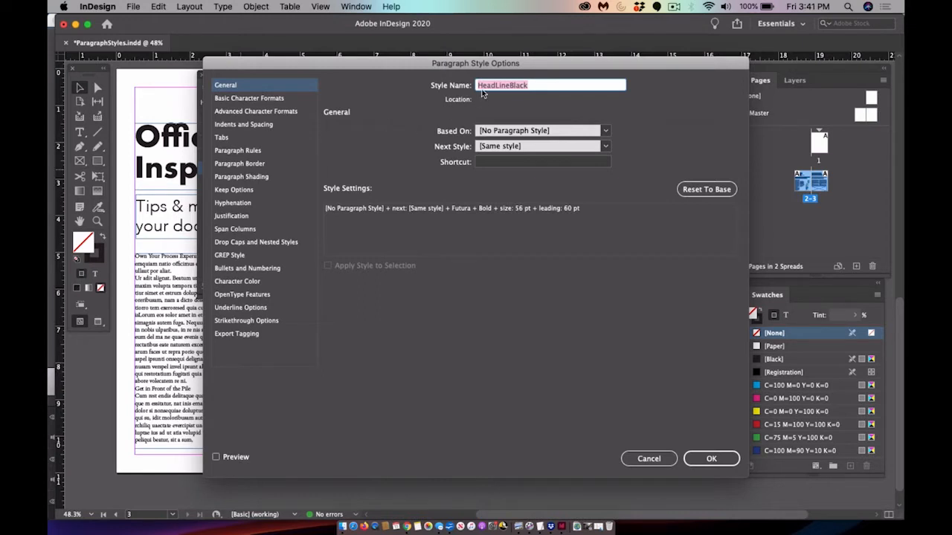
left_click(504, 148)
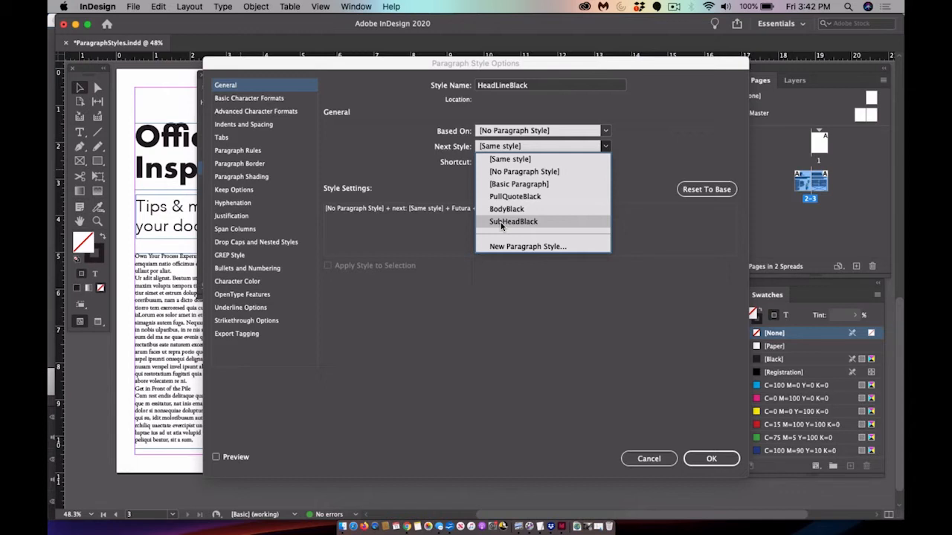
left_click(502, 148)
left_click(502, 149)
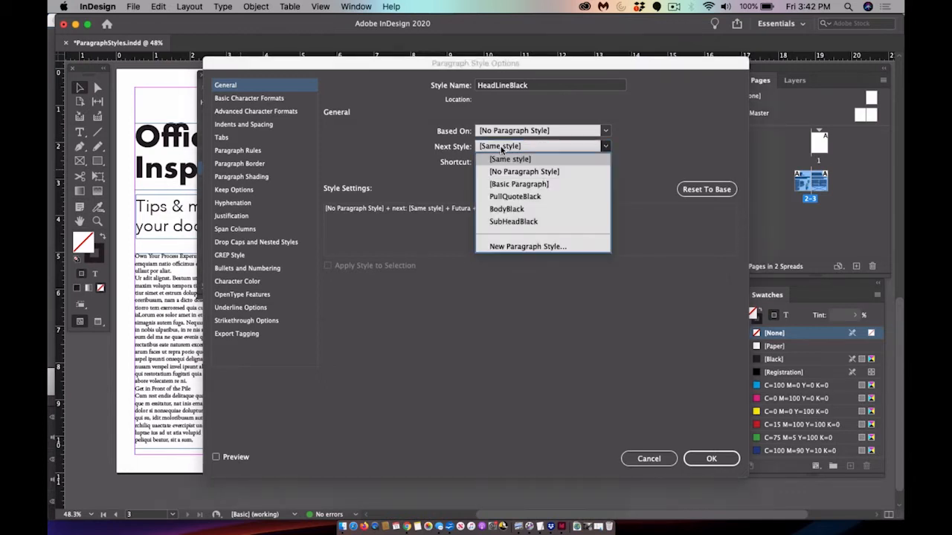
left_click(502, 149)
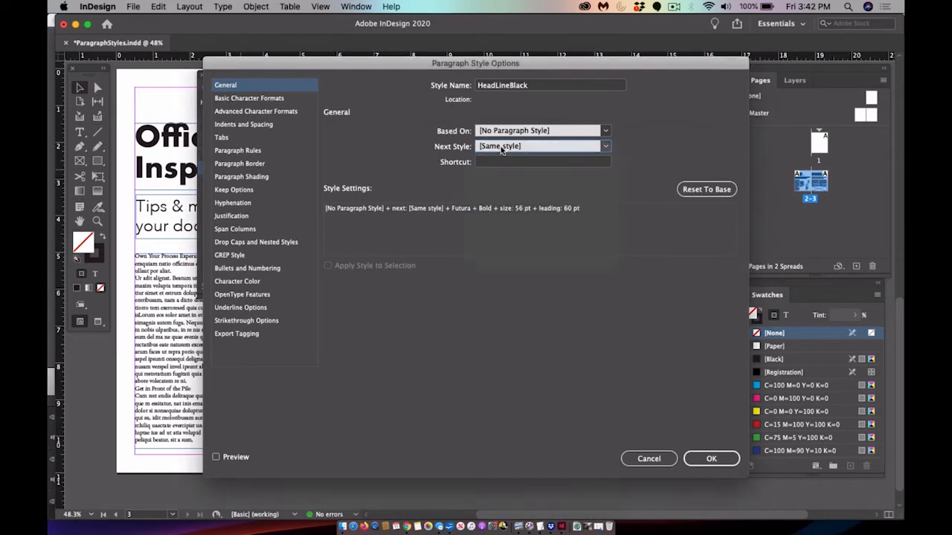
Show HeadLineBlack's basic character formats and move the options dialog clear of the Paragraph Styles panel
left_click(239, 99)
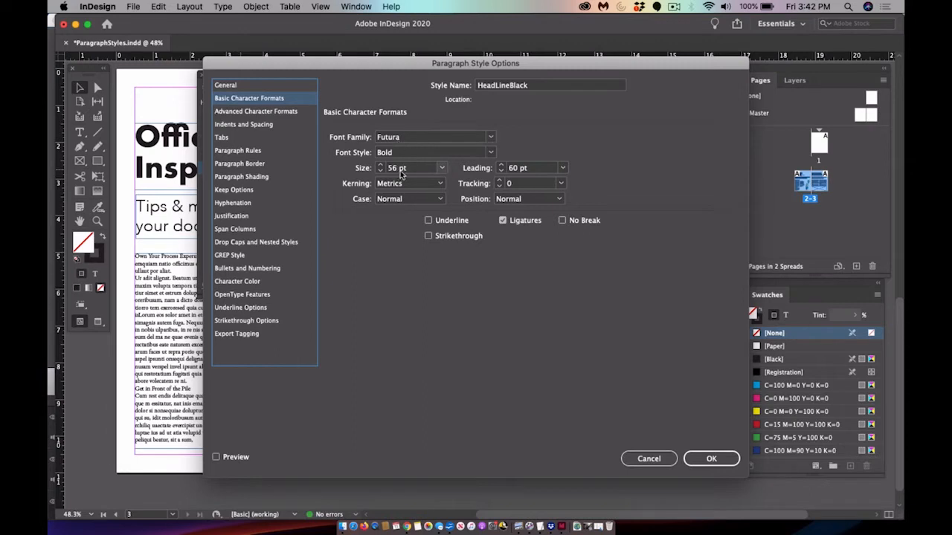
left_click_drag(312, 64, 373, 60)
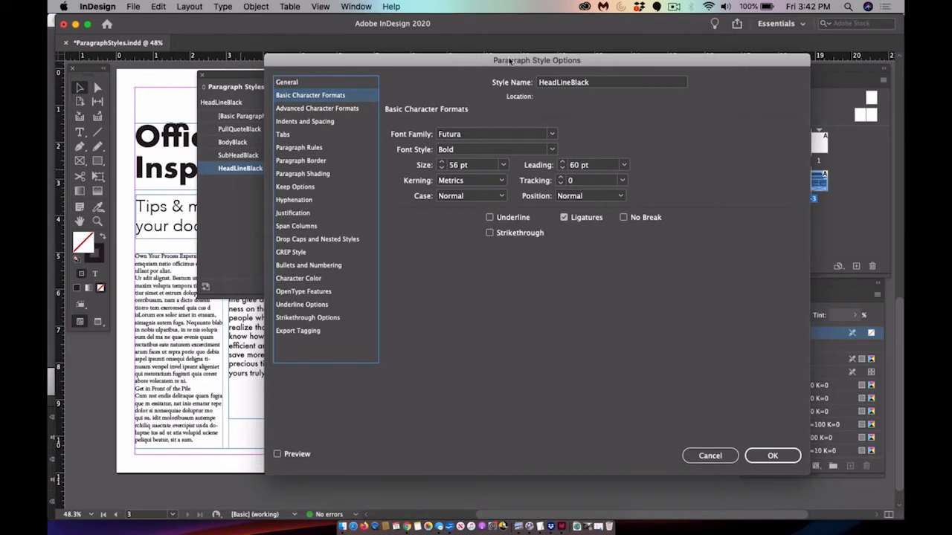
left_click_drag(508, 61, 475, 222)
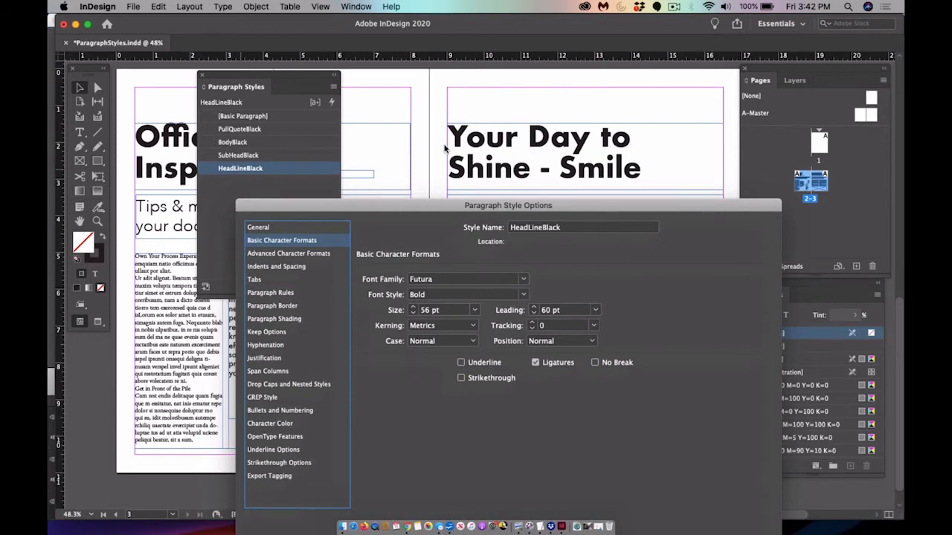
left_click_drag(430, 210, 540, 53)
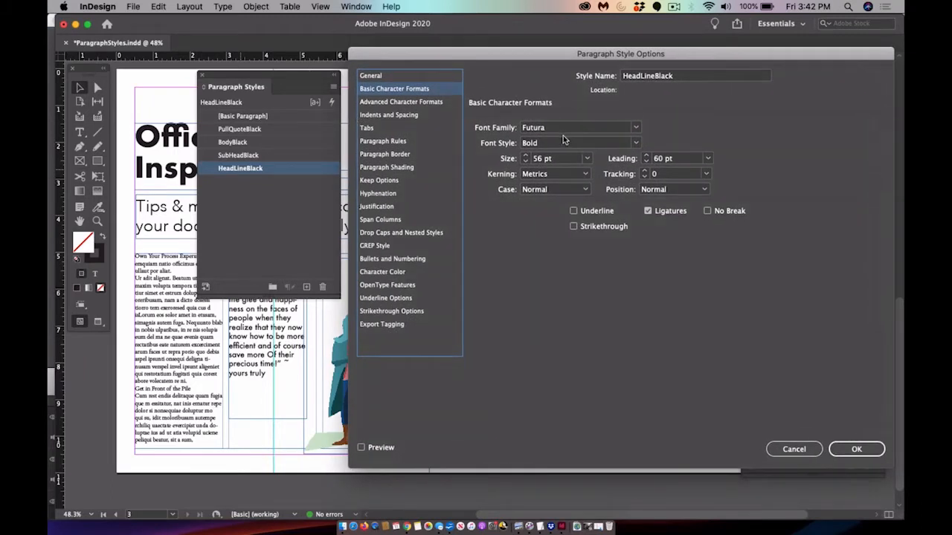
With Preview enabled, try reducing the HeadLineBlack font size to 52 pt, and return it to 56 pt
left_click(526, 162)
left_click(361, 448)
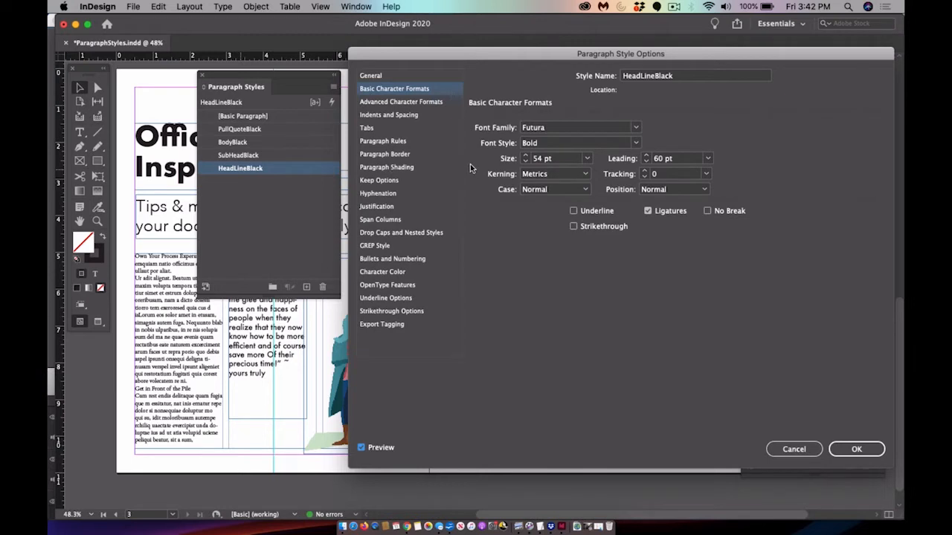
left_click(525, 162)
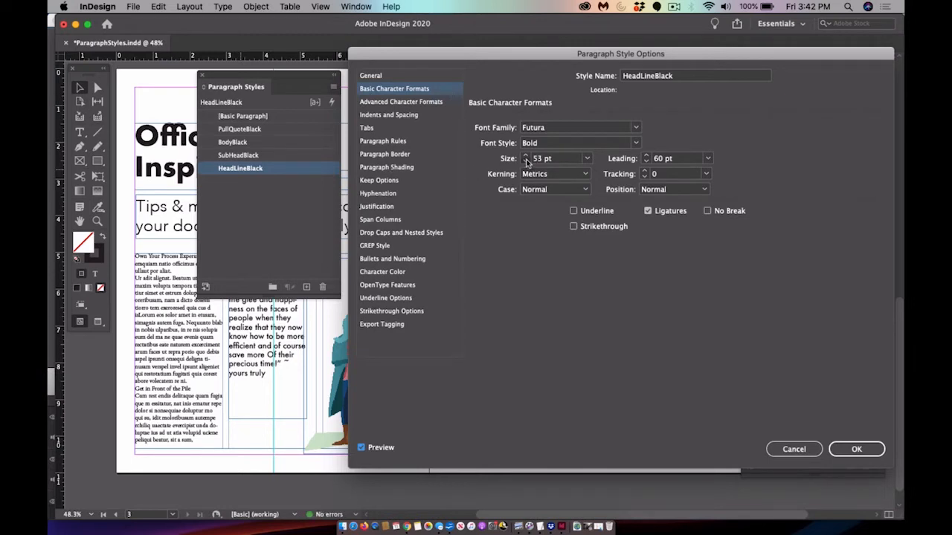
left_click(524, 161)
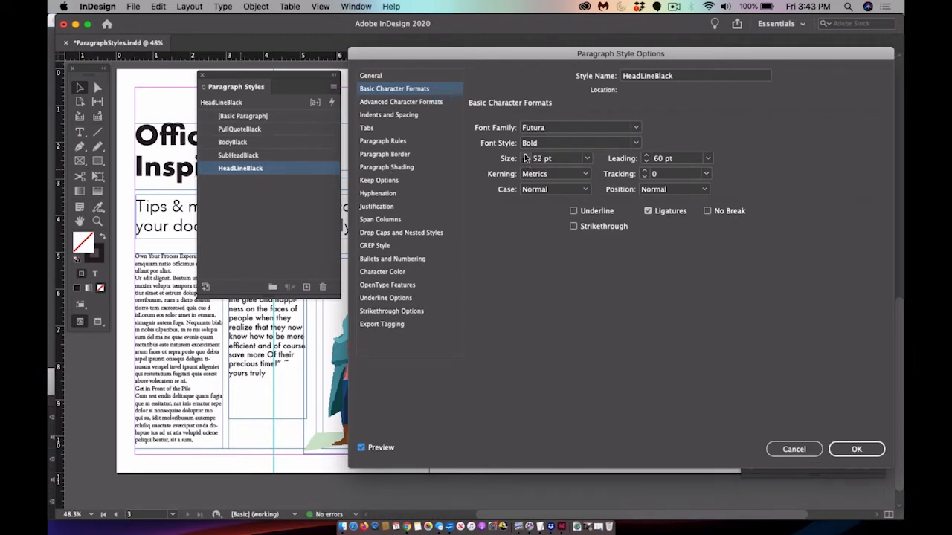
left_click(525, 155)
left_click(525, 156)
left_click(525, 156)
left_click(525, 156)
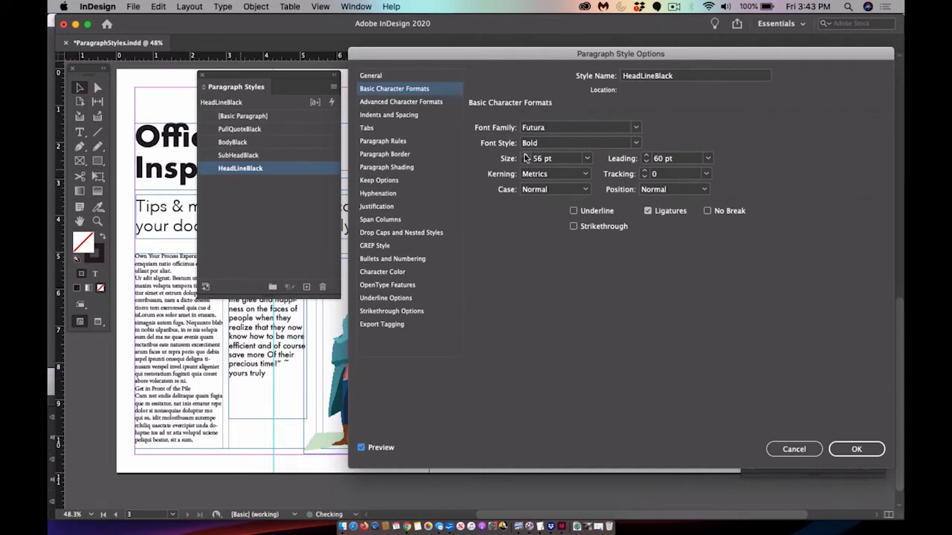
Set the HeadLineBlack leading to 56 pt and accept the style changes
left_click(645, 162)
left_click(645, 162)
left_click(645, 162)
left_click(645, 162)
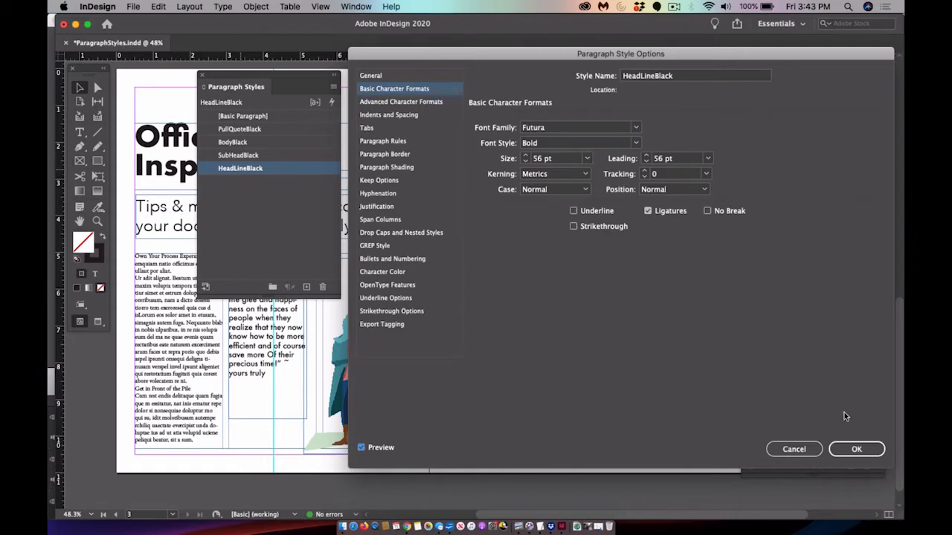
left_click(855, 450)
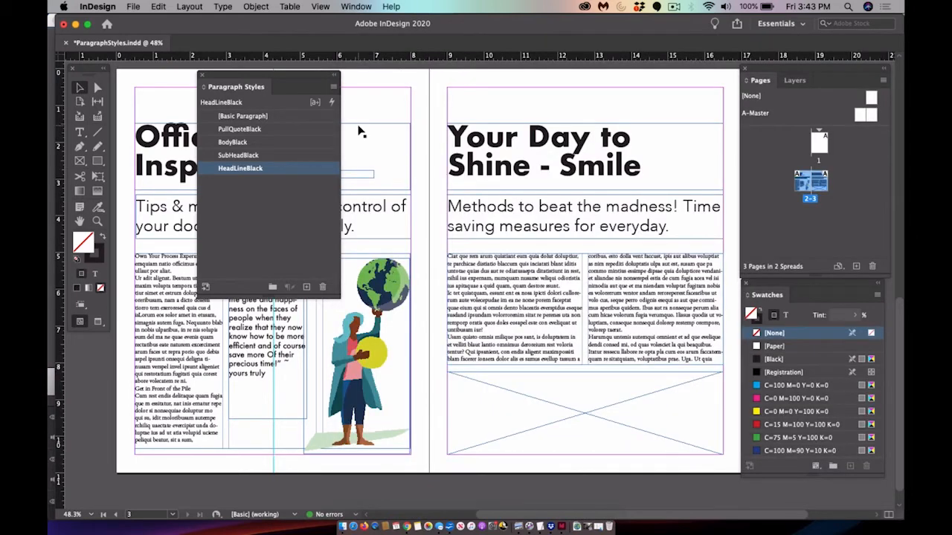
Deselect the page 3 headline frame, open the HeadLineBlack paragraph style options and examine the Next Style choices
left_click_drag(266, 80, 759, 89)
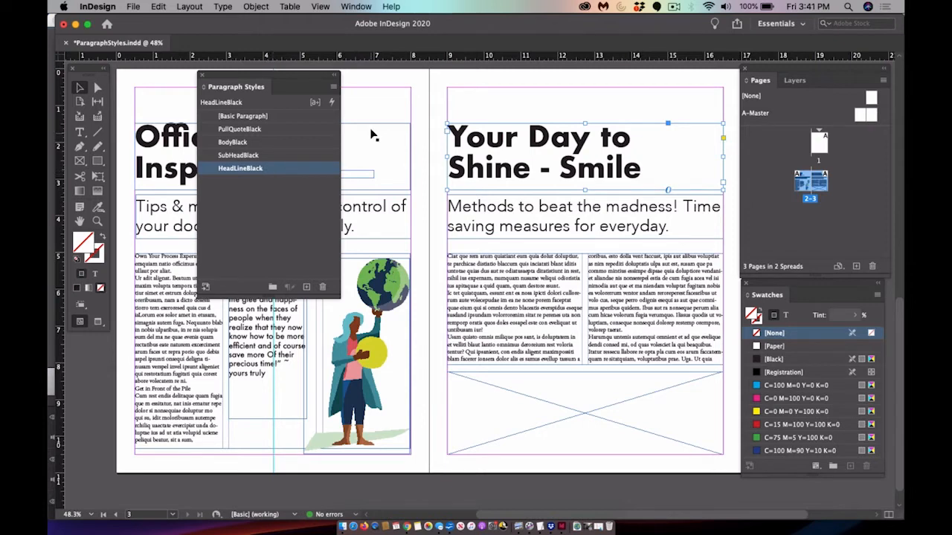
left_click(437, 92)
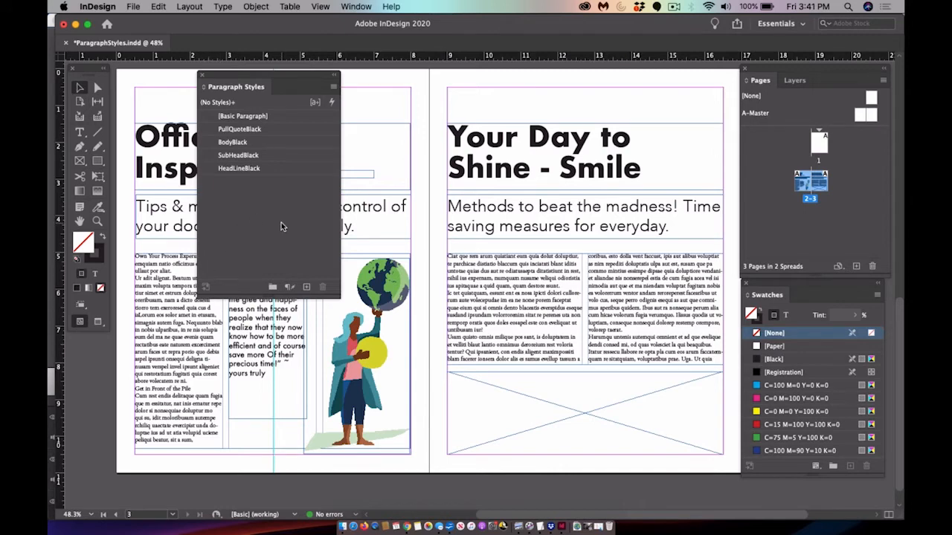
double_click(240, 169)
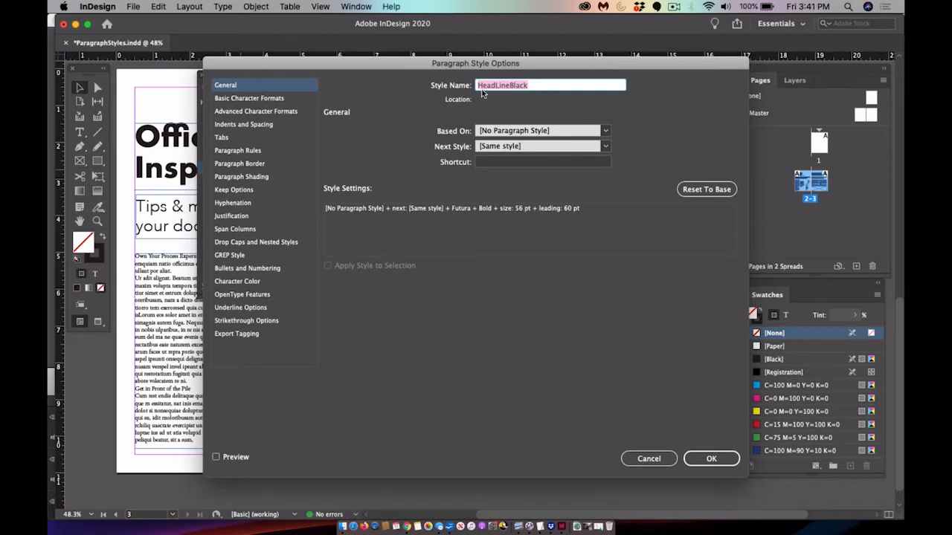
left_click(503, 149)
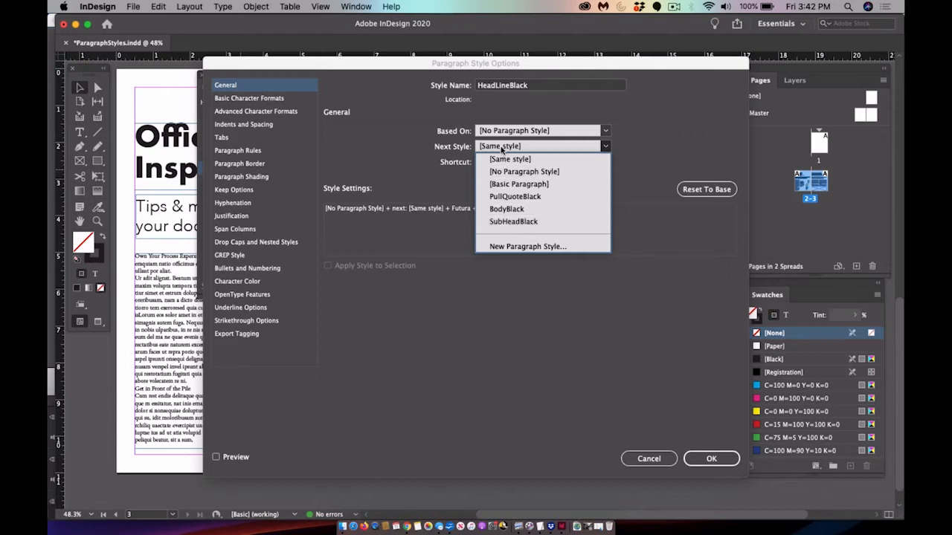
left_click(501, 148)
left_click(502, 148)
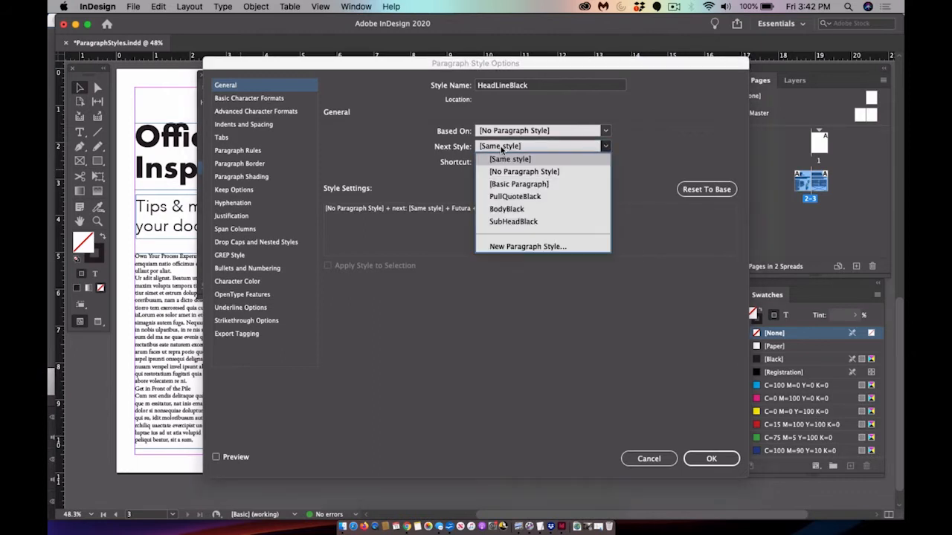
left_click(501, 149)
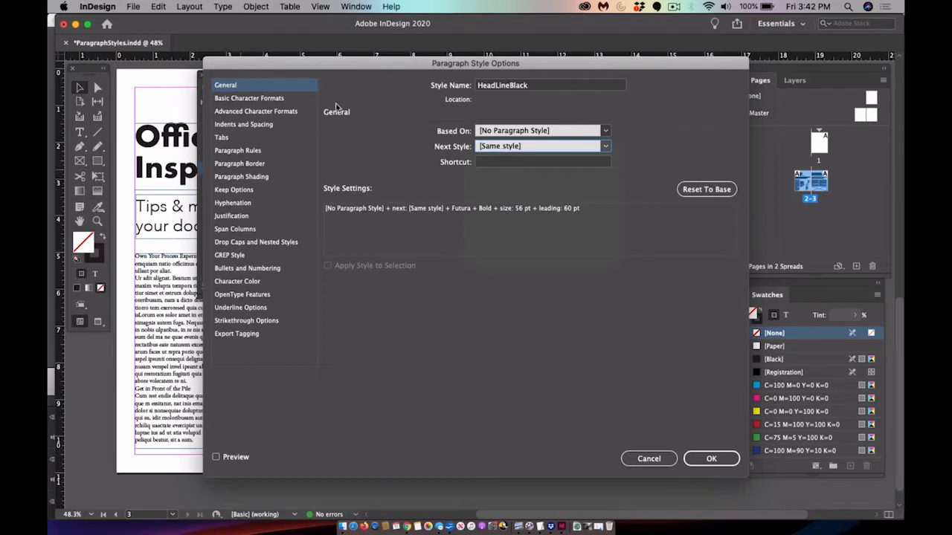
Display the basic character formats of HeadLineBlack and place the options dialog so the Paragraph Styles panel stays uncovered
left_click(239, 99)
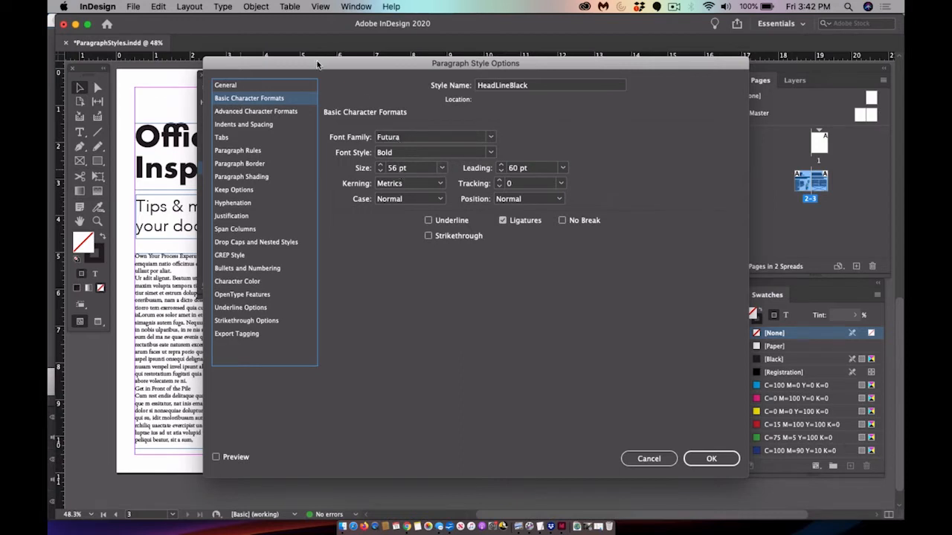
left_click_drag(316, 63, 373, 60)
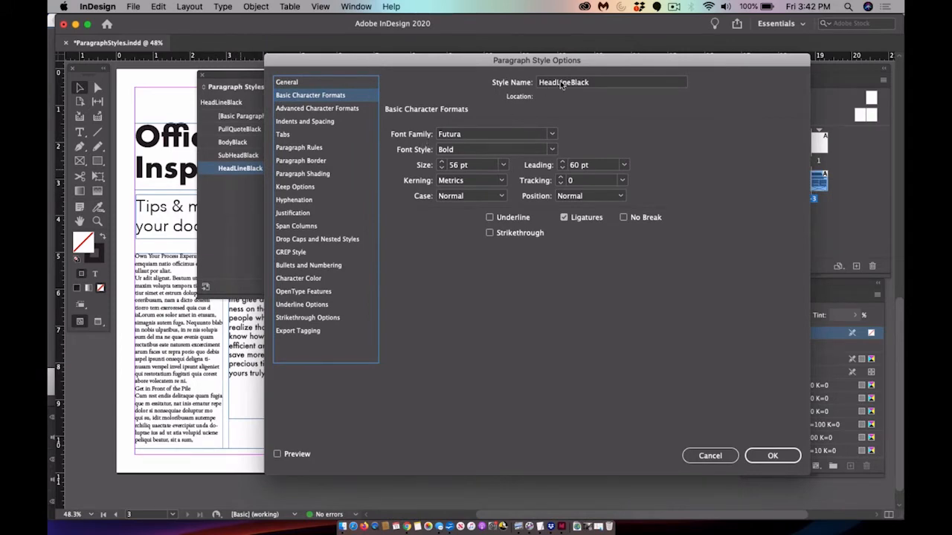
left_click_drag(510, 62, 481, 210)
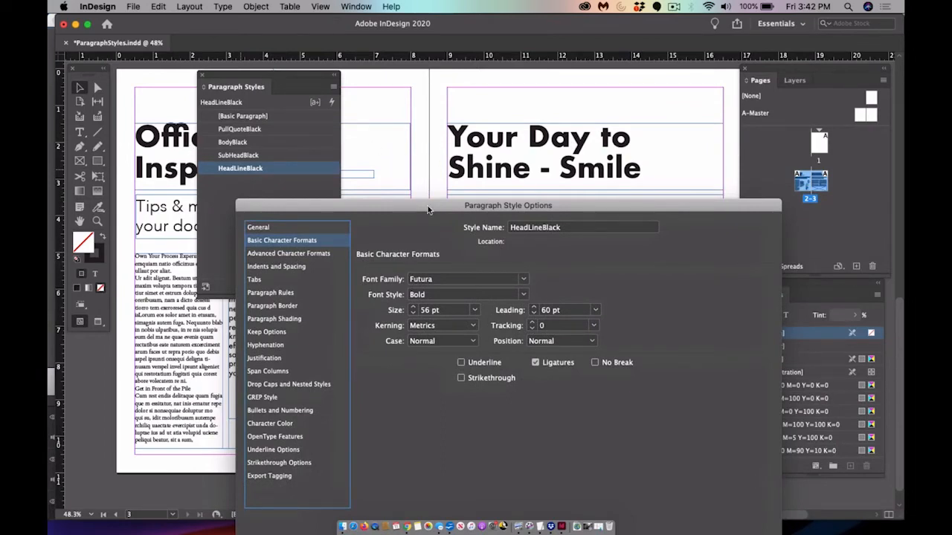
left_click_drag(427, 210, 540, 54)
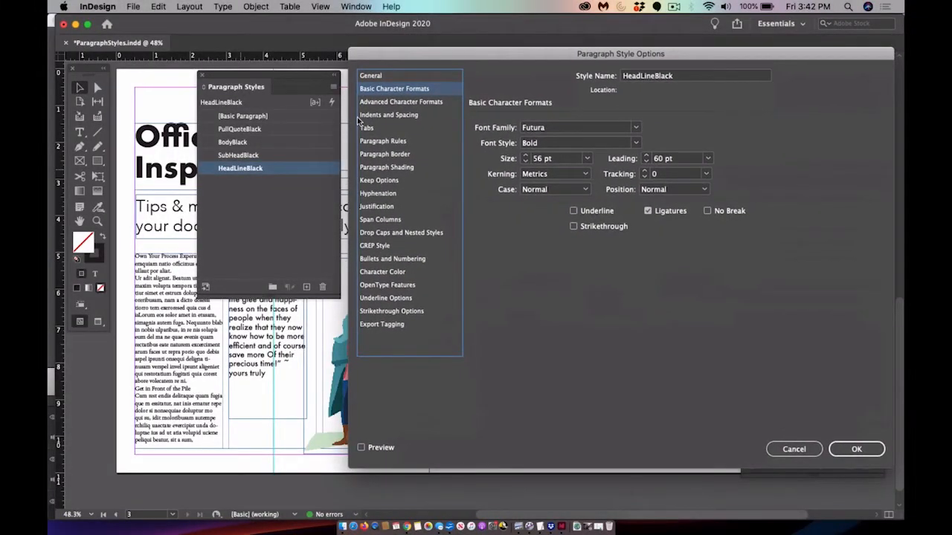
Enable Preview, try a 52 pt font size for HeadLineBlack and restore the size to 56 pt
left_click(526, 162)
left_click(526, 162)
left_click(361, 449)
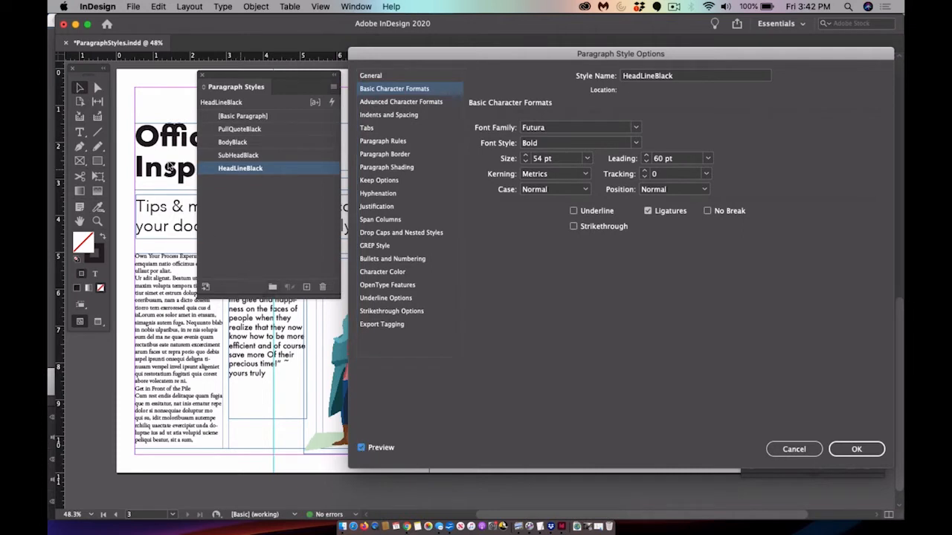
left_click(526, 162)
left_click(525, 162)
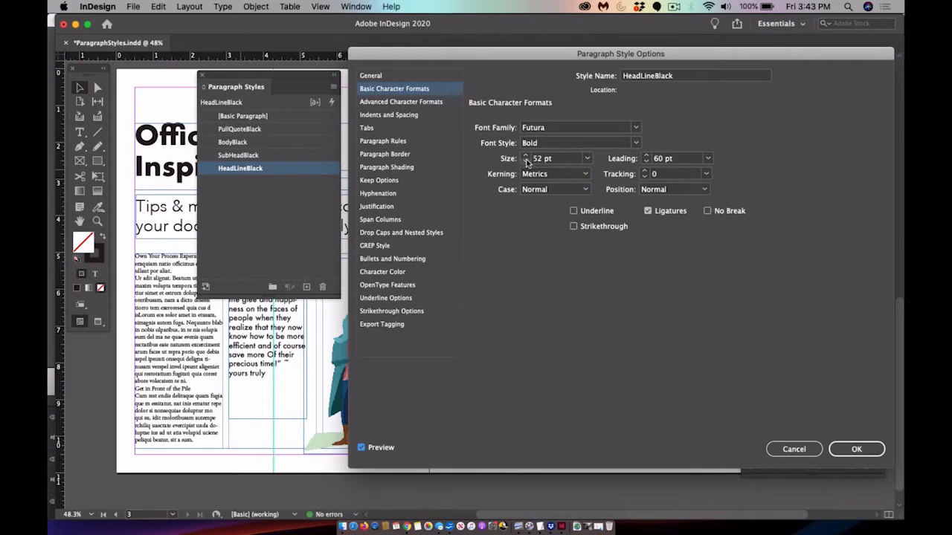
left_click(525, 156)
left_click(525, 156)
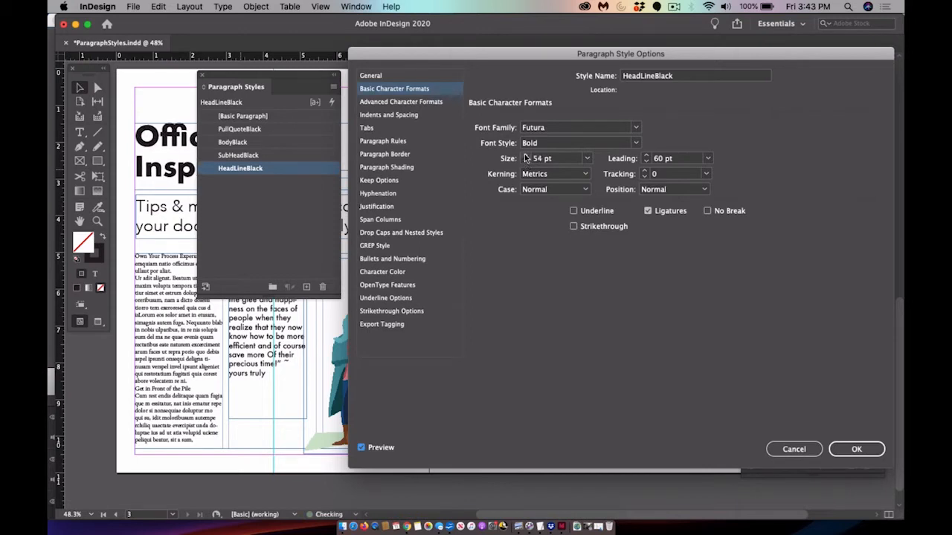
left_click(525, 155)
left_click(525, 155)
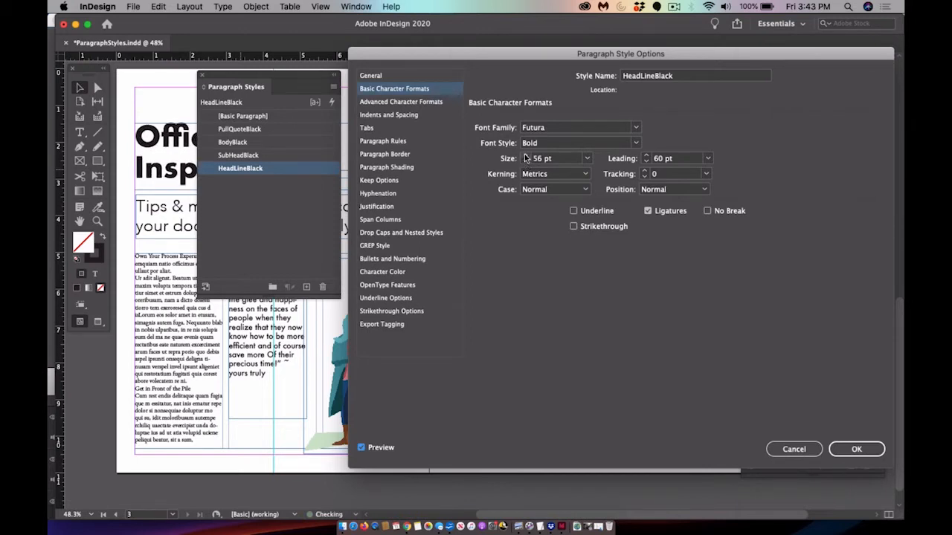
Reduce the HeadLineBlack leading to 56 pt and accept the style changes
left_click(645, 162)
left_click(645, 161)
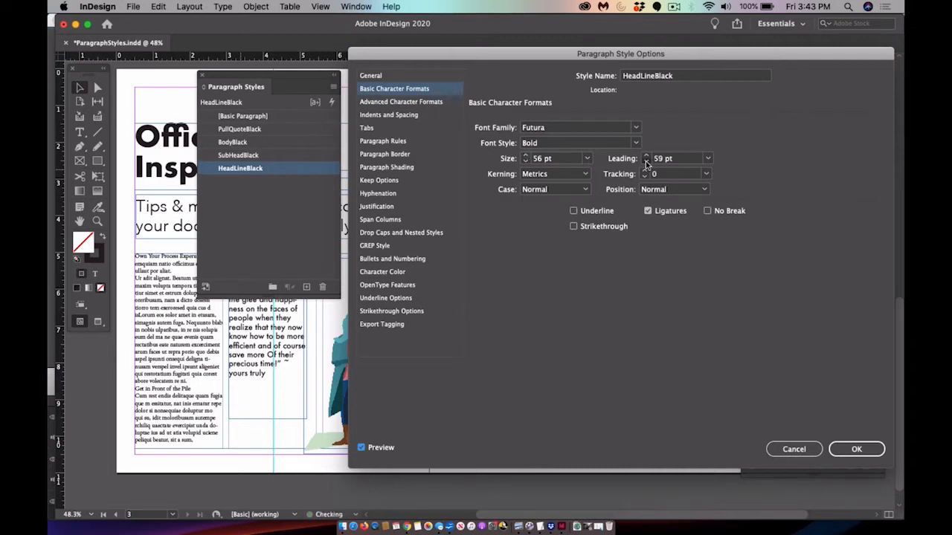
left_click(645, 161)
left_click(645, 161)
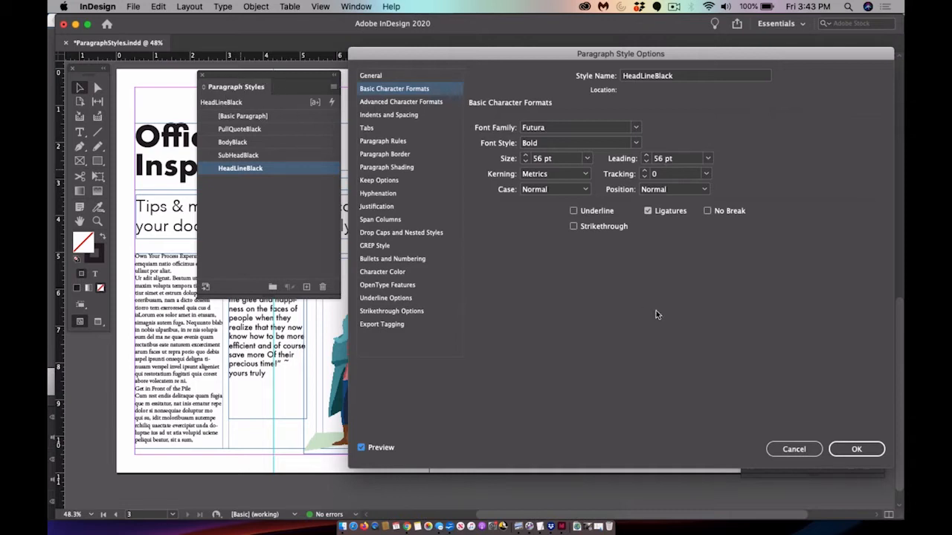
left_click(855, 449)
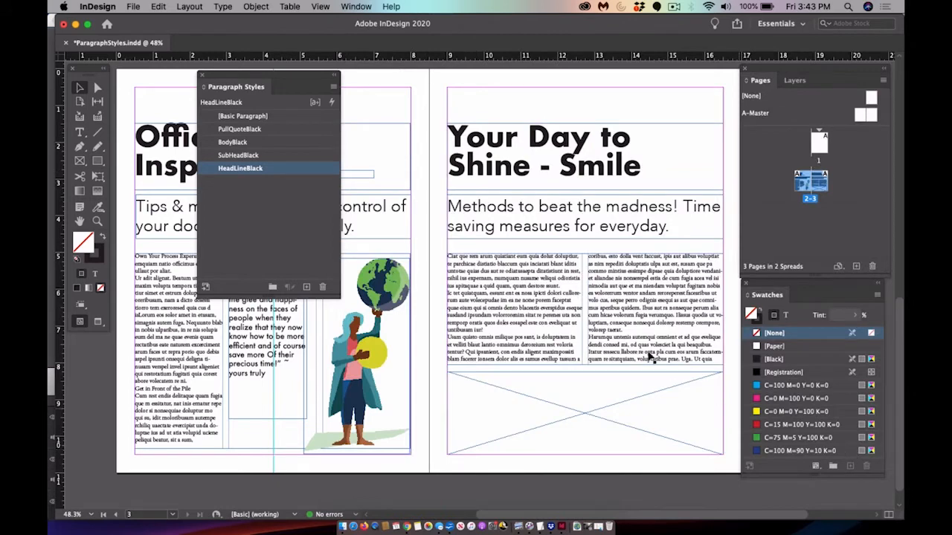
Move the Paragraph Styles panel off the page 2 headline and set HeadLineBlack's case to All Caps
left_click_drag(263, 79, 758, 92)
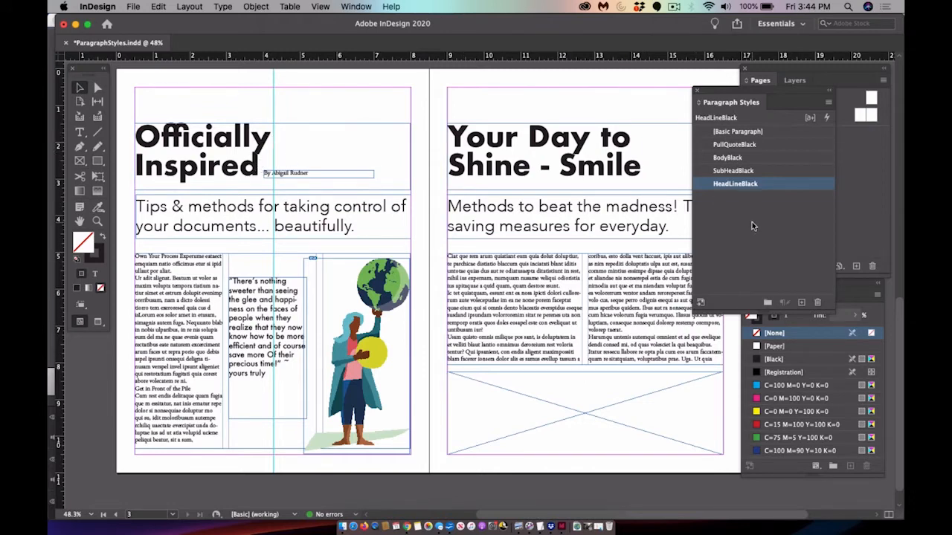
double_click(779, 184)
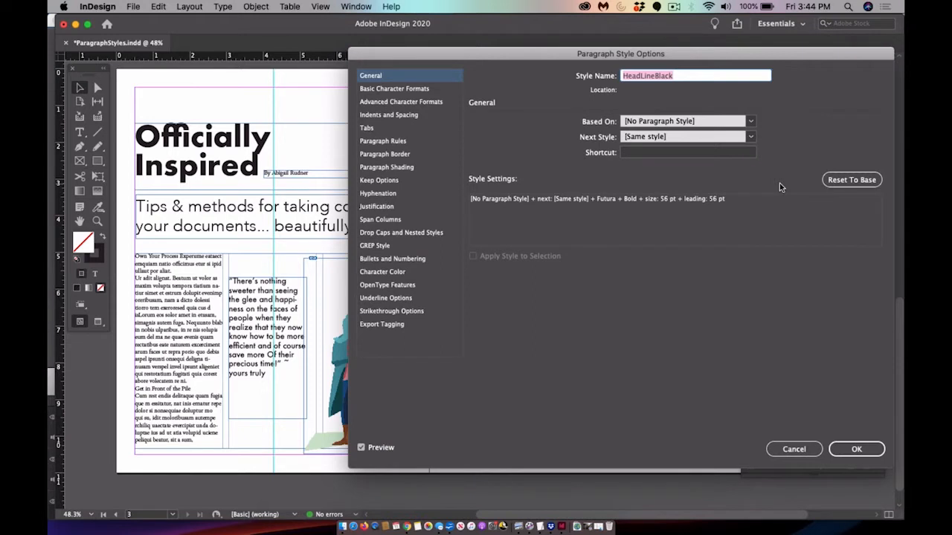
left_click(406, 91)
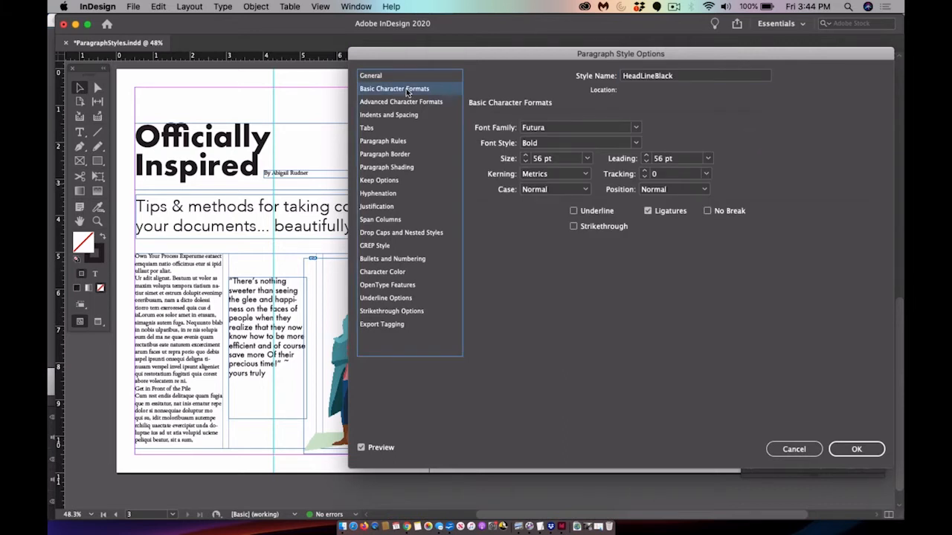
left_click(585, 191)
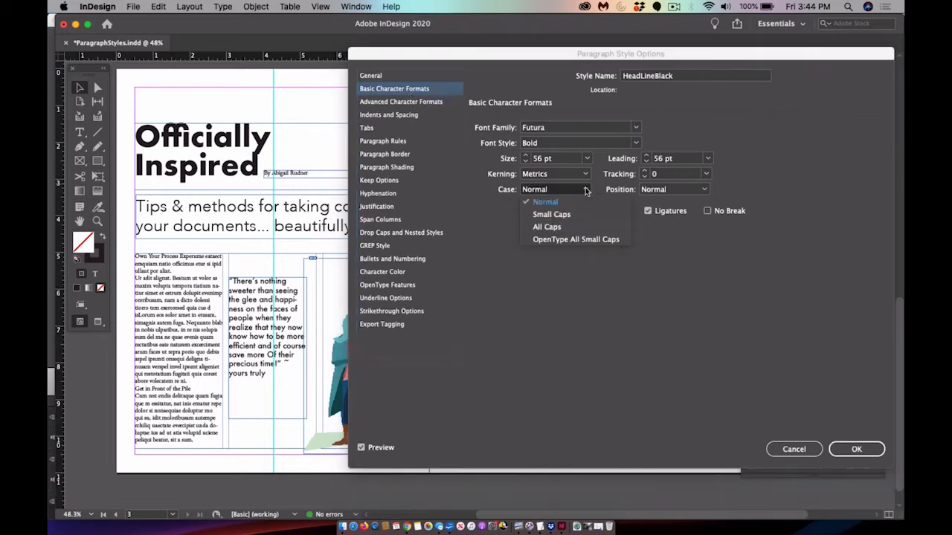
left_click(570, 227)
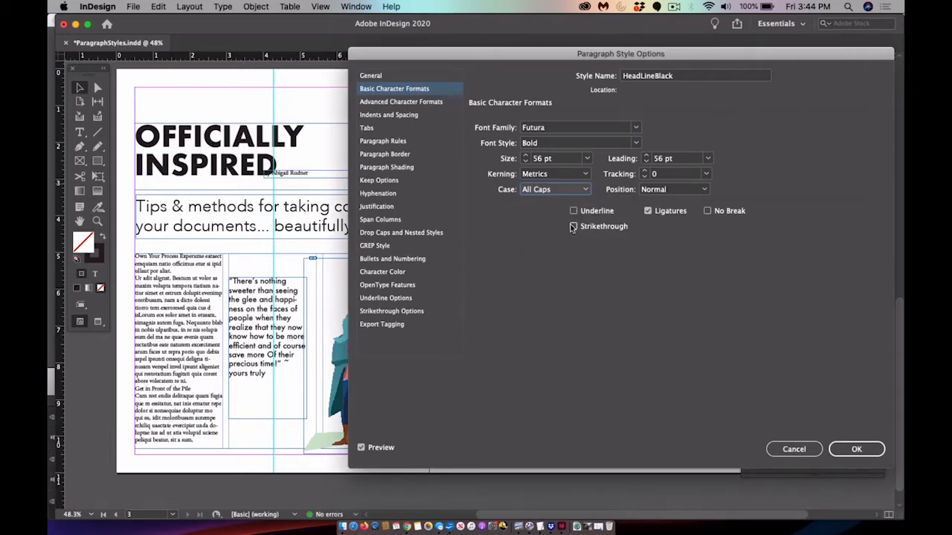
With the style options dialog moved clear of the headlines, tighten HeadLineBlack's leading to 49 pt and accept the changes
left_click_drag(483, 56, 484, 181)
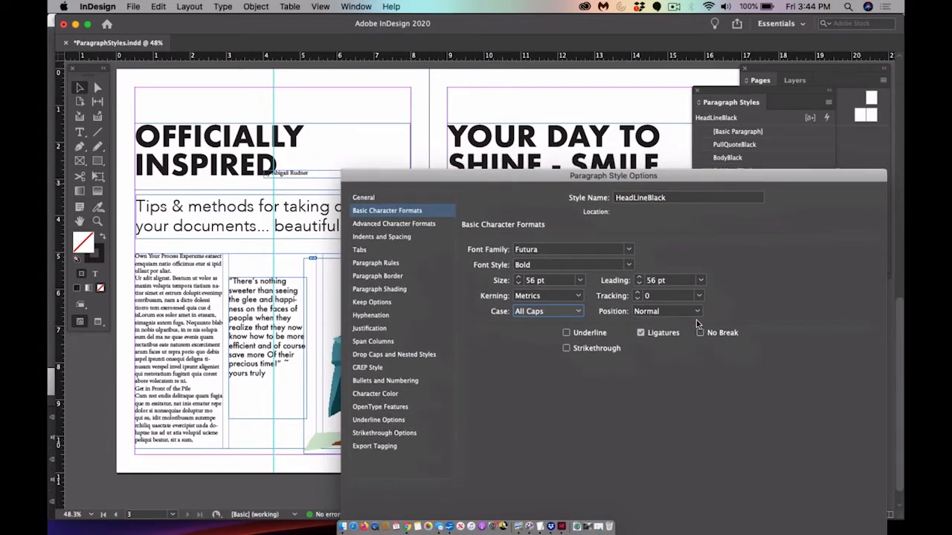
left_click(639, 284)
left_click(639, 283)
left_click(638, 284)
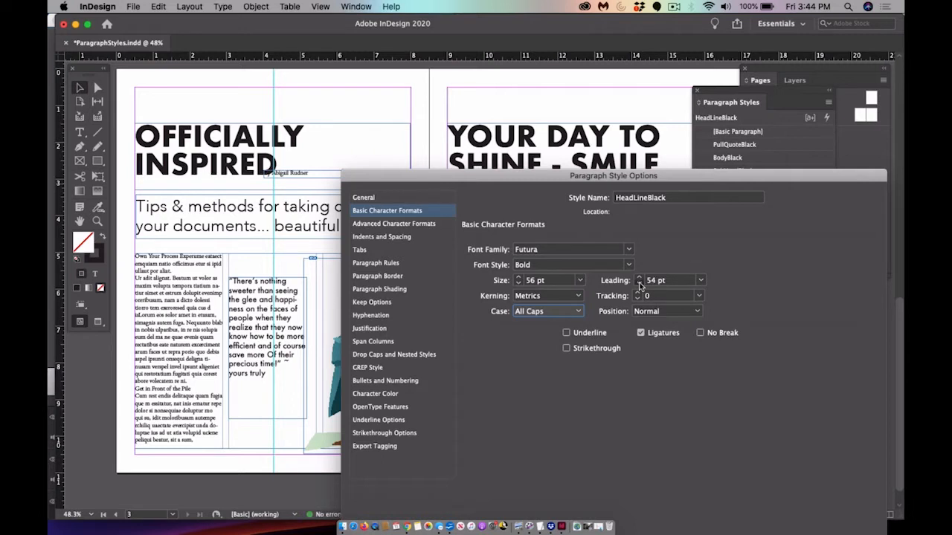
left_click(638, 283)
left_click(639, 284)
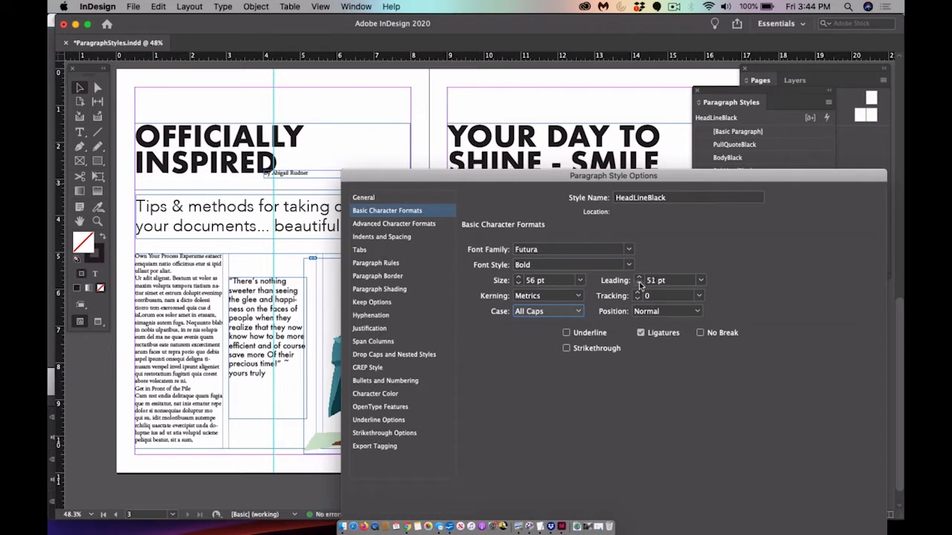
left_click(639, 283)
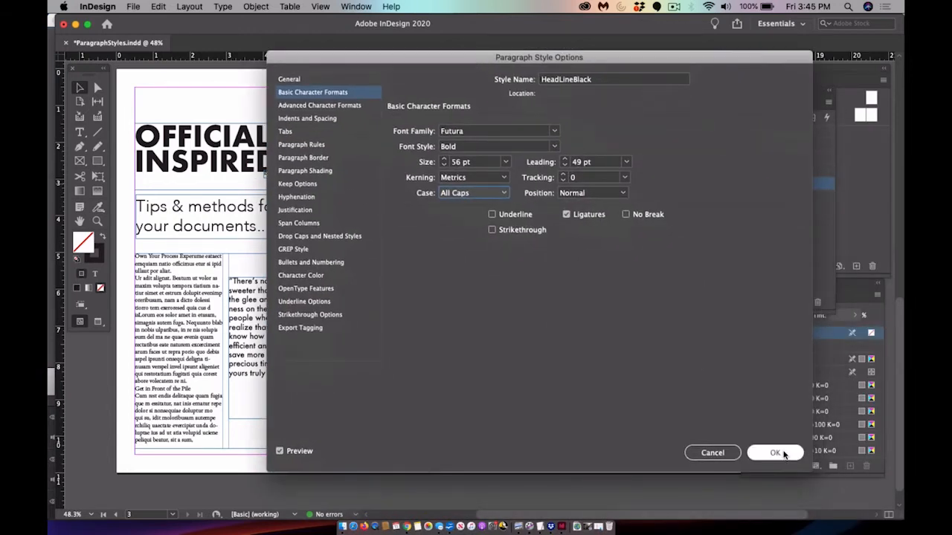
left_click(775, 452)
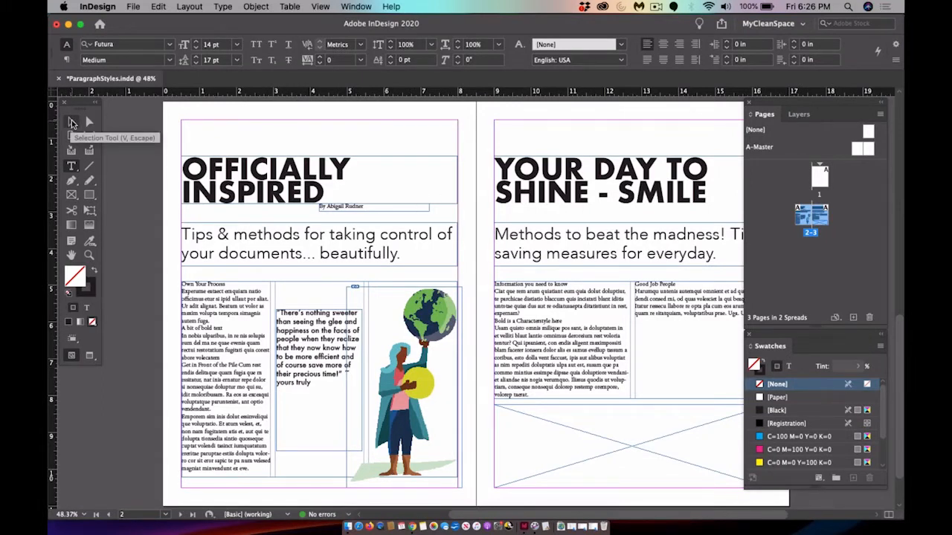
Nudge the byline text frame on page 2 up and right of the word INSPIRED, to X 5.9742 in and Y 2.7486 in
left_click(72, 123)
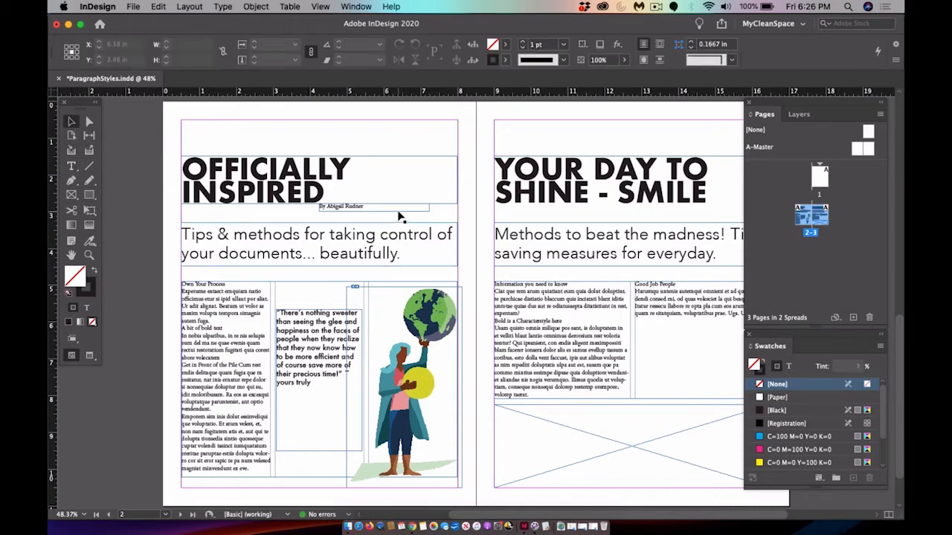
left_click(400, 216)
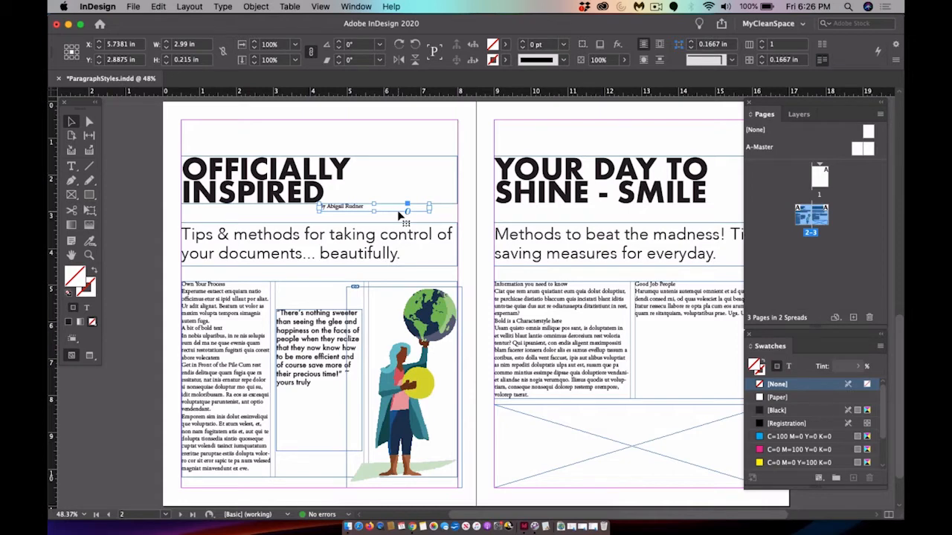
key("Up")
key("Up")
key("Up")
key("Up")
key("Up")
key("Up")
key("Up")
key("Up")
key("Up")
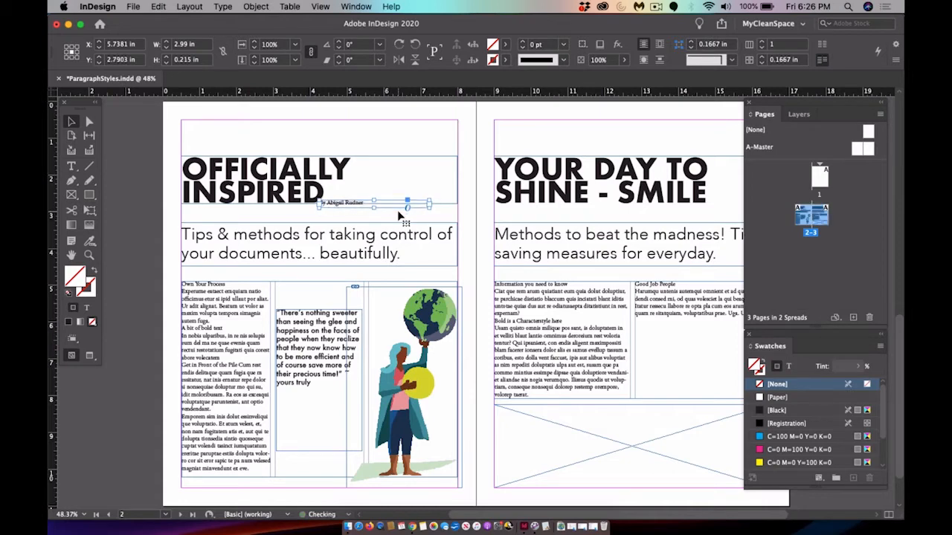
key("Up")
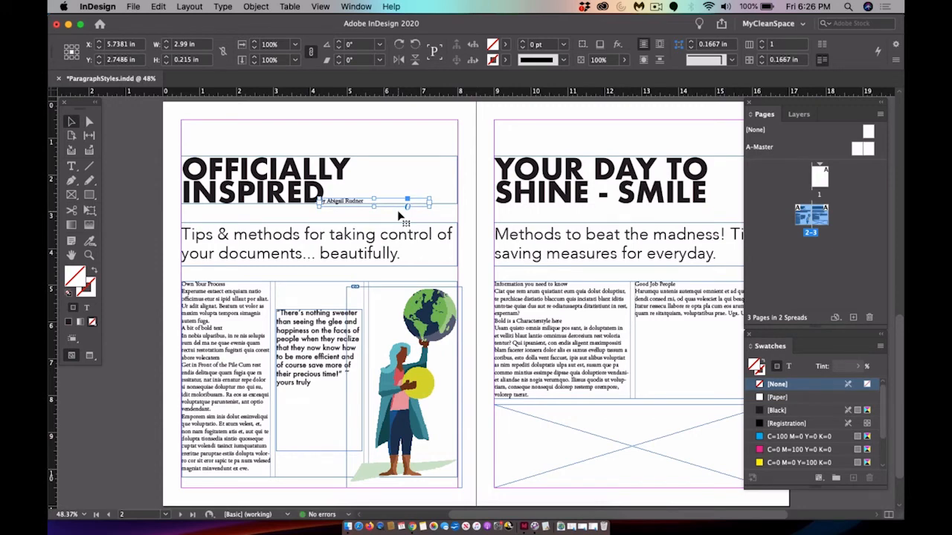
key("Right")
key("Right")
key("Right")
key("Right")
key("Right")
key("Right")
key("Right")
key("Right")
key("Right")
key("Right")
key("Right")
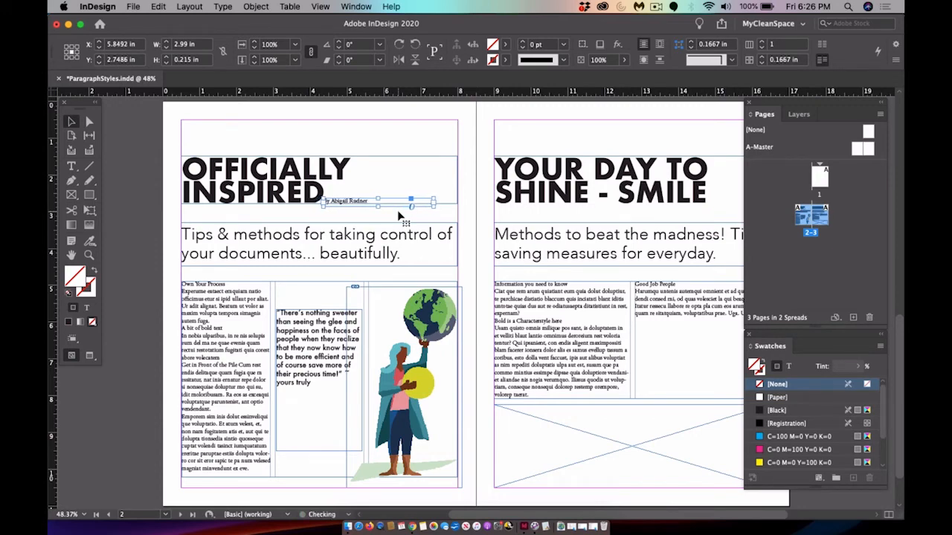
key("Right")
key("Right")
key("Right")
key("Right")
key("Right")
key("Right")
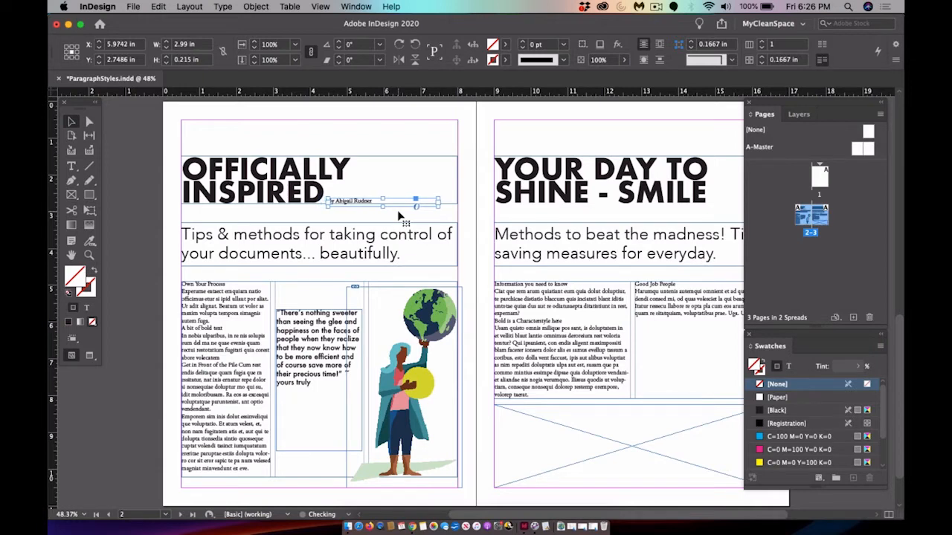
Zoom in closely on the byline beside INSPIRED to check its alignment with the headline's baseline
left_click(90, 256)
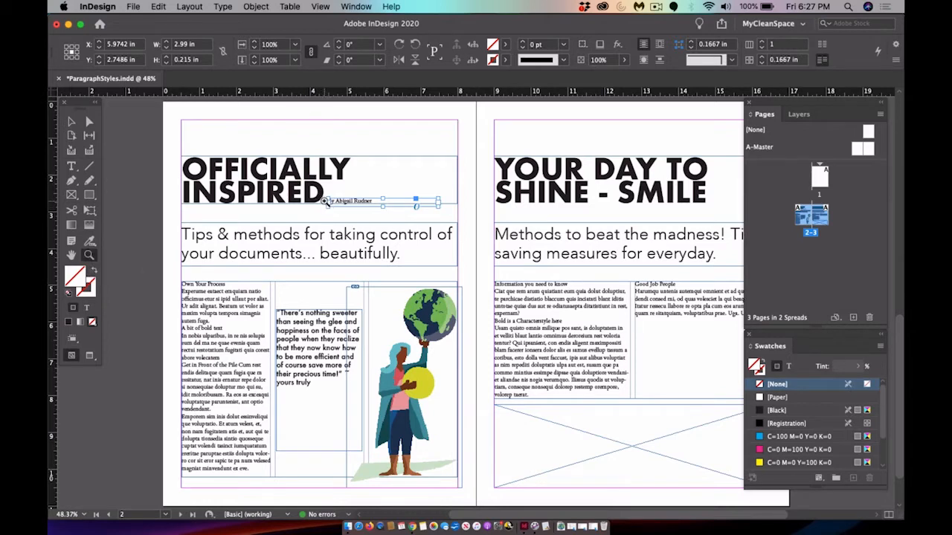
left_click(325, 201)
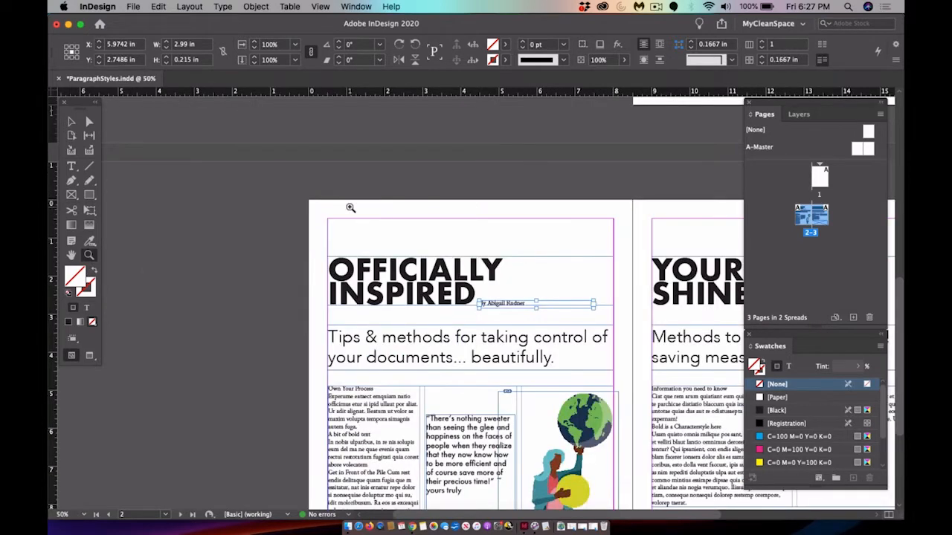
left_click(487, 303)
left_click(452, 301)
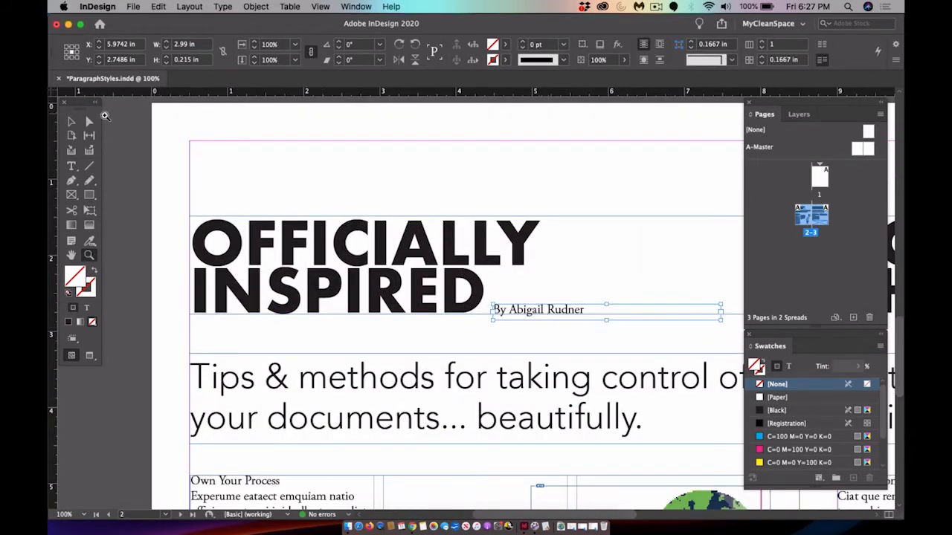
left_click_drag(382, 265, 692, 405)
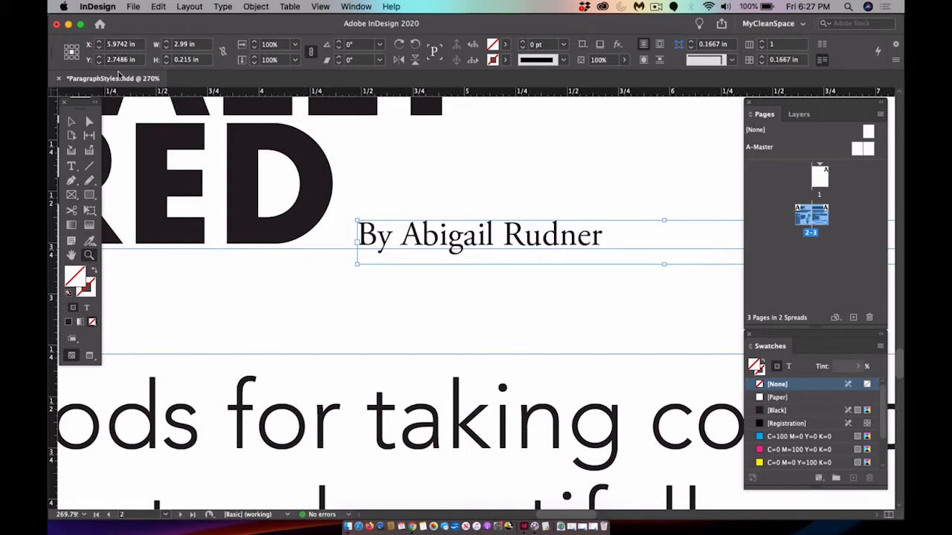
Hide the rulers and show them again
left_click(322, 7)
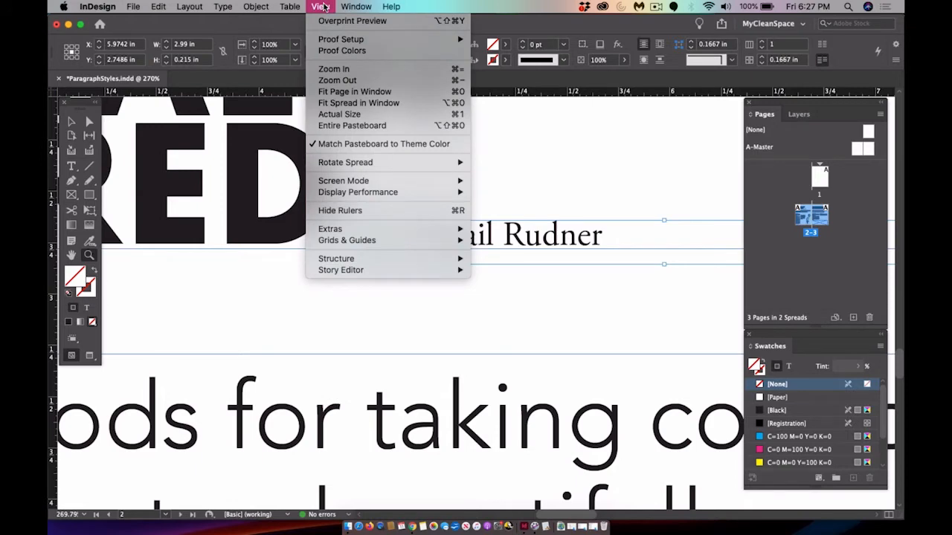
left_click(384, 210)
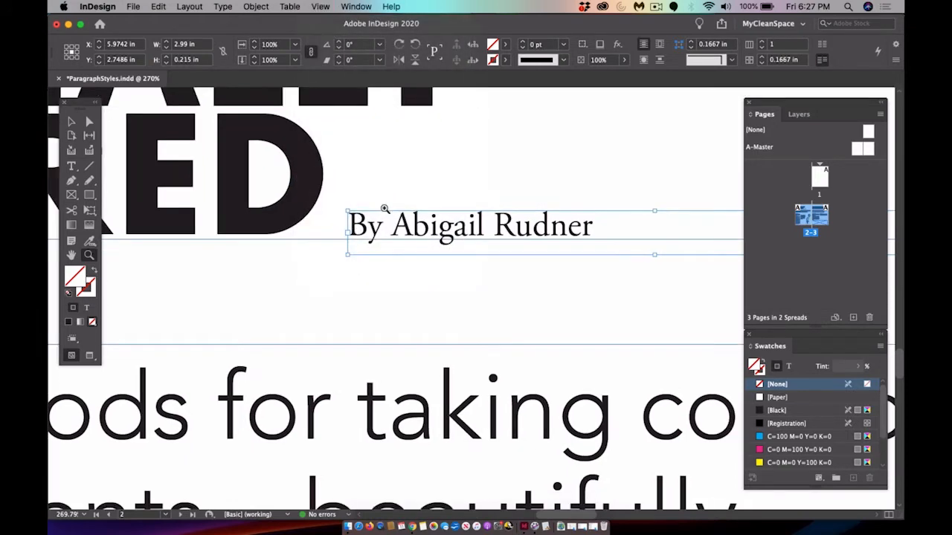
left_click(323, 7)
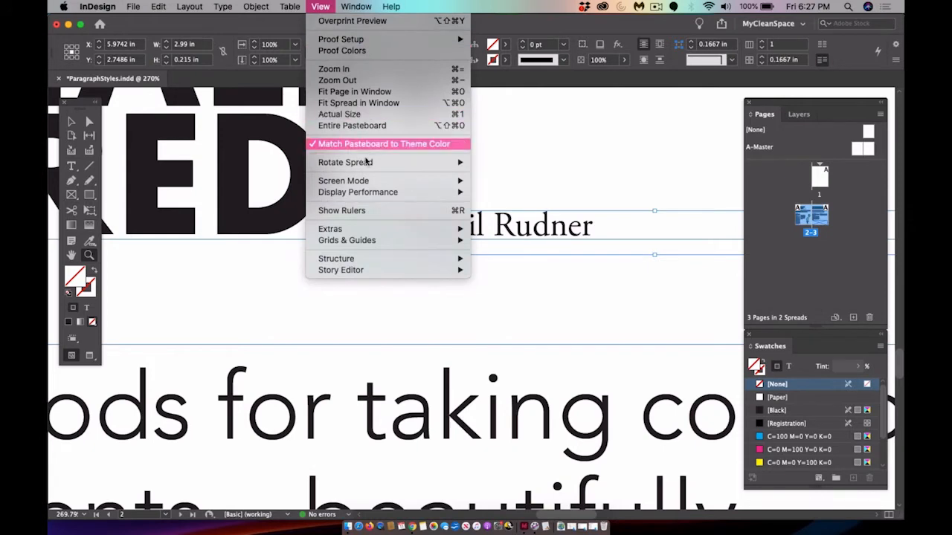
left_click(365, 210)
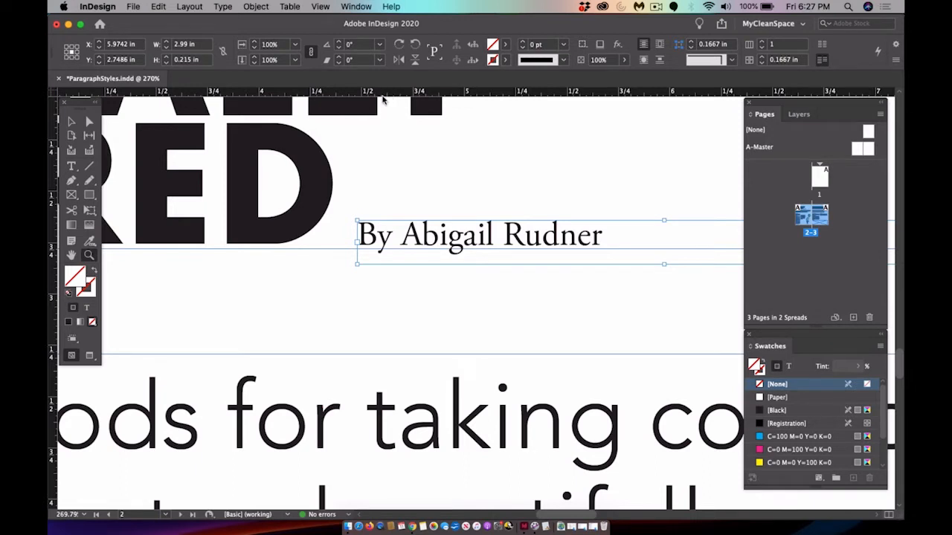
Place a horizontal ruler guide on the baseline of INSPIRED and align the byline frame to it at X 6.005 in, Y 2.7453 in
left_click_drag(388, 94, 321, 243)
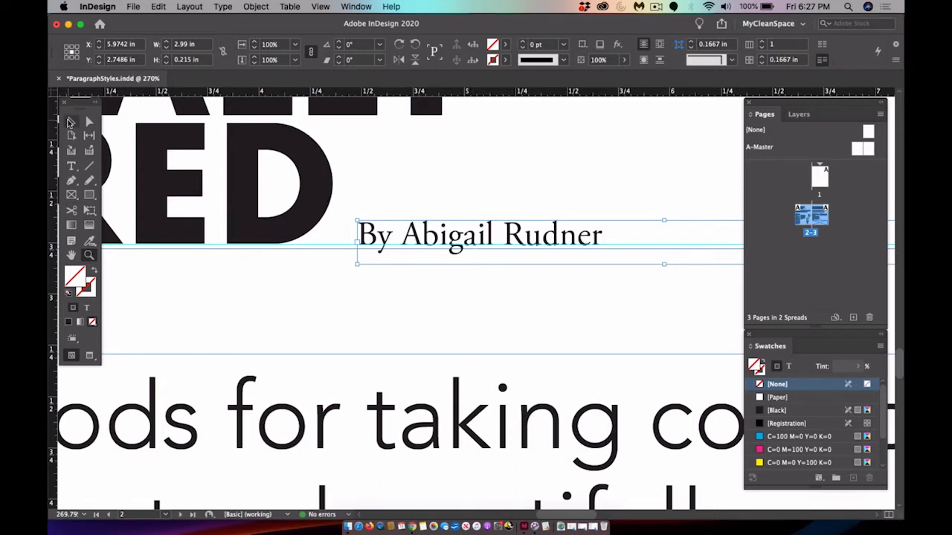
left_click(71, 122)
left_click_drag(396, 236, 421, 234)
key("Down")
key("Down")
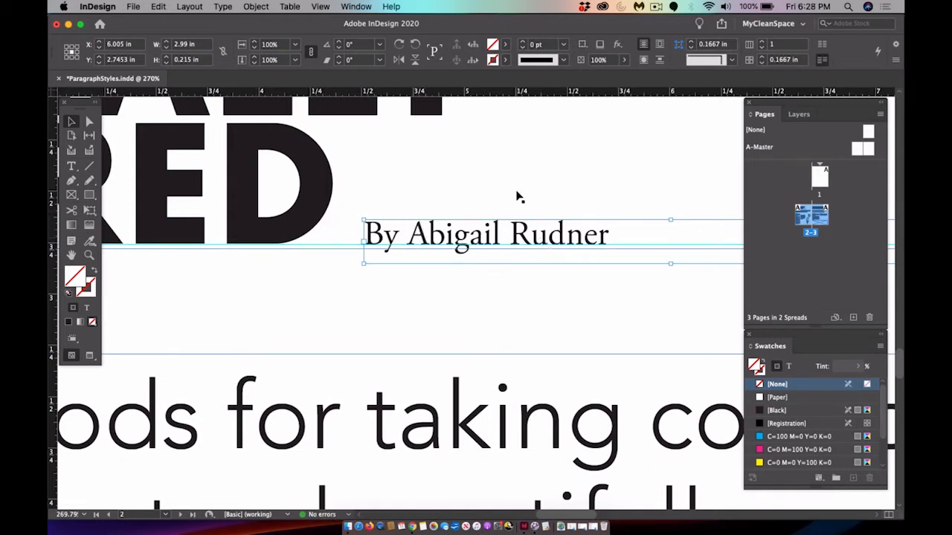
Deselect the byline and preview the whole two-page spread without frame edges or guides
double_click(89, 256)
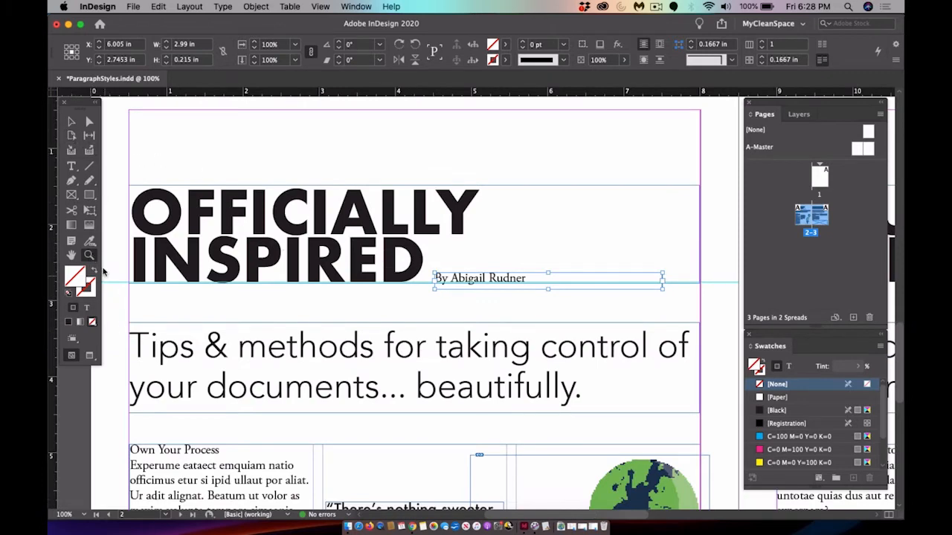
left_click(71, 123)
left_click(116, 385)
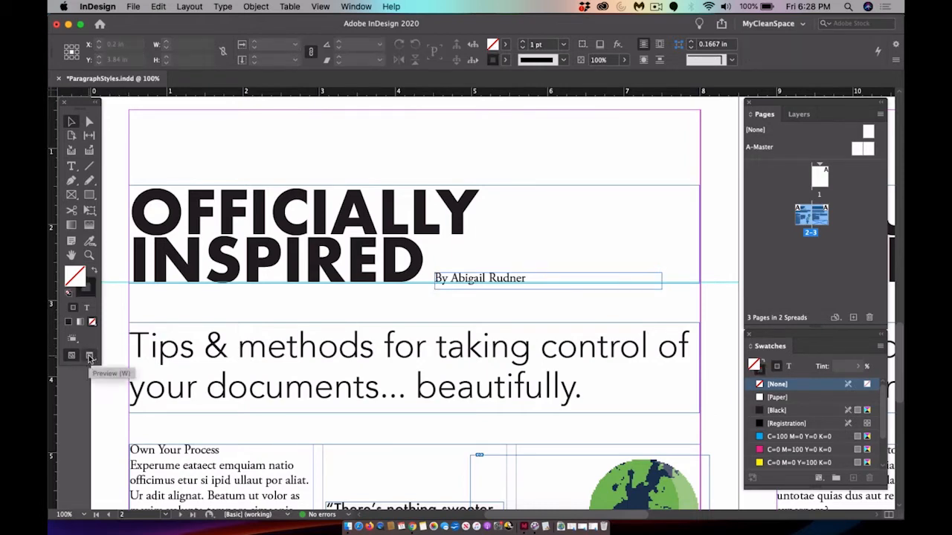
left_click(90, 357)
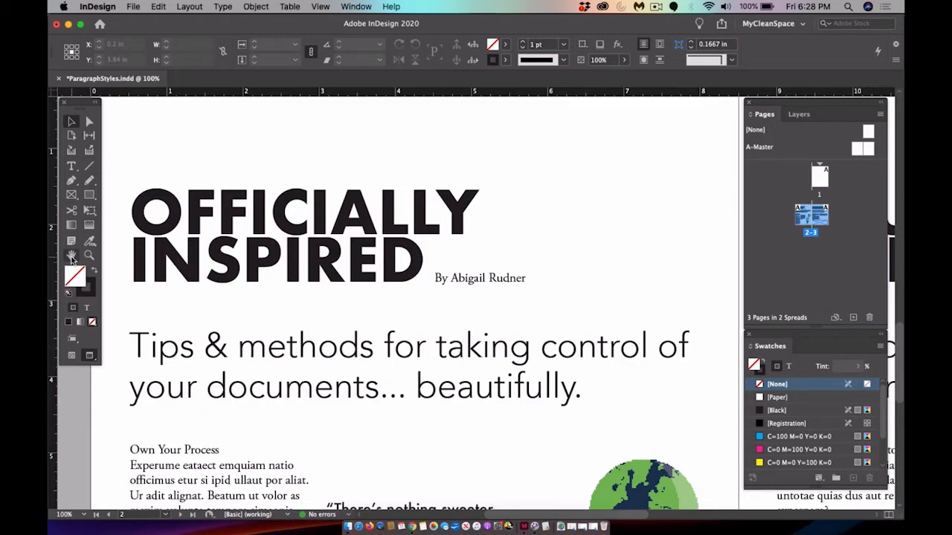
double_click(71, 258)
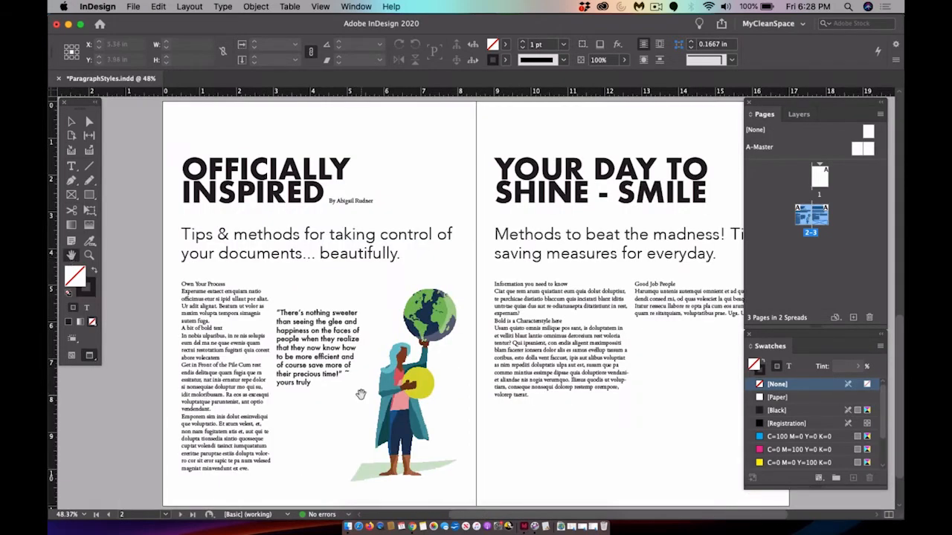
left_click_drag(370, 391, 353, 414)
left_click_drag(386, 456, 369, 392)
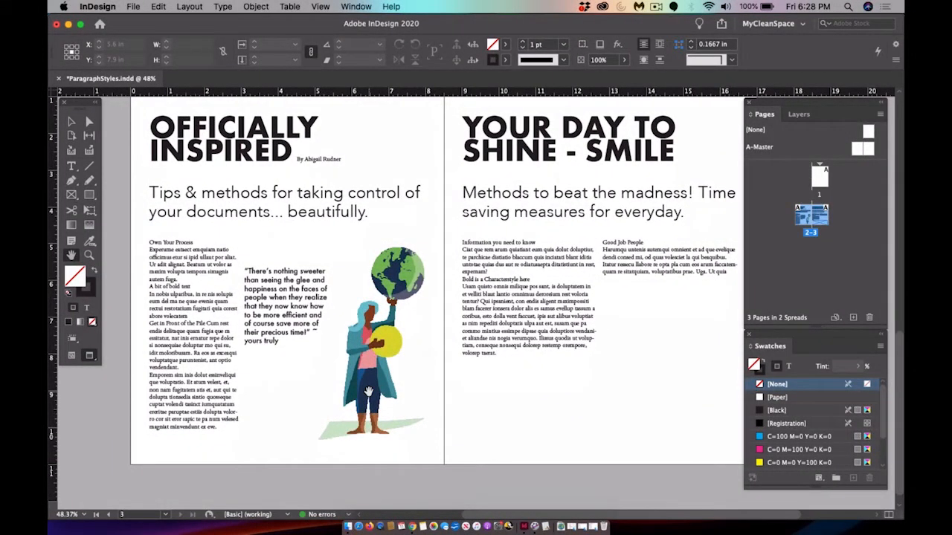
scroll(368, 391, "up", 2)
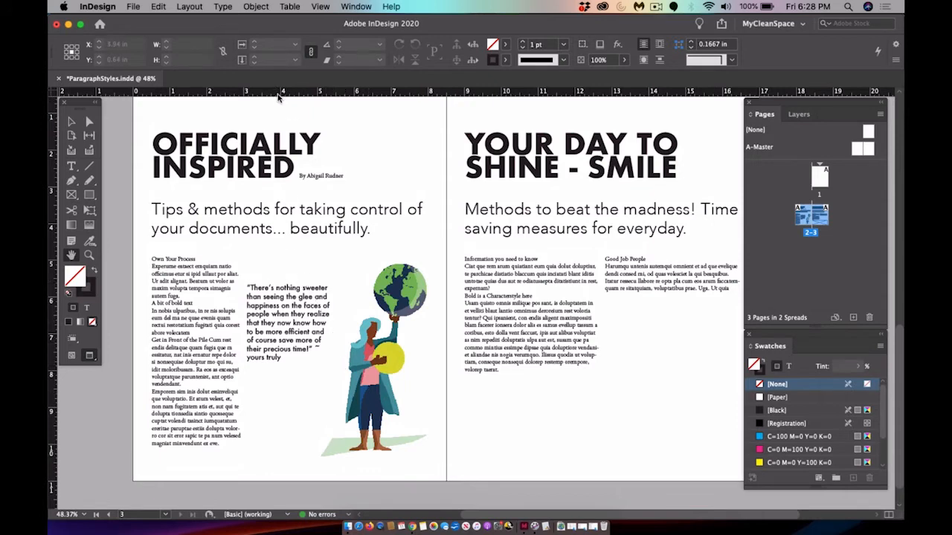
Add horizontal guides on both pages along the tops of the subheading frames at Y 3.2932 in and the body frames at Y 4.8953 in
left_click_drag(278, 93, 275, 198)
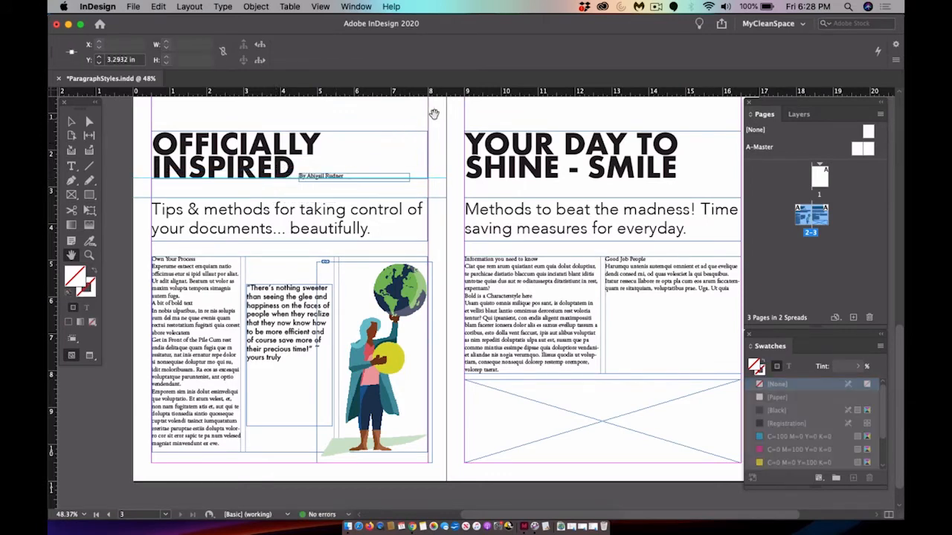
left_click_drag(510, 96, 474, 195)
left_click_drag(466, 197, 467, 197)
left_click_drag(344, 90, 300, 256)
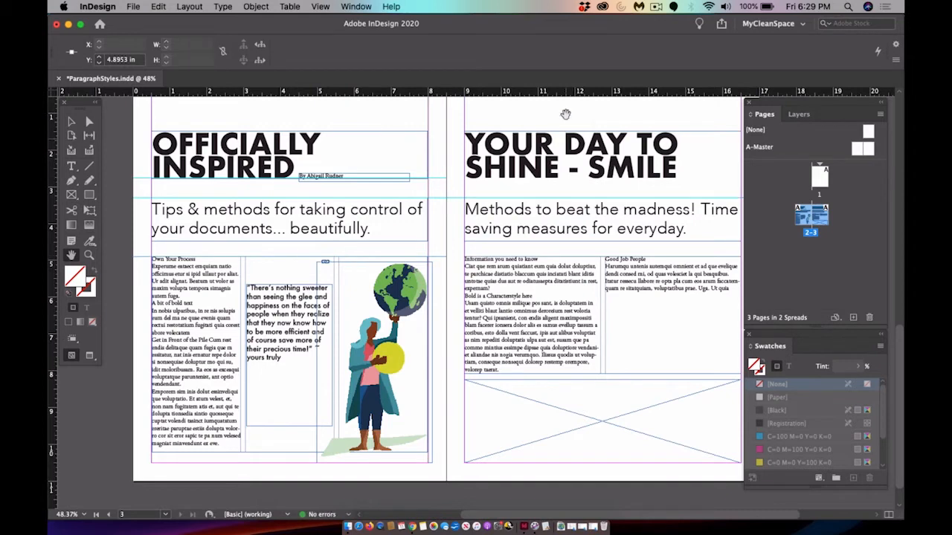
left_click_drag(506, 94, 482, 255)
Deselect the guide, check the spread in Preview mode, and return to the Normal screen mode
left_click(90, 356)
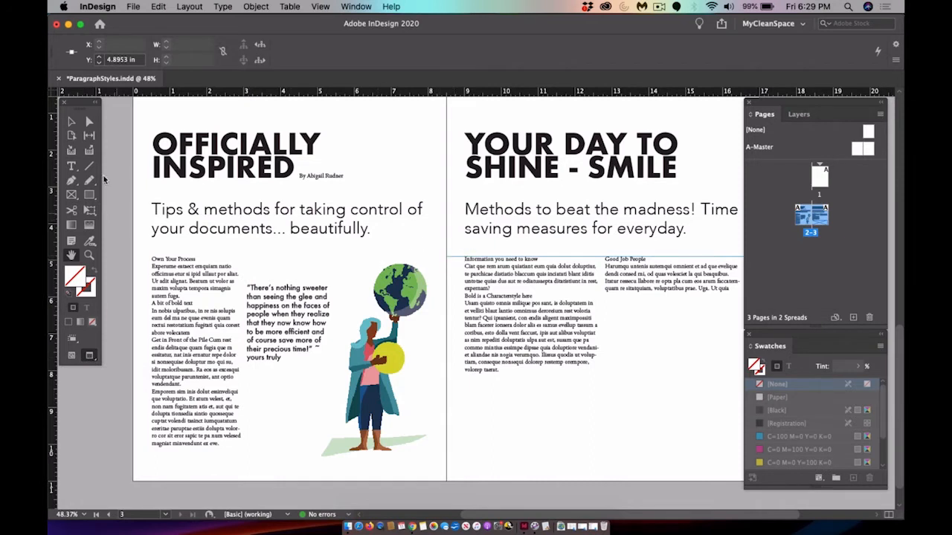
left_click(72, 121)
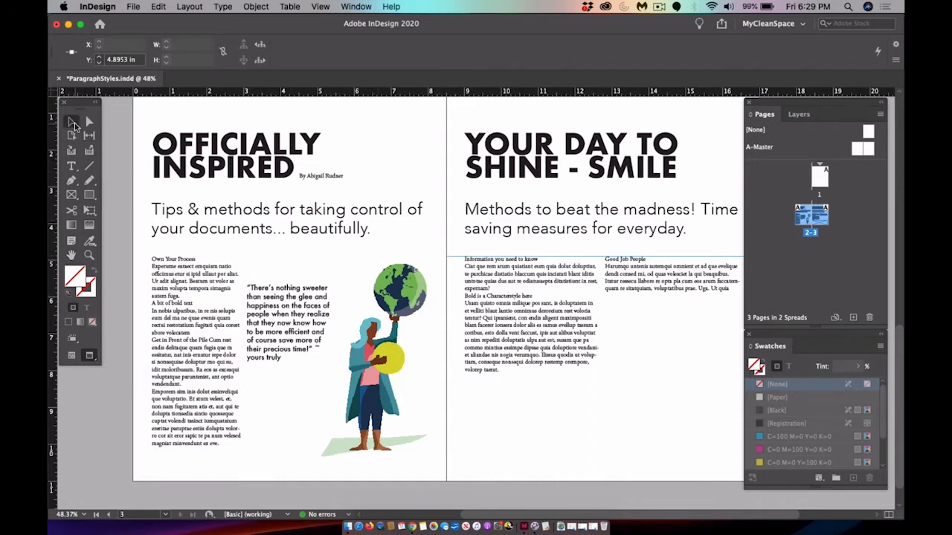
left_click(125, 158)
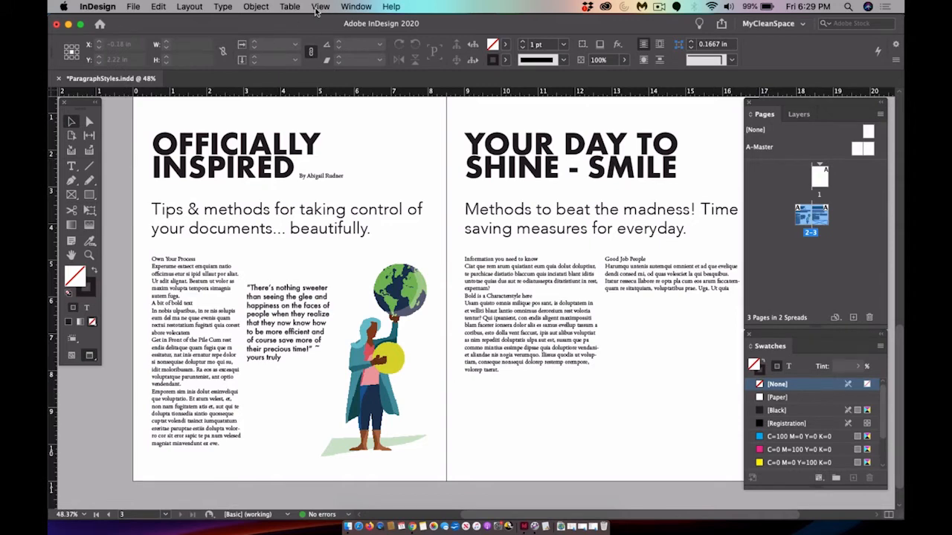
left_click(71, 356)
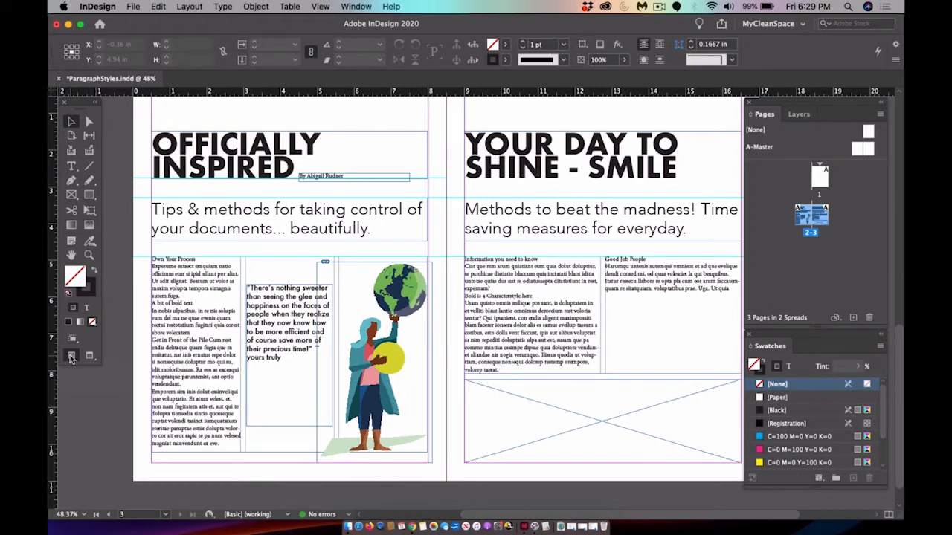
Show hidden characters and zoom in on the start of the first body column on page 2
left_click(224, 7)
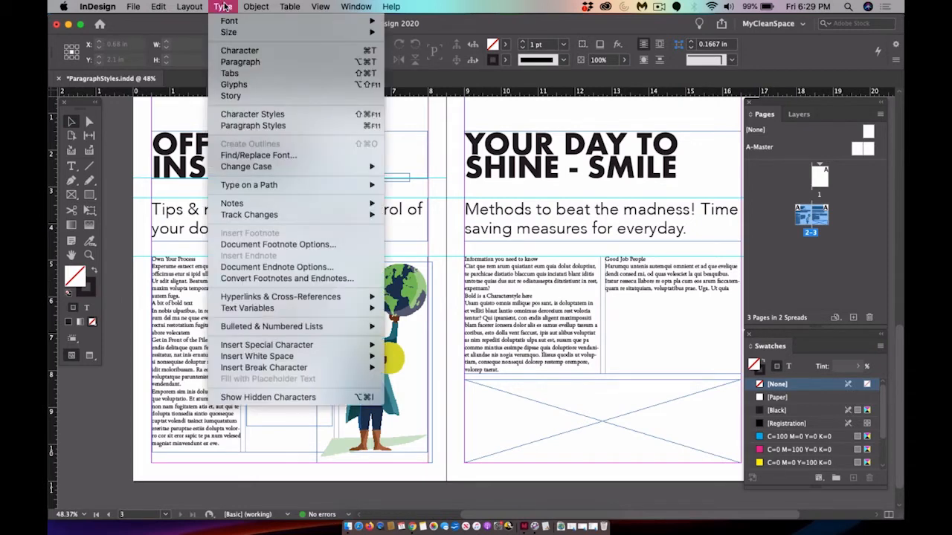
left_click(267, 398)
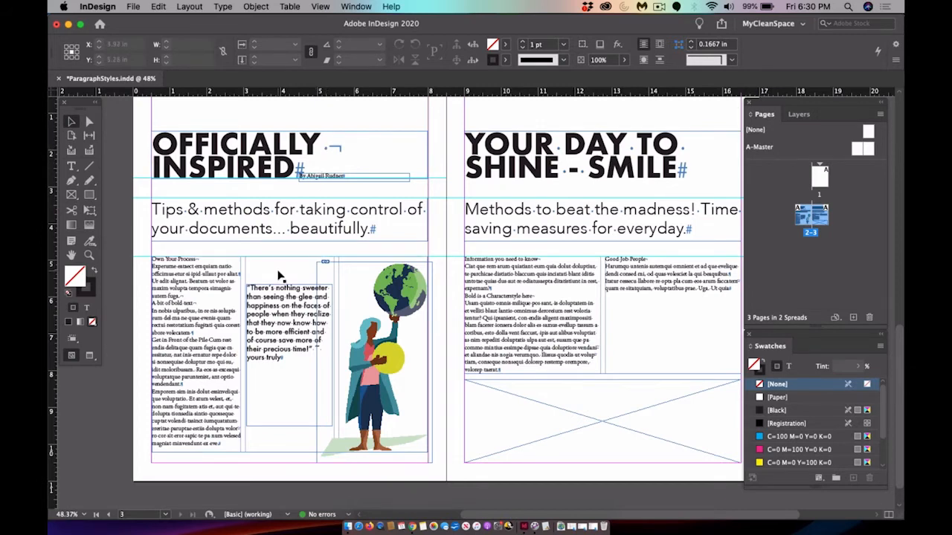
left_click(88, 255)
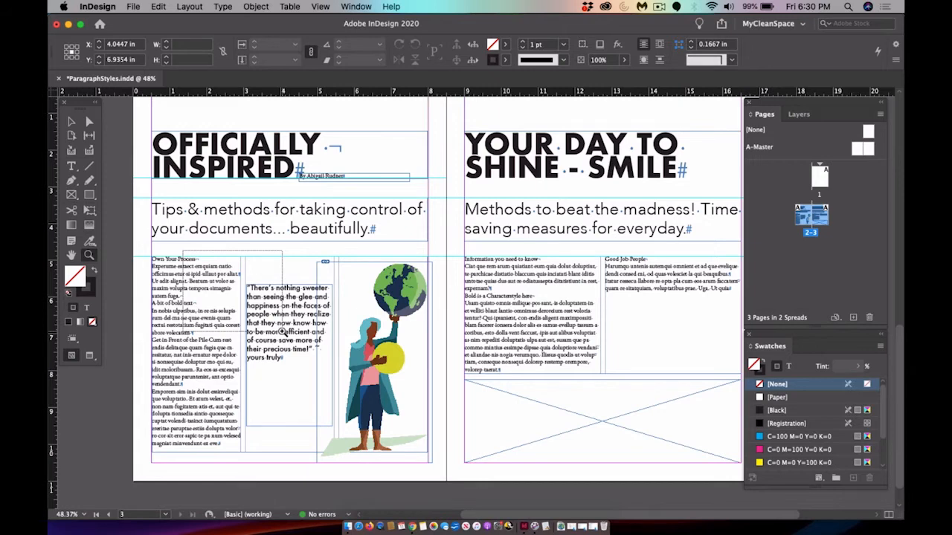
left_click_drag(283, 332, 283, 333)
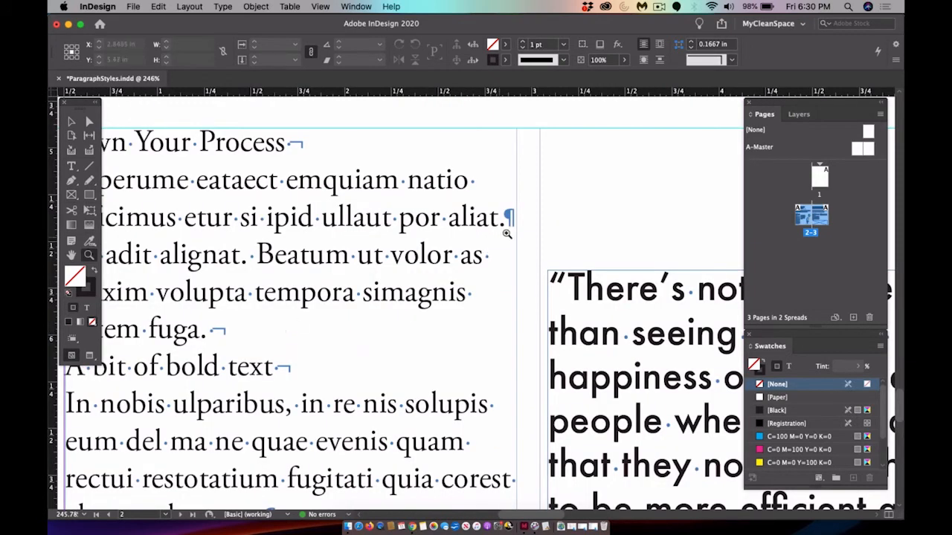
scroll(349, 322, "left", 3)
scroll(349, 322, "up", 1)
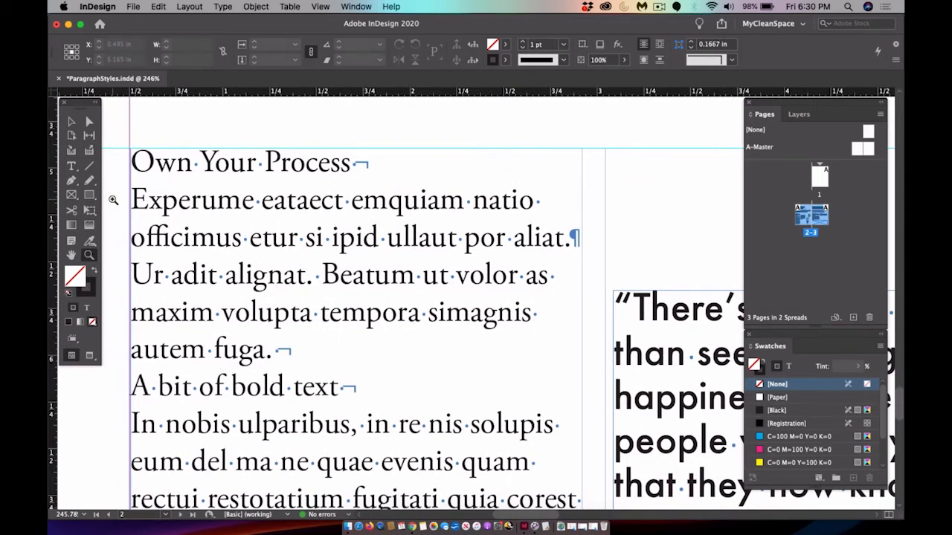
Delete the forced line breaks before and after "A bit of bold text" in the page 2 body text
left_click(71, 166)
left_click(133, 388)
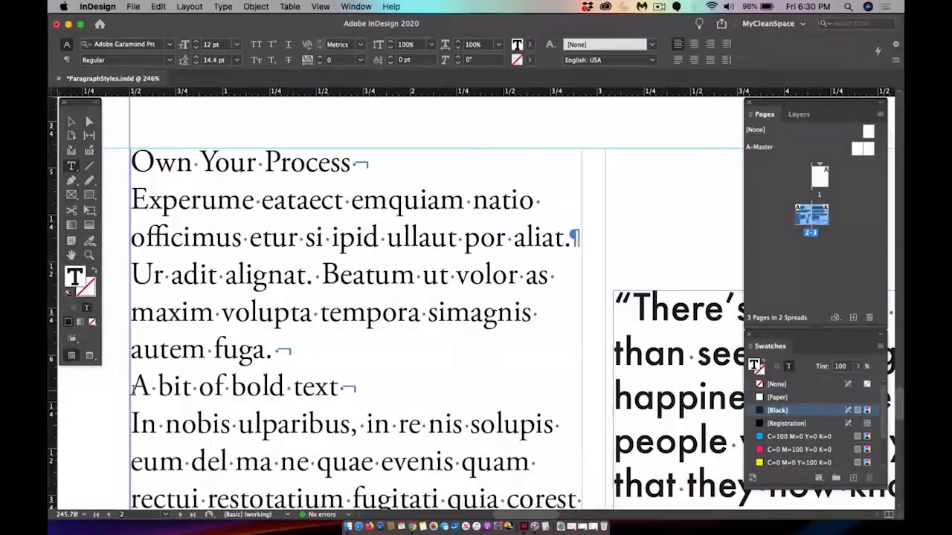
key("BackSpace")
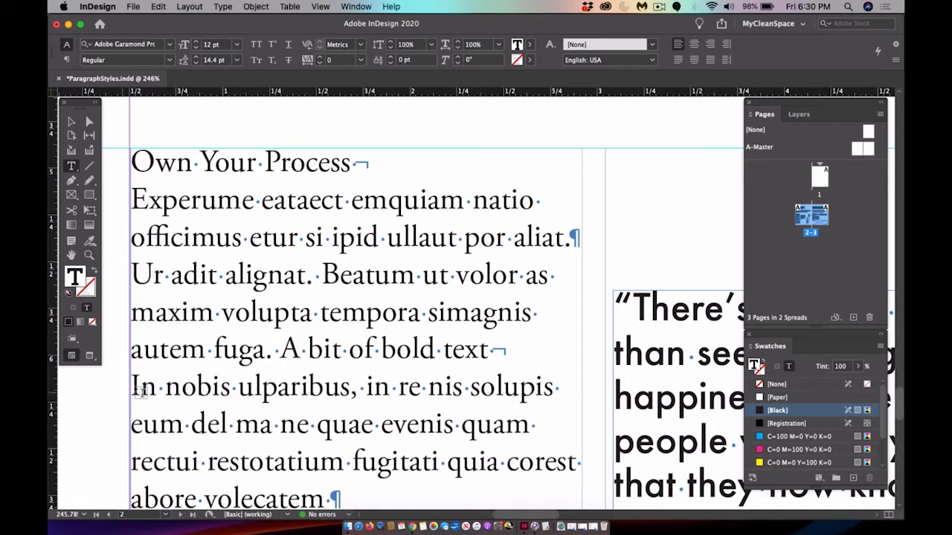
key("BackSpace")
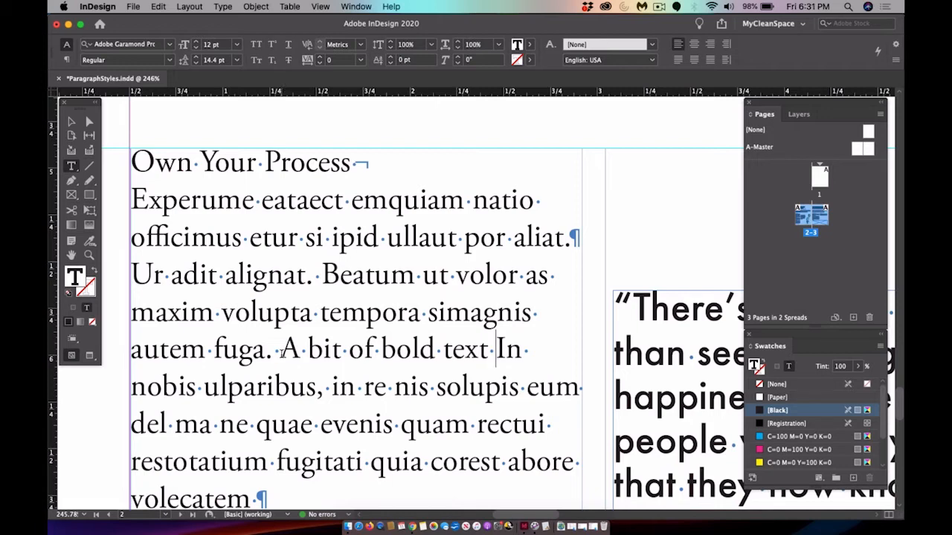
Reinsert forced line breaks before and after "A bit of bold text" so it sits on its own line
left_click(282, 350)
key("shift+Return")
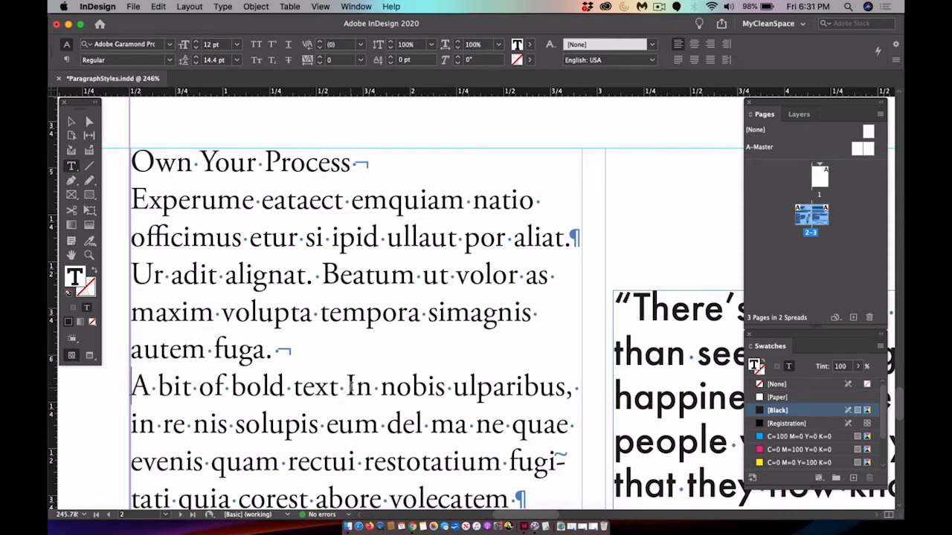
left_click(348, 385)
key("shift+Return")
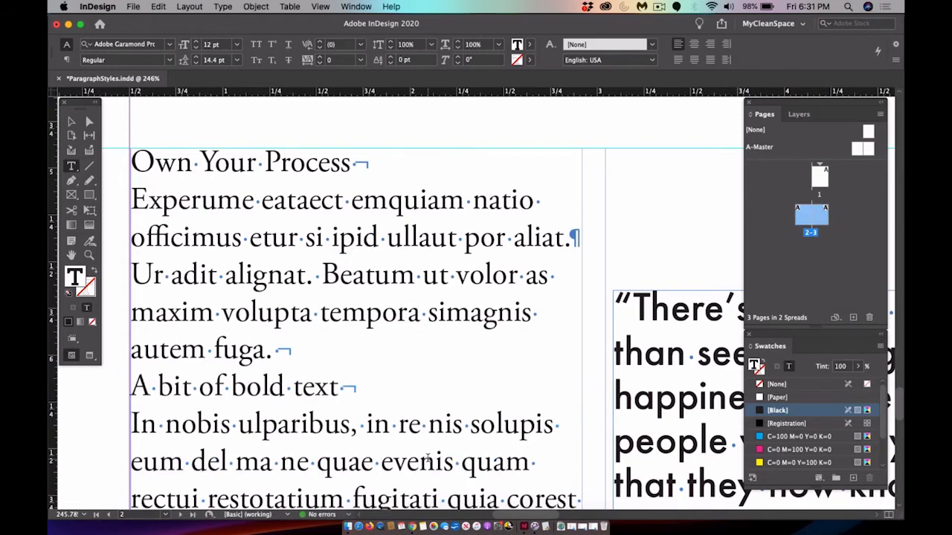
Look through the page 2 body text's line-break and paragraph marks and switch to the Selection tool
scroll(427, 459, "down", 5)
scroll(428, 458, "down", 5)
scroll(427, 459, "up", 8)
scroll(427, 459, "right", 2)
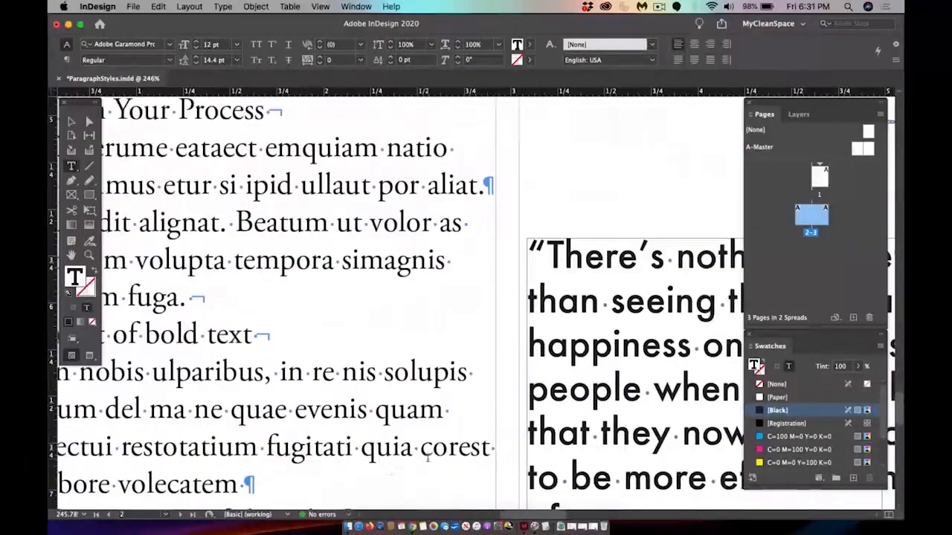
scroll(427, 459, "down", 2)
scroll(427, 459, "left", 2)
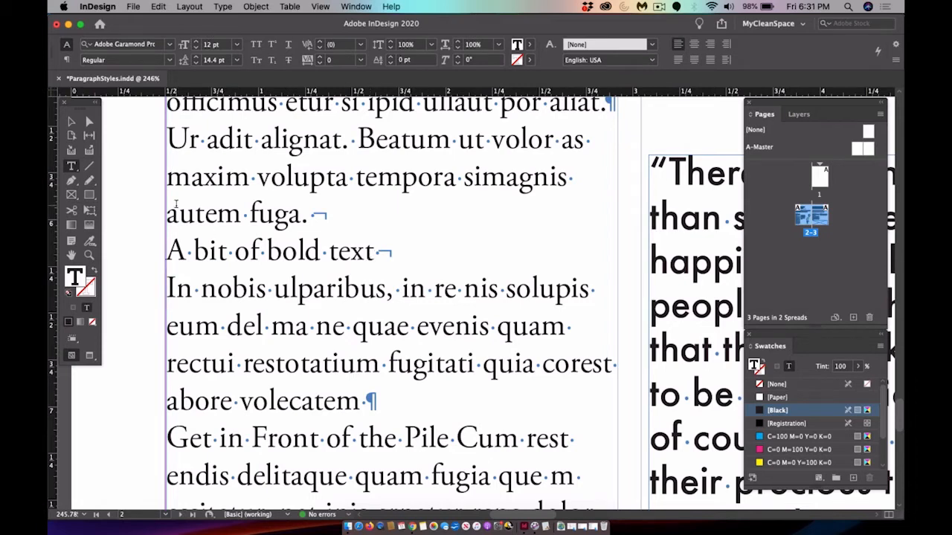
left_click(71, 121)
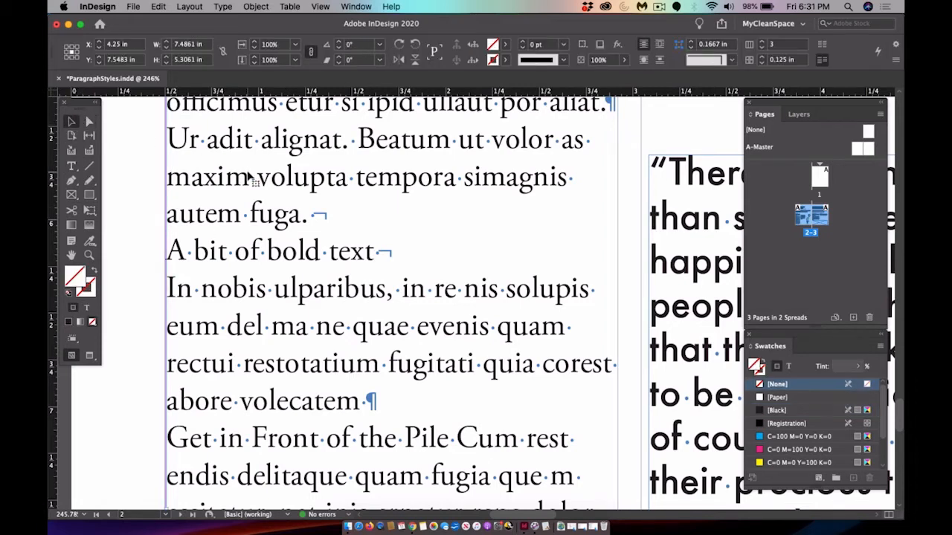
Nudge the page 2 body text frame horizontally to the left margin, at an X position of about 4.24 in
mouse_move(240, 155)
left_mouse_down()
mouse_move(254, 153)
mouse_move(242, 153)
left_mouse_up()
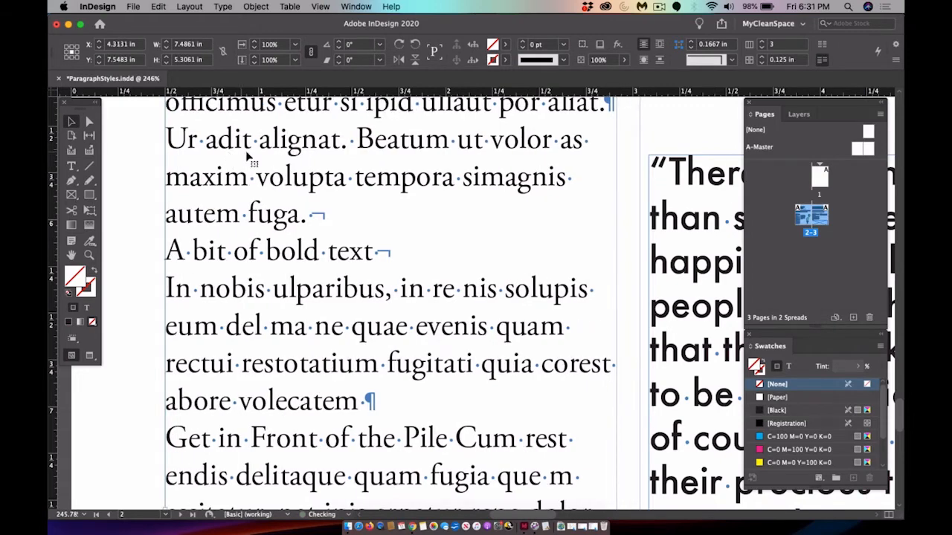
scroll(306, 191, "up", 10)
scroll(306, 192, "down", 2)
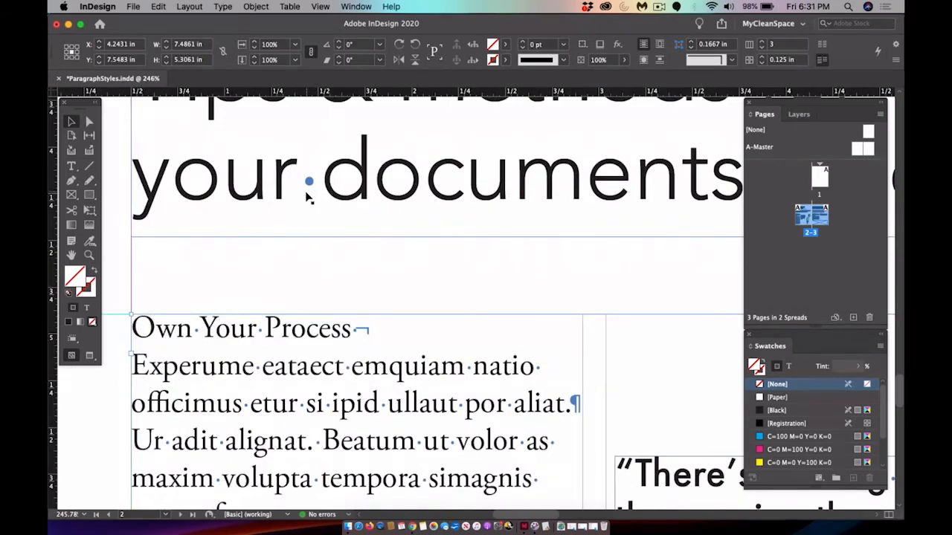
scroll(307, 195, "down", 5)
scroll(307, 195, "right", 5)
scroll(308, 196, "up", 3)
scroll(308, 202, "down", 6)
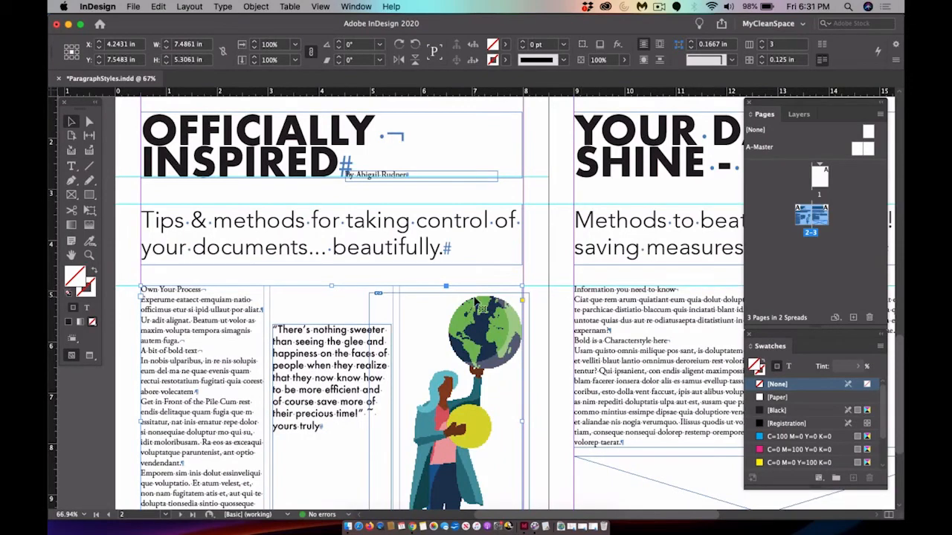
scroll(476, 305, "down", 3)
scroll(476, 305, "left", 1)
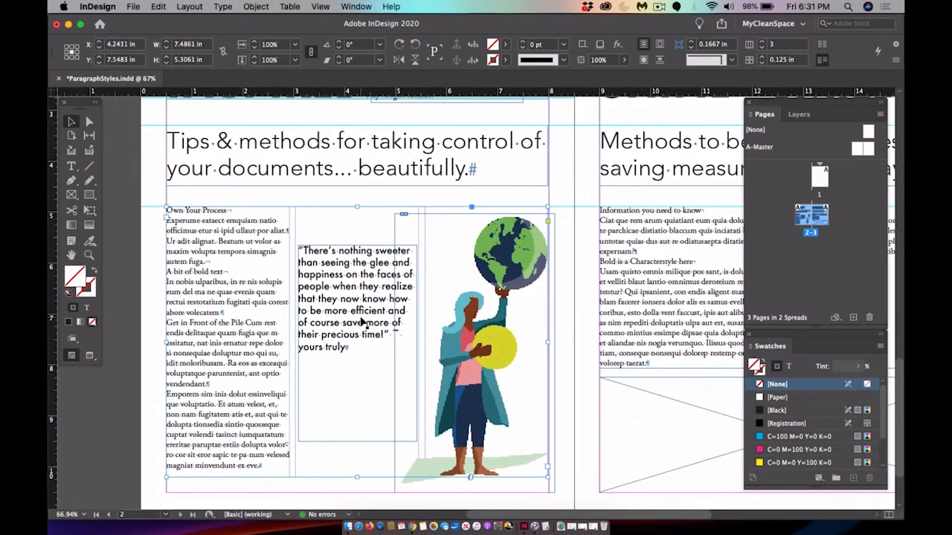
Move the pull quote frame slightly so its left edge meets the left edge of the middle text column
scroll(364, 322, "up", 3)
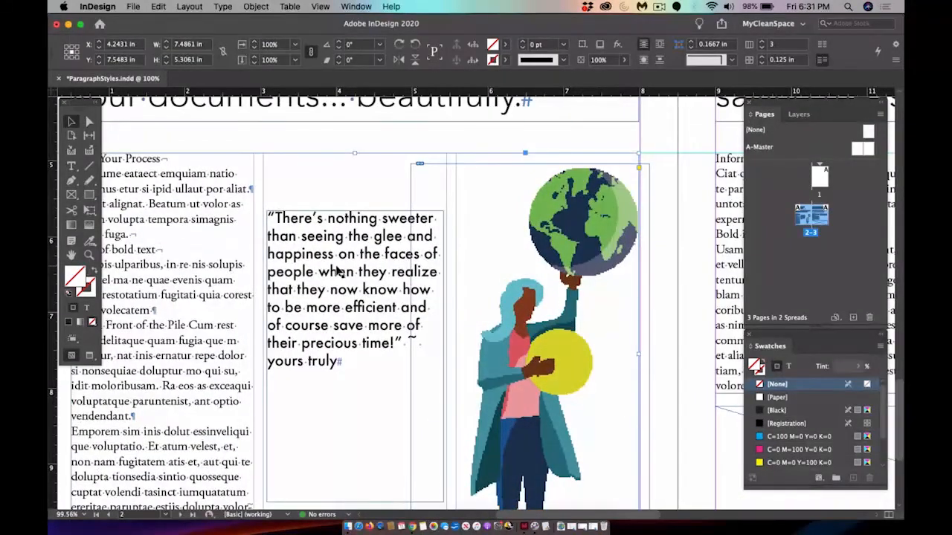
left_click(338, 271)
left_click_drag(334, 270, 332, 268)
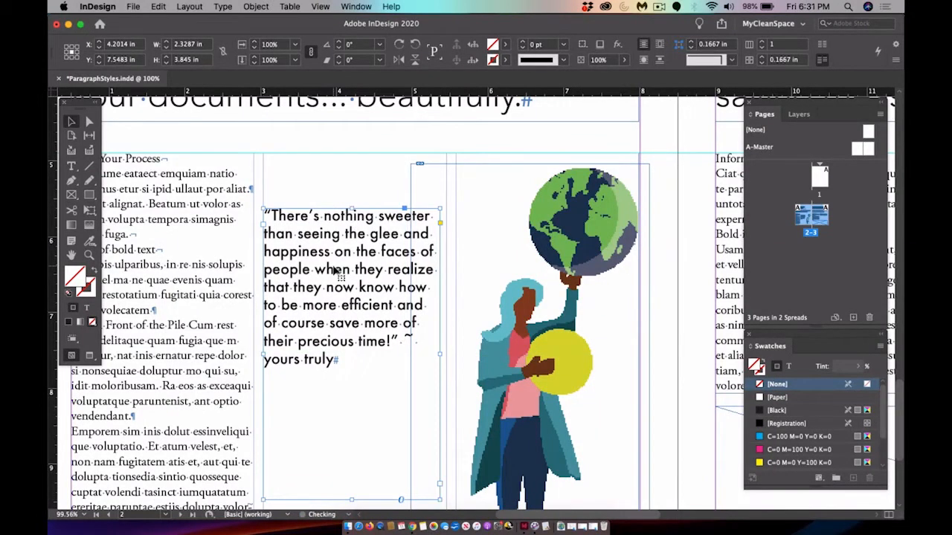
Widen the illustration's frame on page 2 slightly from its left edge, to a width of about 3.145 in
left_click(543, 219)
scroll(535, 264, "down", 5)
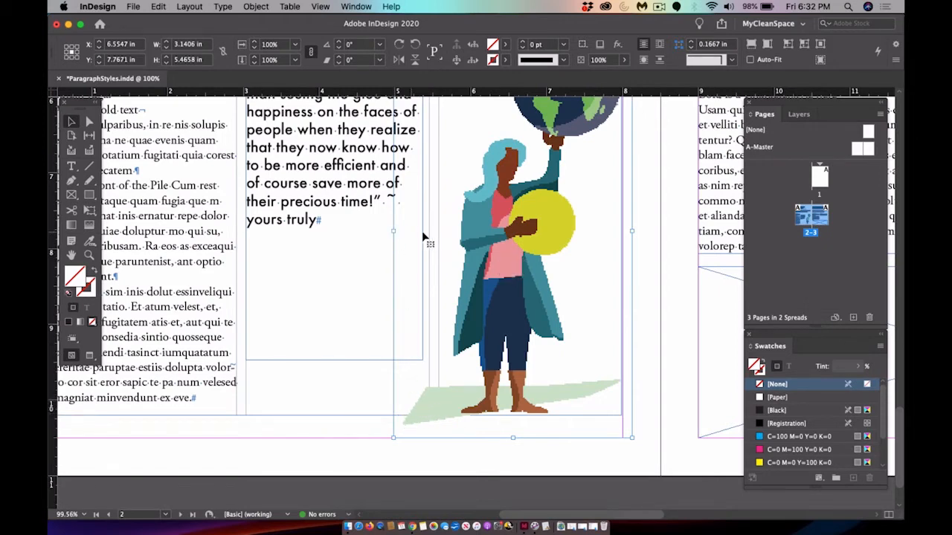
mouse_move(395, 231)
left_mouse_down()
mouse_move(440, 233)
mouse_move(394, 237)
left_mouse_up()
scroll(331, 267, "down", 5)
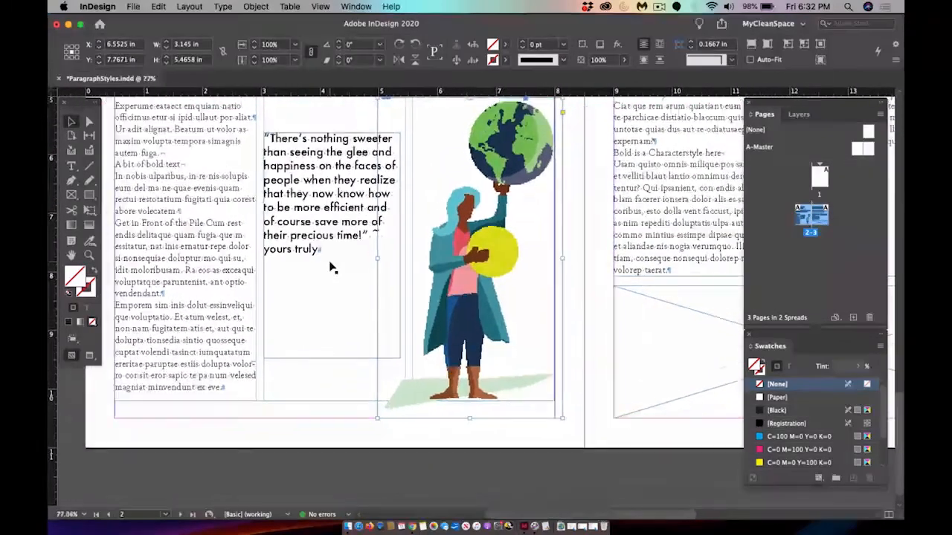
scroll(331, 266, "up", 5)
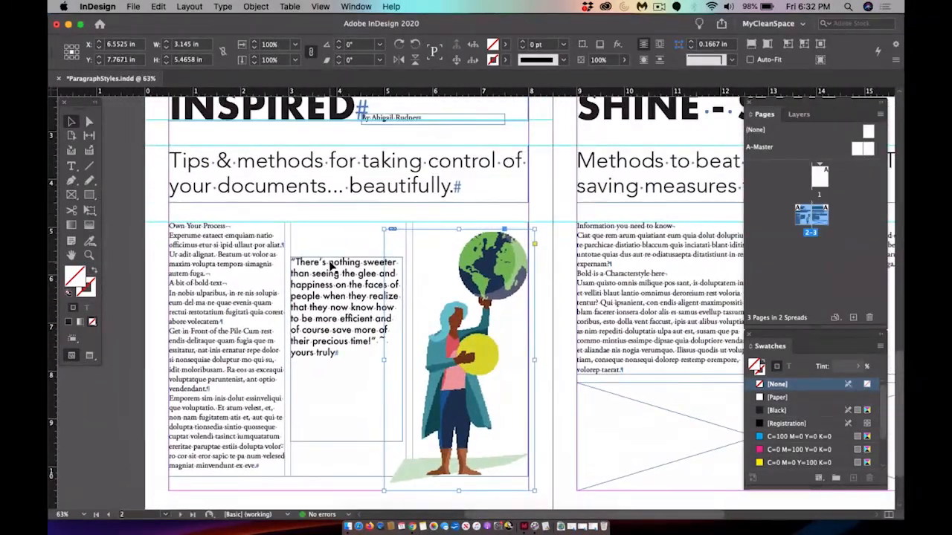
scroll(331, 266, "down", 2)
scroll(331, 266, "right", 2)
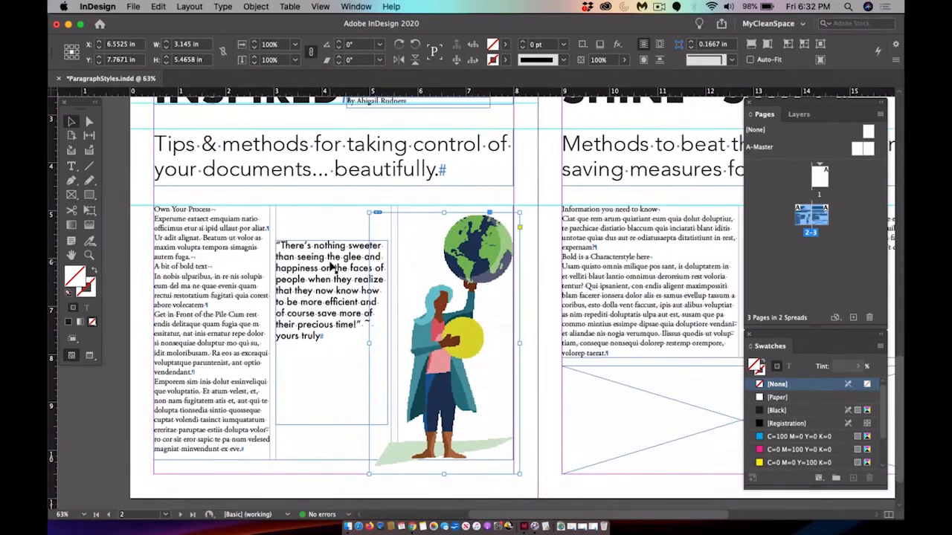
Place the text cursor in the page 2 body text and bring up the paragraph styles list, set above the illustration
left_click(214, 237)
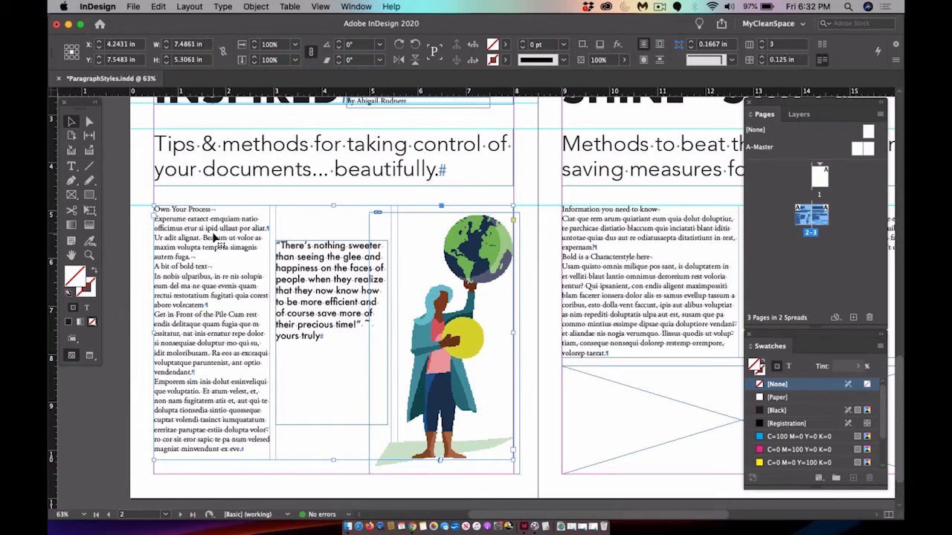
double_click(213, 237)
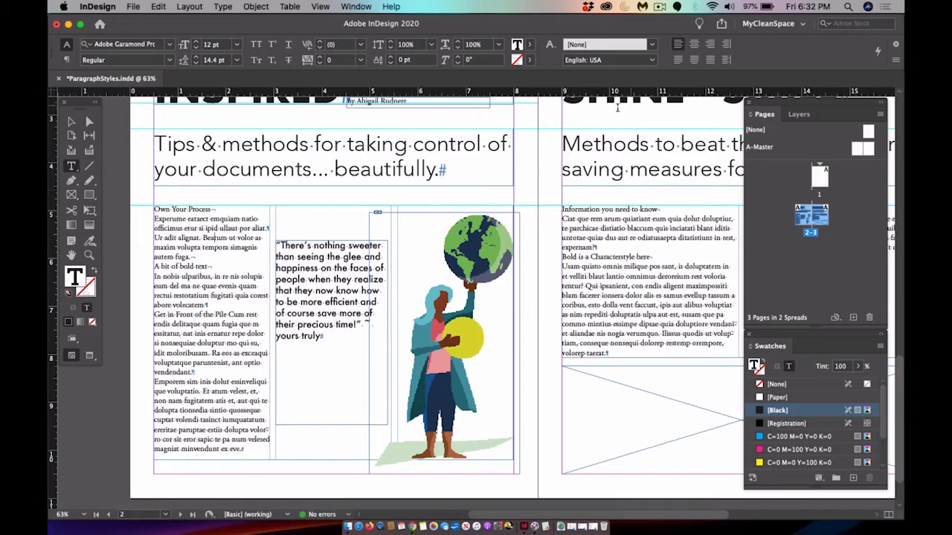
left_click(357, 7)
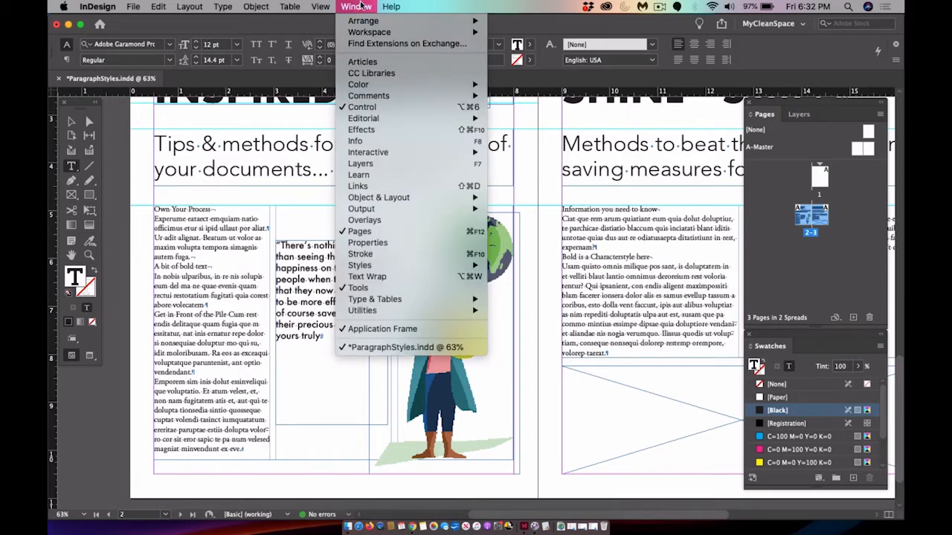
mouse_move(381, 269)
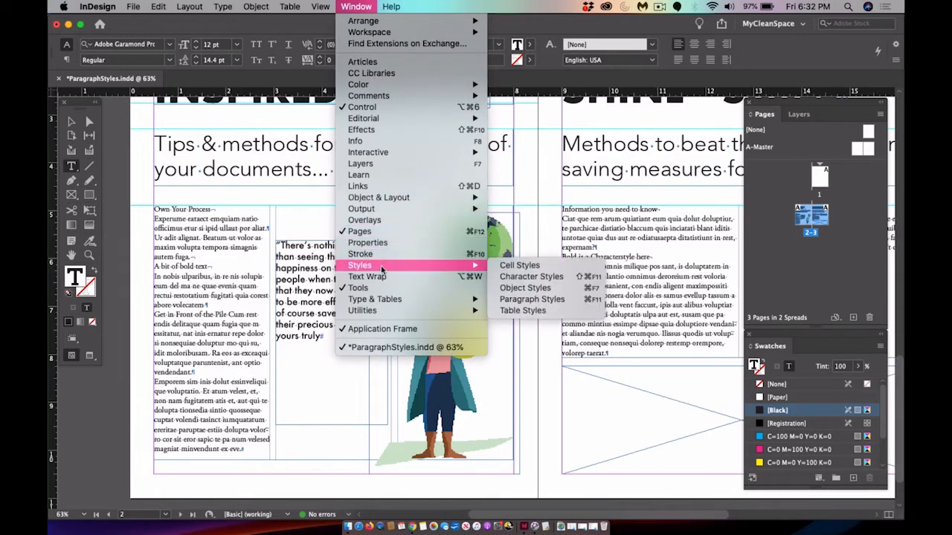
left_click(530, 299)
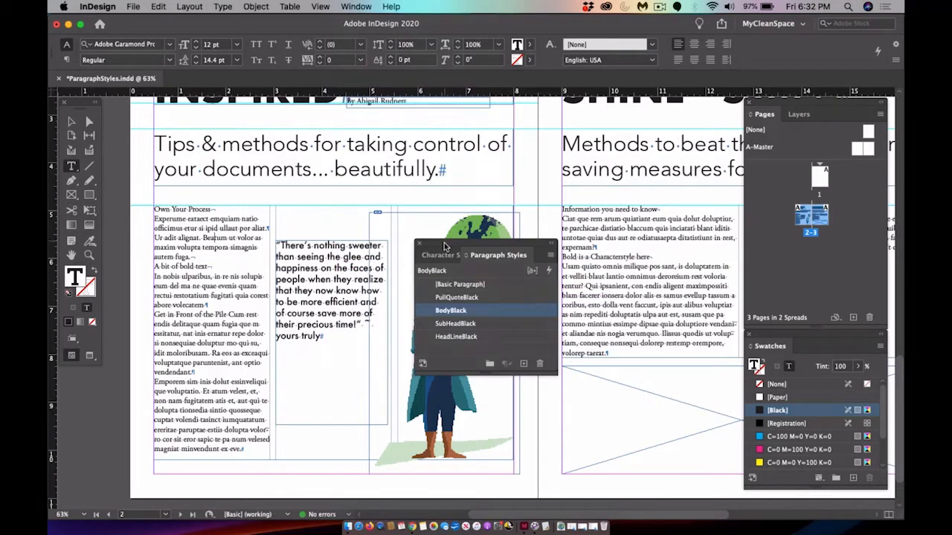
left_click_drag(444, 245, 479, 123)
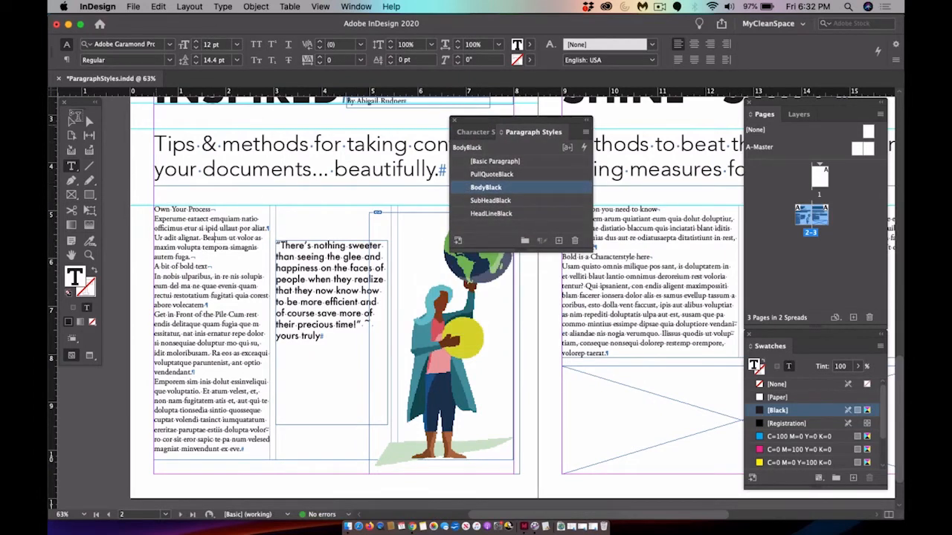
Deselect everything on the spread and clear the highlighted paragraph style
left_click(72, 121)
left_click(119, 189)
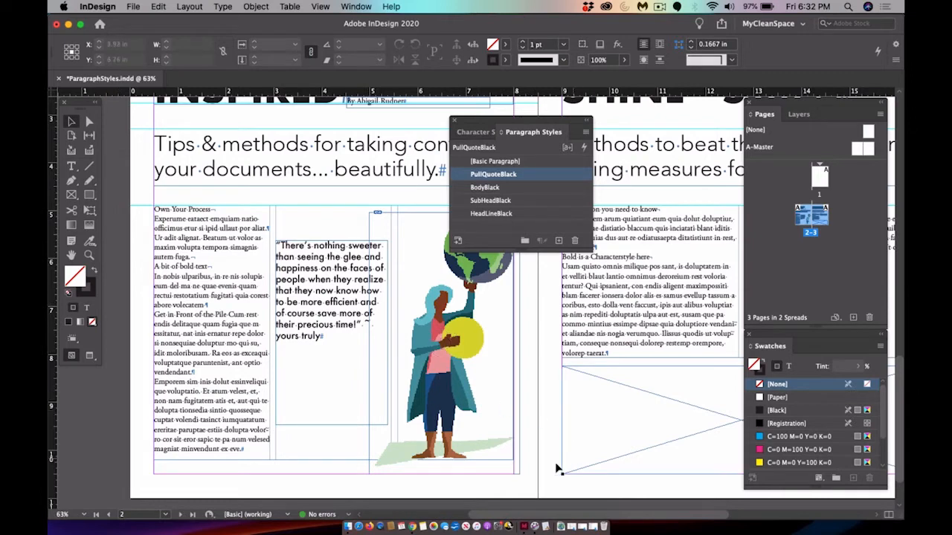
left_click(495, 226)
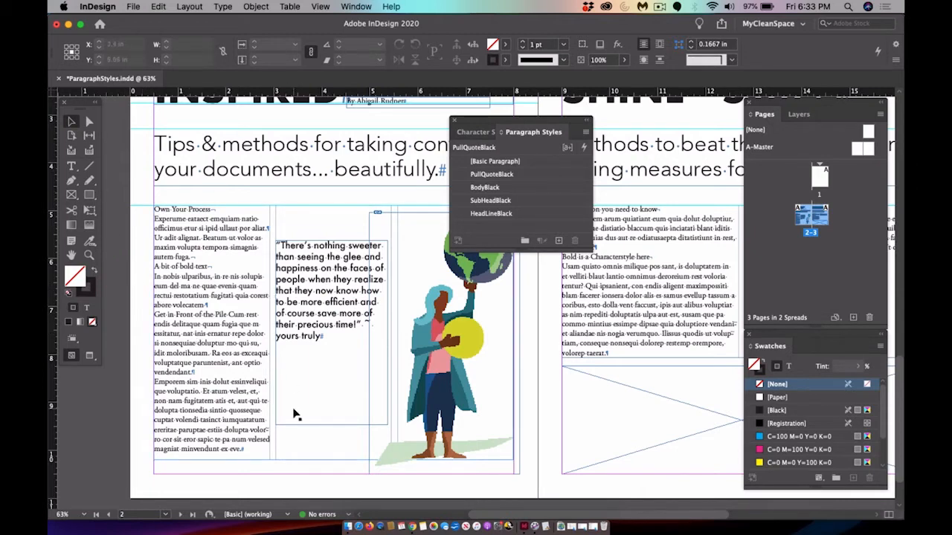
Extend the page 2 body text frame down to the bottom margin, about 5.6 in tall
left_click(290, 463)
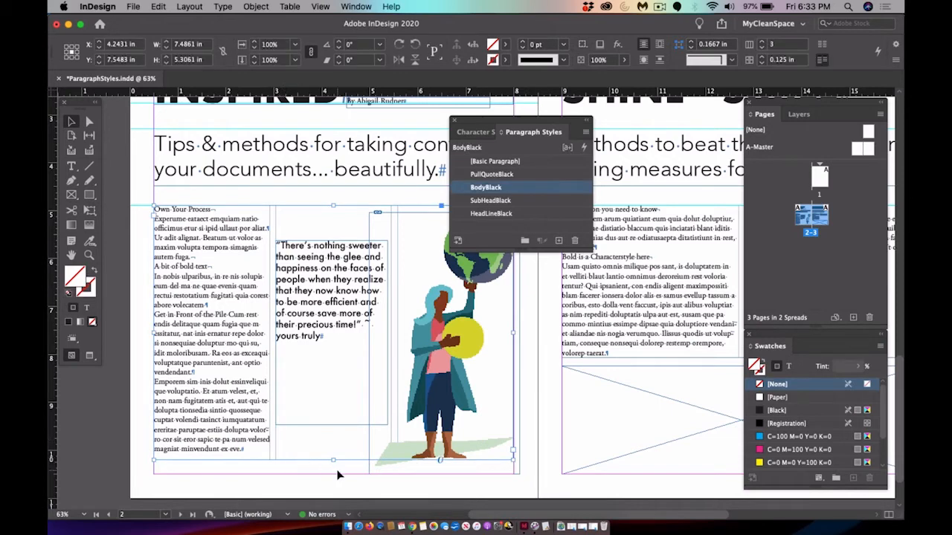
left_click_drag(335, 461, 333, 474)
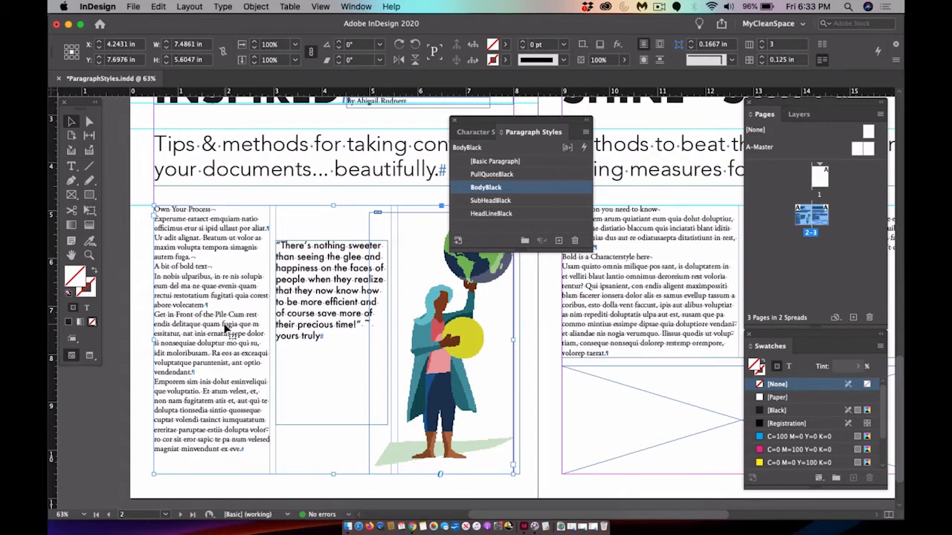
scroll(283, 294, "up", 1)
scroll(283, 294, "right", 1)
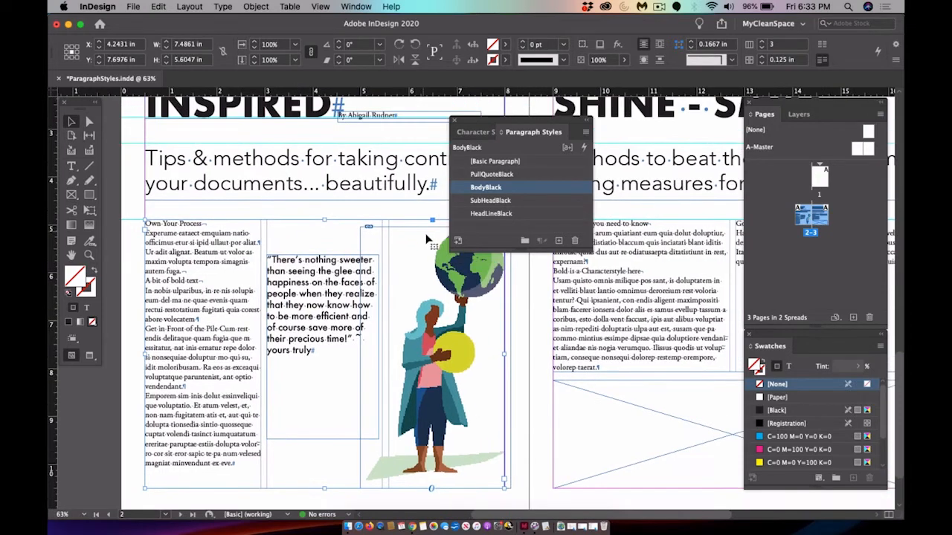
With nothing selected in the layout, open the options of the BodyBlack paragraph style
left_click(476, 232)
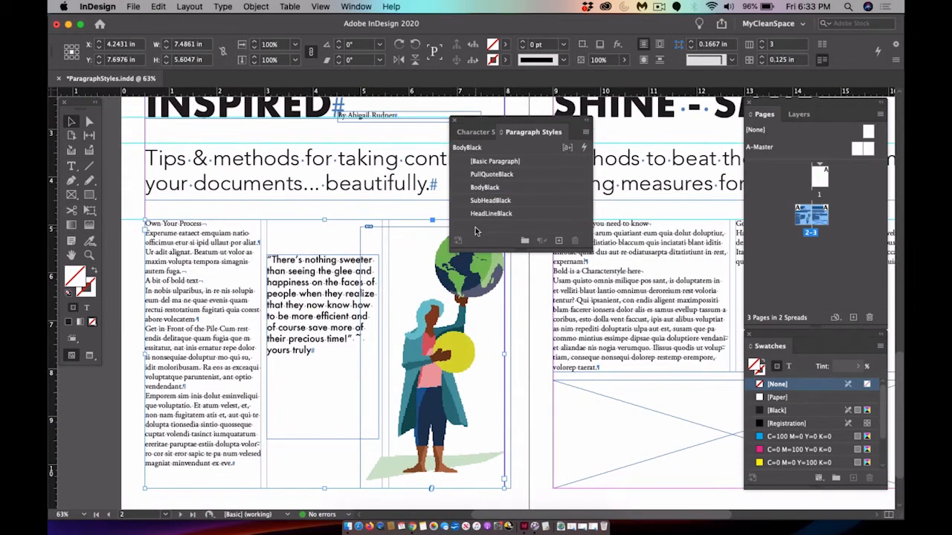
left_click(132, 195)
left_click(492, 191)
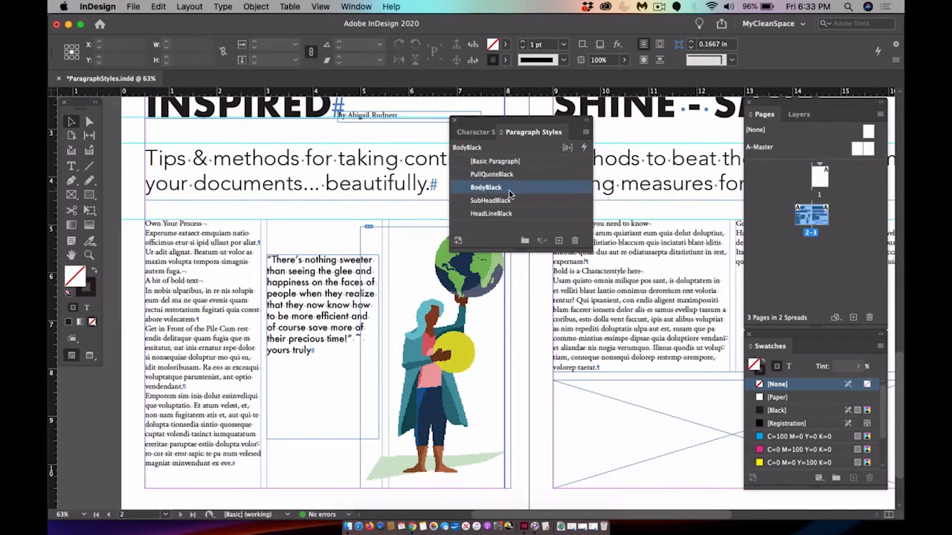
left_click(509, 192)
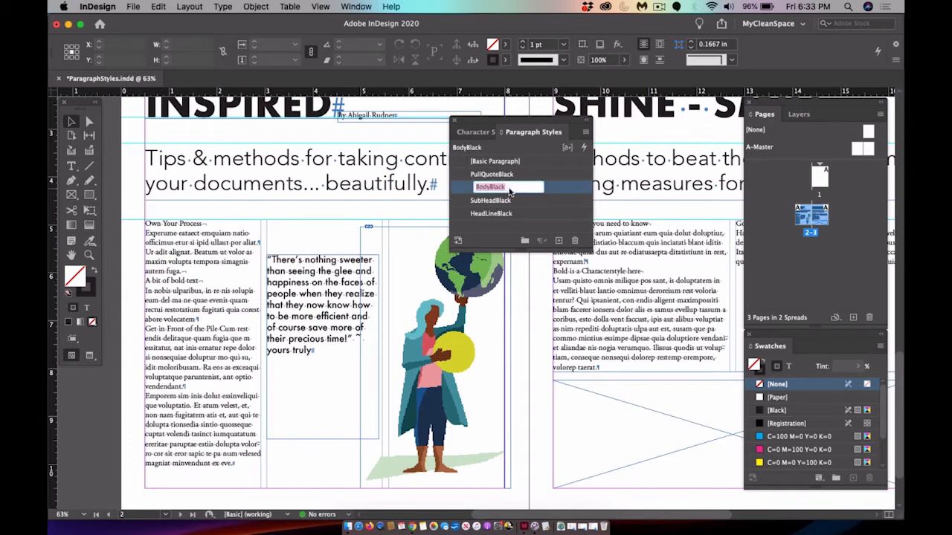
left_click(563, 192)
double_click(562, 193)
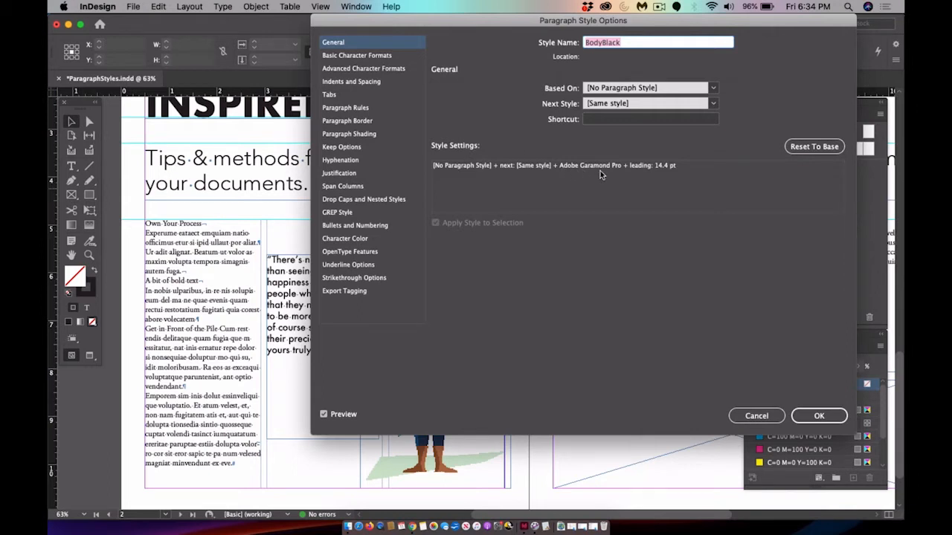
Set the BodyBlack style's font family to Georgia and its leading to 16 pt
left_click(345, 56)
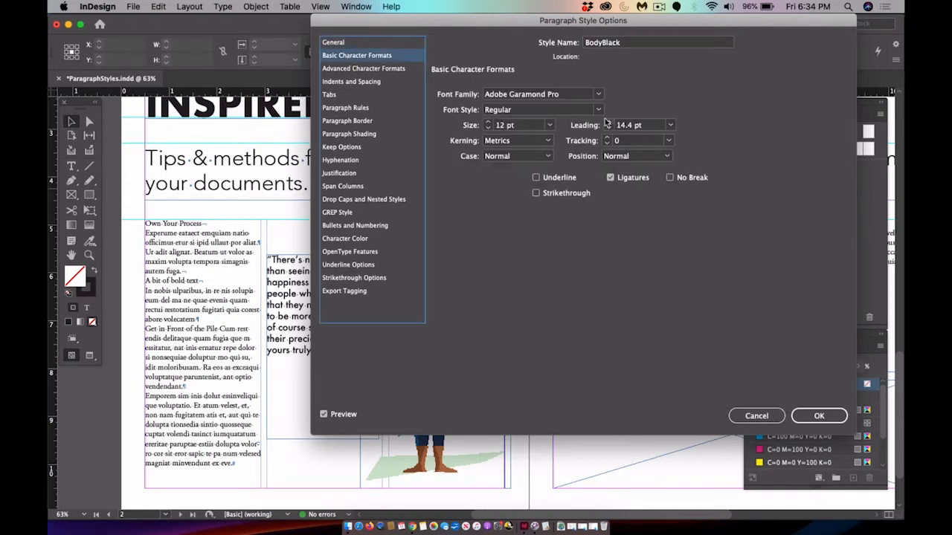
left_click(598, 95)
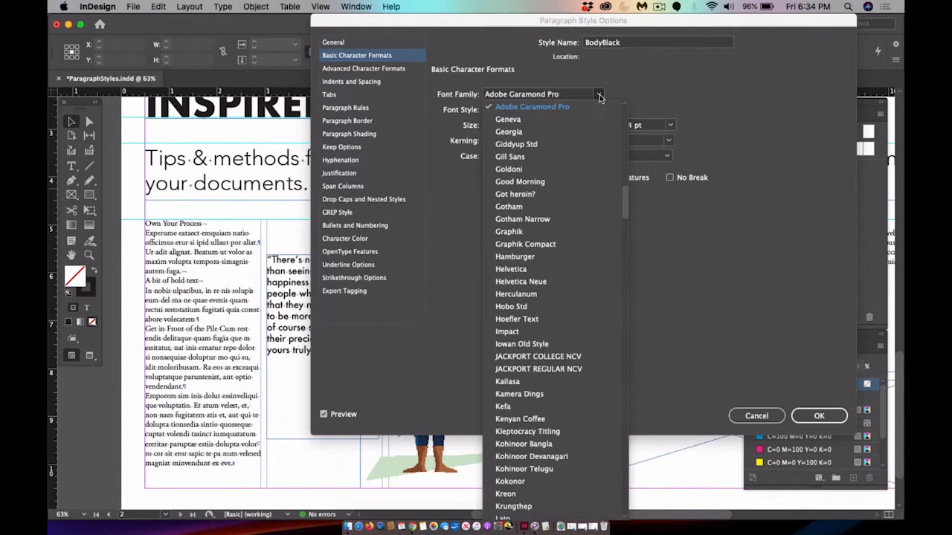
left_click(545, 132)
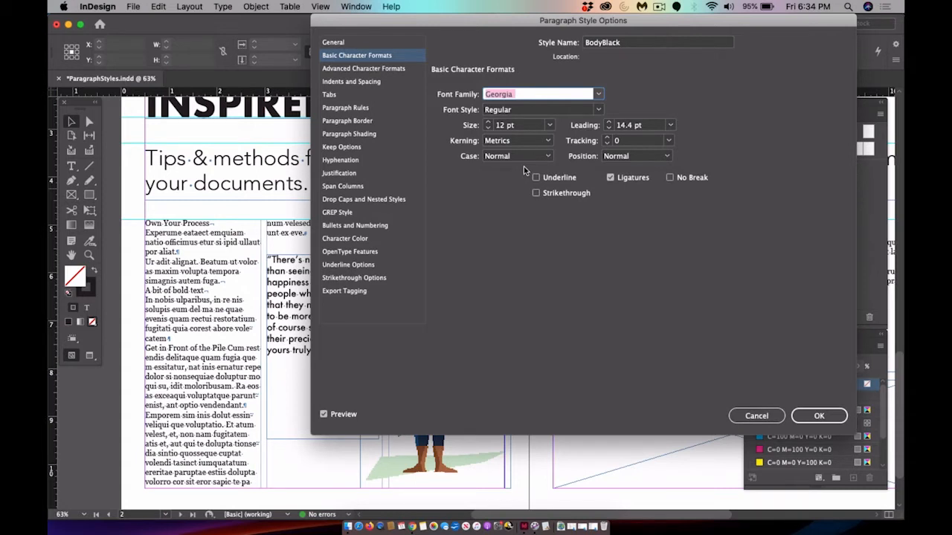
left_click(608, 128)
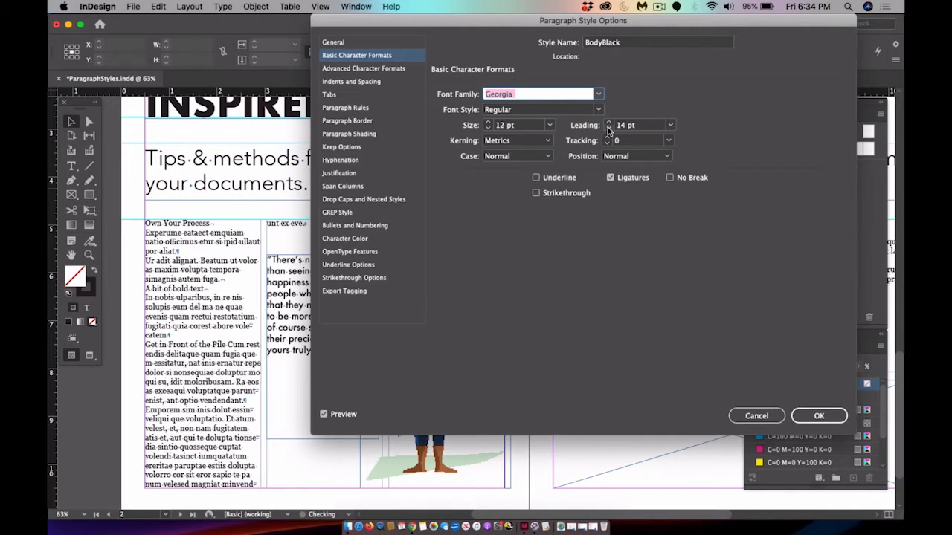
left_click(609, 122)
left_click(609, 122)
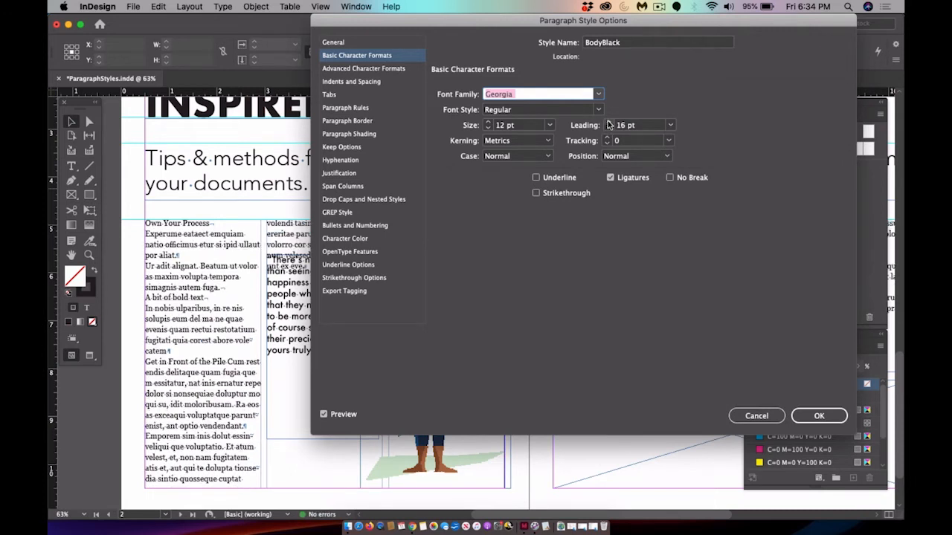
left_click(608, 122)
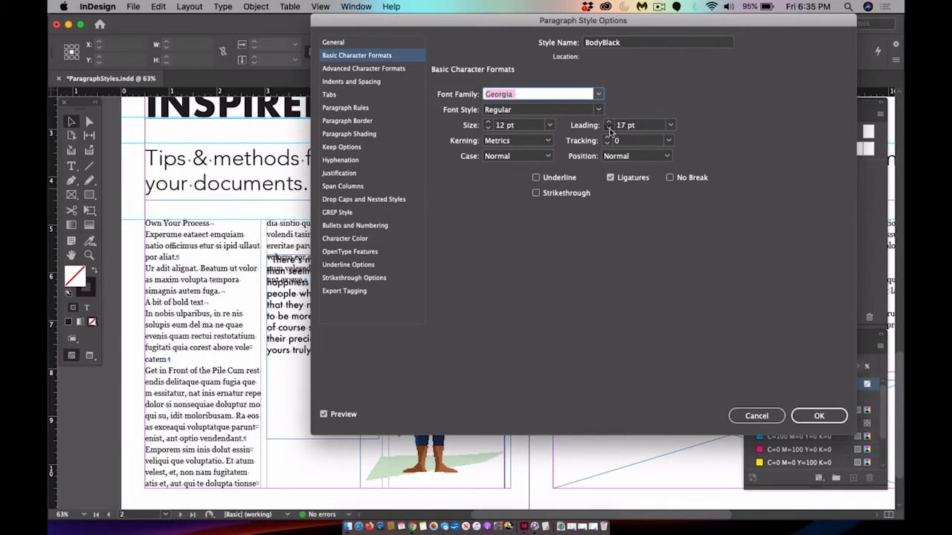
left_click(609, 130)
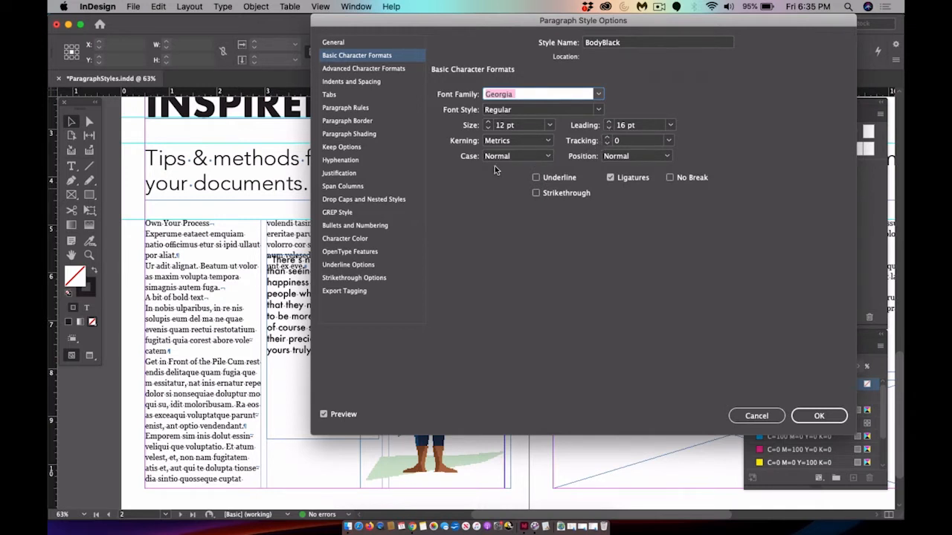
Set the BodyBlack style's space after paragraphs to 0.125 in
left_click(376, 83)
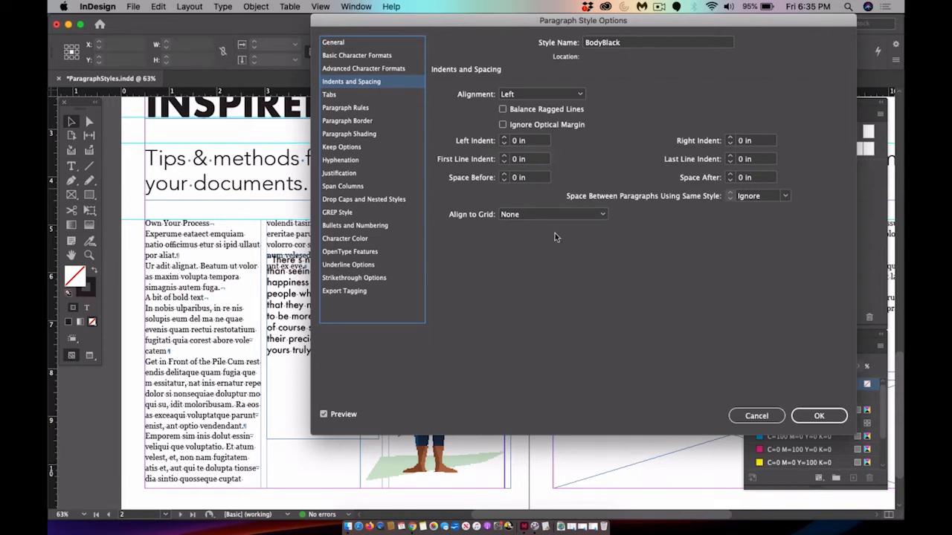
left_click(729, 175)
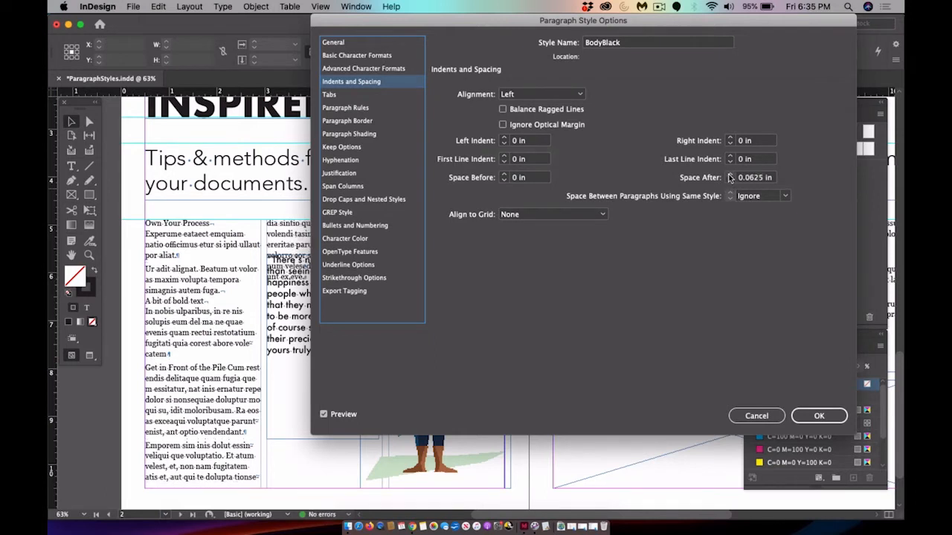
left_click(729, 174)
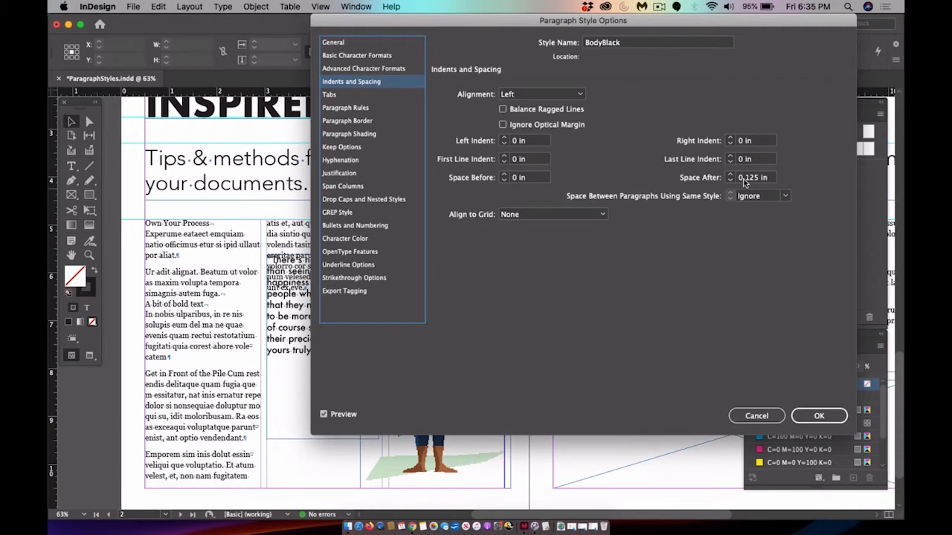
Apply the BodyBlack style changes and review the reformatted body text in both articles
left_click(815, 418)
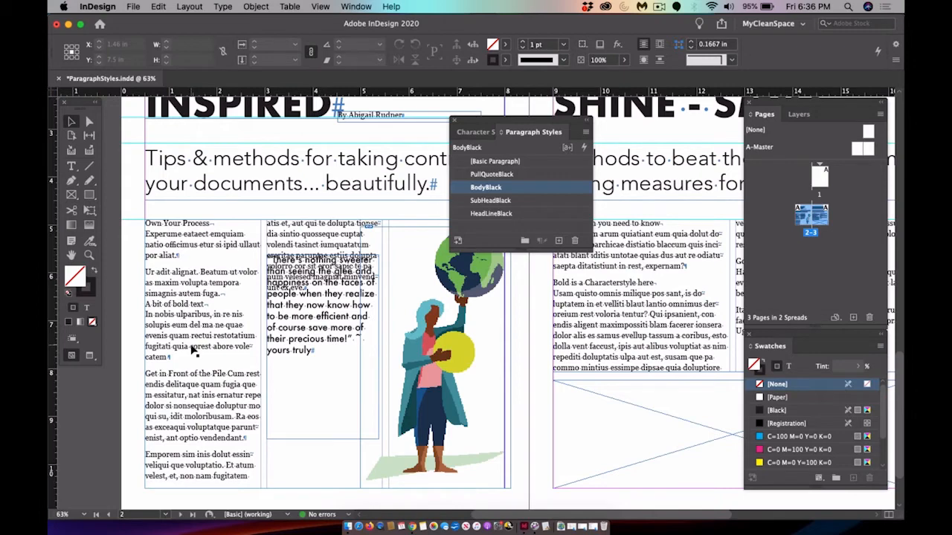
scroll(566, 318, "right", 5)
scroll(566, 318, "up", 2)
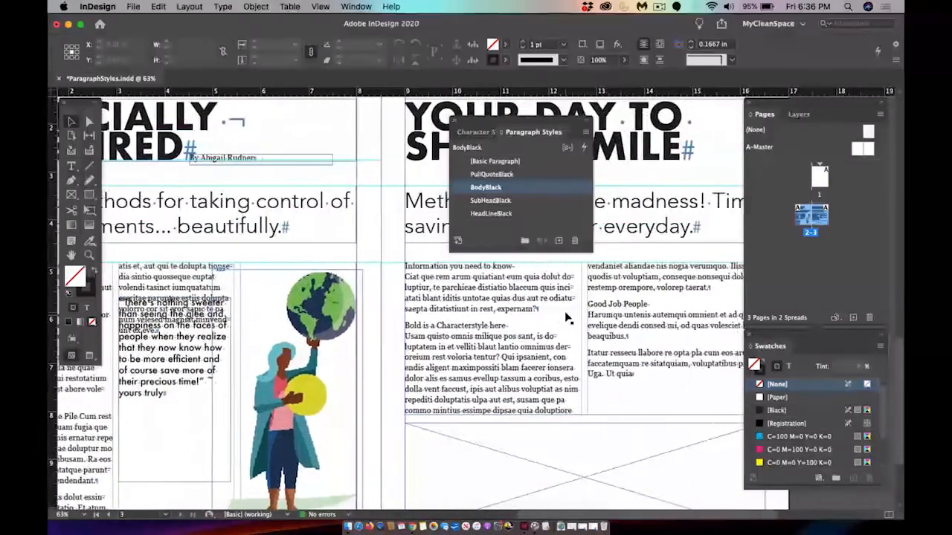
scroll(567, 319, "down", 3)
scroll(566, 318, "left", 5)
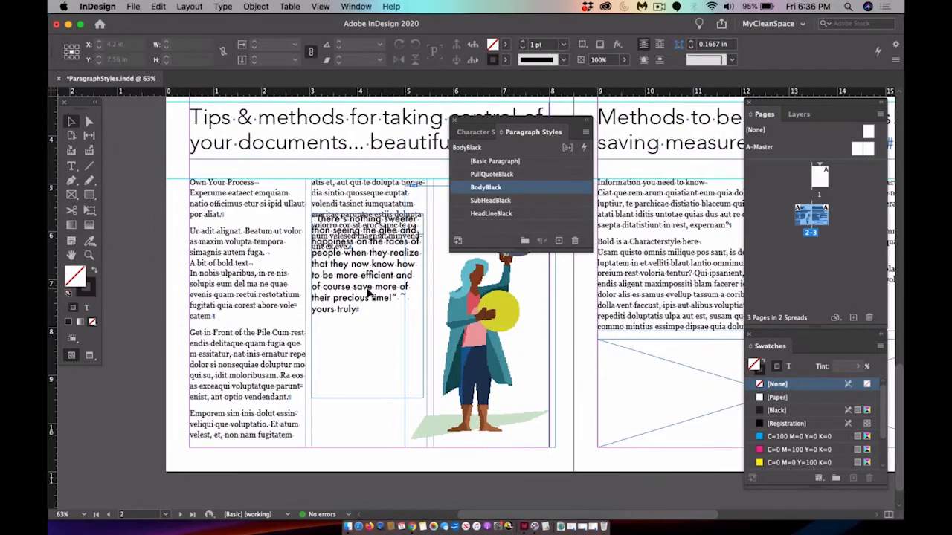
Move the pull quote frame below the body text in the second column and widen it to about 2.41 in
left_click(368, 294)
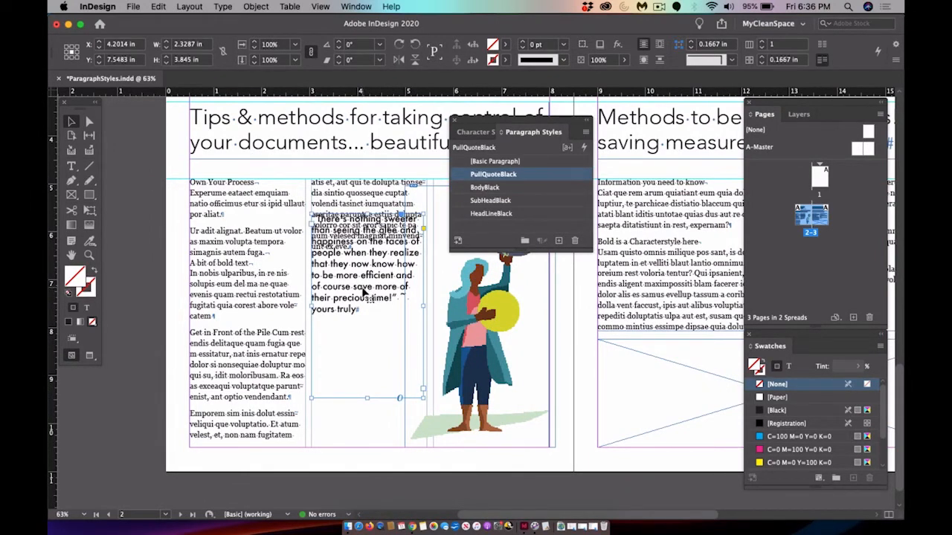
left_click_drag(366, 296, 364, 345)
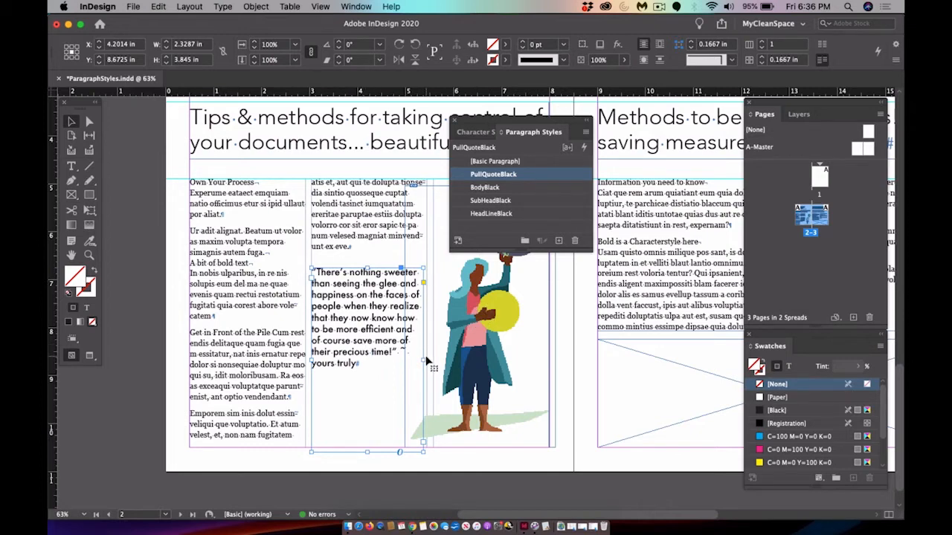
left_click_drag(427, 360, 428, 362)
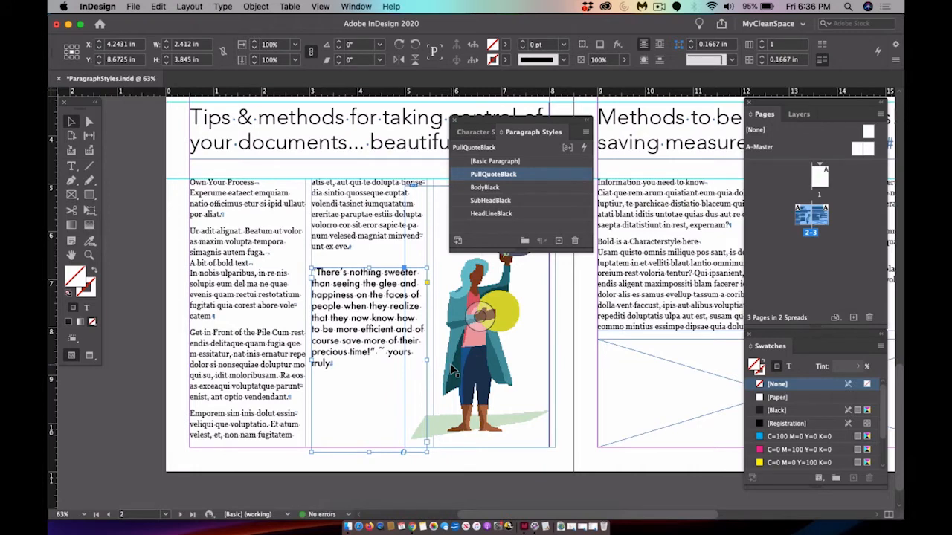
left_click(137, 300)
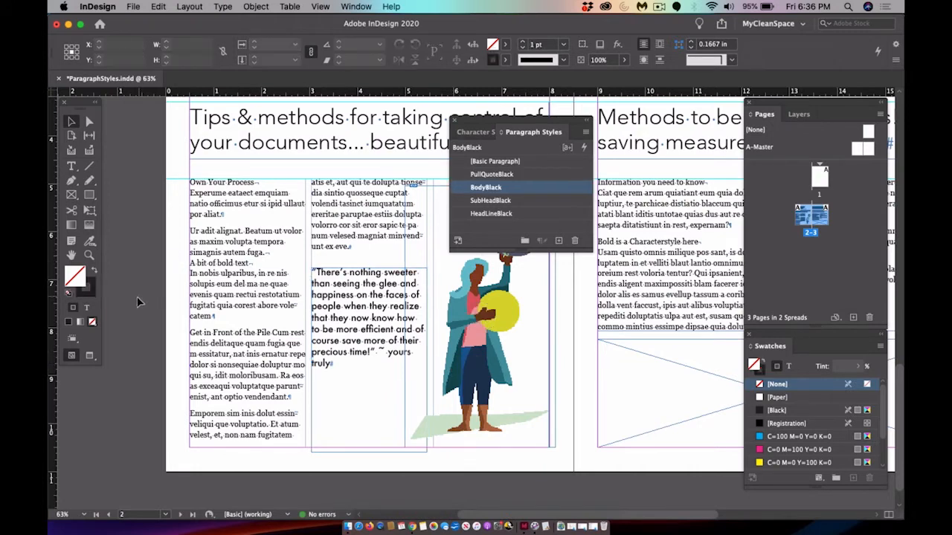
Set the column gutter of the page 2 body text frame to 0.1875 in and preview the page without guides
left_click(89, 357)
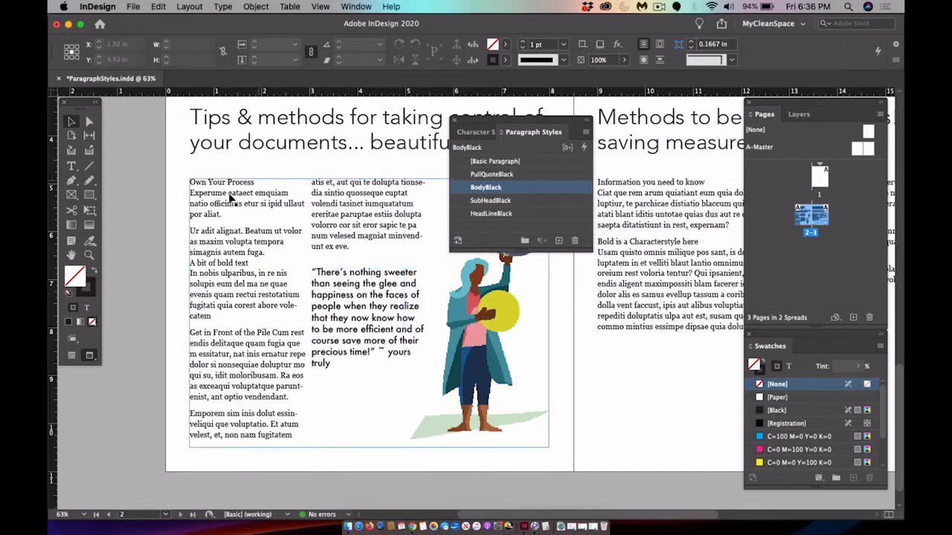
left_click(72, 356)
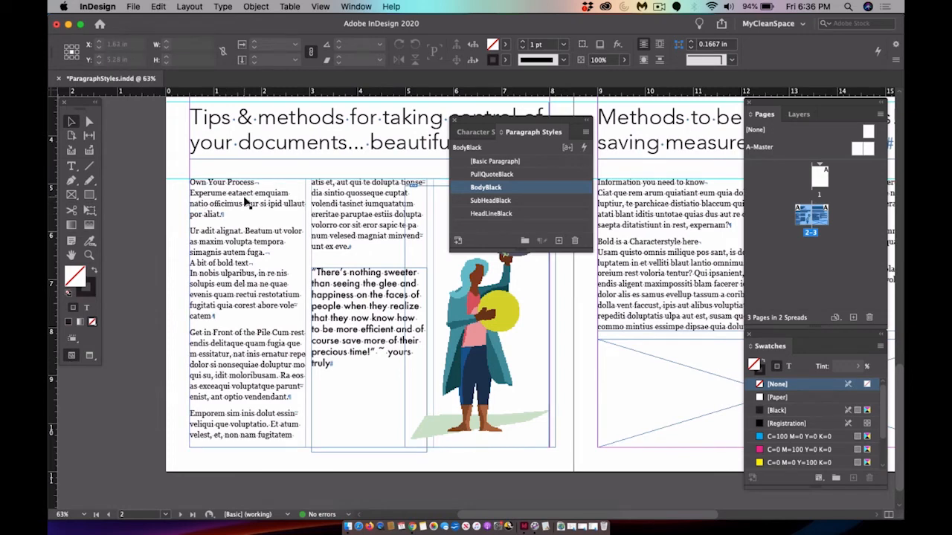
left_click(247, 205)
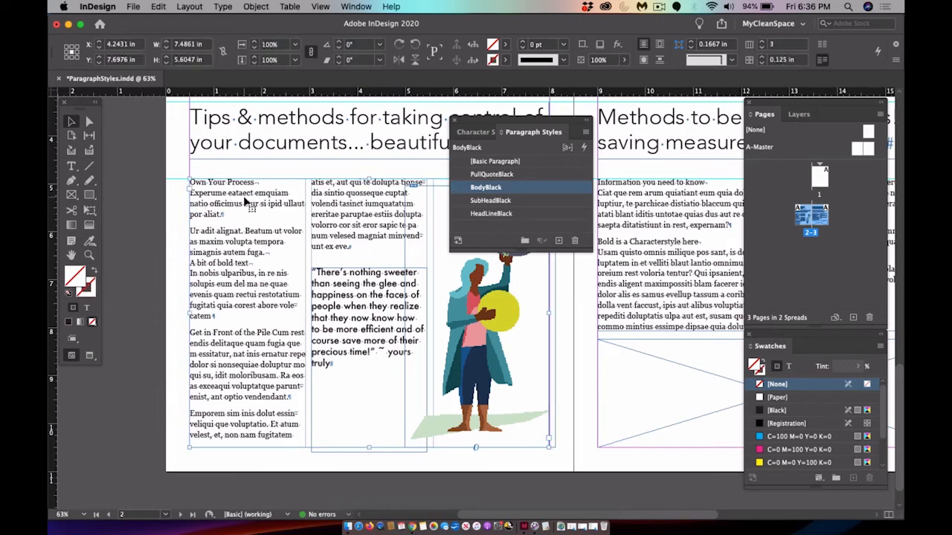
left_click(254, 6)
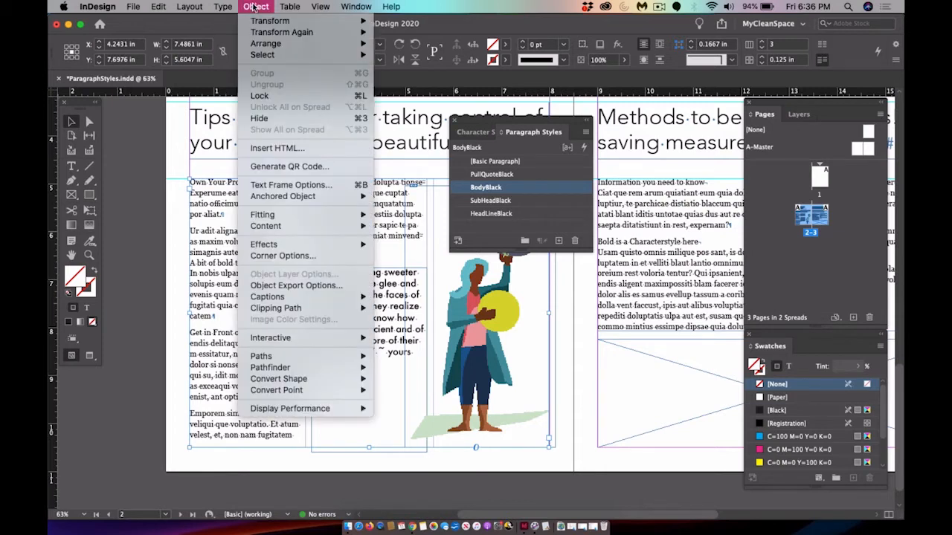
left_click(279, 186)
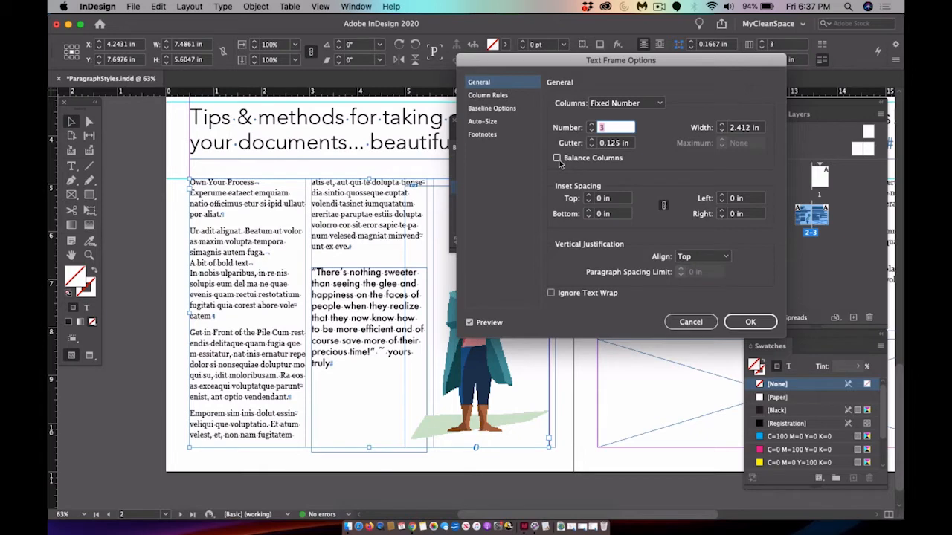
left_click(592, 140)
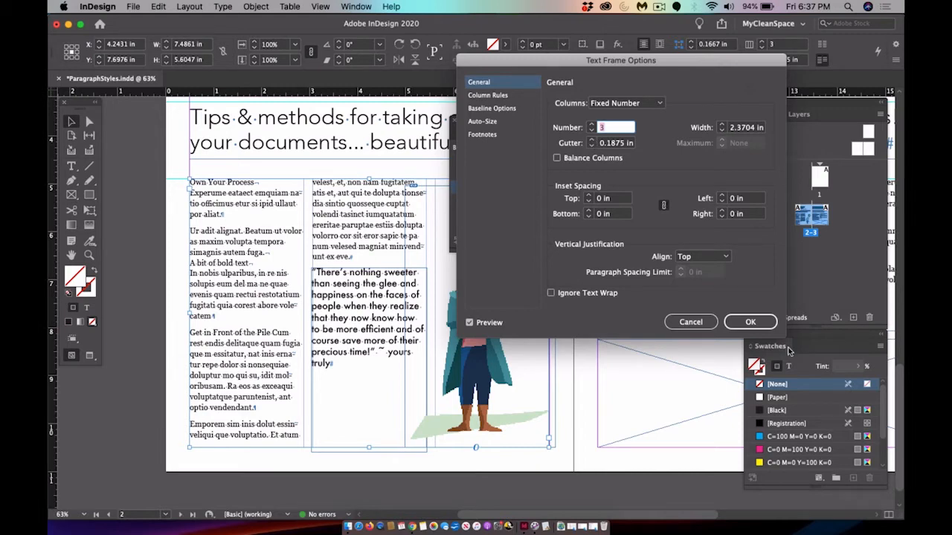
left_click(751, 322)
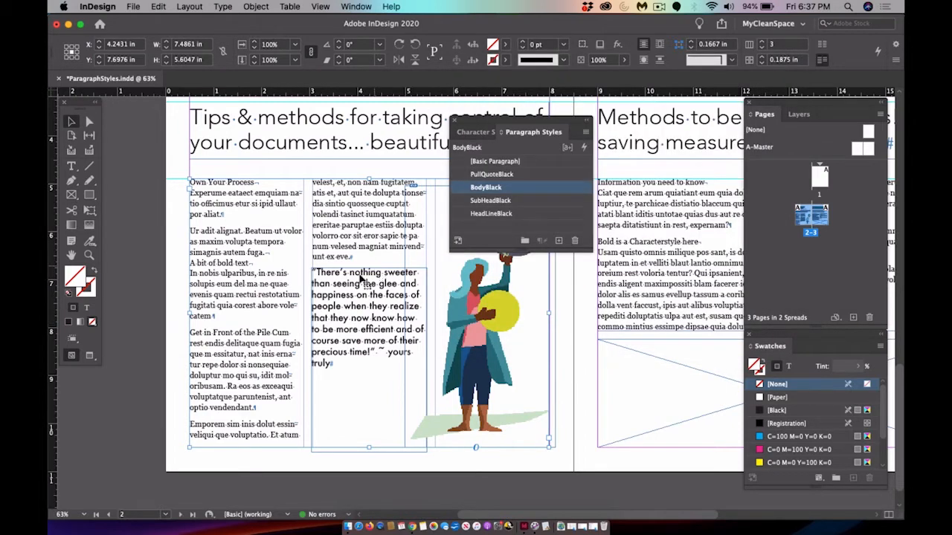
left_click(90, 356)
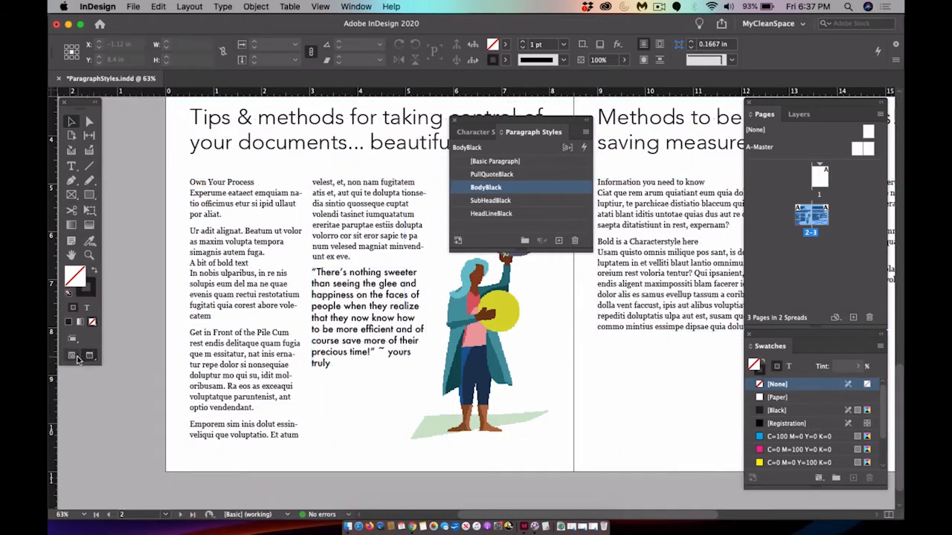
left_click(72, 356)
left_click(339, 249)
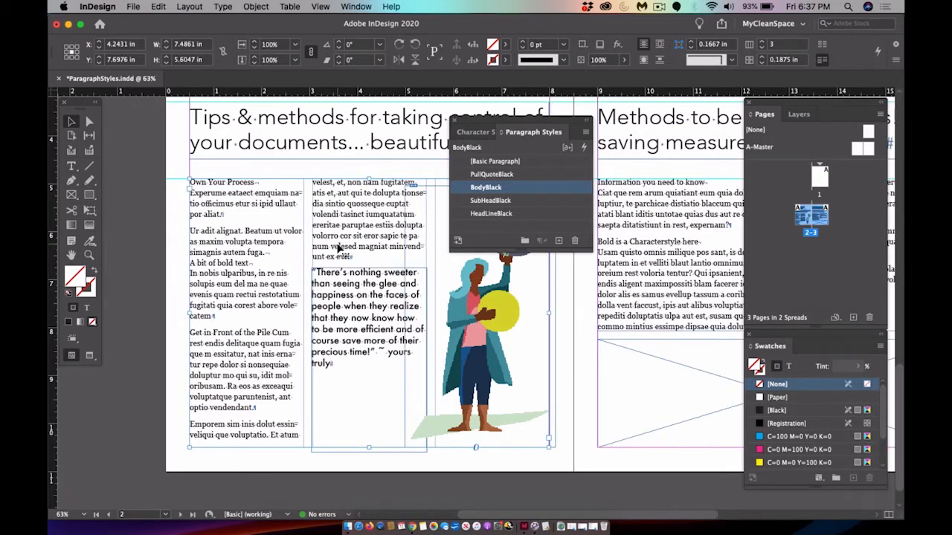
key("Right")
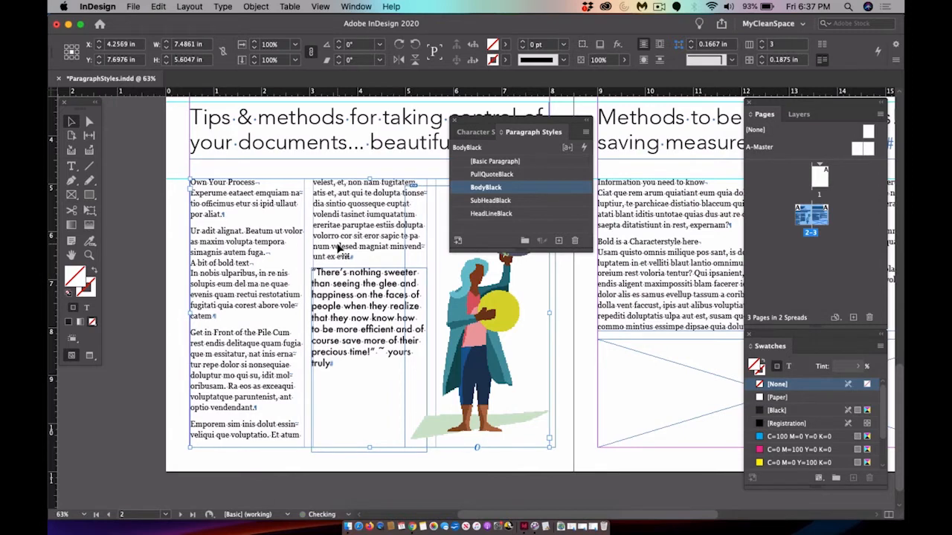
key("Left")
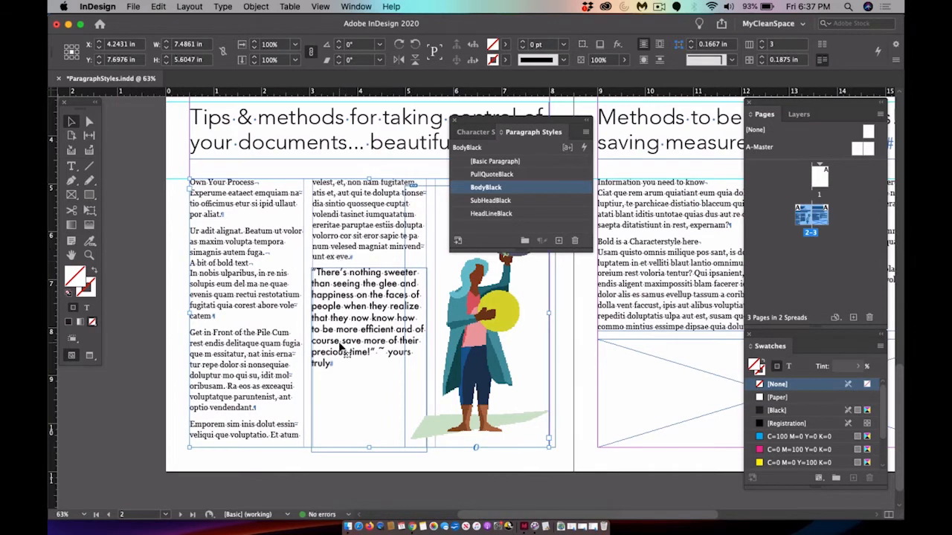
key("Right")
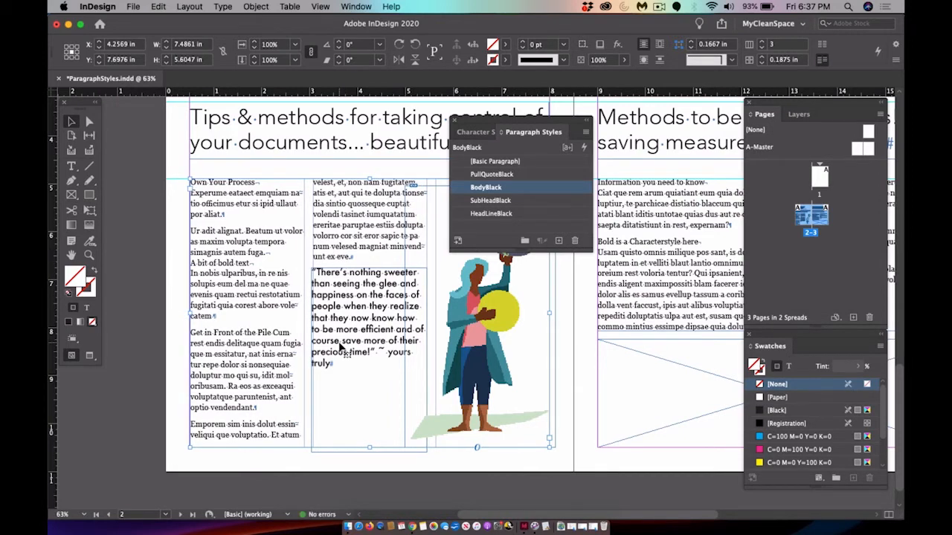
key("Left")
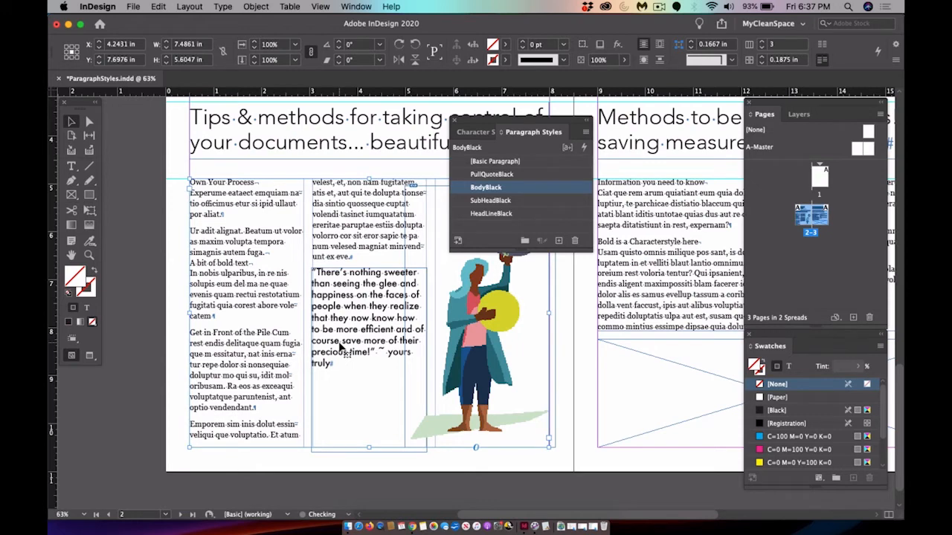
Nudge the pull quote frame to the second column's edge, resize it to about 2.36 × 2.26 in, and preview the page
left_click(410, 451)
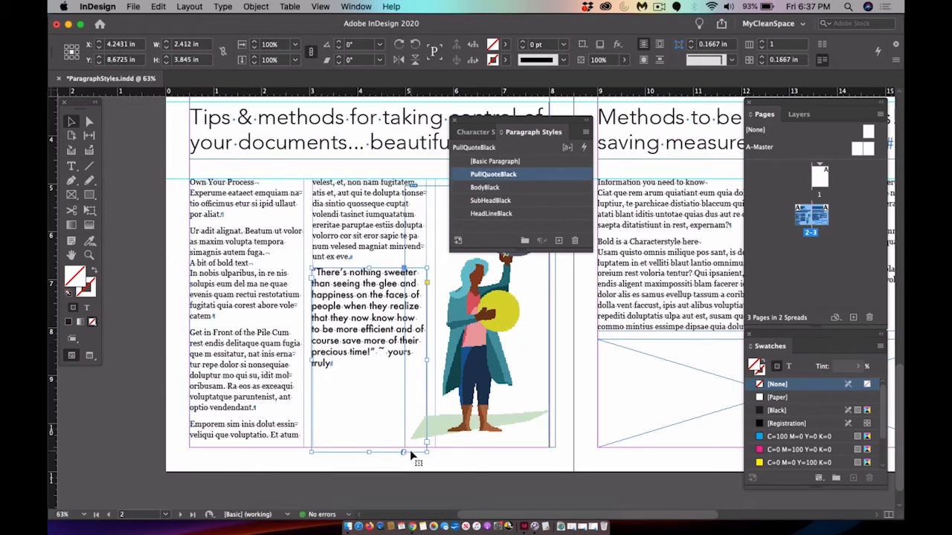
key("Right")
key("Right")
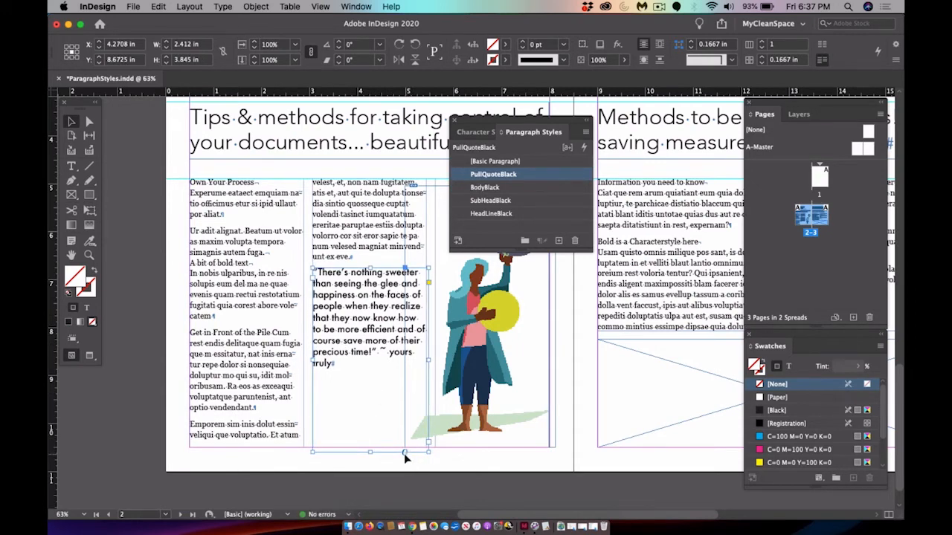
left_click_drag(370, 452, 377, 377)
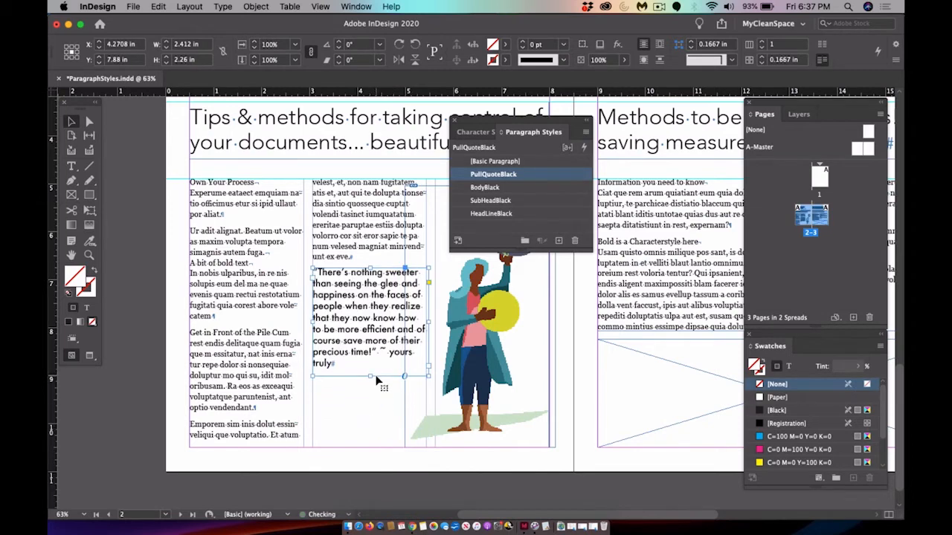
left_click_drag(429, 321, 426, 321)
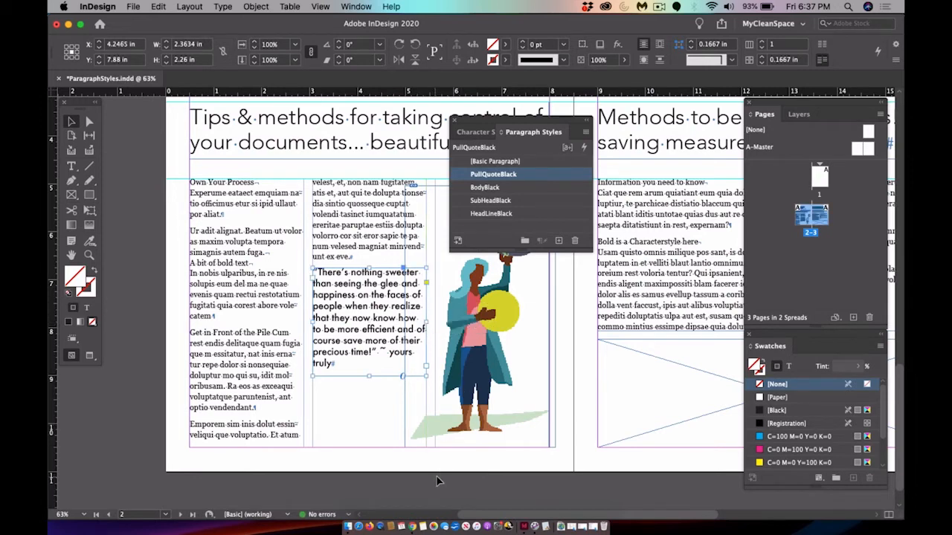
left_click(450, 485)
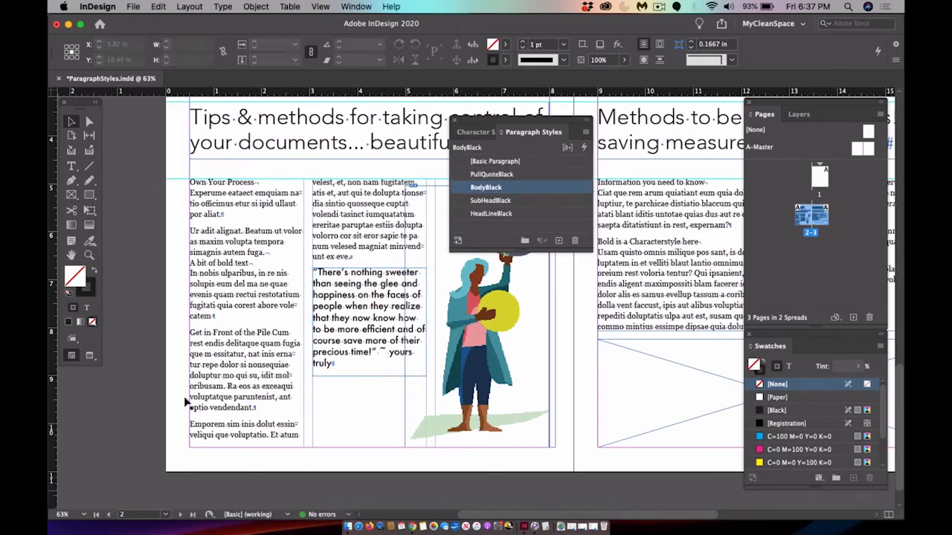
left_click(90, 357)
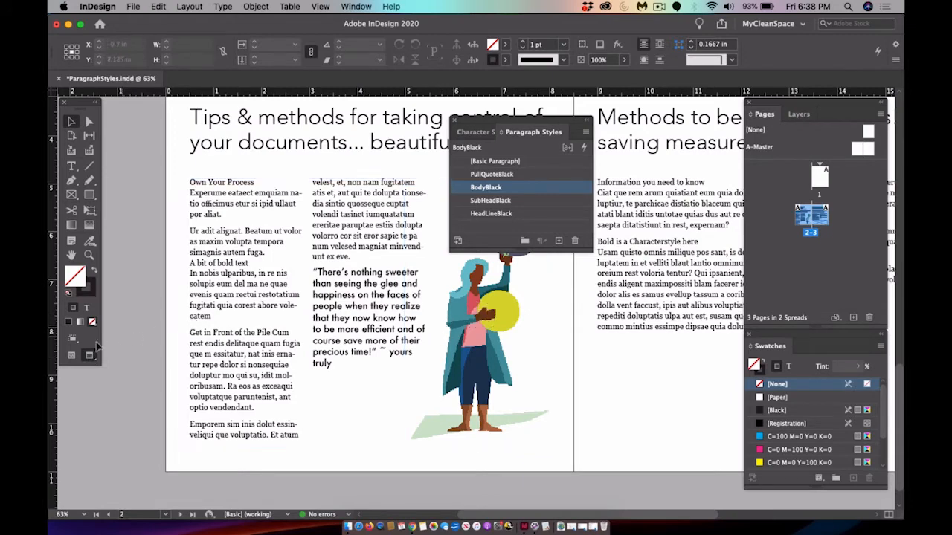
left_click(72, 357)
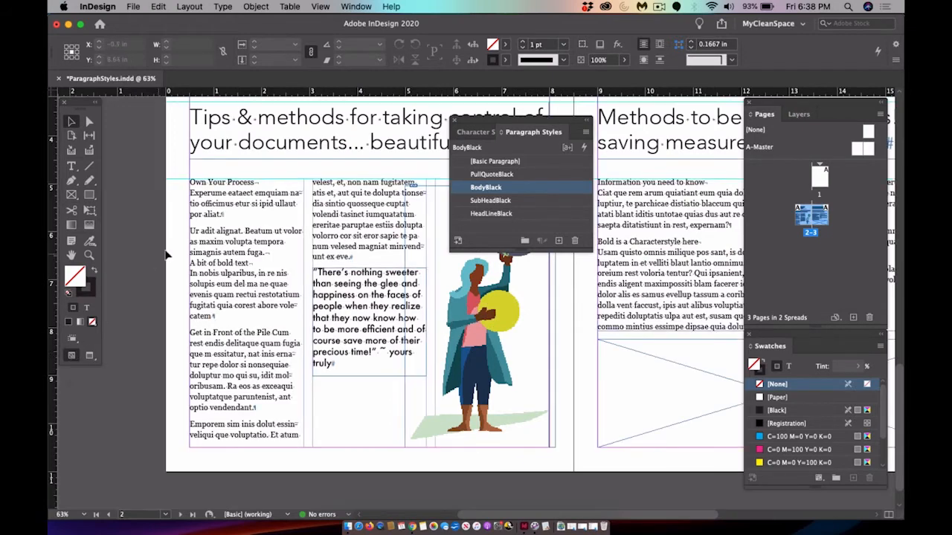
Set the column gutter of the page 2 body text frame to 0.25 in
left_click(225, 235)
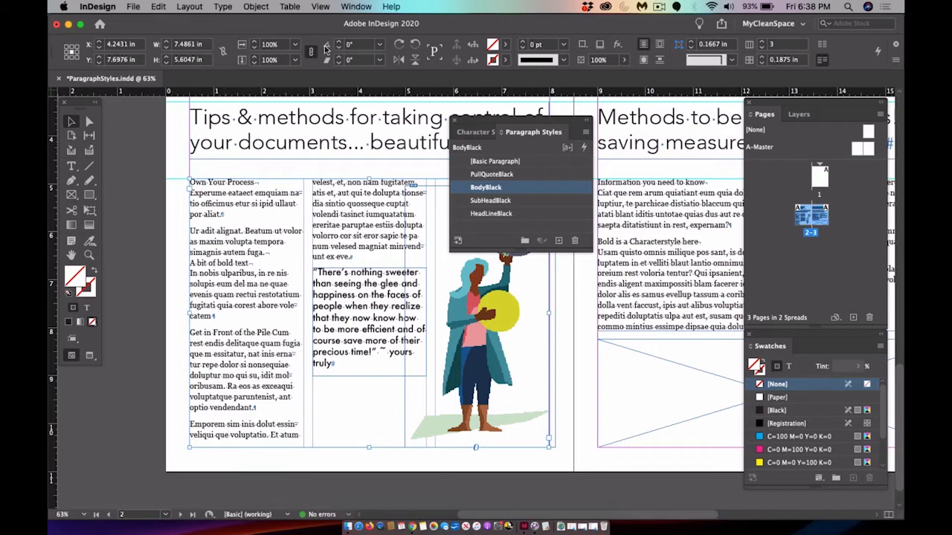
left_click(256, 6)
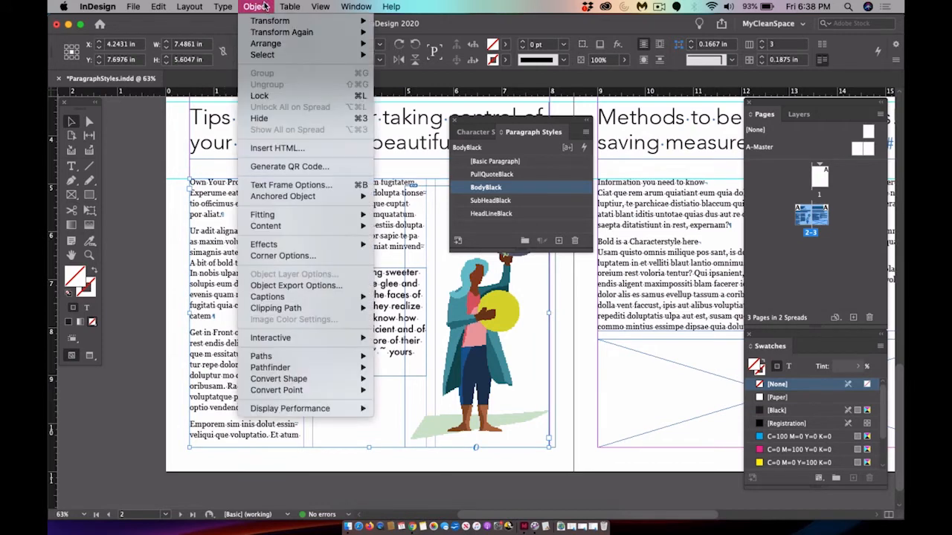
left_click(273, 186)
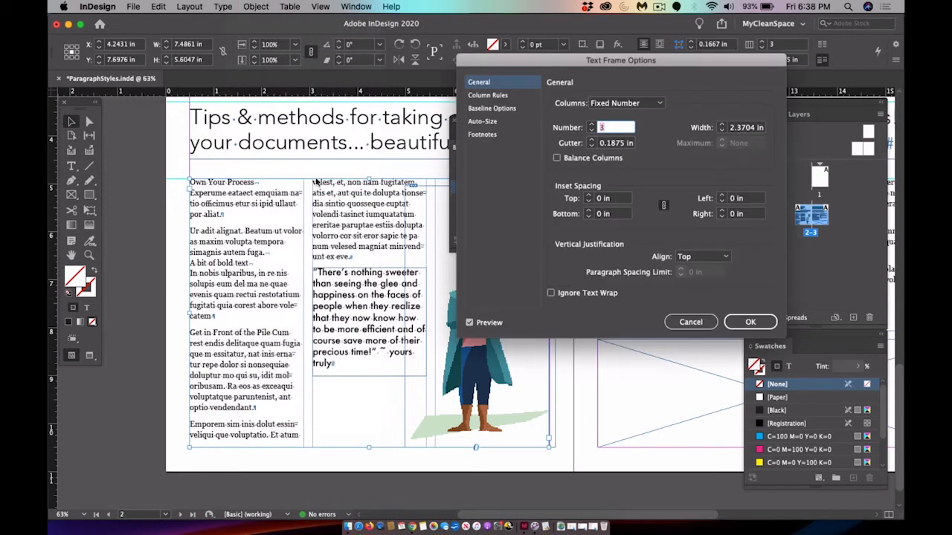
left_click(592, 140)
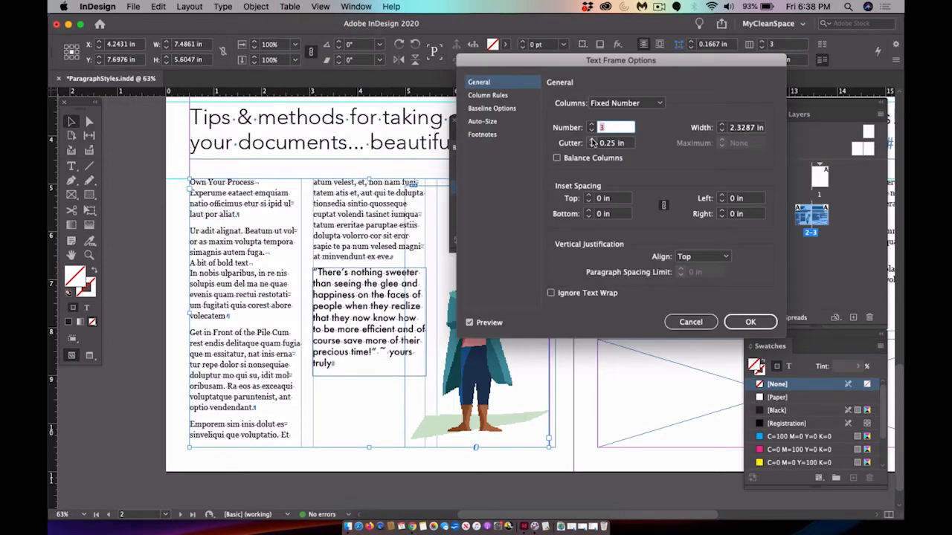
left_click(752, 321)
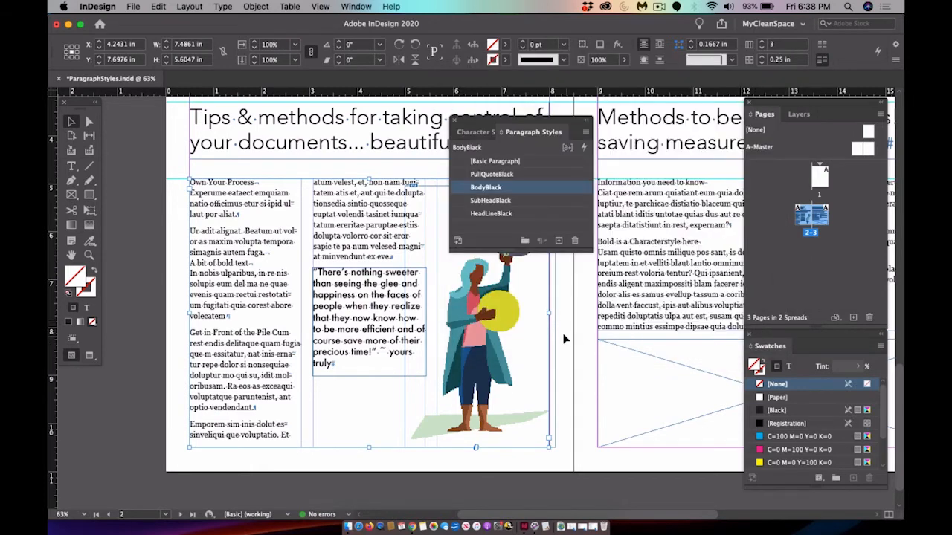
Move the pull quote frame down about 0.25 in, align it with the second column, and narrow it to about 2.33 in
left_click_drag(362, 319, 363, 330)
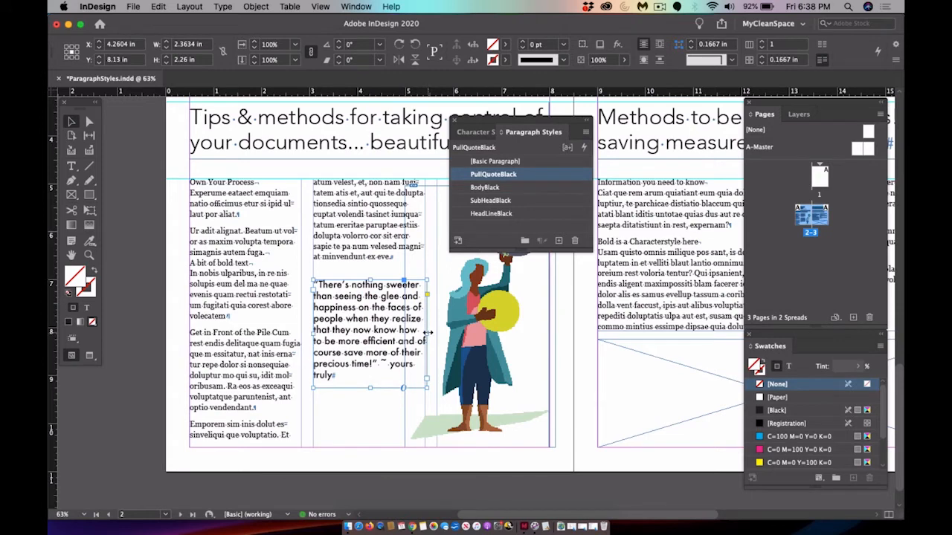
mouse_move(429, 334)
left_mouse_down()
mouse_move(414, 334)
mouse_move(424, 335)
left_mouse_up()
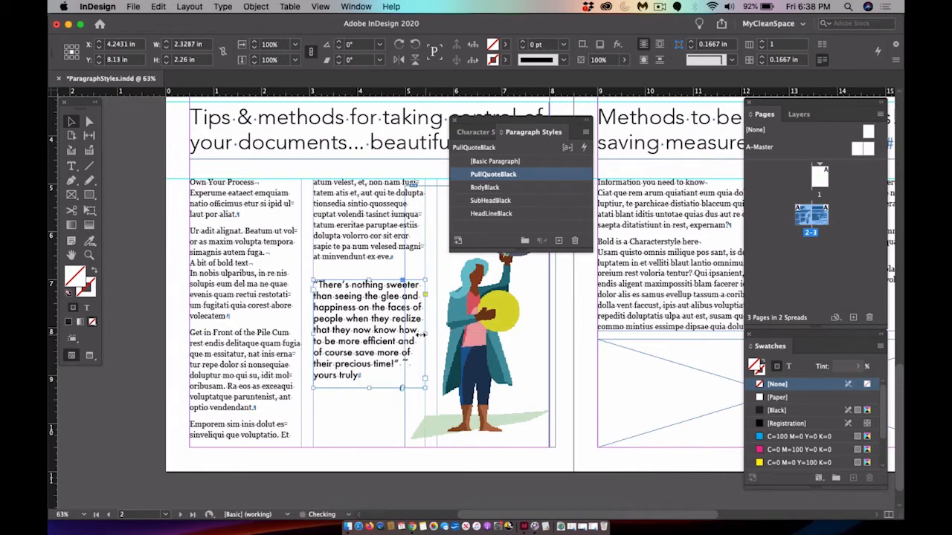
left_click(154, 300)
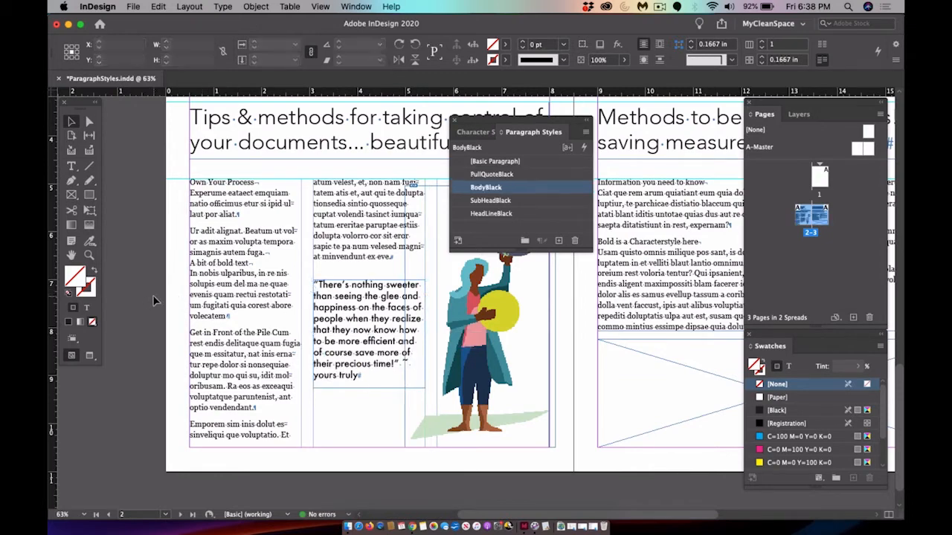
Preview the spread without guides and set the PullQuoteBlack paragraph style's leading to 19 pt with live preview on
left_click(89, 356)
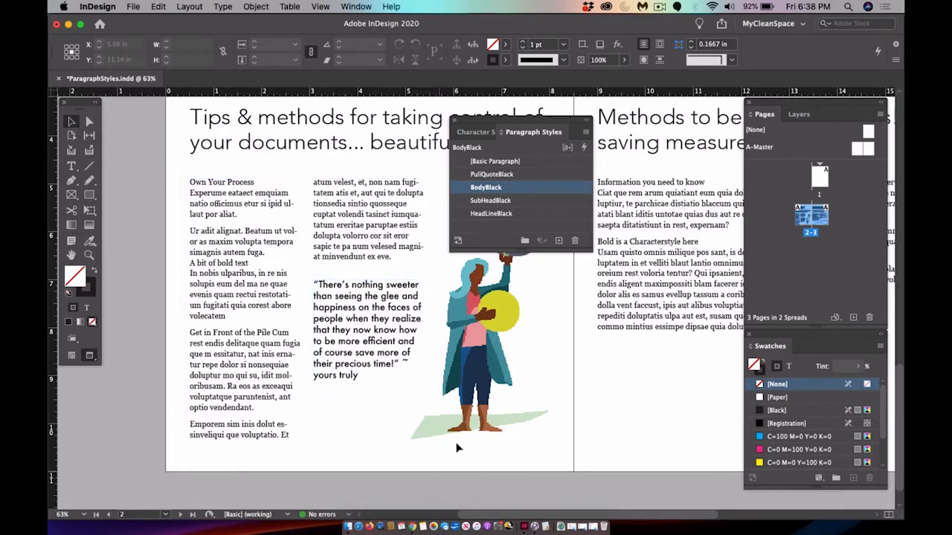
left_click(530, 175)
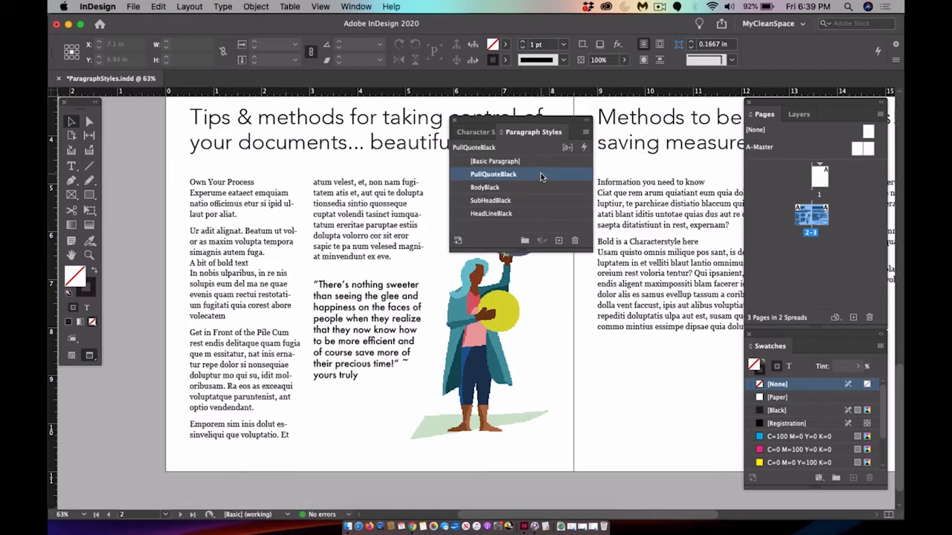
left_click(540, 176)
double_click(569, 177)
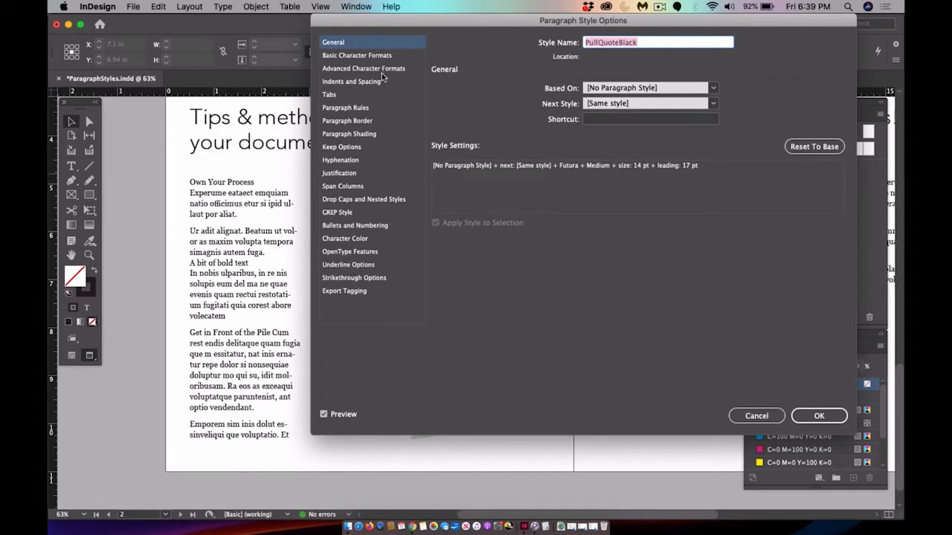
left_click(380, 56)
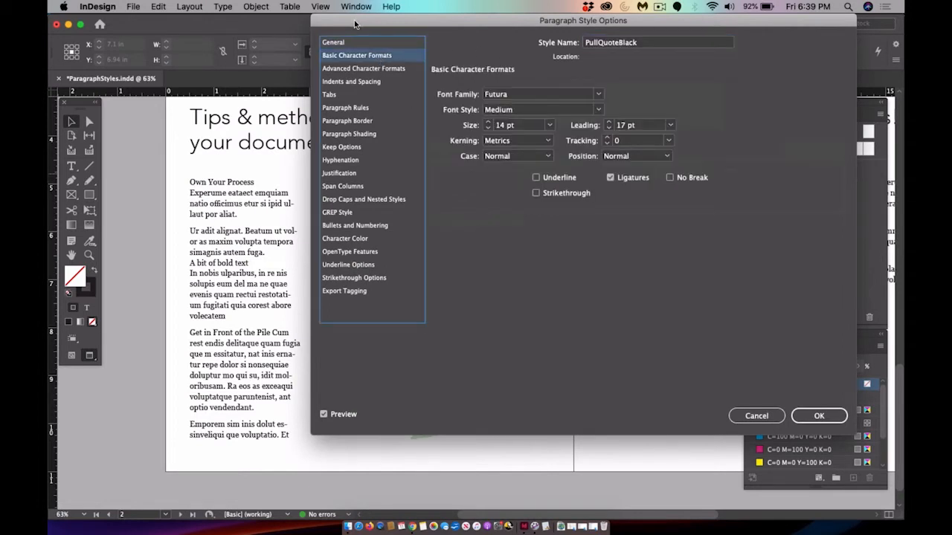
left_click_drag(357, 26, 516, 26)
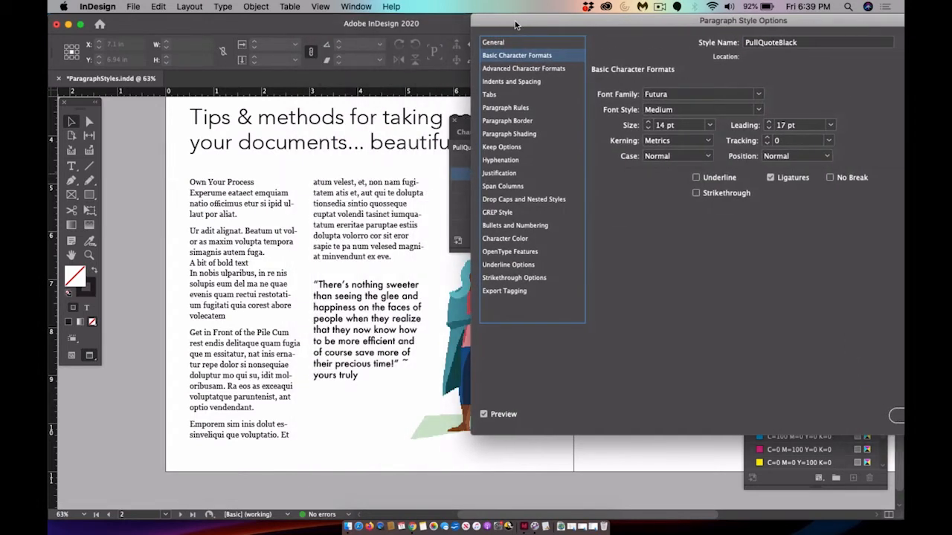
left_click(769, 122)
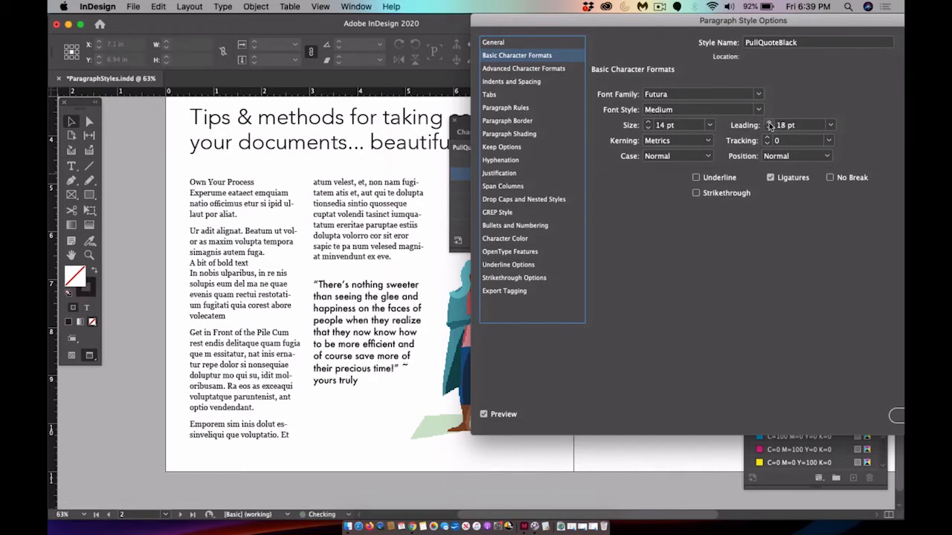
left_click(770, 123)
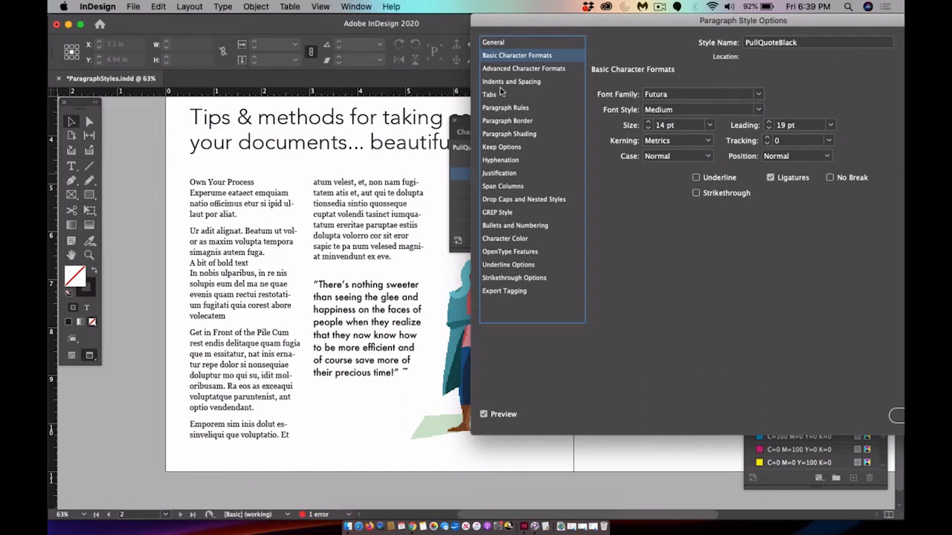
Turn off hyphenation in the PullQuoteBlack paragraph style and apply the style changes
left_click(501, 162)
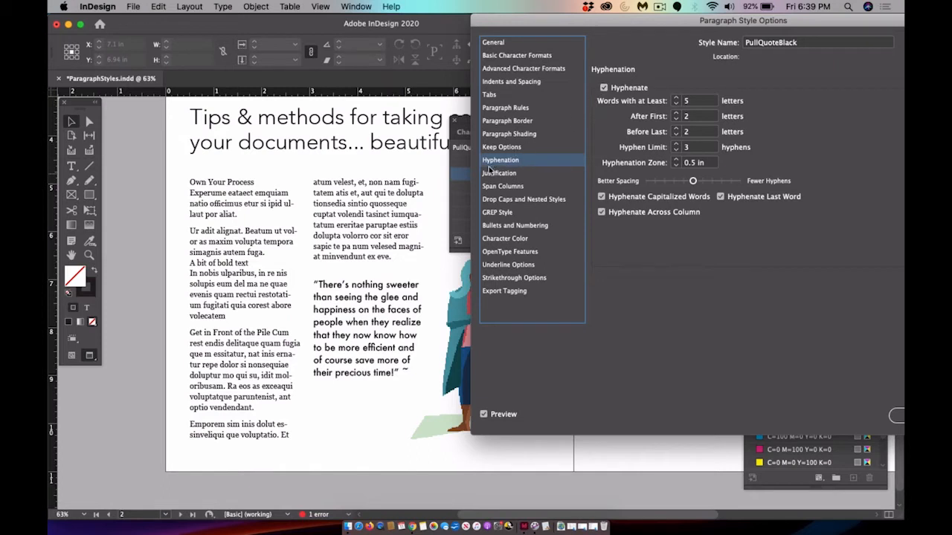
left_click(603, 89)
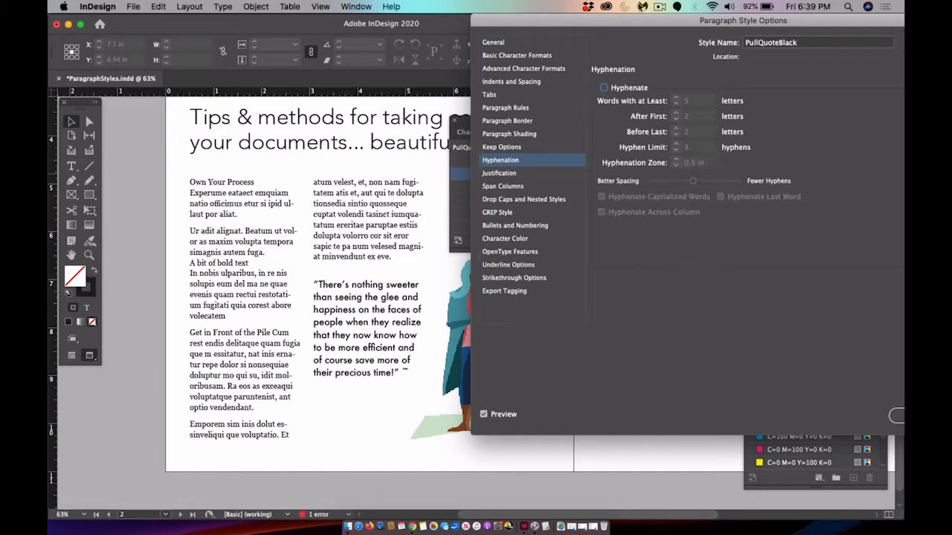
left_click_drag(595, 20, 485, 20)
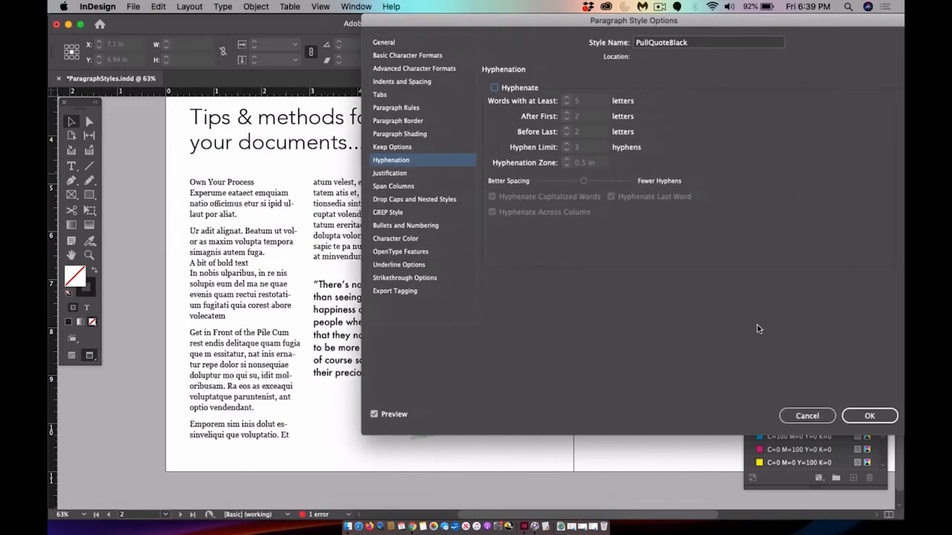
left_click(869, 416)
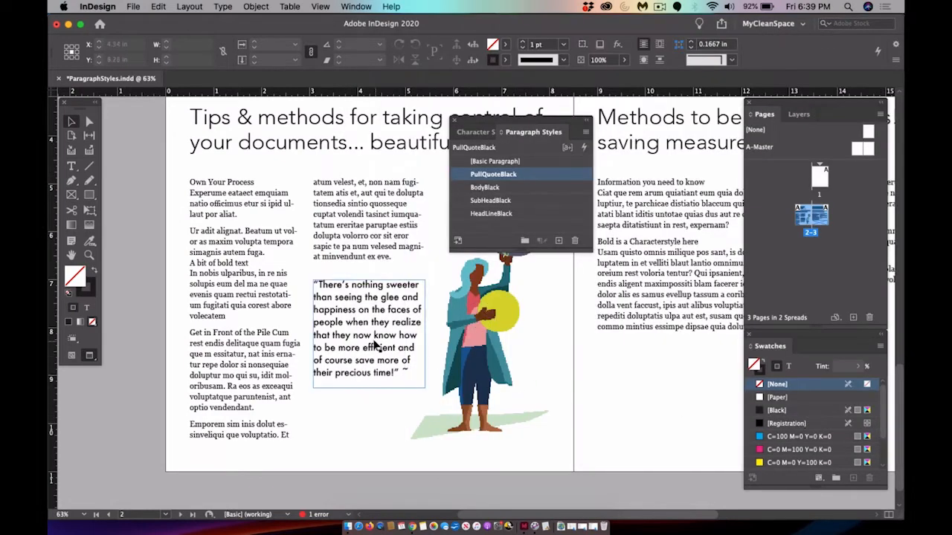
Lengthen the pull quote frame downward to about 2.68 in high and put "~ yours truly" on its own line, selecting the tilde
left_click(381, 351)
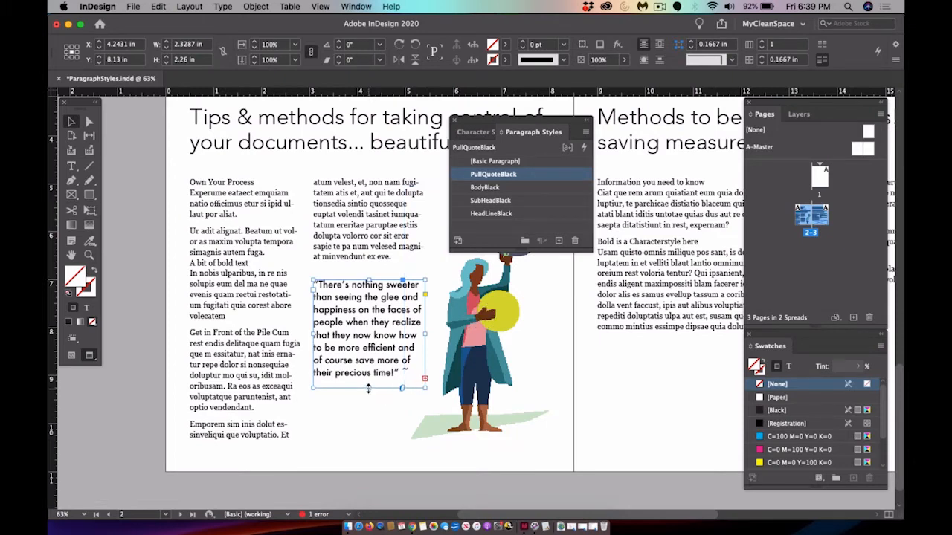
left_click_drag(368, 388, 368, 408)
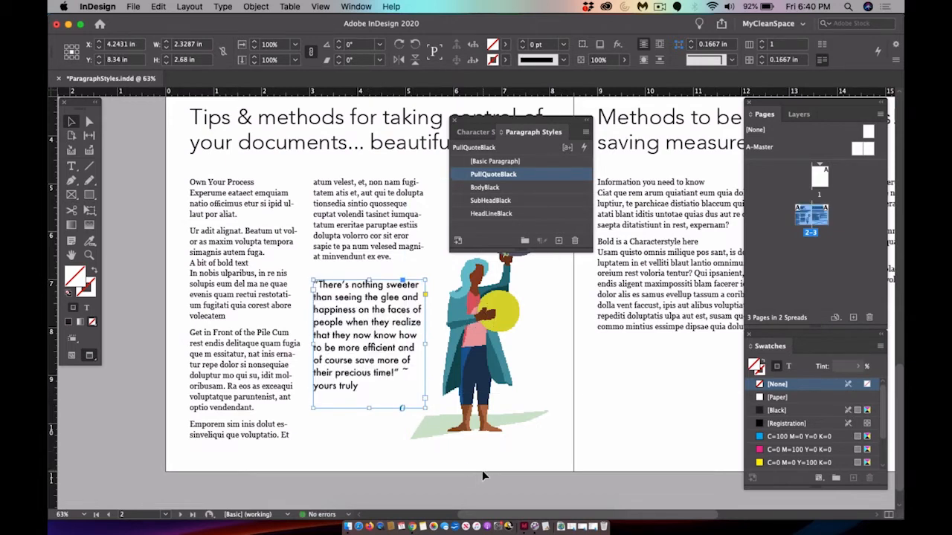
double_click(403, 374)
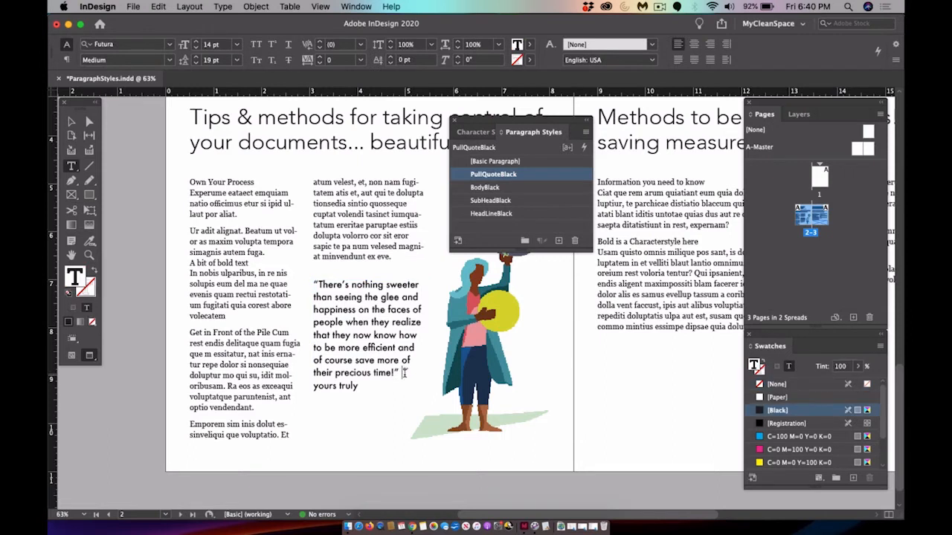
type("~")
key("Return")
left_click_drag(315, 384, 321, 385)
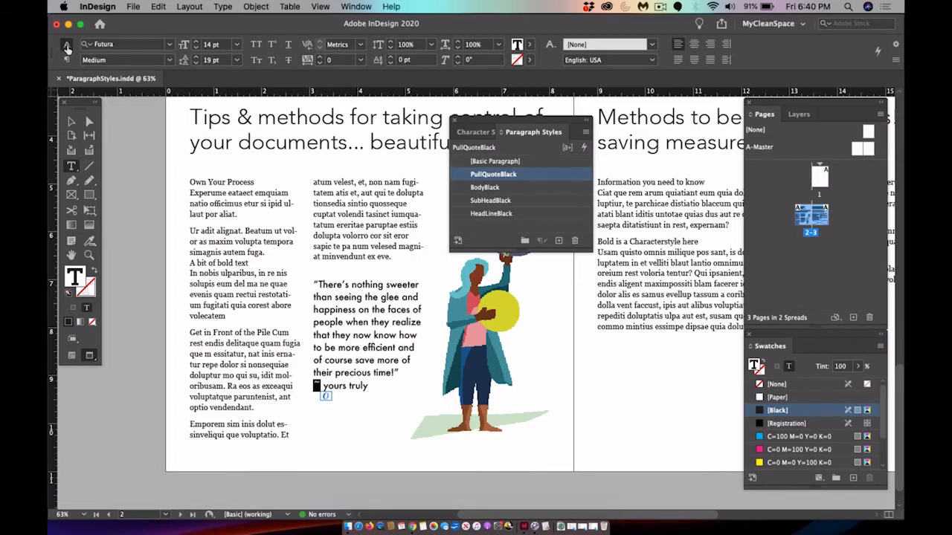
left_click(355, 7)
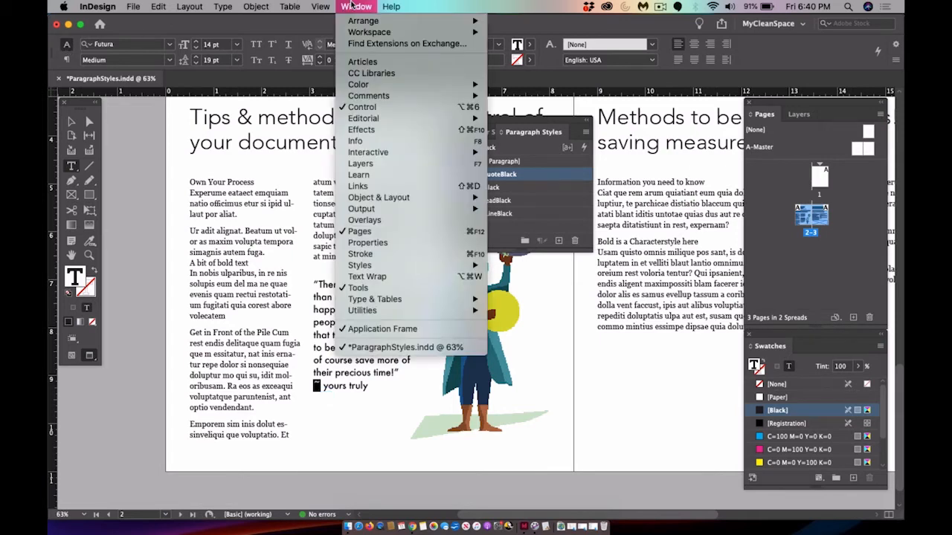
left_click(369, 108)
left_click(355, 6)
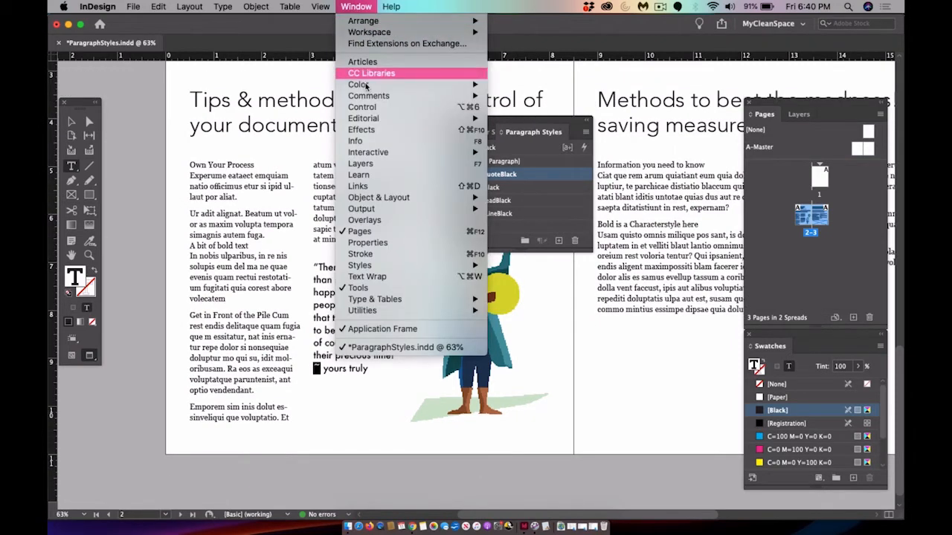
left_click(364, 106)
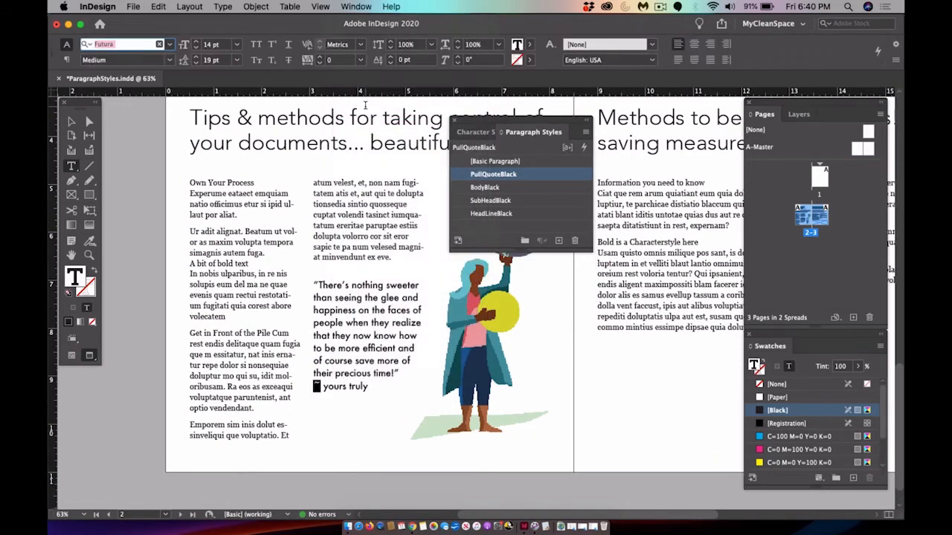
left_click(67, 59)
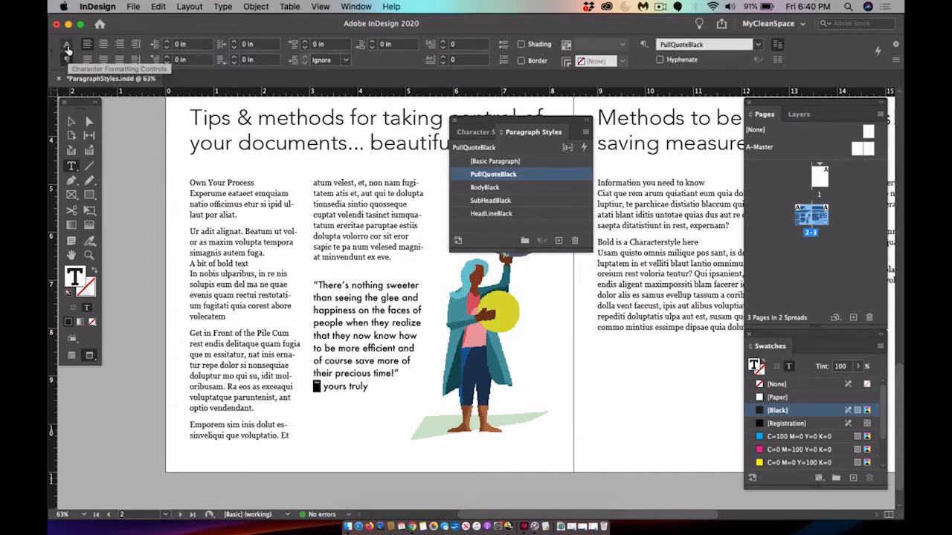
left_click(67, 45)
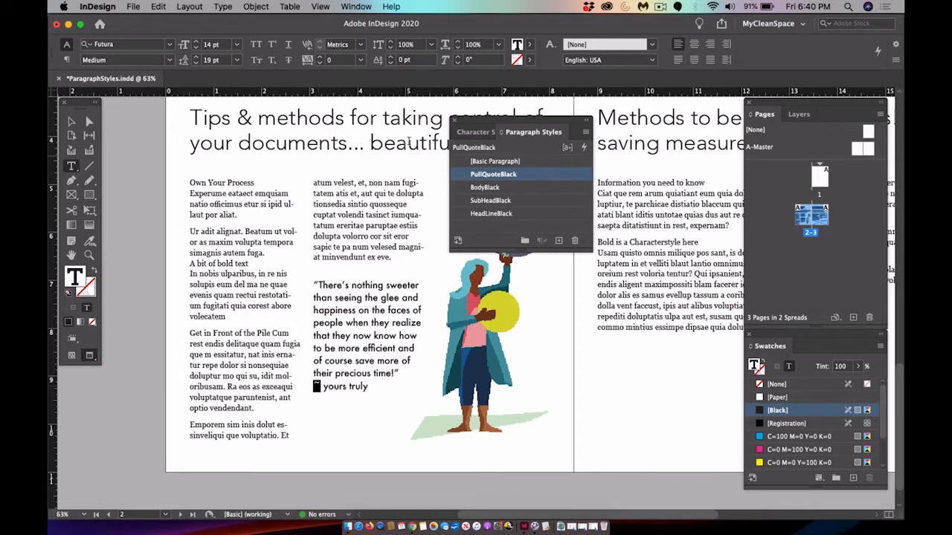
Set the baseline shift of the selected tilde before "yours truly" to -6 pt and deselect everything
left_click(391, 62)
left_click(391, 62)
left_click(391, 62)
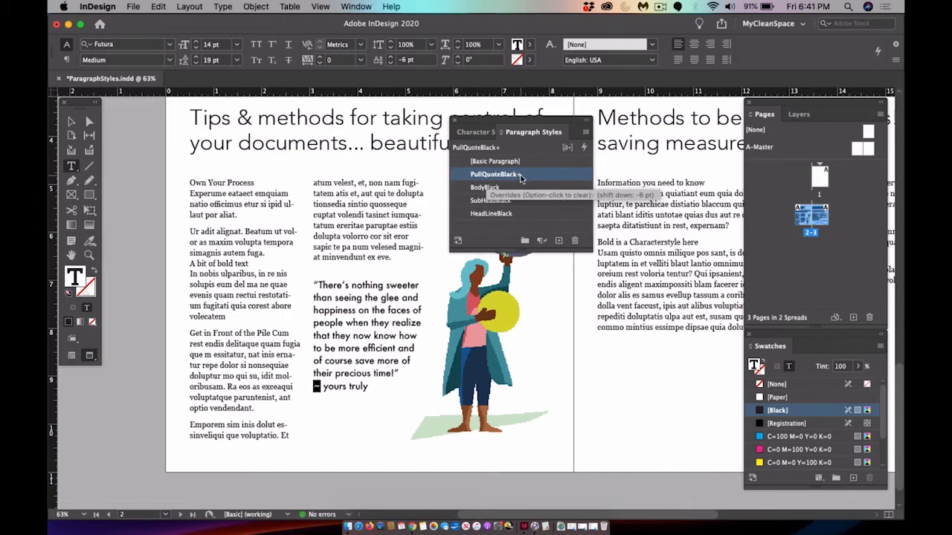
left_click(72, 122)
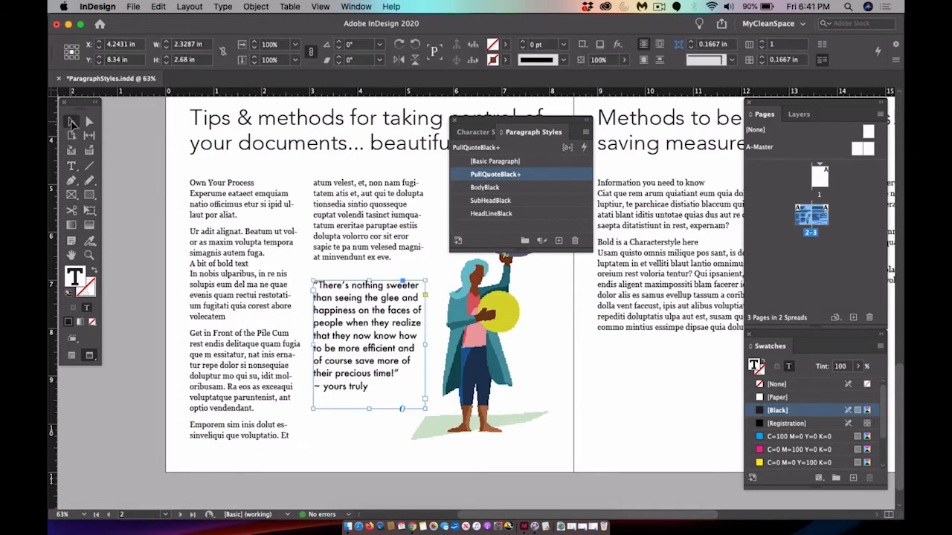
left_click(144, 149)
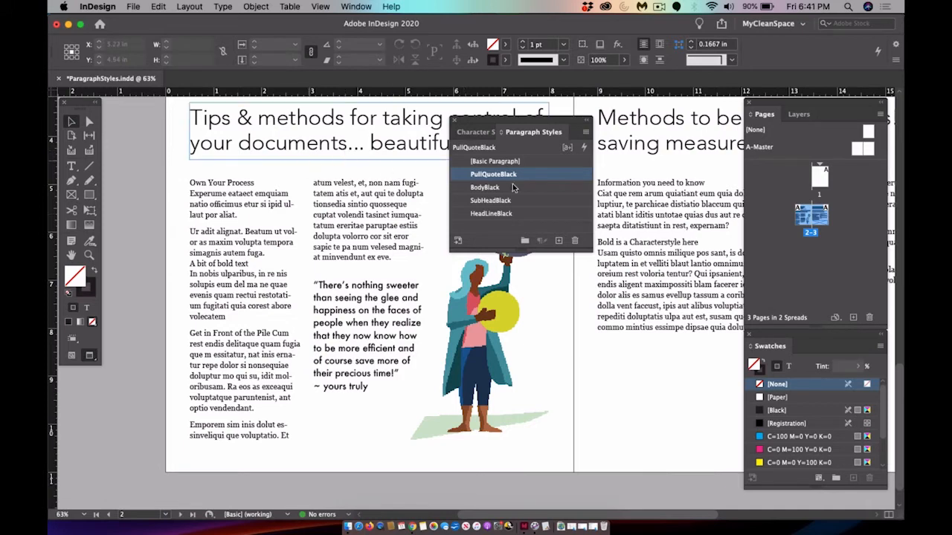
left_click(482, 229)
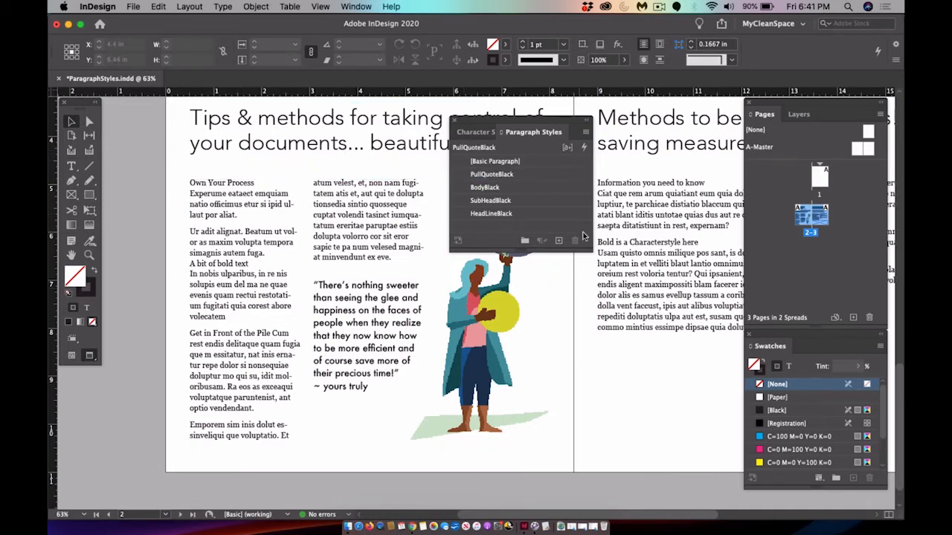
Turn off hyphenation in the BodyBlack paragraph style and apply the change
scroll(583, 237, "up", 2)
scroll(583, 237, "right", 3)
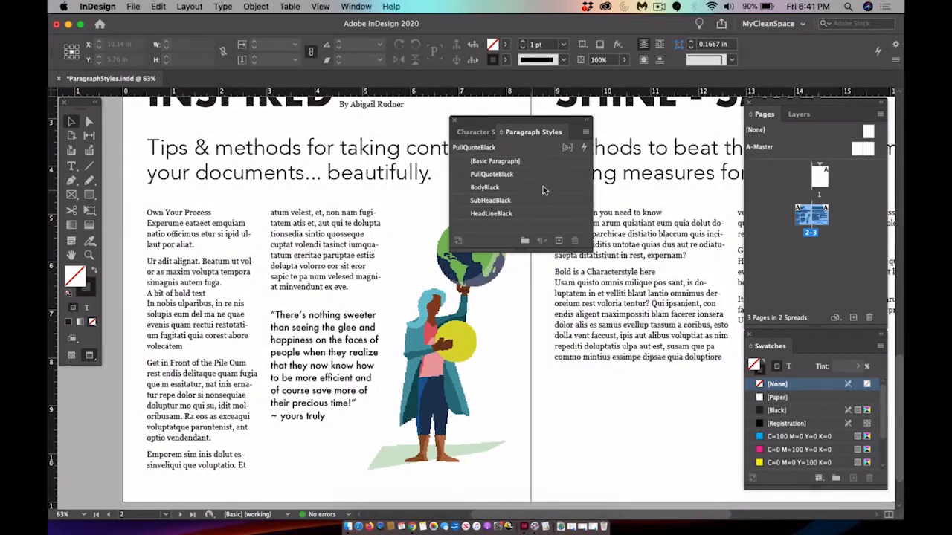
double_click(576, 188)
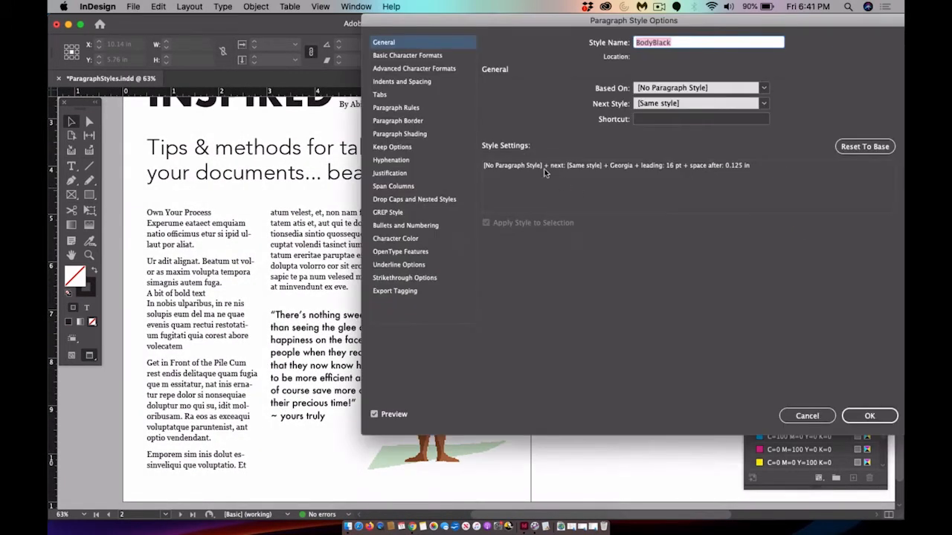
left_click(394, 160)
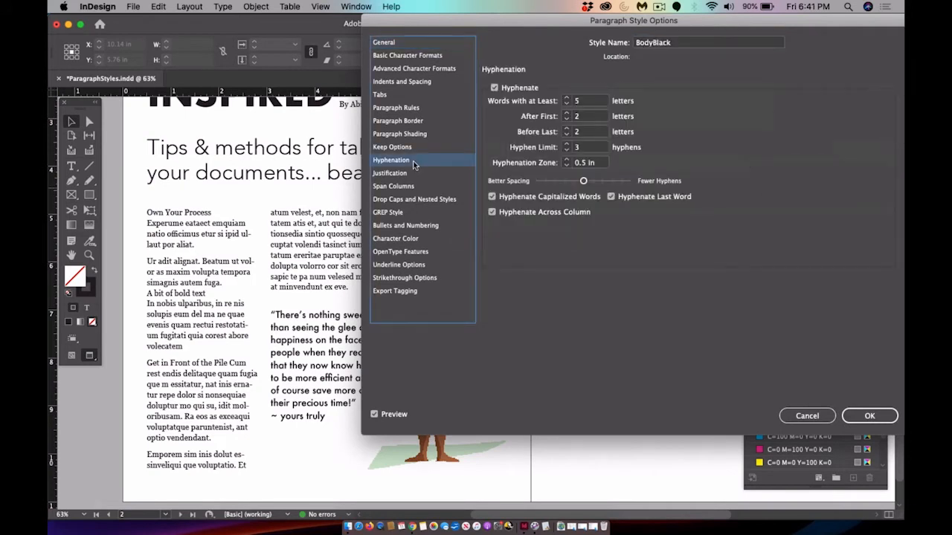
left_click(494, 88)
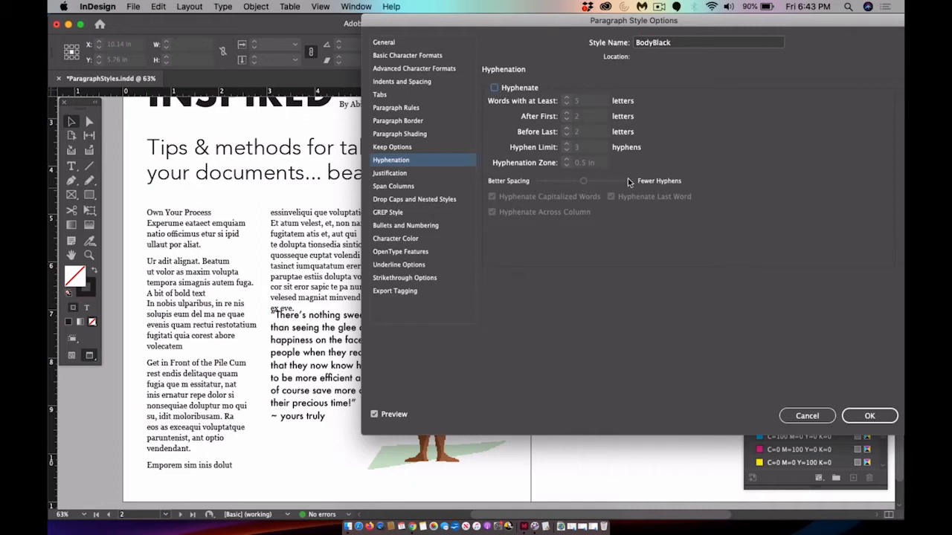
left_click(871, 418)
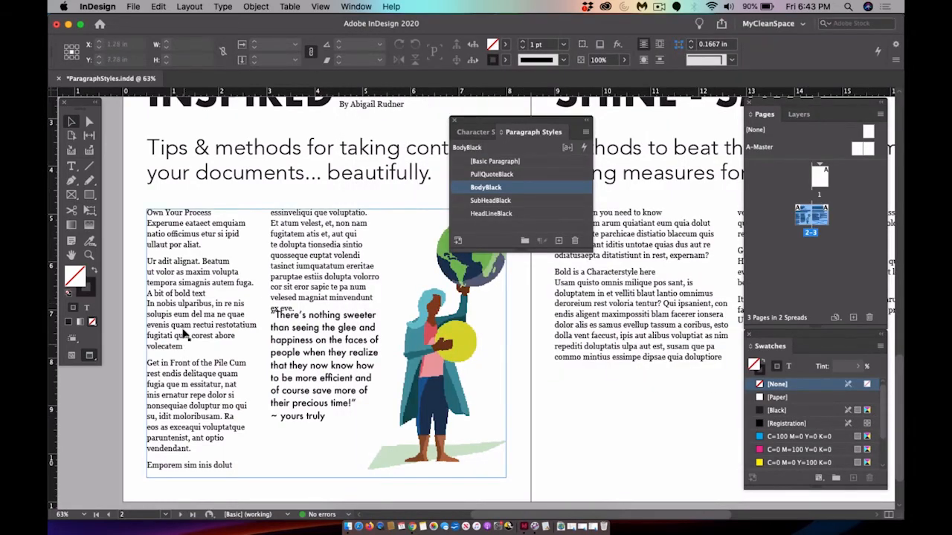
Delete the second-column body text from "te dolupta tionsedia" through "estiis dolupta volorro" to clear space above the pull quote
left_click(72, 167)
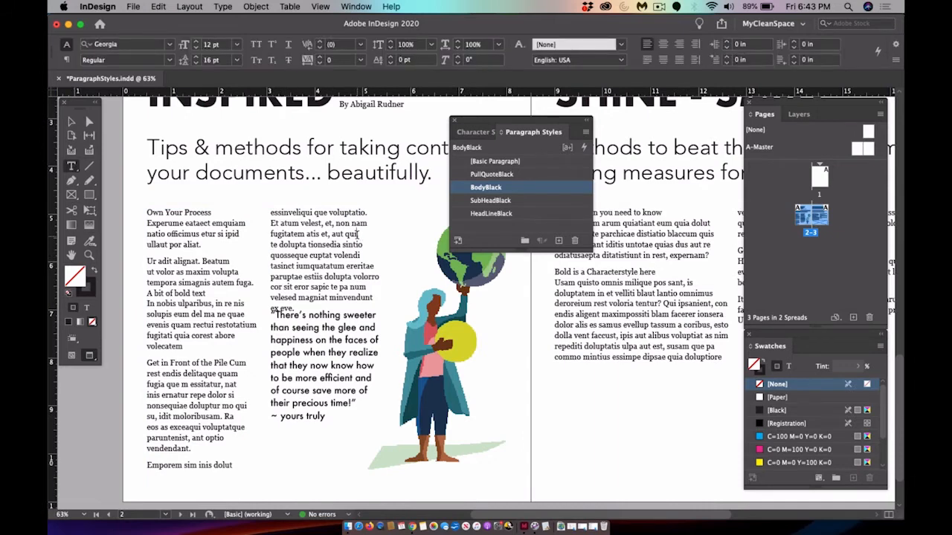
left_click_drag(361, 235, 391, 287)
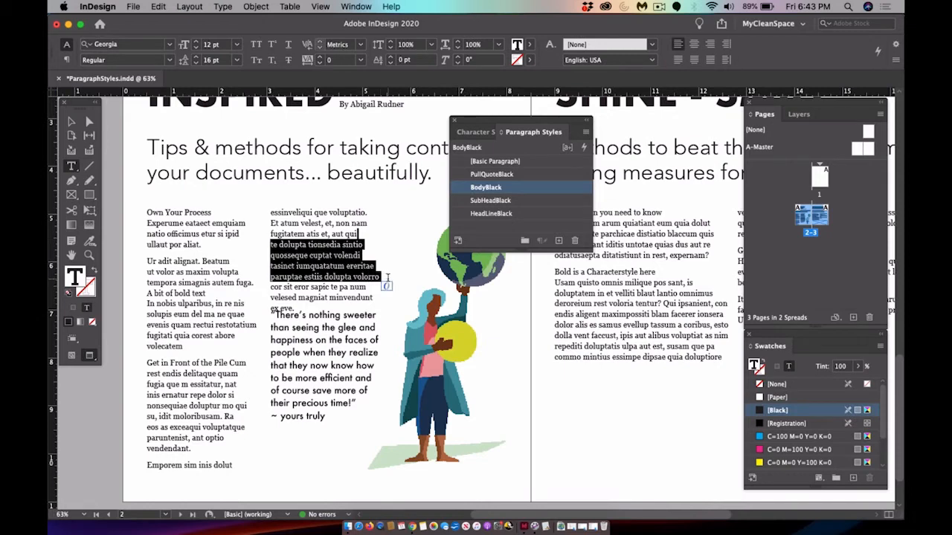
key("BackSpace")
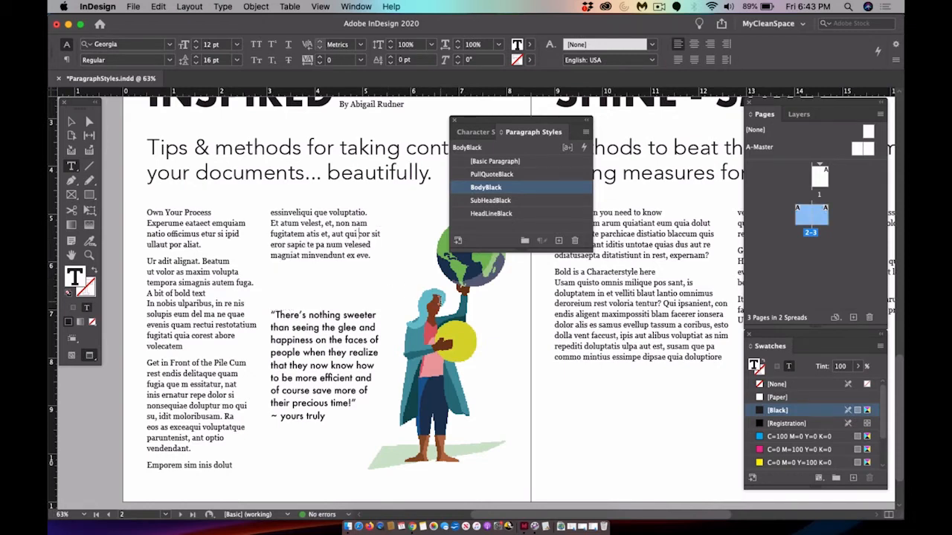
Nudge the pull quote frame up about 0.19 in, keeping it aligned with the second column
left_click(71, 122)
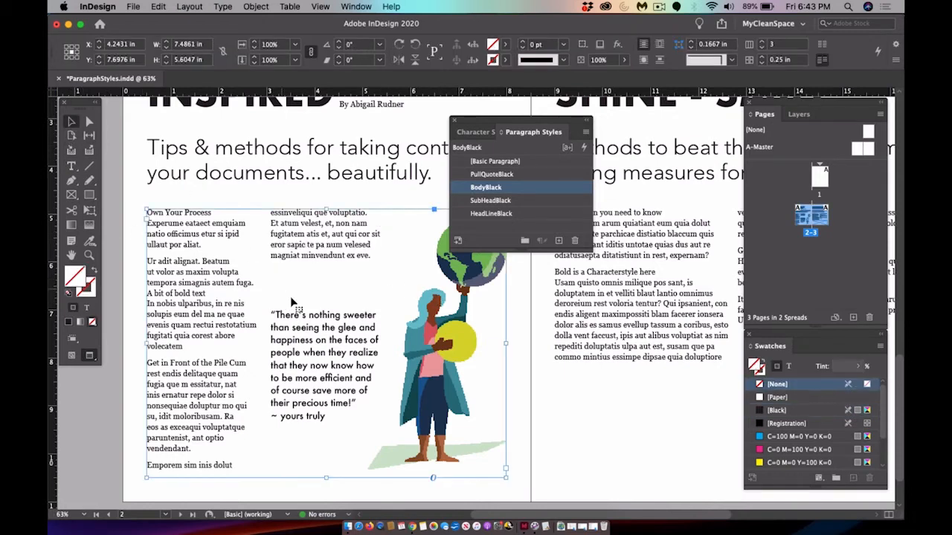
left_click(317, 341)
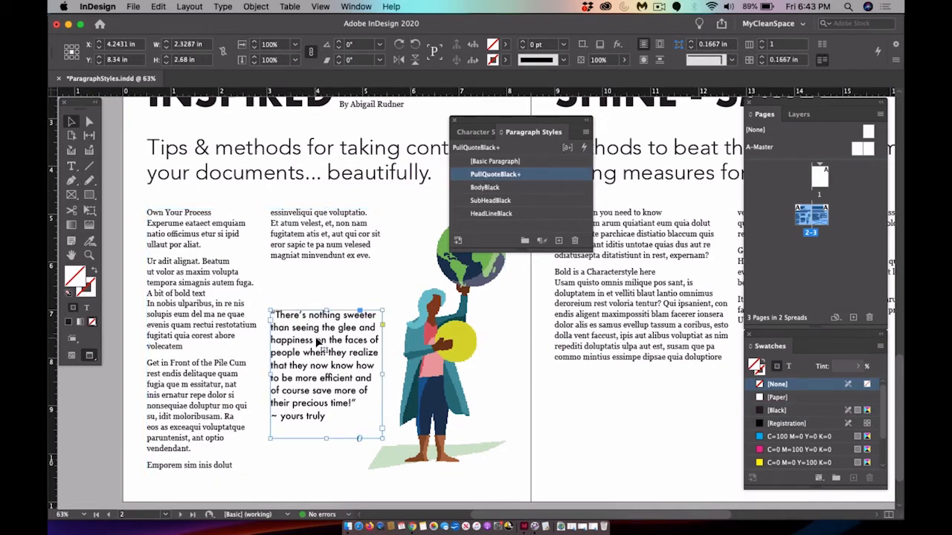
key("Up")
key("Up")
key("Up")
key("Up")
key("Up")
key("Up")
key("Up")
key("Up")
key("Up")
key("Up")
key("Up")
key("Up")
key("Up")
key("Up")
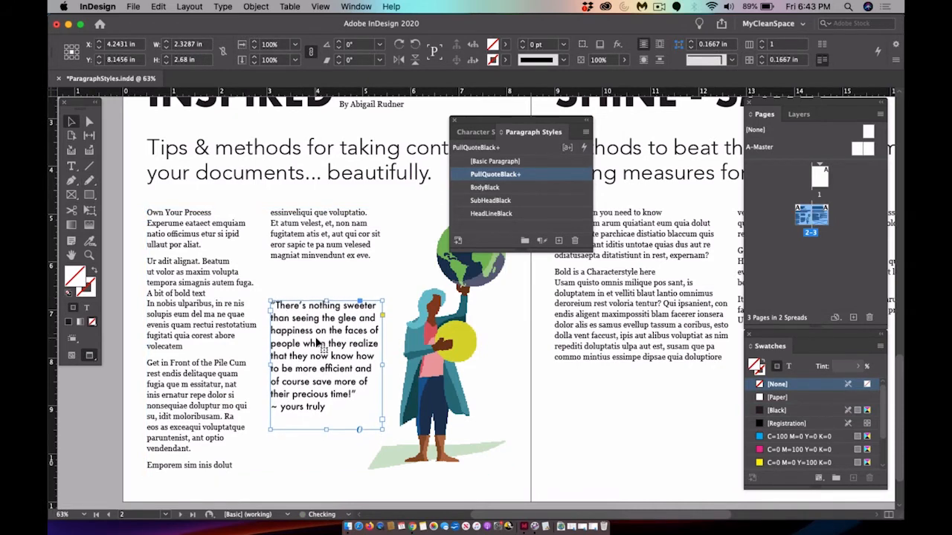
Nudge the pull quote frame up about 0.42 in, to a Y position of 7.7289 in, closer to the second-column text
key("Up")
key("Up")
key("Up")
key("Up")
key("Up")
key("Up")
key("Up")
key("Up")
key("Up")
key("Up")
key("Up")
key("Up")
key("Up")
key("Up")
key("Up")
key("Up")
key("Up")
key("Up")
key("Up")
key("Up")
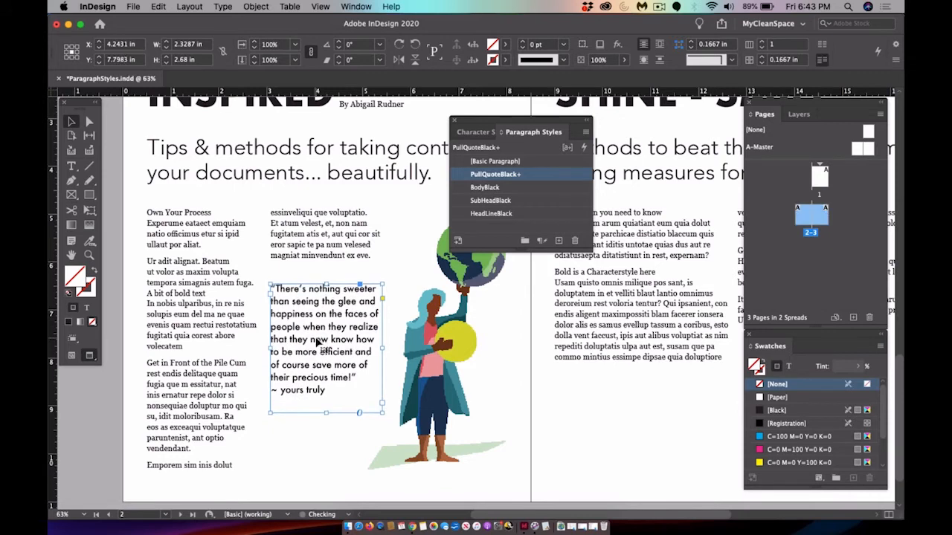
key("Up")
key("Up")
key("Up")
key("Up")
key("Up")
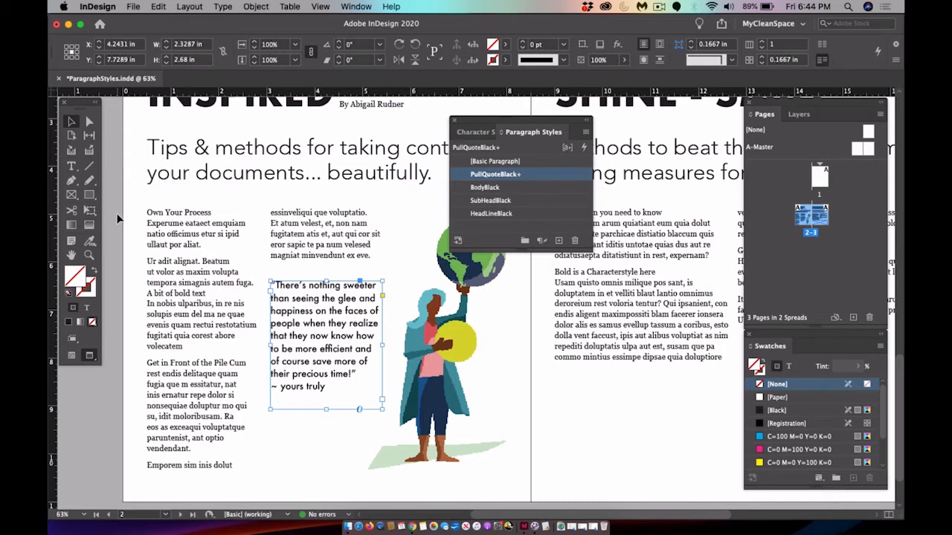
Separate Character Styles from the Paragraph Styles group, close it, and reopen it as its own panel
left_click(477, 132)
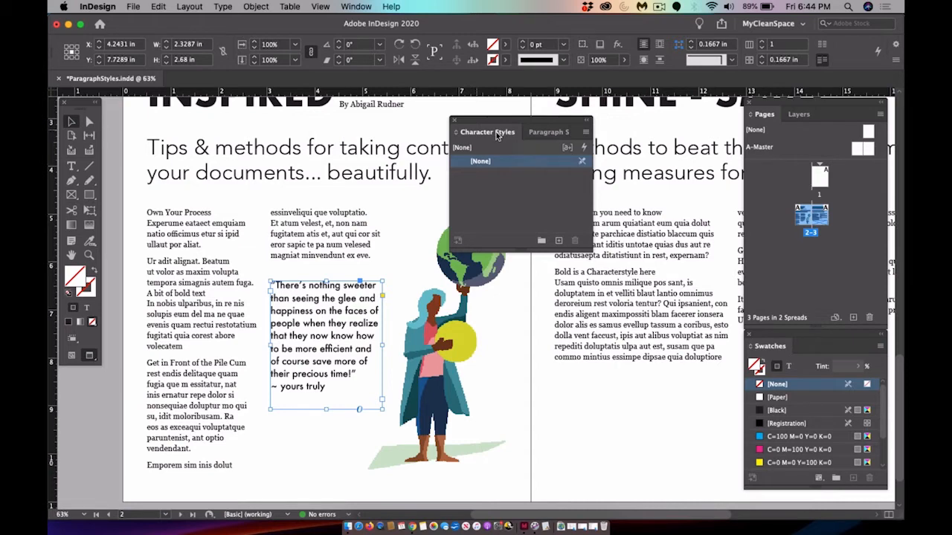
left_click_drag(498, 135, 500, 275)
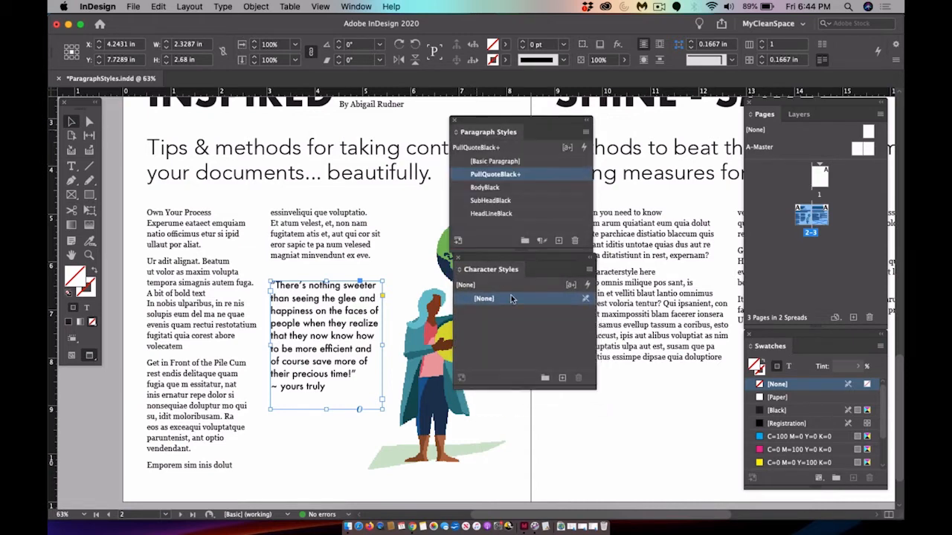
left_click(458, 260)
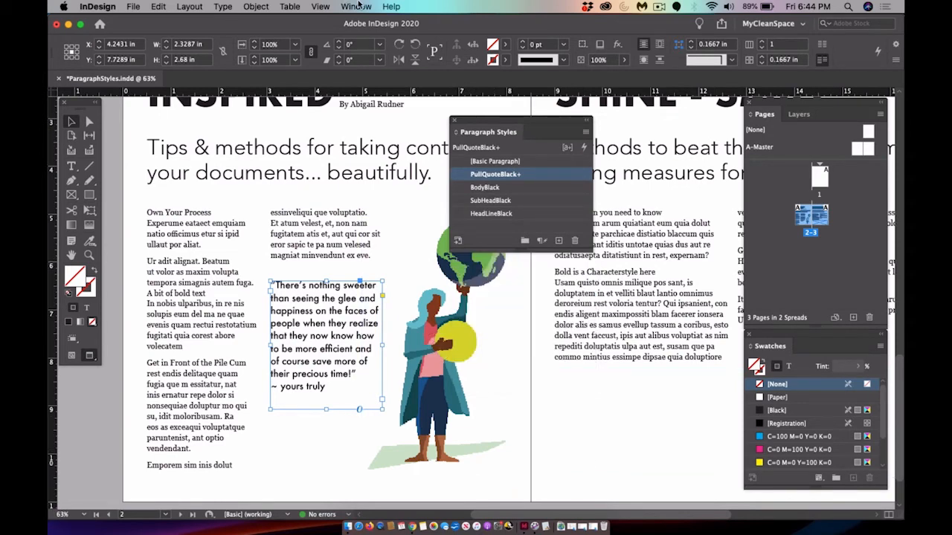
left_click(358, 5)
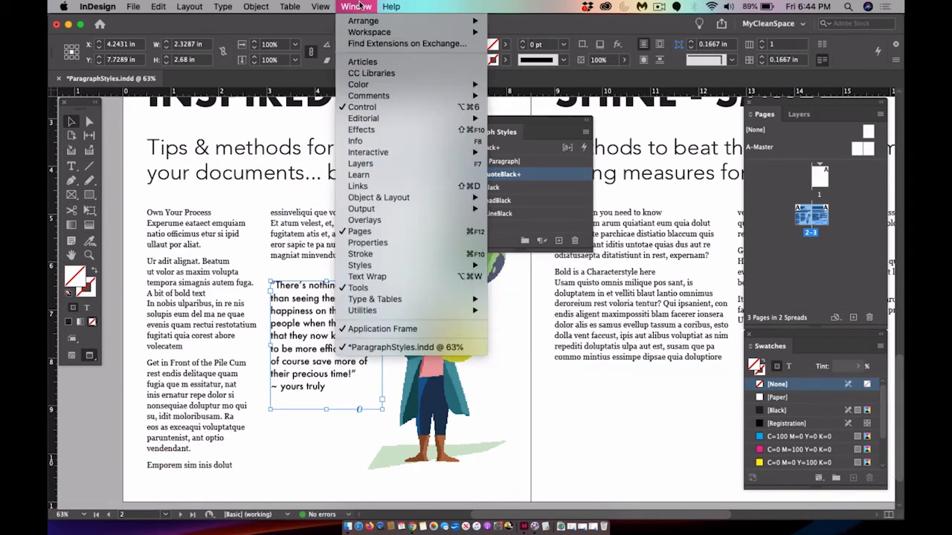
mouse_move(389, 266)
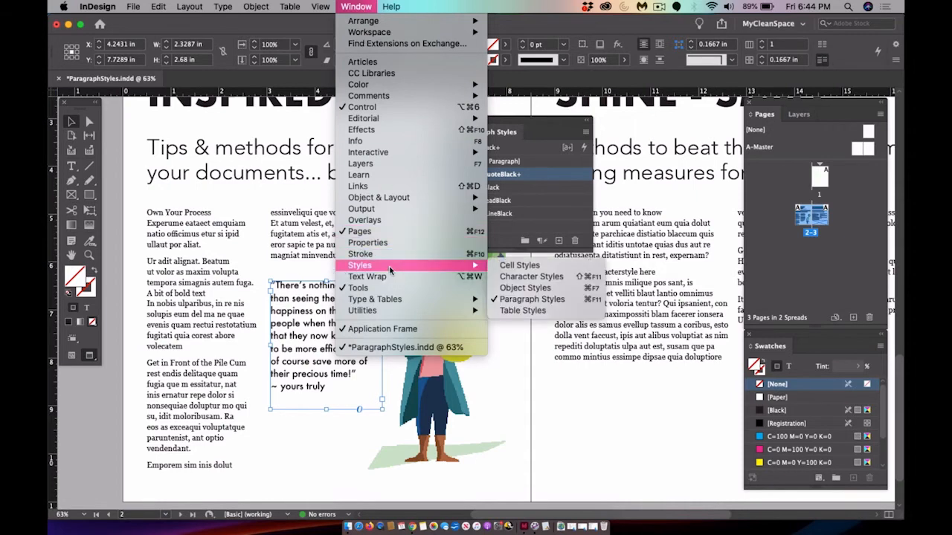
left_click(511, 279)
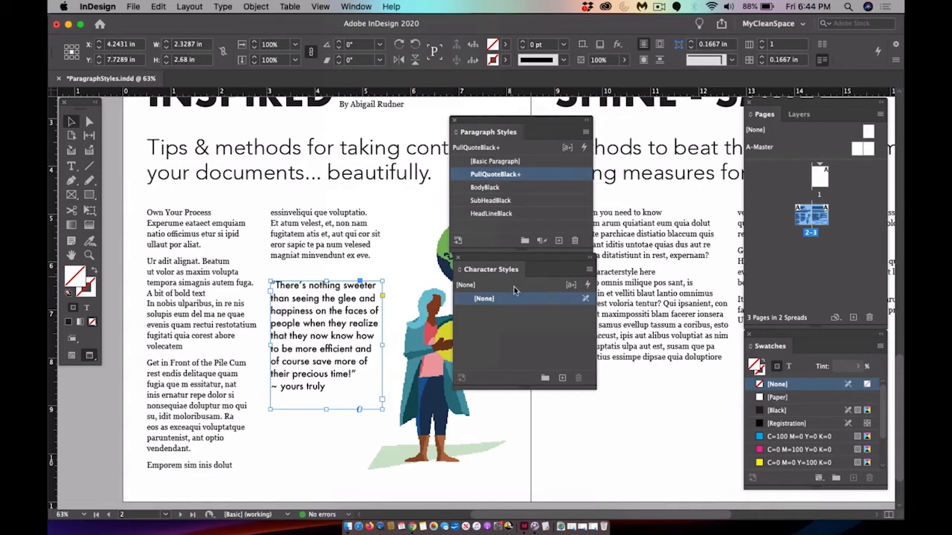
left_click(523, 353)
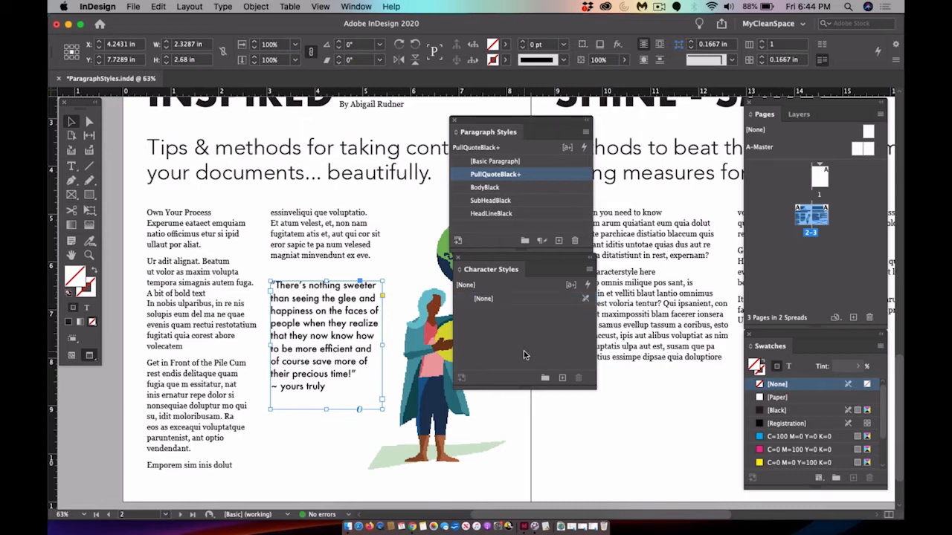
Deselect the pull quote frame, select the "Own Your Process" line in the first column, and open its font style choices
left_click(529, 491)
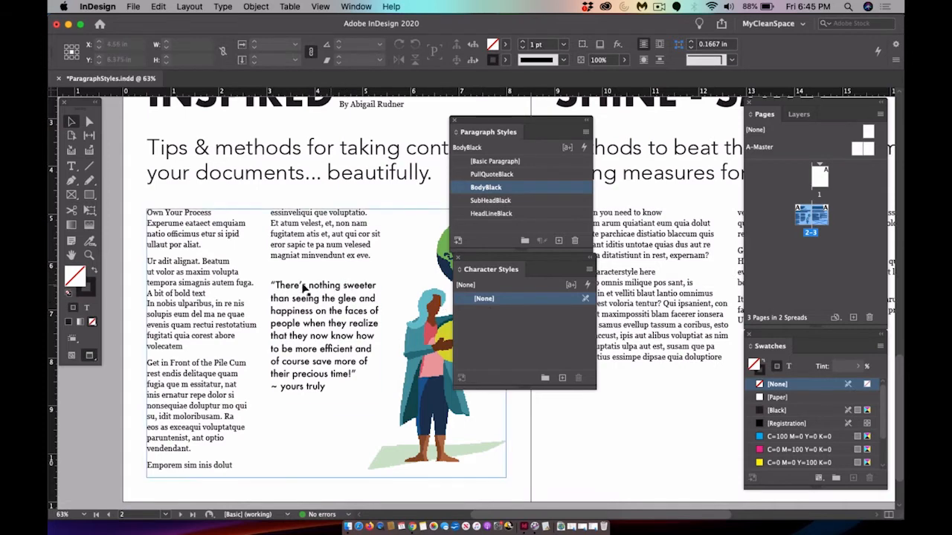
left_click(71, 166)
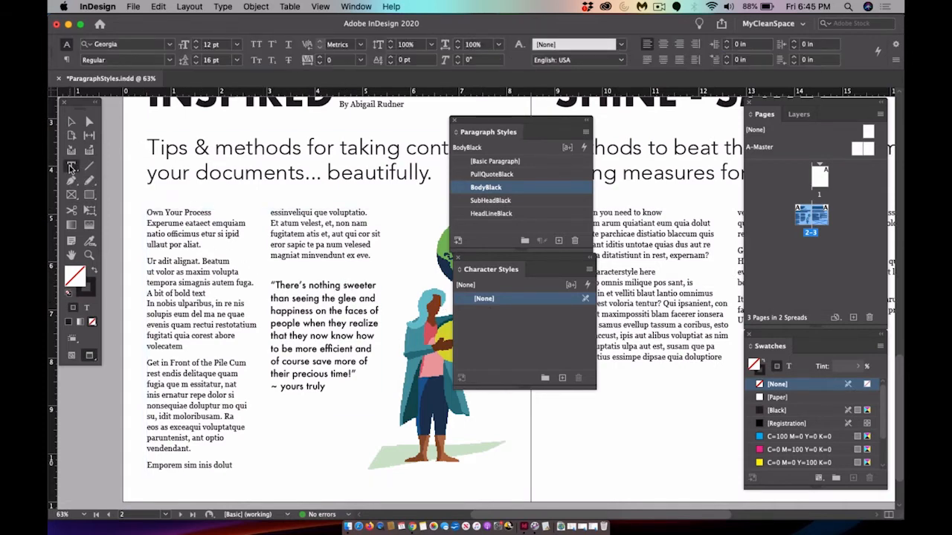
left_click_drag(214, 213, 140, 213)
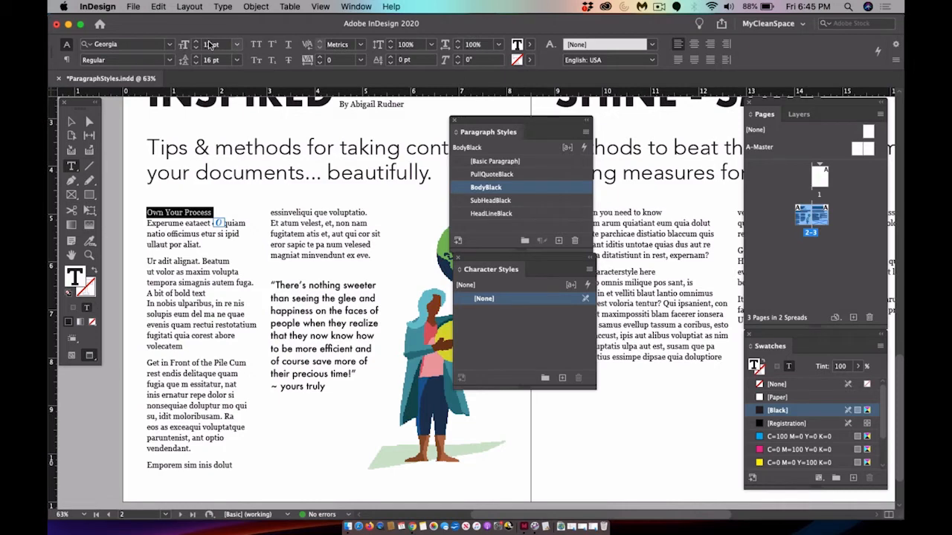
left_click(169, 61)
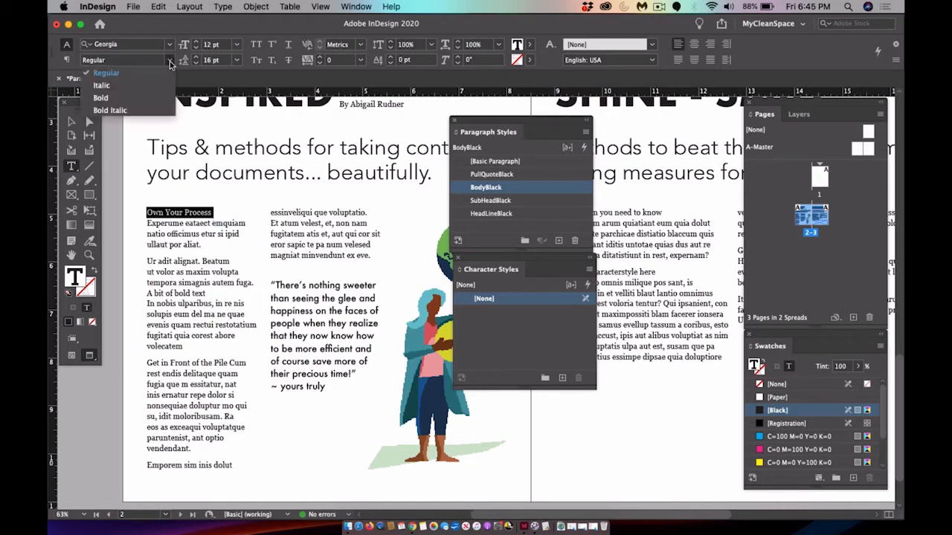
Set the selected "Own Your Process" heading in Bold, and create and apply a character style named BodyBlackBOLD from it
left_click(148, 99)
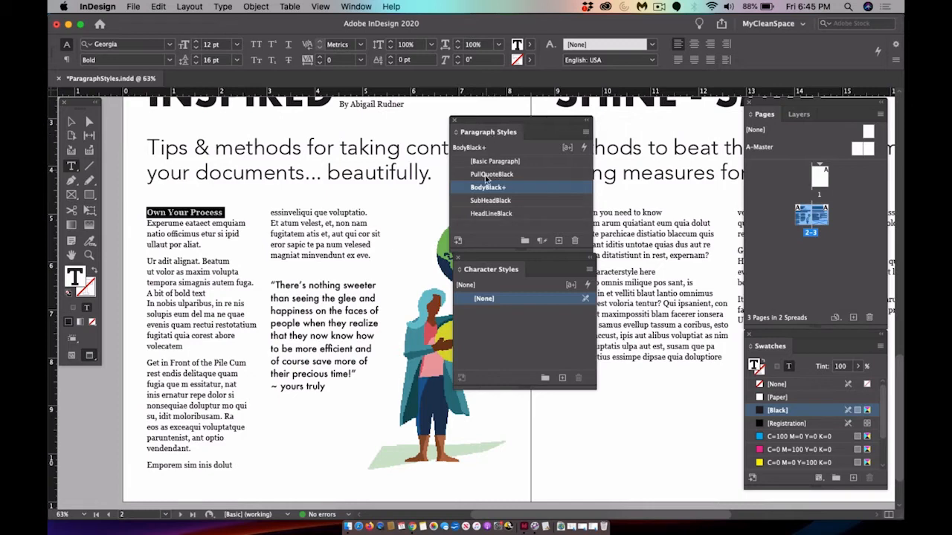
mouse_move(505, 192)
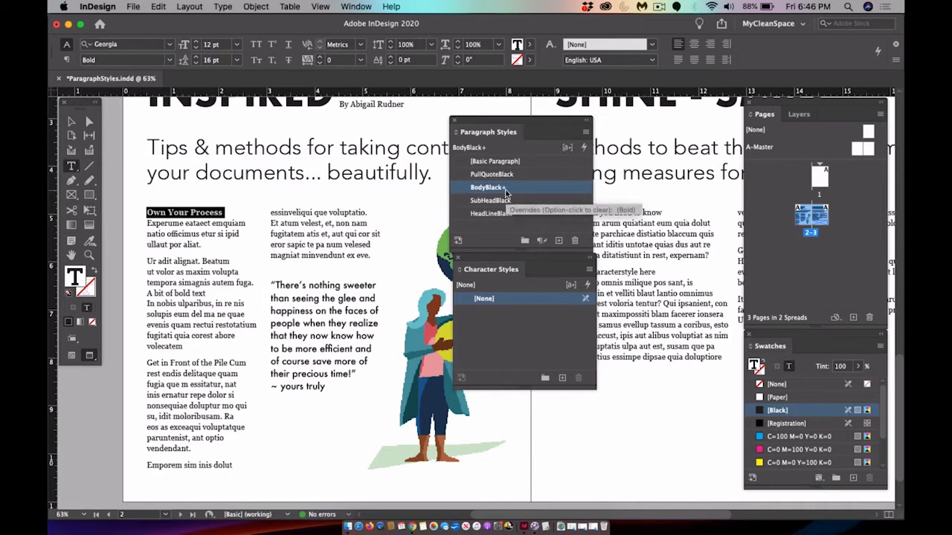
left_click(589, 270)
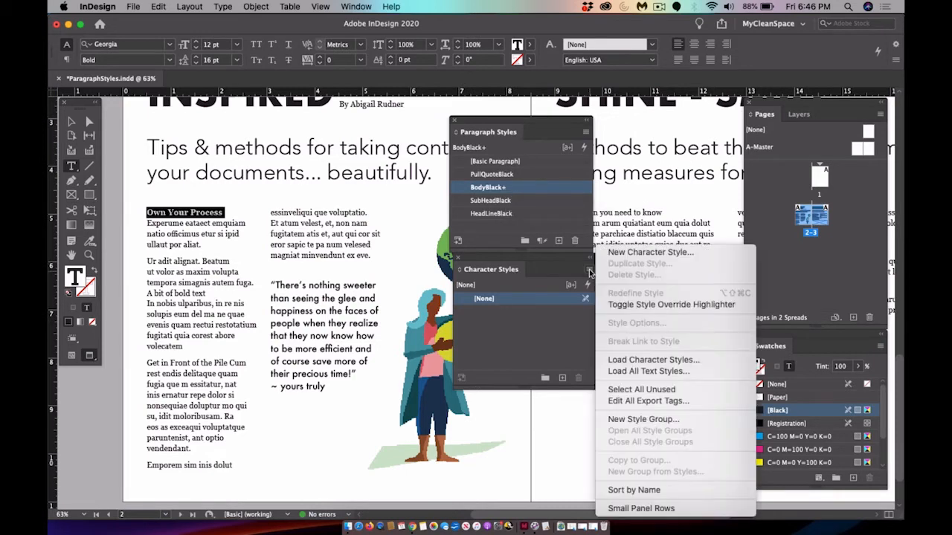
left_click(629, 253)
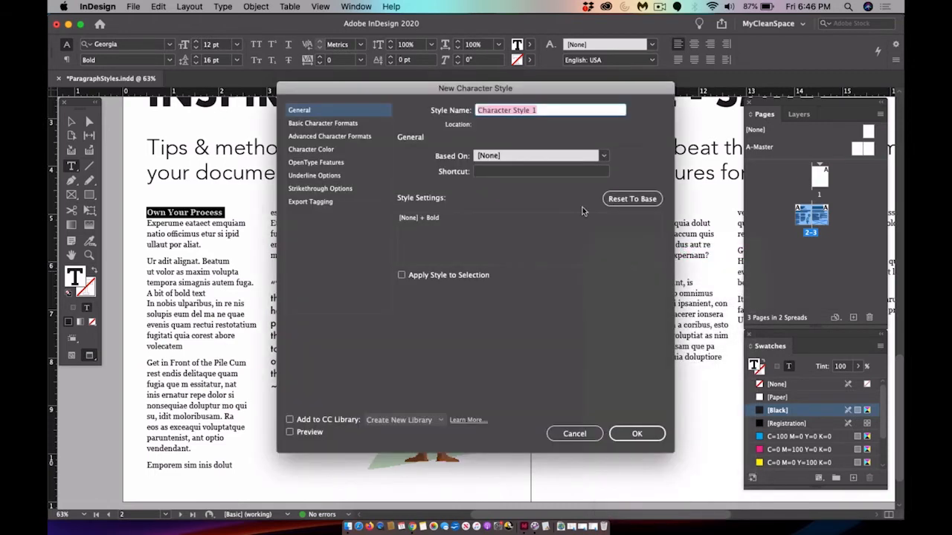
type("B")
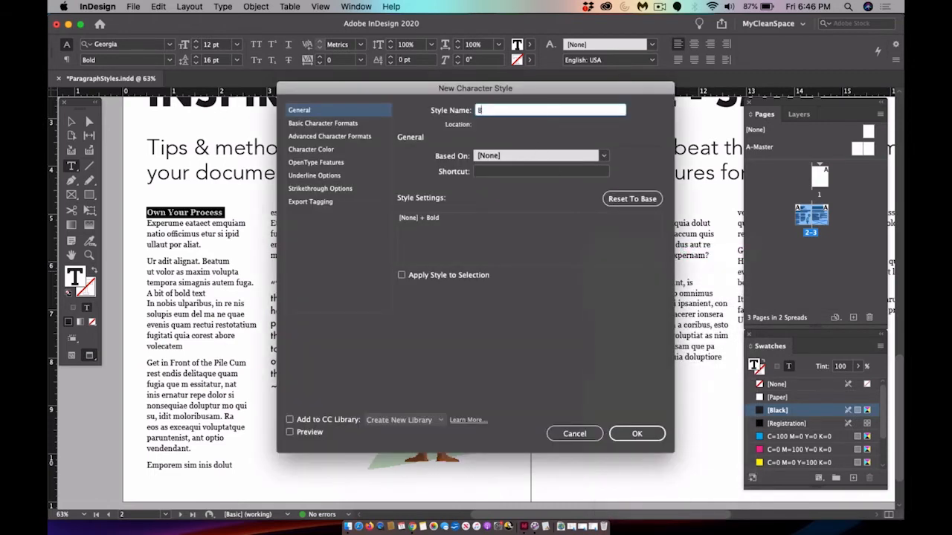
type("odyBlackBOLD")
left_click(637, 433)
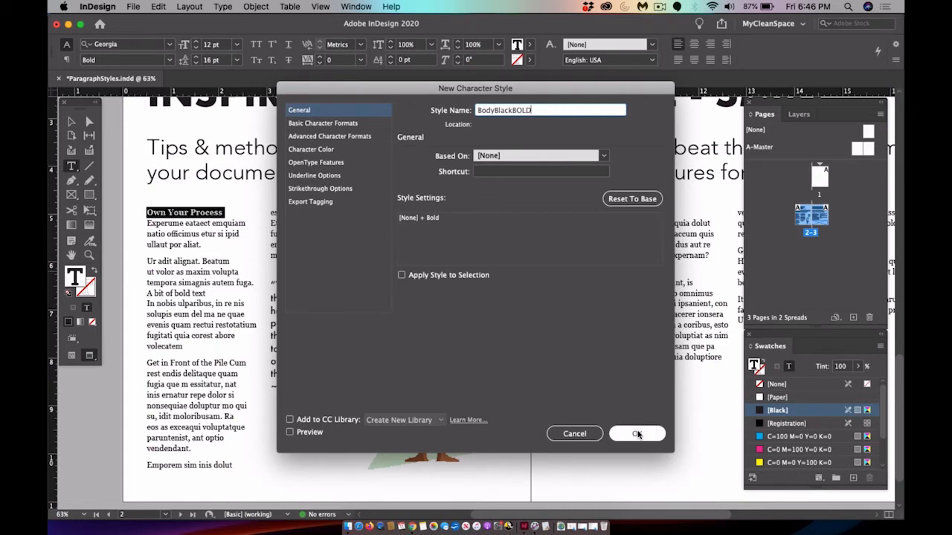
left_click(637, 434)
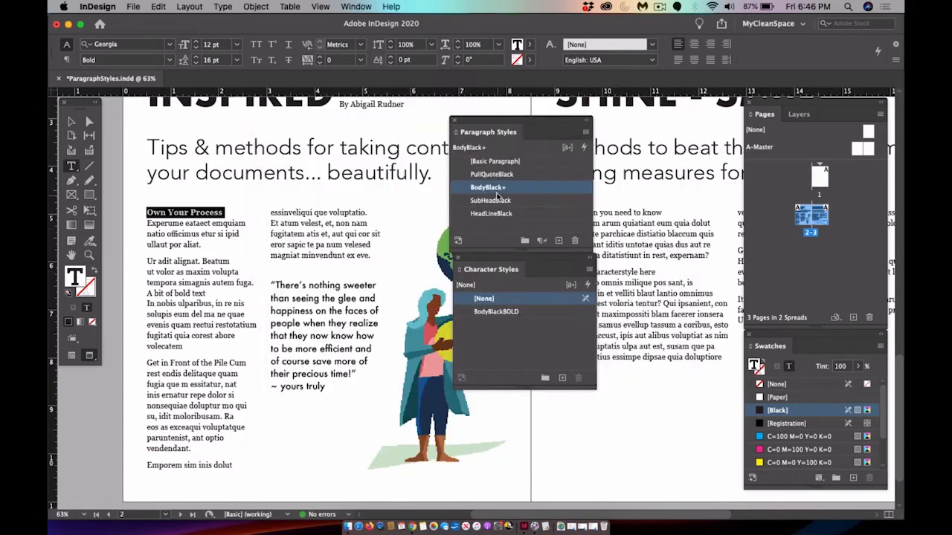
left_click(492, 312)
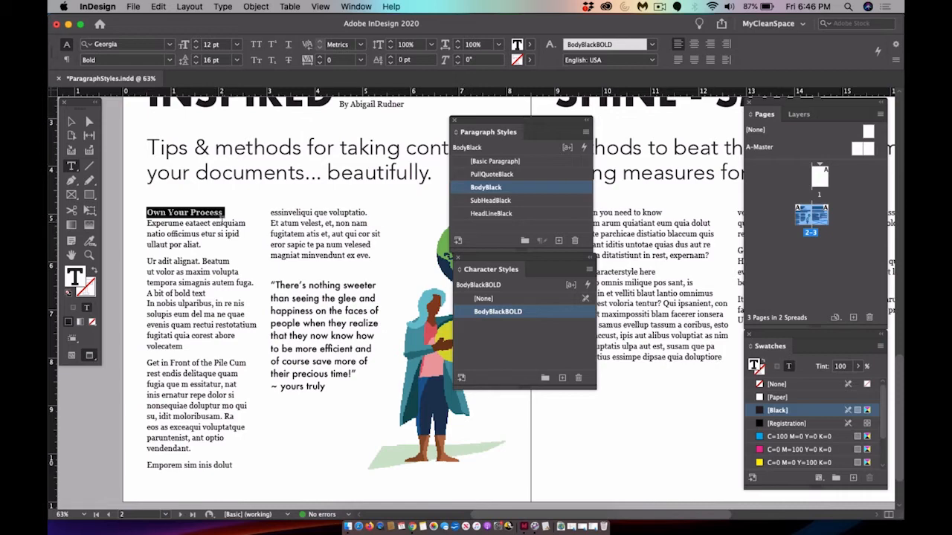
Put "Ur adit alignat" on its own line without its period and apply the BodyBlackBOLD character style to it
left_click(148, 260)
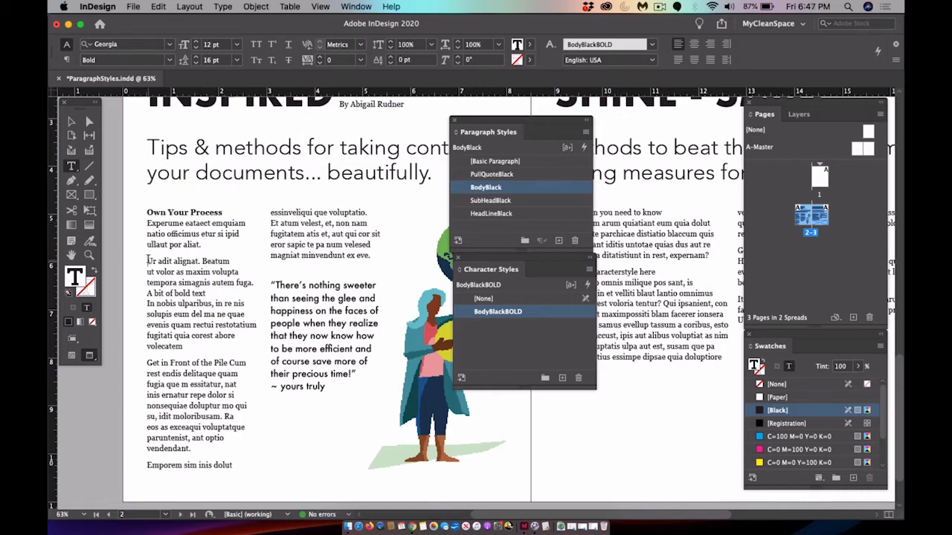
left_click(202, 261)
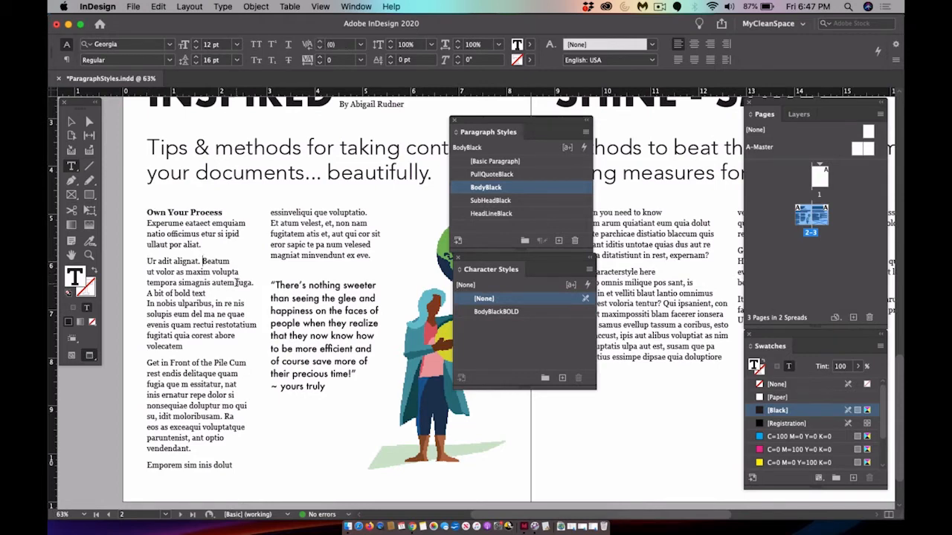
key("Return")
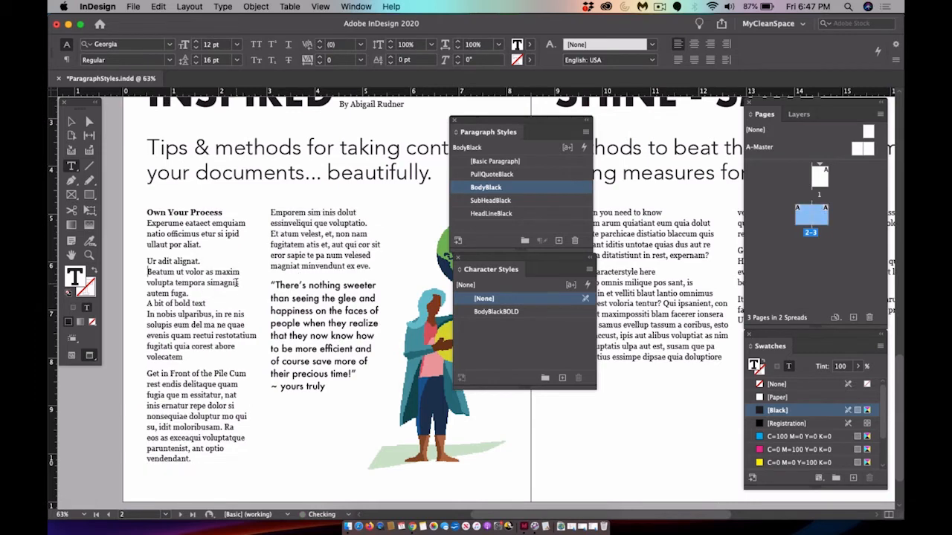
left_click(214, 259)
key("BackSpace")
triple_click(206, 262)
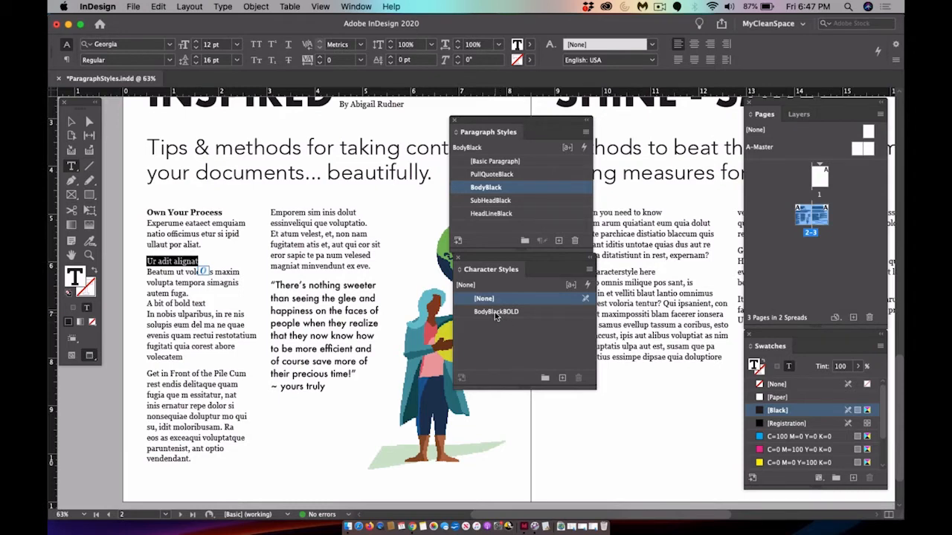
left_click(494, 312)
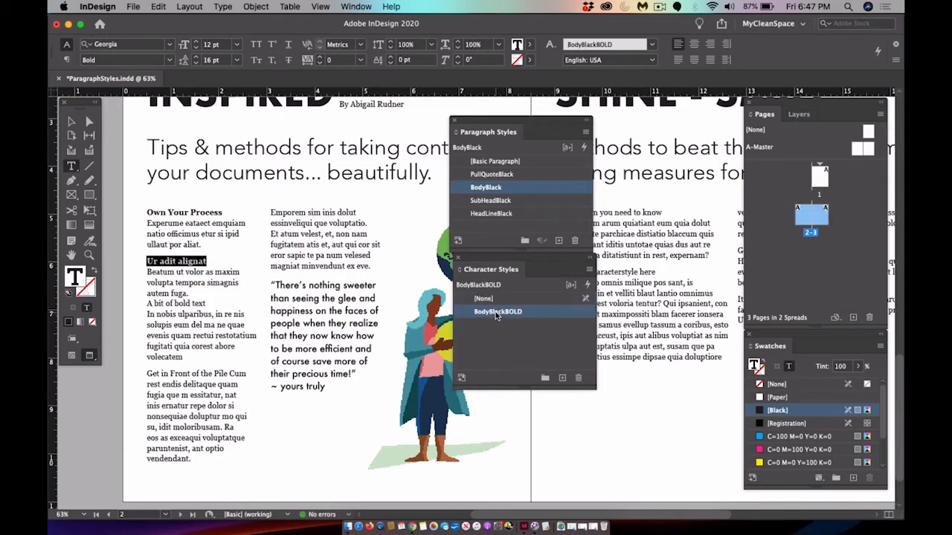
Put "Get in Front of the Pile" on its own line and apply BodyBlackBOLD to it and to "Emporem sim inis dolut"
left_click(231, 375)
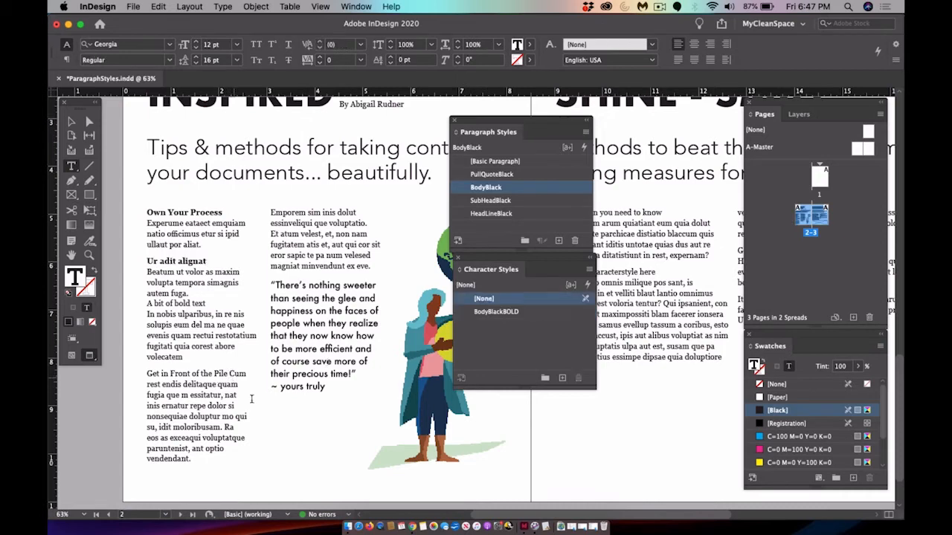
key("Return")
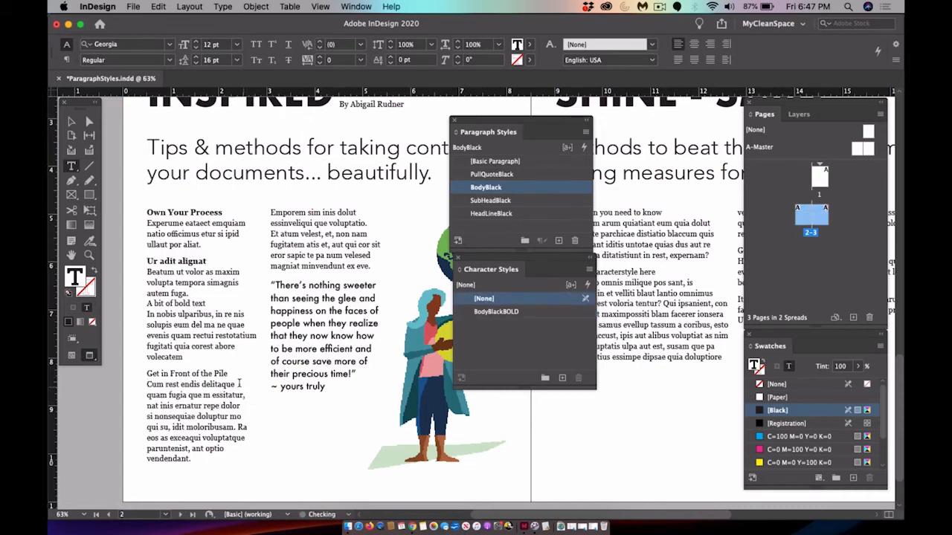
left_click_drag(228, 374, 135, 374)
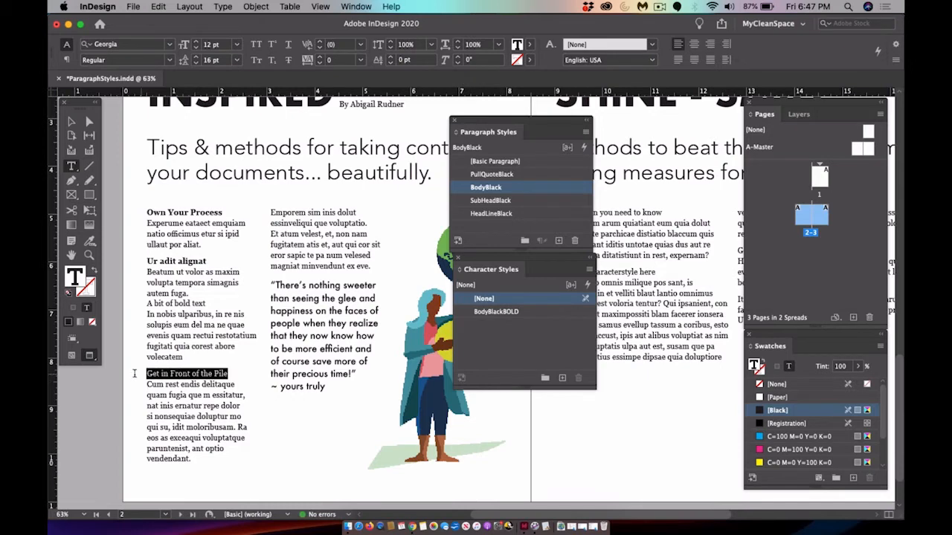
left_click(497, 312)
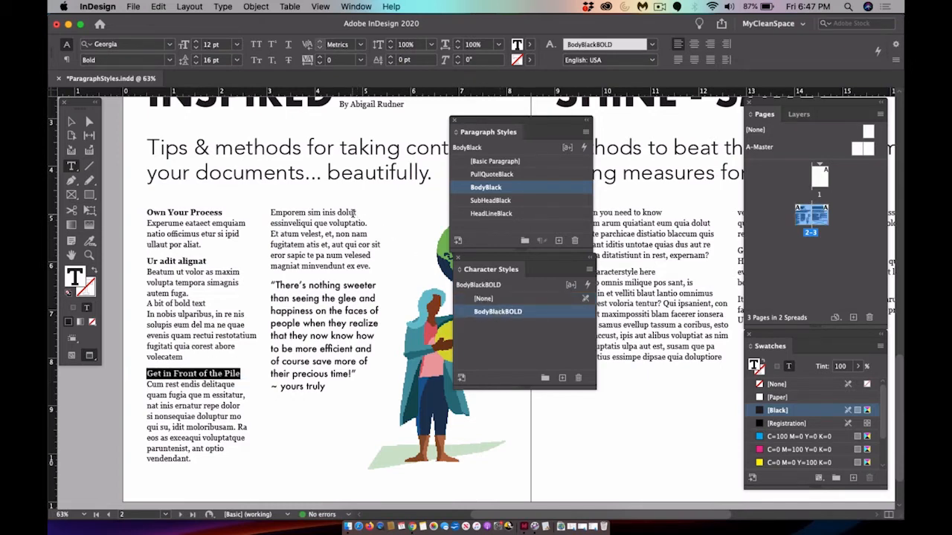
left_click_drag(359, 213, 272, 214)
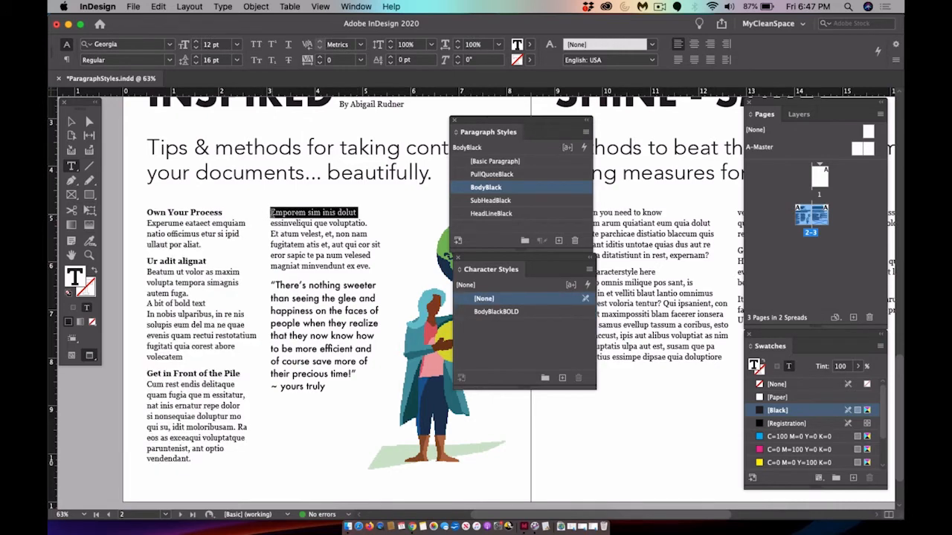
left_click(489, 315)
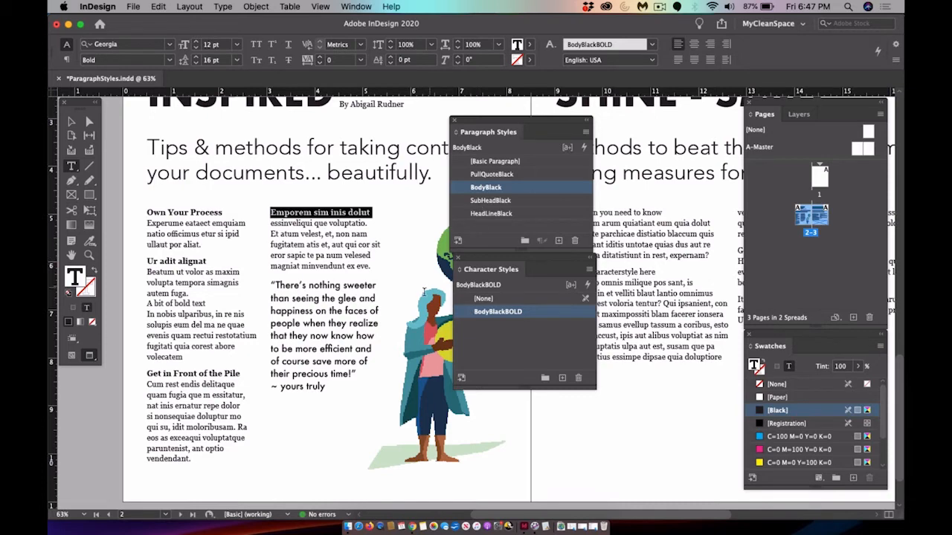
Start a new line before "Ra eos as exceaqui" near the end of the first column's body text
left_click(72, 121)
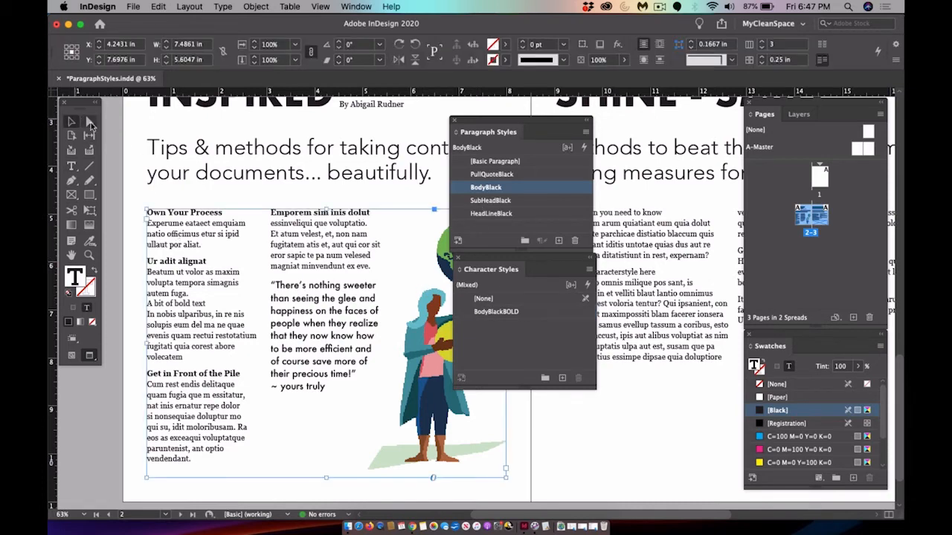
left_click(114, 150)
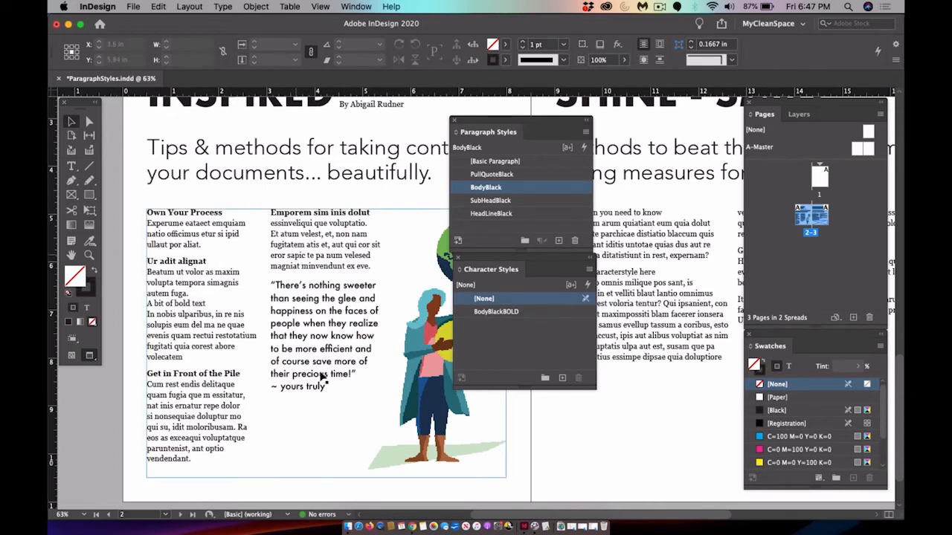
left_click(240, 431)
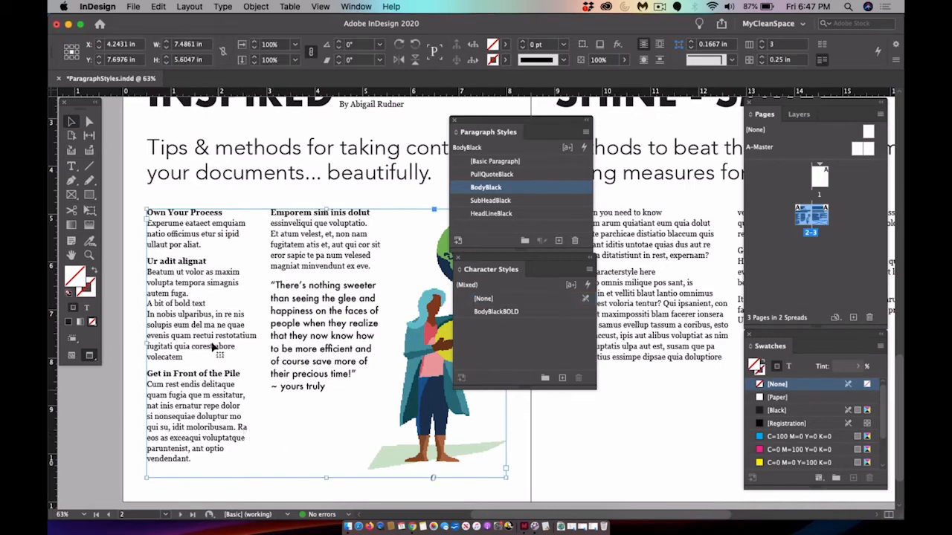
left_click(72, 166)
left_click(235, 430)
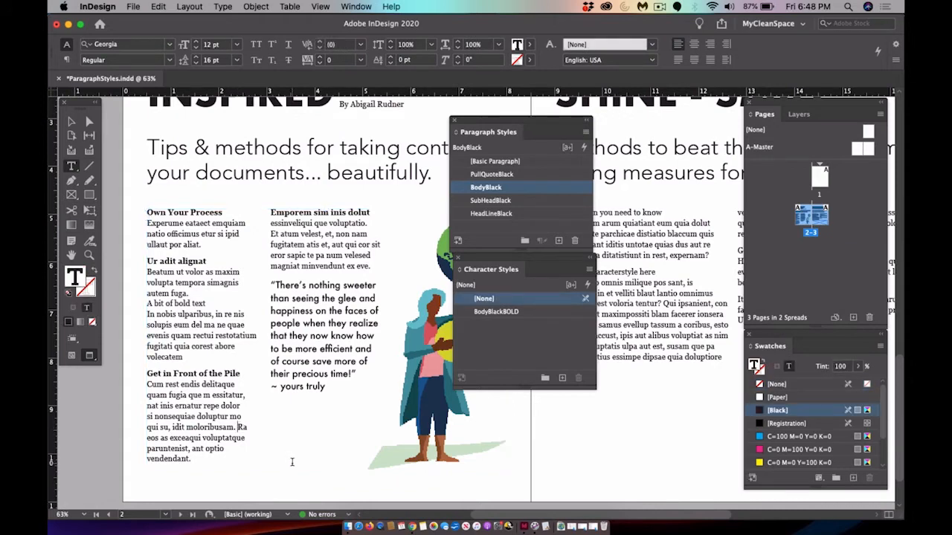
key("Return")
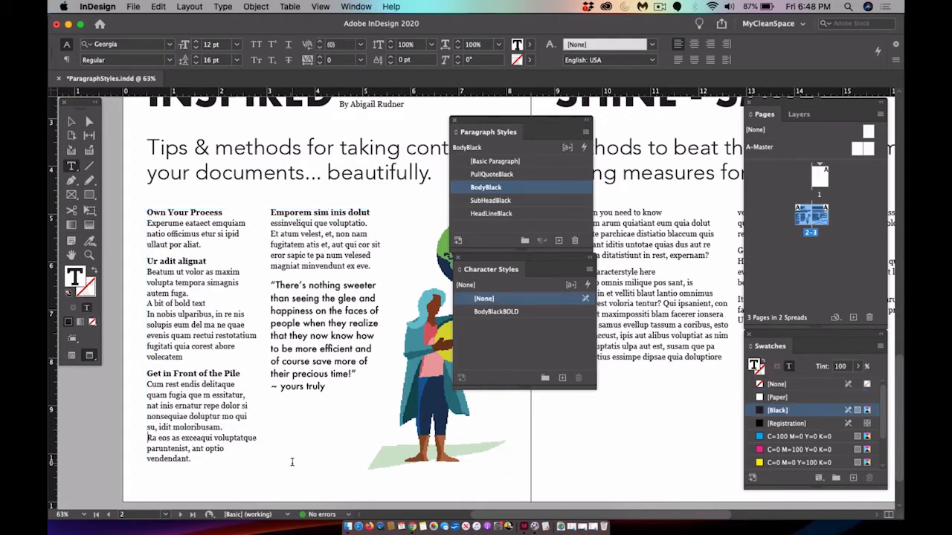
Apply the BodyBlackBOLD character style to "Information you need to know" and "Bold is a Characterstyle here" on page 3
scroll(293, 462, "right", 10)
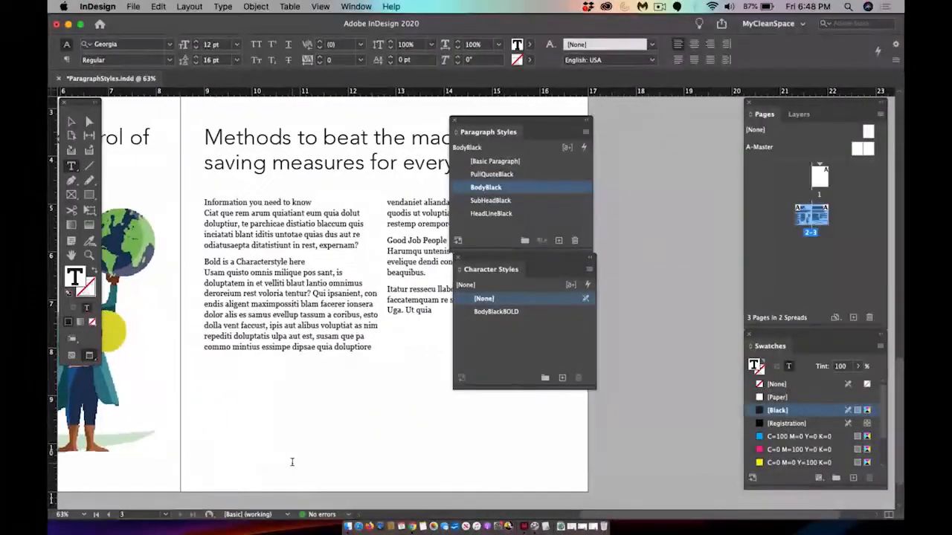
scroll(292, 463, "right", 3)
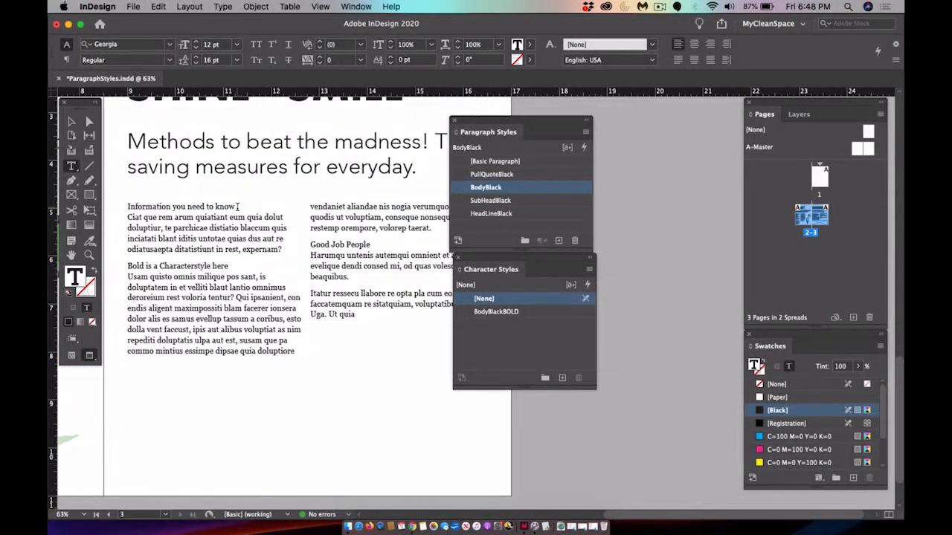
left_click_drag(238, 206, 120, 208)
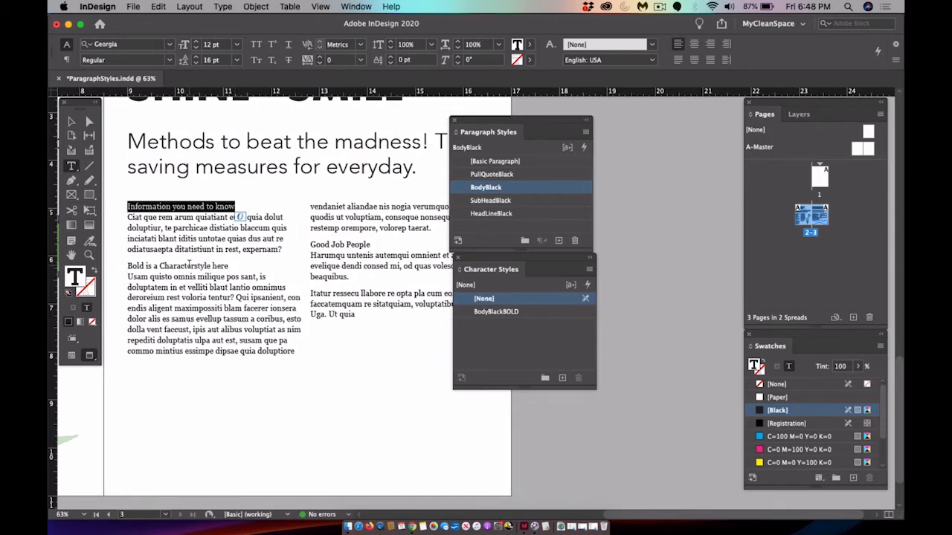
left_click(499, 313)
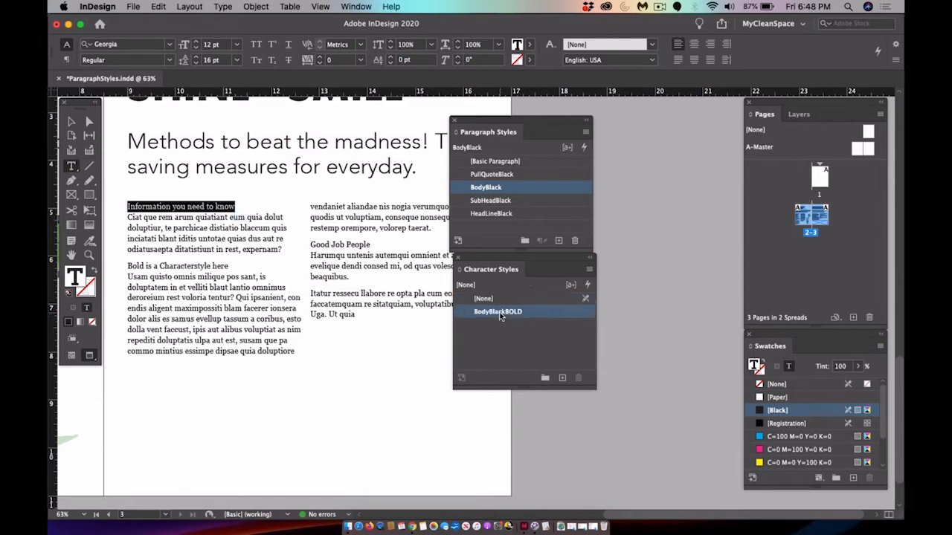
left_click(232, 266)
left_click_drag(232, 266, 123, 266)
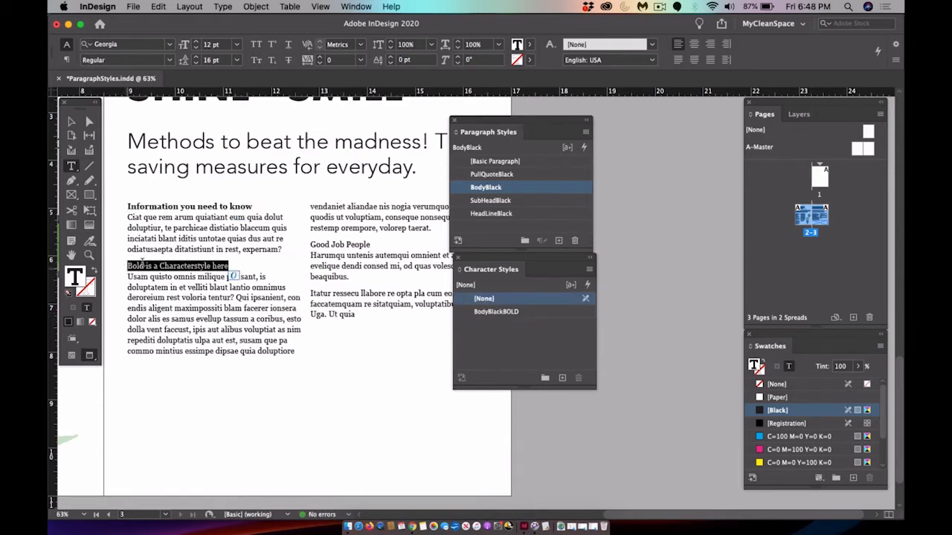
left_click(488, 312)
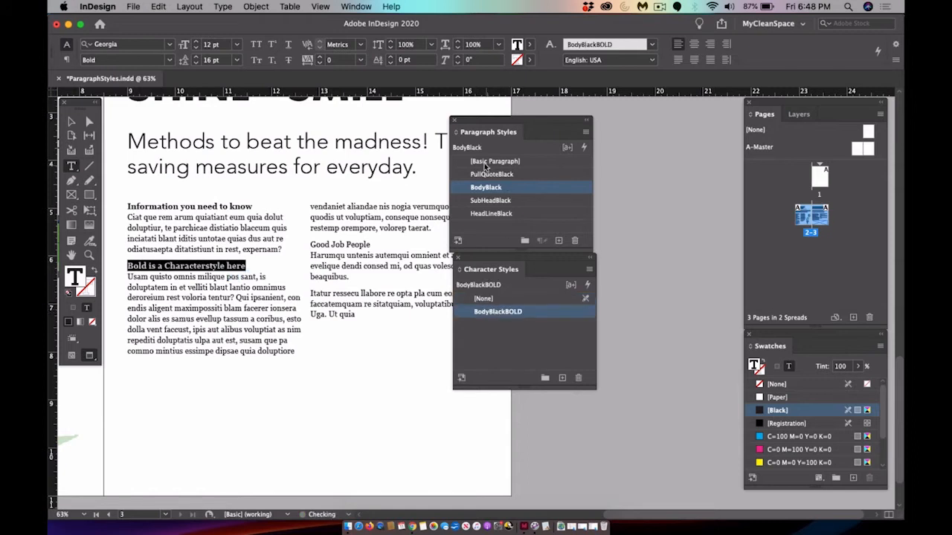
Move the two styles panels clear of the page 3 text and apply BodyBlackBOLD to the "Good Job People" heading
left_click_drag(467, 119, 617, 109)
left_click_drag(477, 262, 602, 268)
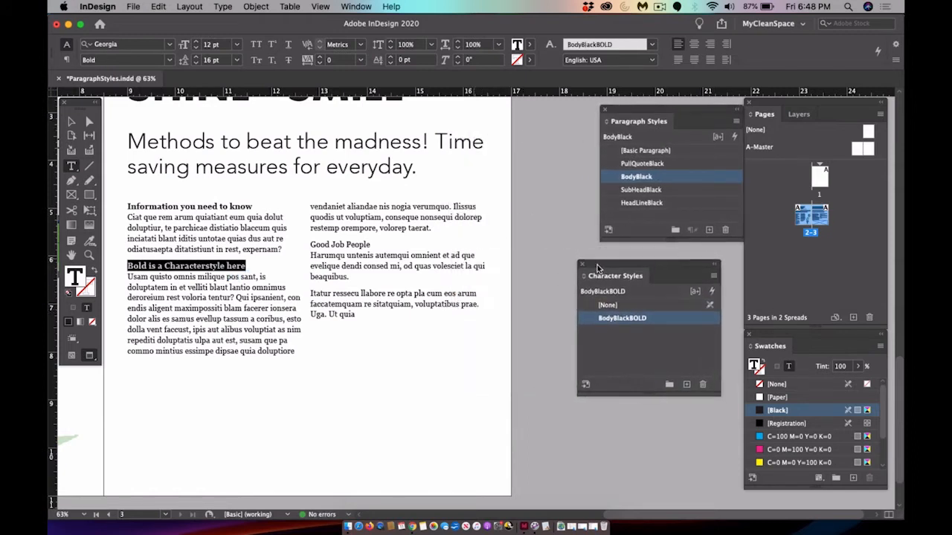
left_click(373, 245)
left_click_drag(373, 245, 308, 247)
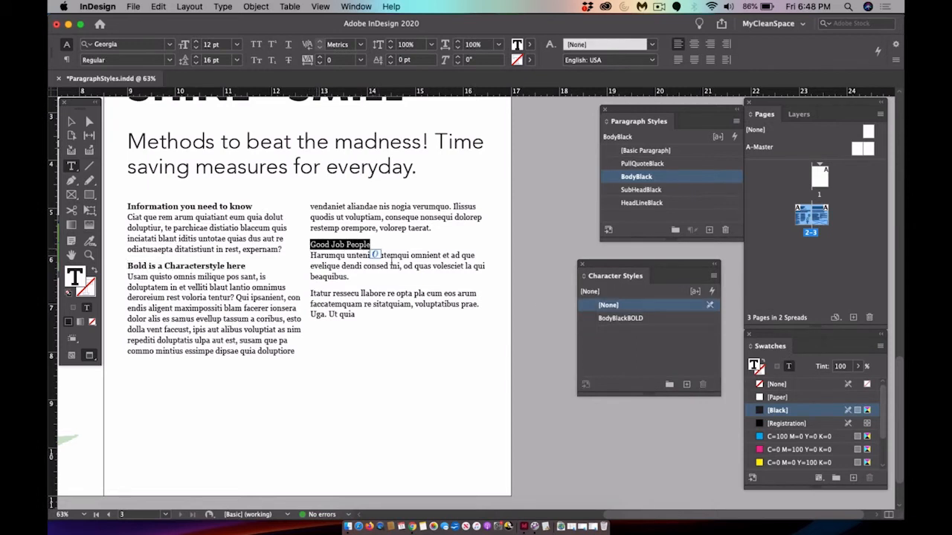
left_click(621, 318)
Add the heading line "Last One" above "Itatur ressecu" and apply the BodyBlackBOLD character style to it
left_click(311, 292)
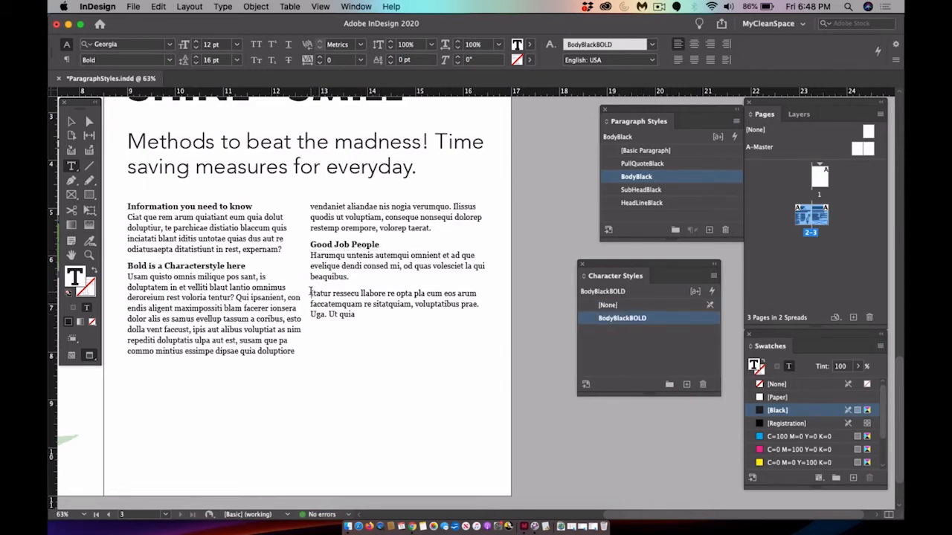
type("Last O")
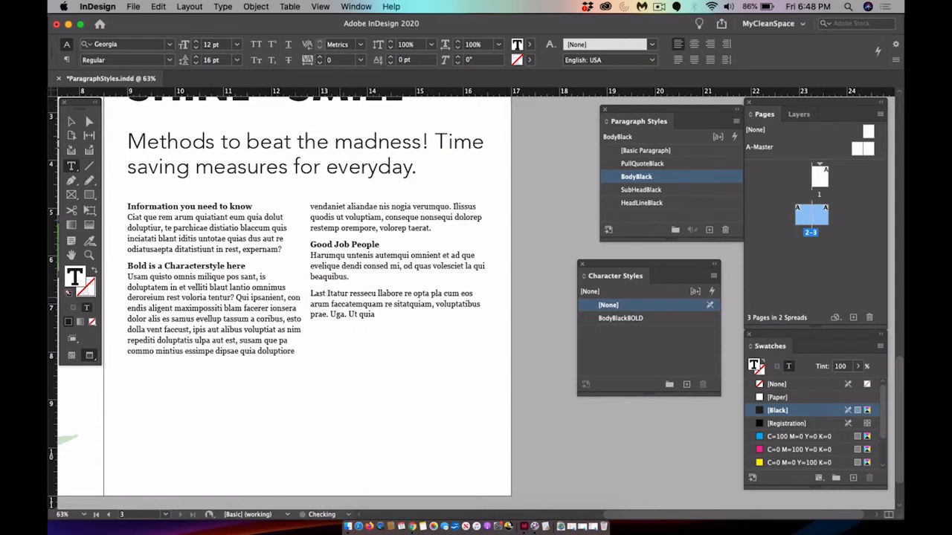
type("ne")
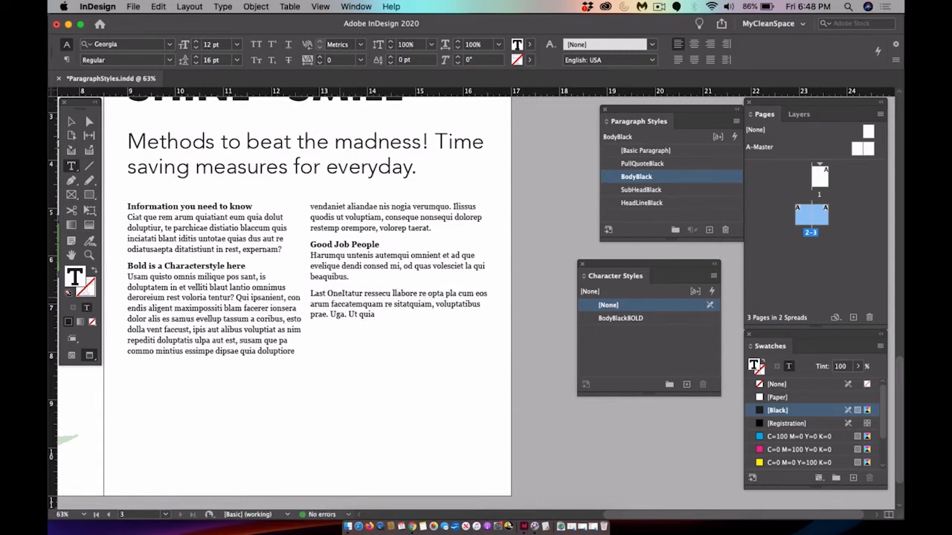
key("Return")
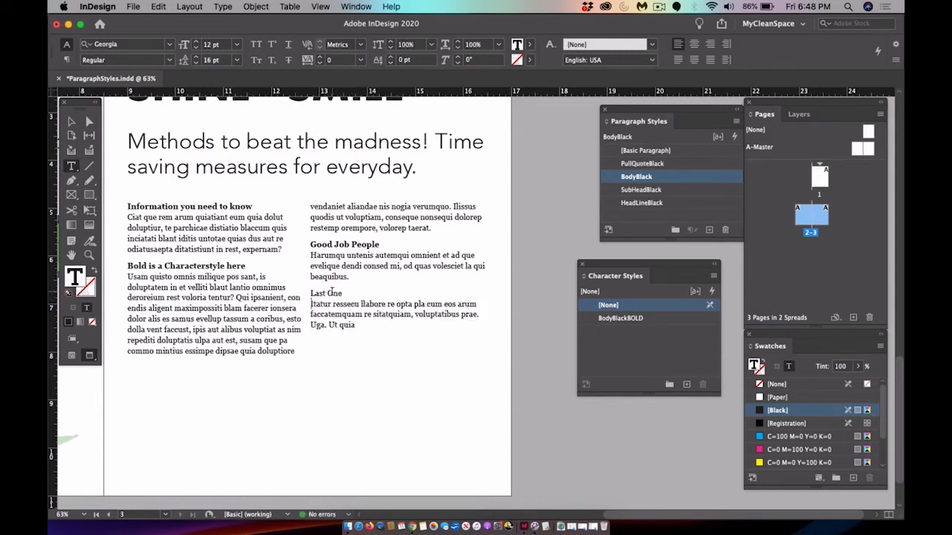
double_click(335, 294)
triple_click(335, 294)
left_click(617, 318)
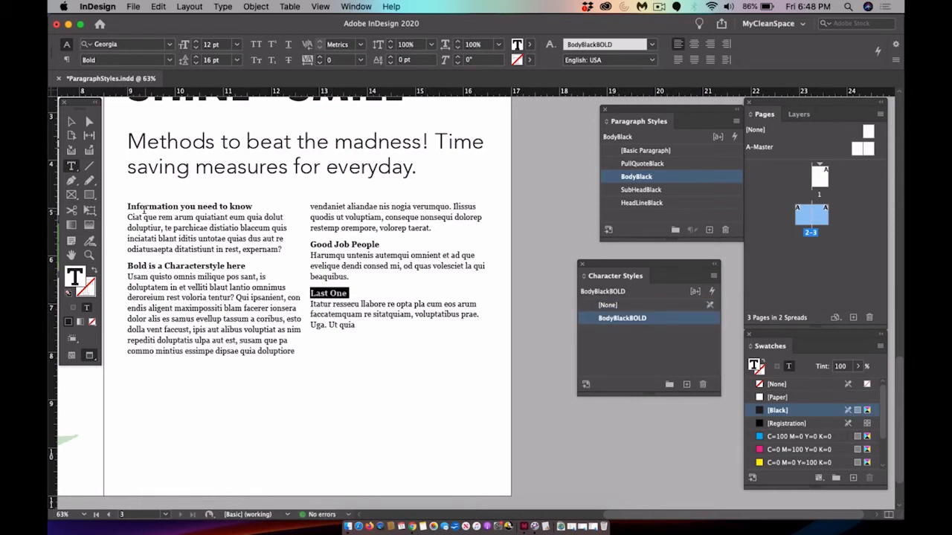
Deselect the page 3 text and reset the MyCleanSpace workspace
left_click(70, 121)
left_click(267, 270)
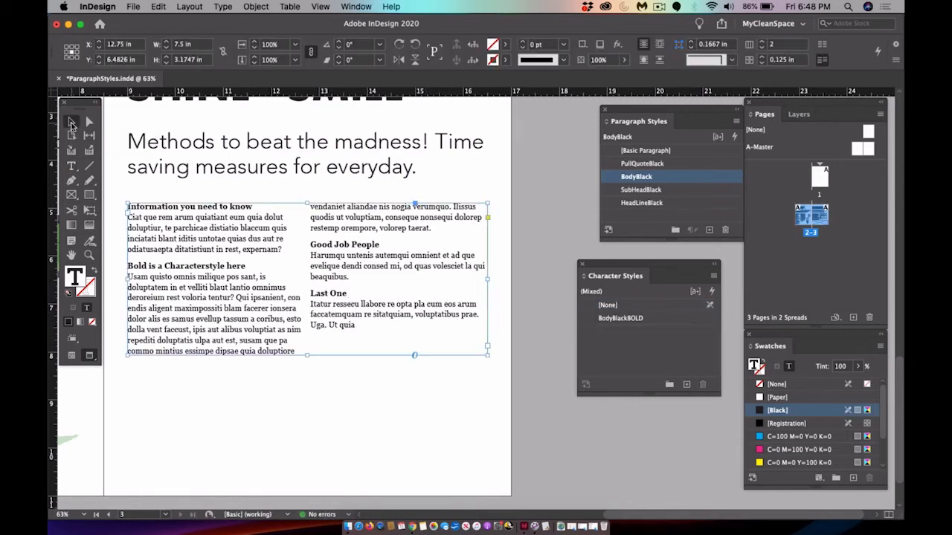
scroll(269, 275, "left", 5)
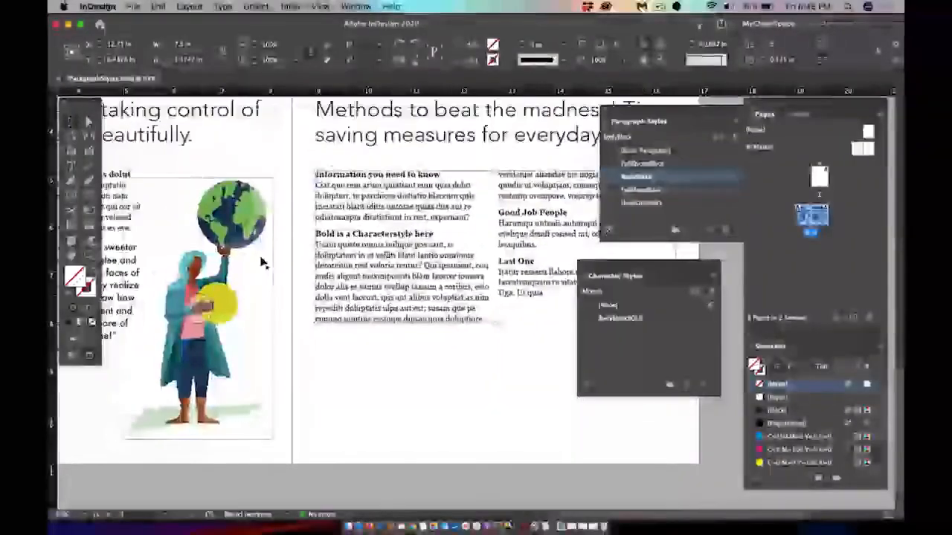
scroll(261, 262, "down", 3)
scroll(263, 260, "down", 2)
left_click(574, 453)
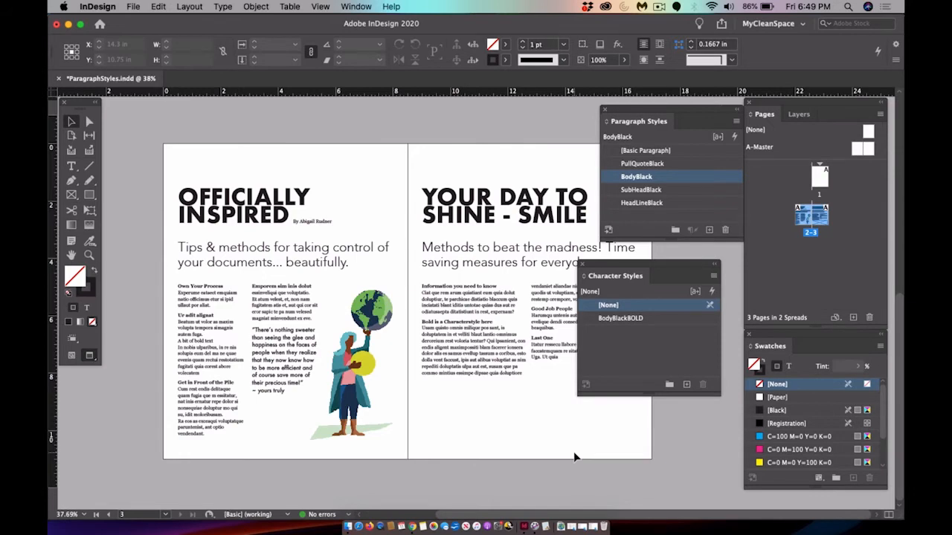
left_click(365, 5)
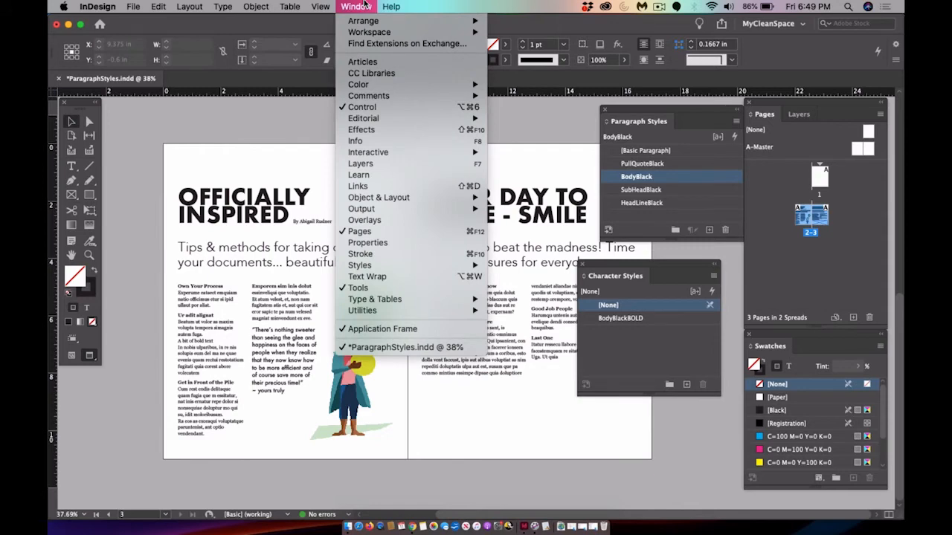
mouse_move(356, 35)
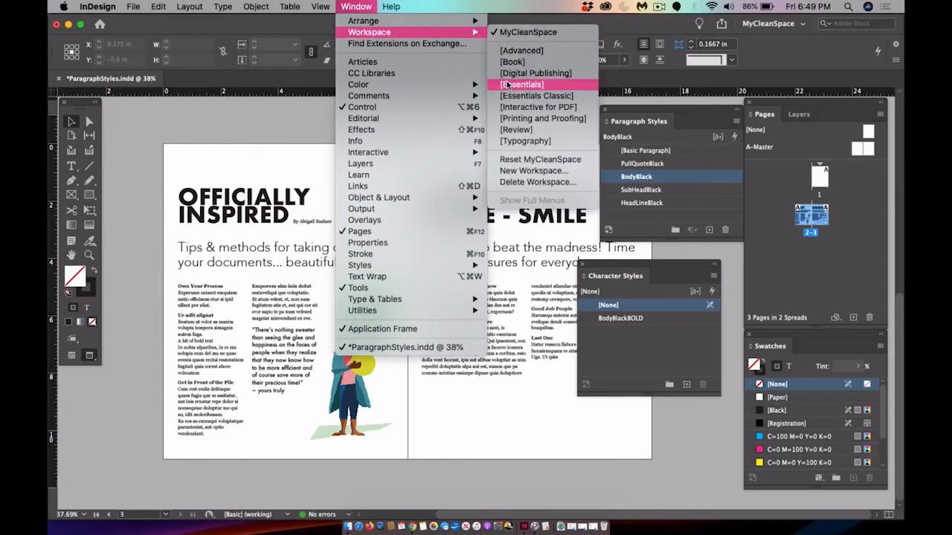
left_click(534, 159)
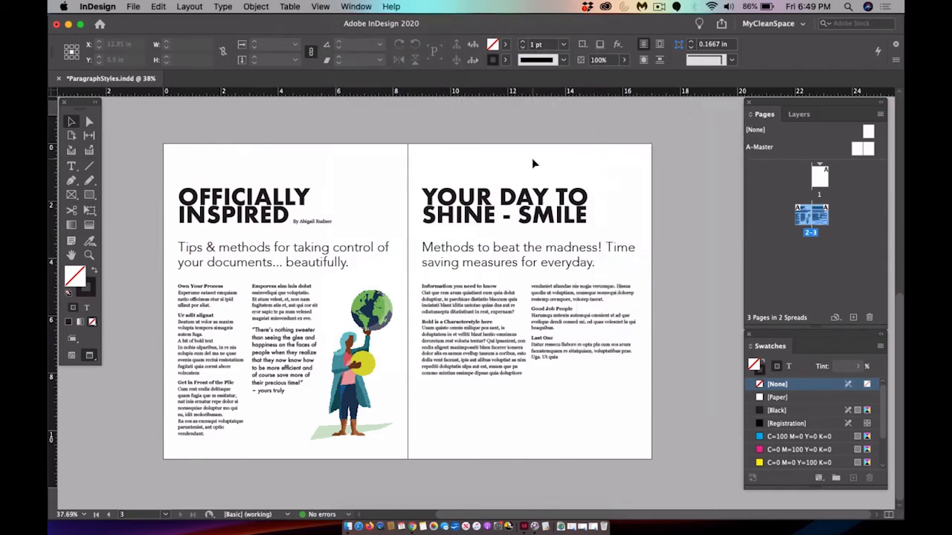
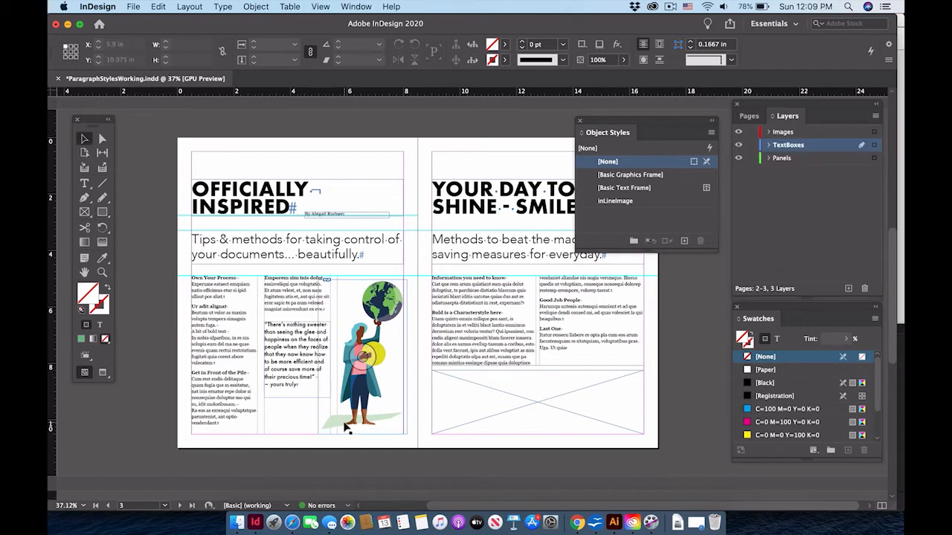
Find which layer holds the woman-and-globe illustration, checking its <TeamMate_01.ai> entry in TextBoxes by hiding and showing it
left_click(347, 428)
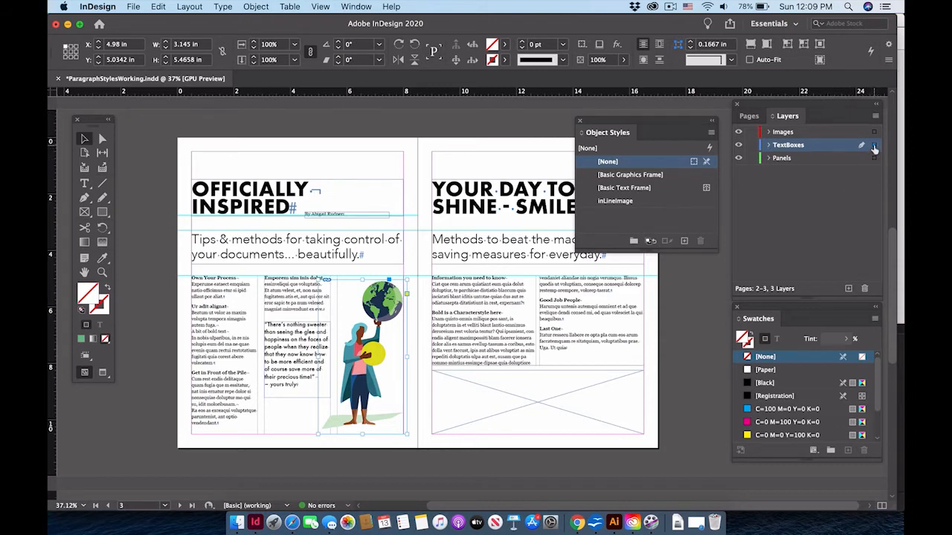
left_click(768, 147)
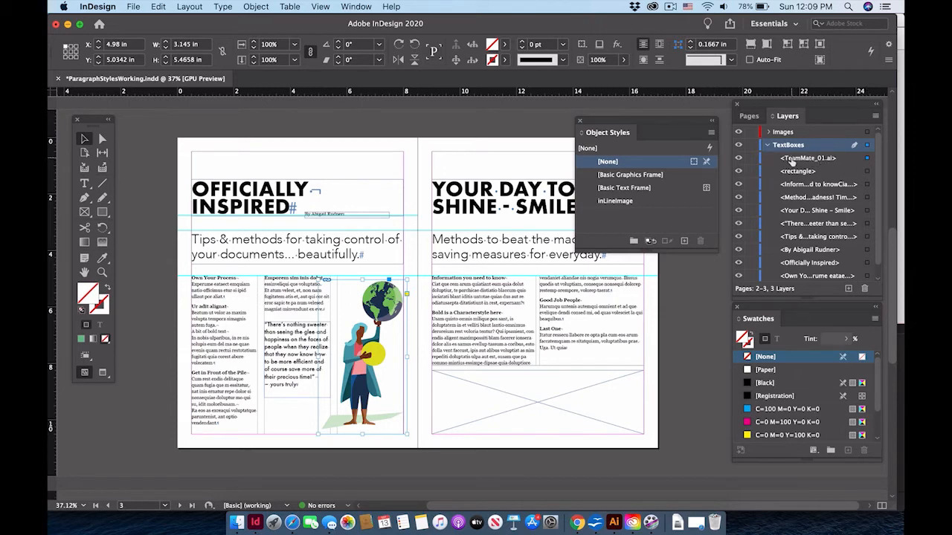
left_click(738, 160)
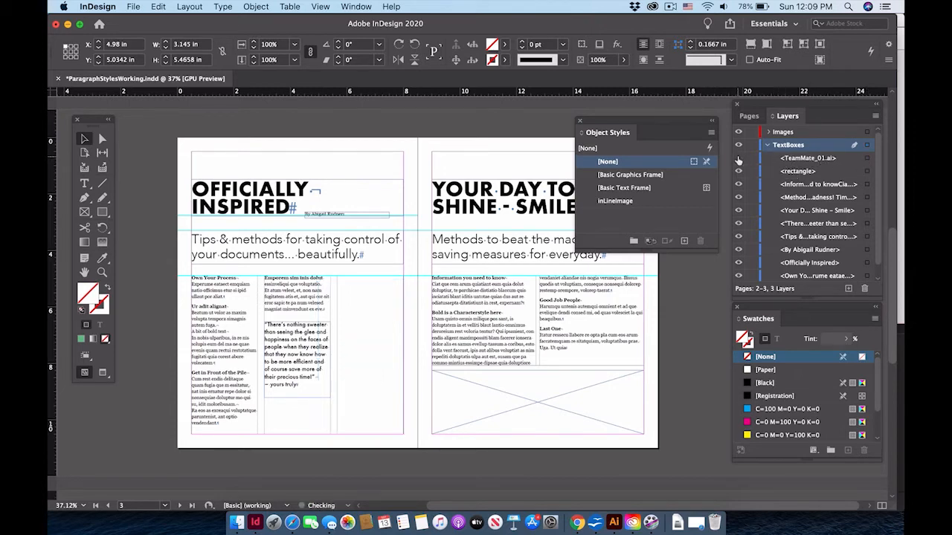
left_click(738, 160)
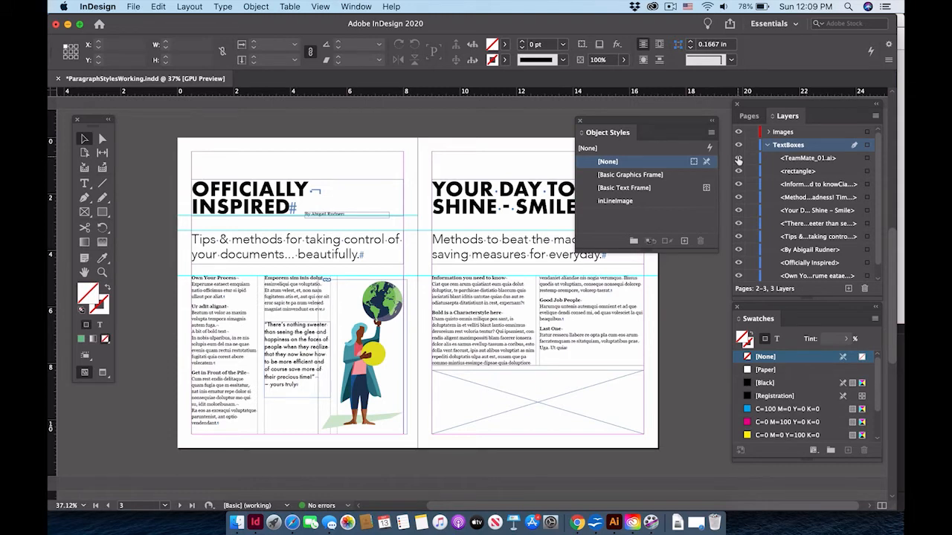
Try moving the <TeamMate_01.ai> entry from the TextBoxes layer into the Images layer
left_click(792, 159)
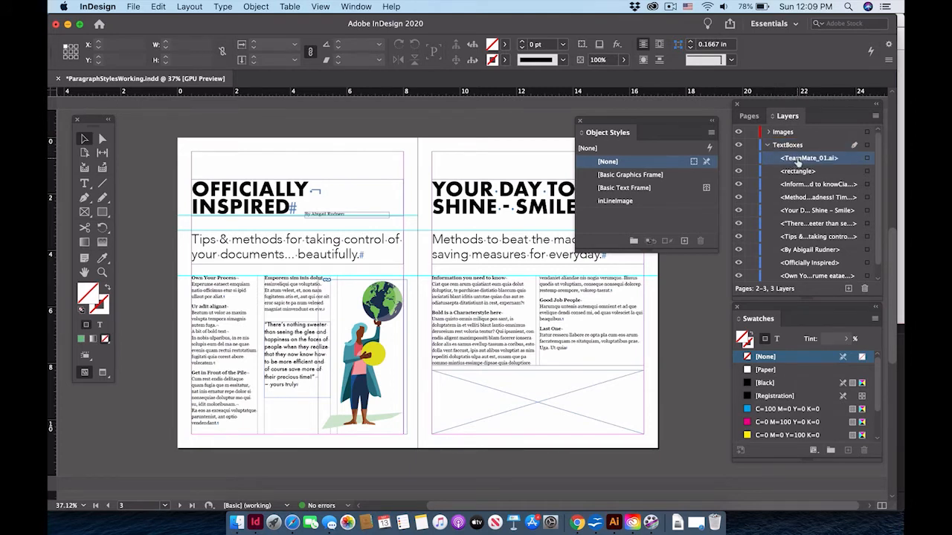
left_click_drag(795, 147, 794, 145)
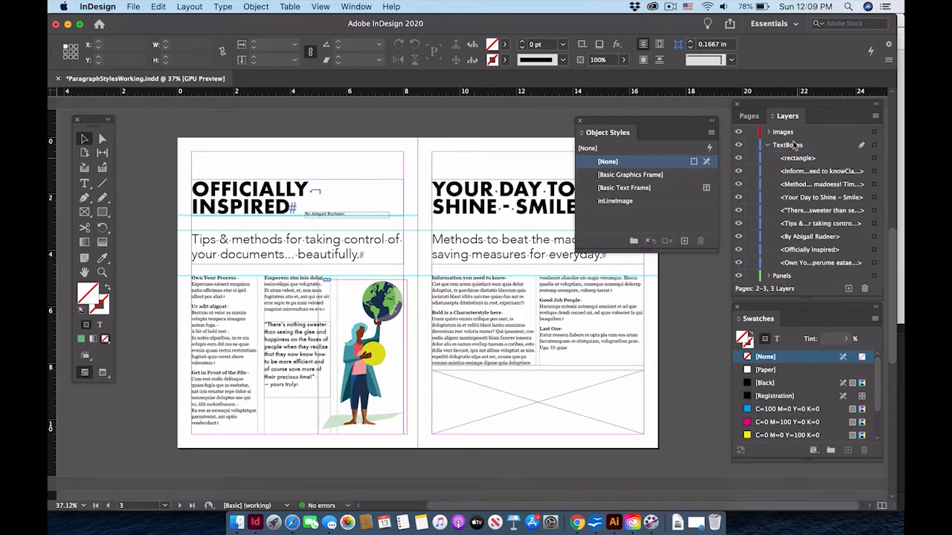
left_click(738, 135)
left_click(738, 134)
key("super+z")
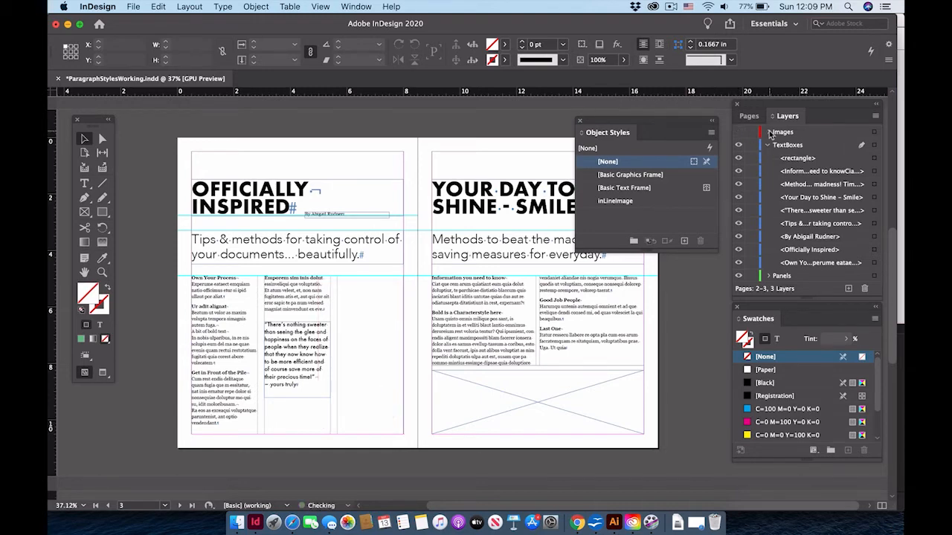
key("super+shift+z")
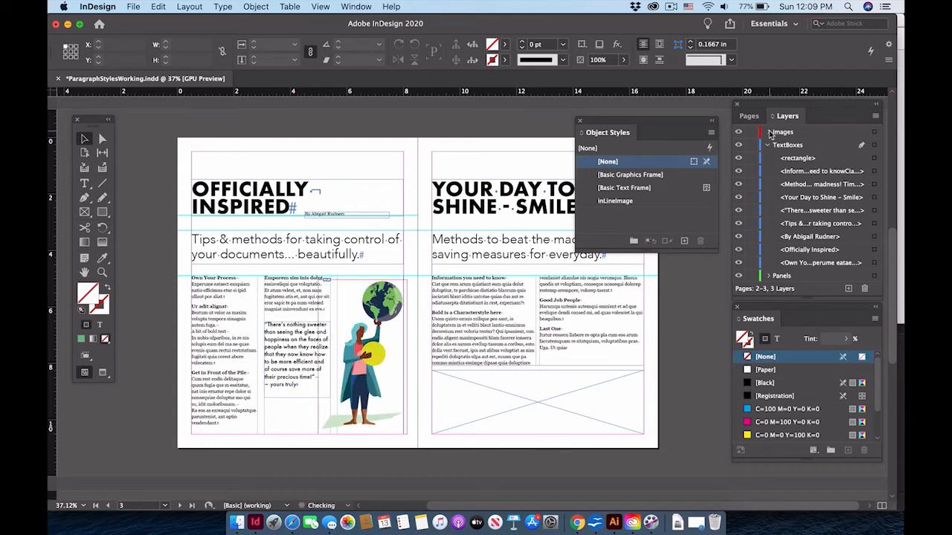
key("super+z")
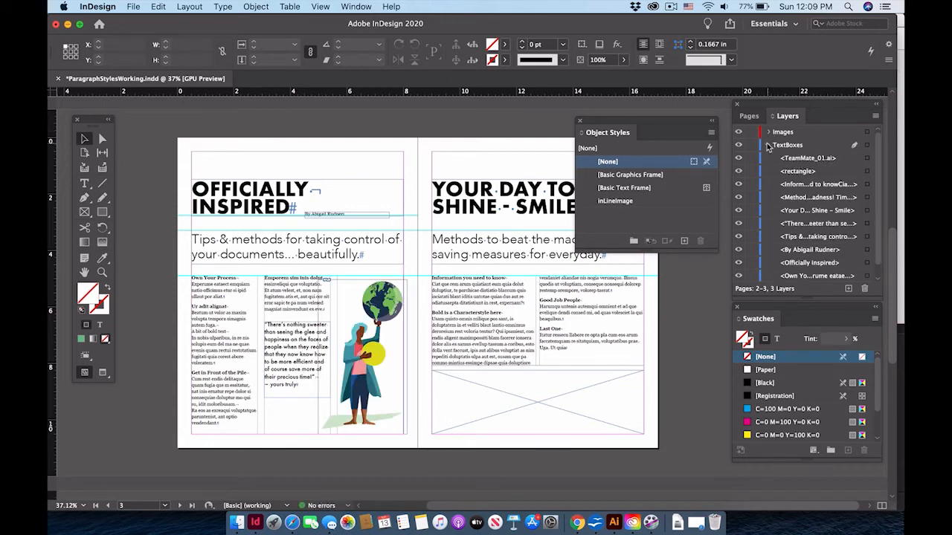
left_click(769, 145)
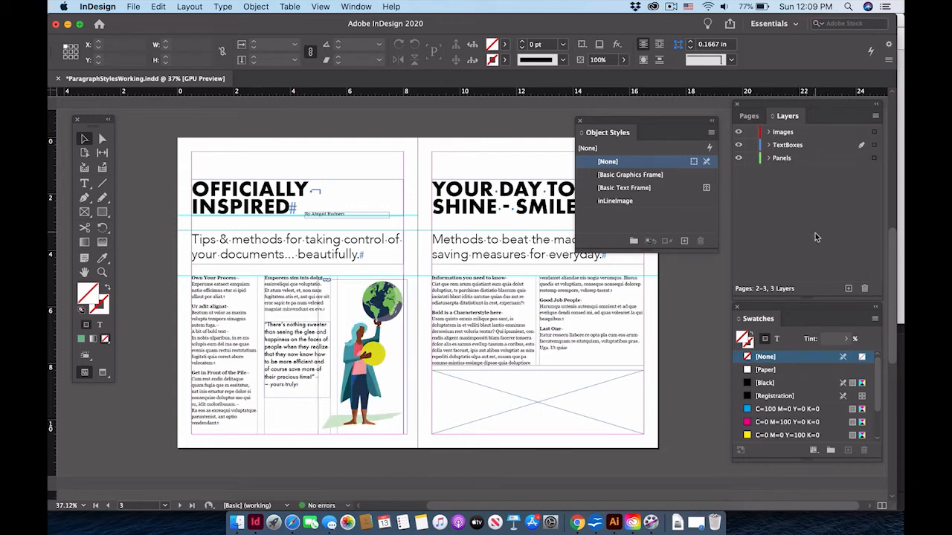
Move the woman-and-globe illustration from the TextBoxes layer to the Images layer and lock the Images layer
left_click(370, 426)
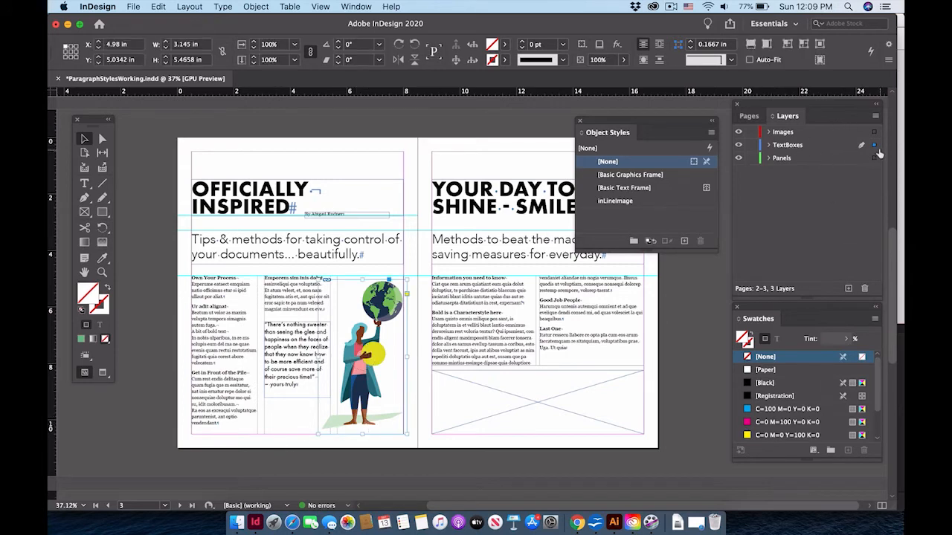
left_click_drag(874, 148, 873, 133)
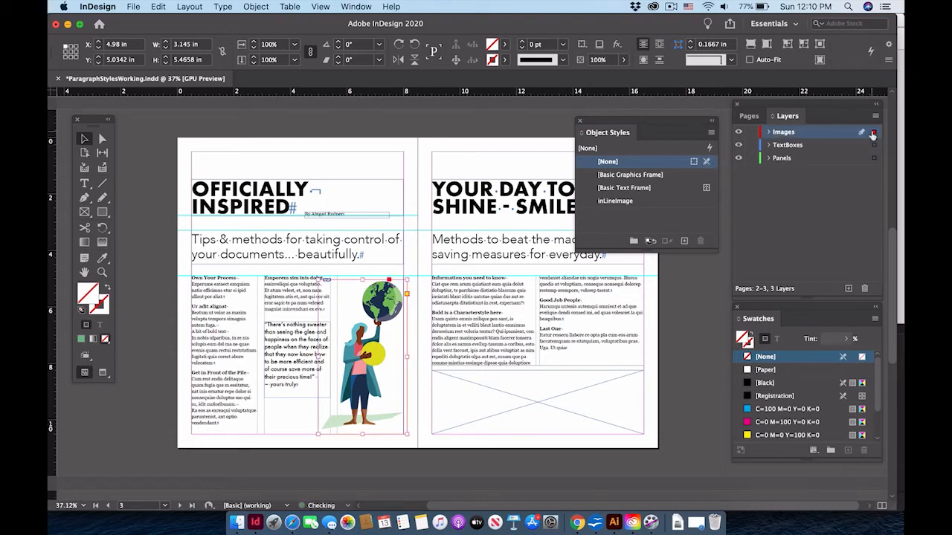
left_click(752, 131)
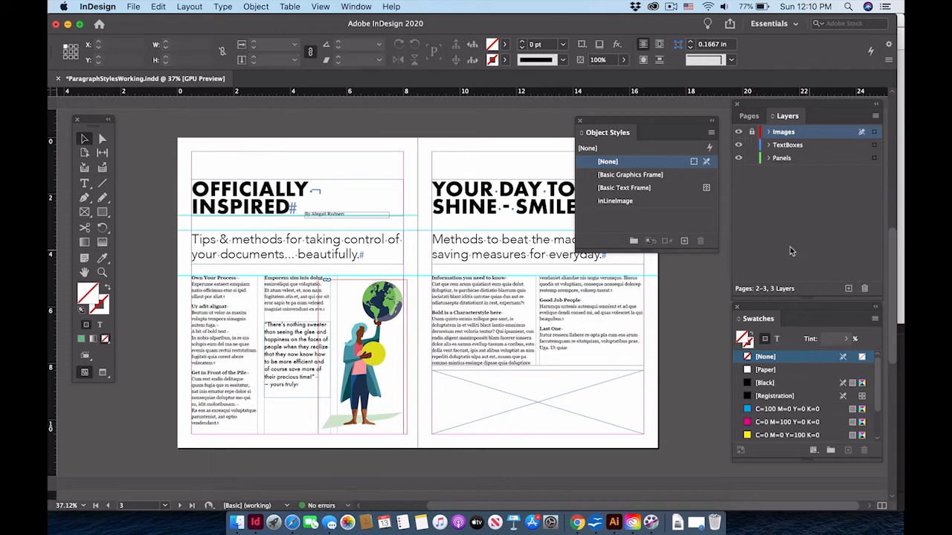
Lock the TextBoxes layer and make Panels the active layer
left_click(325, 355)
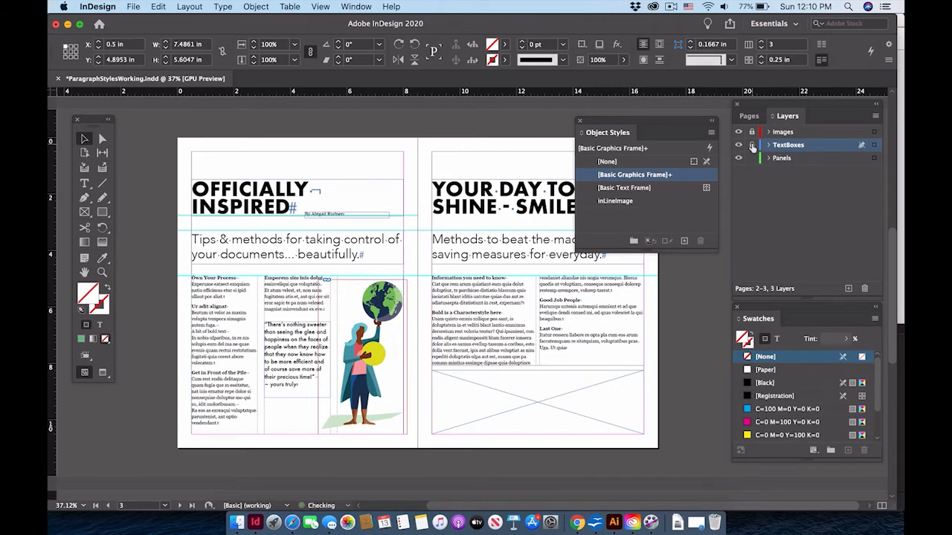
left_click(752, 146)
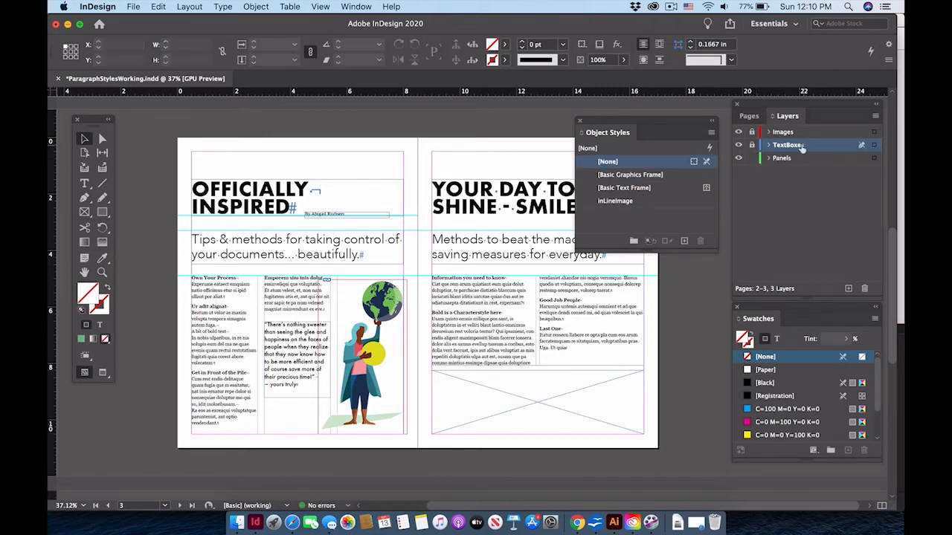
left_click(783, 159)
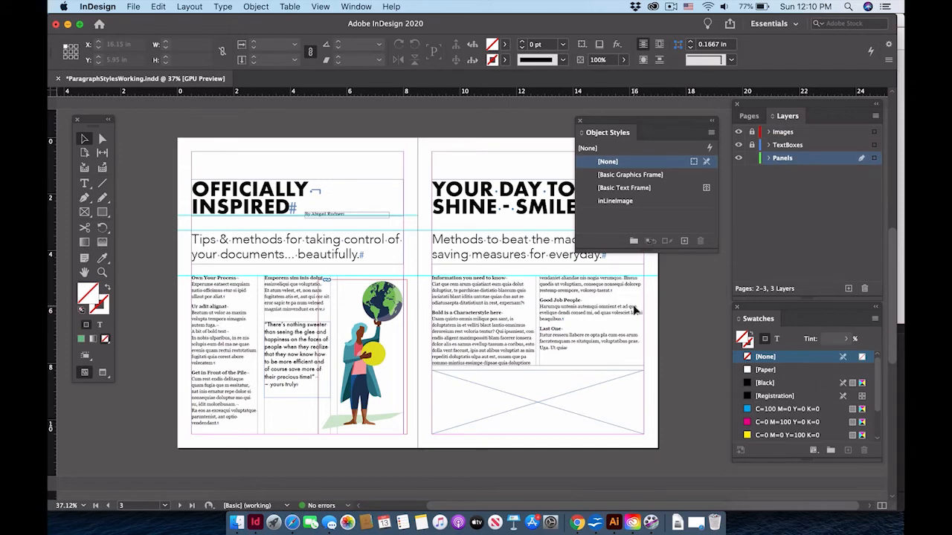
Undo the locking of the TextBoxes layer
left_click(102, 273)
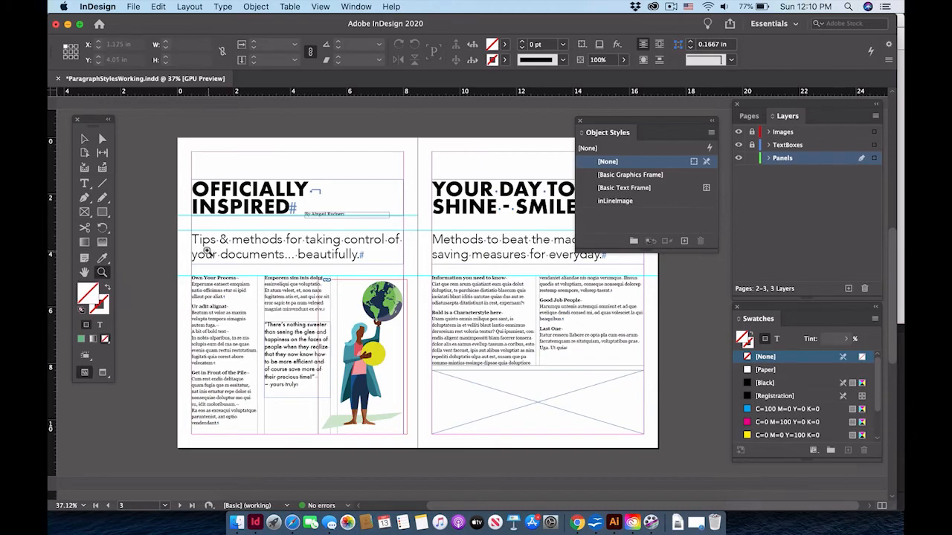
left_click_drag(209, 253, 392, 389)
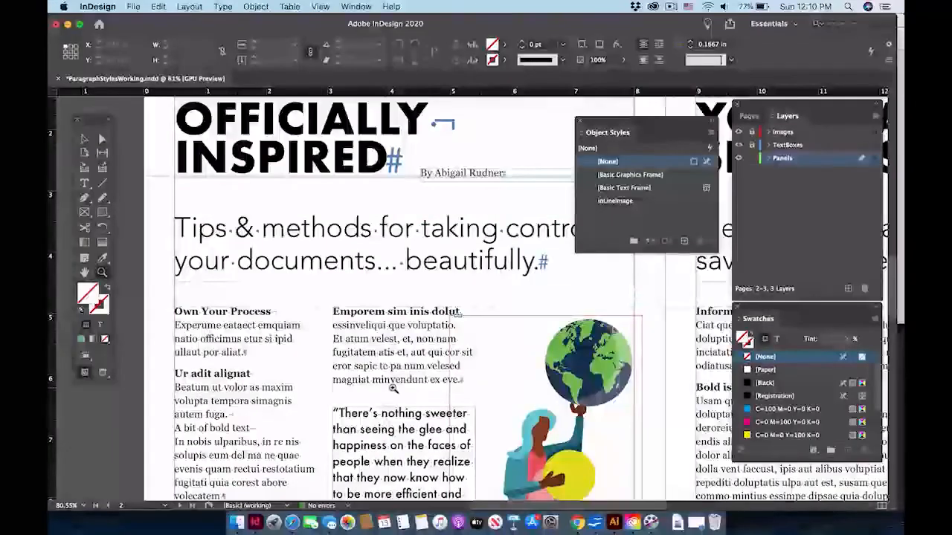
scroll(392, 388, "down", 5)
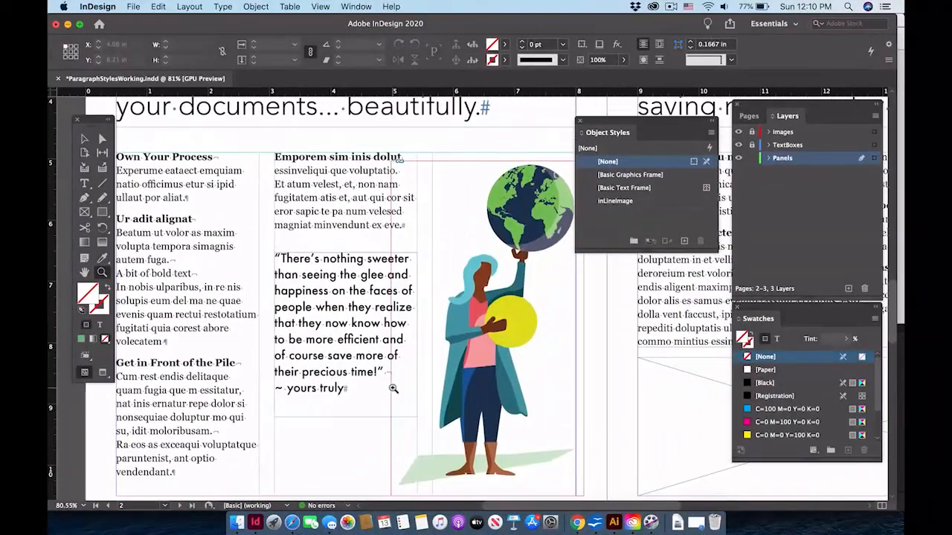
scroll(393, 389, "down", 1)
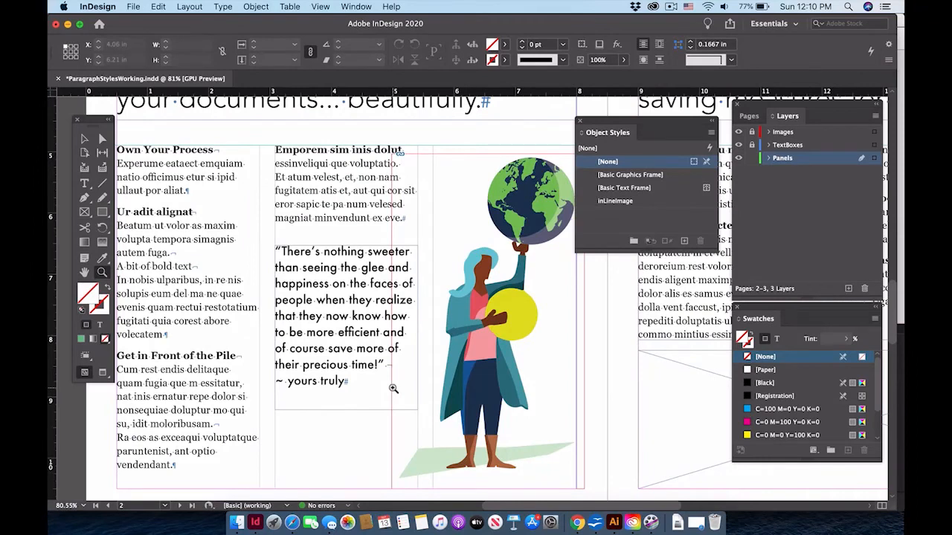
key("super+z")
key("super+z")
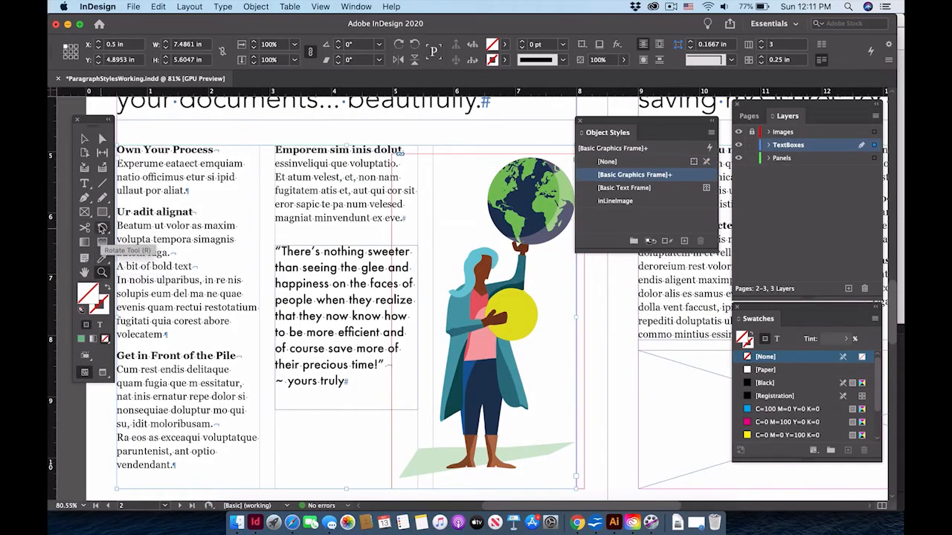
Draw a rectangle about 2.58 in wide and 2.68 in high around the pull quote on the Panels layer
left_click(102, 213)
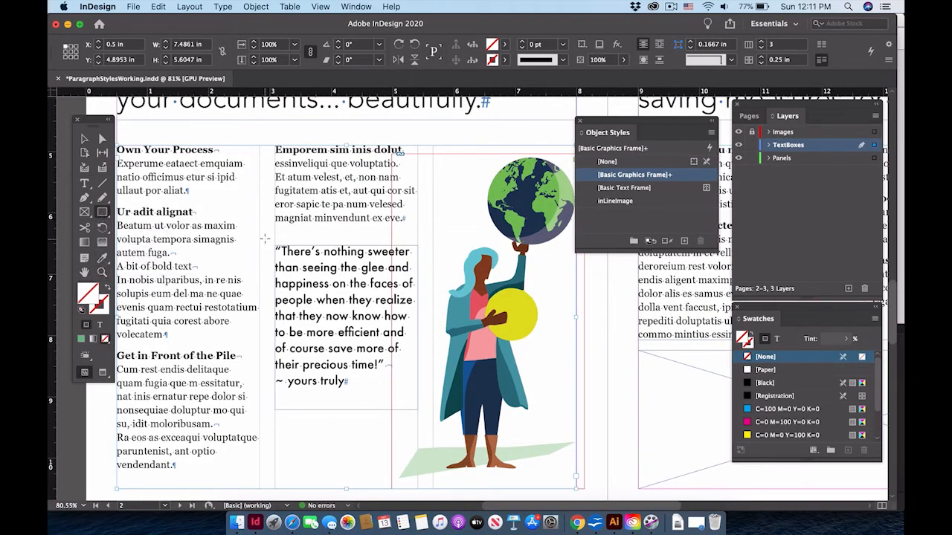
left_click(831, 164)
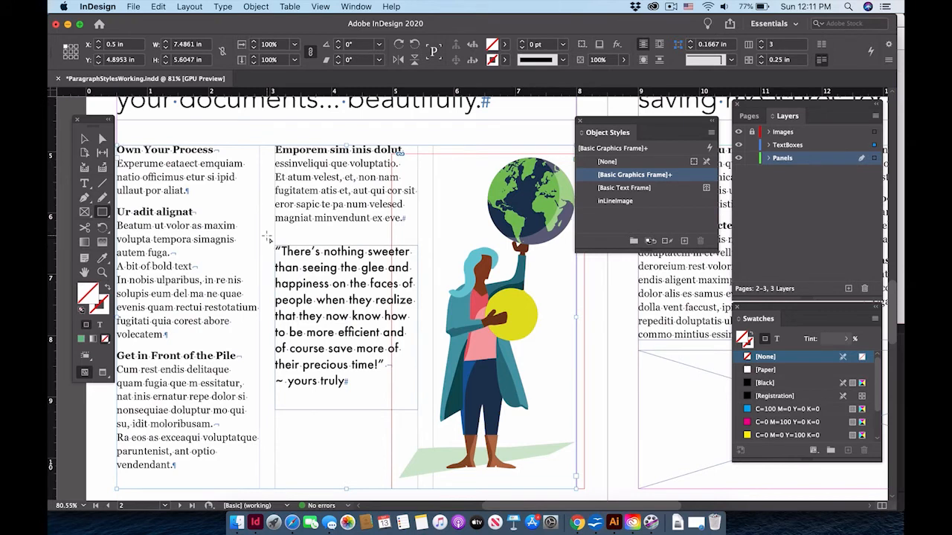
left_click_drag(266, 236, 425, 402)
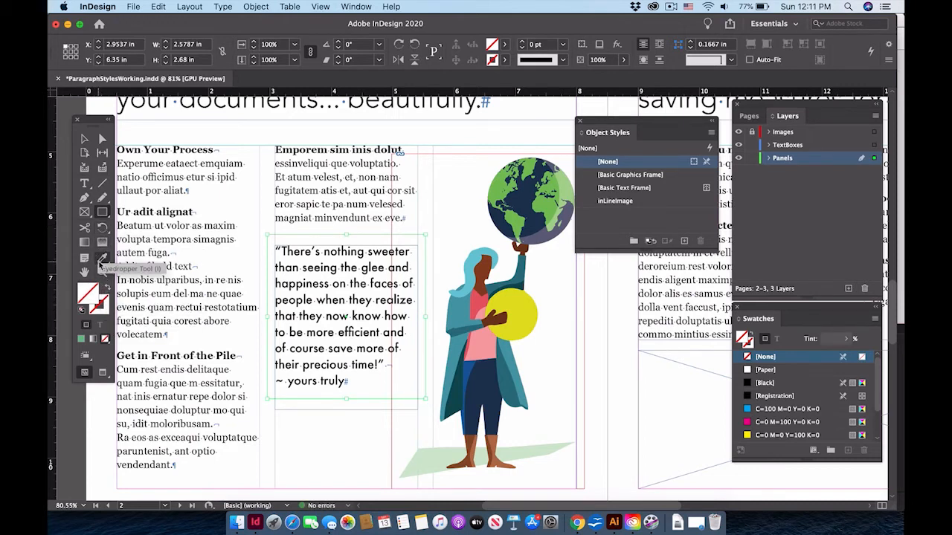
Fill the rectangle with the light teal sampled from the woman's hair using the Eyedropper tool
left_click(102, 259)
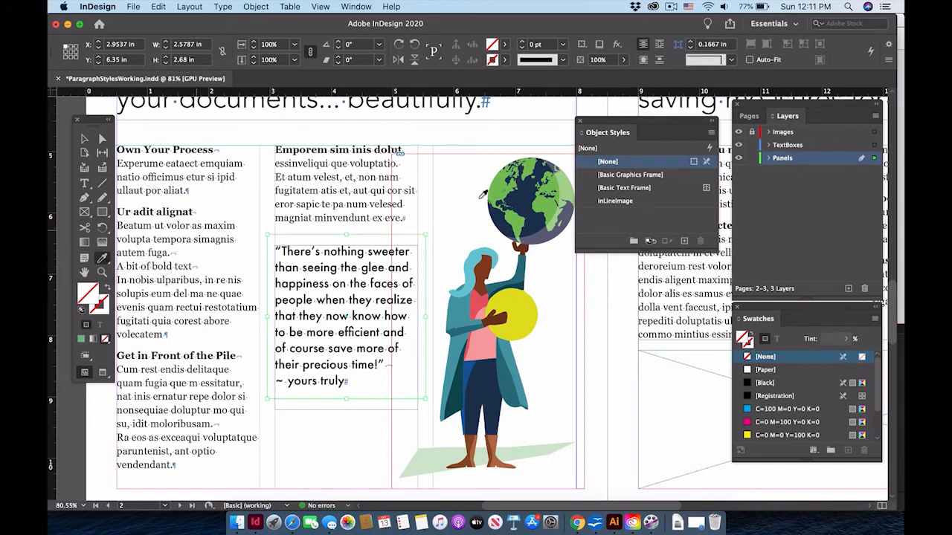
left_click(473, 258)
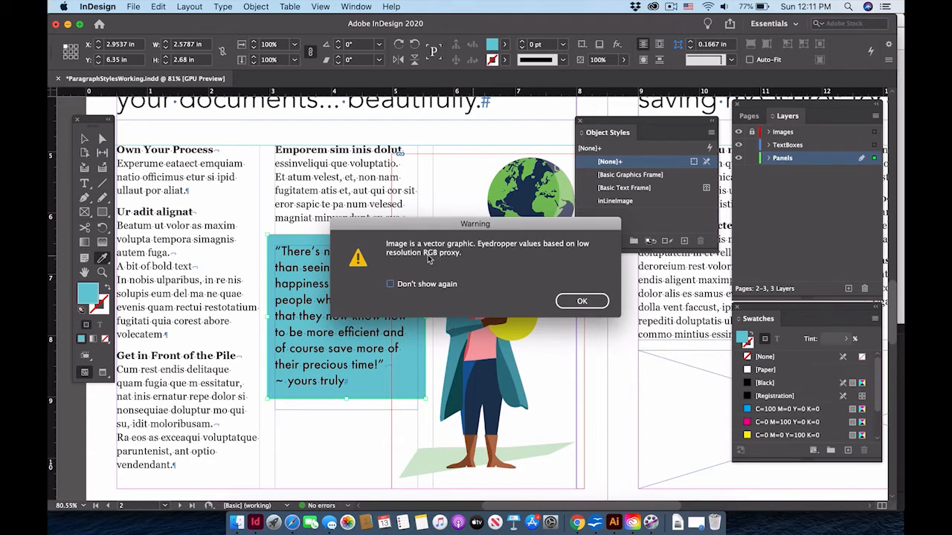
left_click(583, 302)
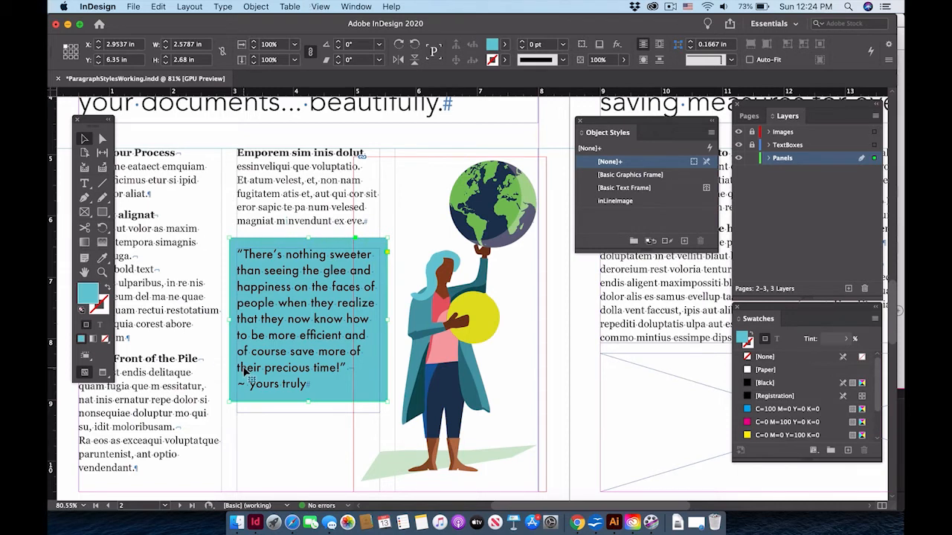
Add a drop shadow to the teal panel with 24% opacity and preview it
left_click(255, 6)
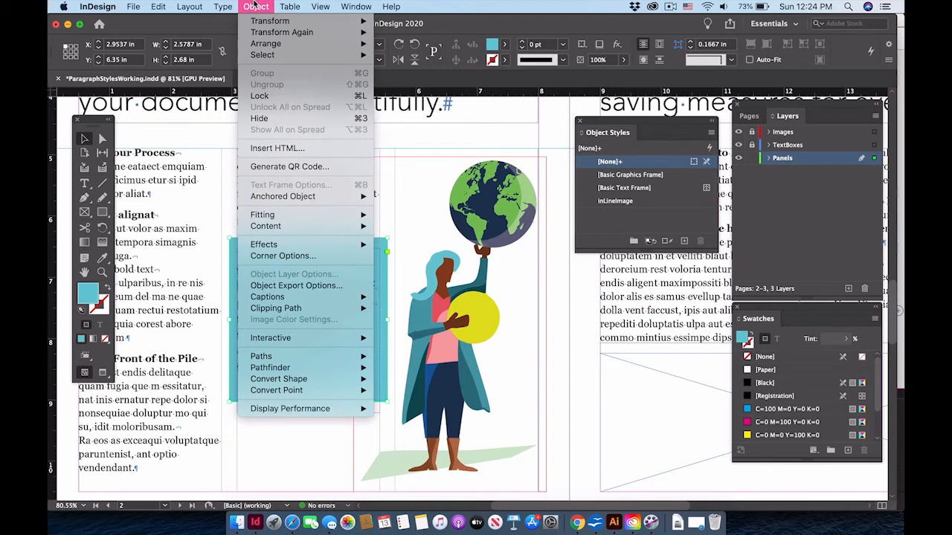
mouse_move(262, 245)
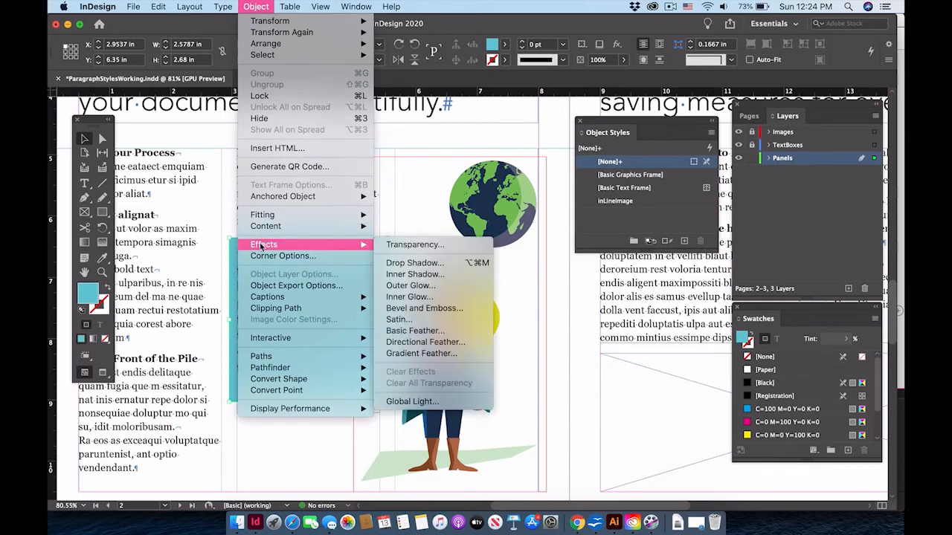
left_click(411, 264)
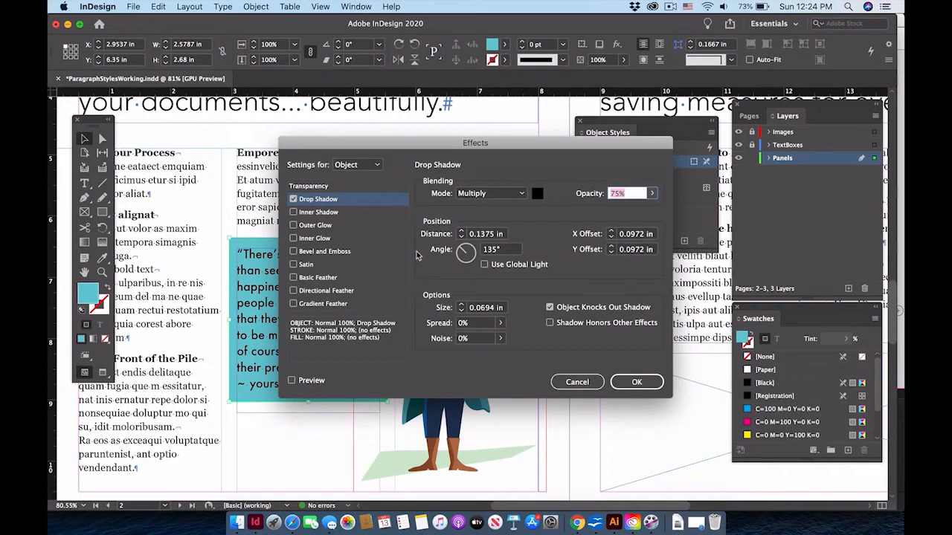
left_click_drag(401, 152, 541, 109)
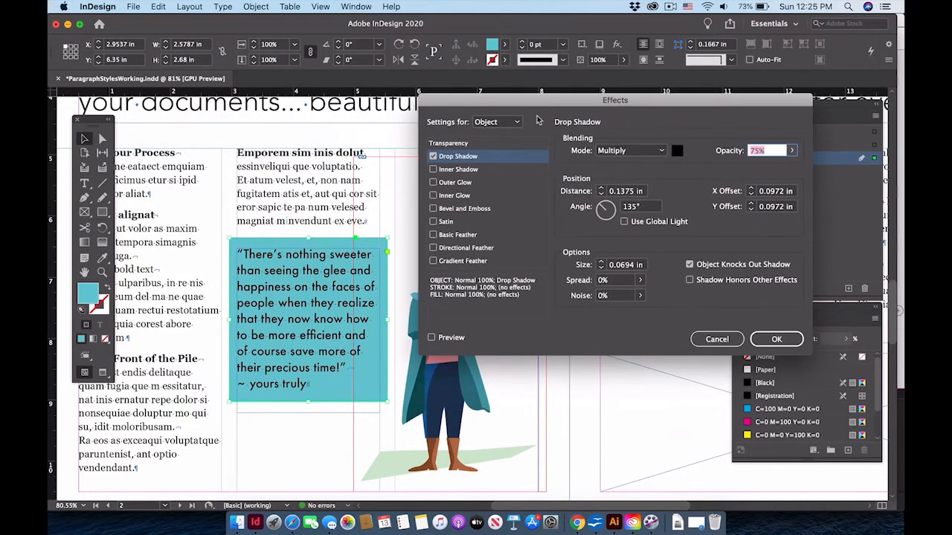
left_click(431, 338)
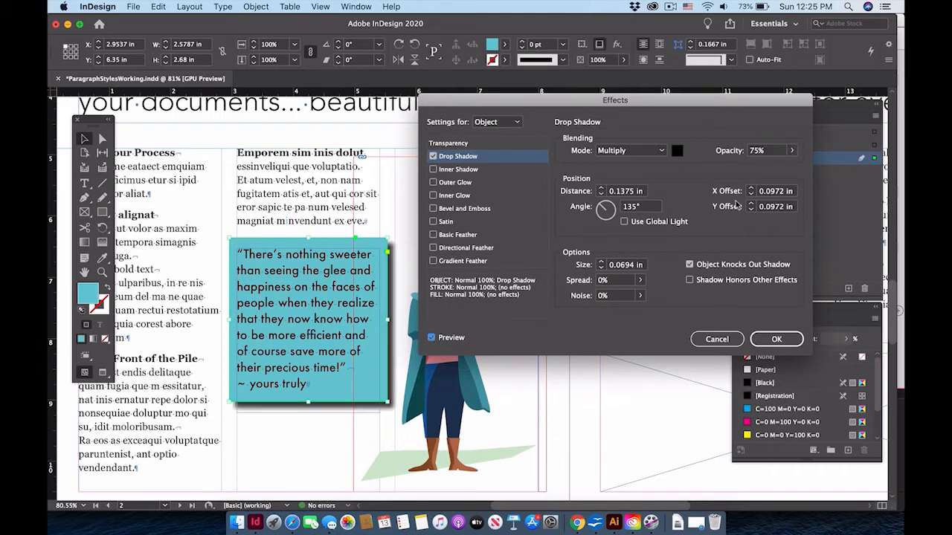
left_click_drag(792, 152, 747, 172)
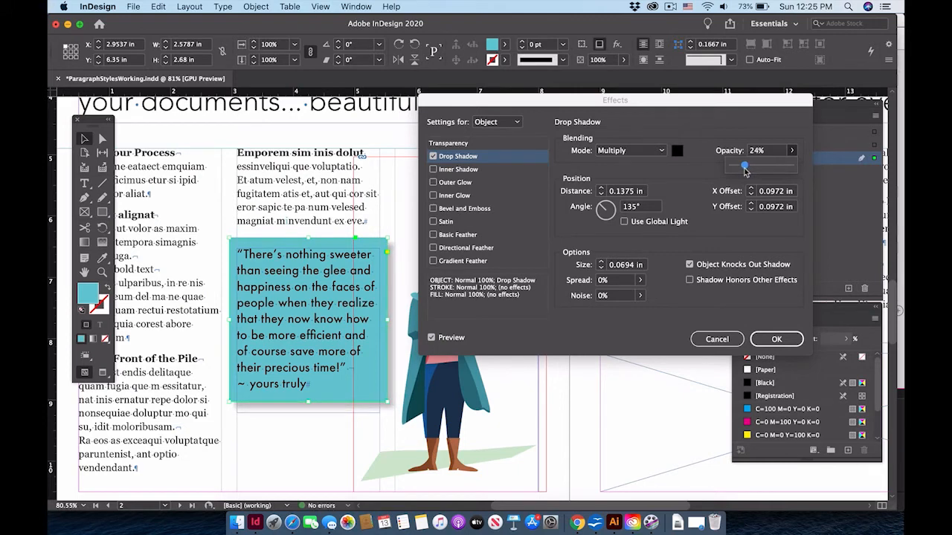
Set the panel's drop shadow to an angle of 41° and a distance of 0.0625 in, and apply the effect
left_click_drag(606, 209, 610, 211)
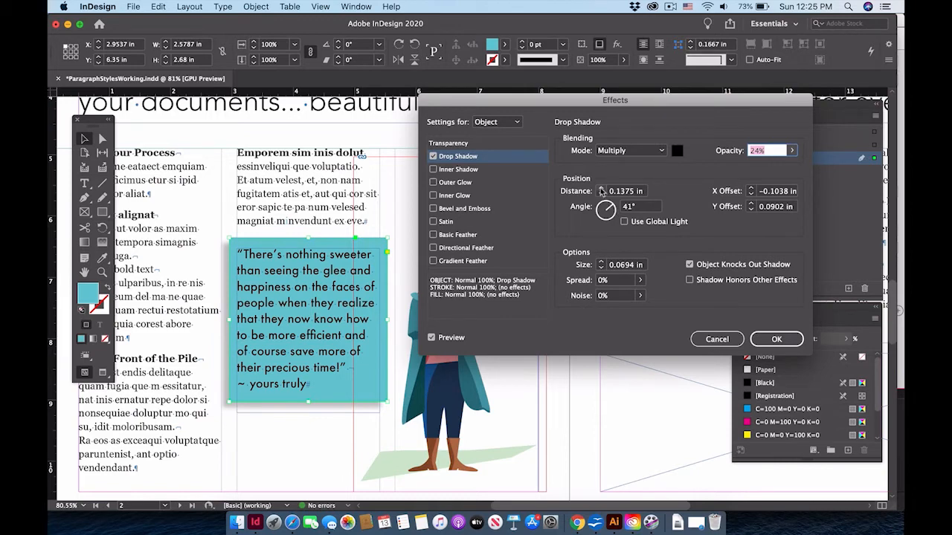
left_click(601, 188)
left_click(601, 194)
left_click(603, 195)
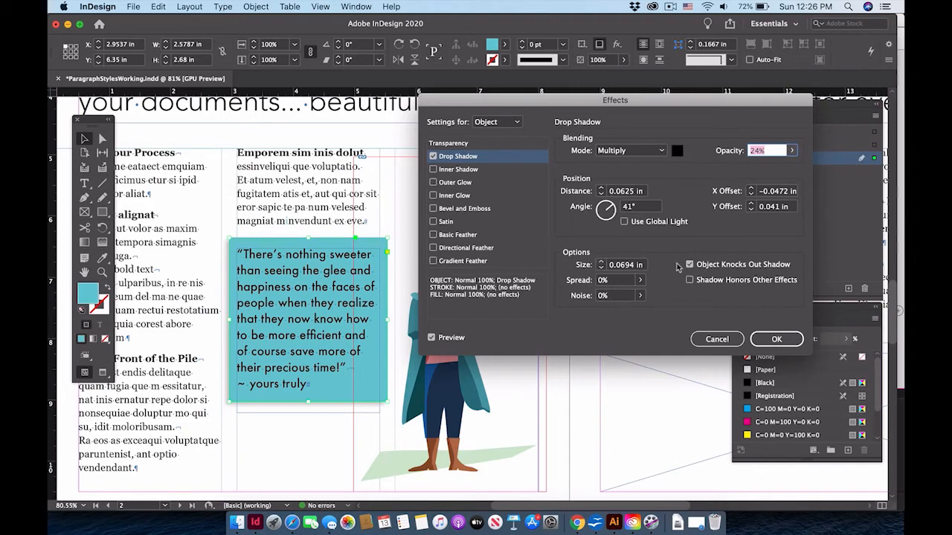
left_click(780, 341)
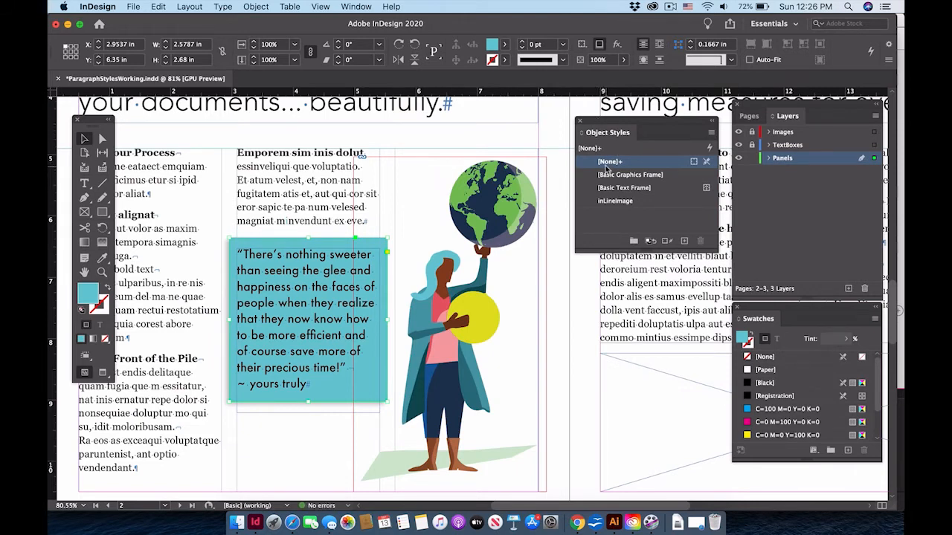
Give the panel a blue stroke with colour 327ee2, deselect it and show the spread in Preview mode
mouse_move(612, 167)
left_click(99, 306)
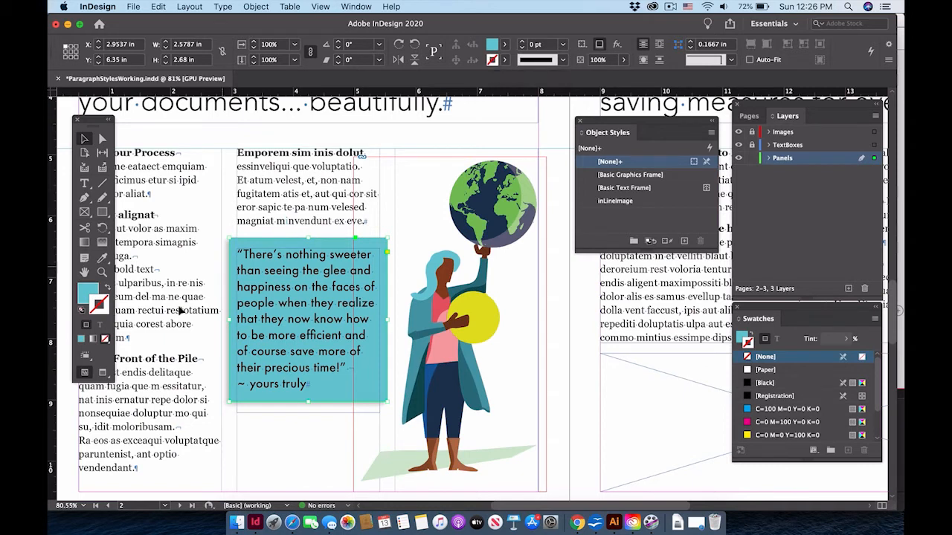
double_click(106, 312)
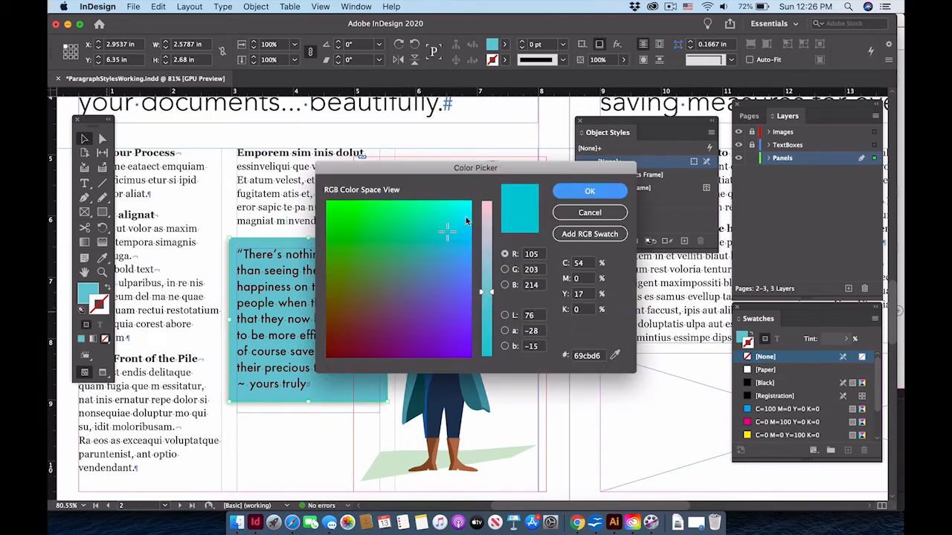
left_click(464, 255)
mouse_move(465, 255)
left_mouse_down()
mouse_move(457, 251)
mouse_move(468, 265)
mouse_move(448, 281)
mouse_move(492, 300)
mouse_move(494, 327)
left_mouse_up()
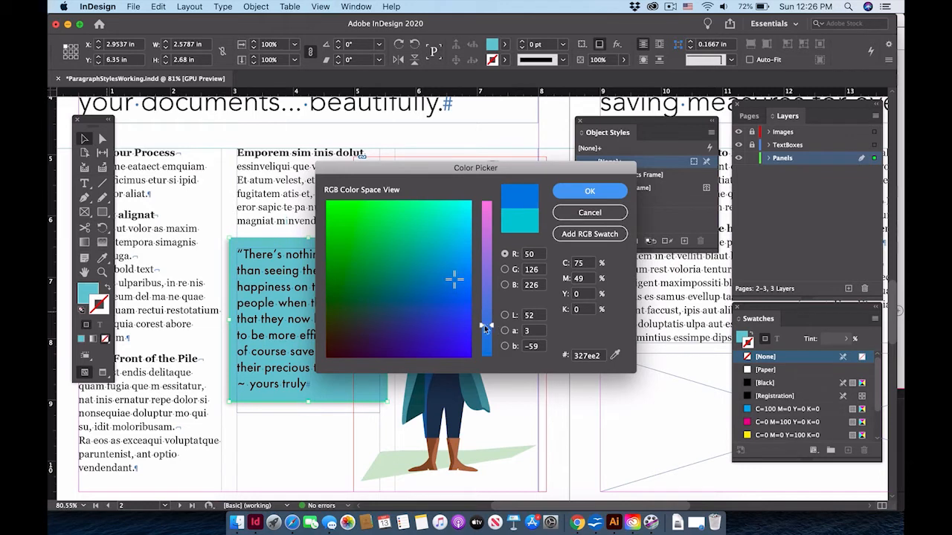
left_click(581, 195)
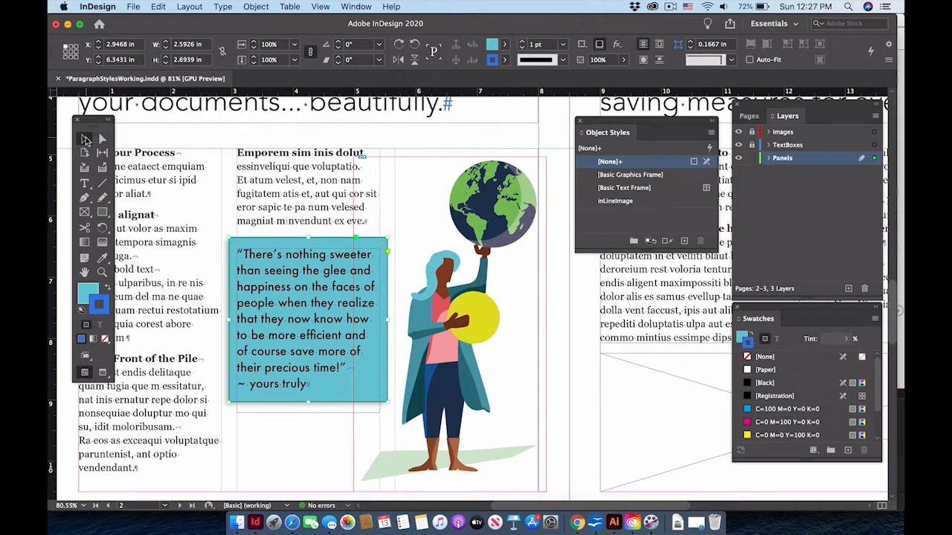
left_click(244, 141)
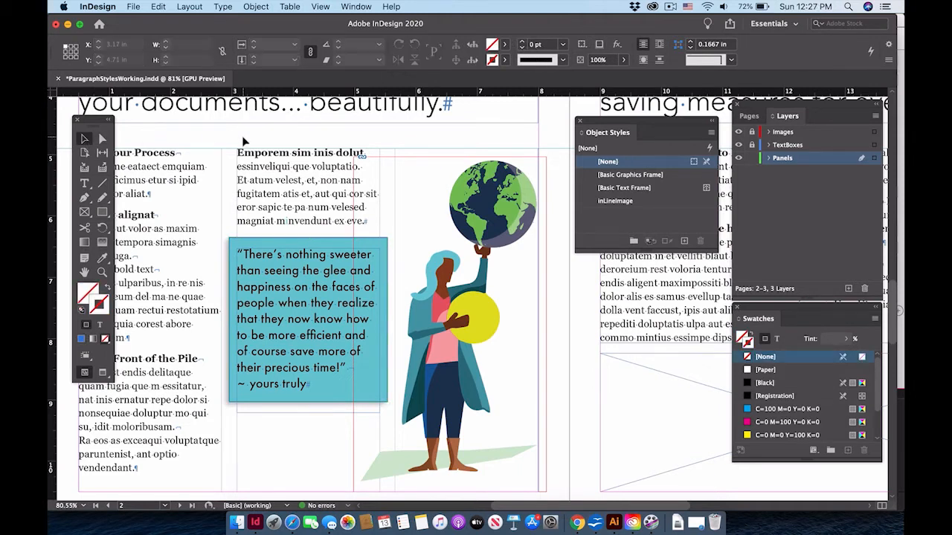
left_click(103, 374)
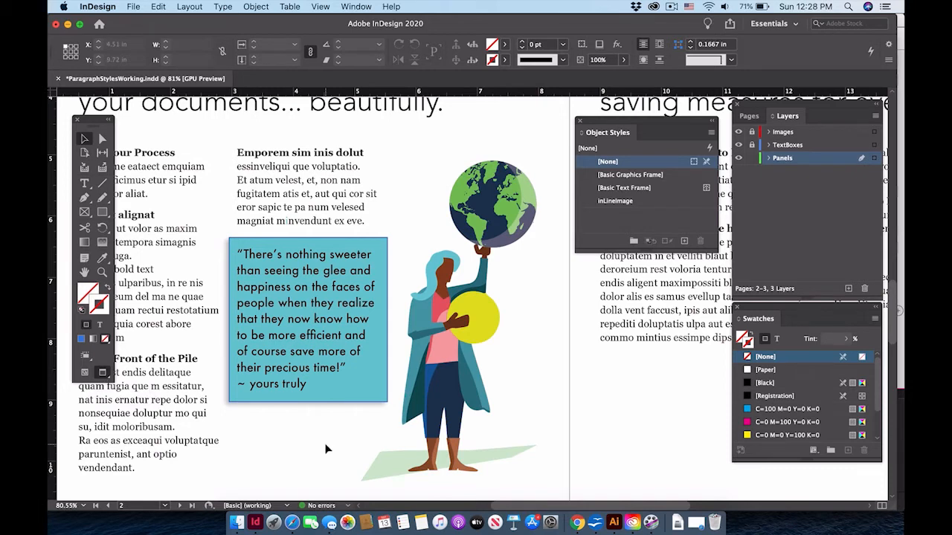
Set all four corners of the quote panel to the Rounded shape at 0.1667 in with live preview
left_click(360, 401)
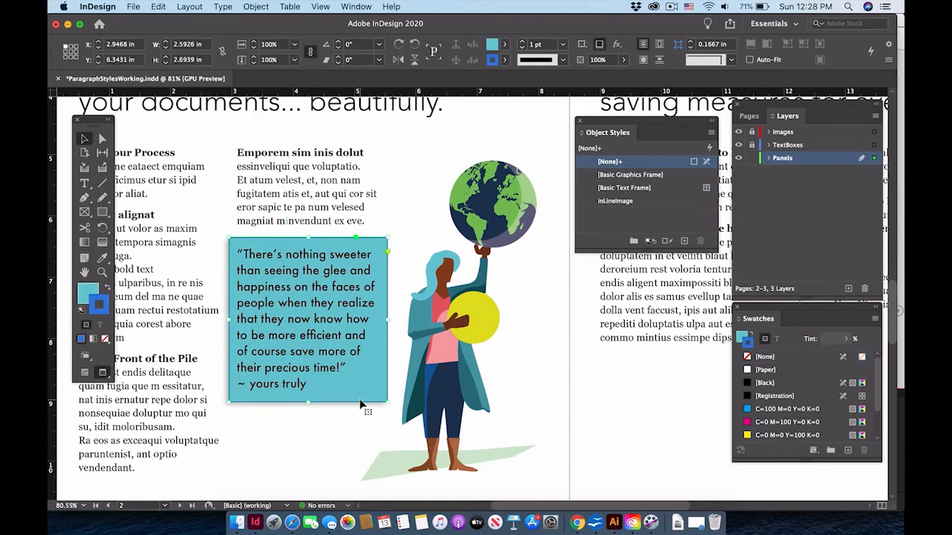
left_click(256, 7)
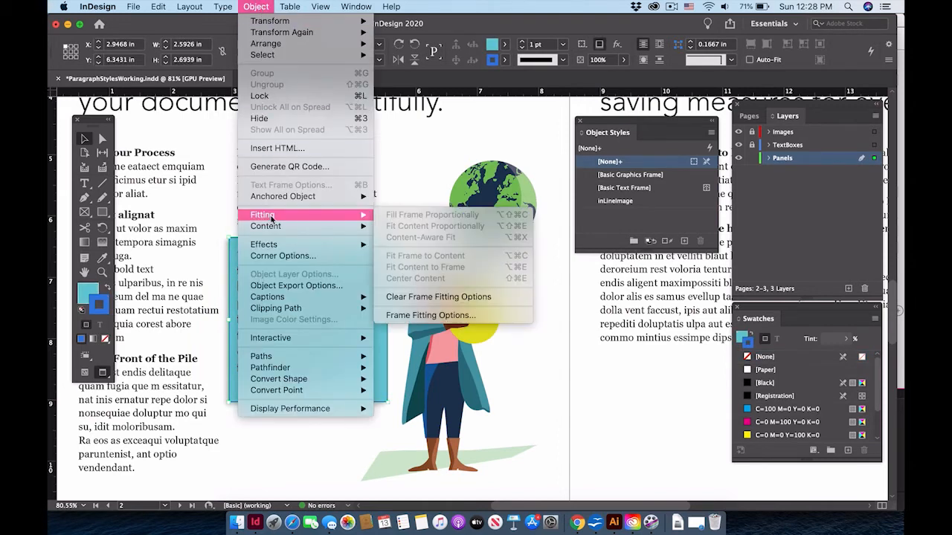
mouse_move(271, 243)
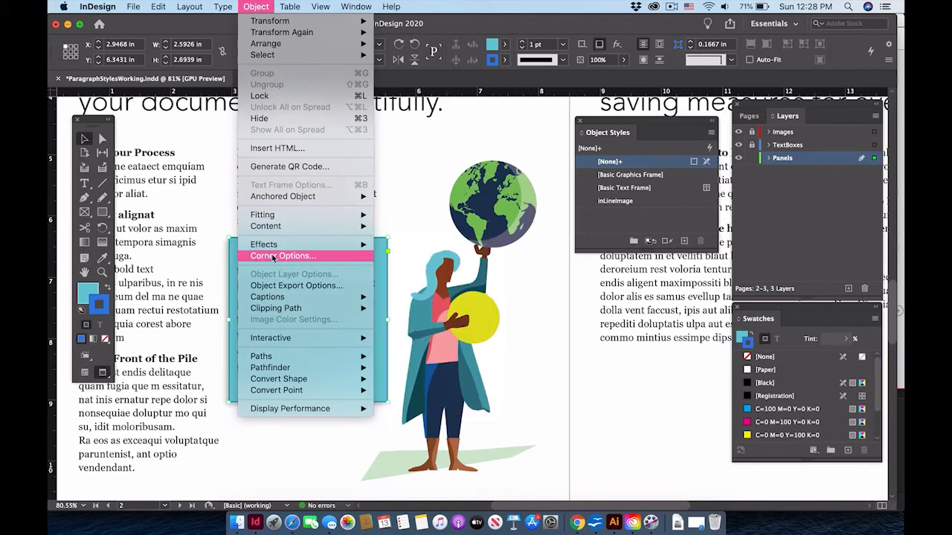
left_click(273, 256)
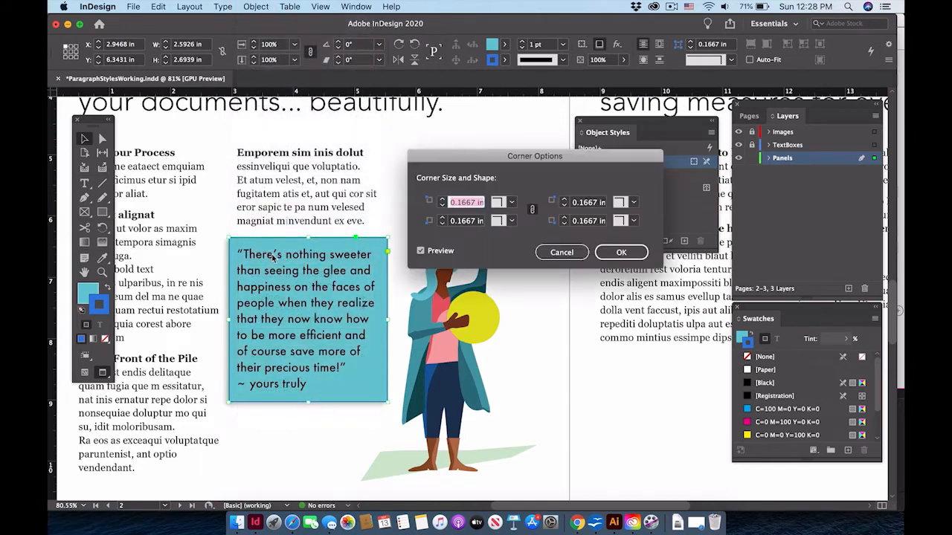
left_click(531, 209)
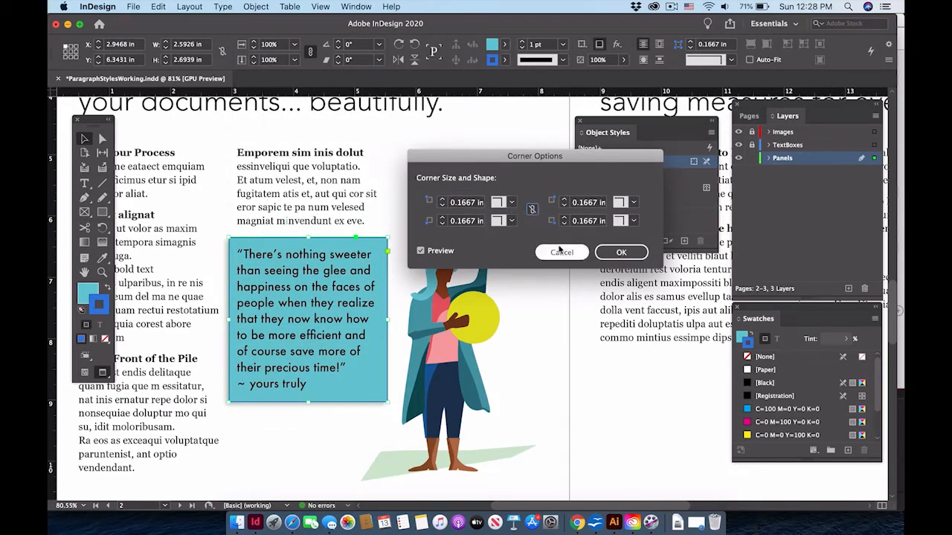
left_click(532, 211)
left_click(421, 252)
left_click(421, 252)
left_click(513, 203)
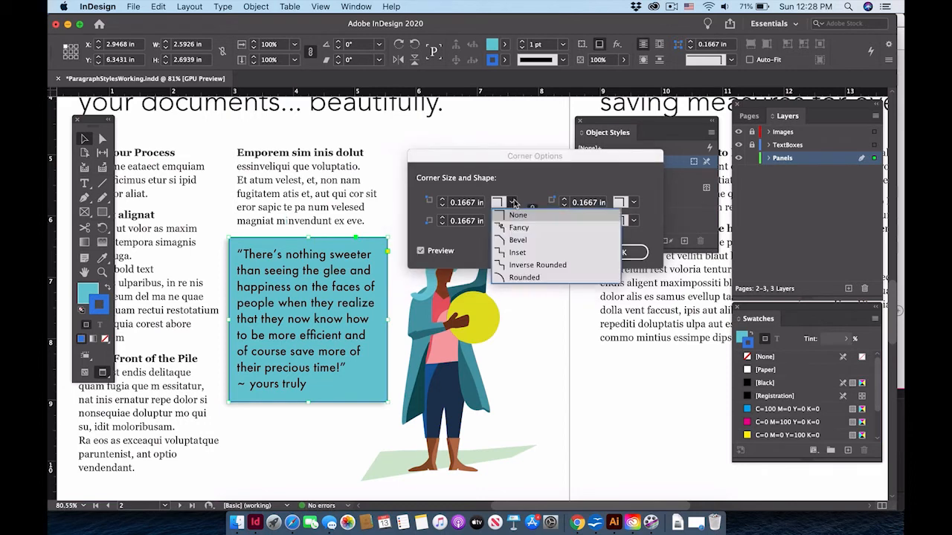
left_click(521, 276)
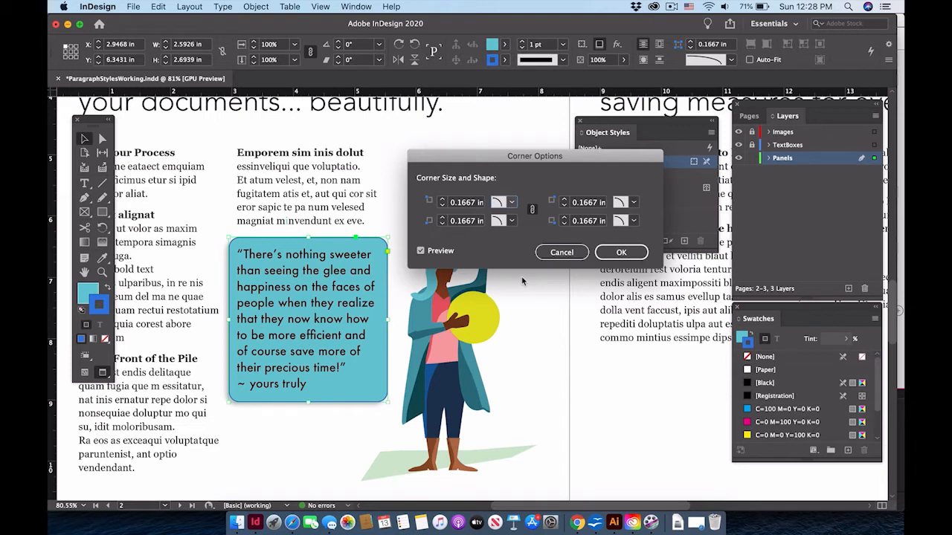
Change the shape of all four panel corners to Fancy and apply the corner options
left_click(513, 203)
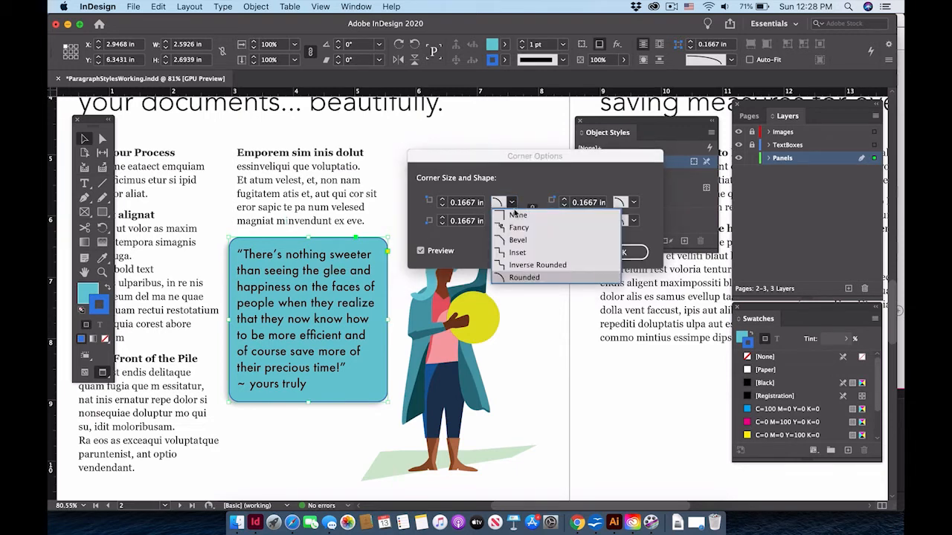
left_click(515, 227)
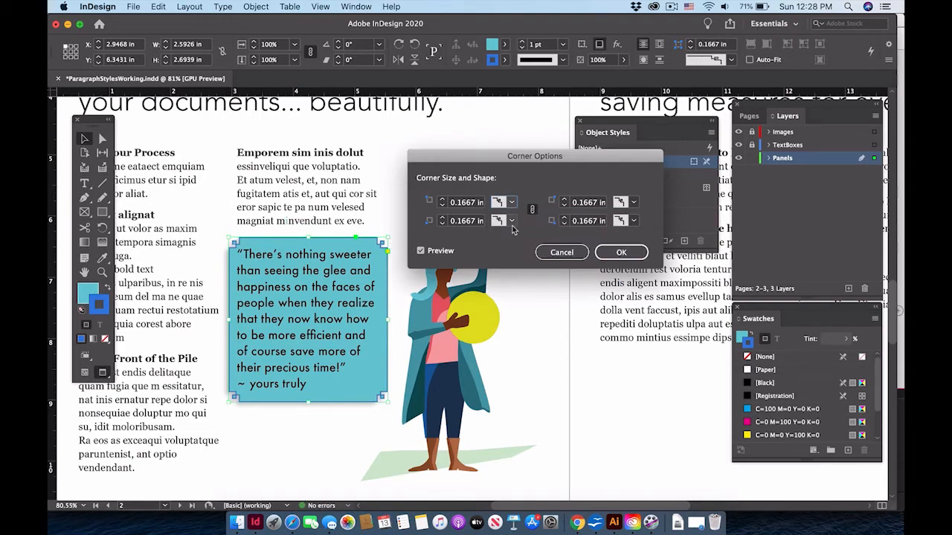
left_click(615, 254)
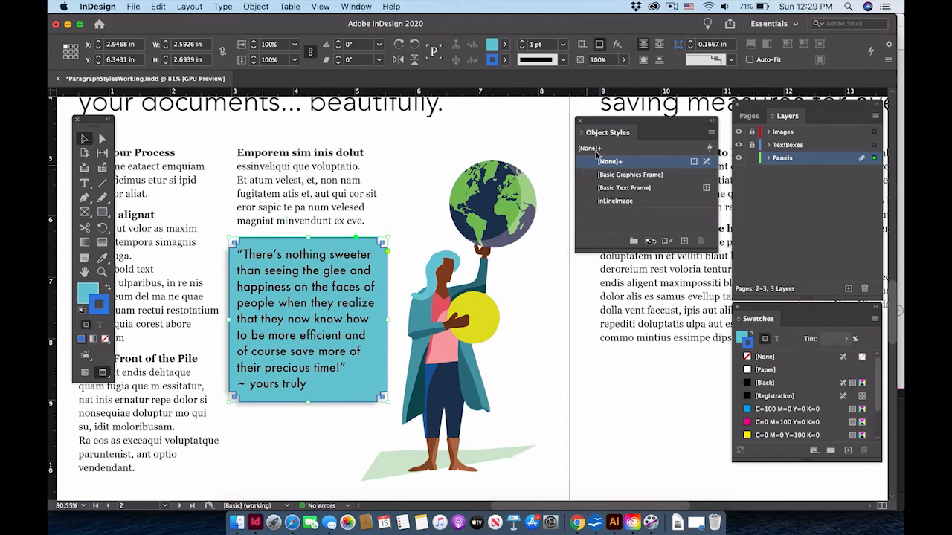
left_click(710, 131)
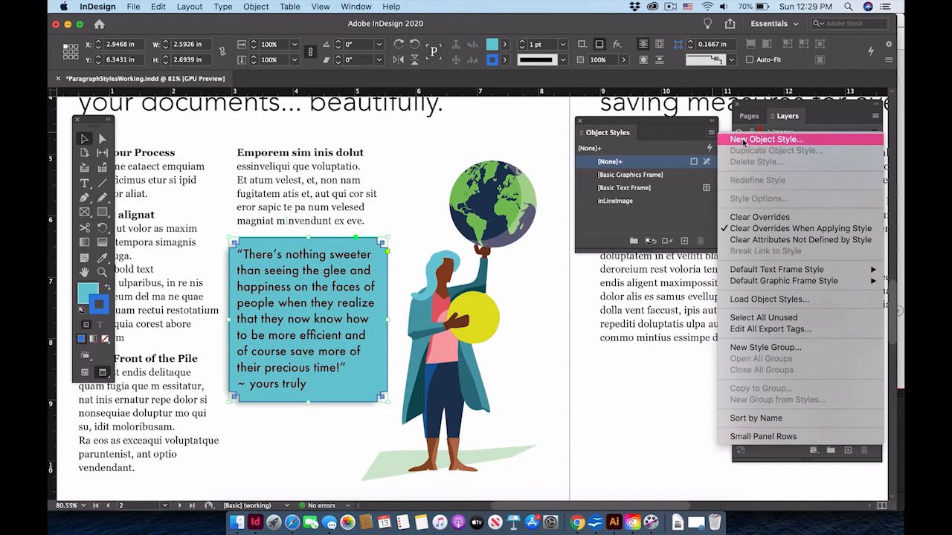
left_click(742, 141)
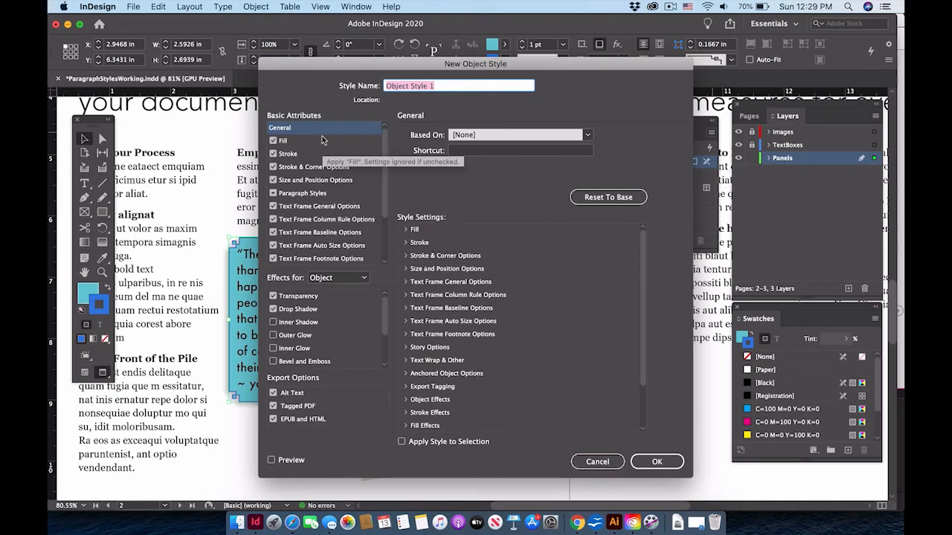
left_click(595, 462)
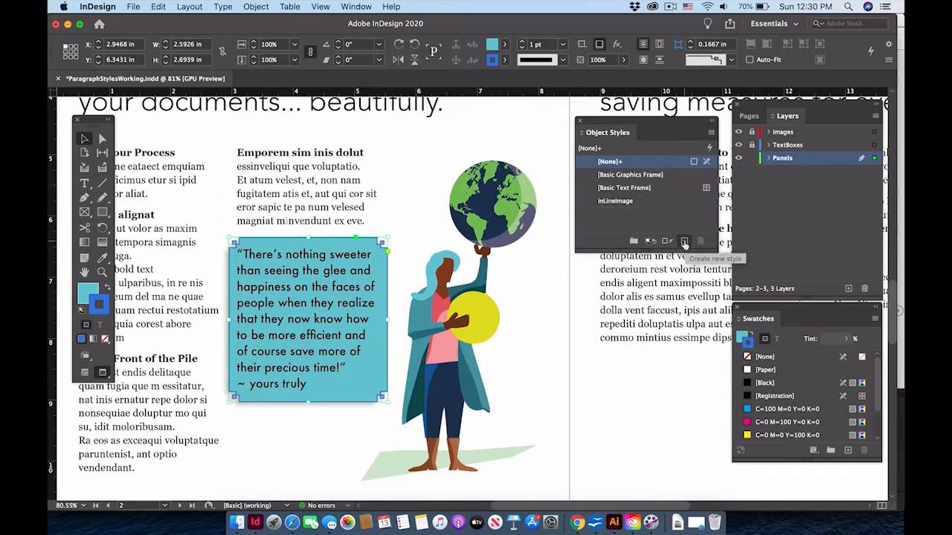
Create a new object style from the selected quote panel
left_click(684, 243)
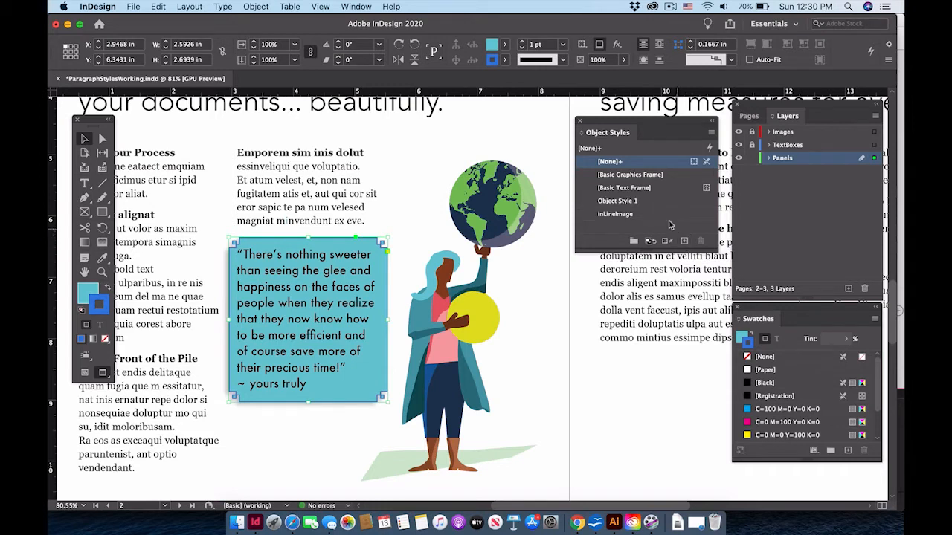
Apply the newly created object style to the quote panel and rename the style as FancyTealBox
left_click(639, 202)
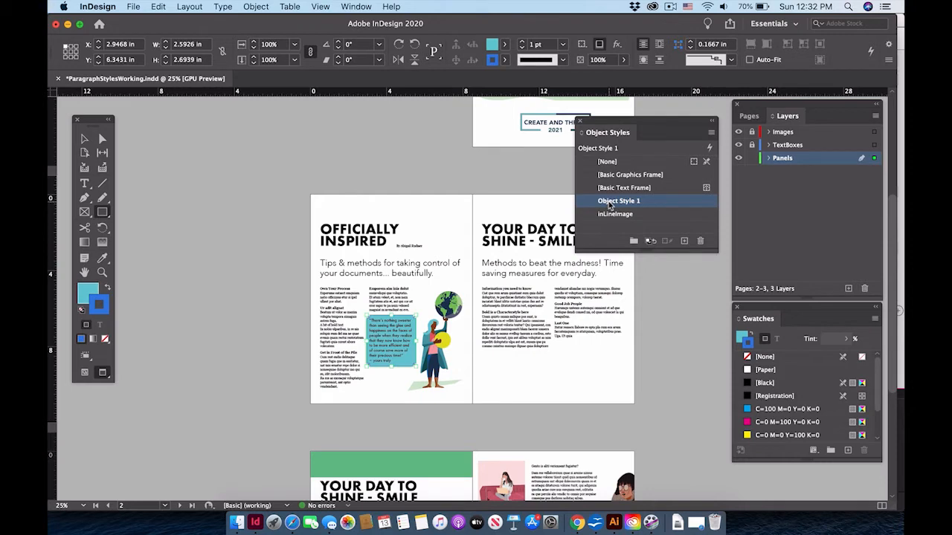
double_click(610, 203)
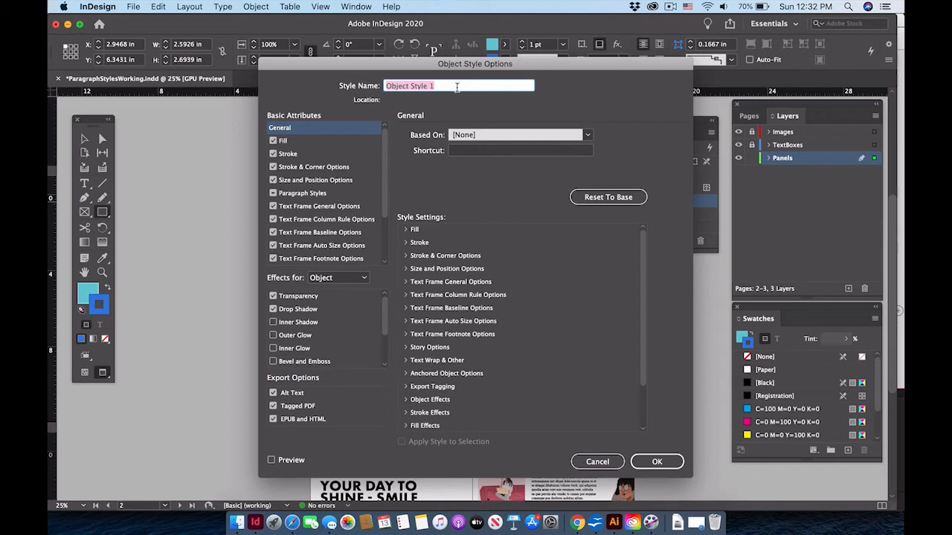
type("F")
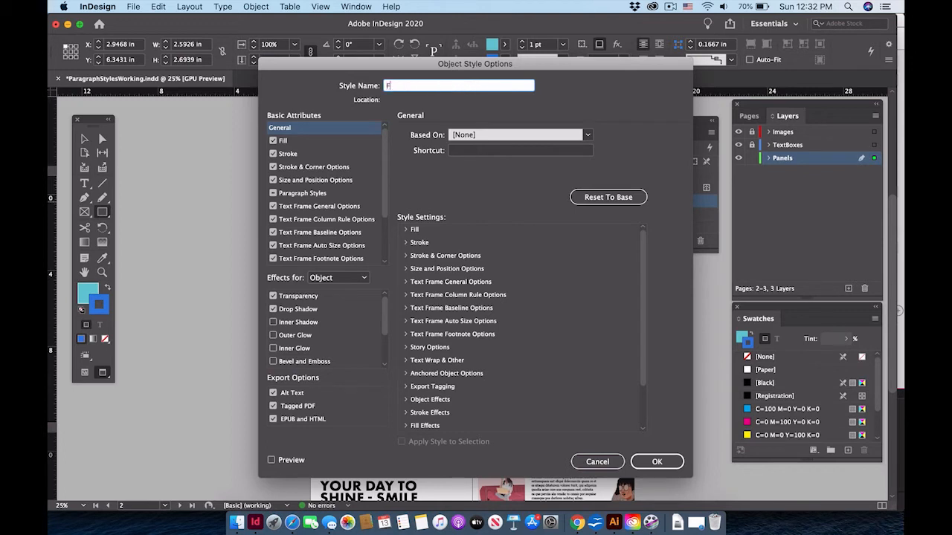
type("ancyTealBox")
left_click(667, 462)
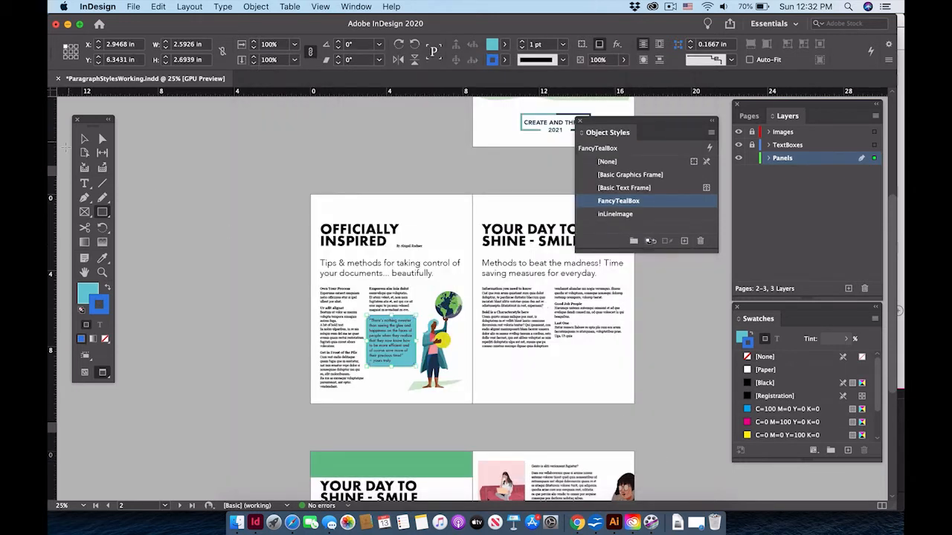
Draw a rectangle about 16.66 by 1.37 in behind both subheads across the spread and apply the FancyTealBox object style
left_click(103, 213)
mouse_move(317, 257)
left_mouse_down()
mouse_move(406, 277)
mouse_move(631, 283)
left_mouse_up()
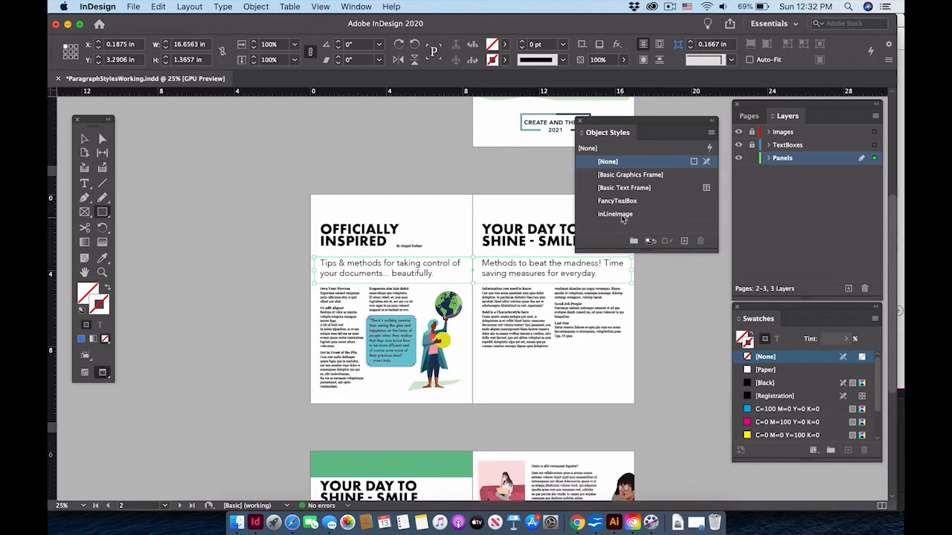
left_click(619, 200)
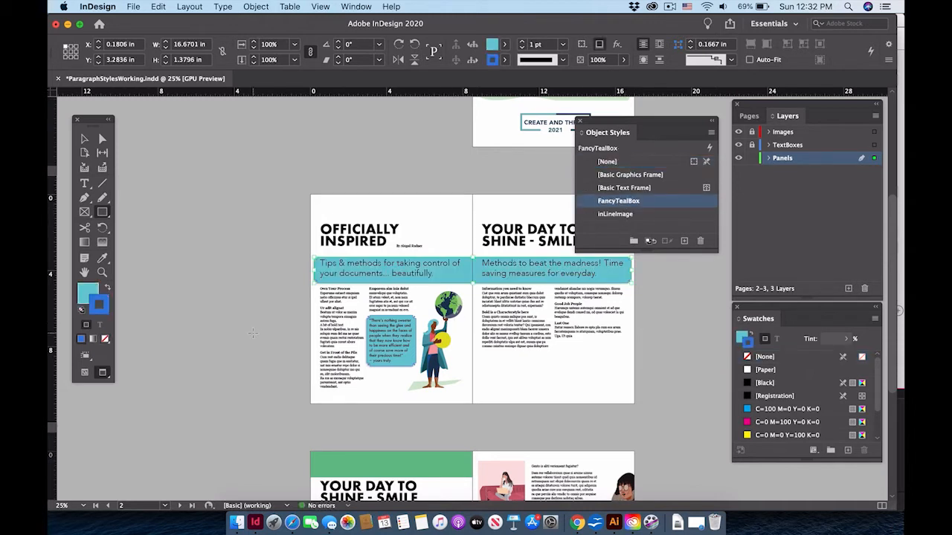
Nudge the teal band behind the subheads up slightly to a Y position of 3.2419 in
left_click(102, 273)
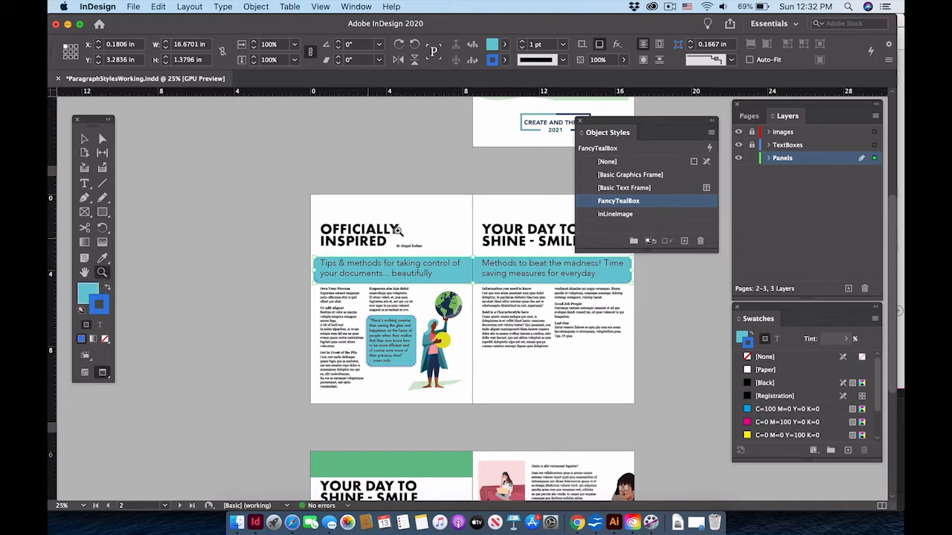
left_click(326, 264)
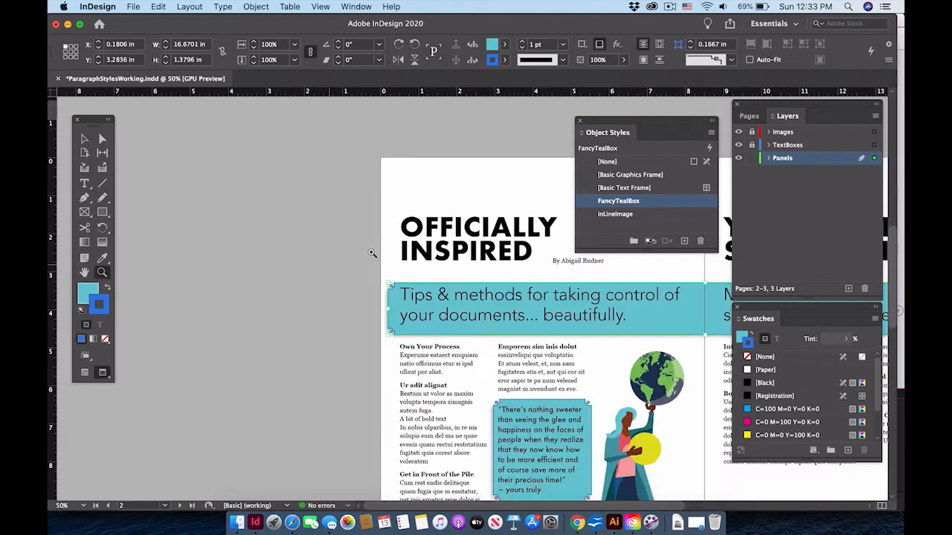
left_click(403, 297)
left_click(493, 307)
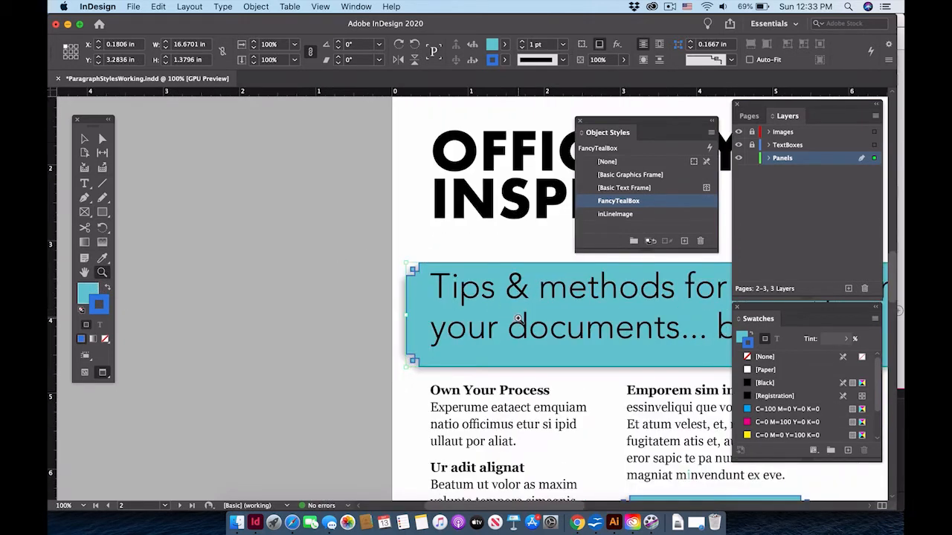
left_click(84, 139)
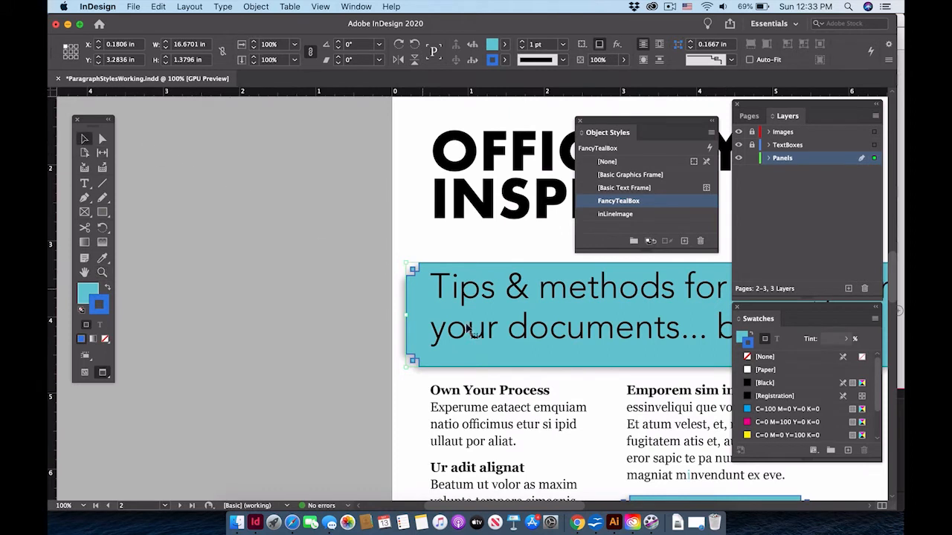
key("Up")
key("Up")
key("Up")
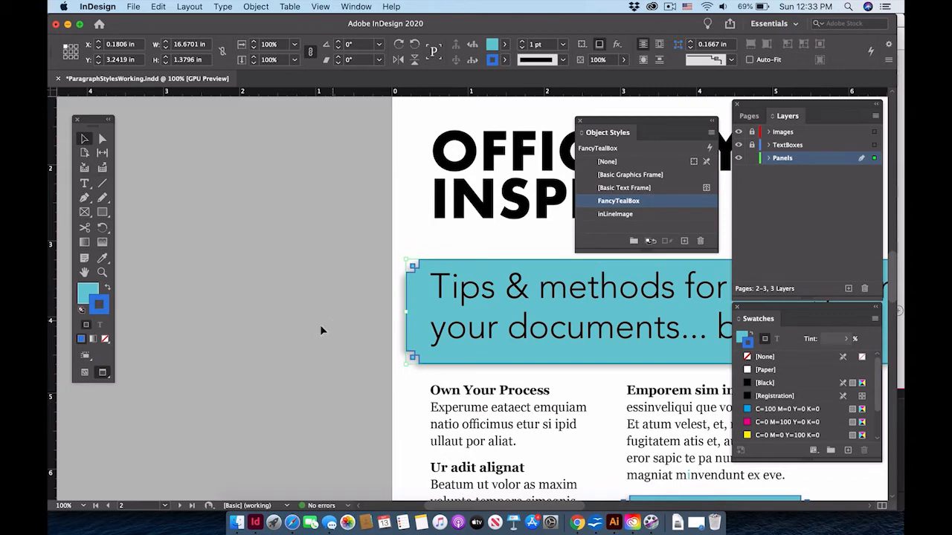
Fit the whole spread in view and inspect the teal band and quote panel with all panels temporarily hidden
left_click(85, 274)
double_click(85, 274)
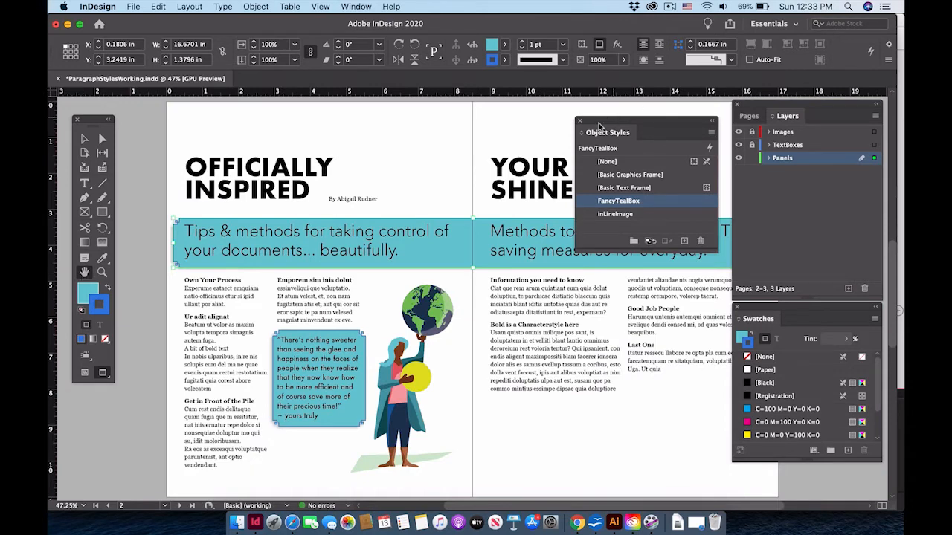
key("Tab")
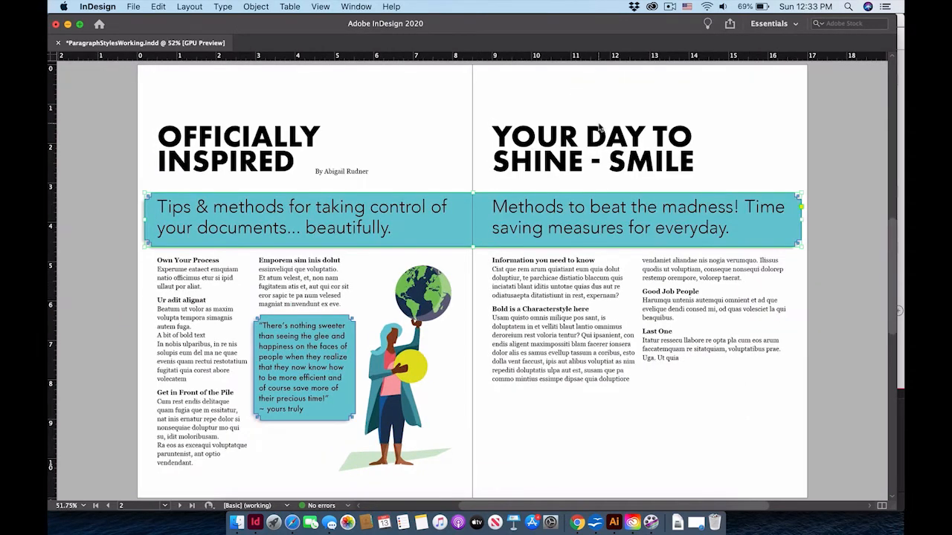
key("Tab")
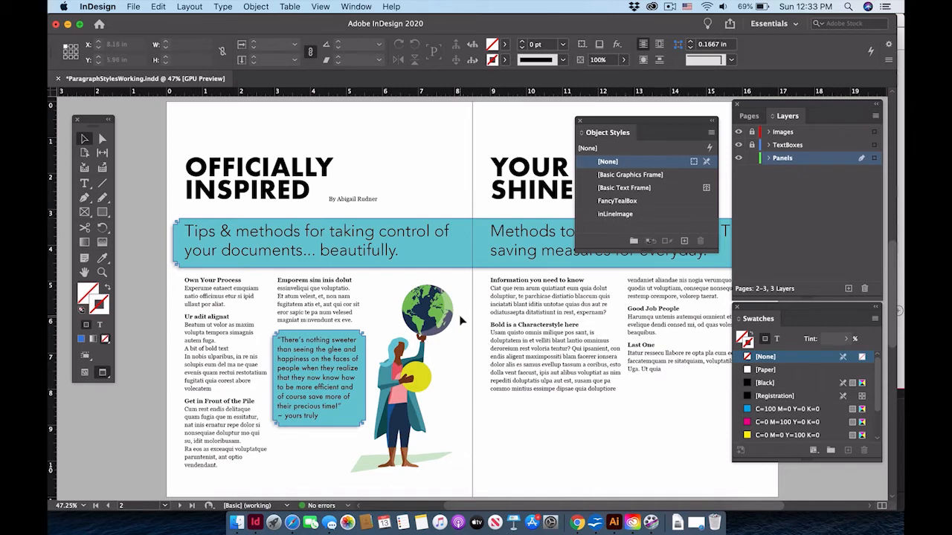
Switch to Normal screen mode with guides and frame edges shown and go to the spread on pages 4–5
scroll(461, 320, "down", 1)
left_click(84, 372)
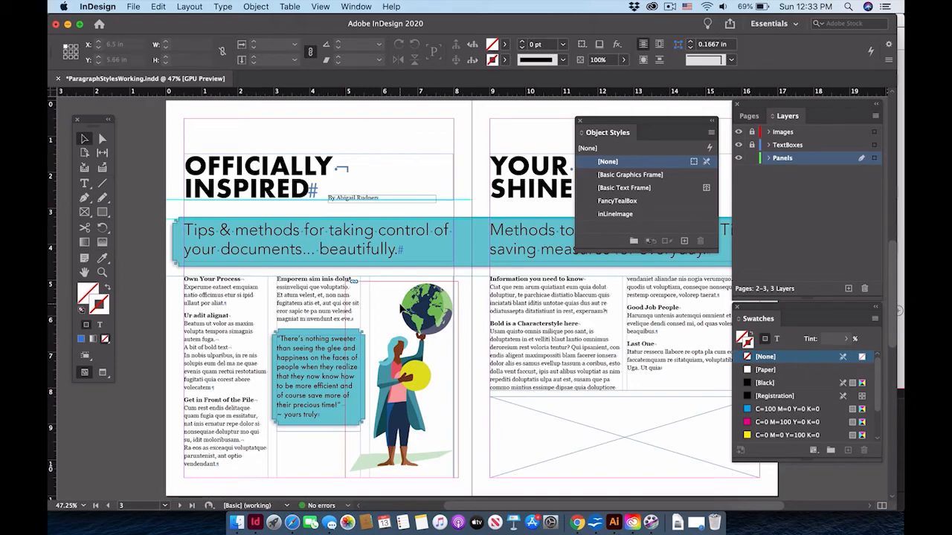
scroll(400, 308, "down", 10)
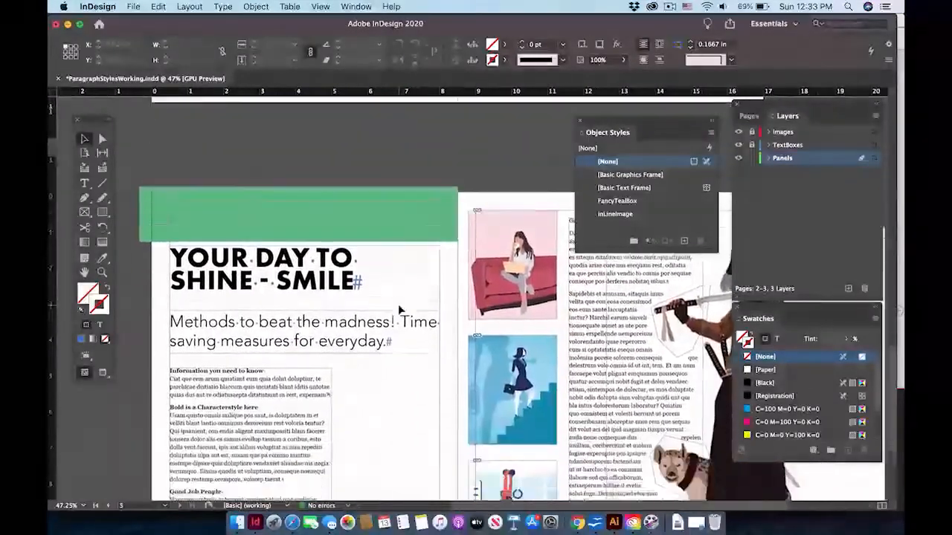
scroll(397, 304, "down", 2)
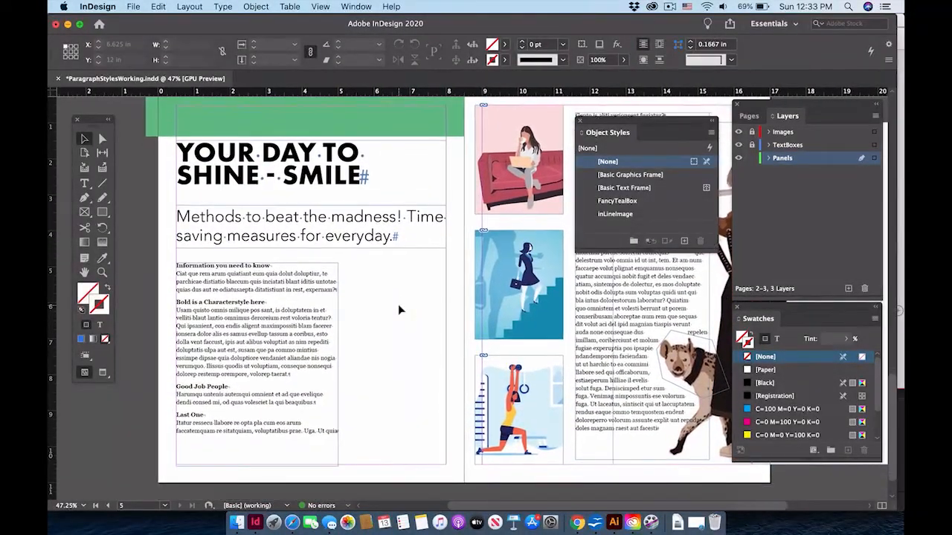
scroll(398, 304, "up", 1)
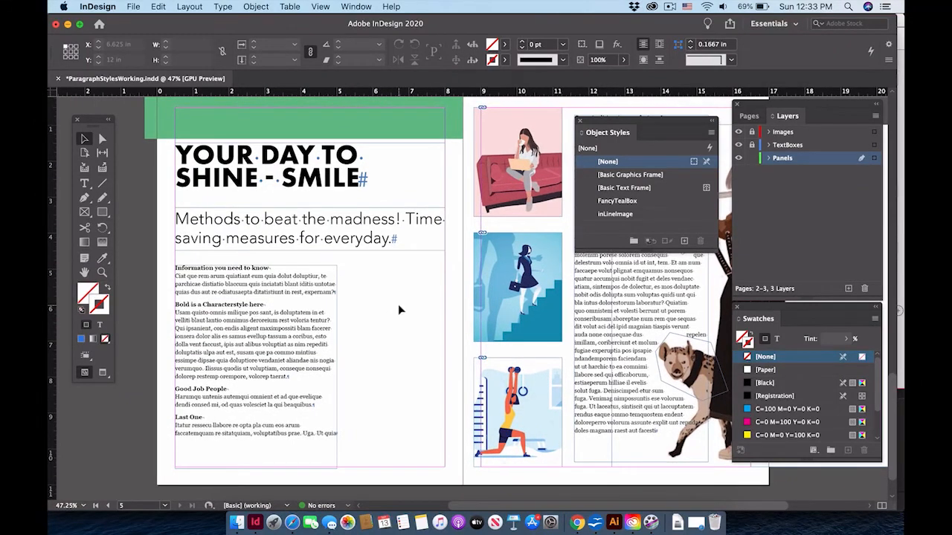
scroll(398, 304, "up", 2)
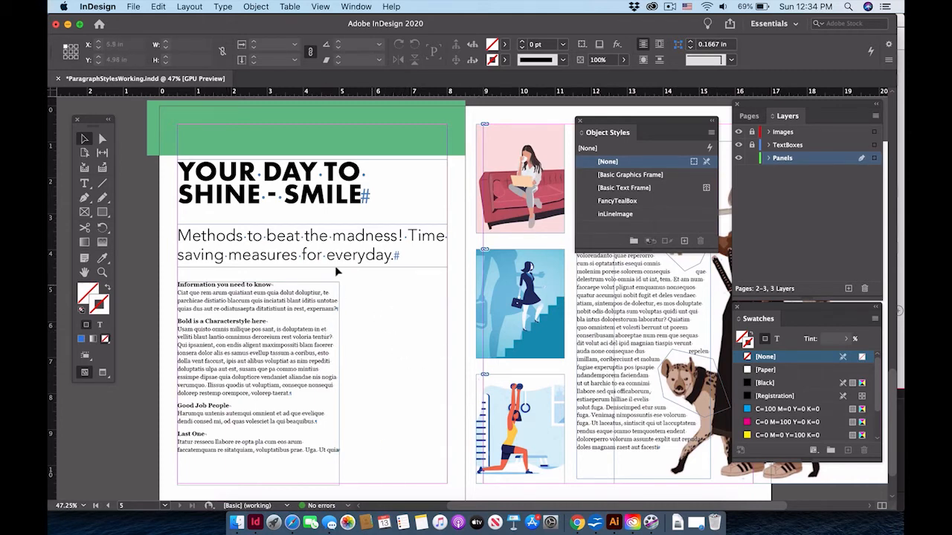
Draw a rectangular frame about 5.12 by 1.9 in over the body text on page 4 and place womenStock.png in it
left_click(85, 213)
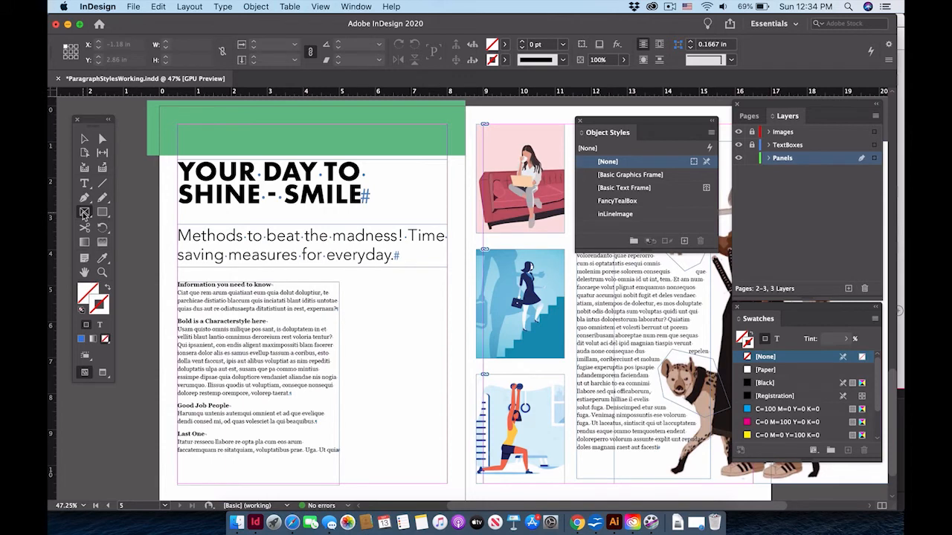
left_click_drag(271, 331, 454, 401)
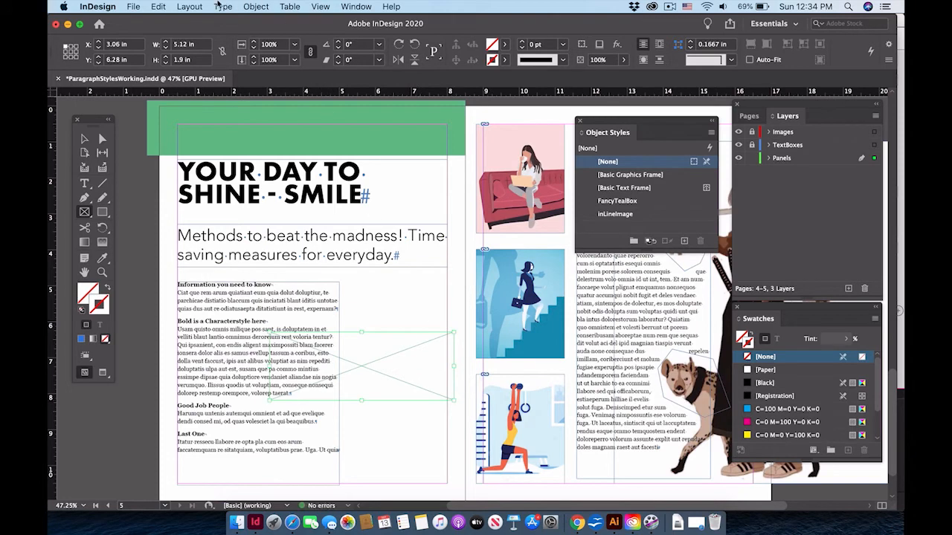
left_click(132, 6)
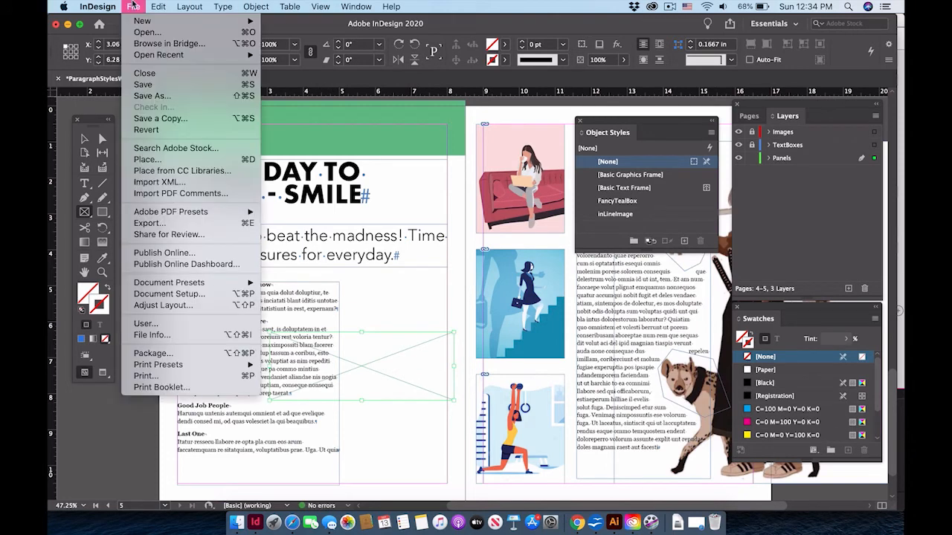
left_click(171, 159)
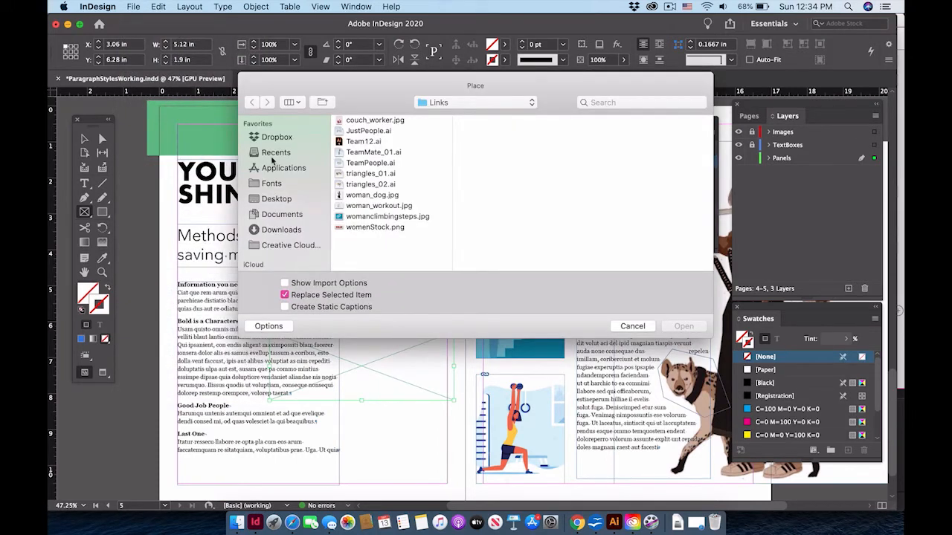
left_click(358, 228)
double_click(358, 229)
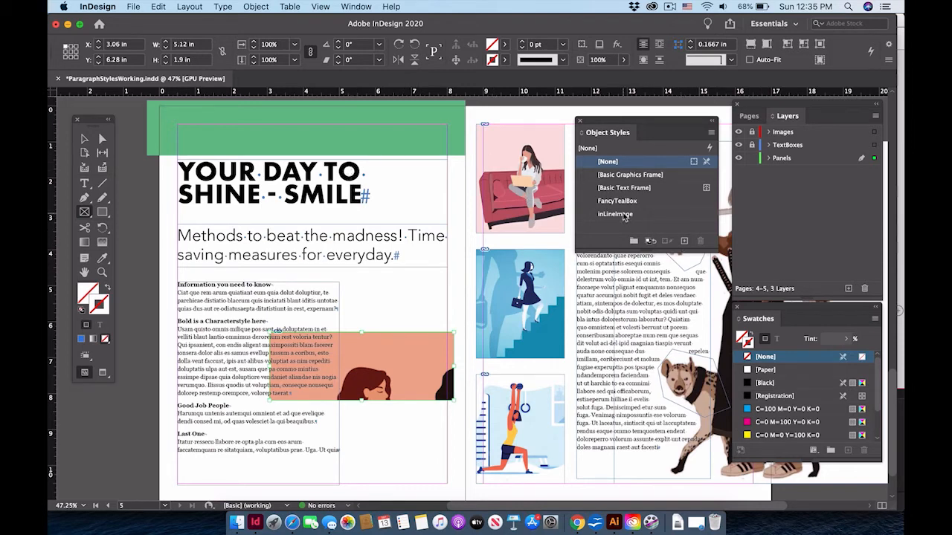
Apply the inLineImage object style to the placed picture and scale it with Content-Aware Fit
left_click(623, 215)
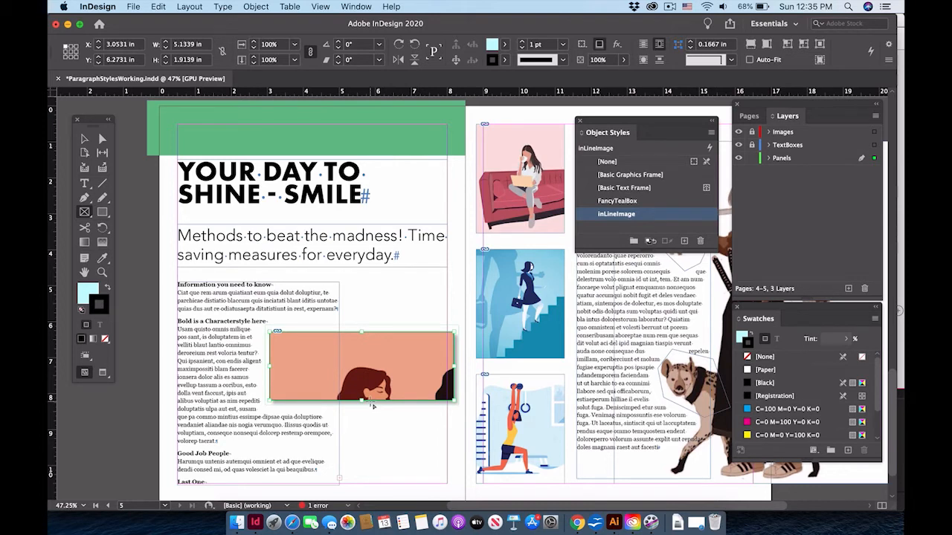
left_click(256, 6)
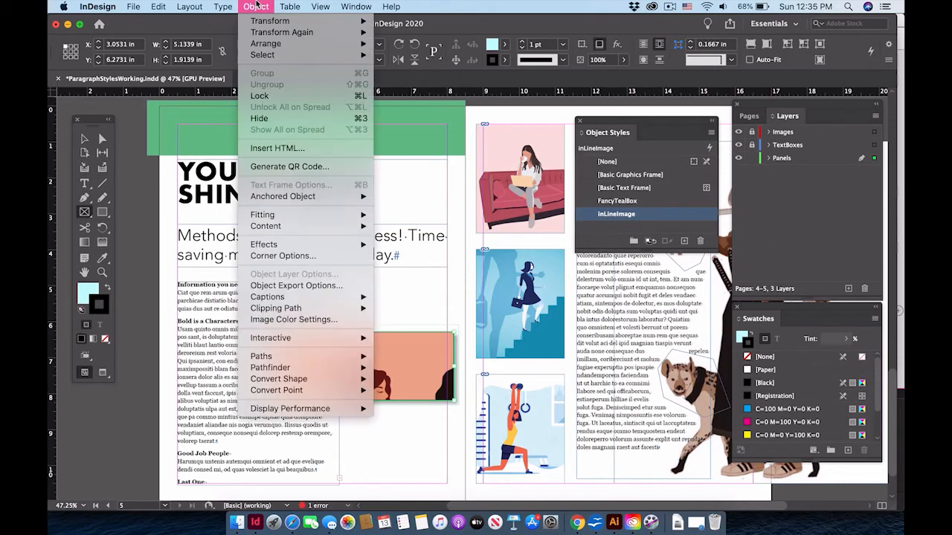
mouse_move(280, 217)
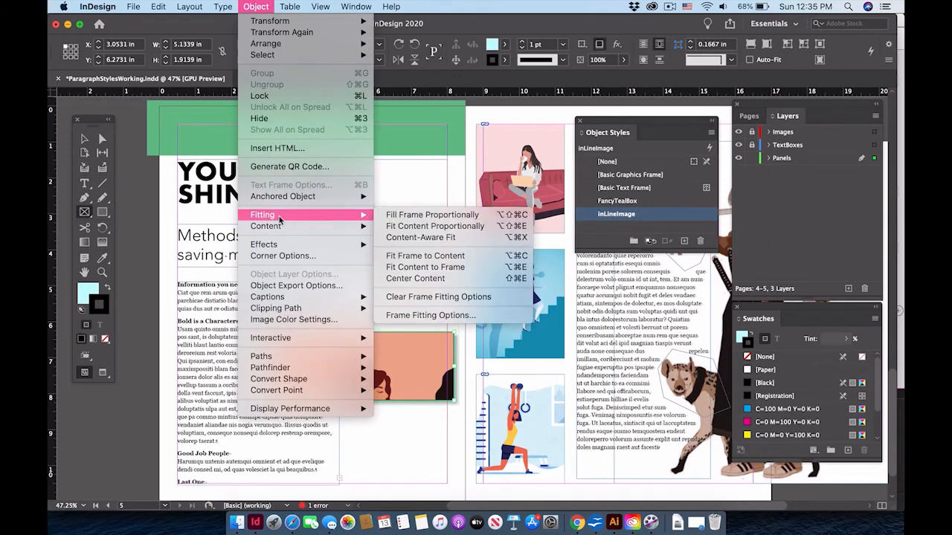
left_click(399, 240)
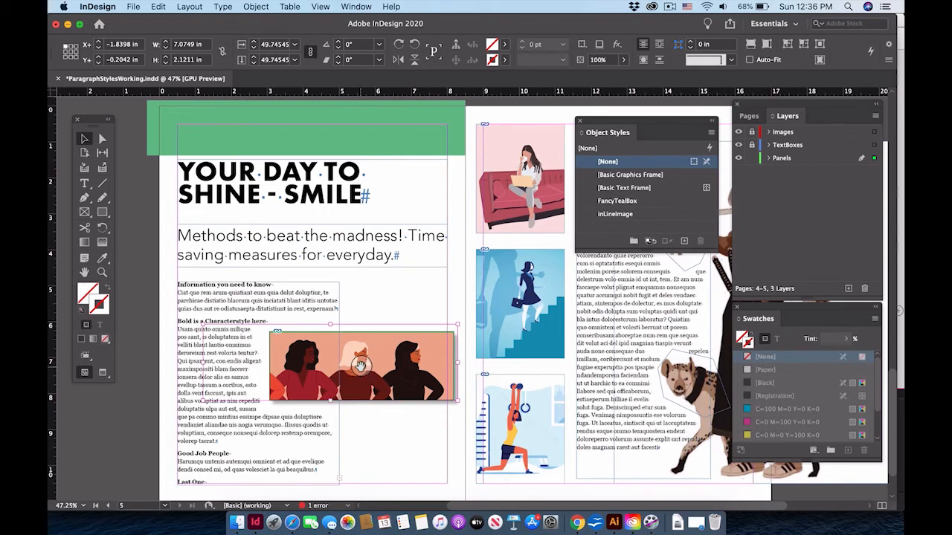
Shift the picture to the right inside its frame to an X offset of about -0.97 in and deselect it
left_click_drag(360, 365, 397, 372)
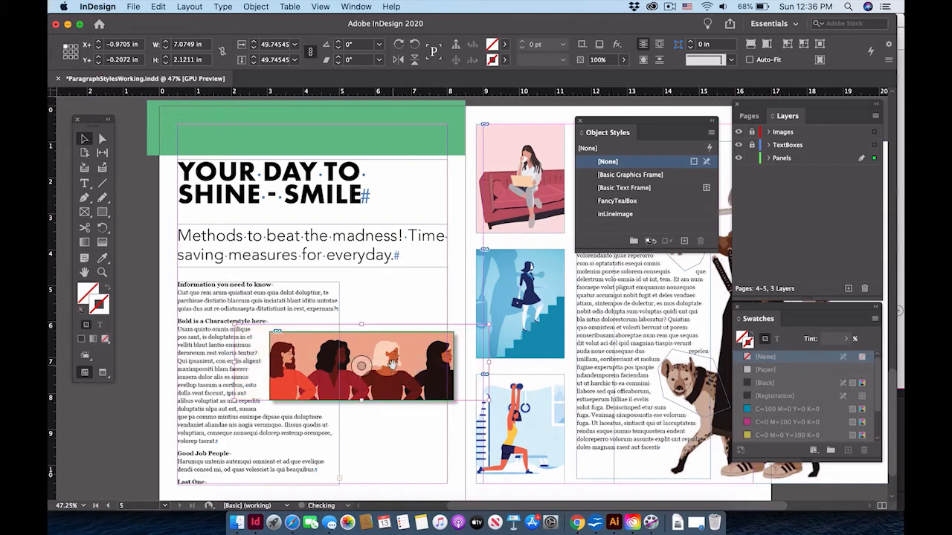
left_click(134, 213)
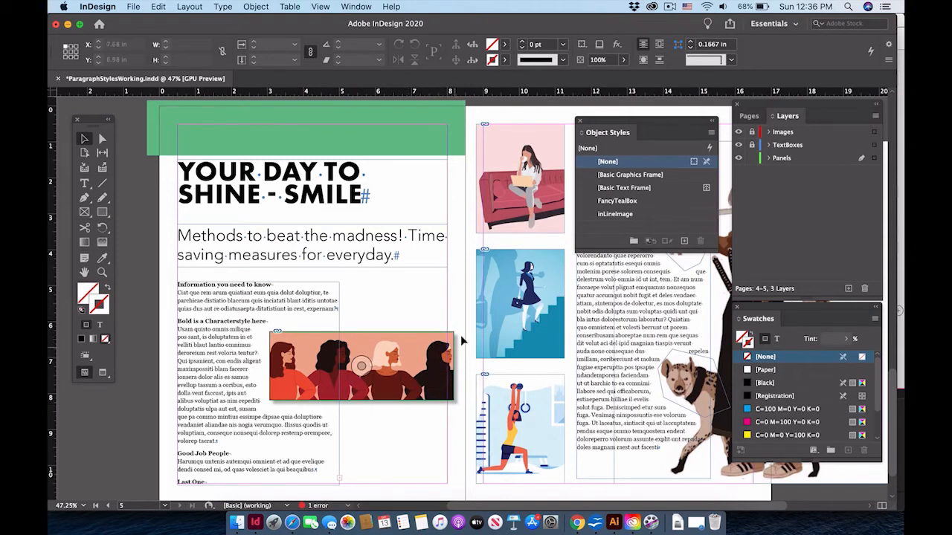
Make inLineImage the default object style for graphic frames while nothing is selected
scroll(438, 272, "up", 1)
left_click(604, 231)
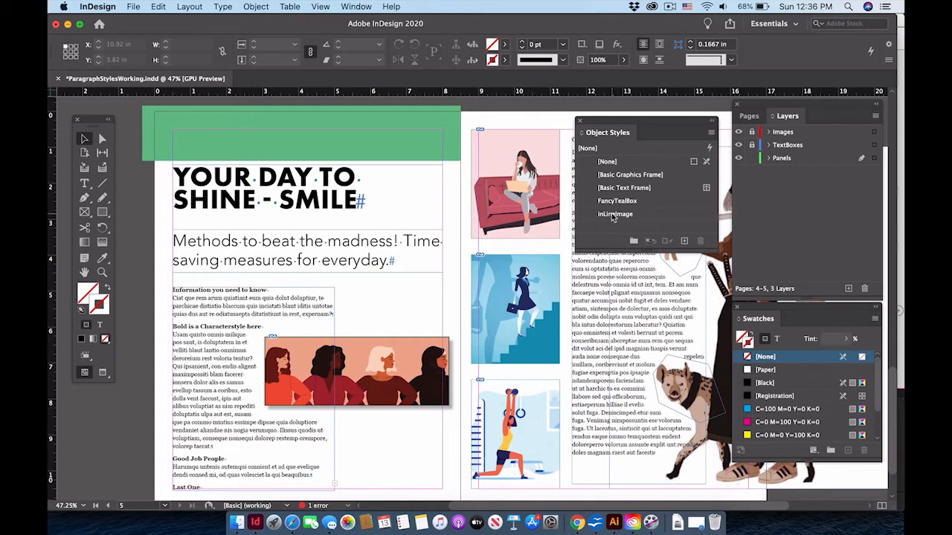
left_click(613, 214)
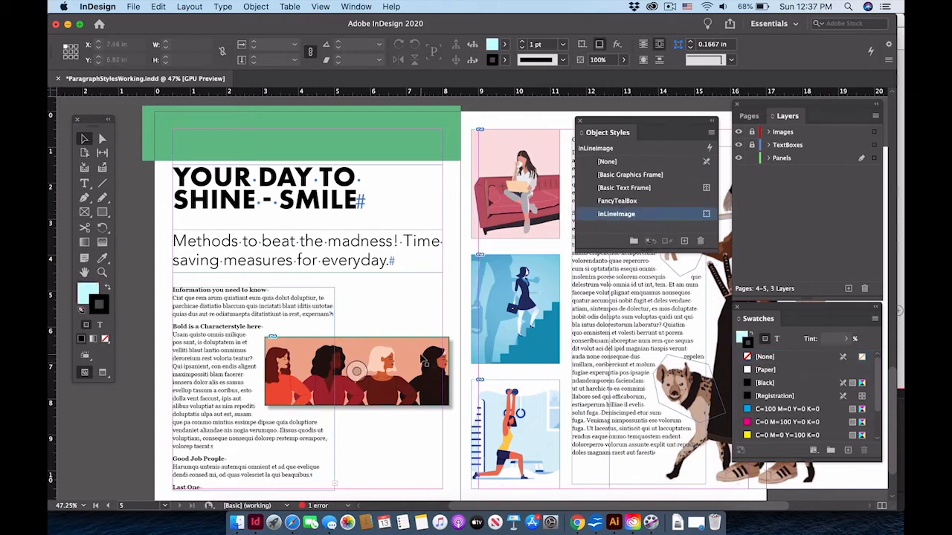
Move the framed picture onto the pasteboard beside page 4 and draw an empty frame about 5.36 by 1.98 in over the body text
left_click(425, 364)
left_click_drag(424, 363, 104, 425)
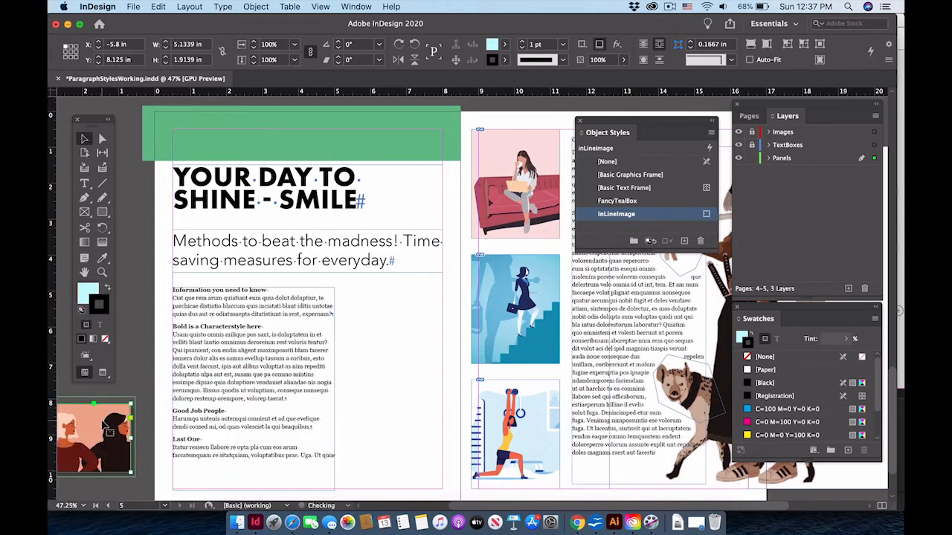
left_click(84, 212)
mouse_move(250, 333)
left_mouse_down()
mouse_move(388, 369)
mouse_move(444, 405)
left_mouse_up()
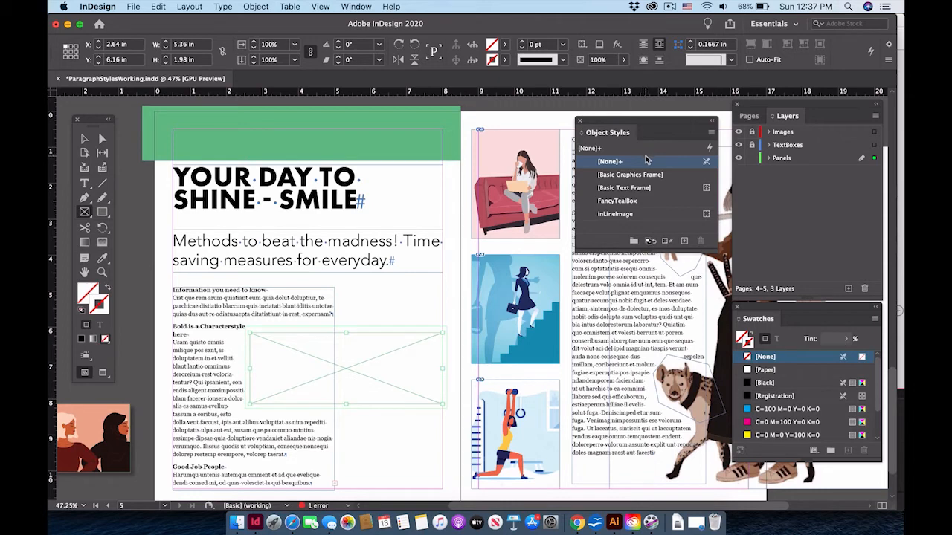
Clear the object style overrides from the empty frame over the body text on page 4
mouse_move(645, 159)
left_click(711, 135)
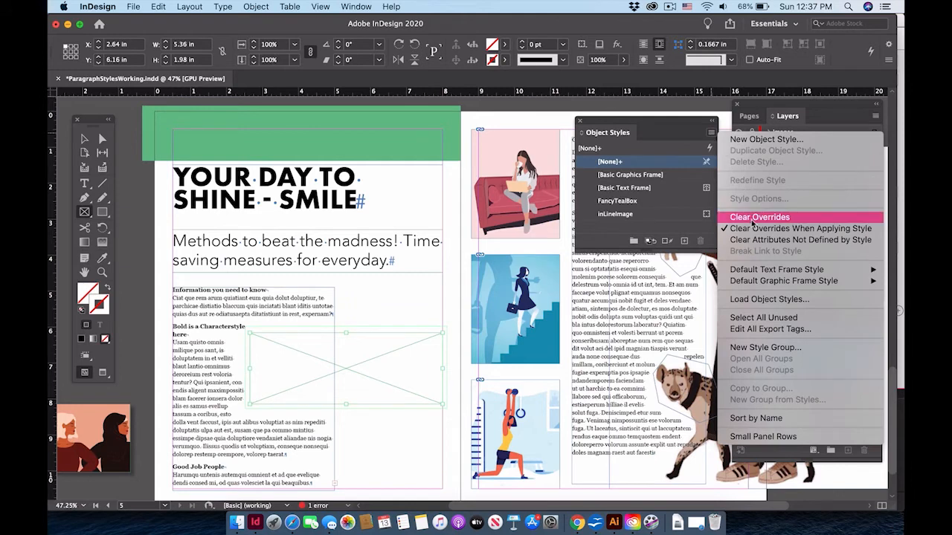
left_click(752, 218)
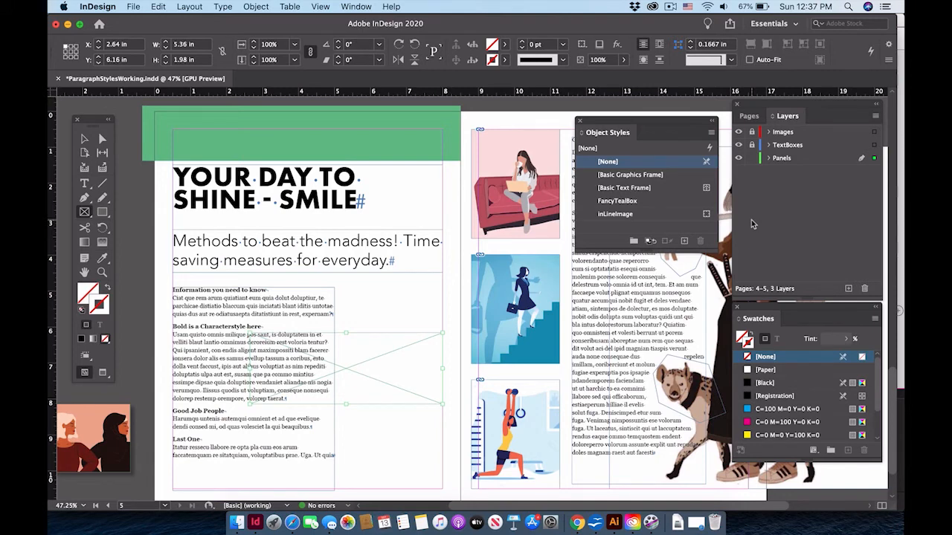
Place womenStock.png into the empty frame and scale it with Fill Frame Proportionally
left_click(84, 137)
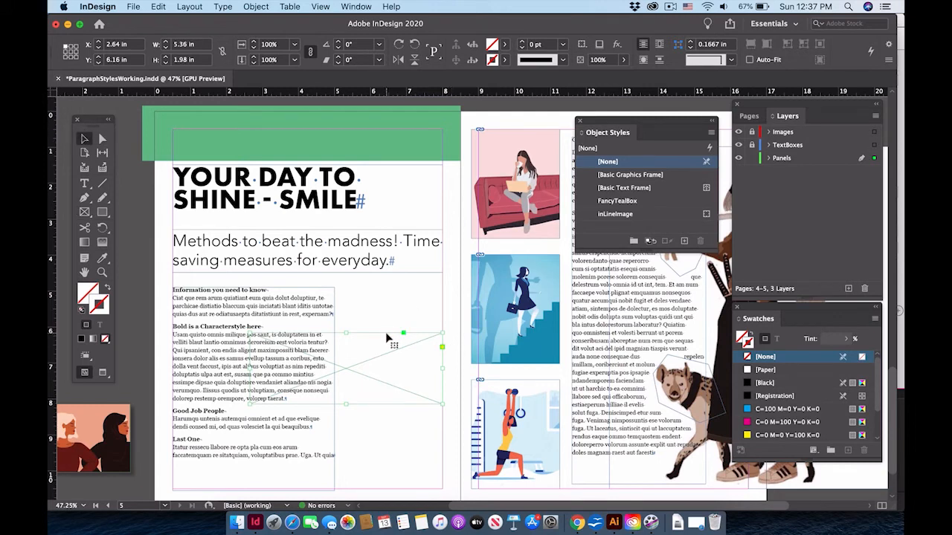
left_click(133, 7)
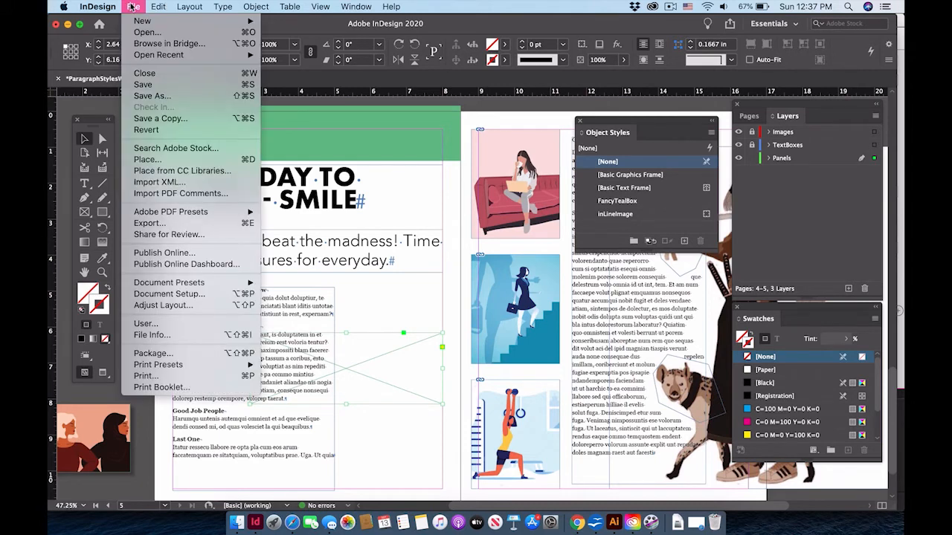
left_click(182, 159)
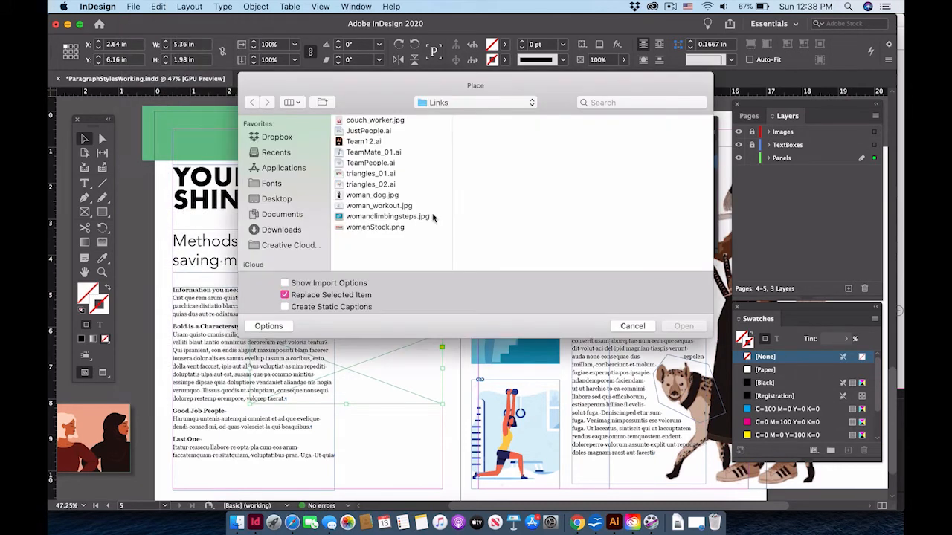
left_click(385, 228)
double_click(385, 229)
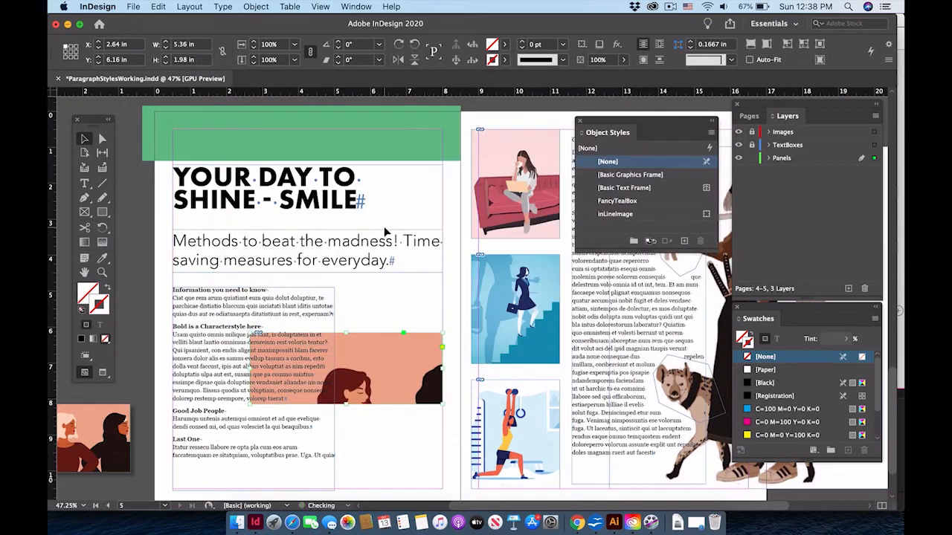
left_click(255, 7)
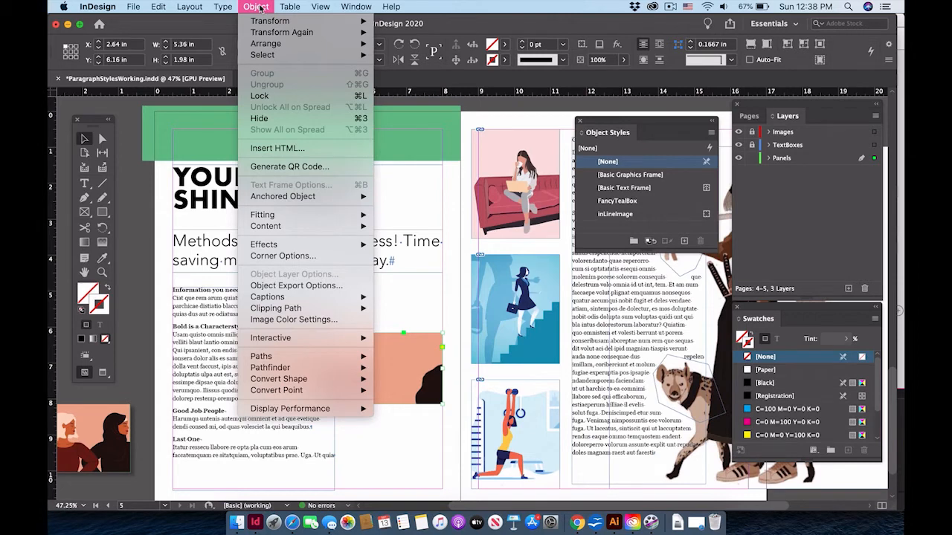
mouse_move(306, 213)
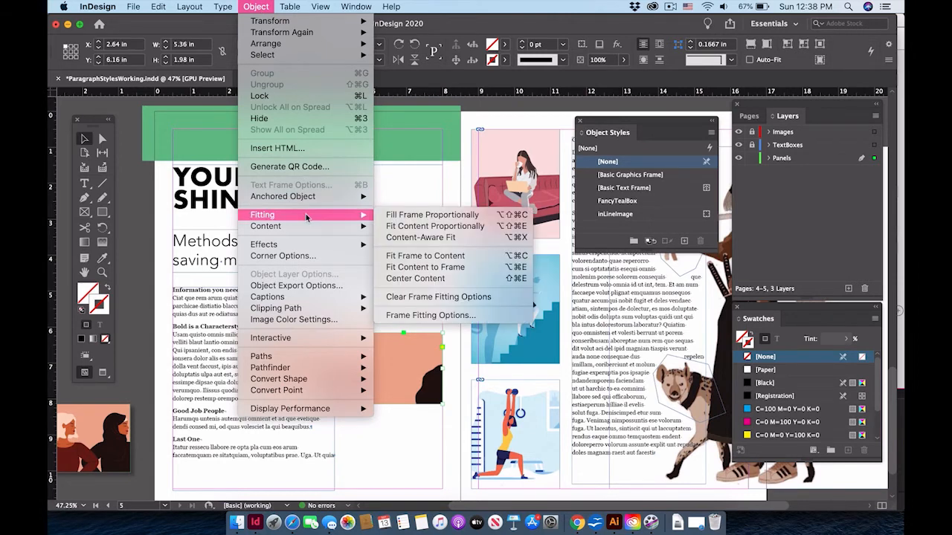
left_click(406, 215)
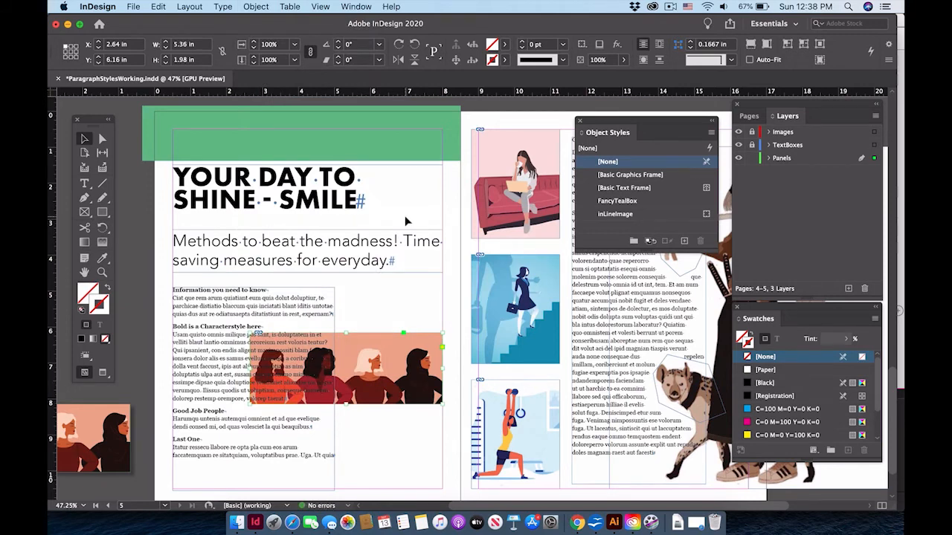
Wrap the text around the picture's bounding box with 0.0625 in linked offsets and move the picture to about X 3.14, Y 5.84 in
left_click(359, 7)
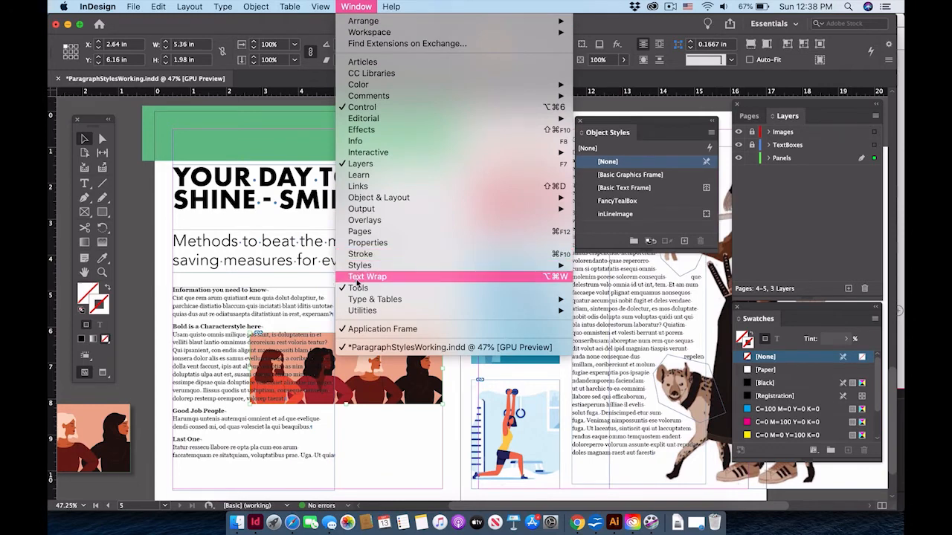
left_click(358, 276)
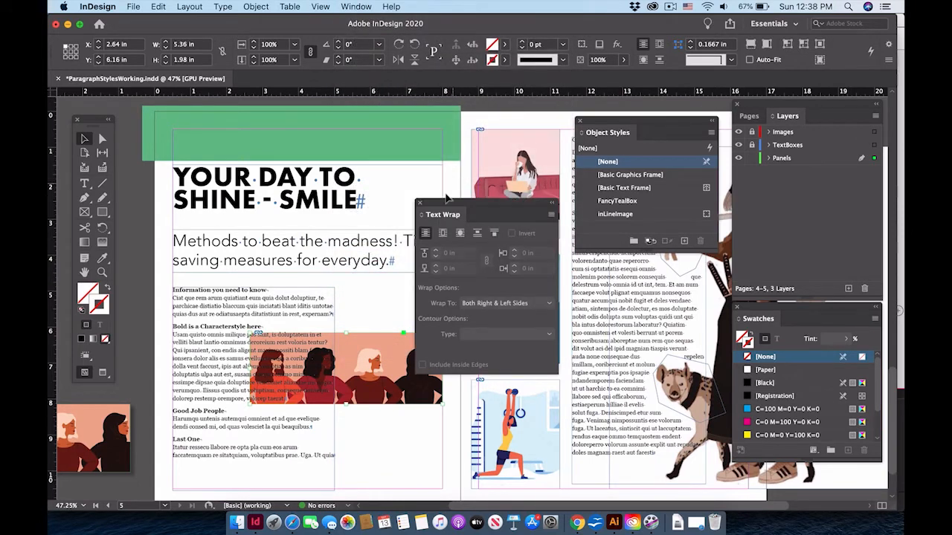
left_click_drag(438, 211, 373, 95)
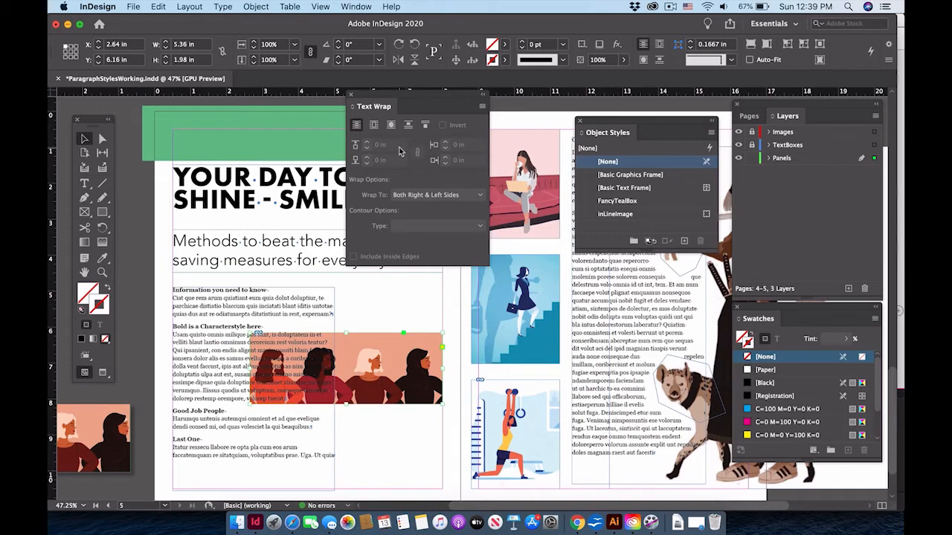
left_click(373, 125)
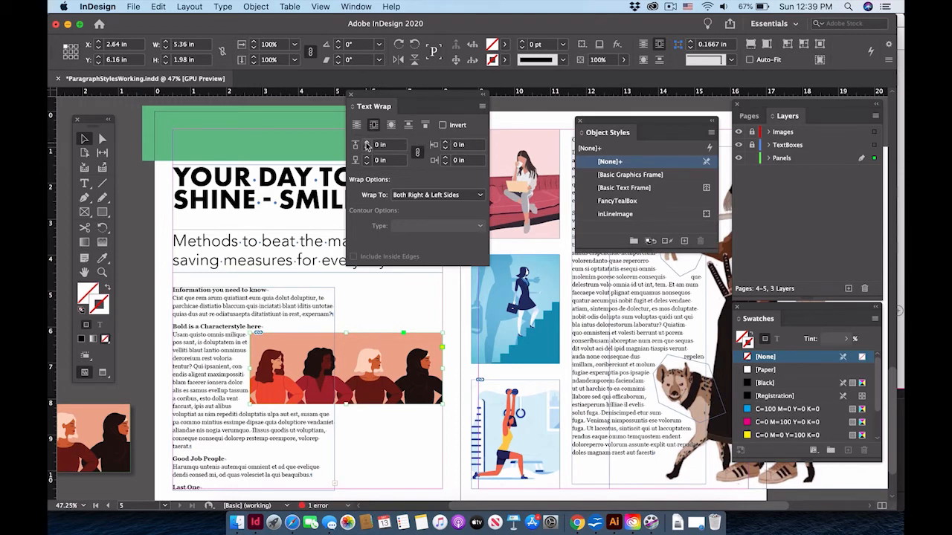
left_click(366, 142)
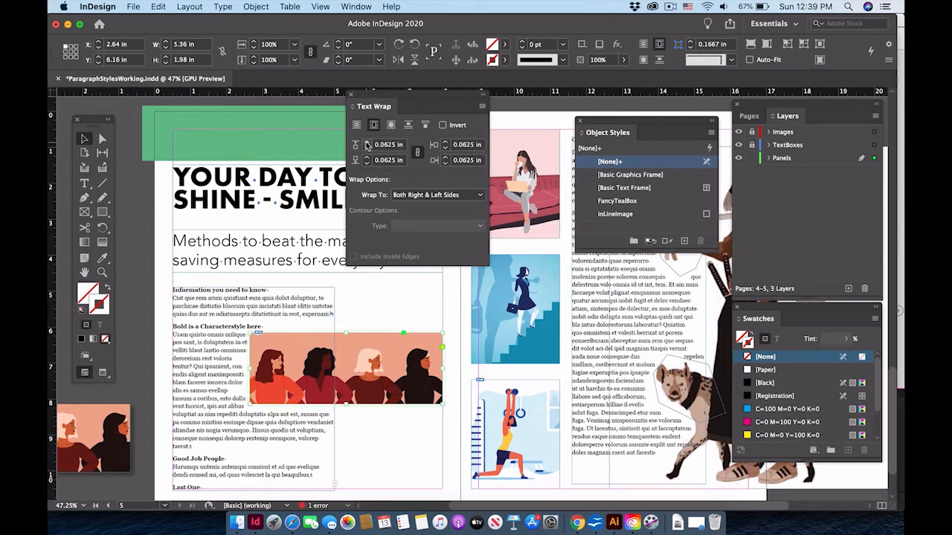
left_click(366, 142)
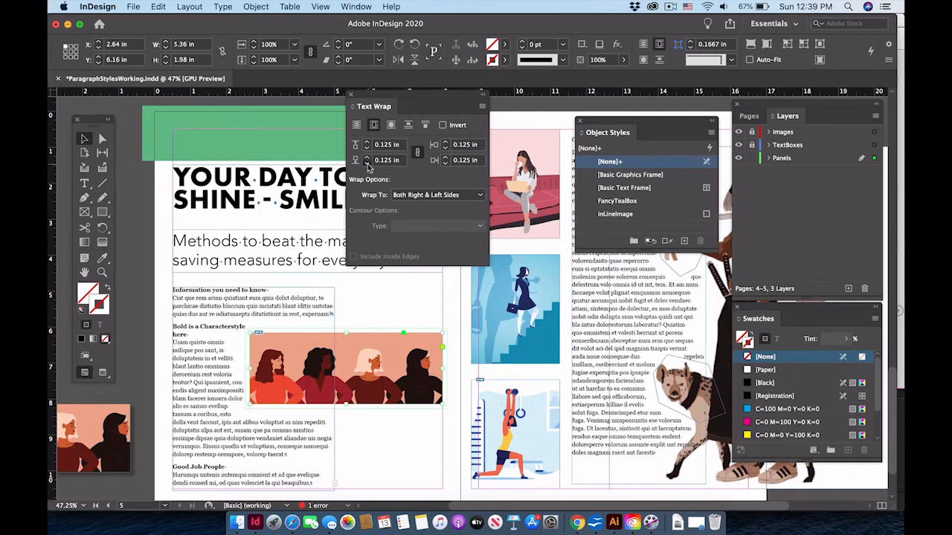
left_click(366, 163)
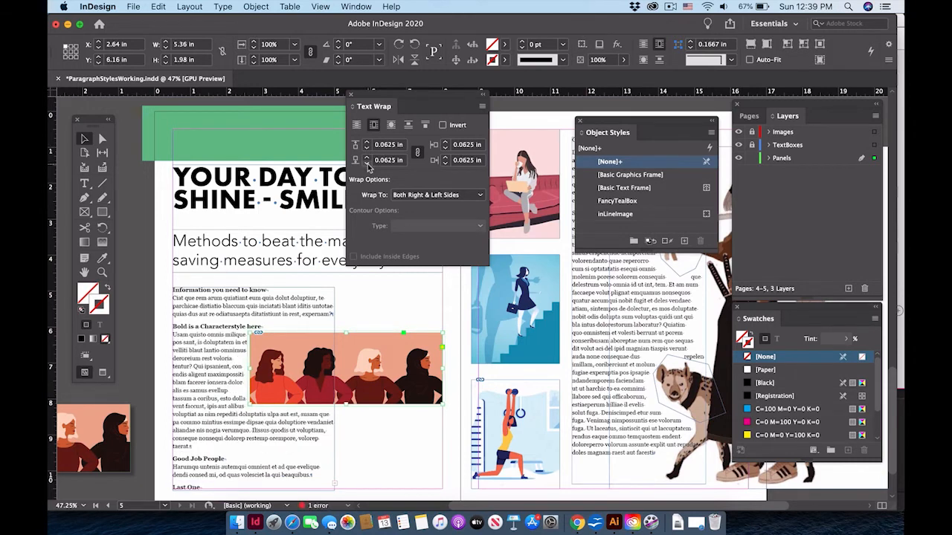
left_click(418, 153)
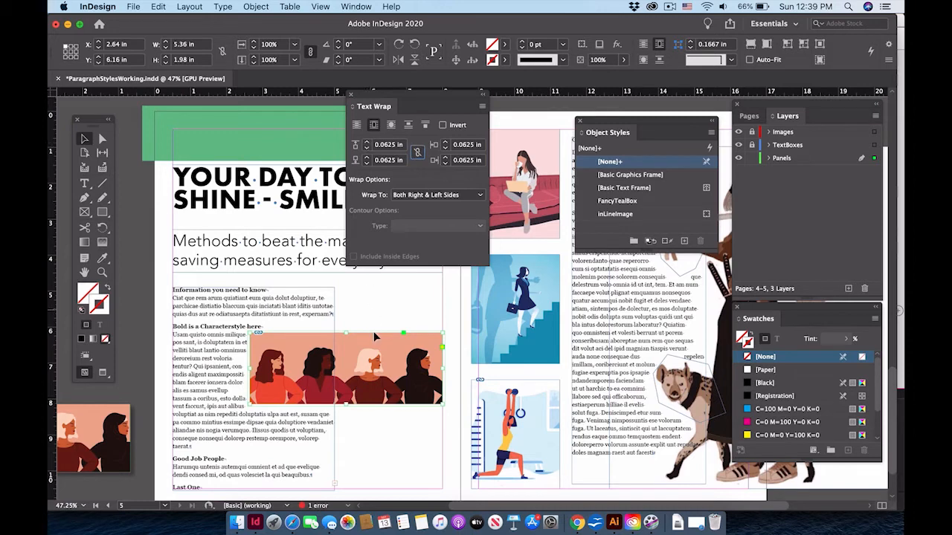
left_click(415, 153)
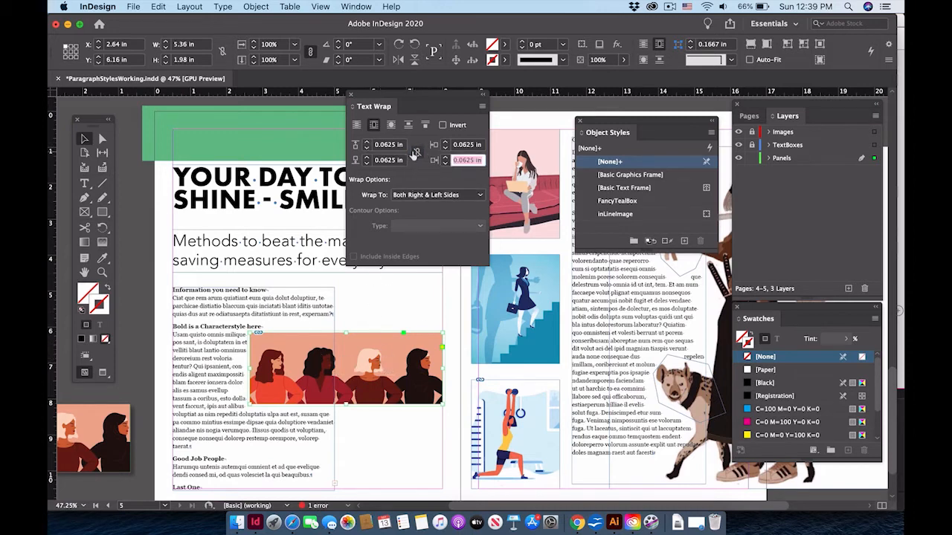
left_click_drag(378, 355, 395, 340)
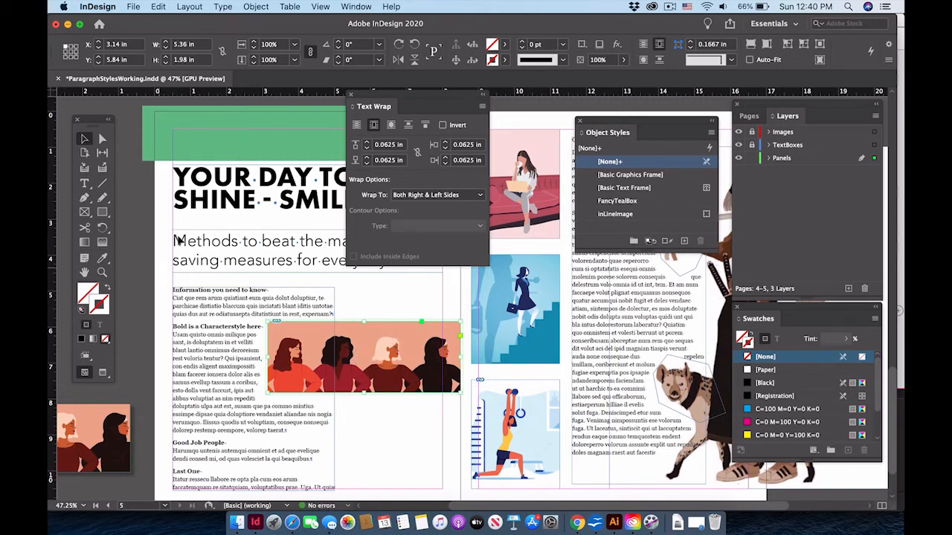
Add a Multiply drop shadow to the picture with 28% opacity, 0.0625 in distance and a 75° angle
left_click(255, 6)
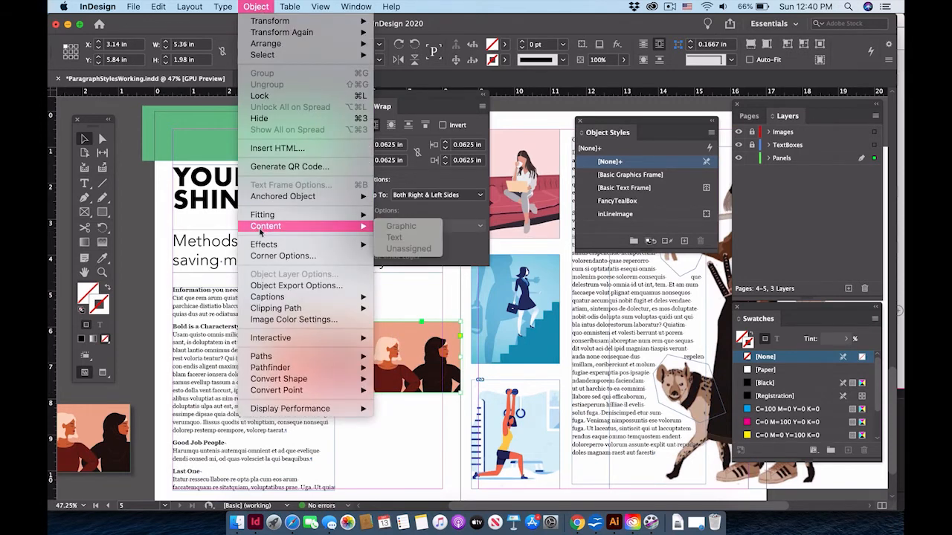
mouse_move(262, 250)
left_click(388, 263)
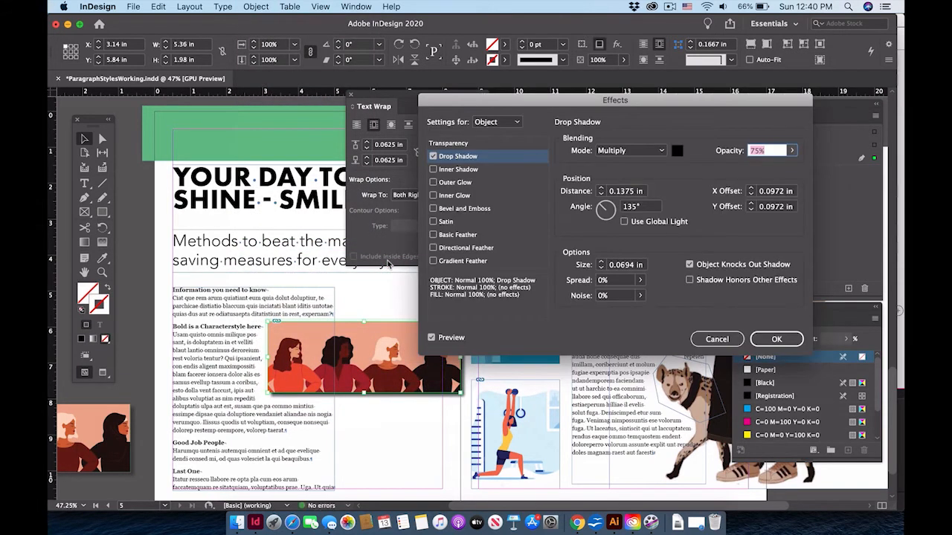
left_click(596, 218)
left_click_drag(600, 221, 610, 197)
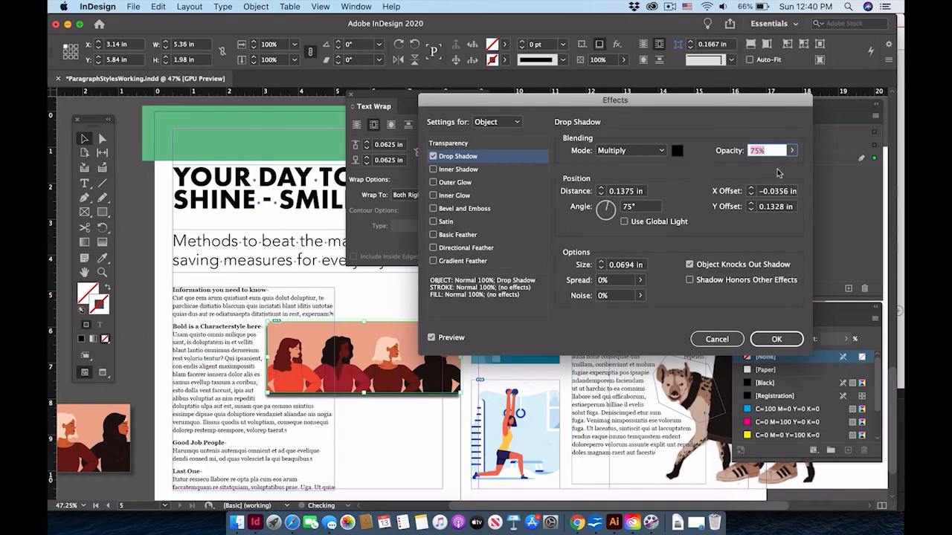
left_click(792, 151)
left_click_drag(778, 168, 750, 172)
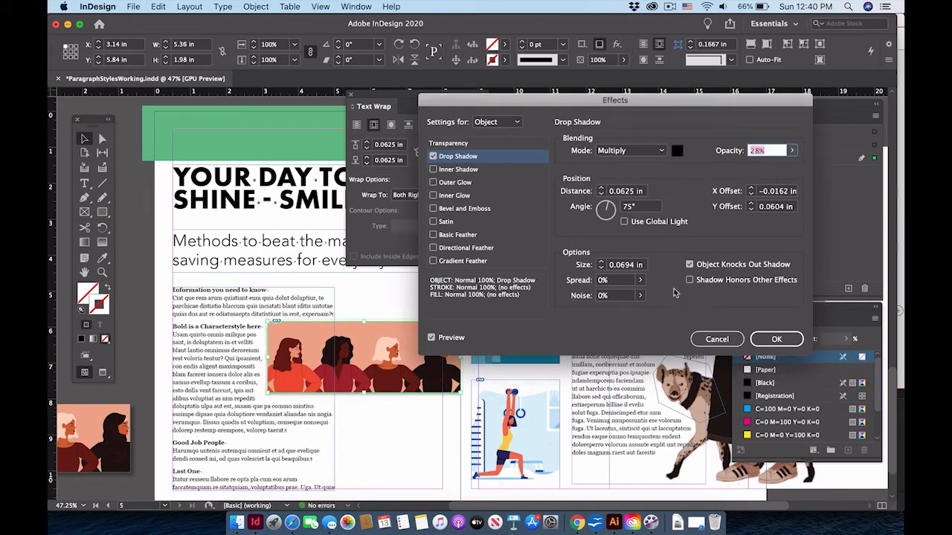
left_click(776, 338)
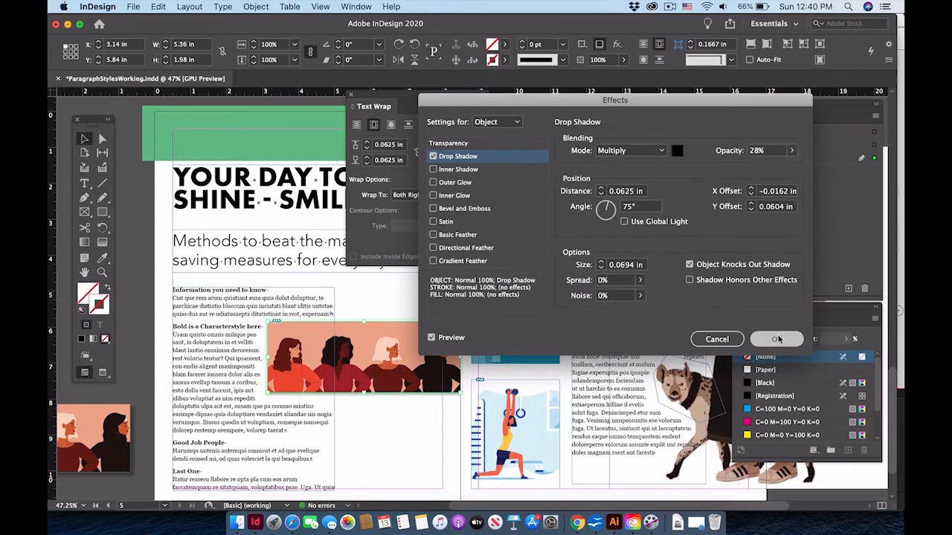
Close the Text Wrap and Object Styles panels
left_click(143, 186)
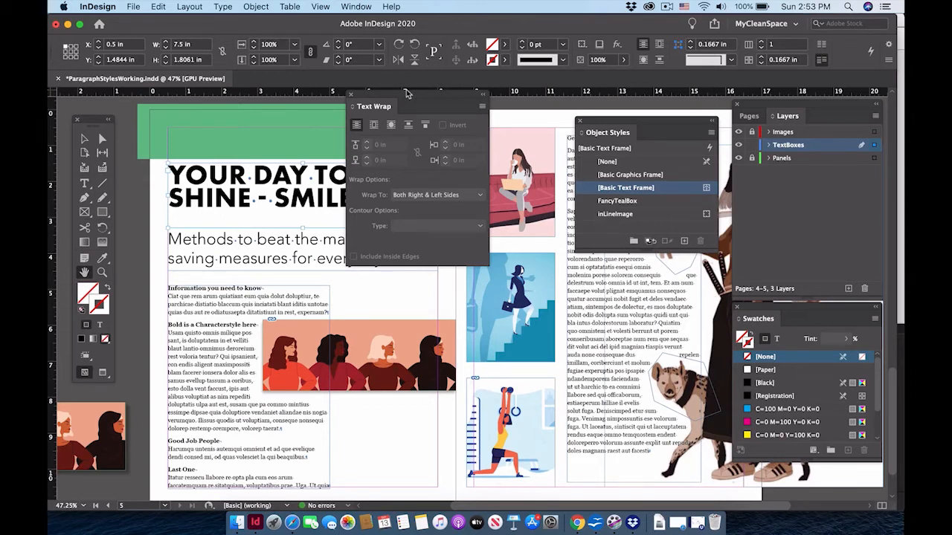
left_click(352, 96)
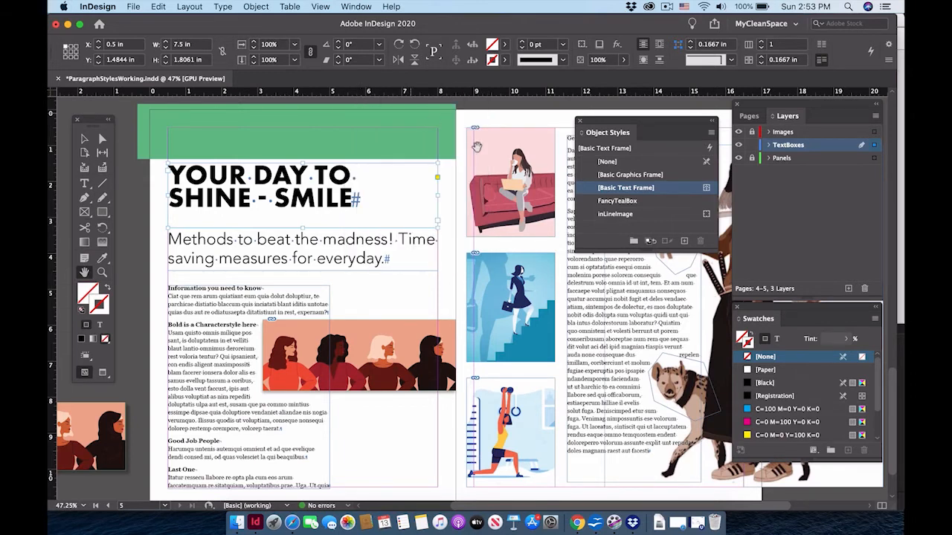
left_click(580, 122)
Examine the A-Master page and compare it with spreads 2-3 and 4-5 to see where the master is applied
left_click(750, 117)
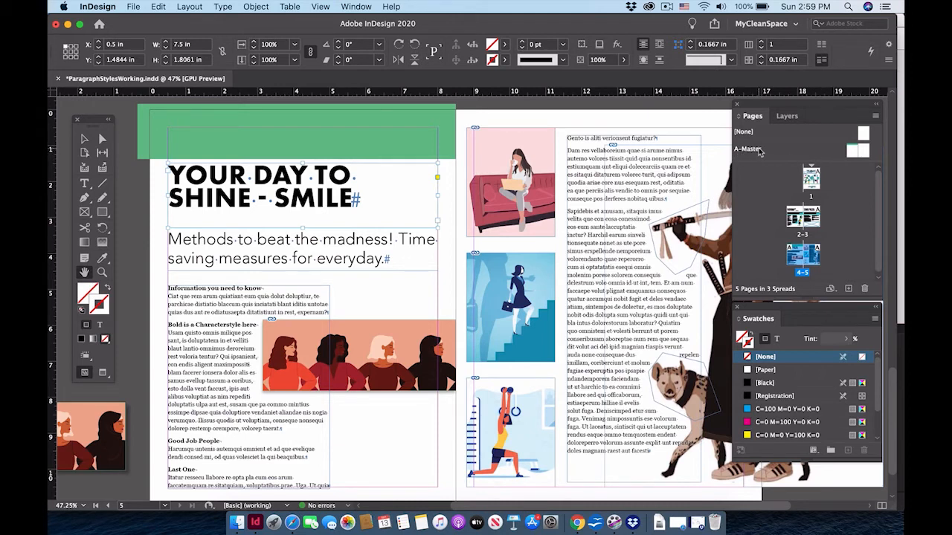
left_click_drag(759, 151, 820, 216)
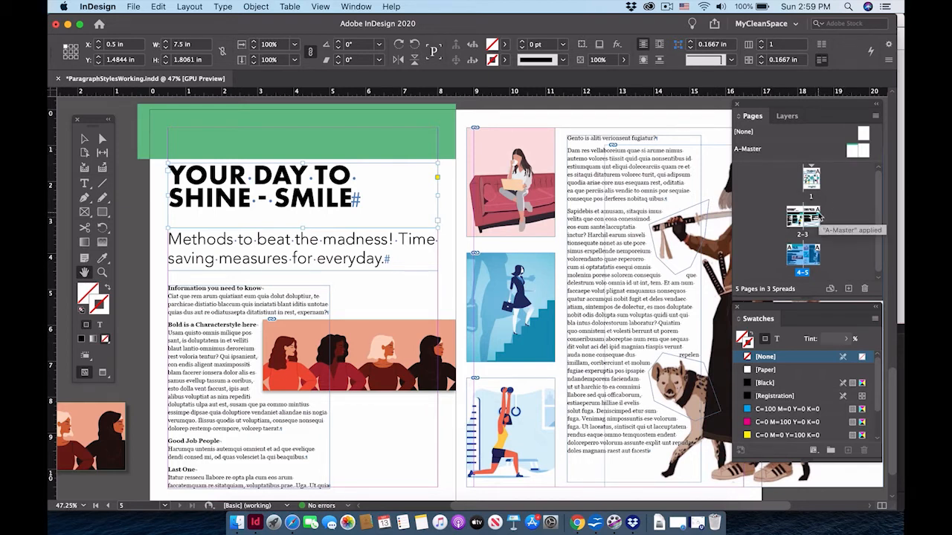
left_click(821, 250)
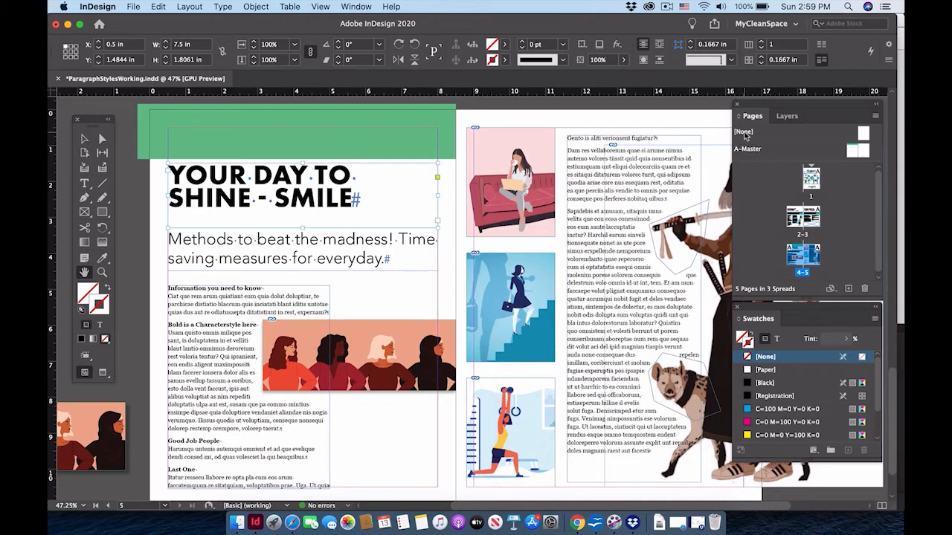
double_click(851, 152)
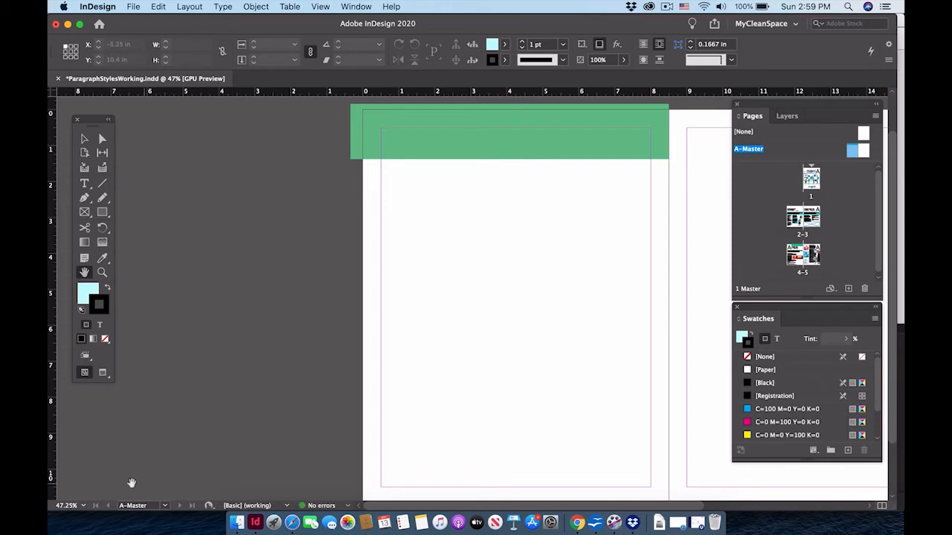
double_click(795, 217)
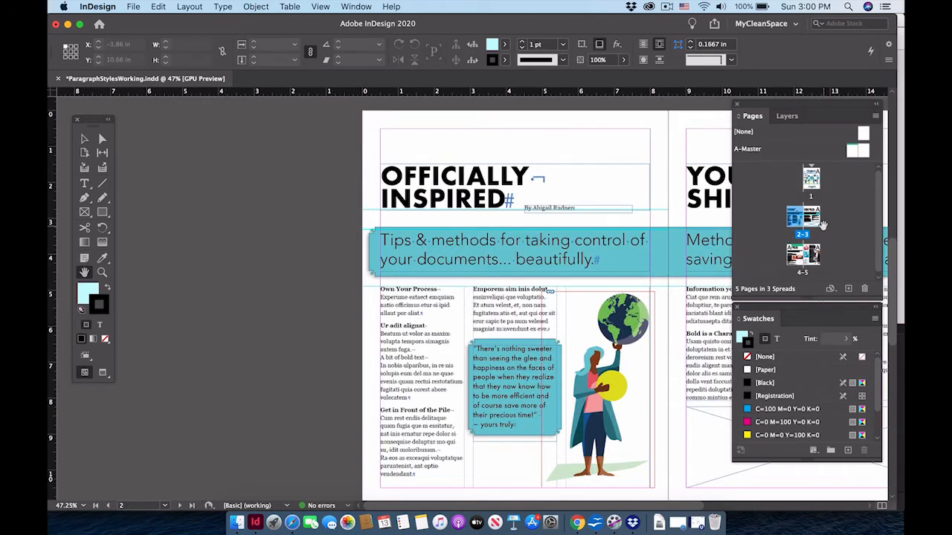
left_click(800, 255)
double_click(801, 255)
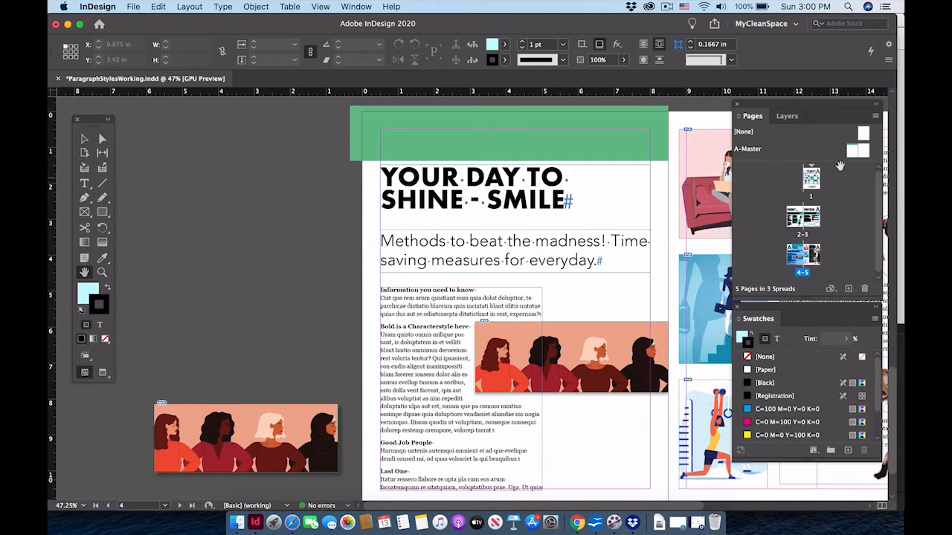
double_click(856, 152)
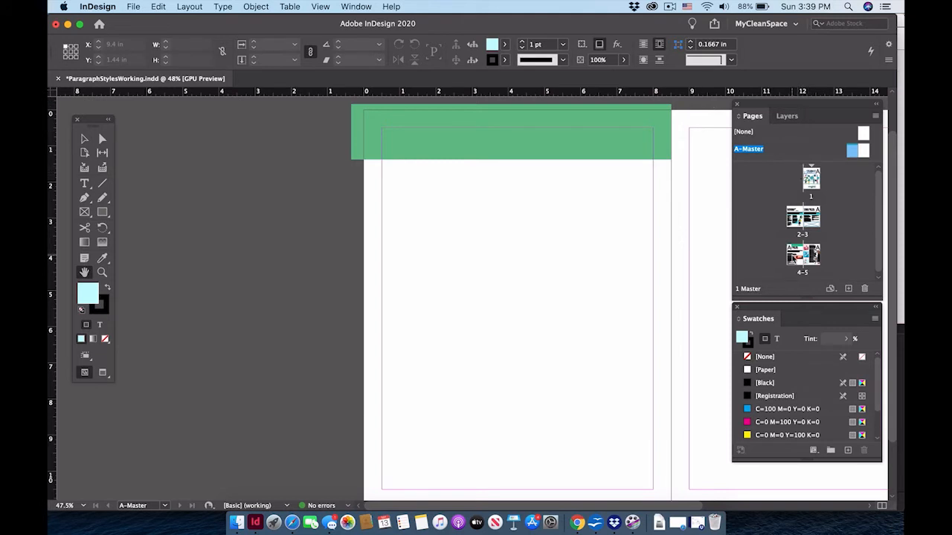
double_click(798, 257)
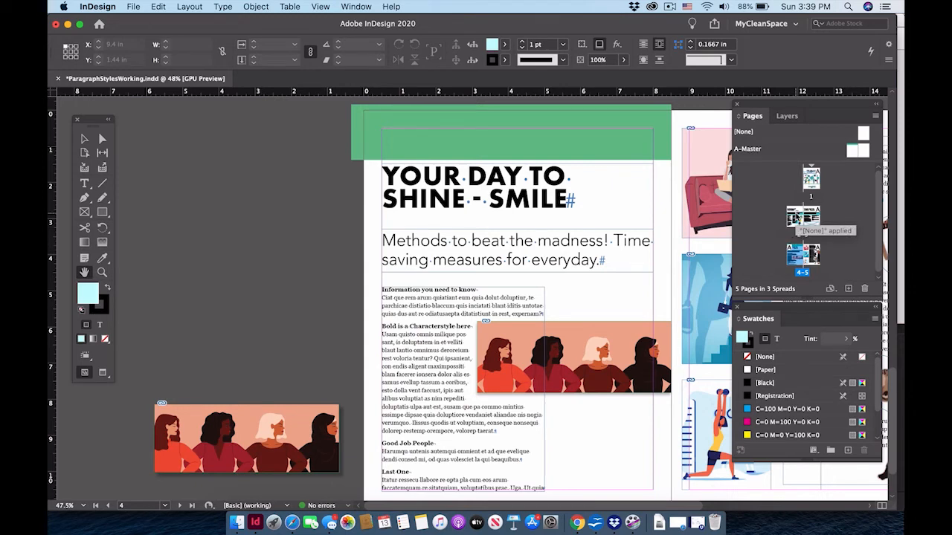
double_click(797, 218)
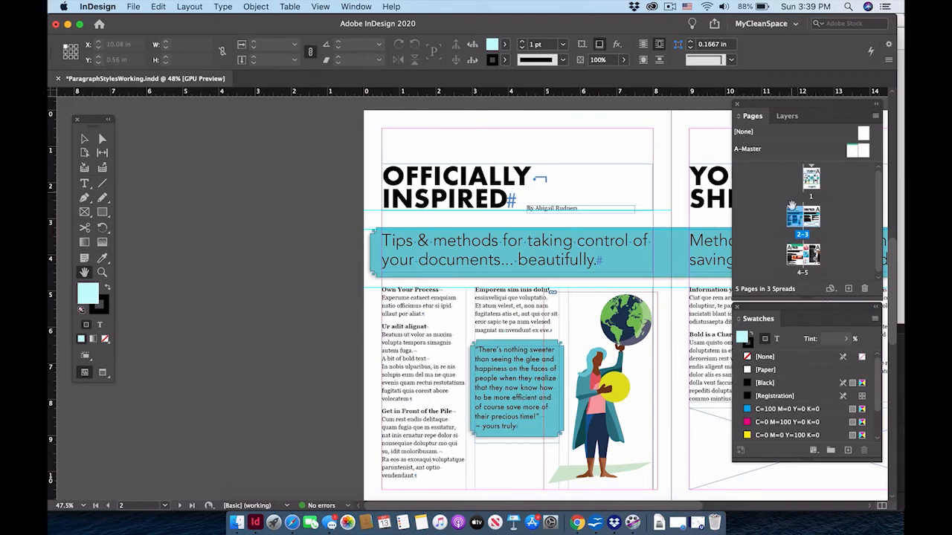
Apply the [None] master to pages 2 and 4
left_click_drag(797, 221, 797, 221)
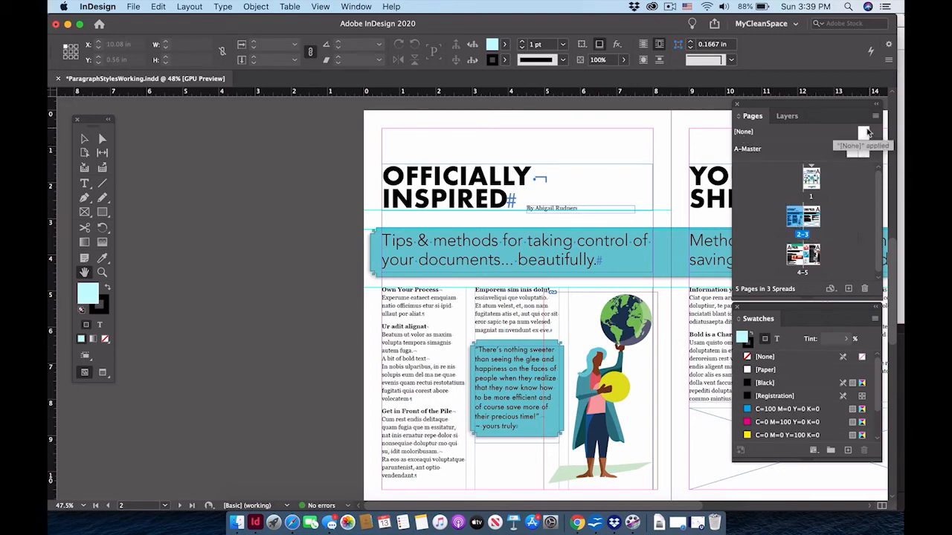
left_click_drag(864, 134, 797, 255)
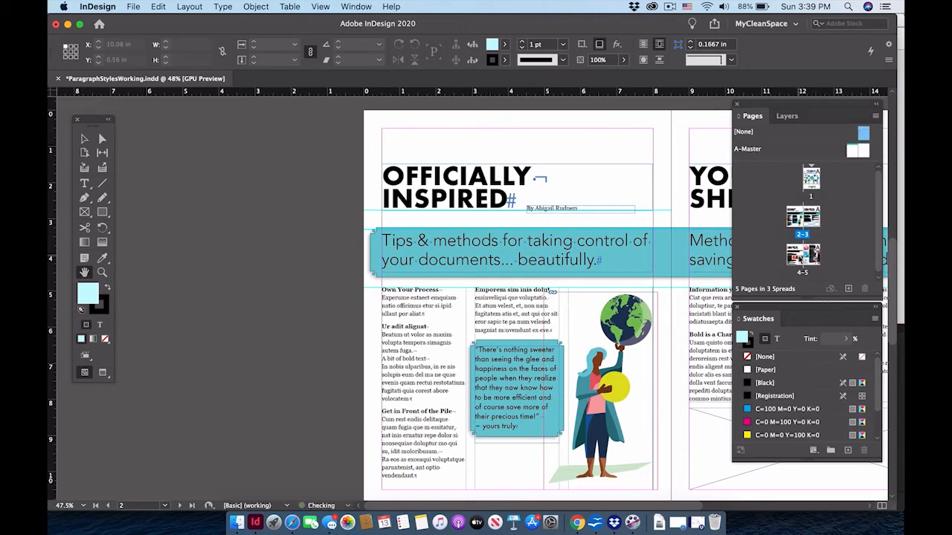
double_click(798, 257)
double_click(798, 224)
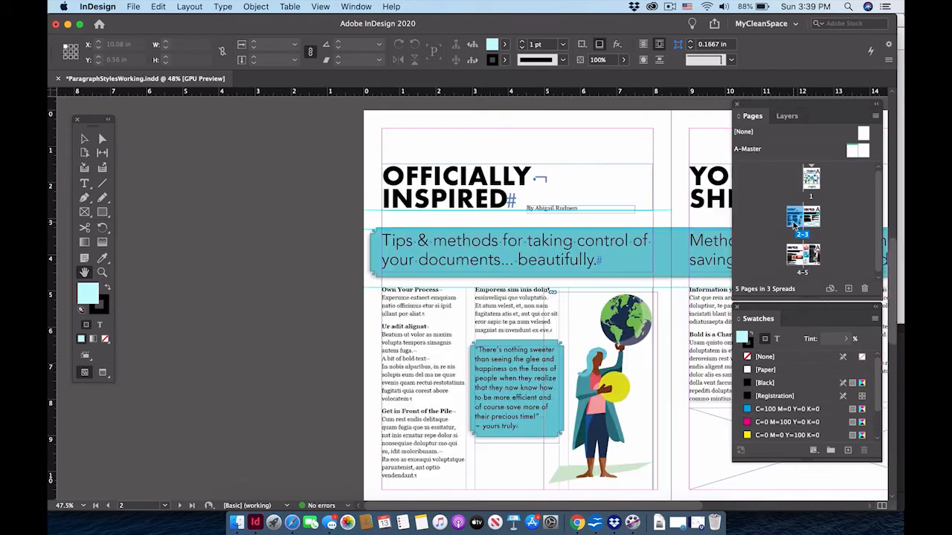
Reapply A-Master to pages 2 and 4 and insert a new page after page 5
left_click_drag(854, 154, 827, 190)
left_click_drag(855, 155, 793, 258)
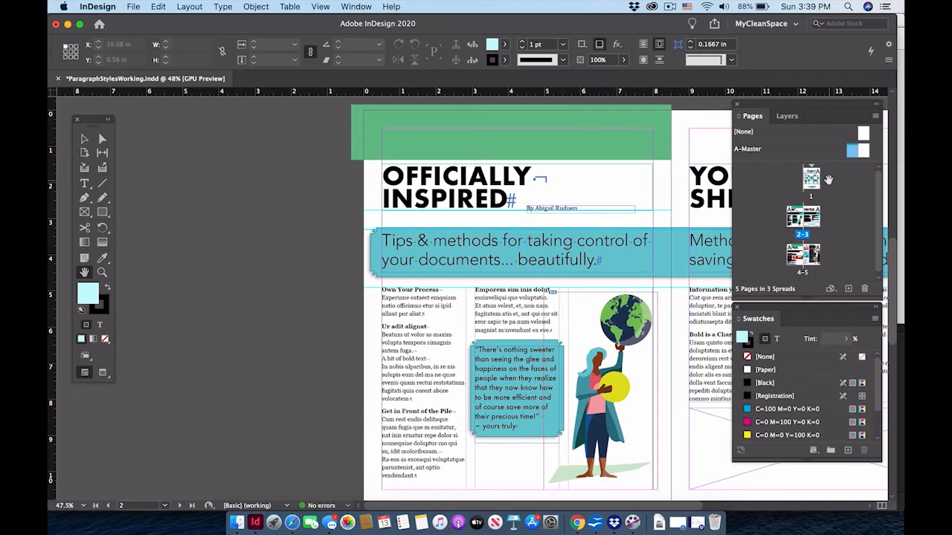
left_click(812, 257)
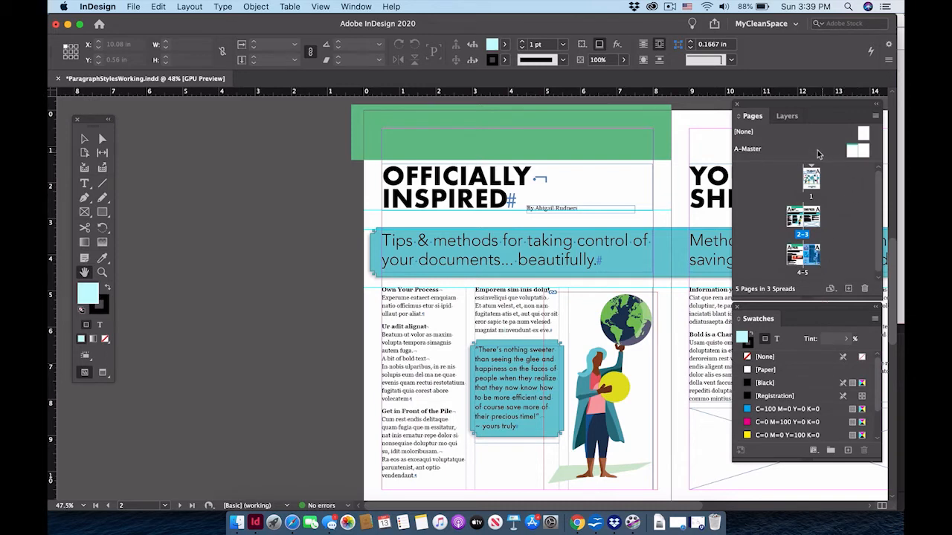
left_click(818, 154)
left_click(817, 260)
left_click(847, 289)
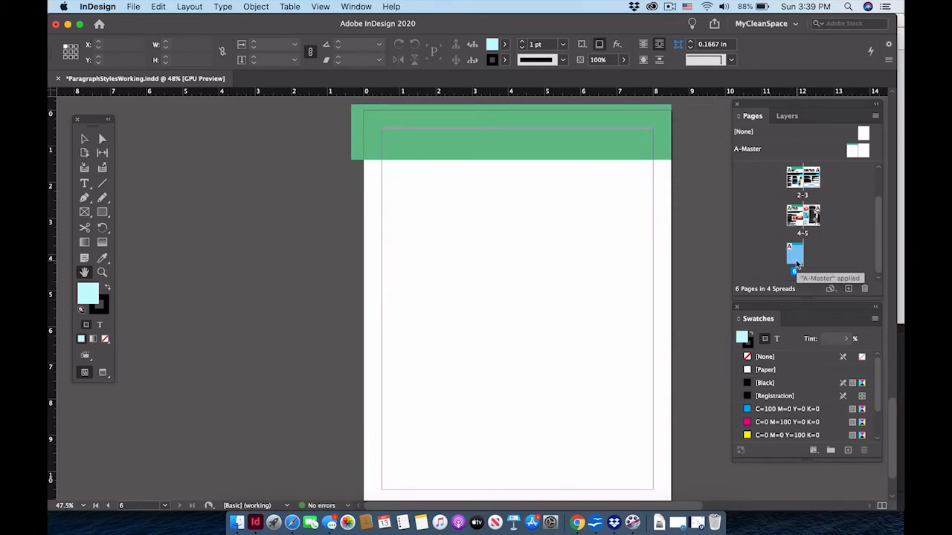
On A-Master, duplicate the left page's green header band and place the copy across the top of the right page
left_click(848, 153)
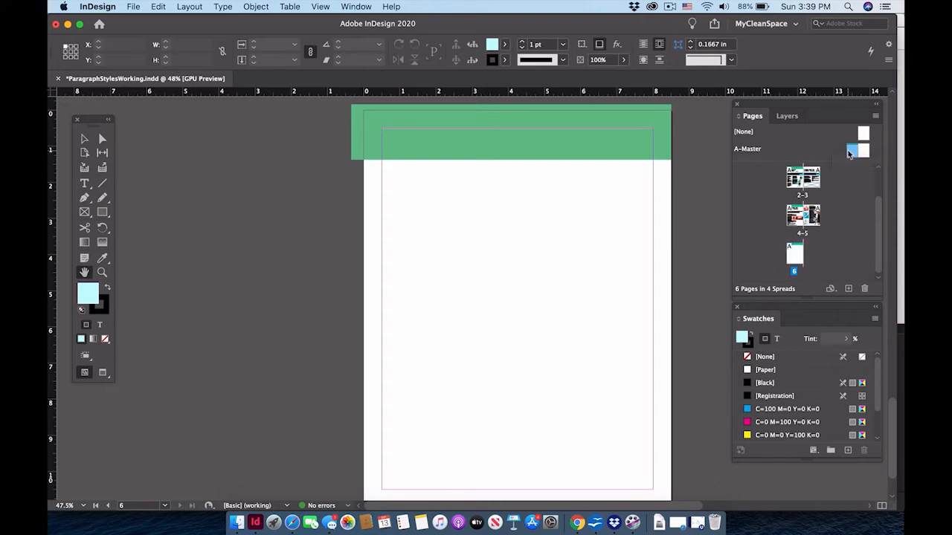
double_click(849, 152)
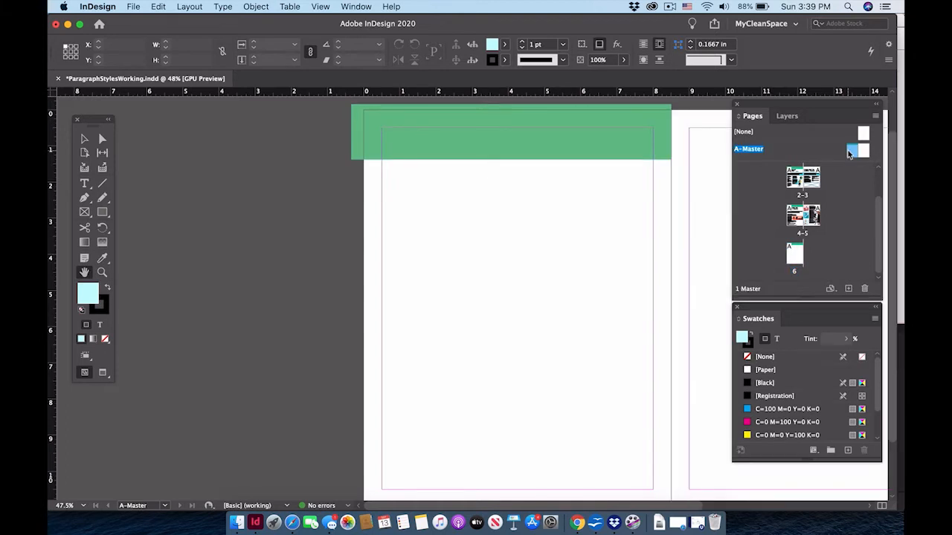
scroll(588, 207, "right", 6)
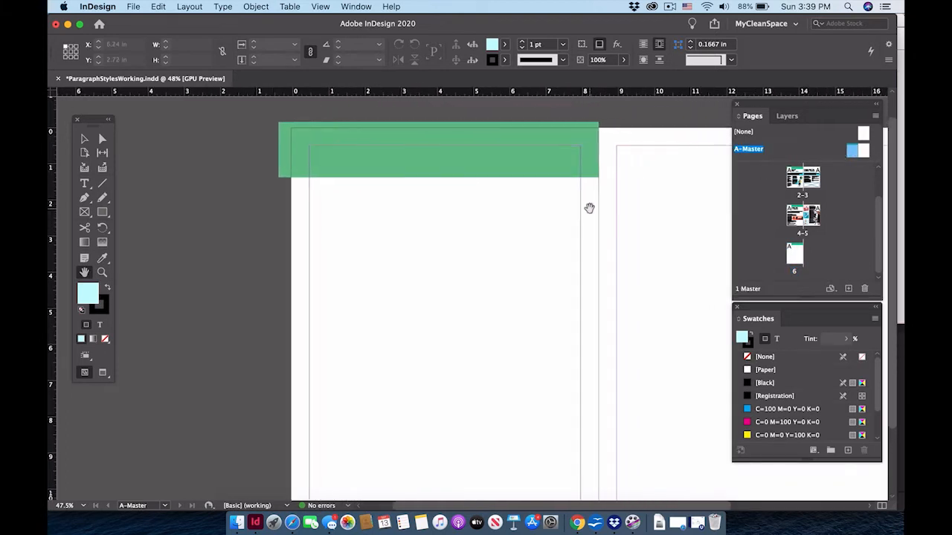
scroll(589, 207, "left", 1)
scroll(589, 207, "up", 1)
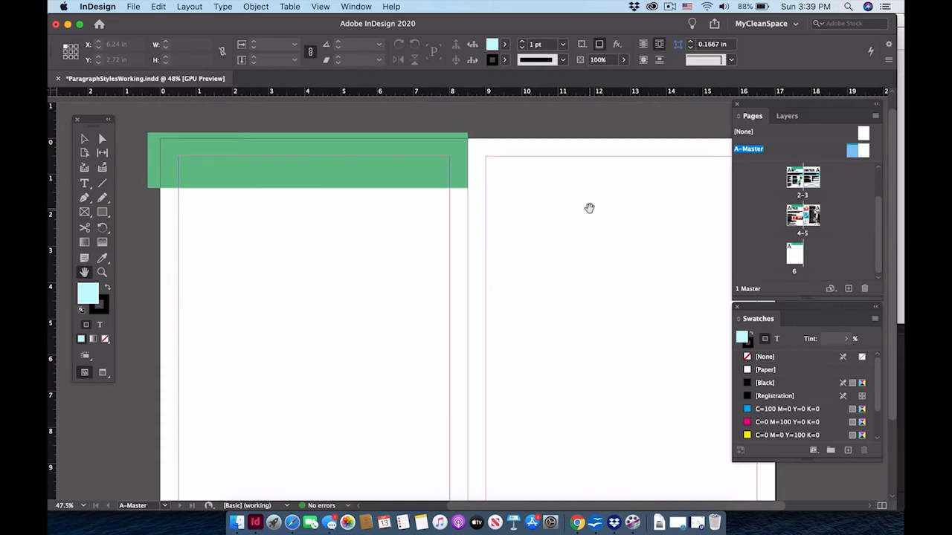
left_click(84, 138)
left_click(201, 162)
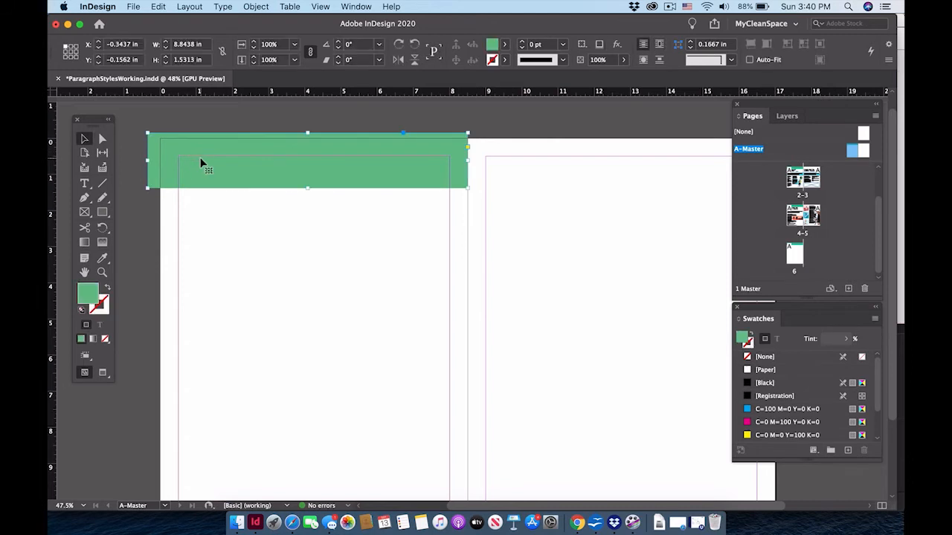
left_click(164, 8)
left_click(168, 62)
left_click(161, 8)
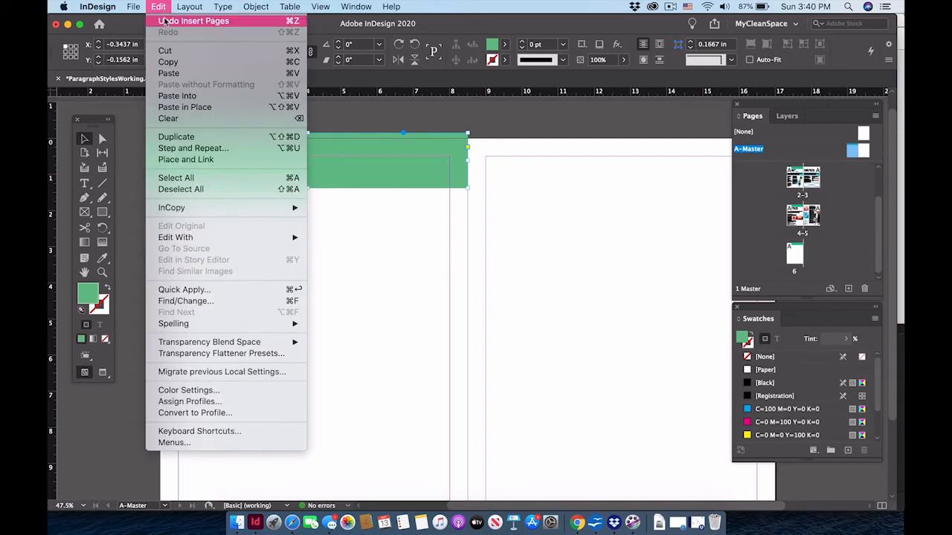
left_click(180, 107)
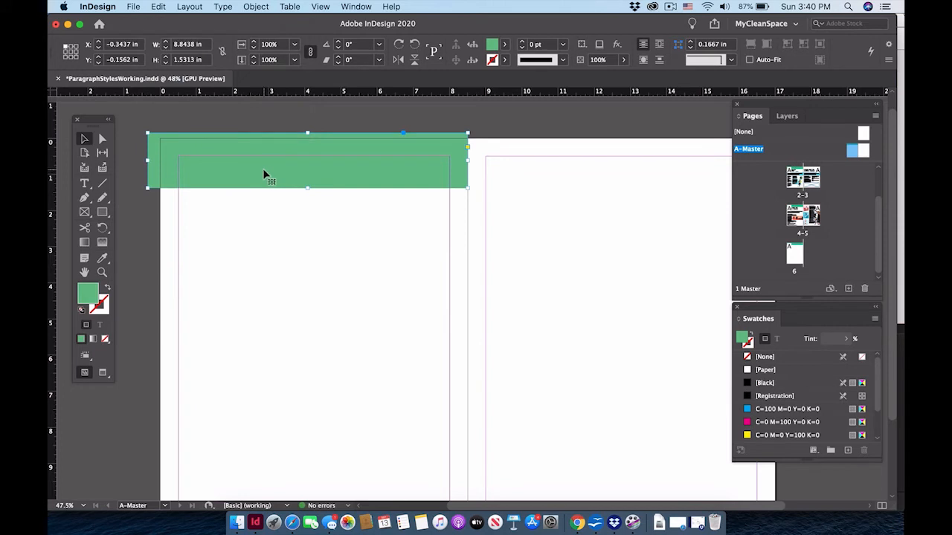
left_click_drag(266, 174, 587, 179)
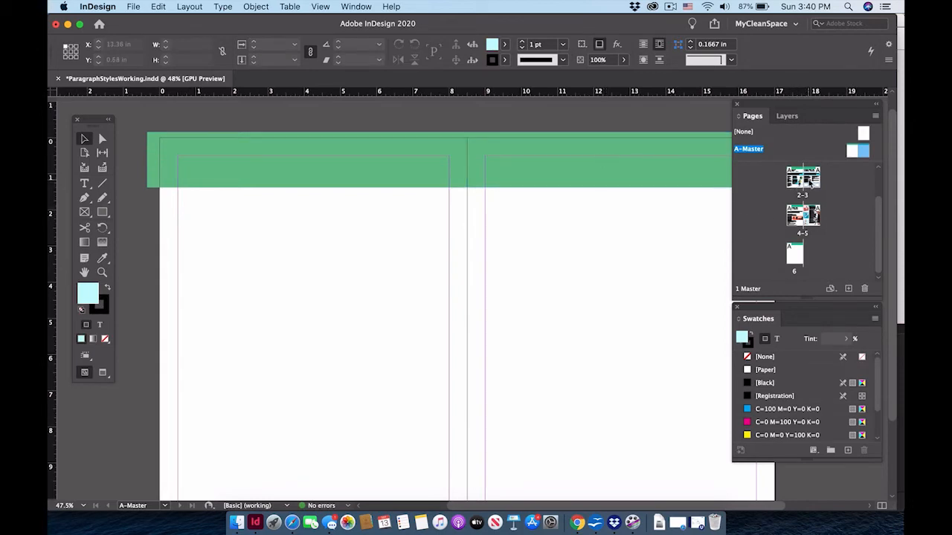
Examine spreads 2-3 and 4-5 to check how the master's green header band appears on both facing pages
double_click(809, 181)
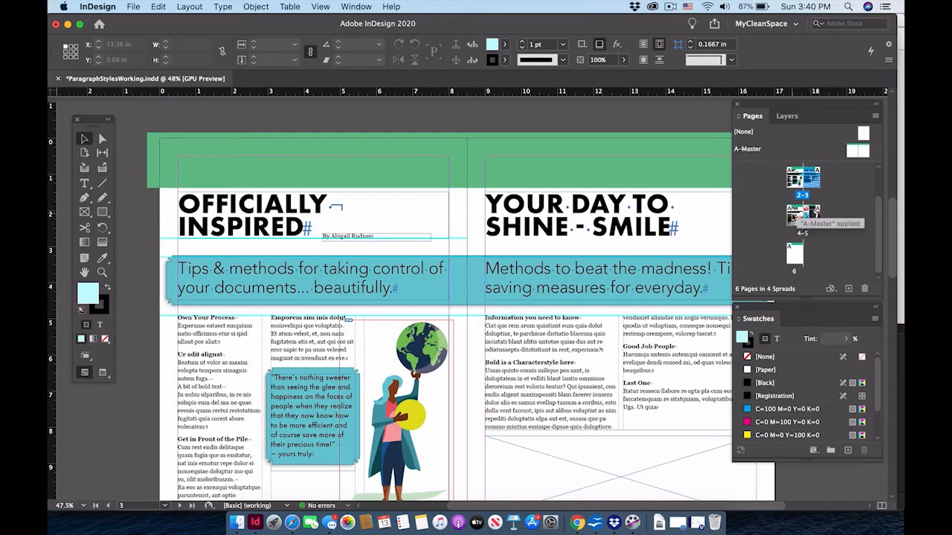
double_click(811, 215)
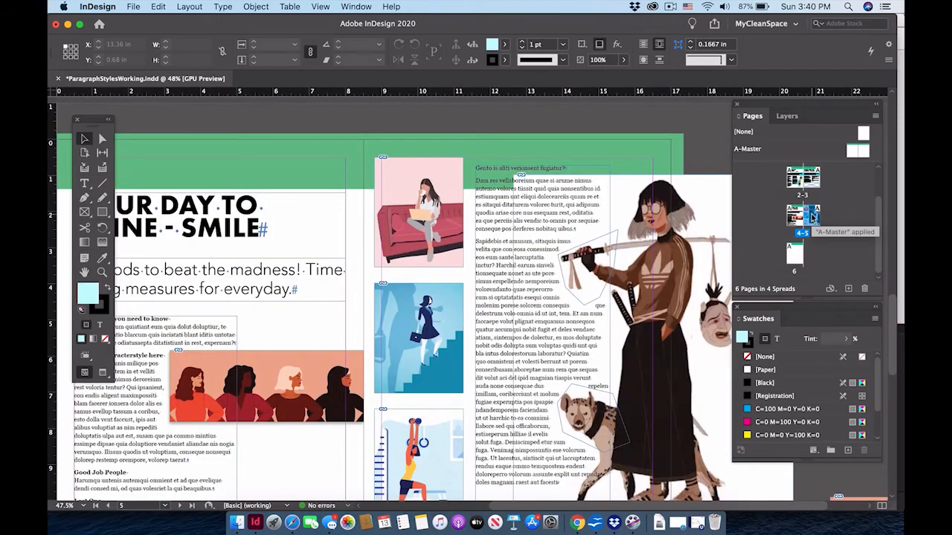
double_click(799, 184)
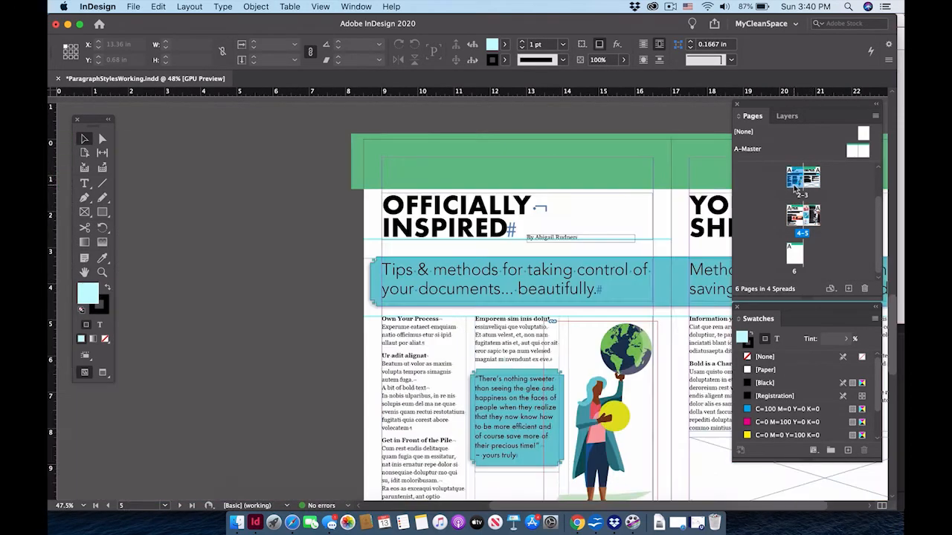
scroll(686, 290, "right", 5)
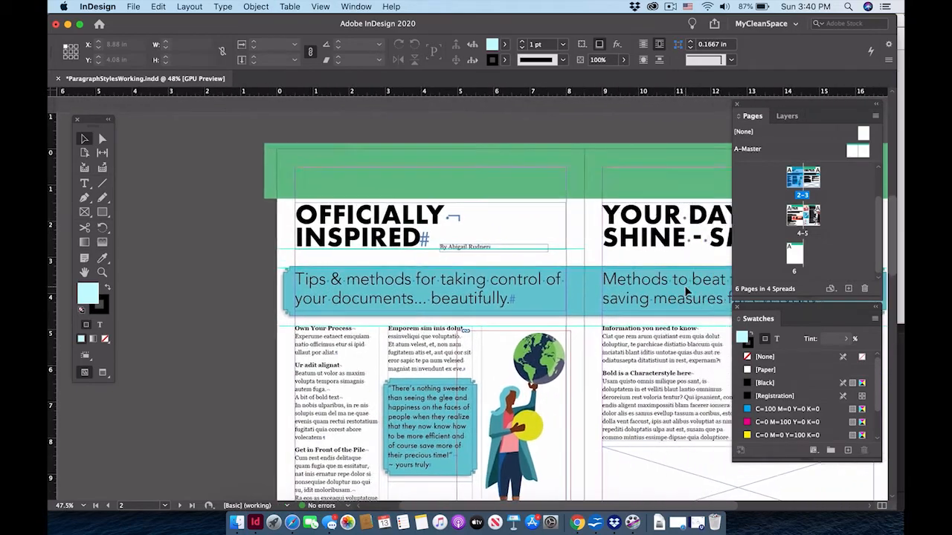
scroll(686, 290, "right", 2)
scroll(686, 290, "down", 1)
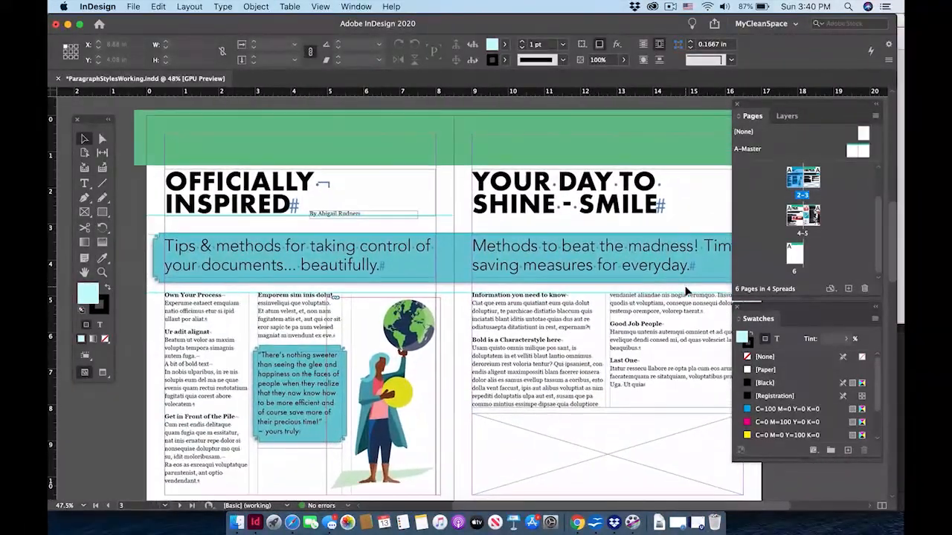
scroll(686, 290, "down", 1)
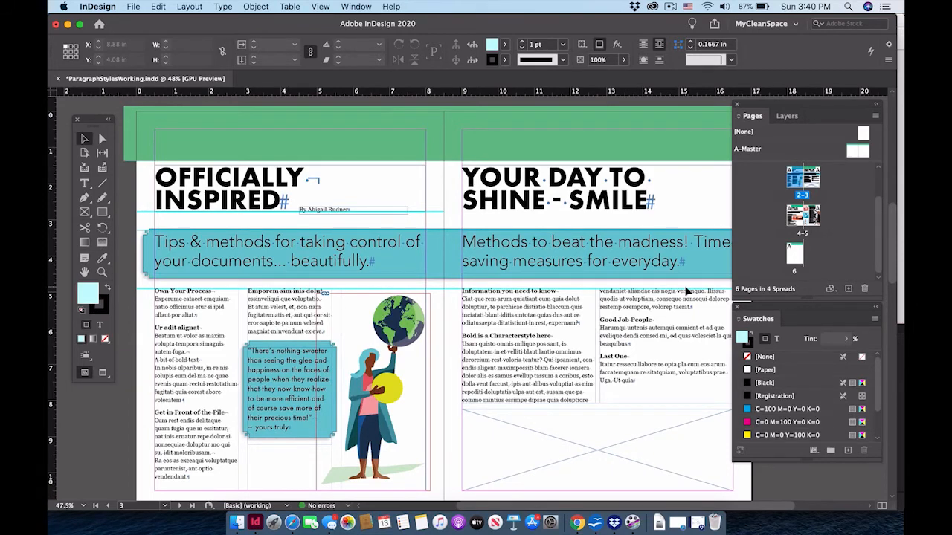
scroll(811, 199, "up", 2)
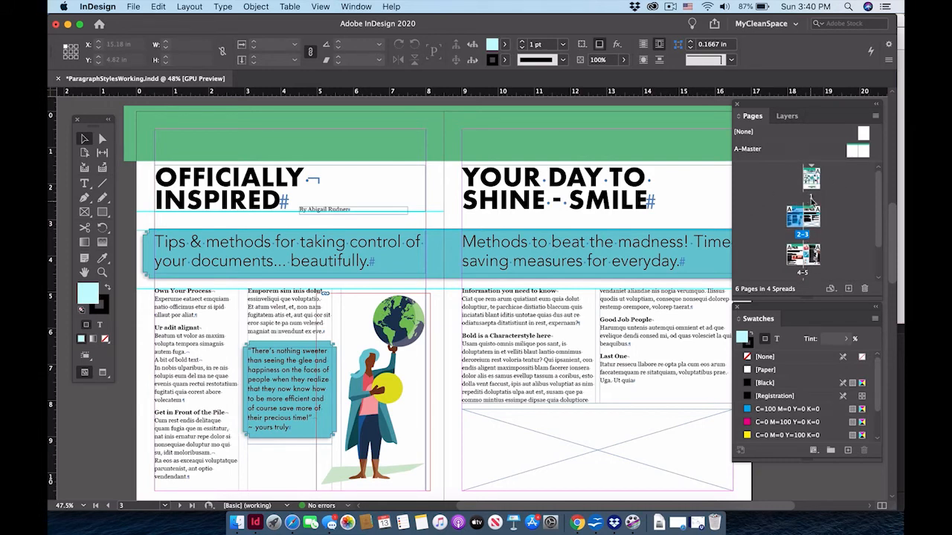
Copy the TEAM 12 LIVING INNOVATIONS title graphic and the CREATE AND THRIVE and 2021 text frames from page 1
double_click(810, 178)
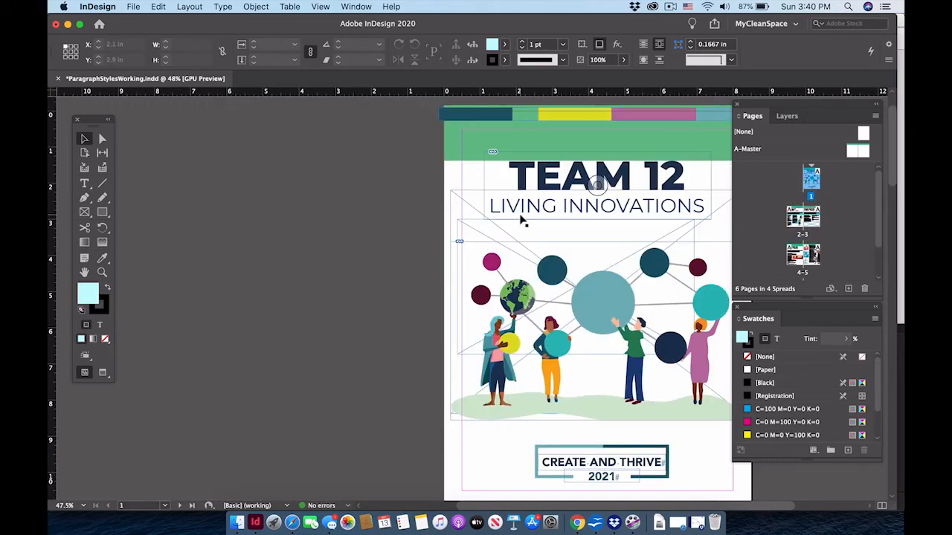
left_click(546, 185)
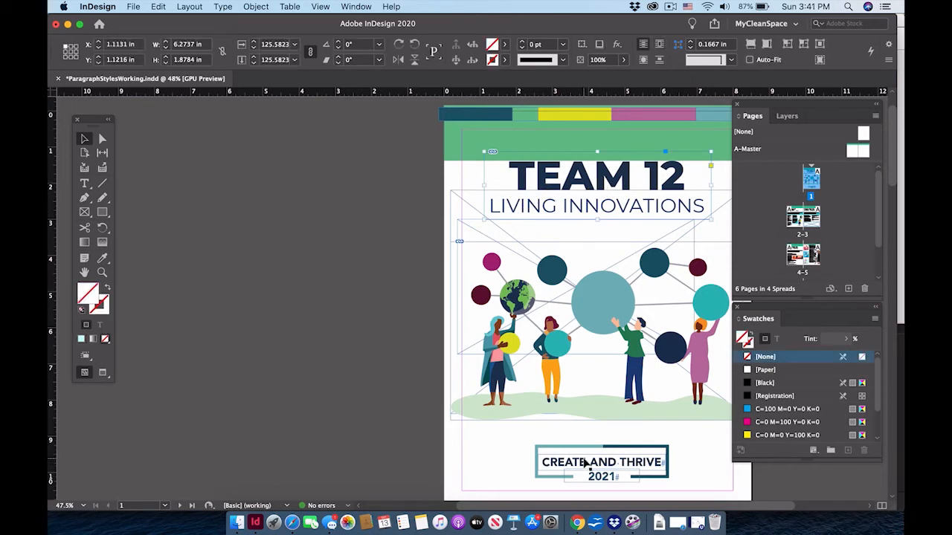
left_click(559, 463, "shift")
left_click(601, 478, "shift")
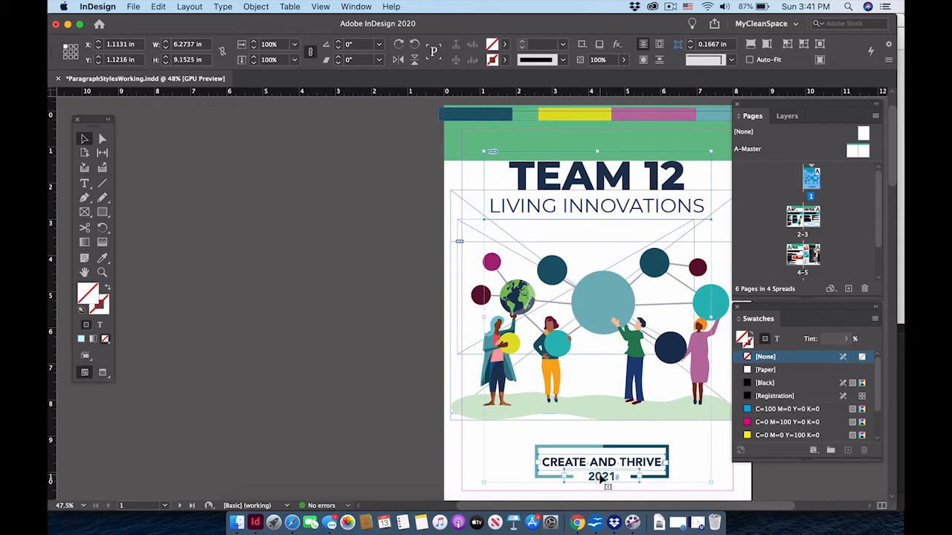
left_click(159, 7)
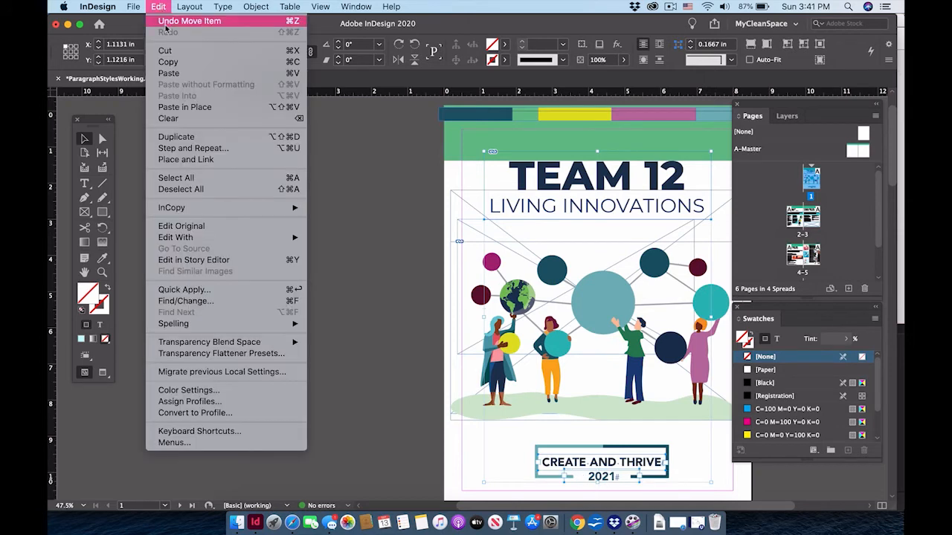
left_click(178, 70)
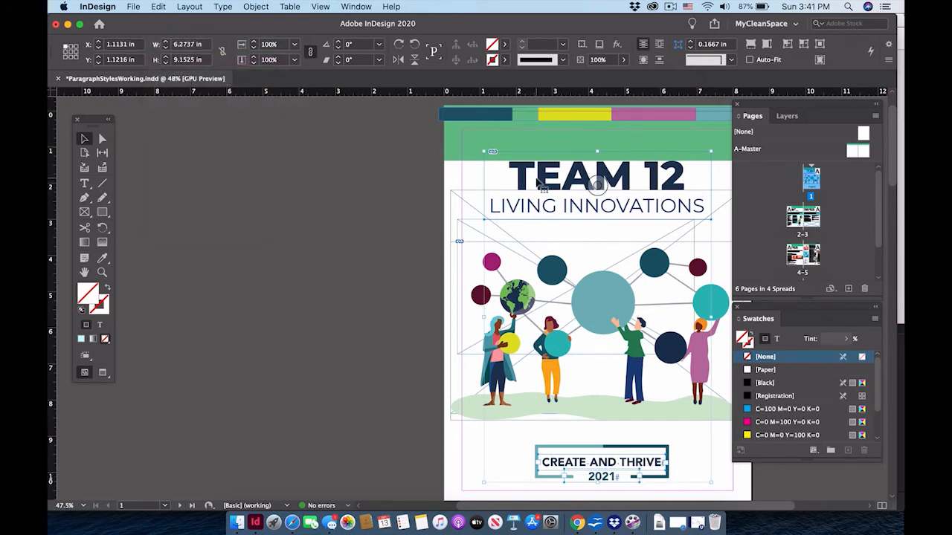
Paste the copied items onto A-Master's left page and align the title graphic to the upper-left margin corner at X 0.5, Y 0.5 in
left_click(855, 151)
double_click(855, 151)
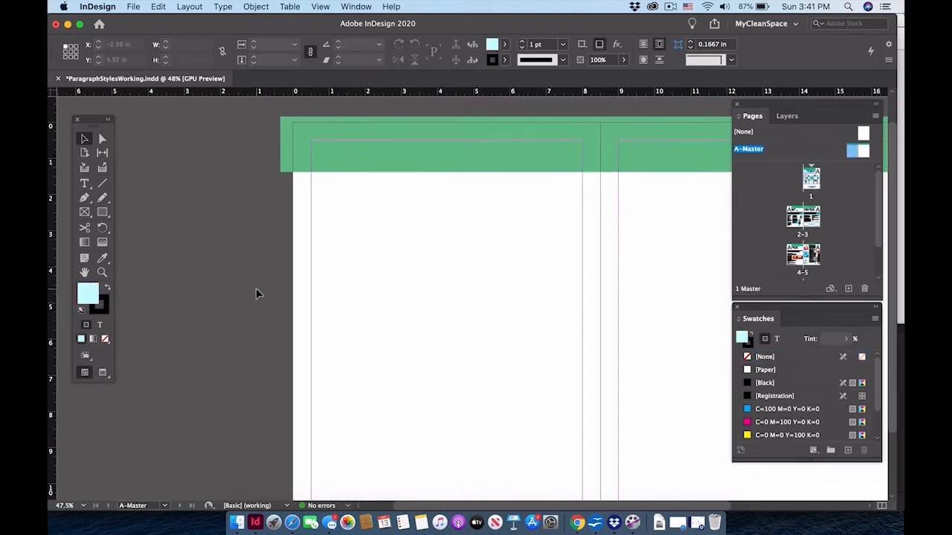
key("super+alt+shift+v")
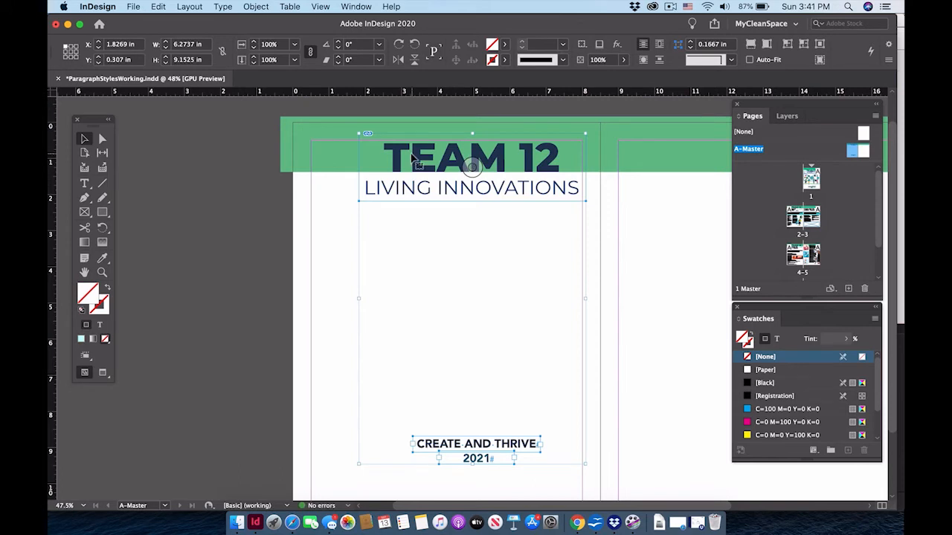
left_click_drag(414, 160, 366, 167)
left_click(450, 290)
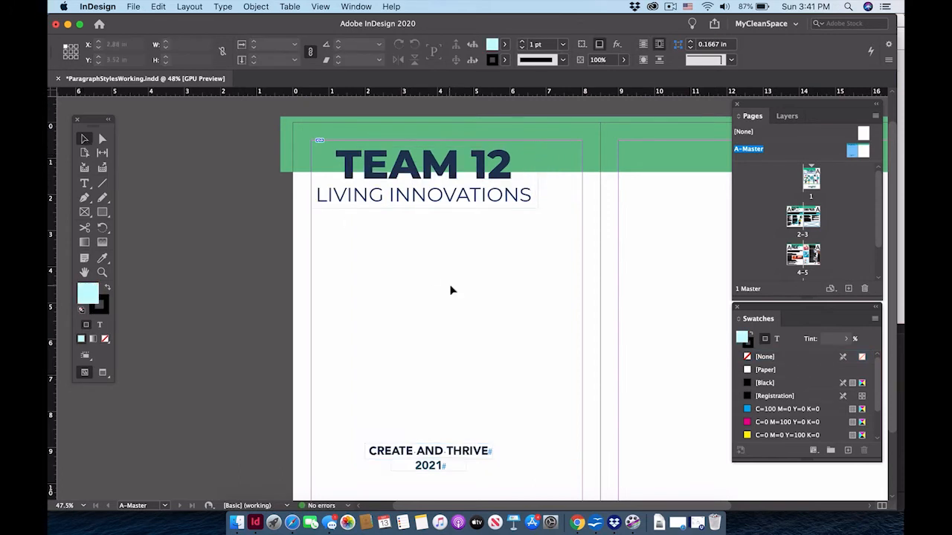
Scale the title graphic down to about 2.42 × 0.72 in and move it into the green band at about X 0.1, Y 0.14 in
left_click(395, 186)
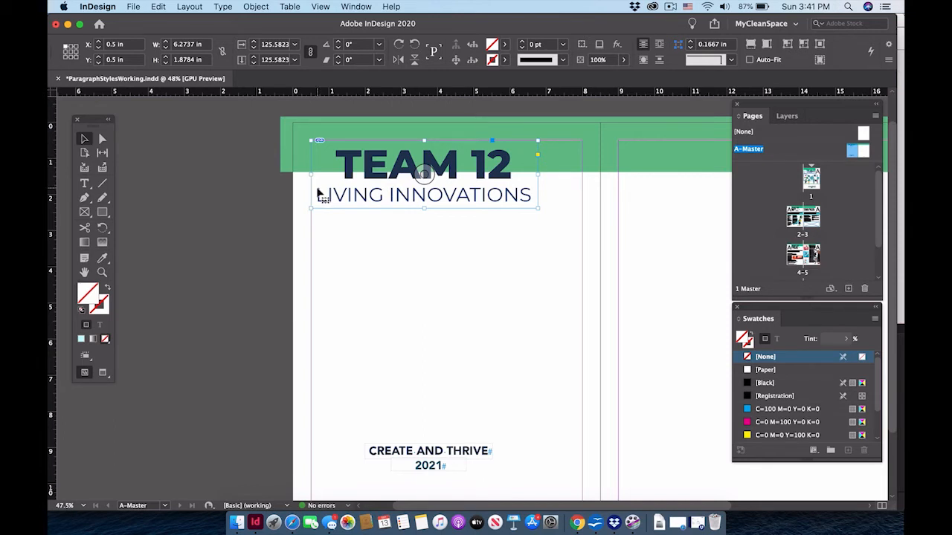
left_click(103, 229)
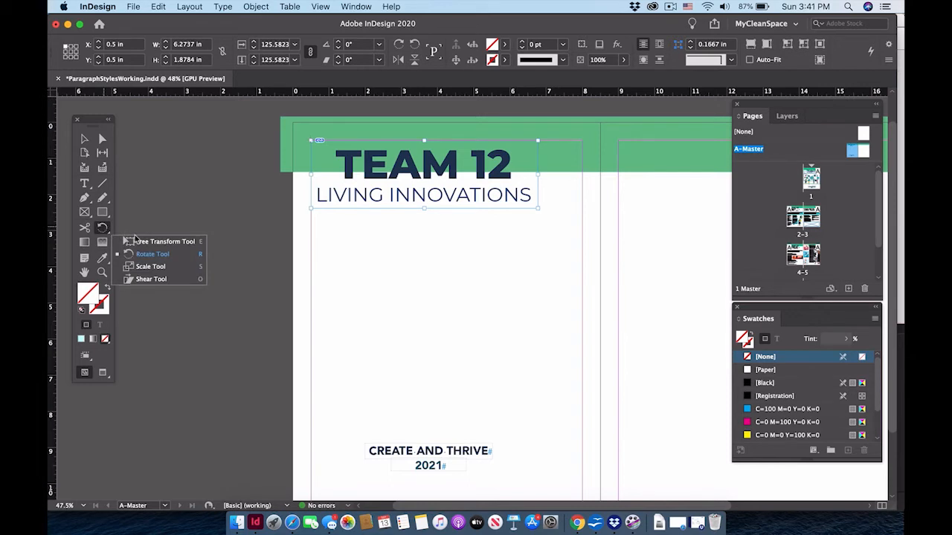
left_click(151, 266)
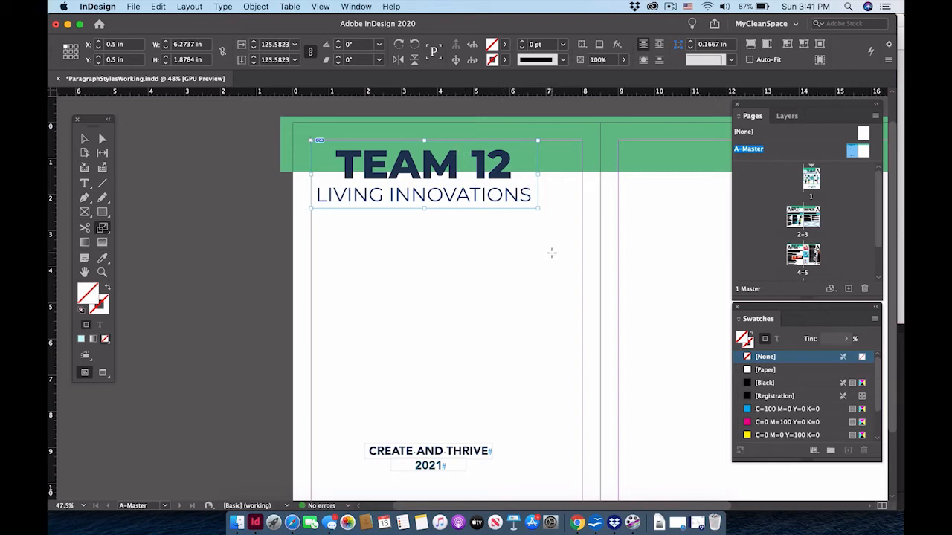
left_click_drag(552, 258, 395, 199)
left_click(84, 138)
left_click_drag(376, 152, 363, 140)
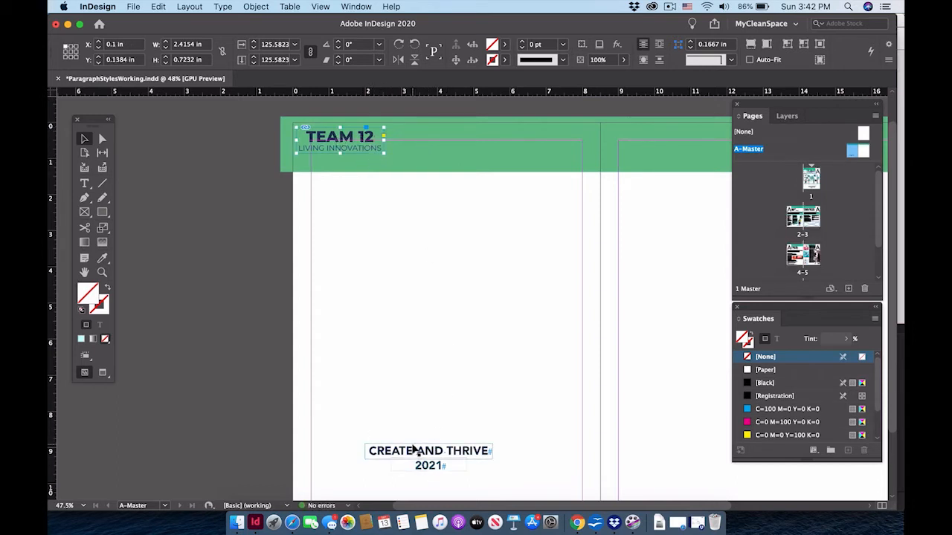
left_click(426, 467)
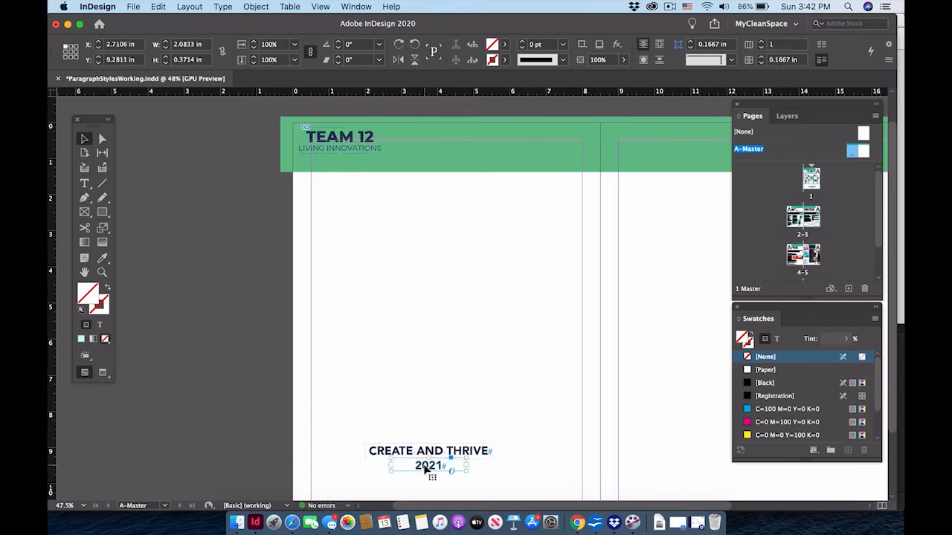
left_click(411, 419)
scroll(372, 432, "down", 1)
scroll(372, 431, "right", 1)
scroll(374, 431, "right", 2)
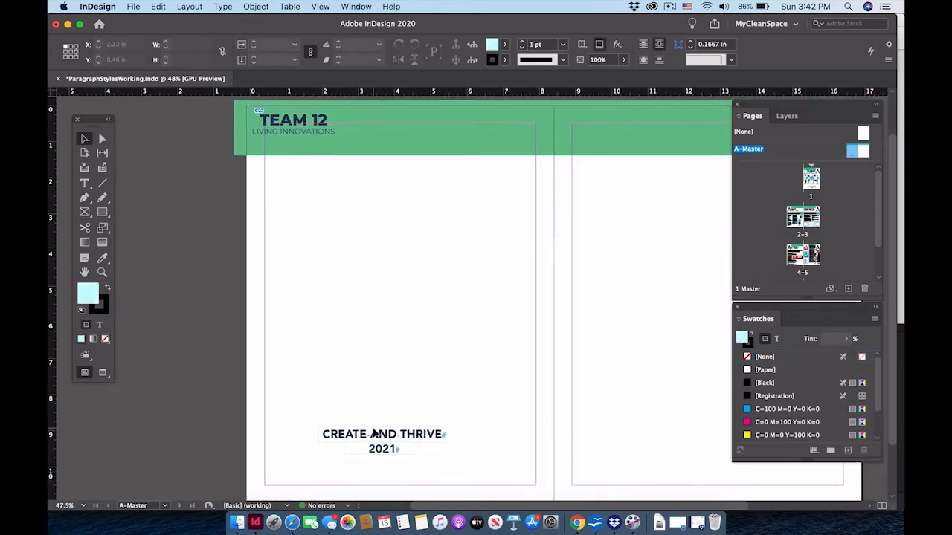
Try moving the CREATE AND THRIVE and 2021 frames together to the right page's green band at about X 13.22, Y 0.3 in
left_click(394, 450)
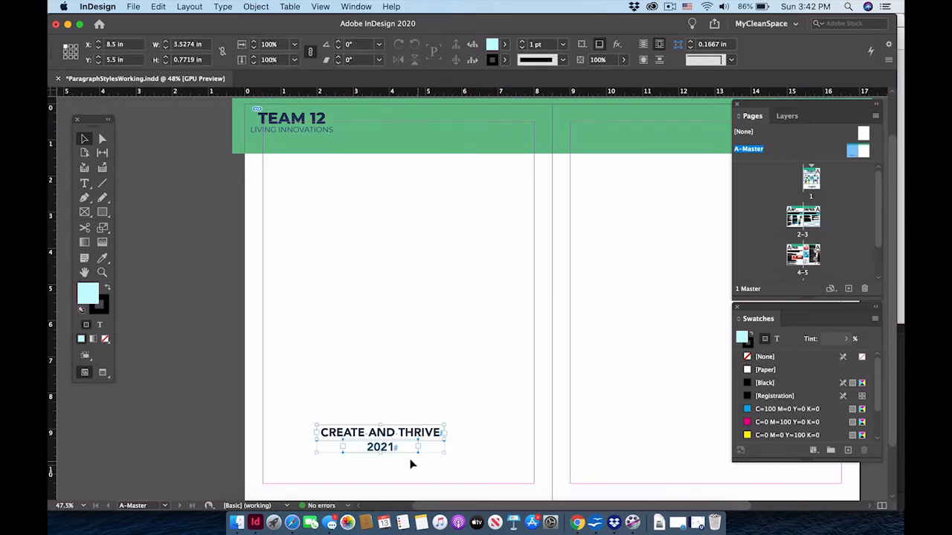
left_click_drag(389, 450, 629, 221)
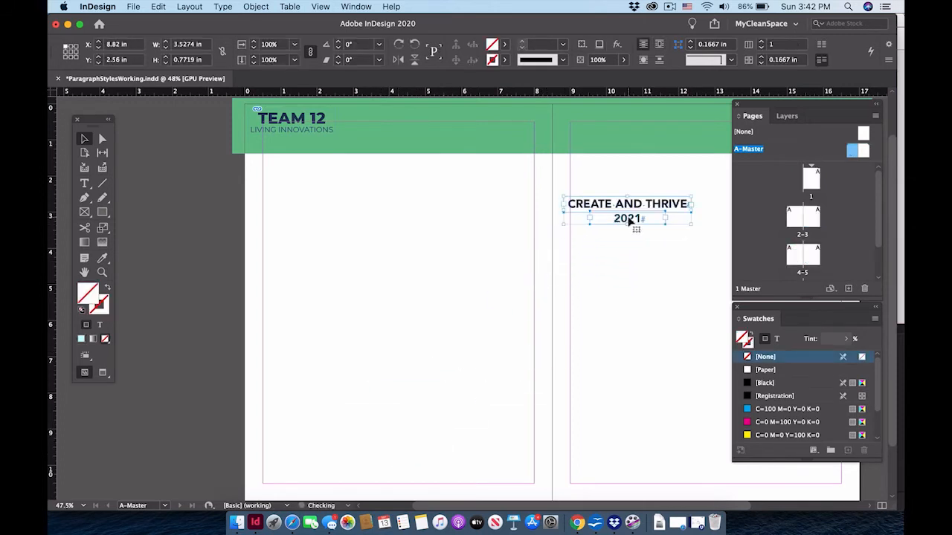
scroll(629, 221, "right", 5)
scroll(629, 221, "up", 2)
left_click_drag(455, 269, 611, 174)
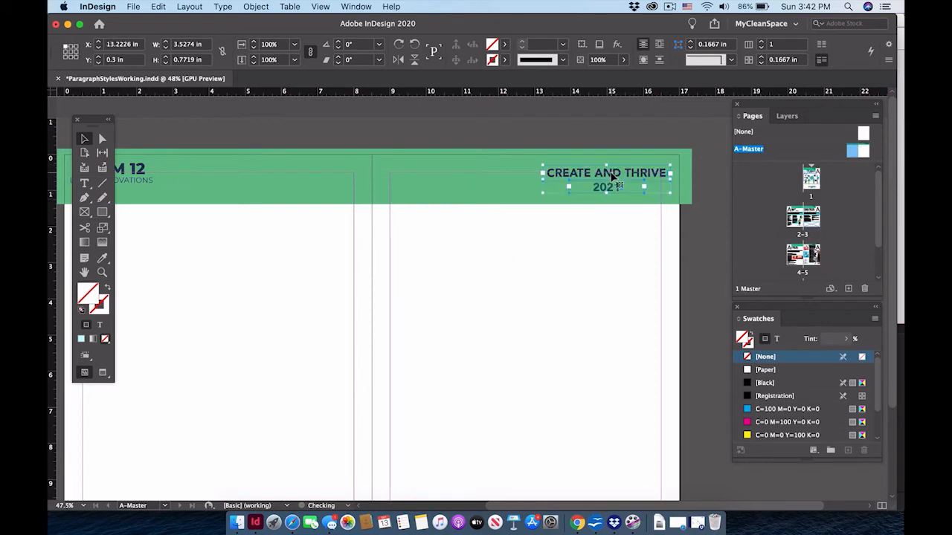
Try scaling both text frames down to about 2.38 × 0.52 in and moving them to about X 14.4, Y 0.42 in
left_click(102, 227)
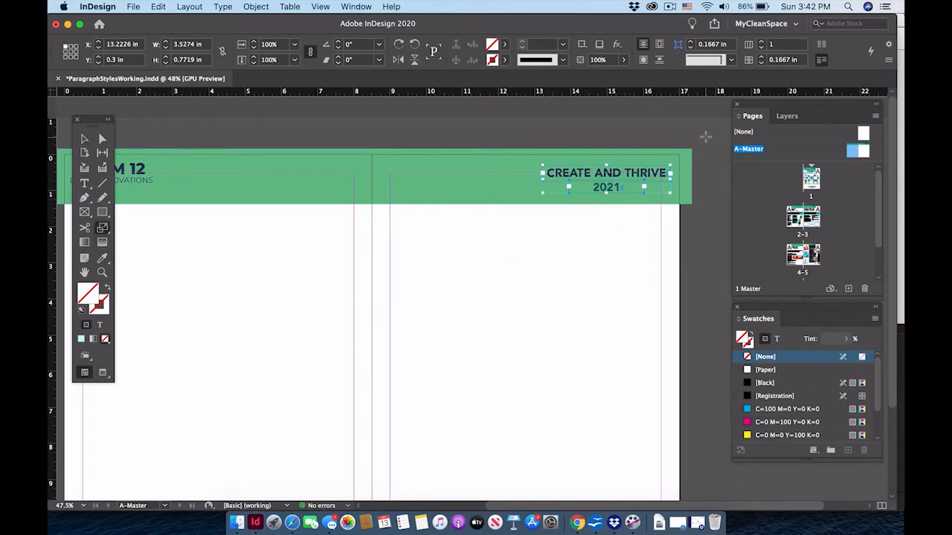
left_click_drag(706, 137, 654, 159)
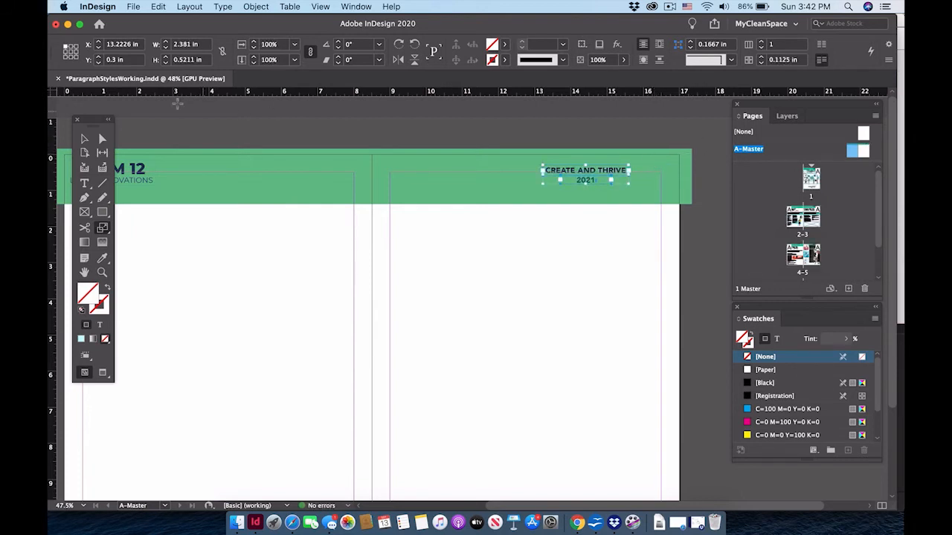
left_click(84, 139)
left_click_drag(581, 171, 623, 177)
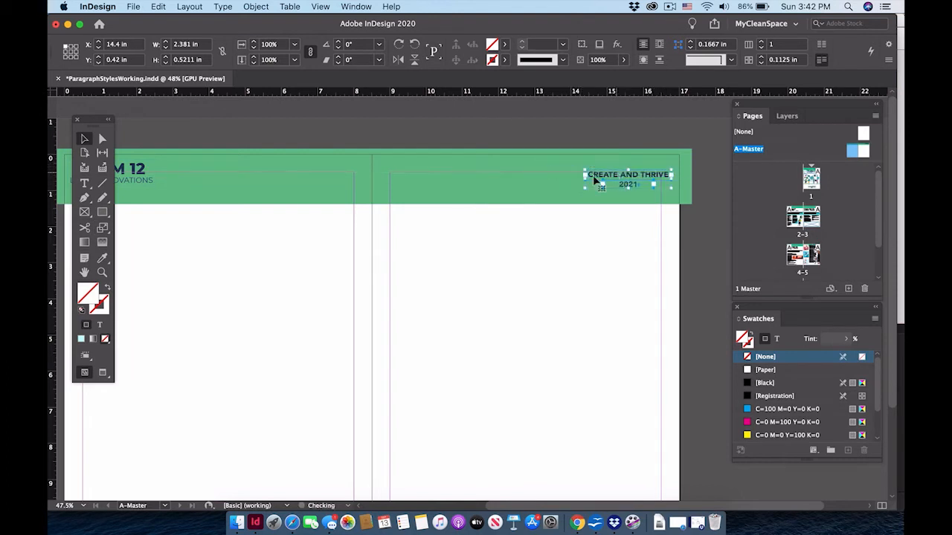
scroll(556, 251, "left", 3)
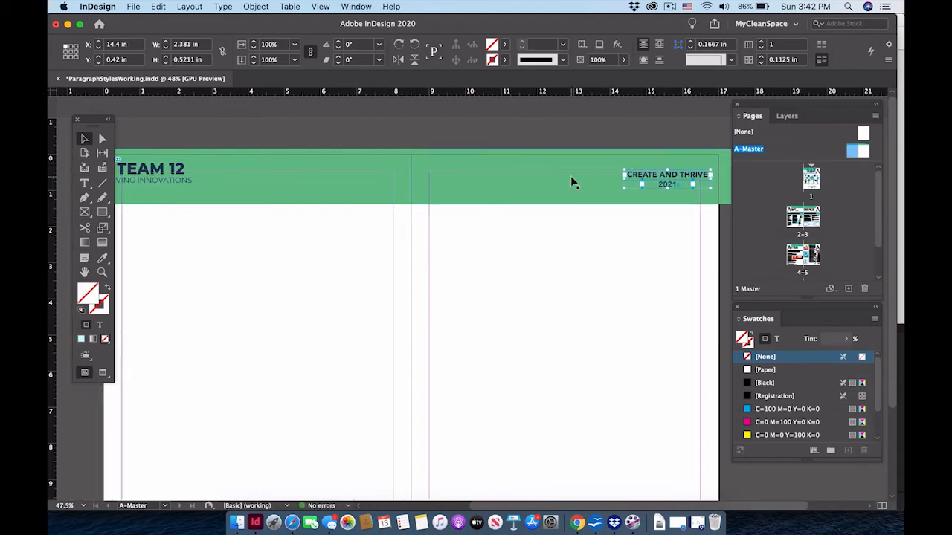
Try placing horizontal ruler guides across the title graphic on A-Master's left page
left_click_drag(455, 93, 398, 164)
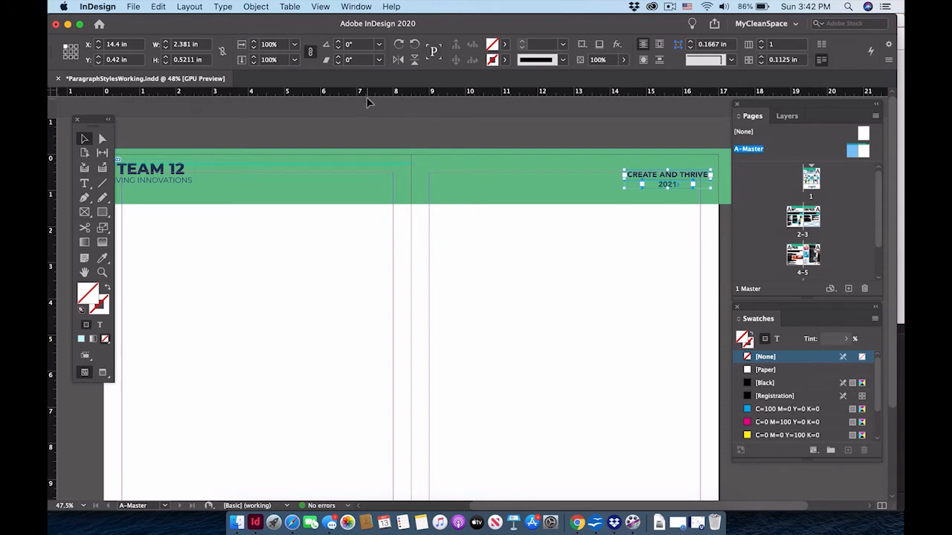
left_click_drag(367, 93, 392, 185)
left_click(563, 278)
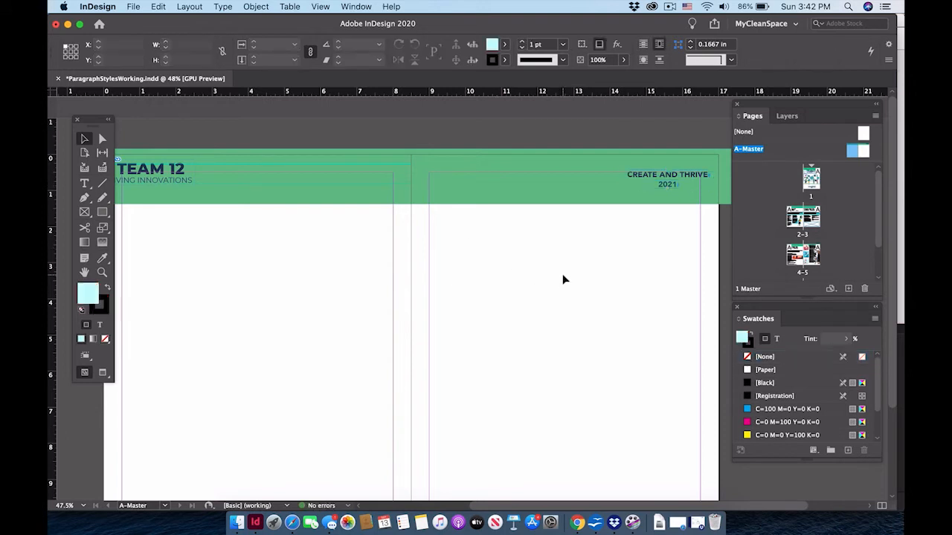
Undo the guide placement, the scaling and the moves of the CREATE AND THRIVE and 2021 frames
left_click(658, 179)
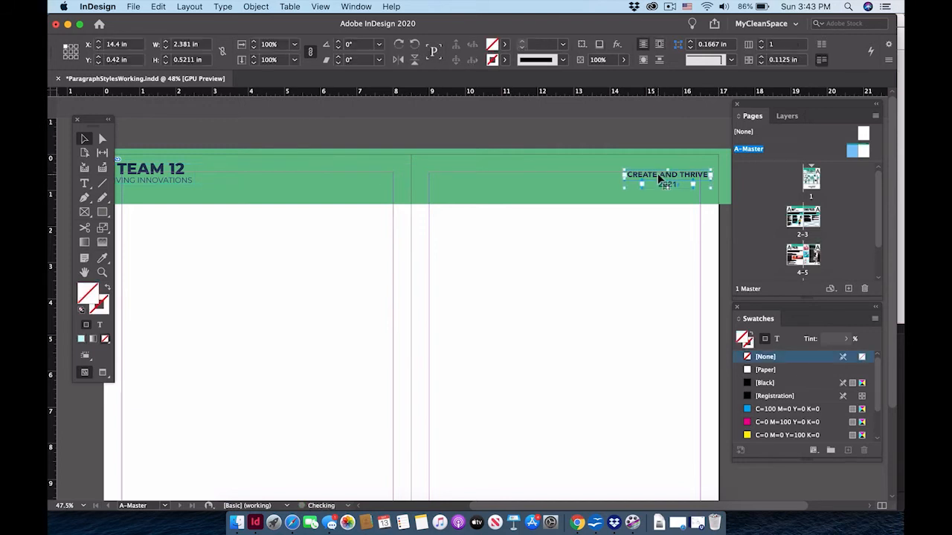
key("super+z")
key("super+z")
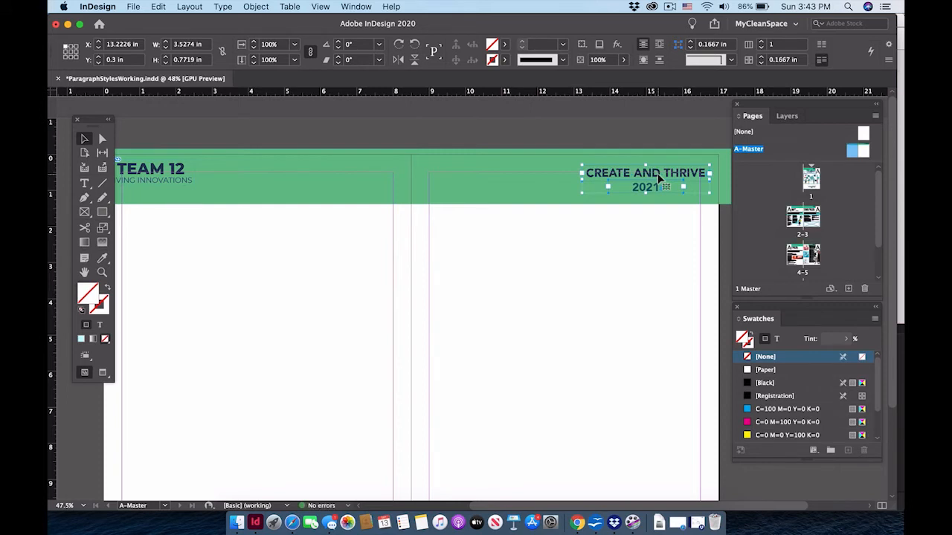
key("super+z")
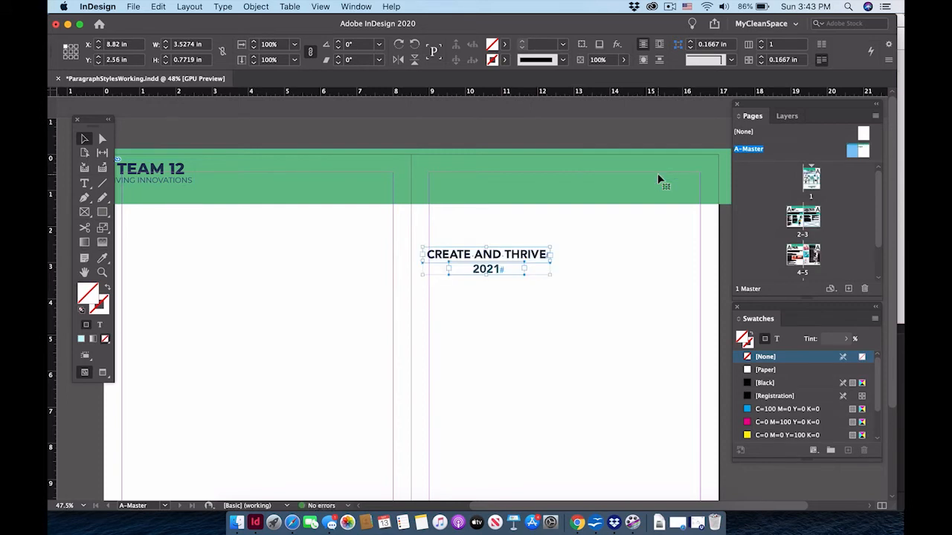
key("super+z")
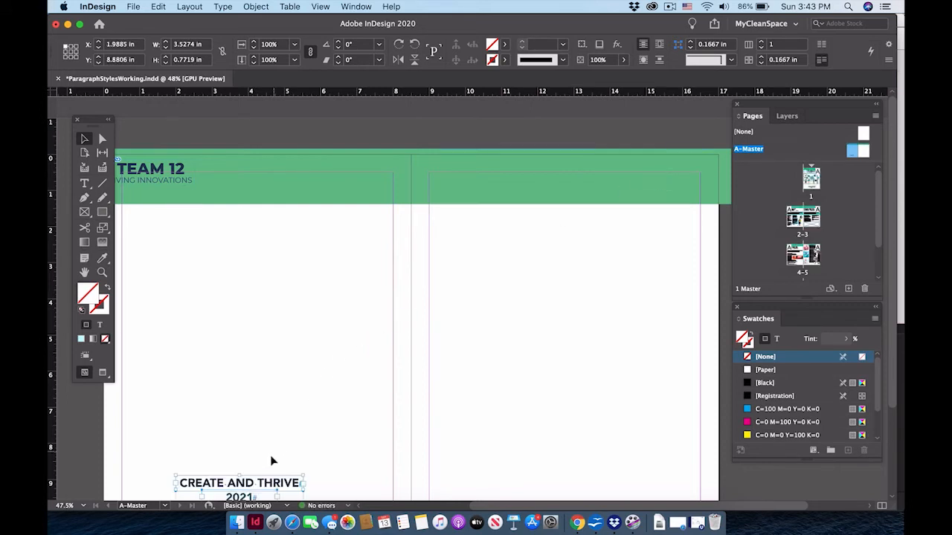
Move the CREATE AND THRIVE and 2021 frames to the right page's green band at about X 13.04, Y 0.22 in and check their layer
left_click_drag(260, 485, 664, 170)
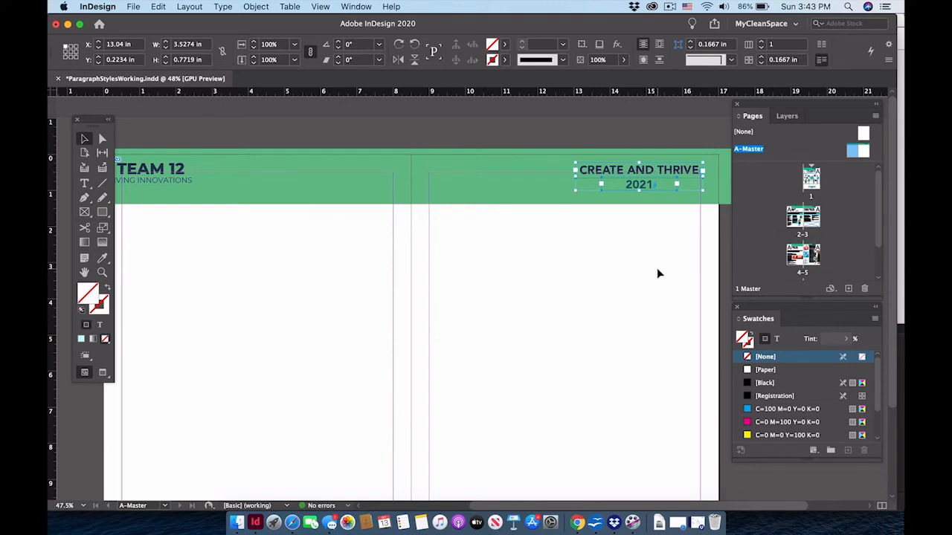
left_click(569, 304)
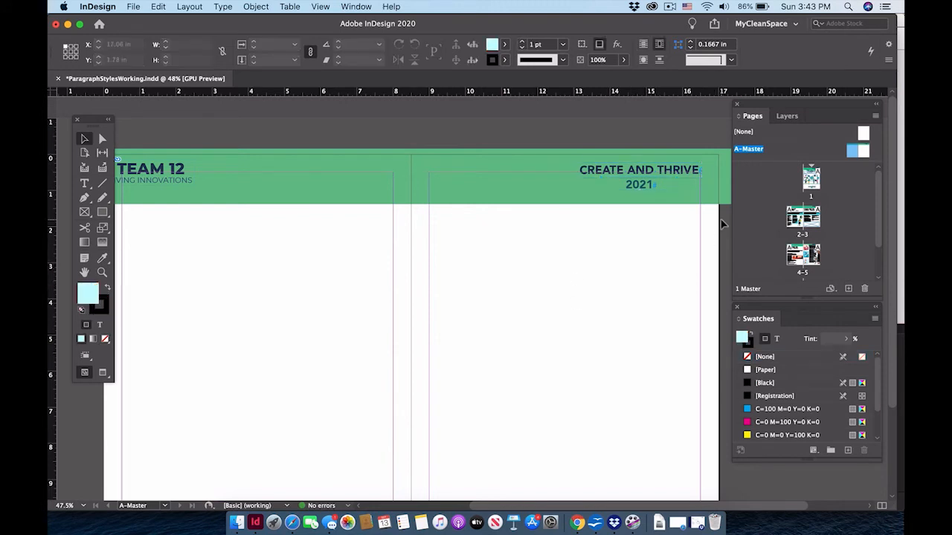
left_click(786, 116)
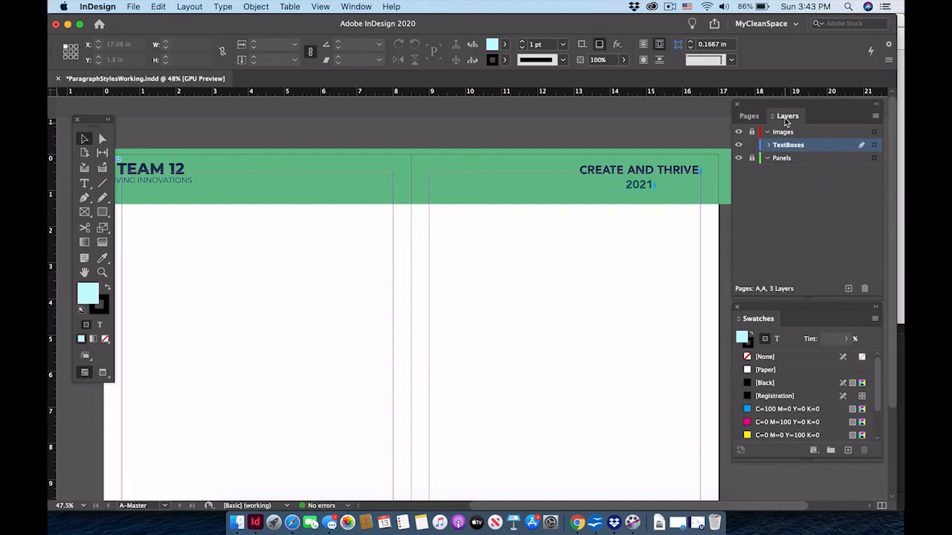
left_click(602, 170)
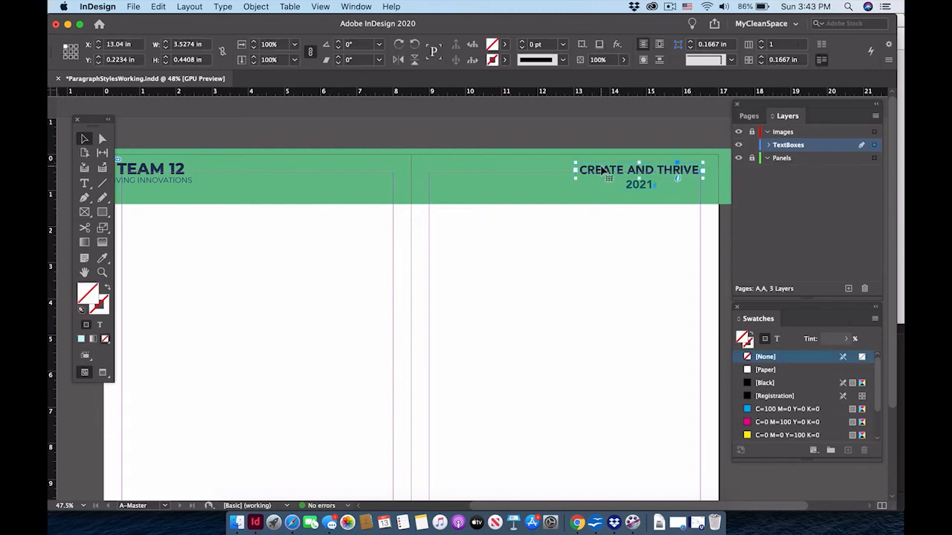
left_click(644, 188)
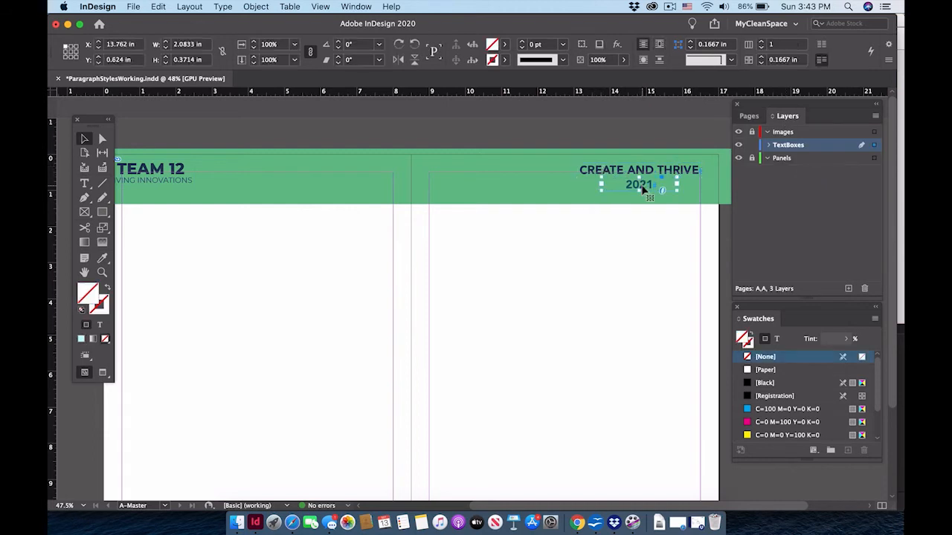
left_click(608, 291)
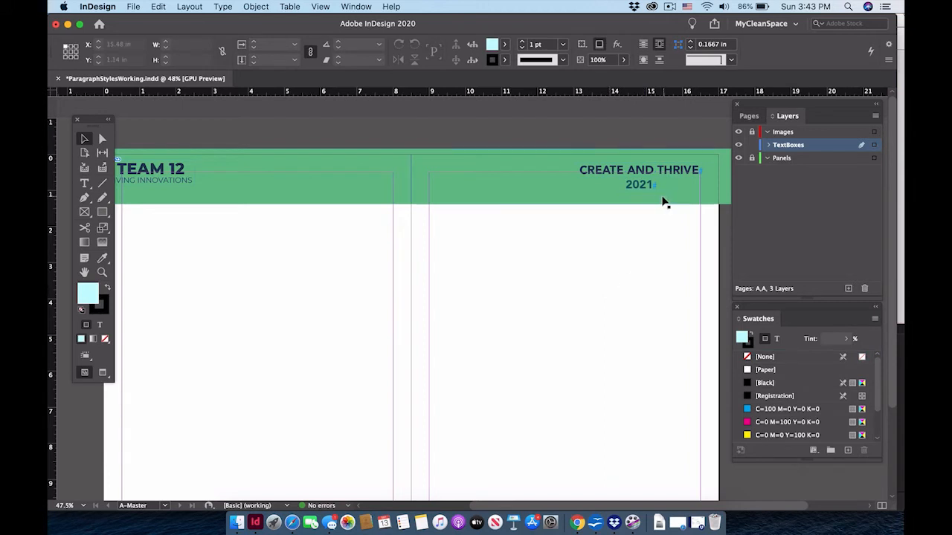
Shift the CREATE AND THRIVE frame left to about X 11.28 in and place the 2021 frame beside it at about X 14.42, Y 0.24 in
left_click(601, 174)
left_click_drag(601, 174, 537, 174)
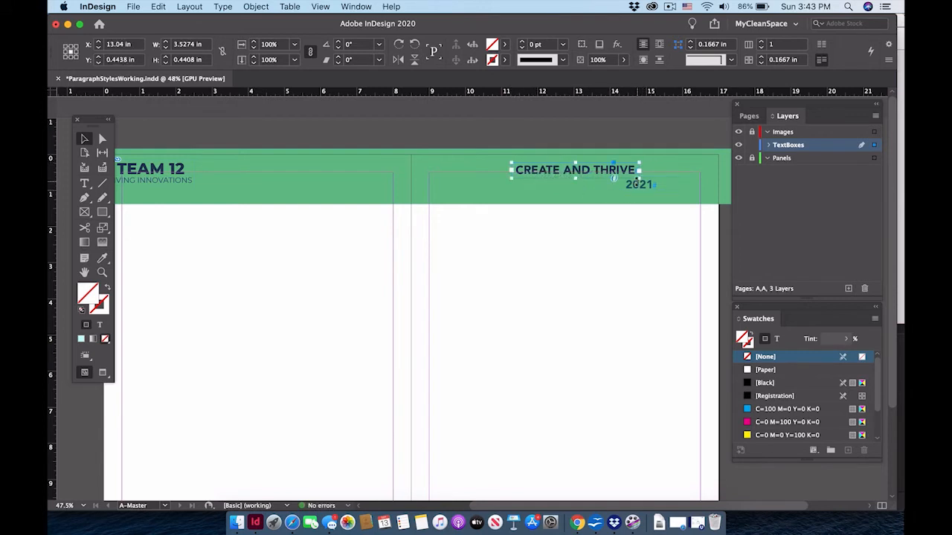
left_click_drag(637, 191, 661, 176)
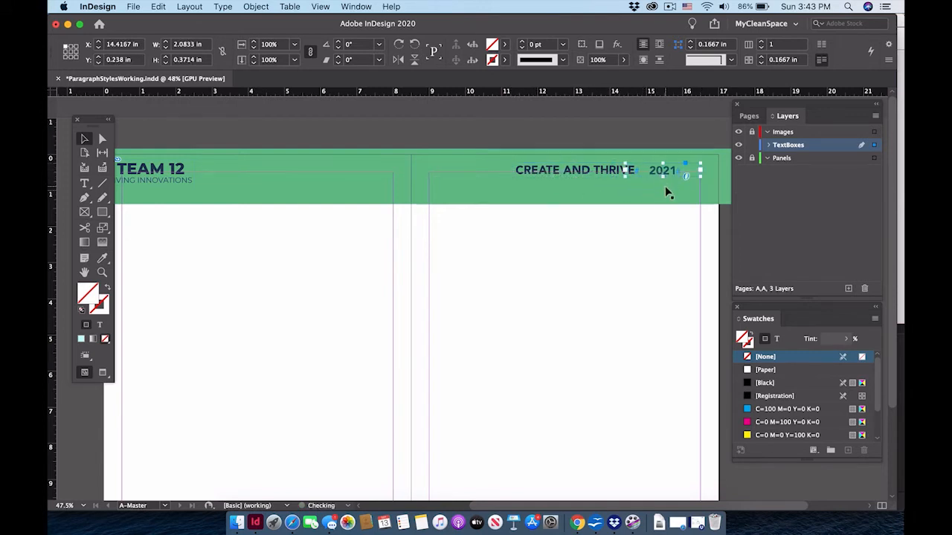
left_click(617, 320)
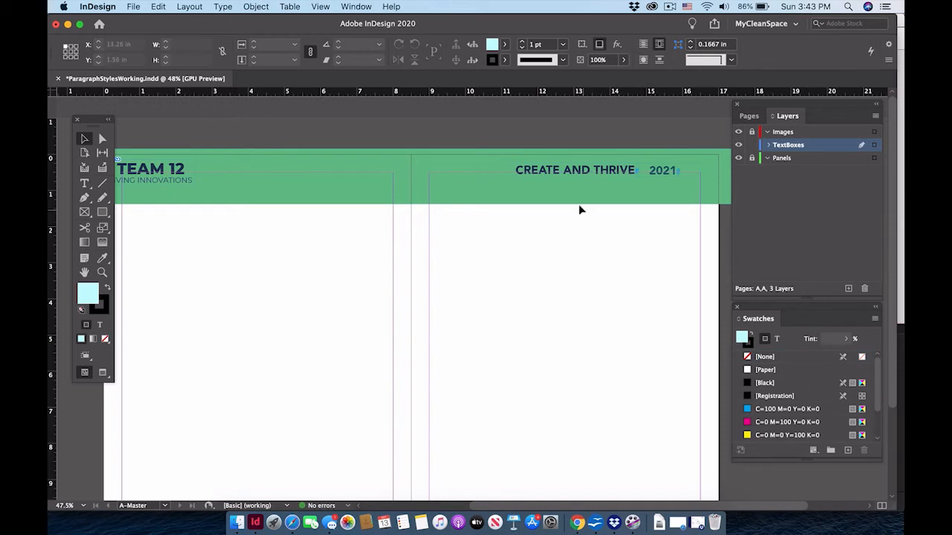
Set the CREATE AND THRIVE text's font size to 17 pt
triple_click(559, 170)
left_click(558, 170)
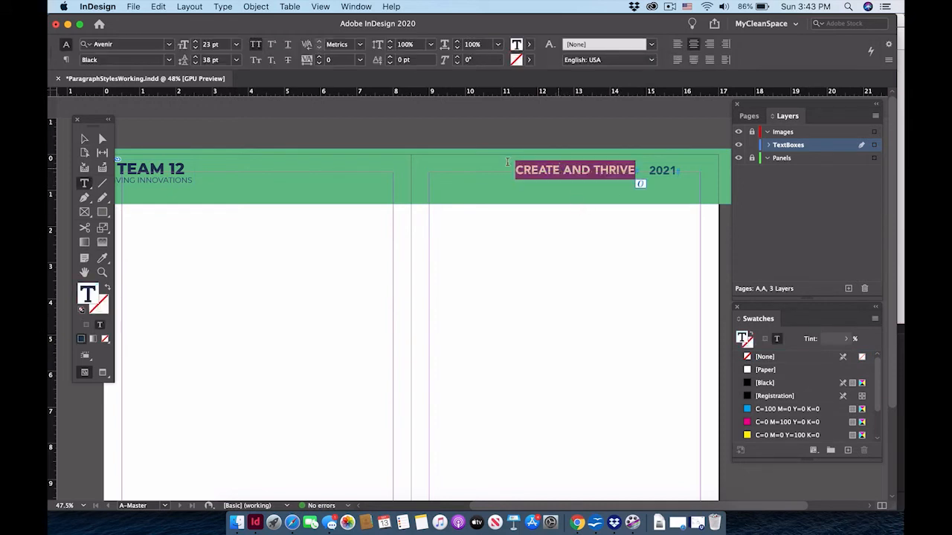
left_click(196, 48)
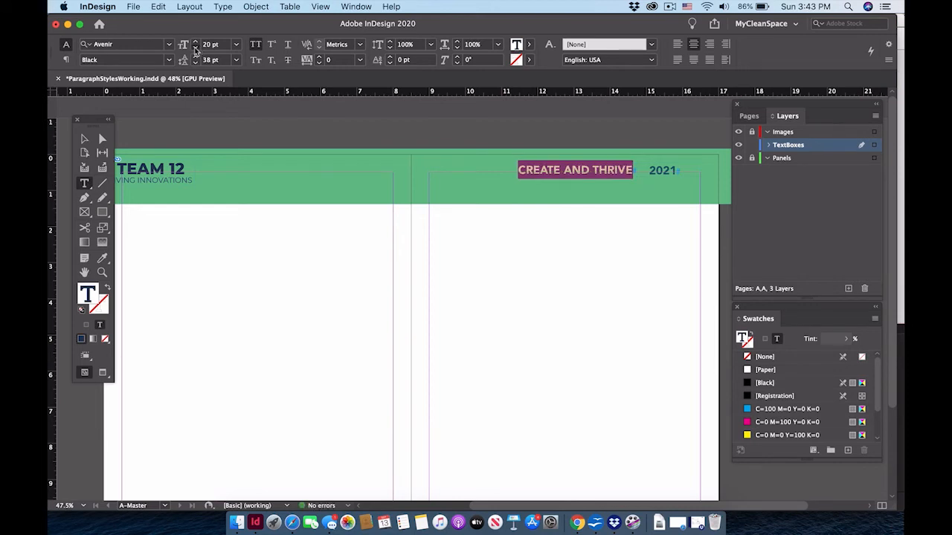
left_click(195, 49)
left_click(196, 42)
left_click(195, 42)
left_click(196, 41)
left_click(196, 42)
left_click(196, 42)
left_click(196, 42)
left_click(196, 41)
left_click(196, 42)
left_click(196, 42)
left_click(195, 41)
left_click(195, 42)
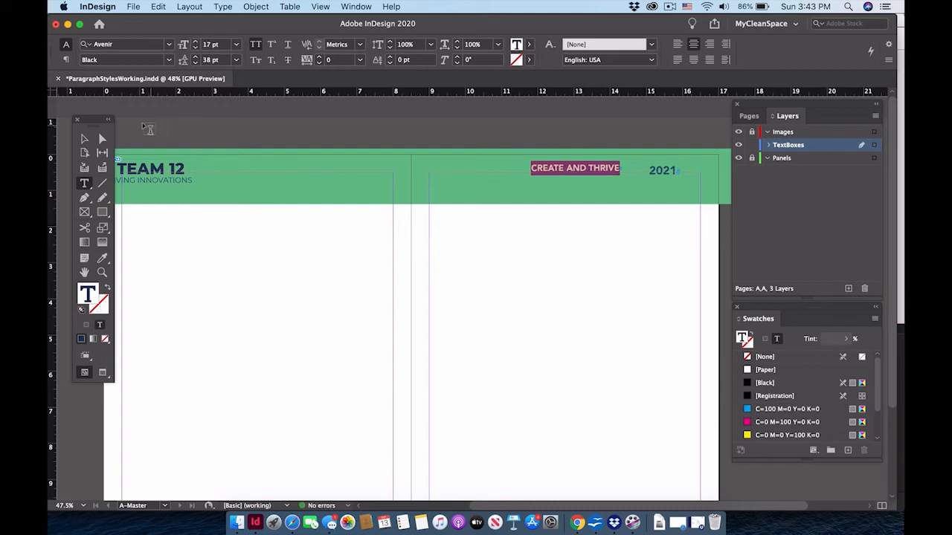
left_click(84, 139)
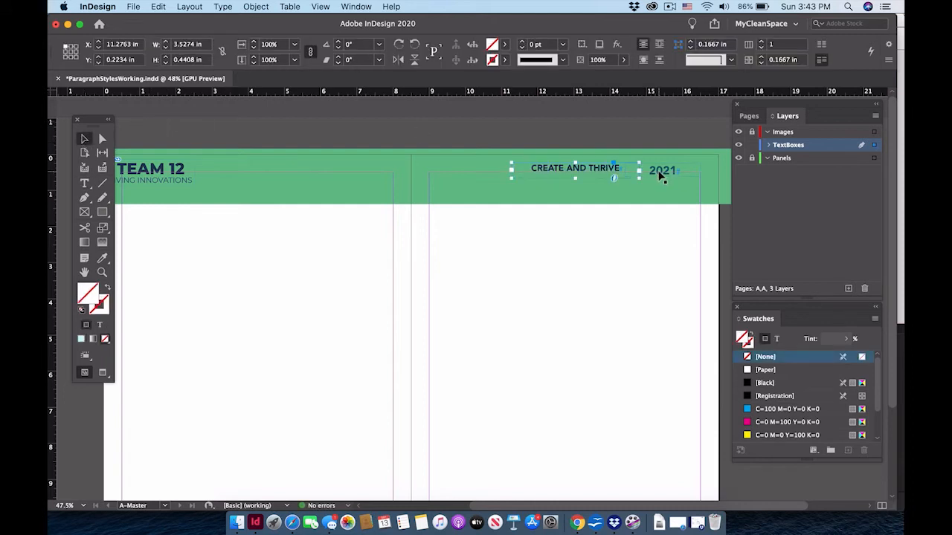
Delete the separate 2021 frame and append 2021 to the end of the CREATE AND THRIVE text
left_click(660, 176)
key("Delete")
left_click(619, 168)
double_click(616, 168)
left_click(624, 170)
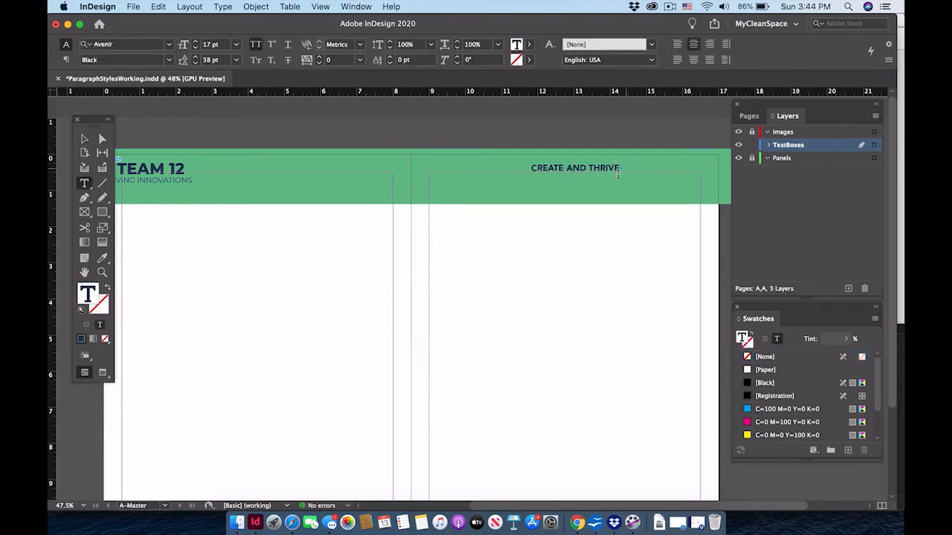
type("20")
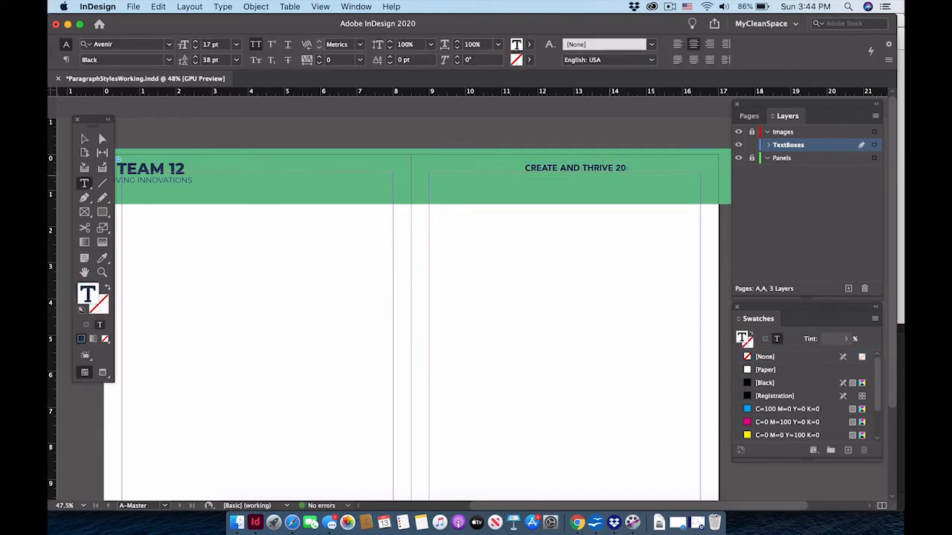
type("21")
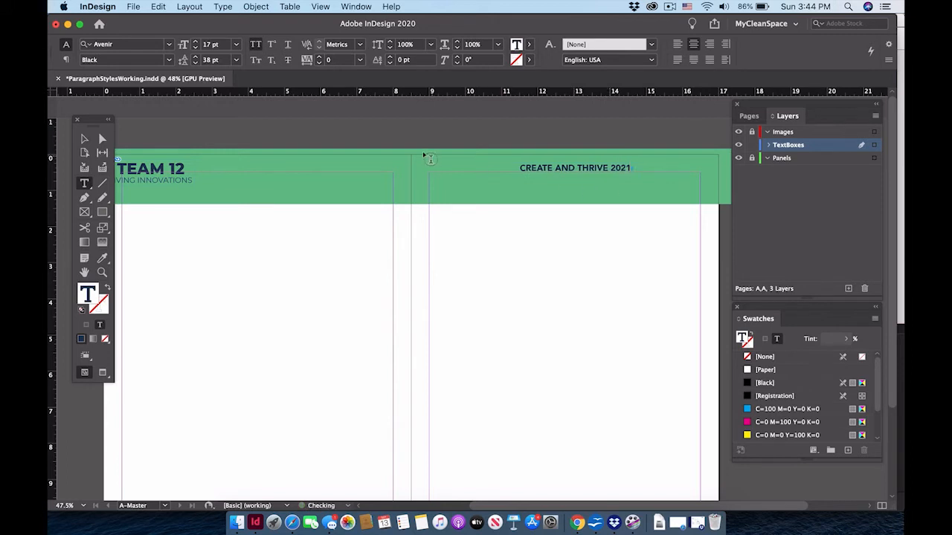
key("Escape")
left_click(687, 375)
Move the CREATE AND THRIVE 2021 frame to the right end of the green band at about X 13.5, Y 0.22 in
left_click(577, 170)
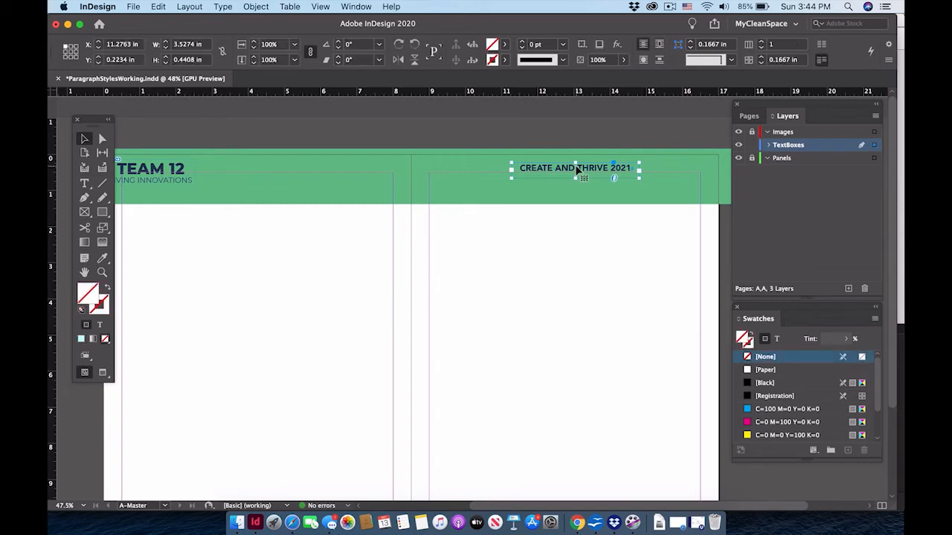
left_click_drag(577, 170, 670, 170)
key("Left")
key("shift+Left")
key("shift+Left")
scroll(207, 247, "right", 3)
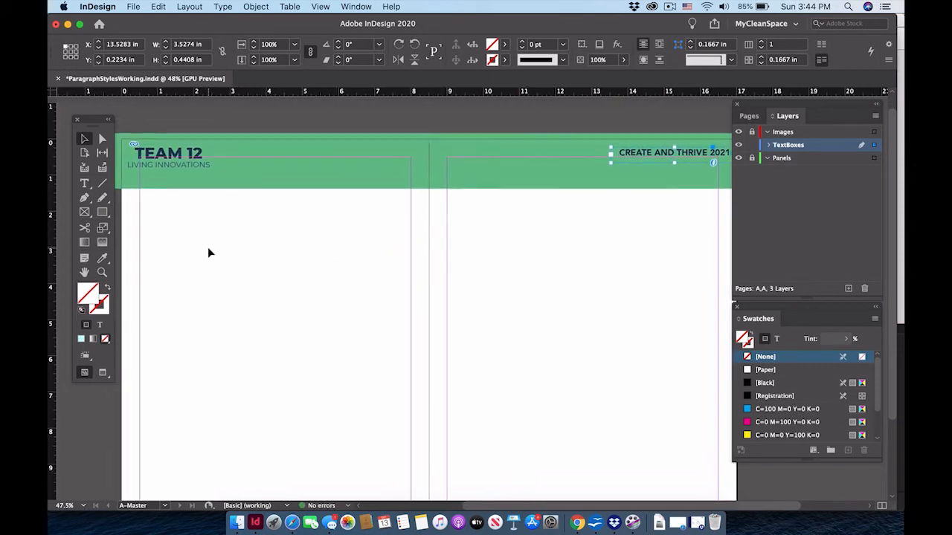
scroll(208, 251, "left", 2)
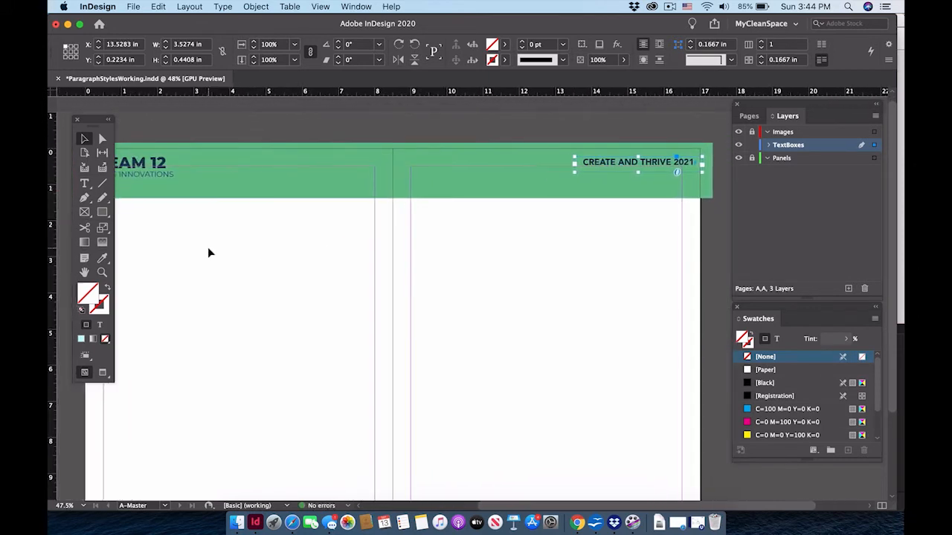
Open page 2 to check how the master's title graphic and tagline appear on spread 2-3
left_click(781, 221)
left_click(750, 116)
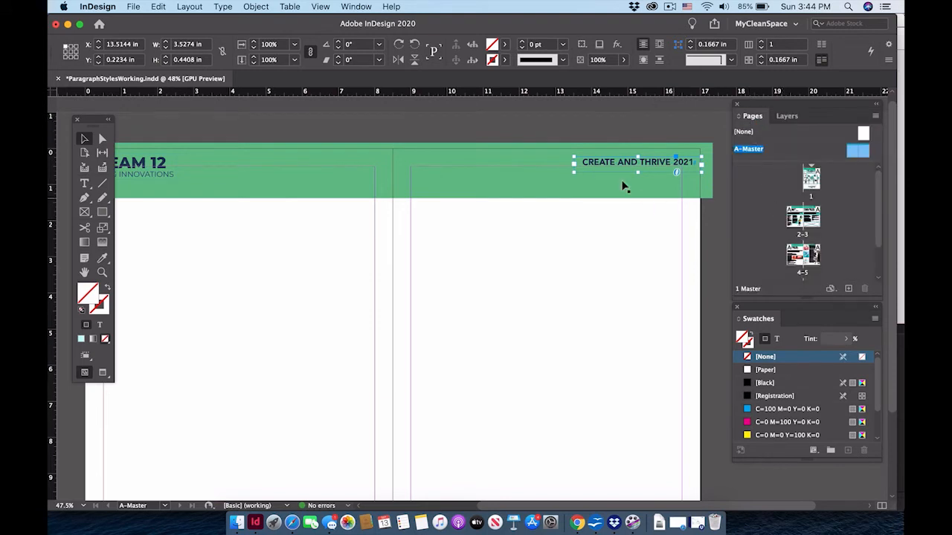
left_click(602, 132)
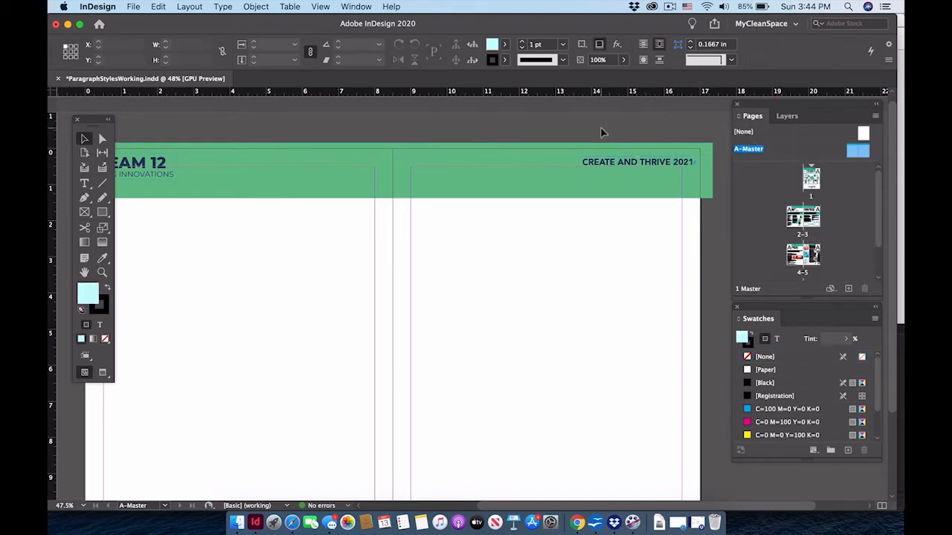
double_click(796, 219)
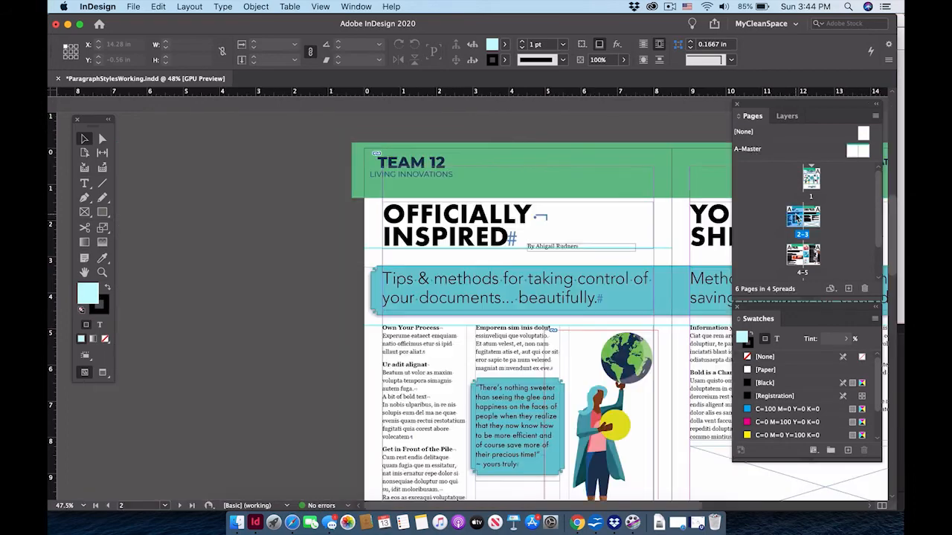
Examine the header's title graphic and tagline across the full width of spread 2-3 with the panels temporarily hidden
scroll(461, 329, "right", 7)
scroll(461, 329, "up", 1)
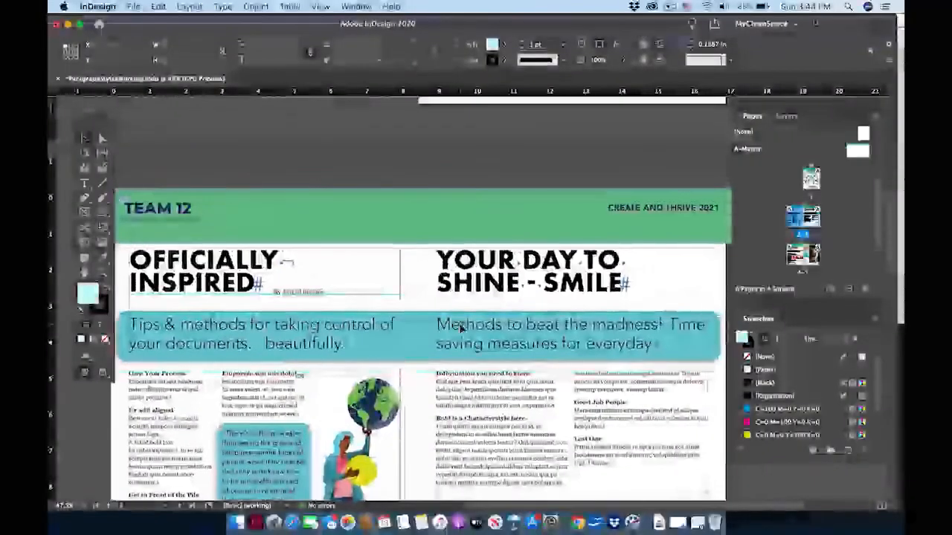
scroll(460, 327, "left", 1)
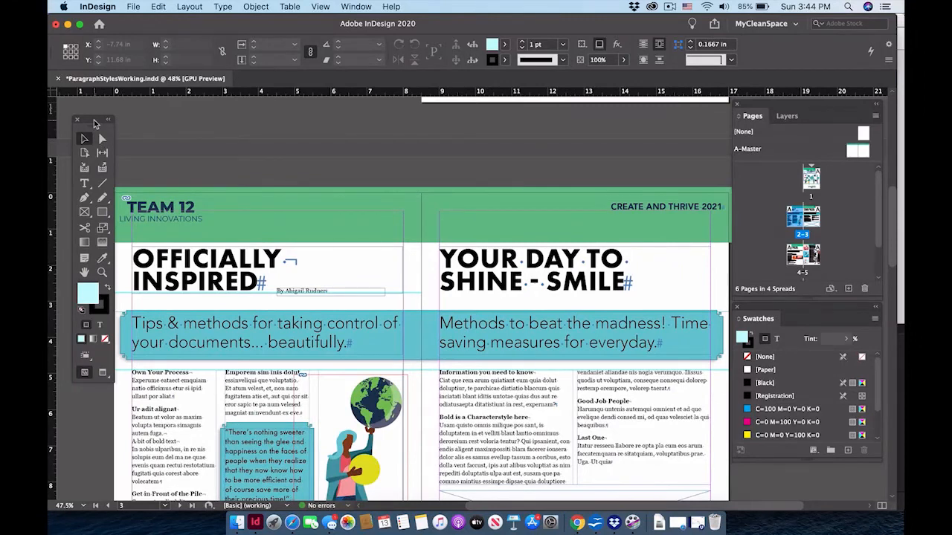
key("Tab")
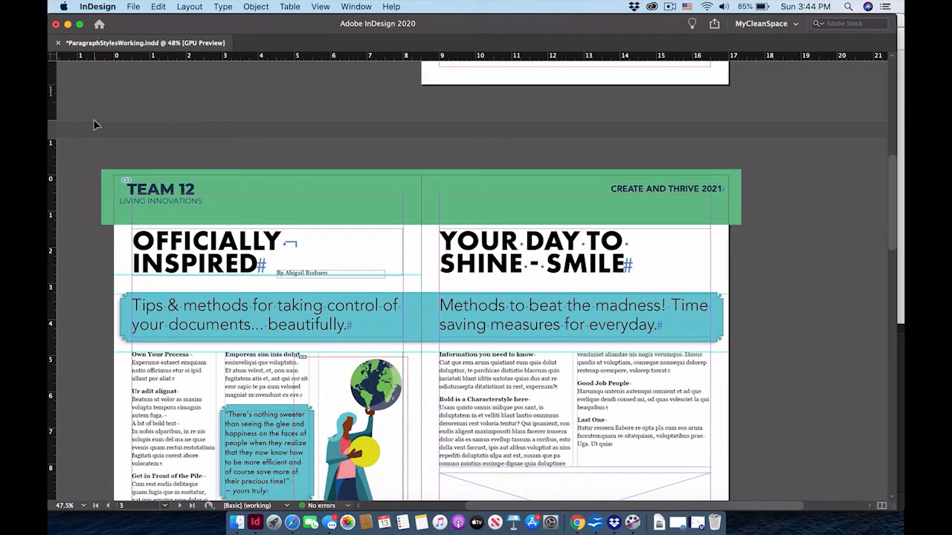
key("Tab")
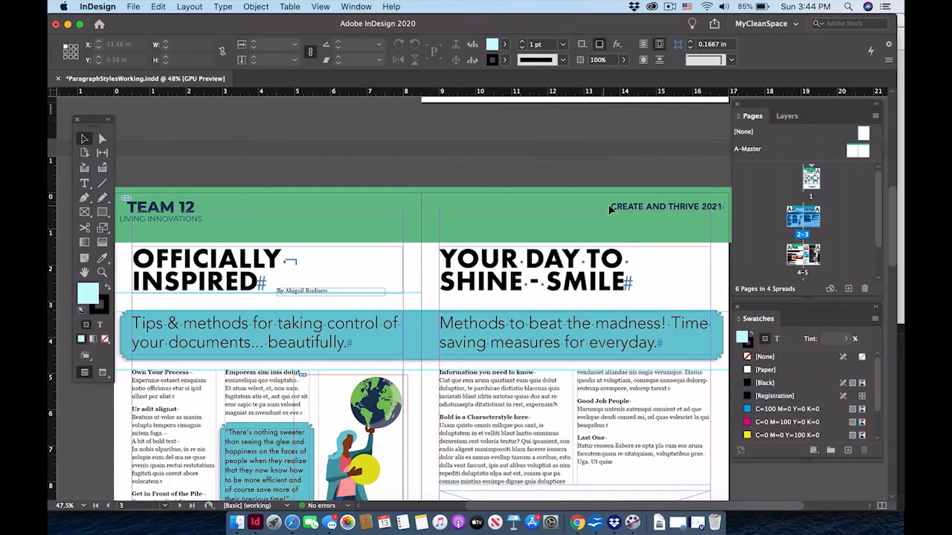
On A-Master, nudge the CREATE AND THRIVE 2021 frame left to about X 13.25 in
left_click(866, 152)
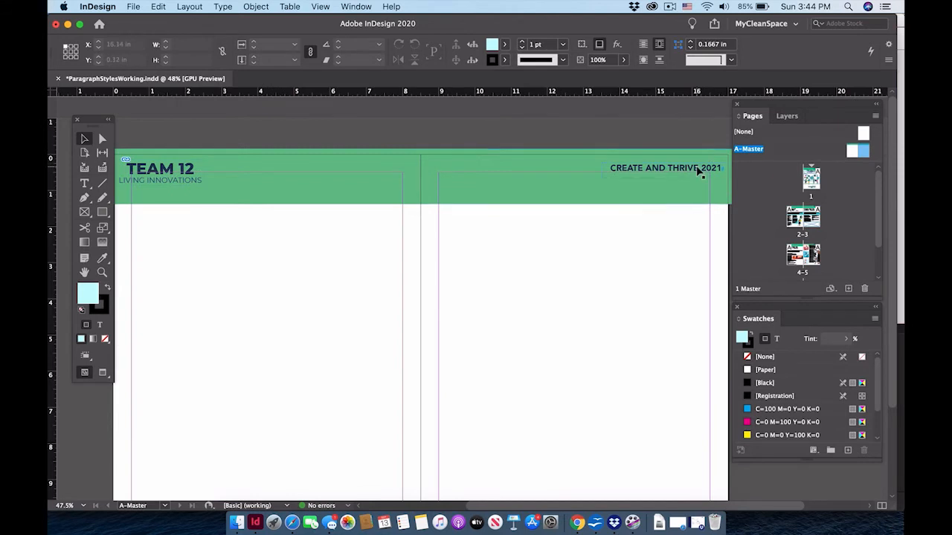
left_click(698, 170)
key("Left")
key("Left")
key("Left")
key("Left")
key("Left")
key("Left")
key("Left")
key("Left")
key("Left")
key("Left")
key("Left")
key("Left")
key("Left")
key("Left")
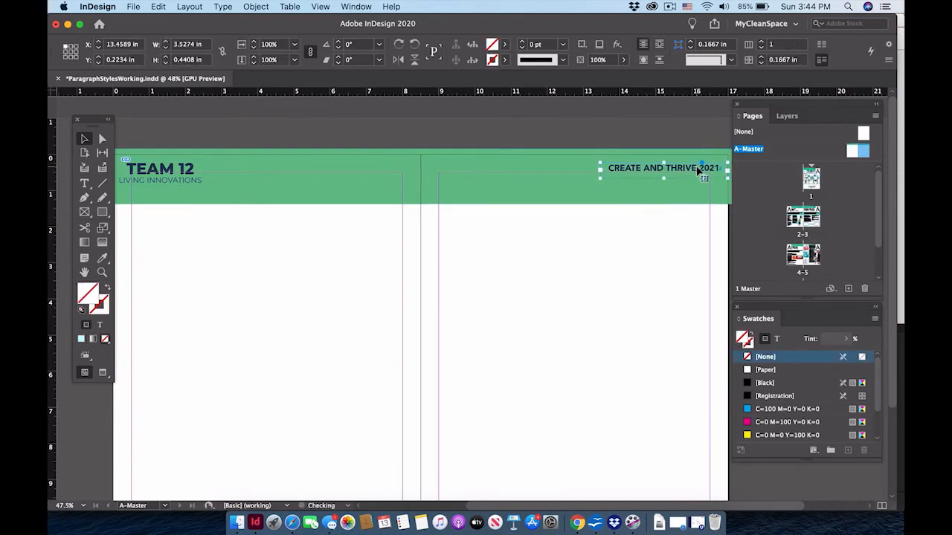
key("Left")
key("Left")
key("Left")
key("Left")
key("Left")
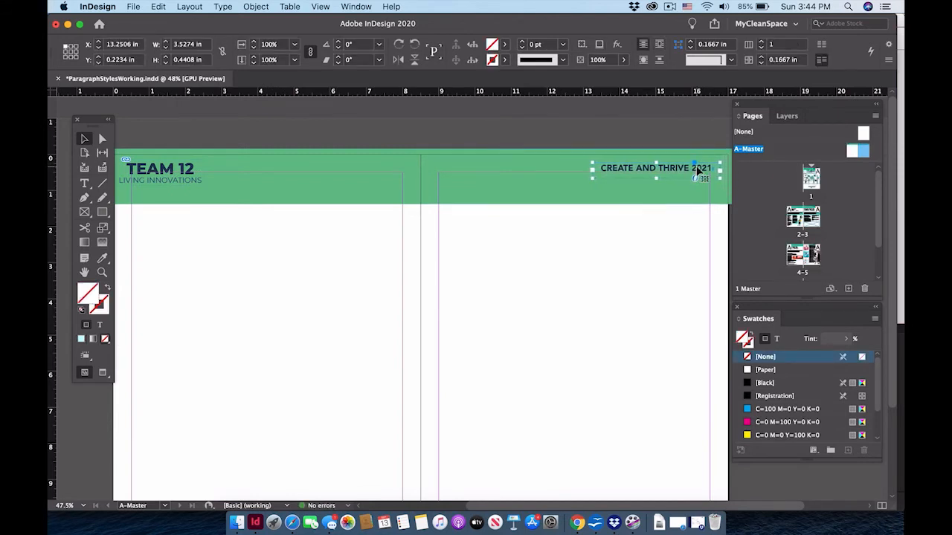
Nudge the TEAM 12 title graphic on A-Master right to about X 0.42 in, then deselect it
scroll(568, 229, "left", 2)
scroll(568, 226, "left", 2)
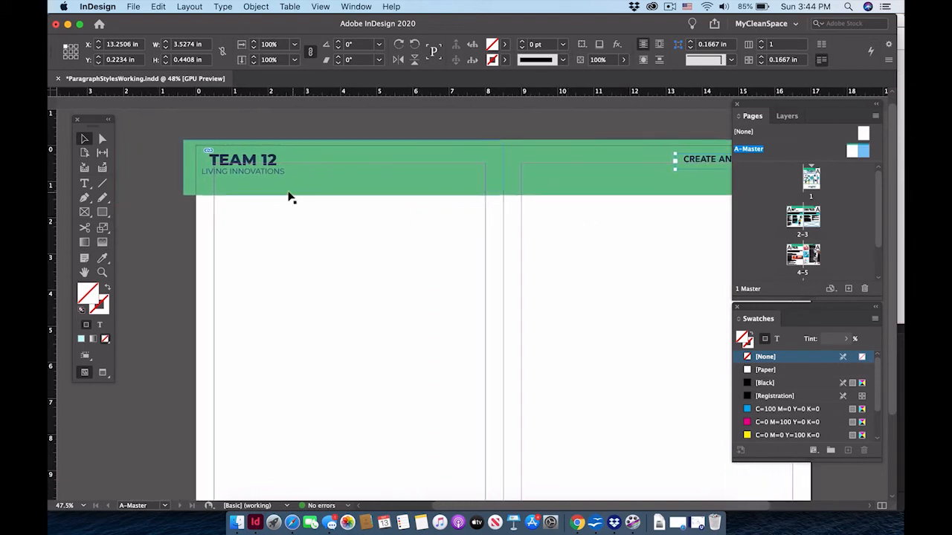
left_click(251, 174)
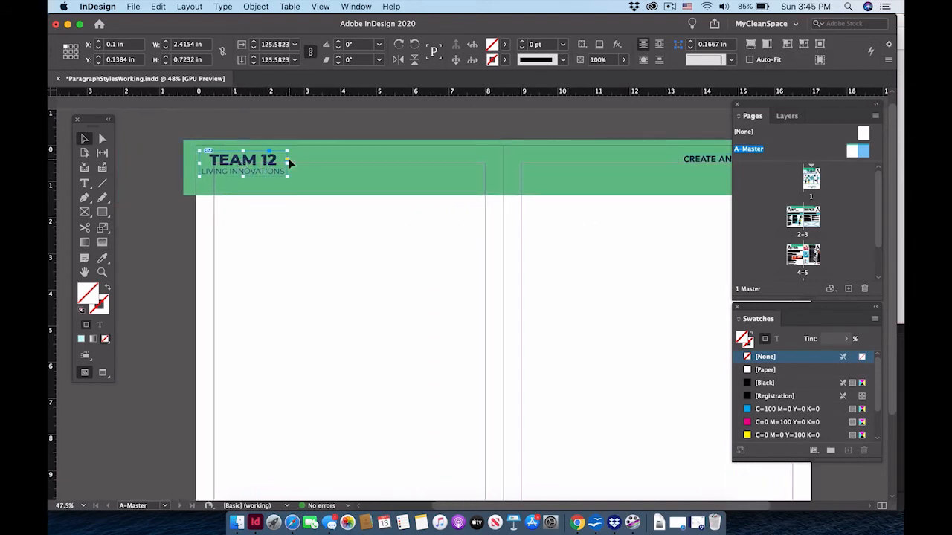
key("Right")
key("Right")
key("Right")
key("Right")
key("Right")
key("Right")
key("Right")
key("Right")
key("Right")
key("Right")
key("Right")
key("Right")
key("Right")
key("Right")
key("Right")
key("Right")
key("Right")
key("Right")
key("Right")
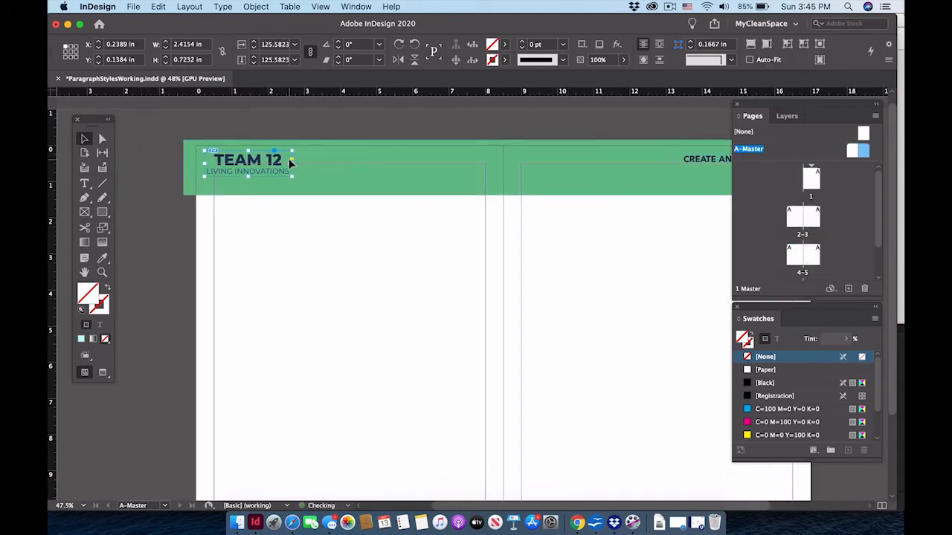
key("Right")
key("Right")
key("Right")
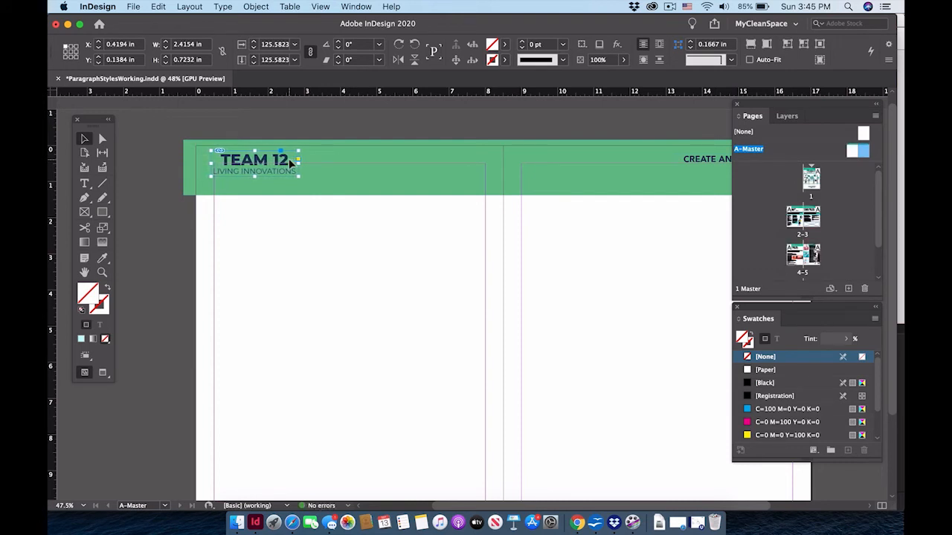
left_click(301, 229)
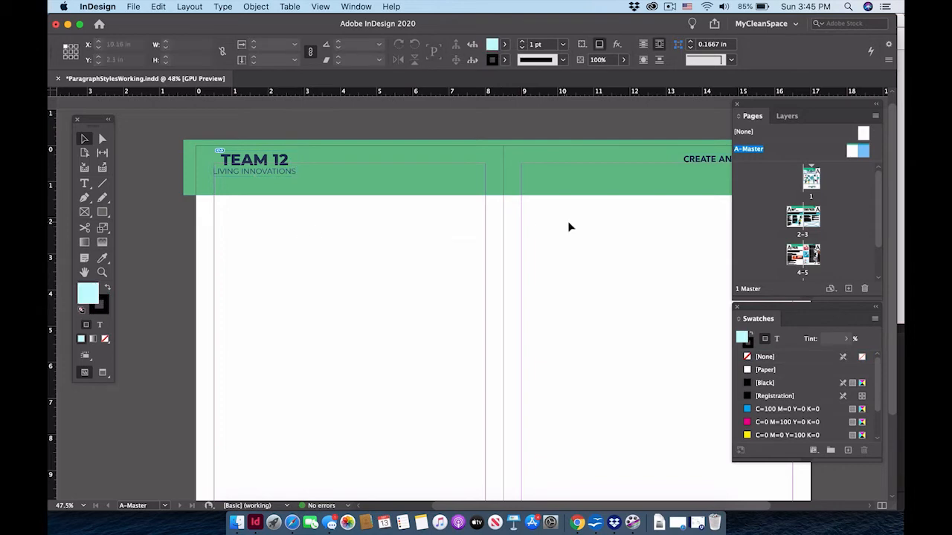
Check the repositioned header on spread 2-3 in Preview mode, with the panels temporarily hidden
double_click(801, 217)
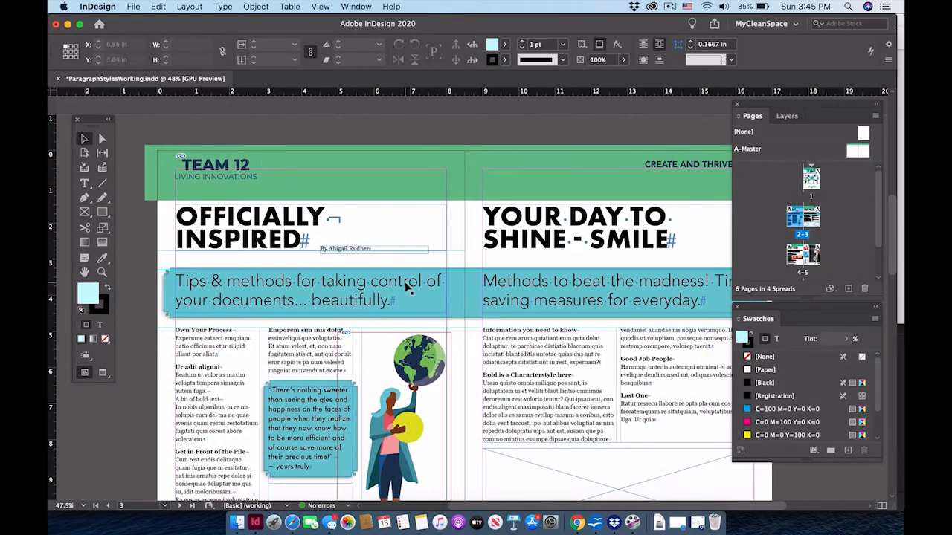
key("Tab")
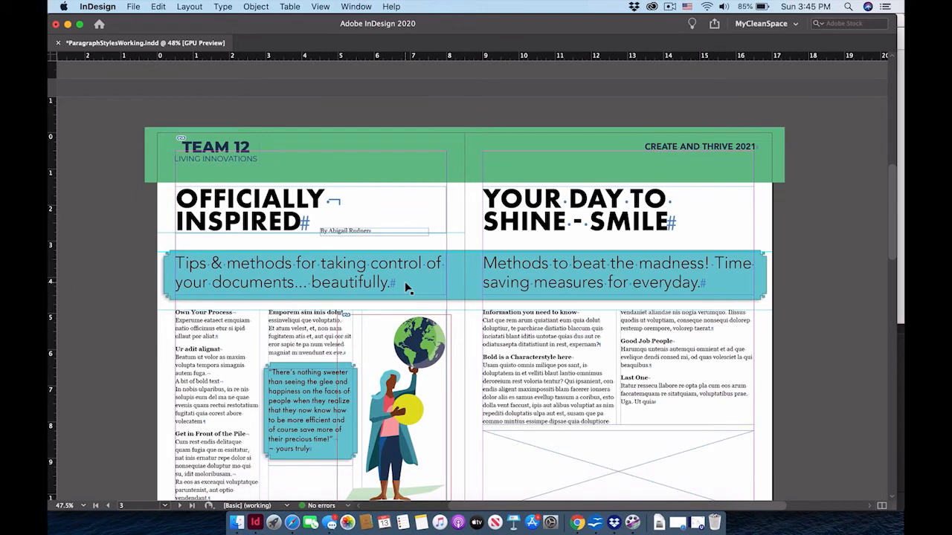
key("Tab")
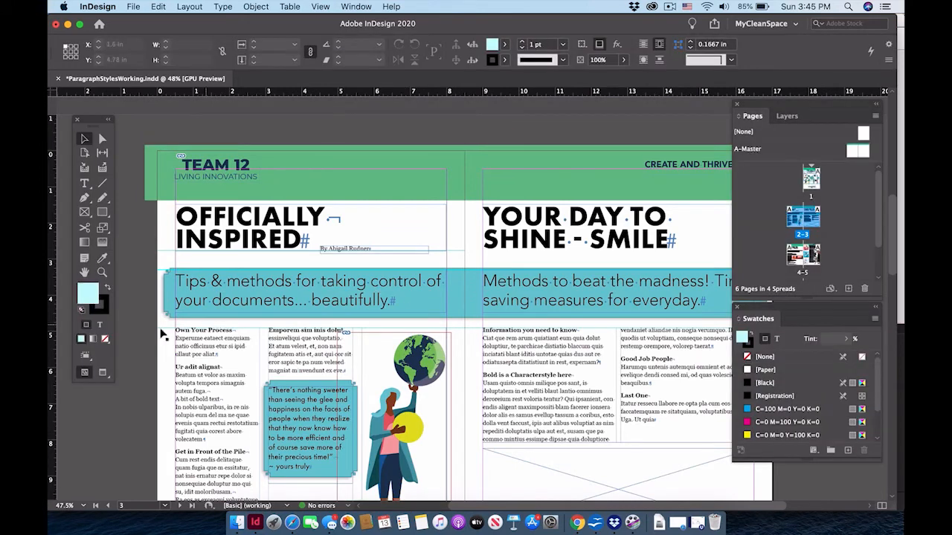
left_click(104, 374)
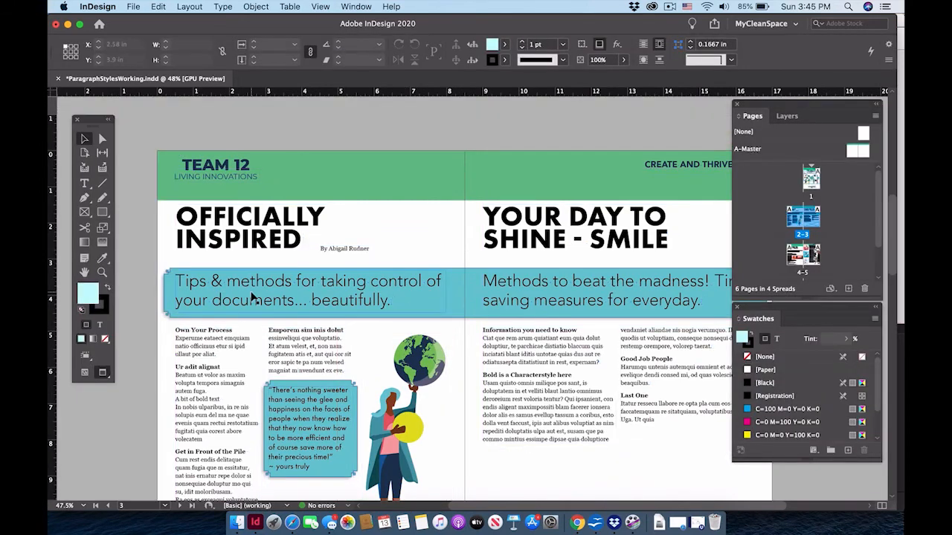
key("Tab")
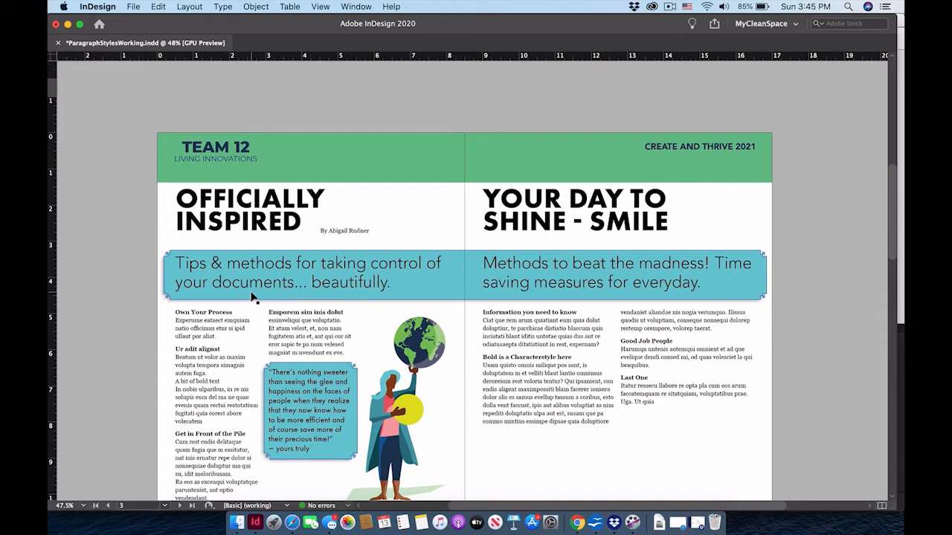
key("Tab")
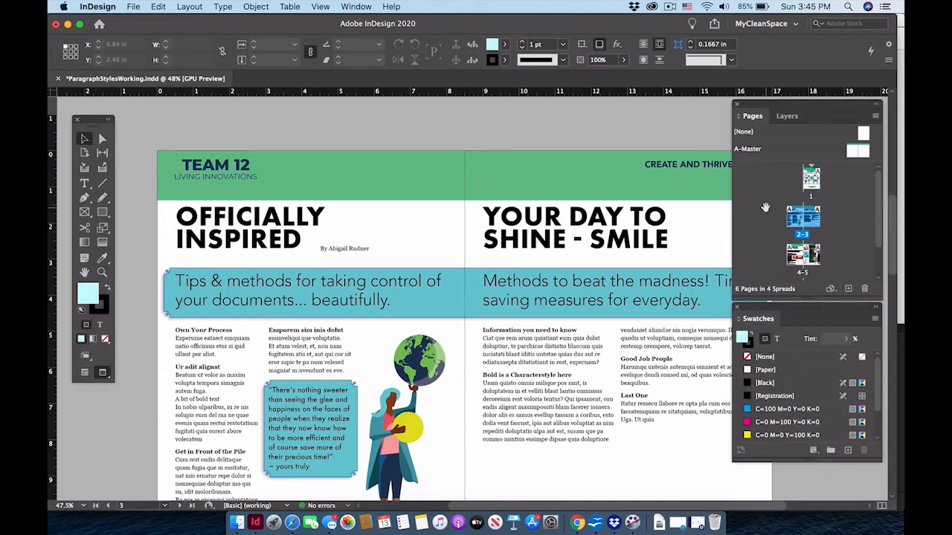
Return to the A-Master spread and switch the screen mode back to Normal
double_click(852, 152)
scroll(478, 249, "right", 5)
scroll(479, 248, "right", 2)
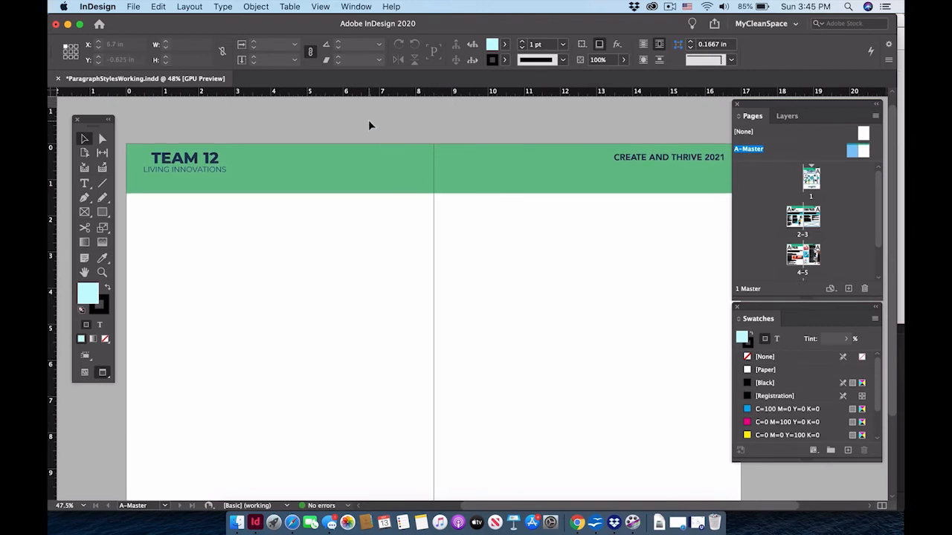
left_click(84, 373)
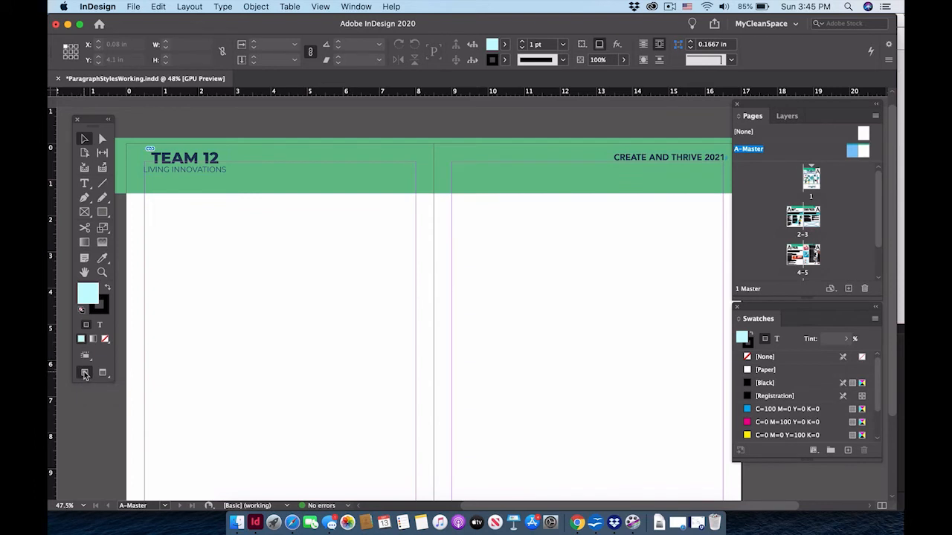
Draw a thin rectangle about 17.76 x 0.35 in along the green band's lower edge, spanning both master pages out to the bleed
left_click(102, 212)
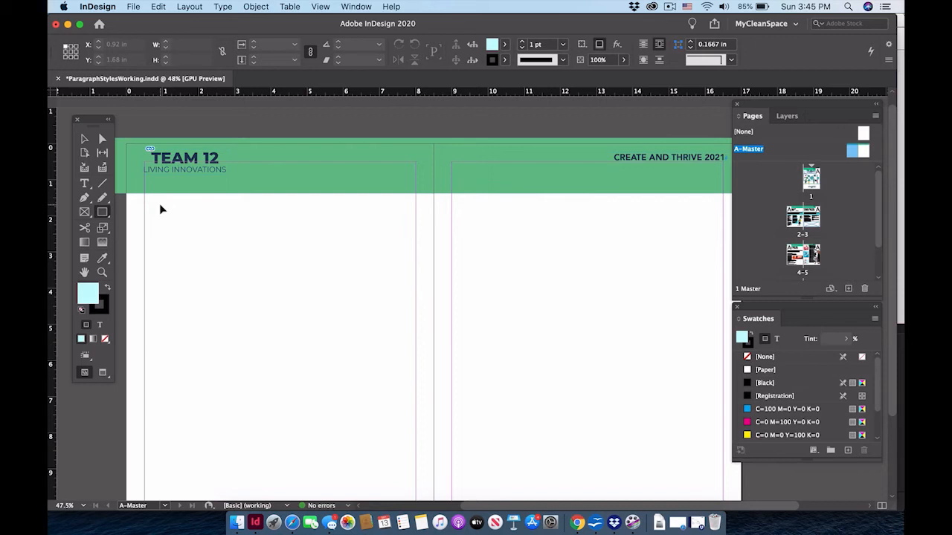
key("super+minus")
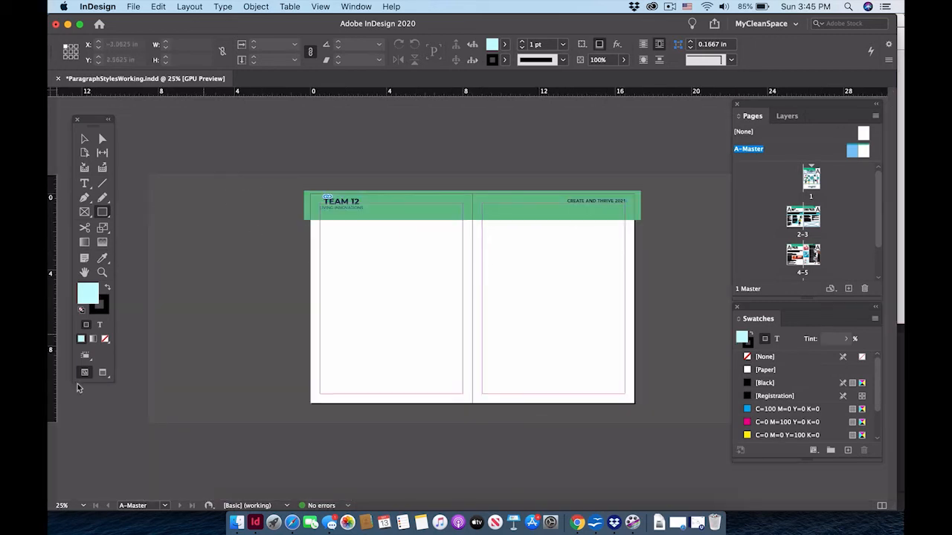
left_click(84, 506)
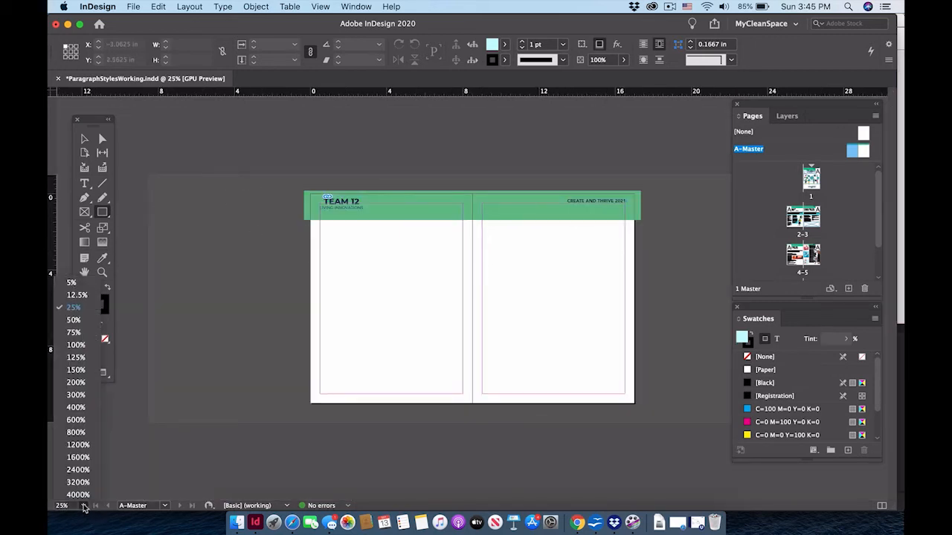
left_click(83, 325)
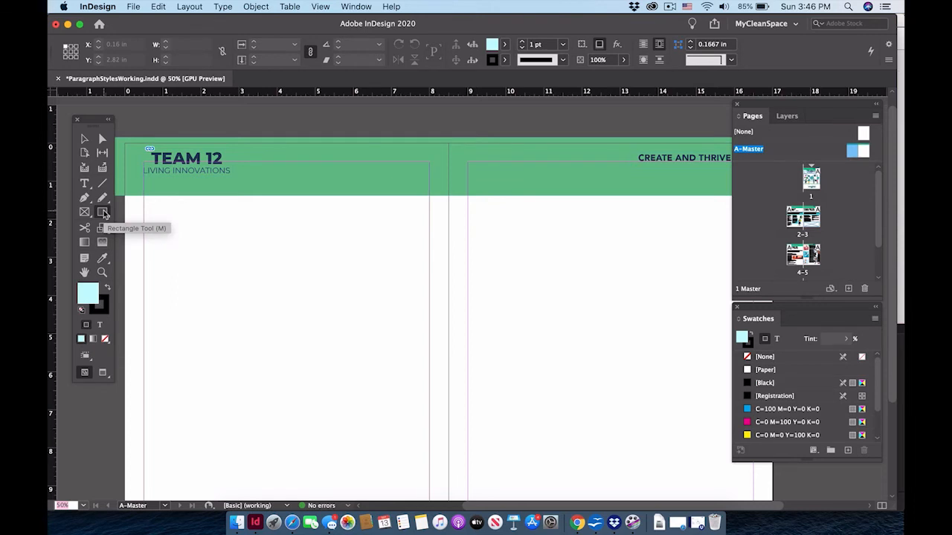
key("Tab")
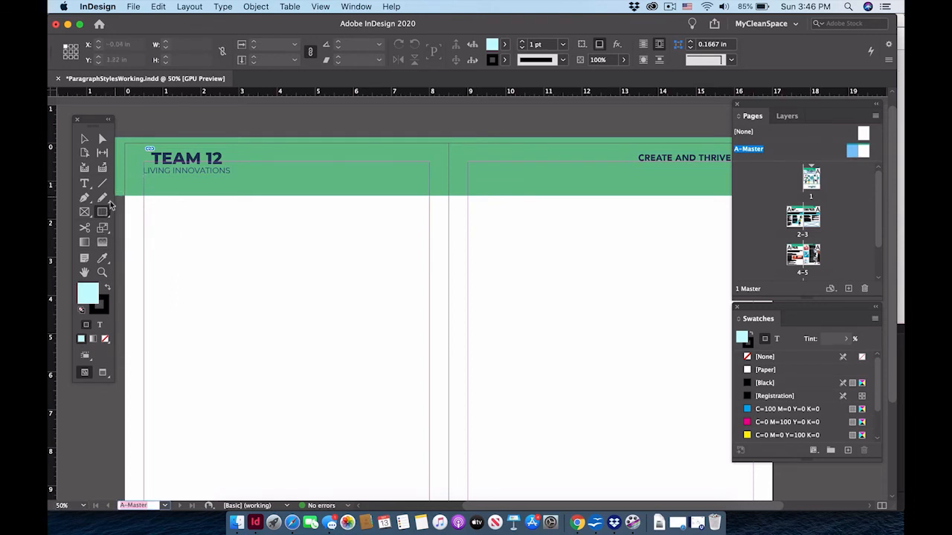
left_click(84, 139)
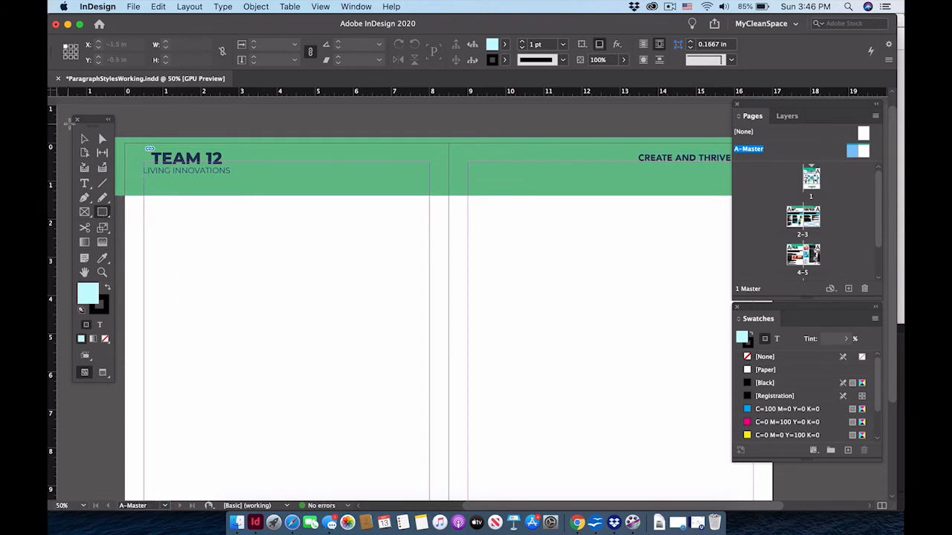
key("Tab")
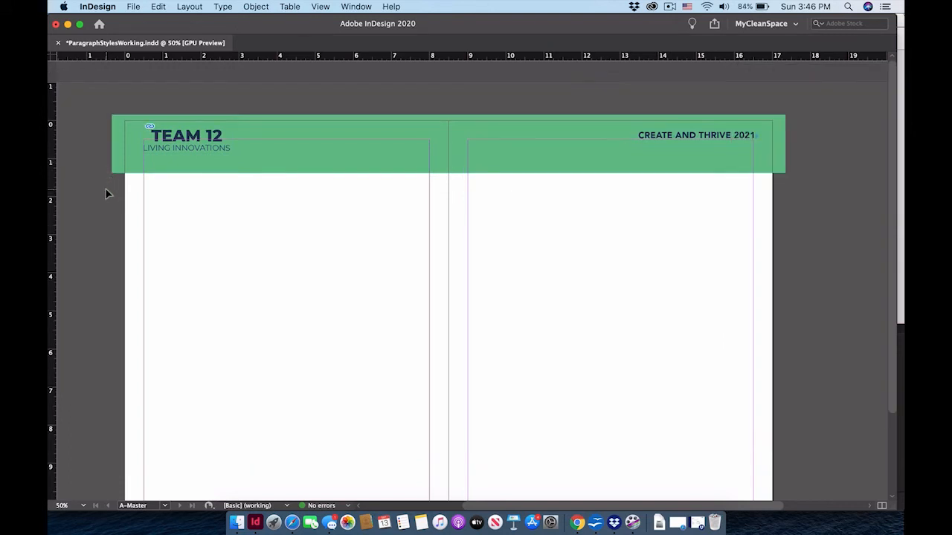
key("Tab")
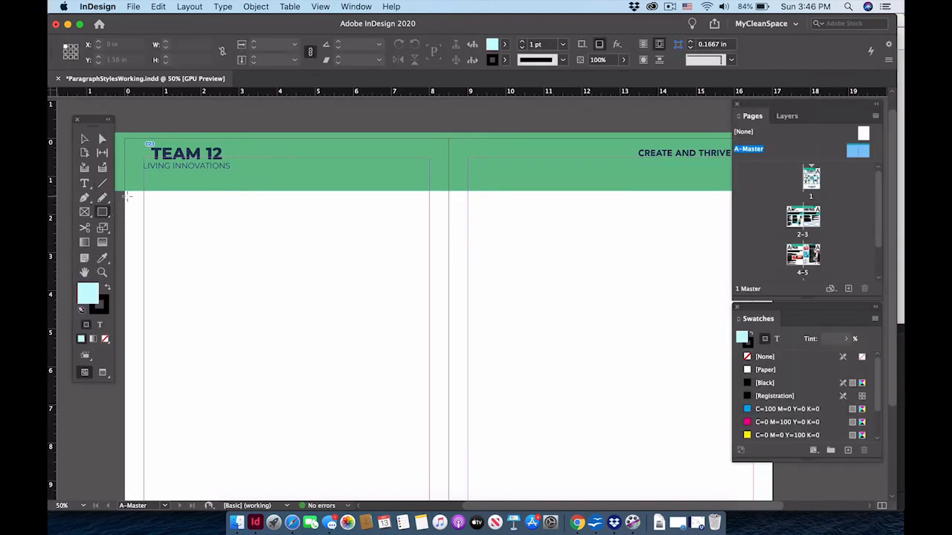
key("Tab")
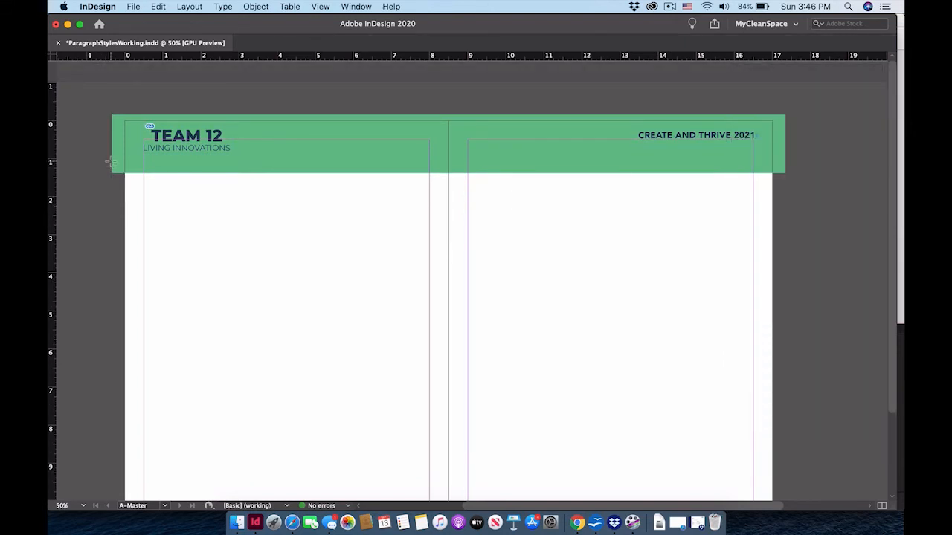
left_click_drag(110, 159, 787, 172)
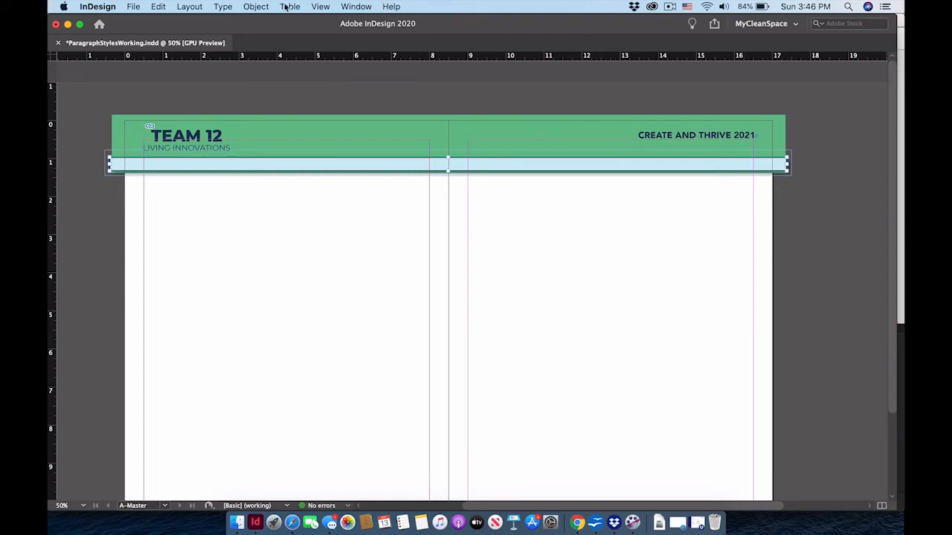
Set the new strip's object style to [None] to strip the inherited inLineImage formatting
left_click(356, 7)
mouse_move(372, 266)
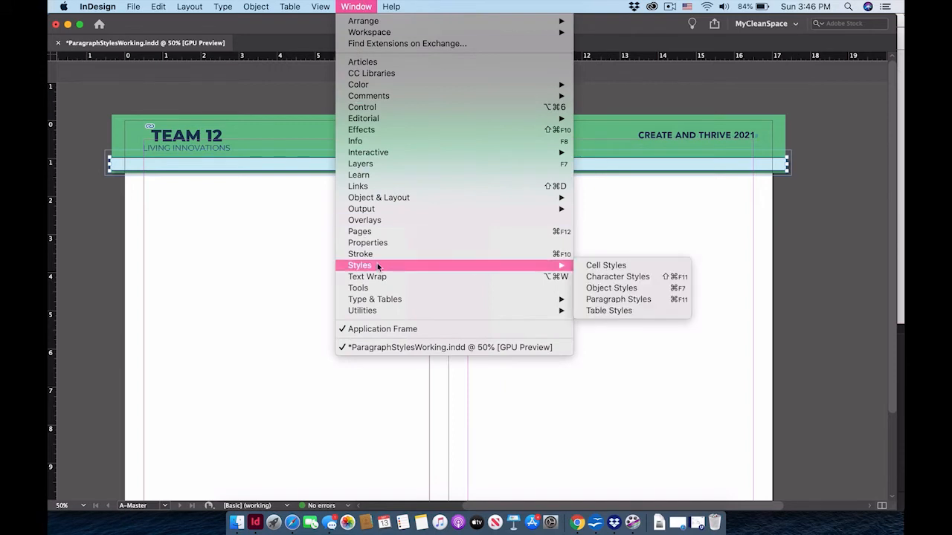
left_click(611, 288)
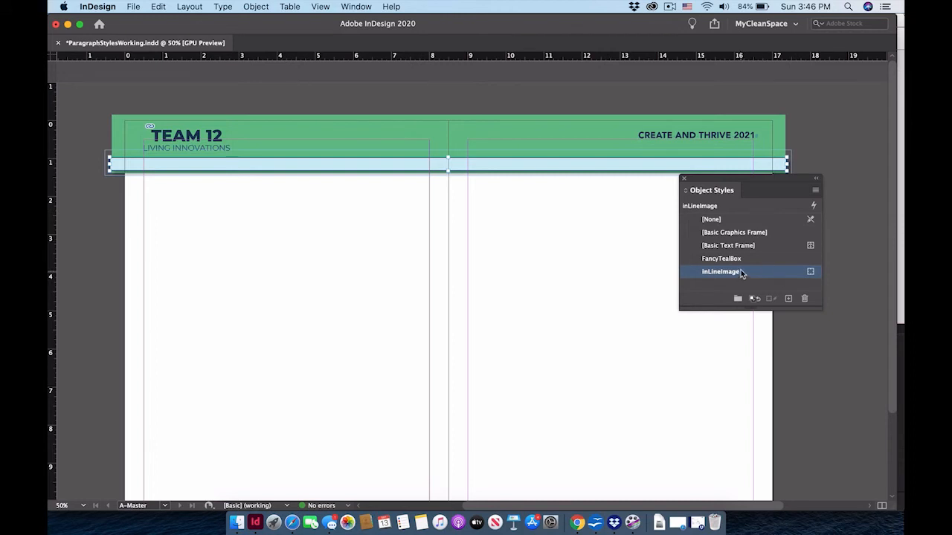
left_click(711, 245)
left_click(710, 235)
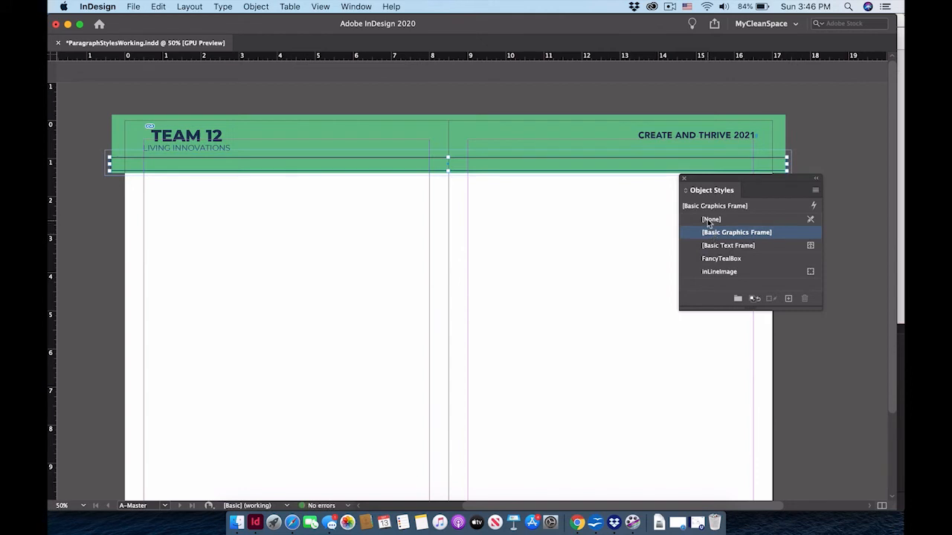
left_click(709, 220)
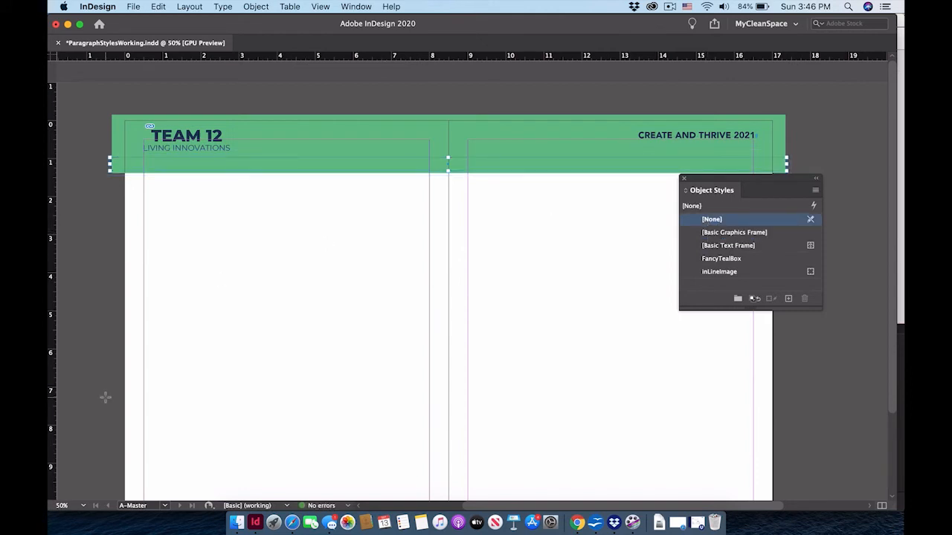
key("Tab")
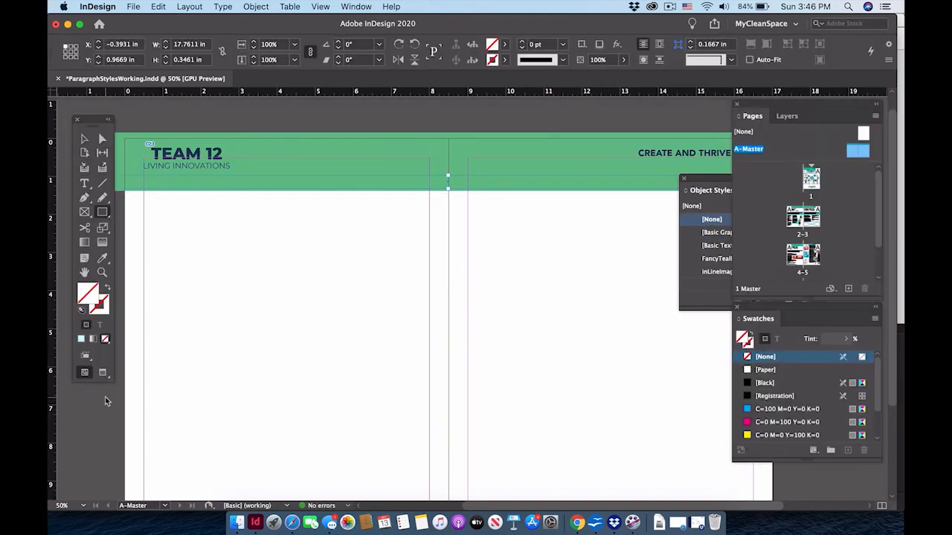
Fill the thin header strip with light cyan #c7fcff and nudge it down flush with the green band's lower edge
double_click(93, 294)
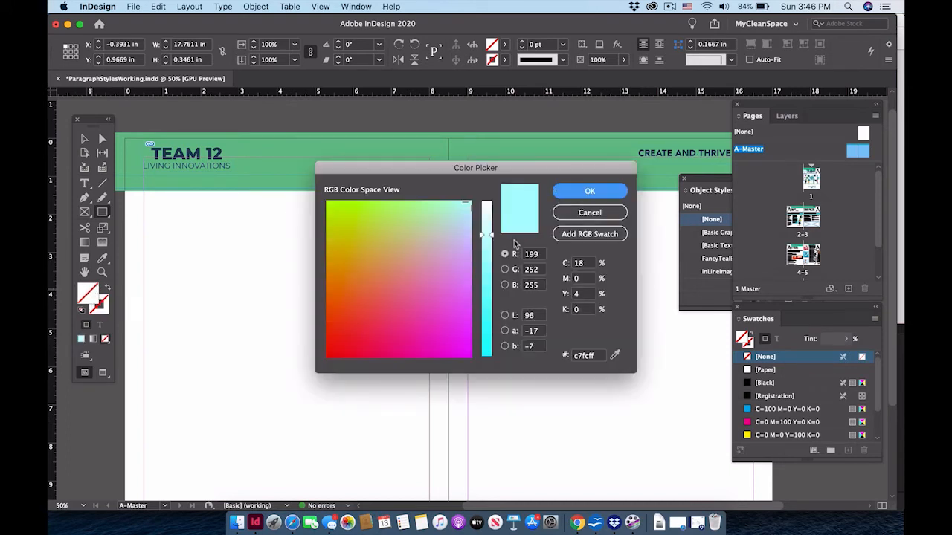
left_click(588, 192)
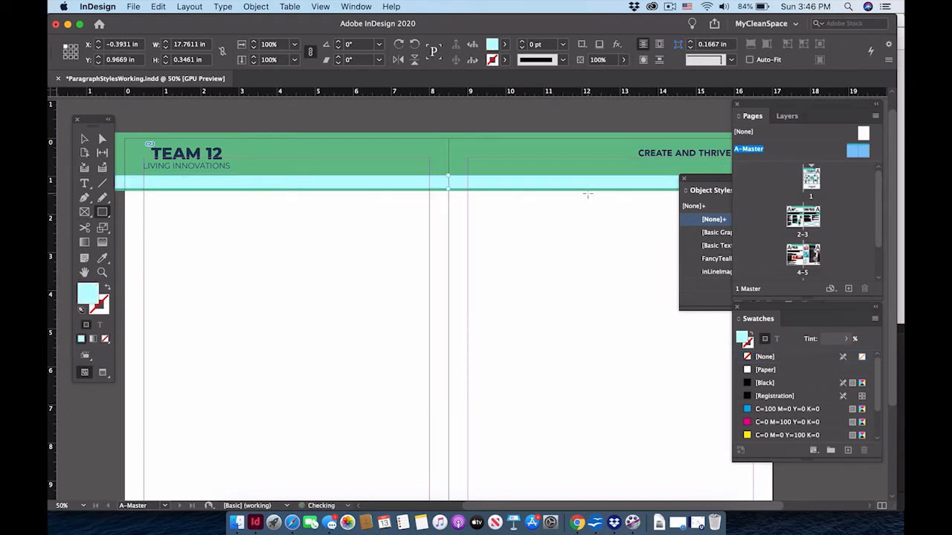
key("Down")
key("Down")
key("Down")
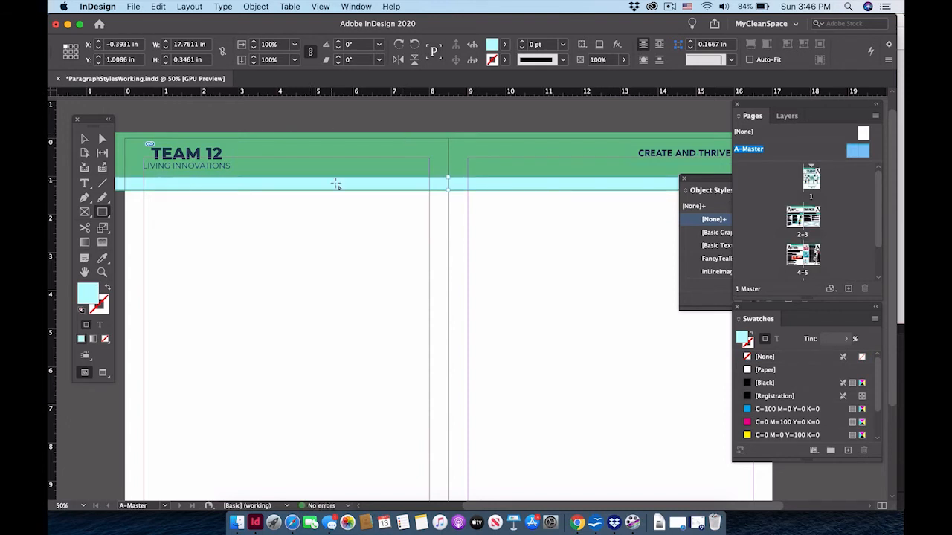
Move the cyan strip up to the top bleed and stretch it to about 1.13 in tall, leaving a green strip exposed below
left_click(84, 139)
left_click_drag(539, 186, 537, 141)
left_click_drag(448, 143, 449, 174)
Unlock the Panels layer and move all of the A-Master header objects from the TextBoxes layer onto it
left_click(787, 115)
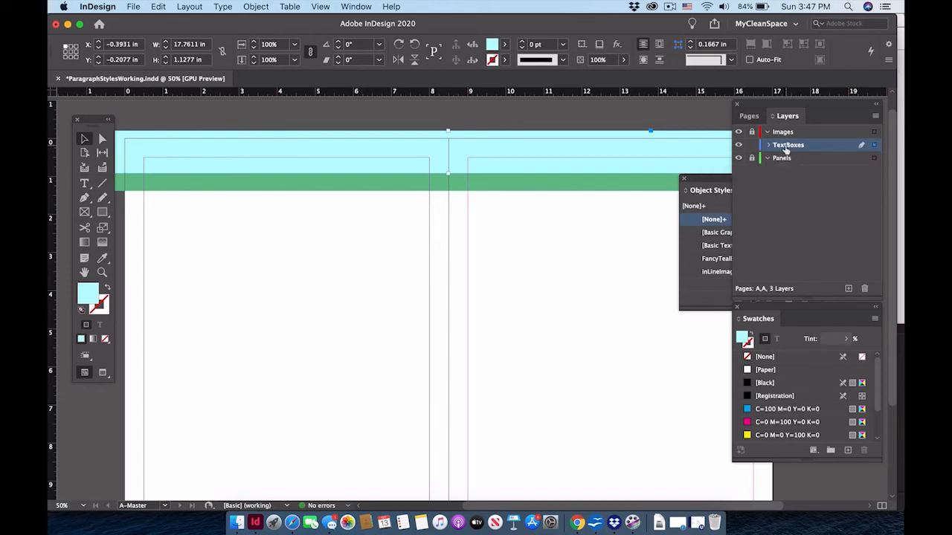
left_click(875, 149)
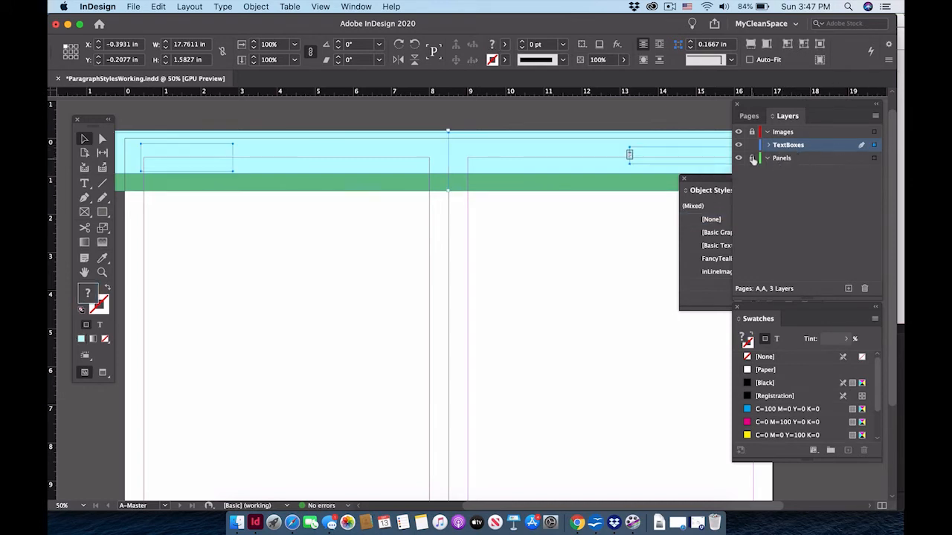
left_click(875, 159)
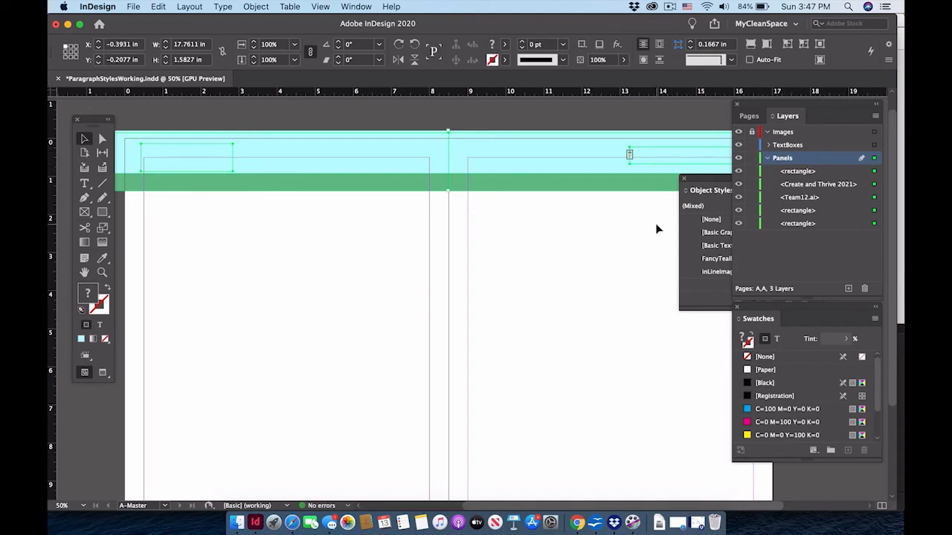
left_click(824, 266)
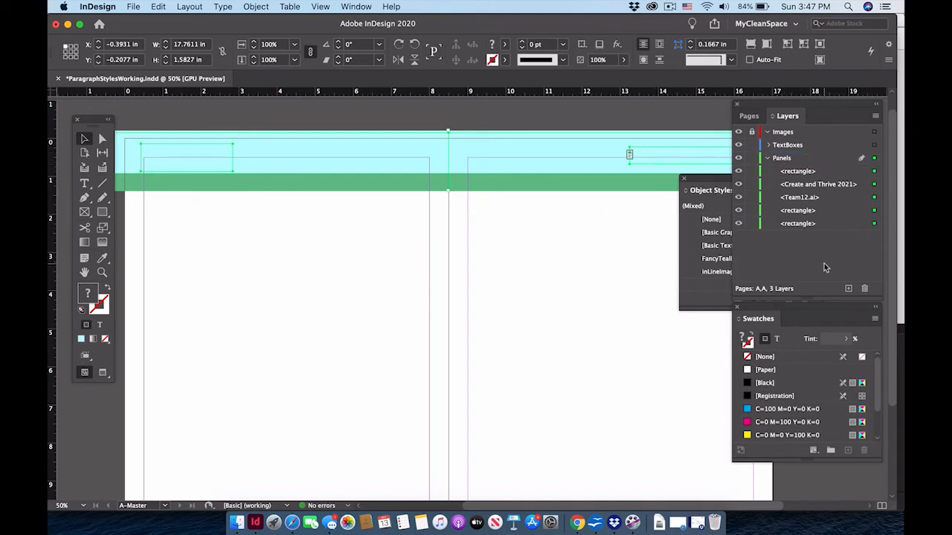
Move the TEAM 12 graphic and CREATE AND THRIVE 2021 tagline to the TextBoxes layer, temporarily hiding the cyan rectangle to select them
left_click(738, 171)
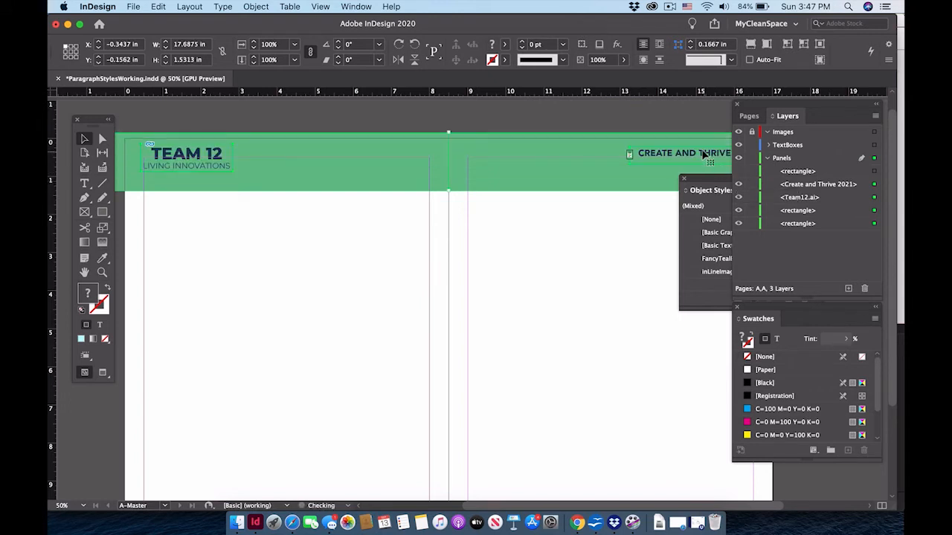
left_click(192, 154)
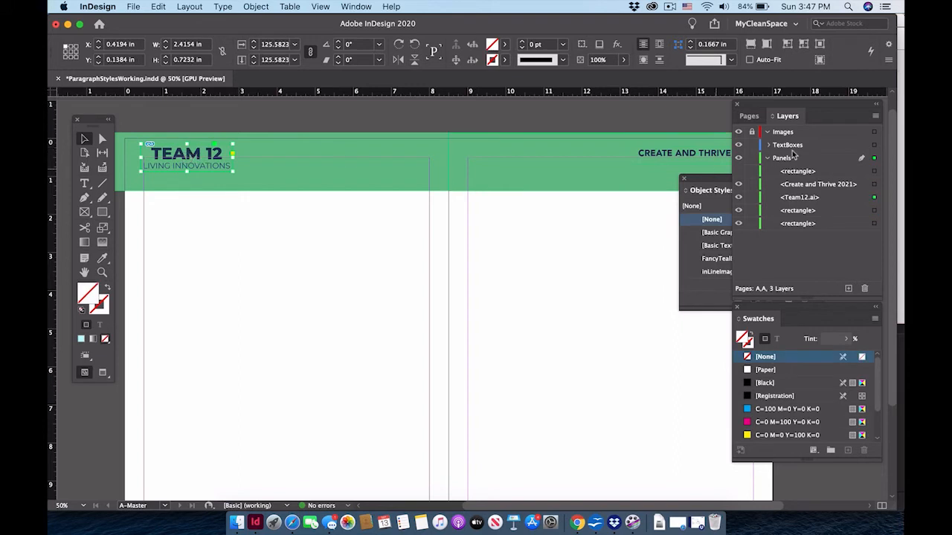
left_click(681, 155, "shift")
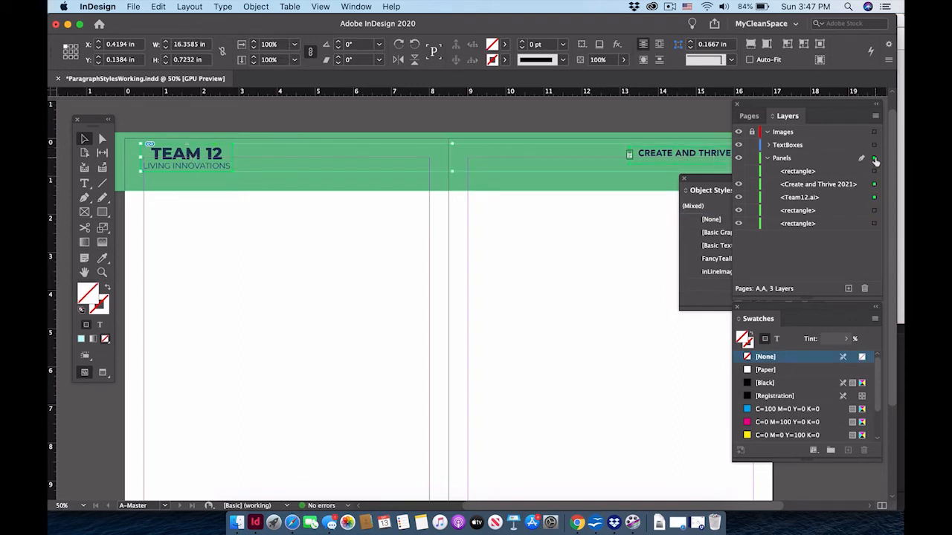
left_click_drag(873, 148, 874, 146)
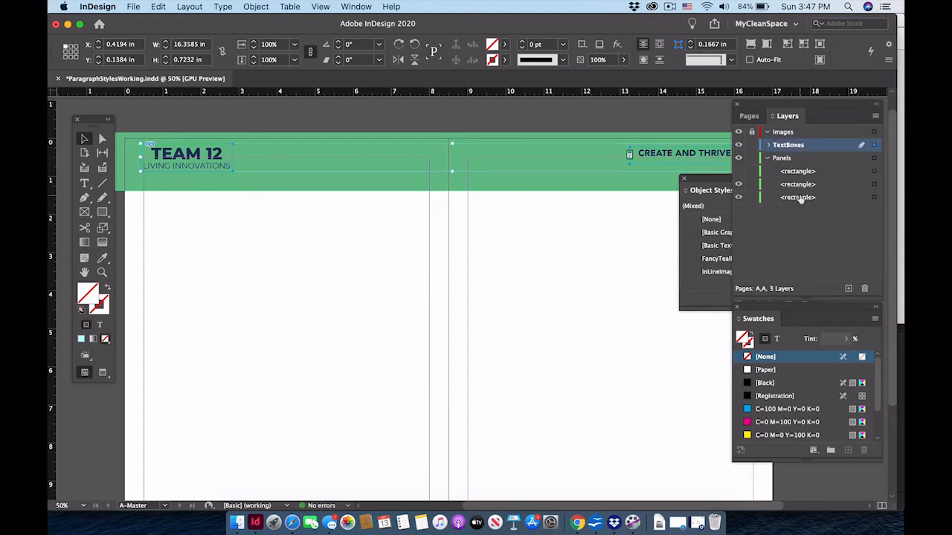
left_click(739, 171)
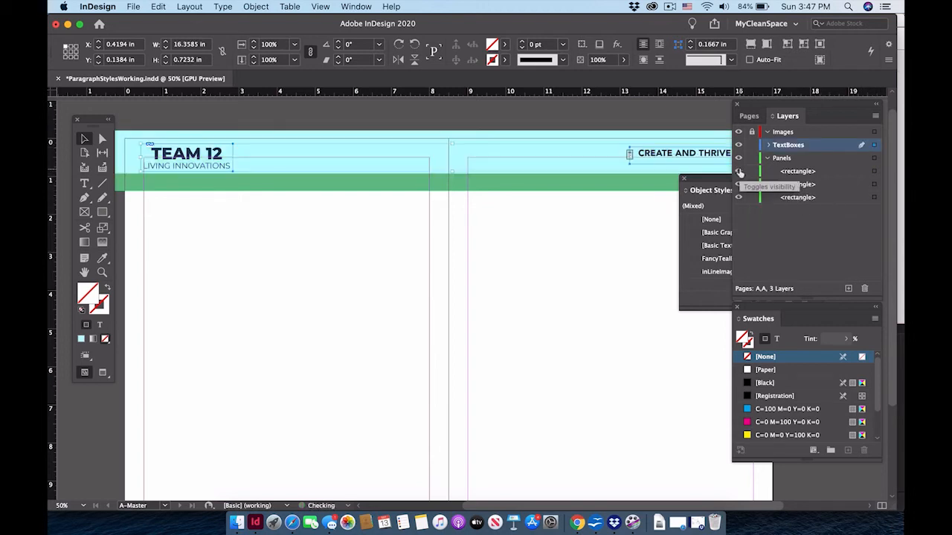
left_click(494, 109)
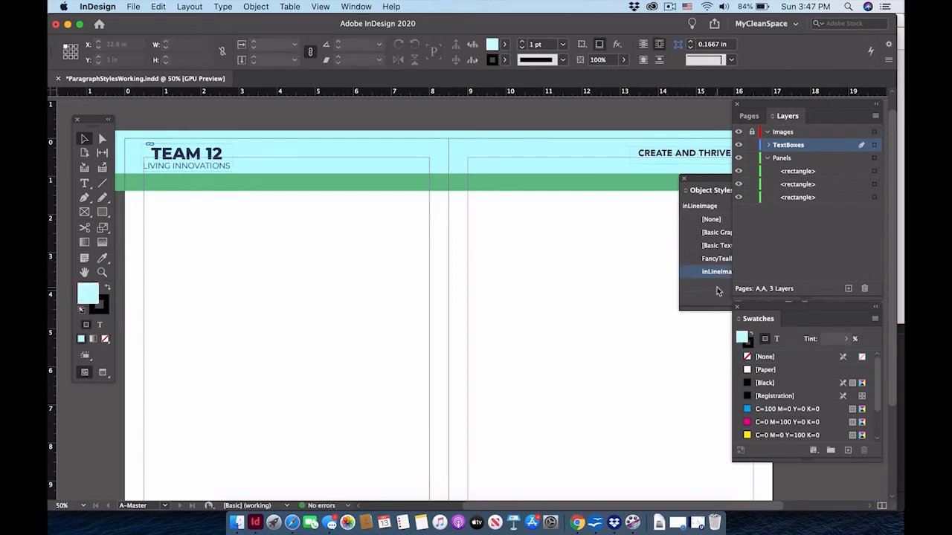
Zoom out to 40% and check the cyan and green header on spread 2-3 in Preview mode
left_click(749, 116)
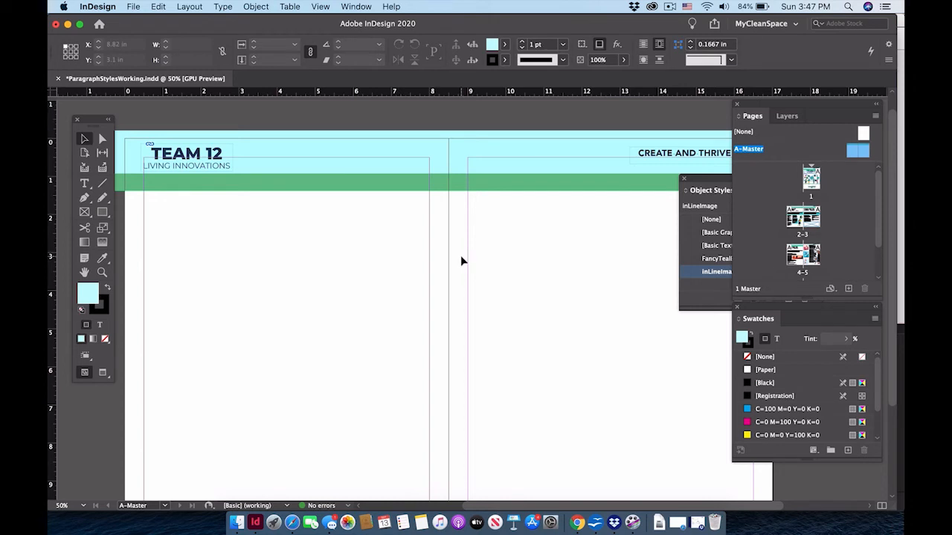
left_click(62, 507)
type("40%")
key("Return")
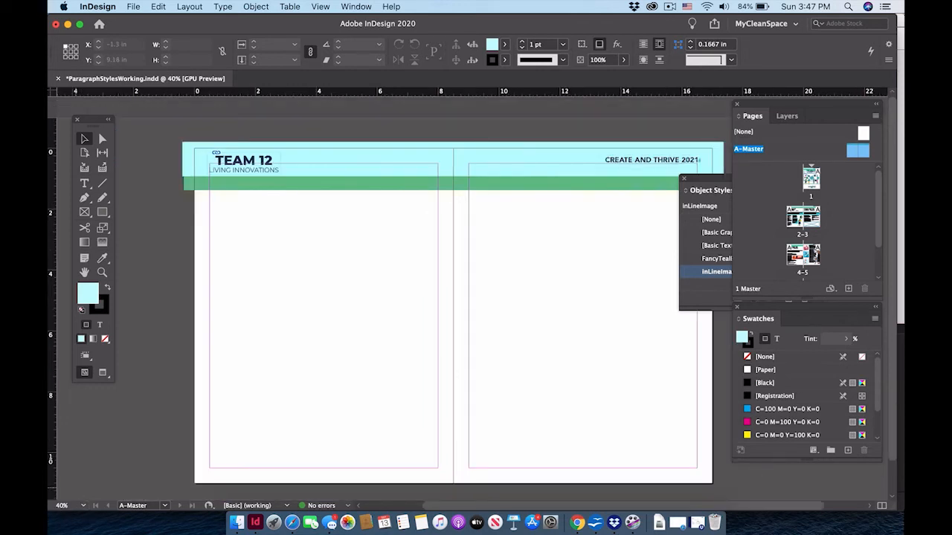
scroll(300, 499, "right", 3)
scroll(300, 499, "left", 2)
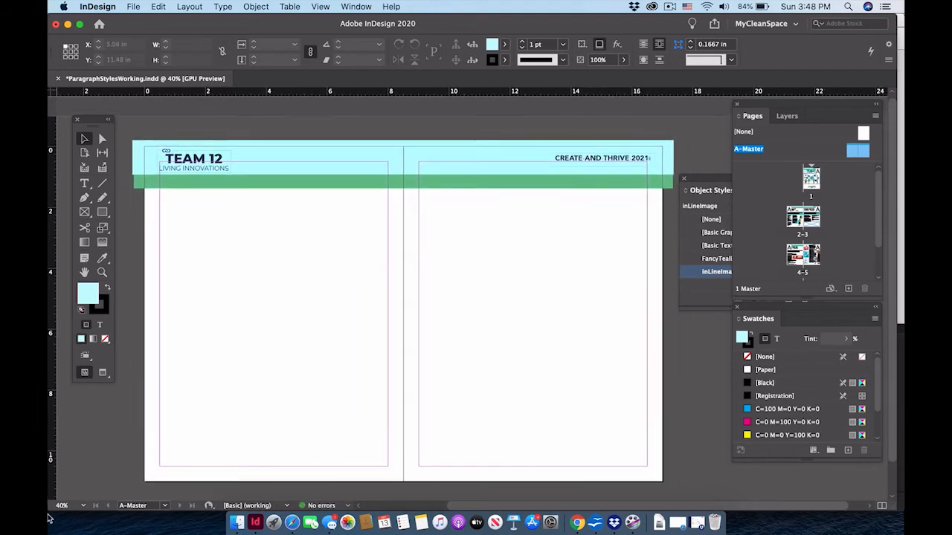
double_click(796, 223)
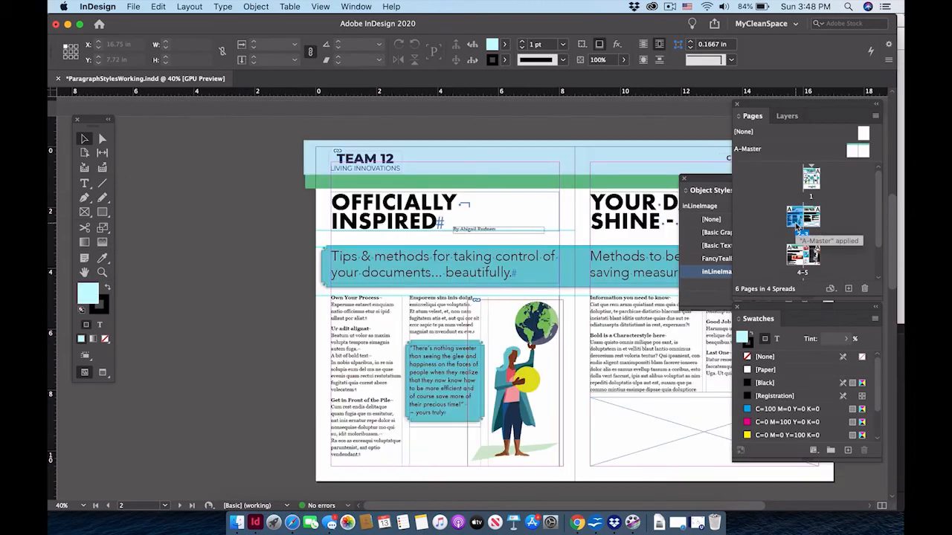
scroll(429, 309, "right", 8)
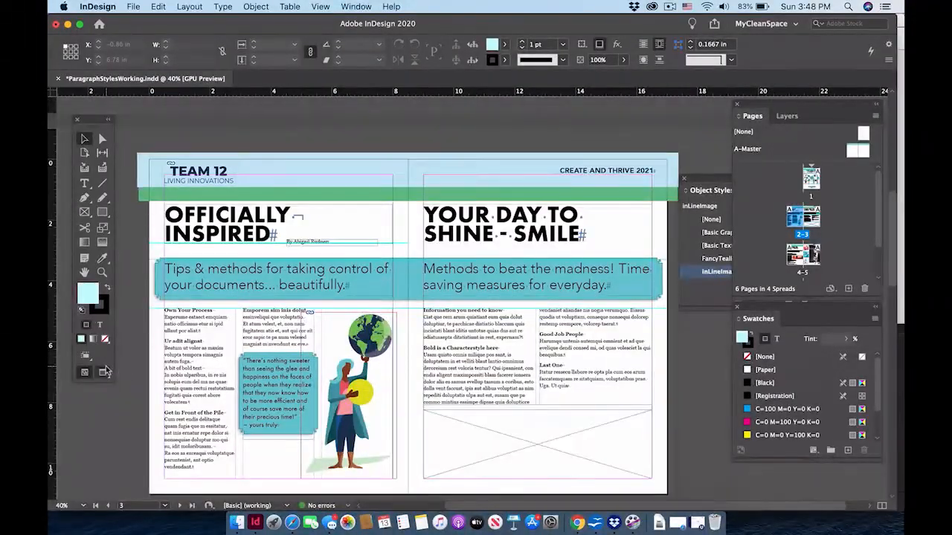
left_click(104, 372)
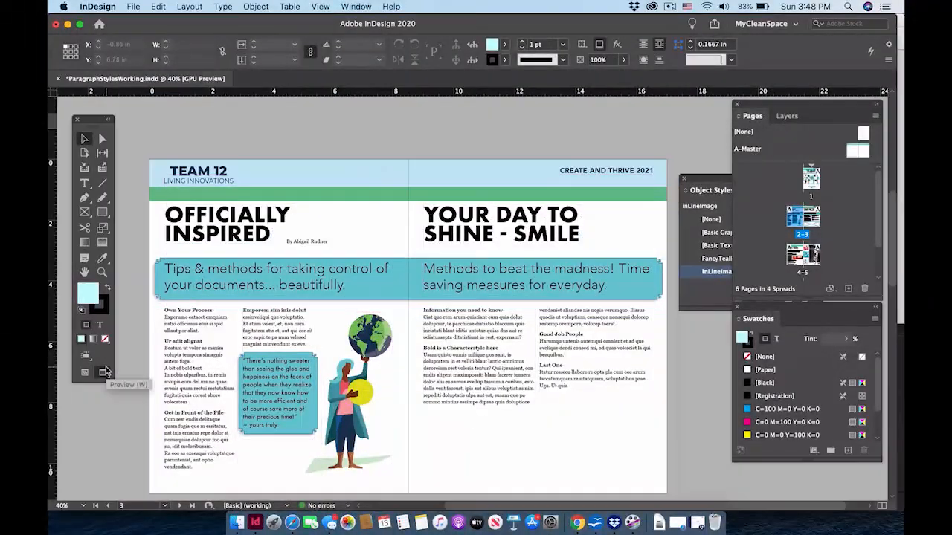
scroll(523, 125, "down", 1)
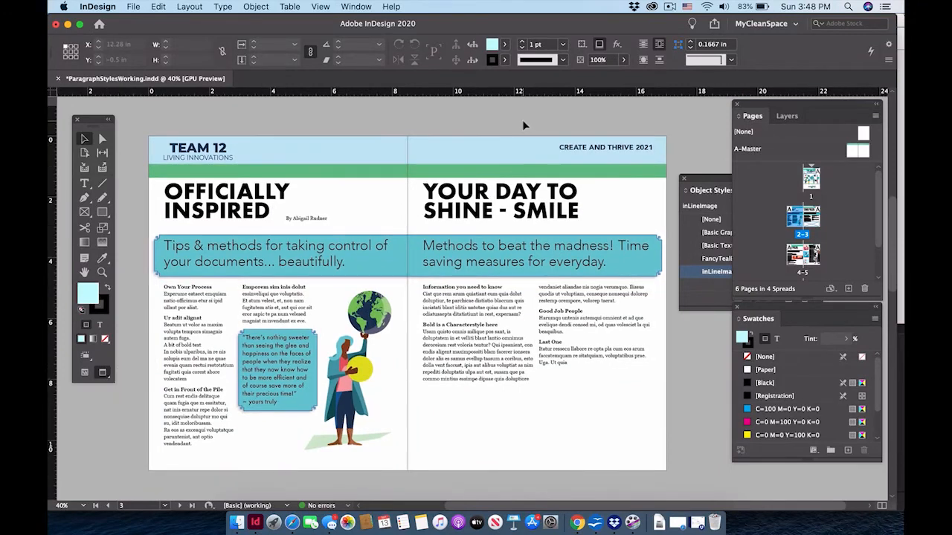
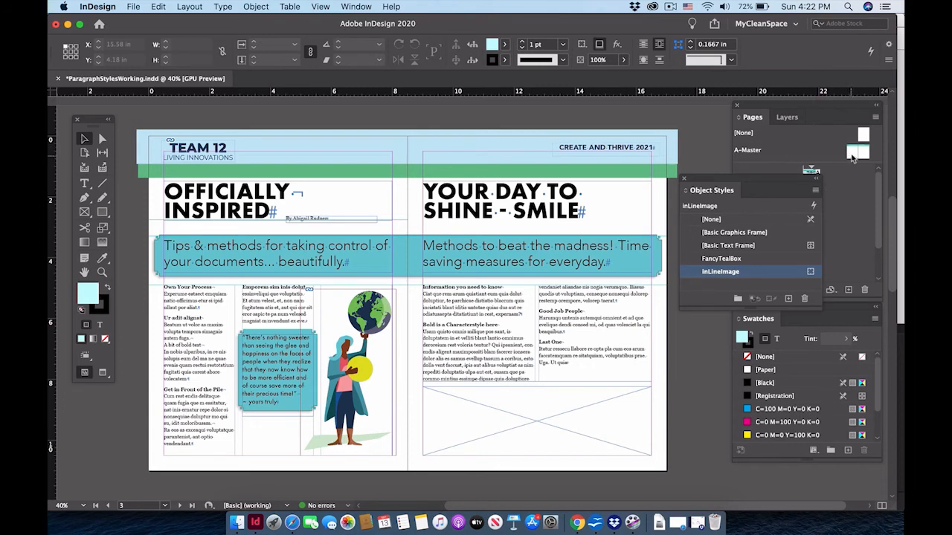
Return to the A-Master spread with Object Styles closed and make TextBoxes the active layer
left_click(685, 180)
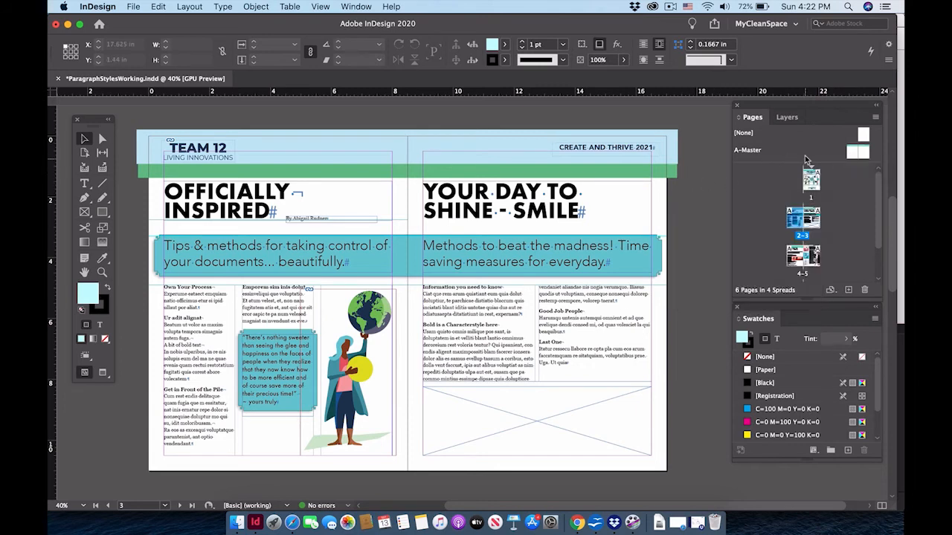
double_click(806, 155)
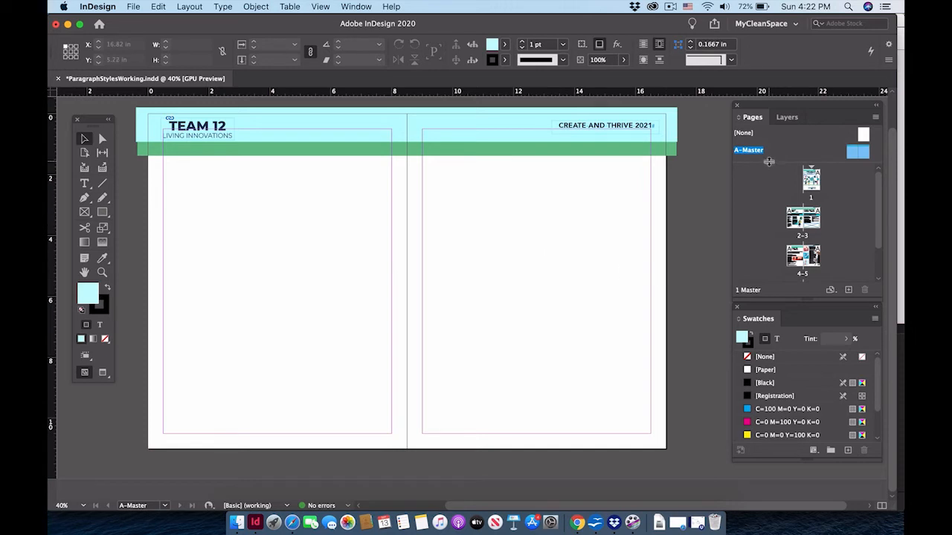
left_click(786, 118)
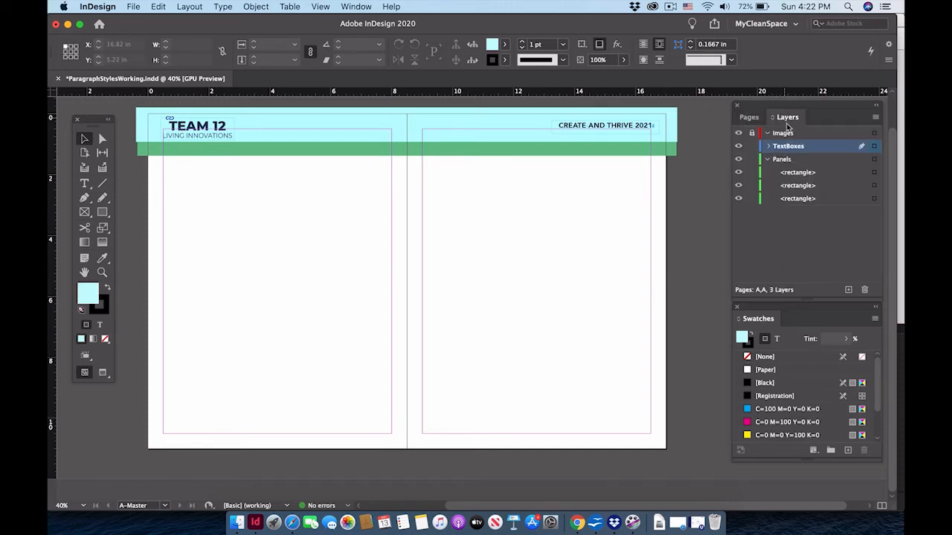
left_click(768, 160)
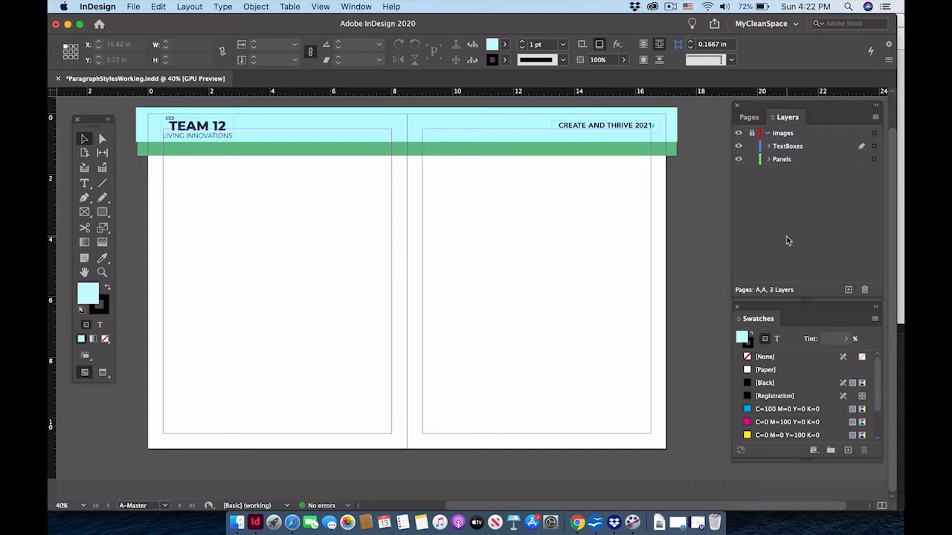
left_click(815, 147)
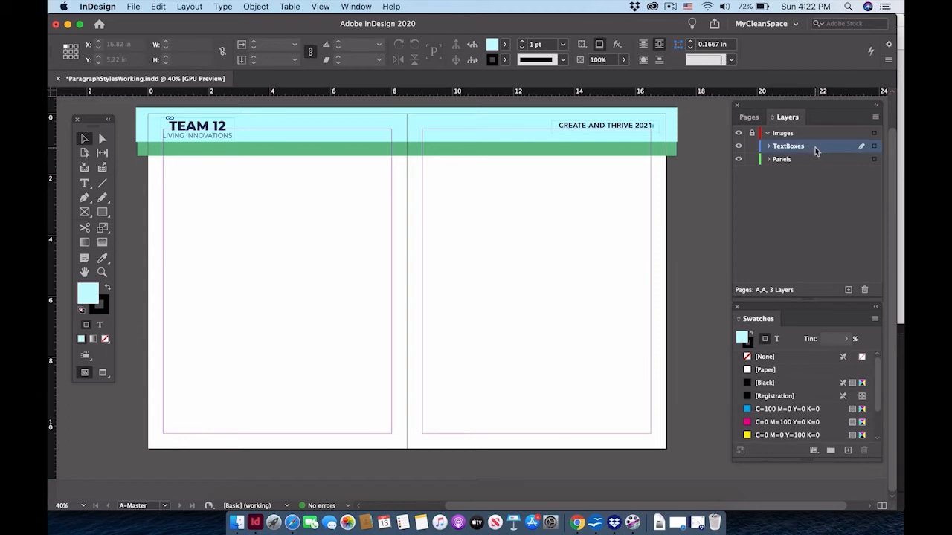
Draw a text frame about 2.7 x 1.7 in on the lower part of the left master page and enter 5 in it
left_click(88, 182)
left_click_drag(186, 345, 268, 396)
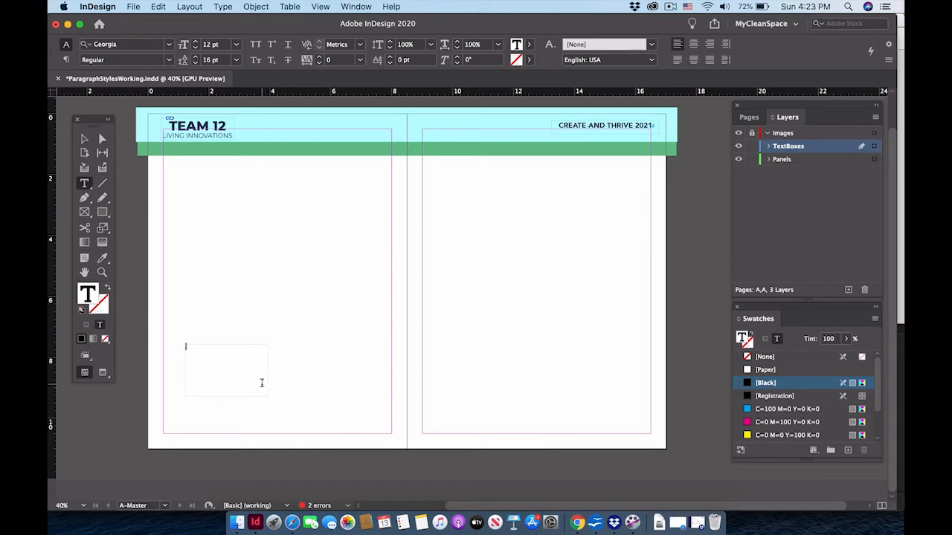
type("a")
left_click(102, 273)
left_click(194, 347)
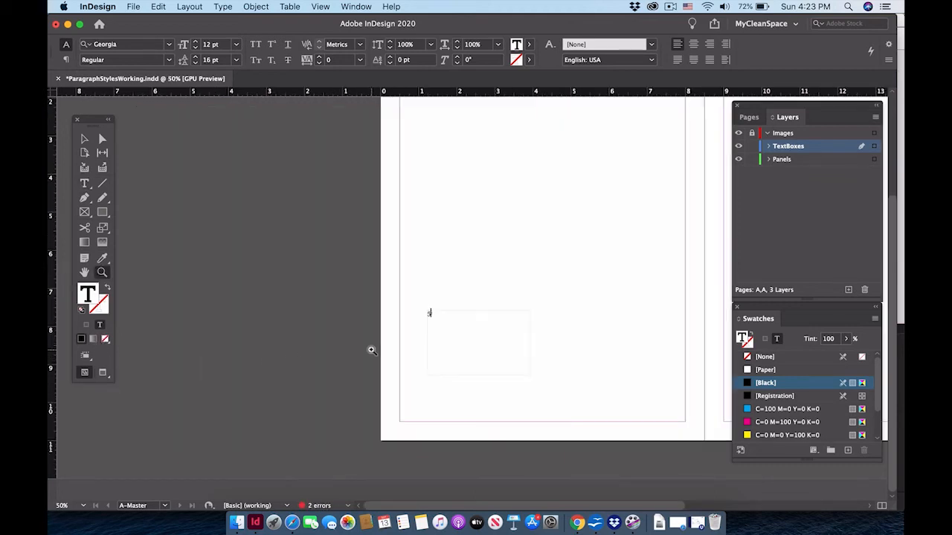
left_click(464, 316)
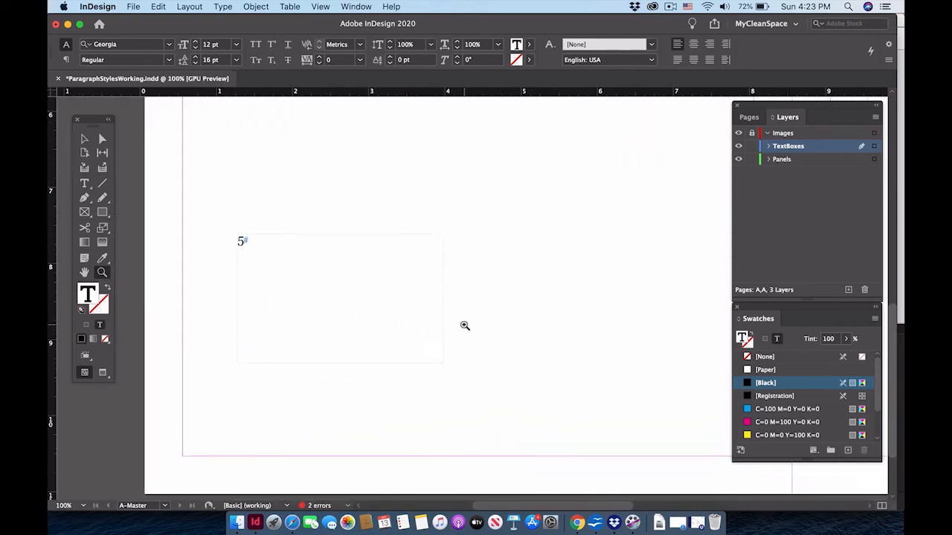
Apply the SubHeadBlack paragraph style to the 5, then select its text frame
key("t")
left_click(365, 277)
left_click_drag(370, 279, 355, 278)
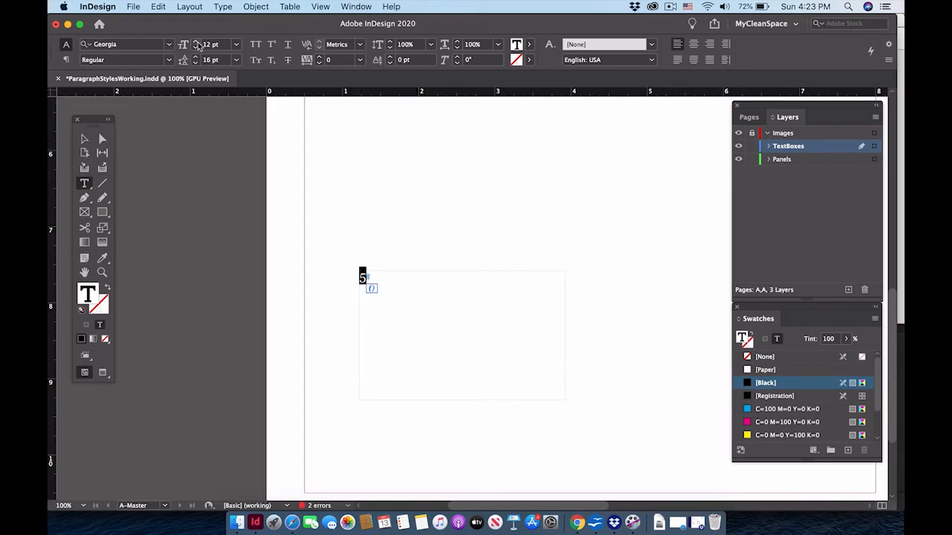
left_click(355, 6)
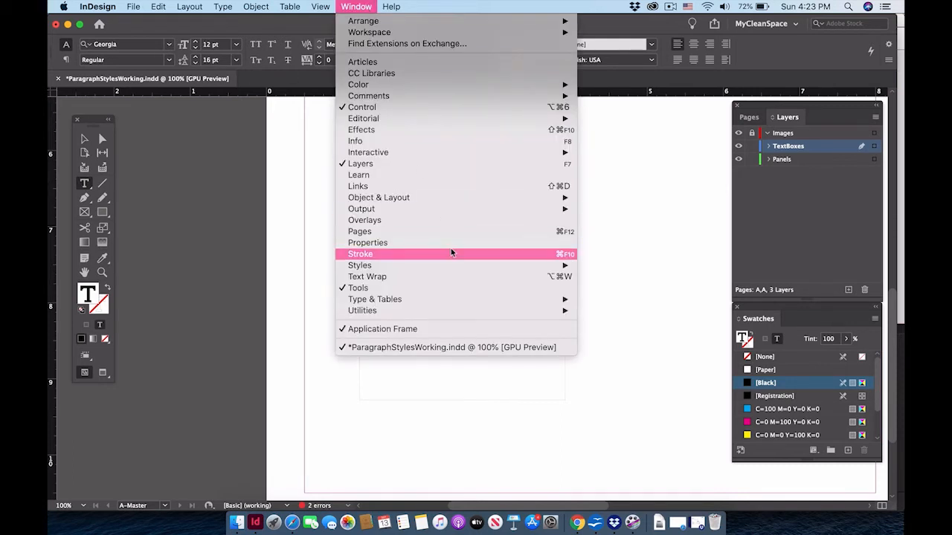
mouse_move(451, 265)
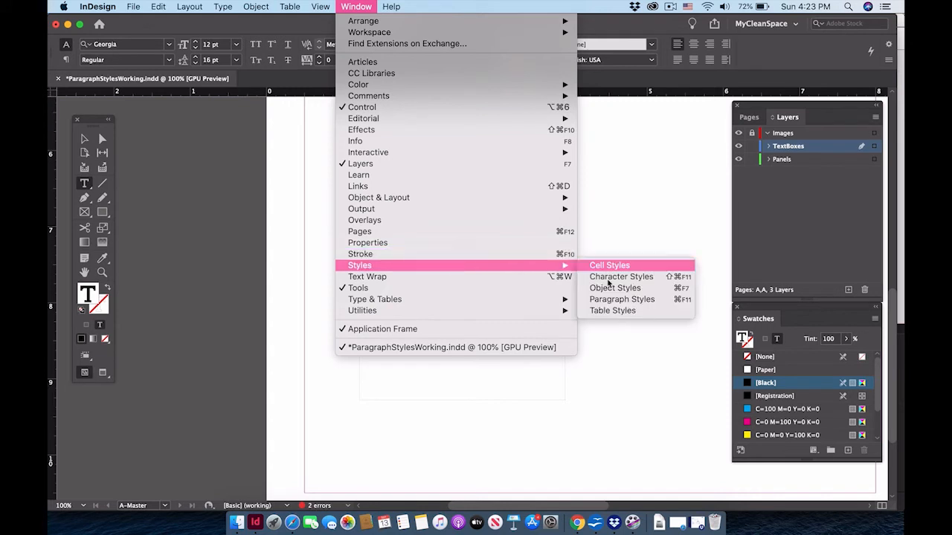
left_click(632, 300)
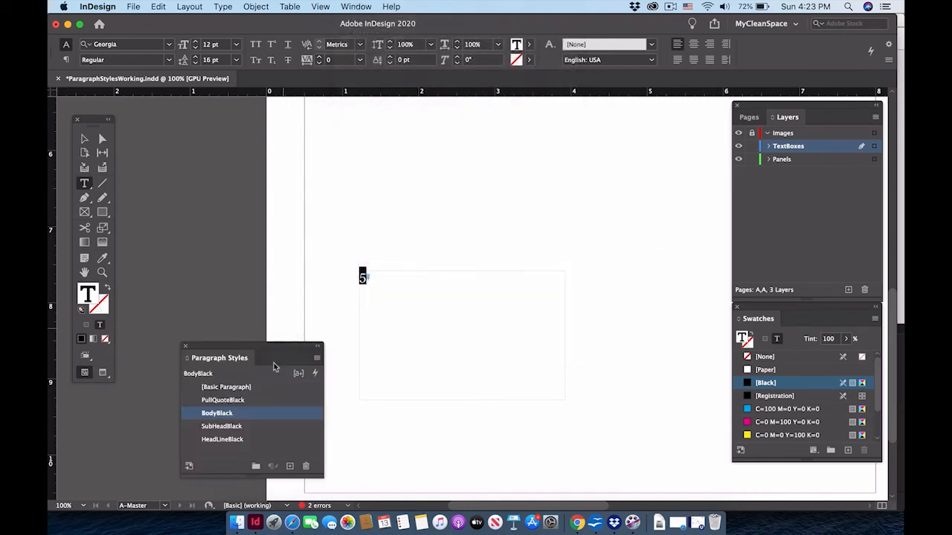
left_click(237, 428)
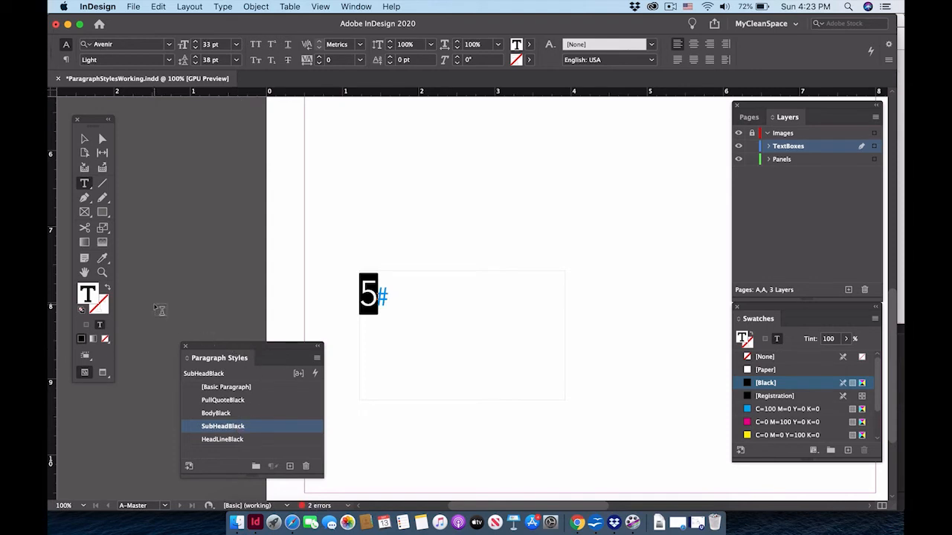
left_click(83, 139)
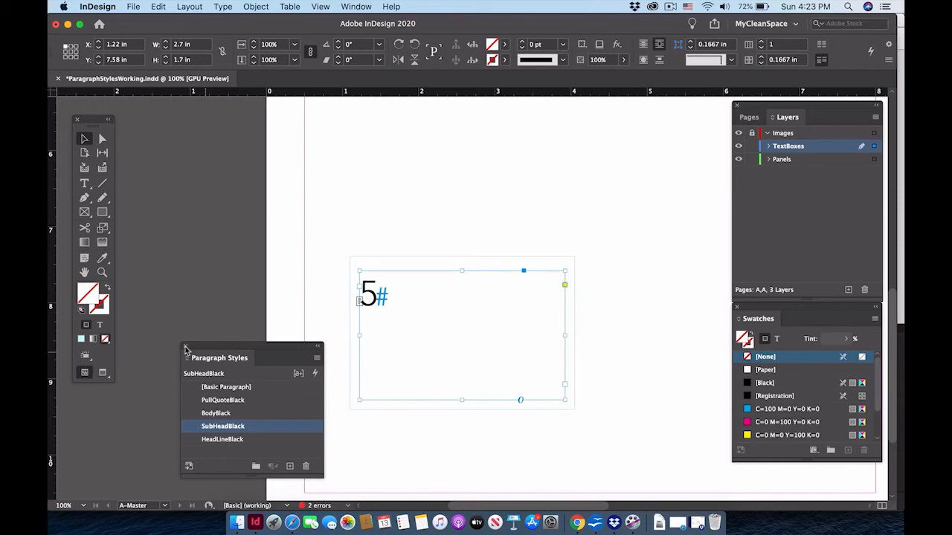
Close Paragraph Styles and replace the 5 in the master text frame with a Current Page Number marker
left_click(185, 348)
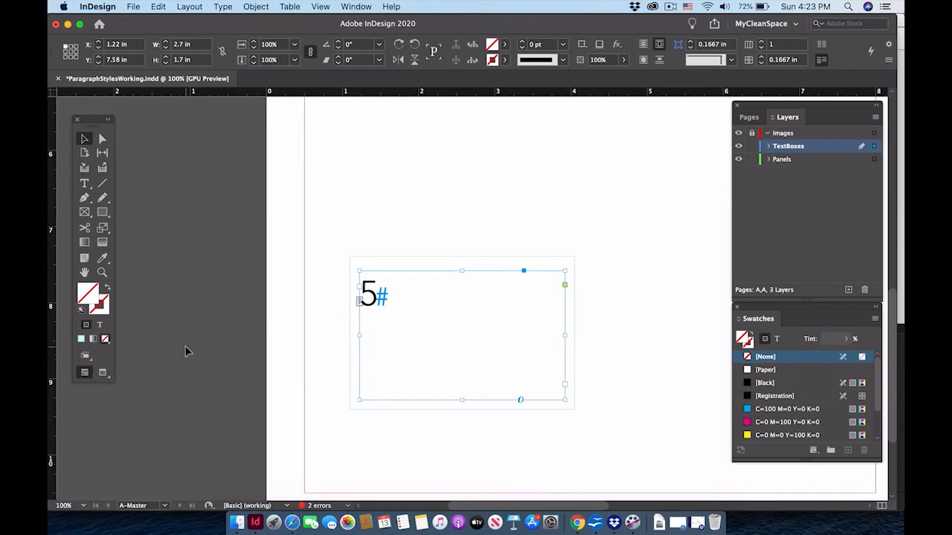
left_click(85, 184)
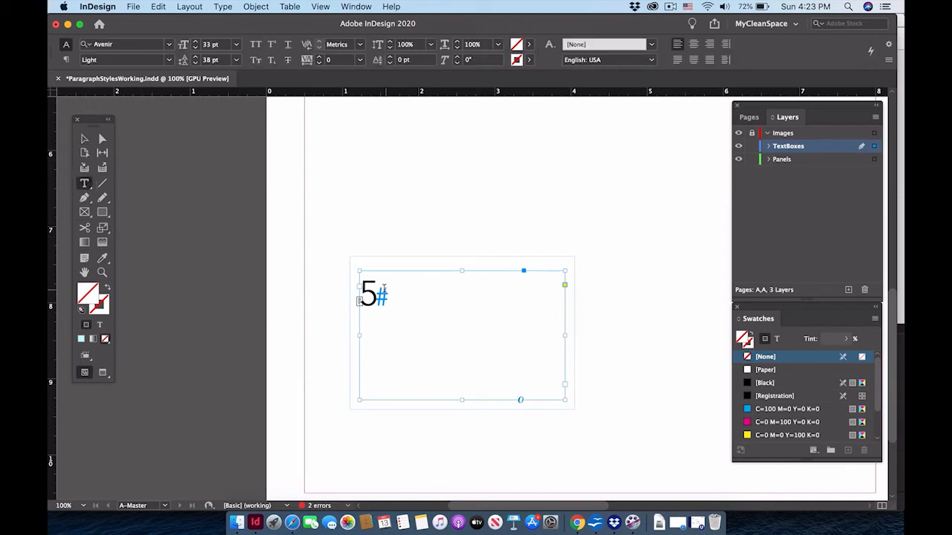
left_click_drag(385, 290, 360, 292)
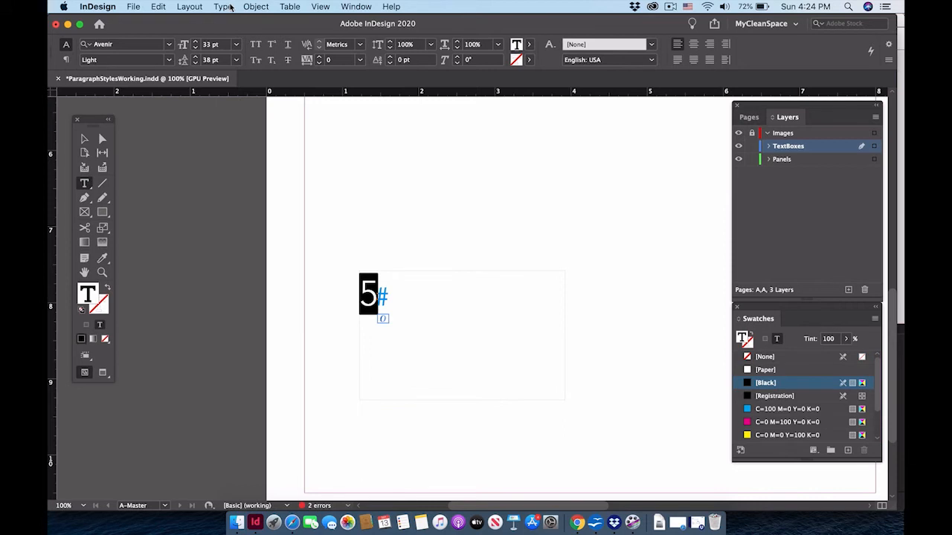
left_click(223, 7)
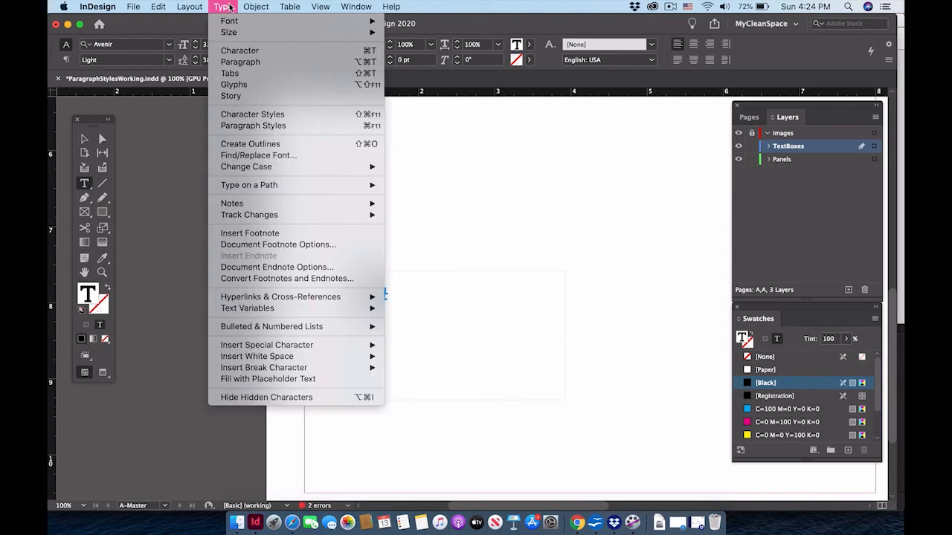
mouse_move(294, 349)
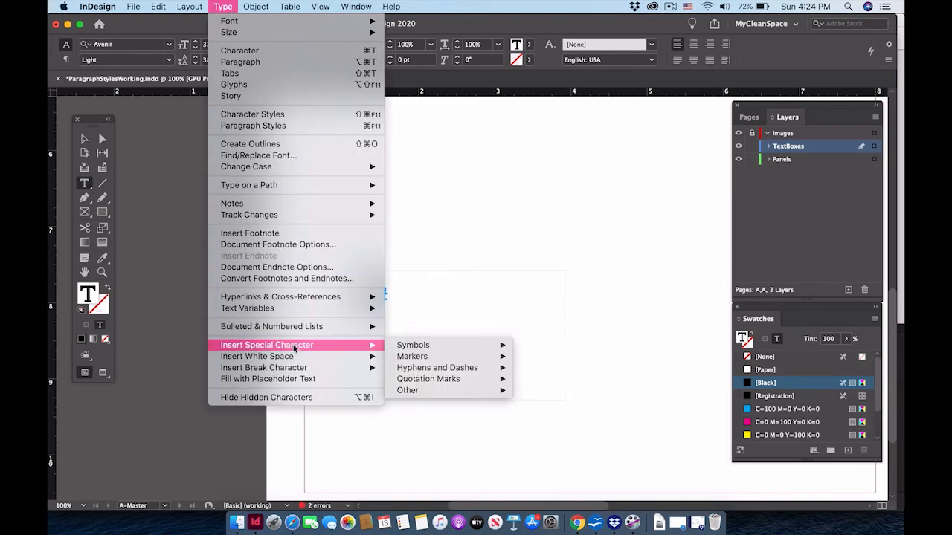
mouse_move(493, 359)
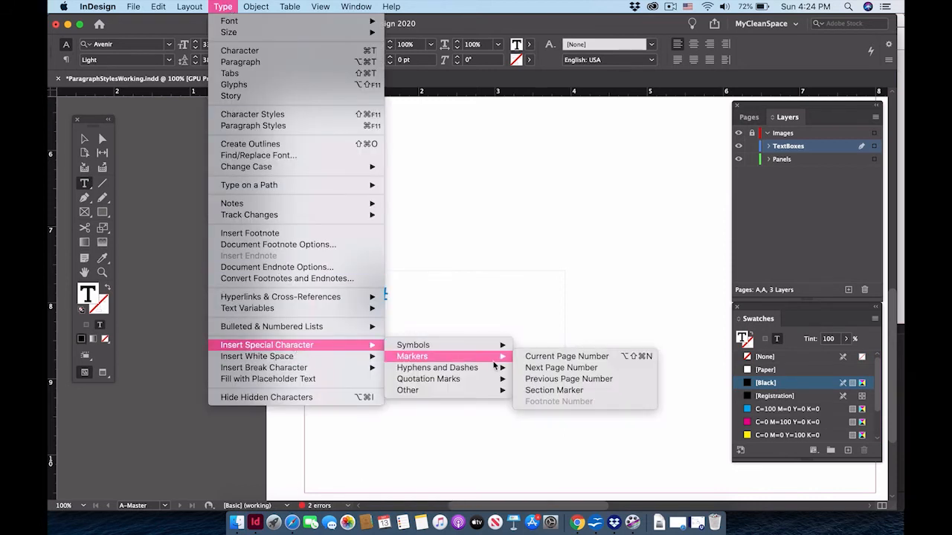
left_click(566, 357)
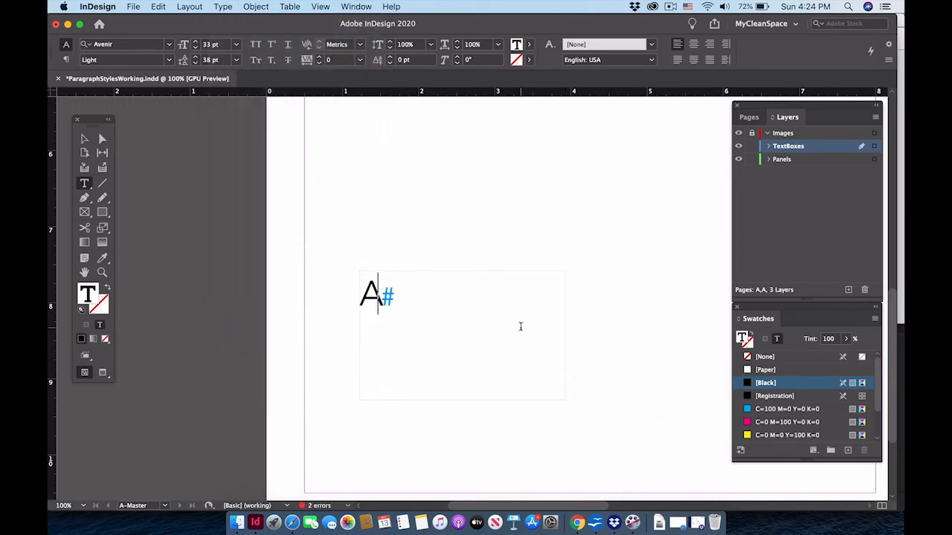
Shorten the page number frame from its bottom edge to about 0.72 in high
left_click_drag(361, 296, 378, 297)
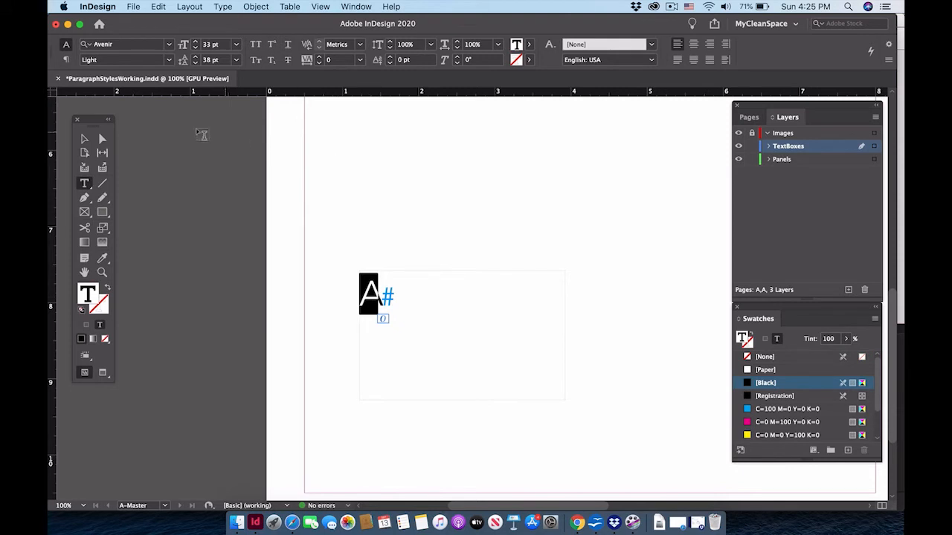
left_click(84, 139)
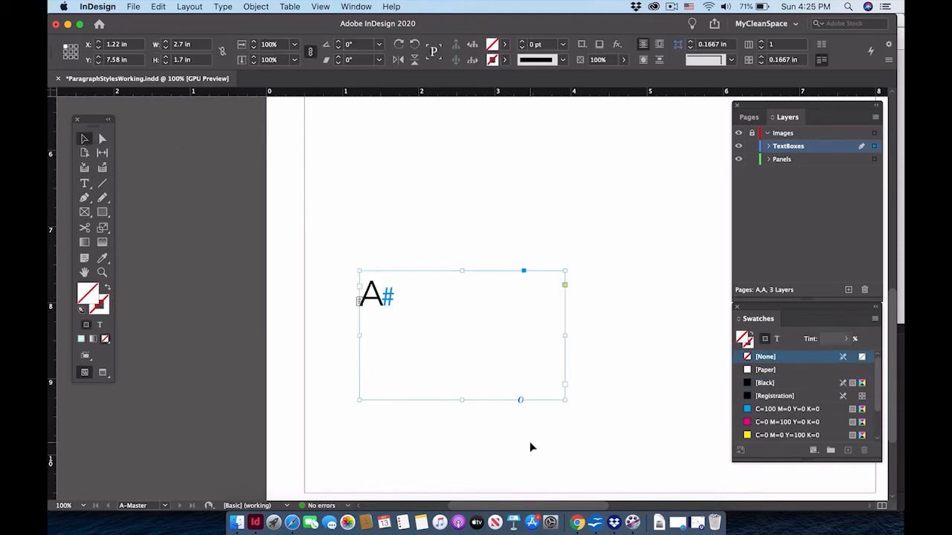
left_click_drag(463, 401, 462, 326)
Move the page number frame to the left master page's bottom-left corner, about X 0.13, Y 10.43 in, and trim its height to about 0.57 in
scroll(461, 326, "down", 3)
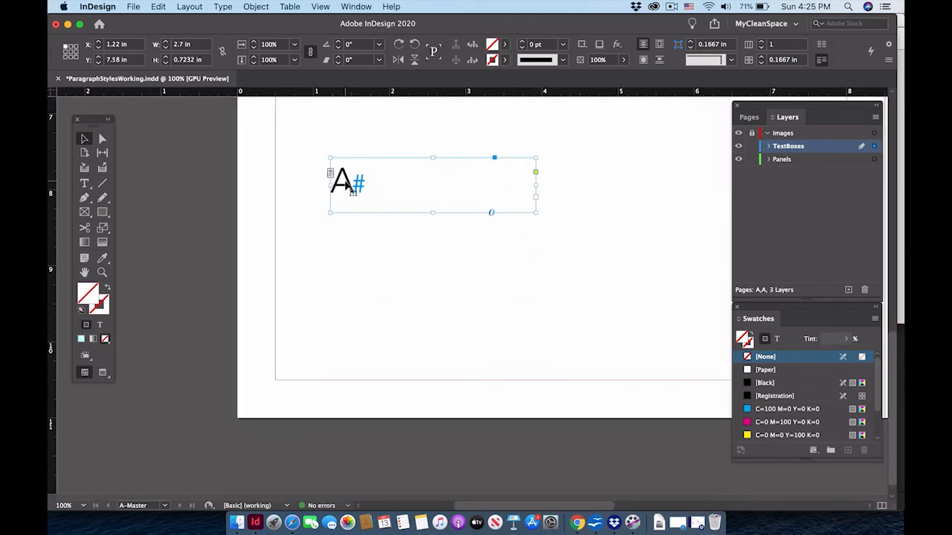
left_click_drag(350, 188, 260, 385)
key("Down")
key("Down")
key("Down")
key("Down")
key("Down")
key("Down")
key("Down")
key("Down")
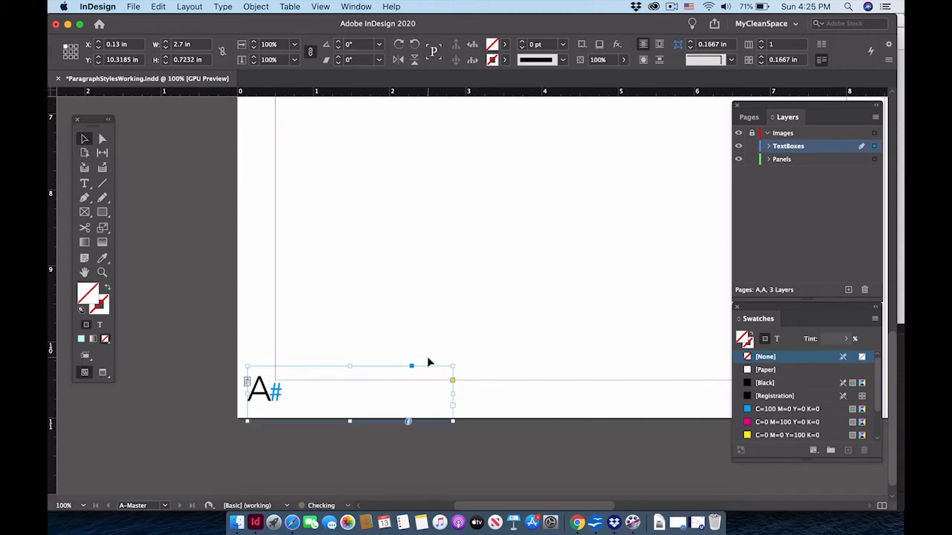
key("Down")
key("Down")
key("Down")
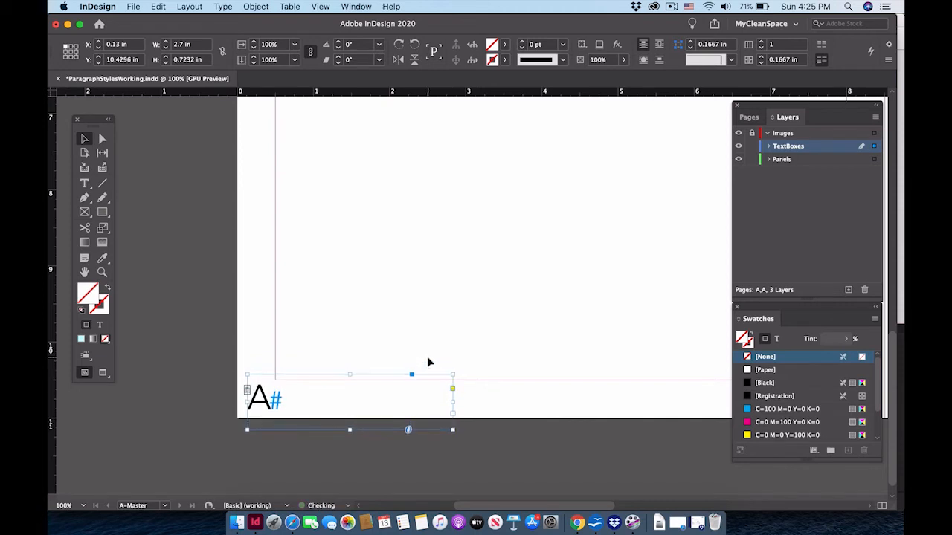
left_click_drag(350, 430, 348, 420)
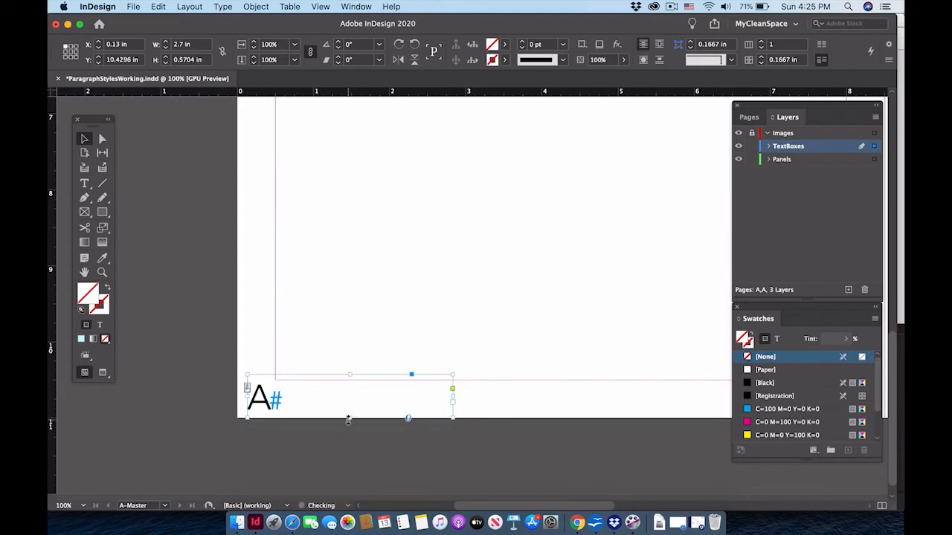
left_click(376, 450)
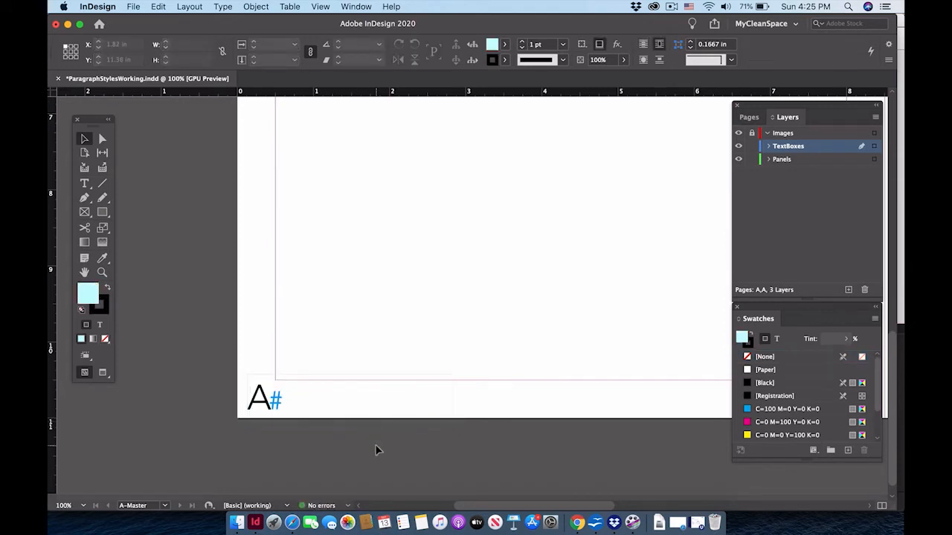
Fit the spread in view and check the automatic page numbers on spreads 2-3 and 4-5
left_click(751, 118)
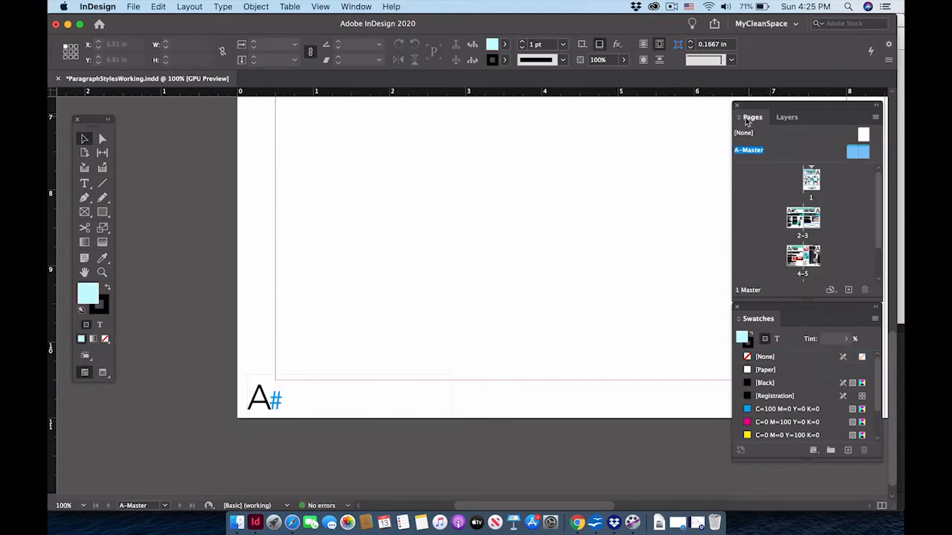
double_click(86, 273)
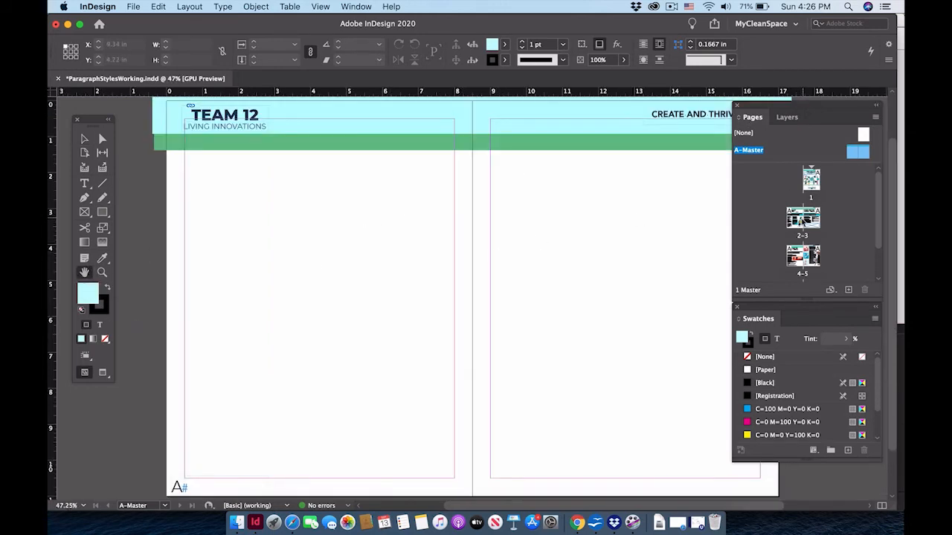
double_click(792, 223)
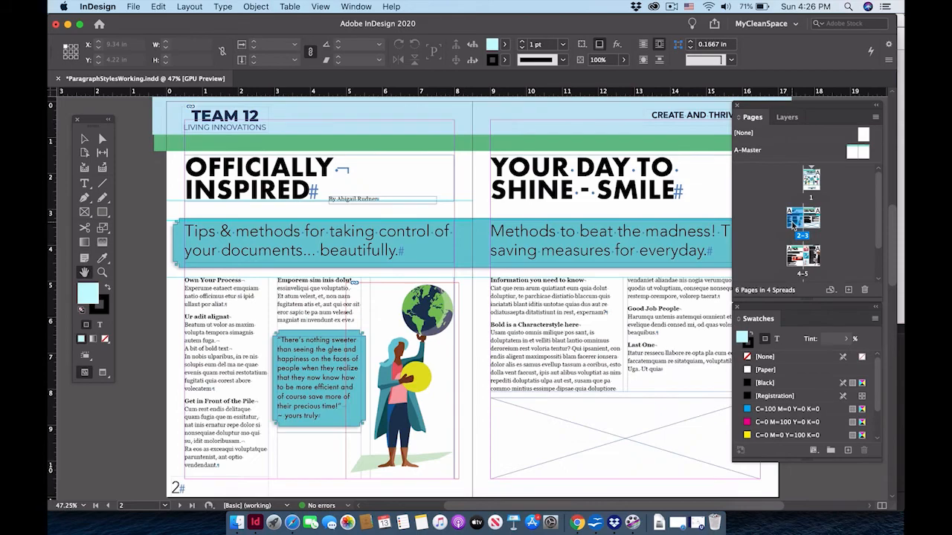
double_click(799, 260)
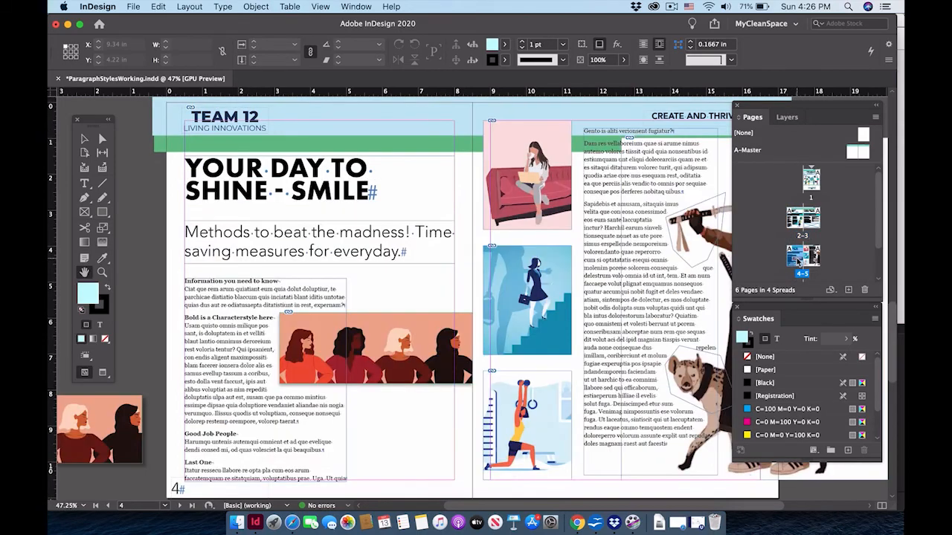
scroll(593, 309, "right", 3)
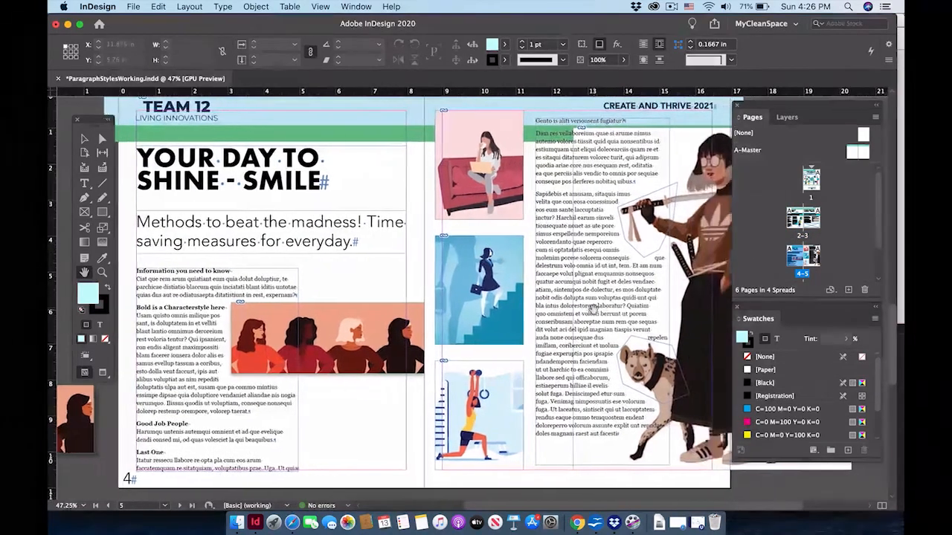
scroll(593, 309, "right", 2)
scroll(593, 310, "up", 1)
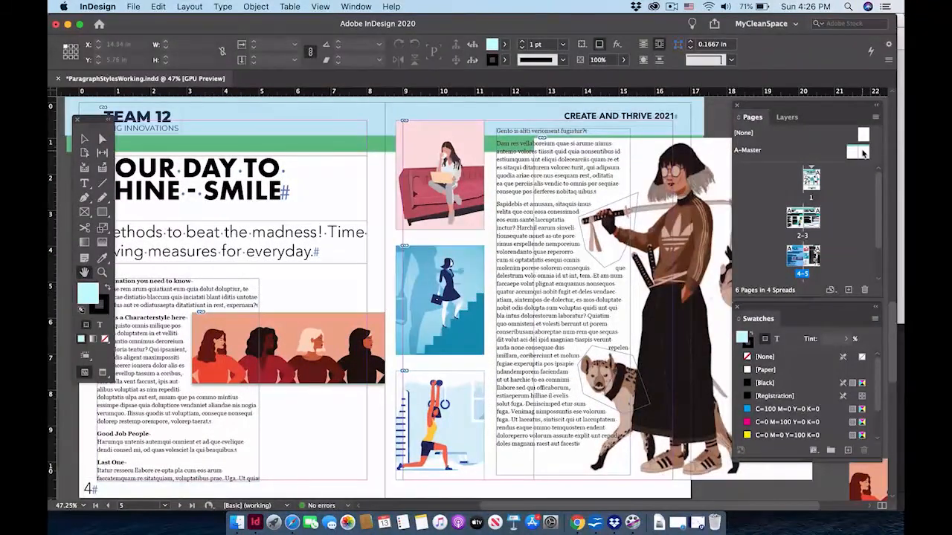
Return to the left A-Master page and reduce the page number marker's font size to 20 pt
double_click(859, 152)
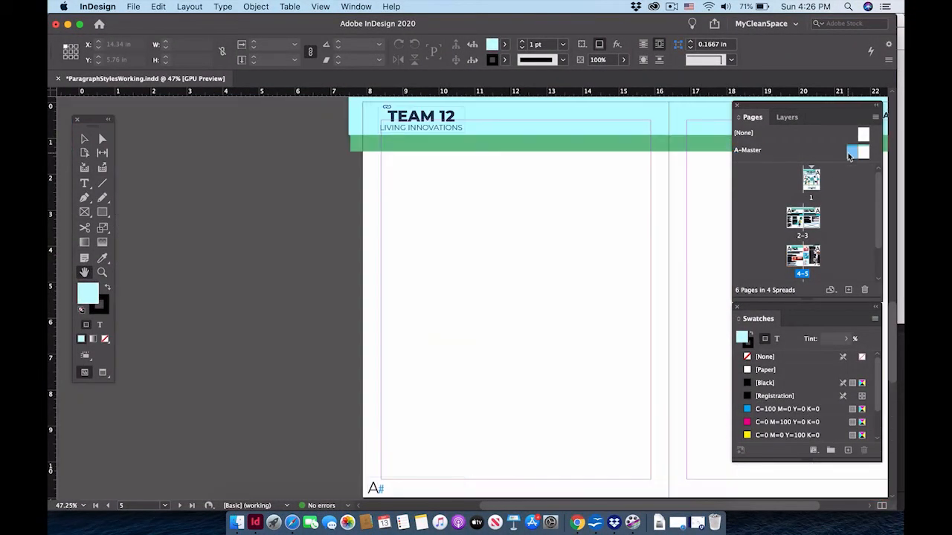
left_click(102, 271)
left_click(372, 492)
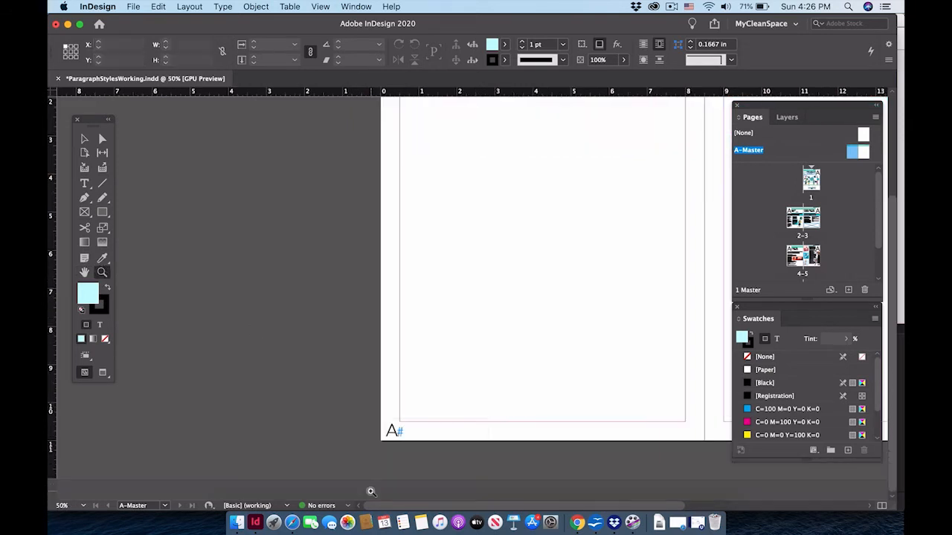
left_click(394, 430)
left_click(477, 411)
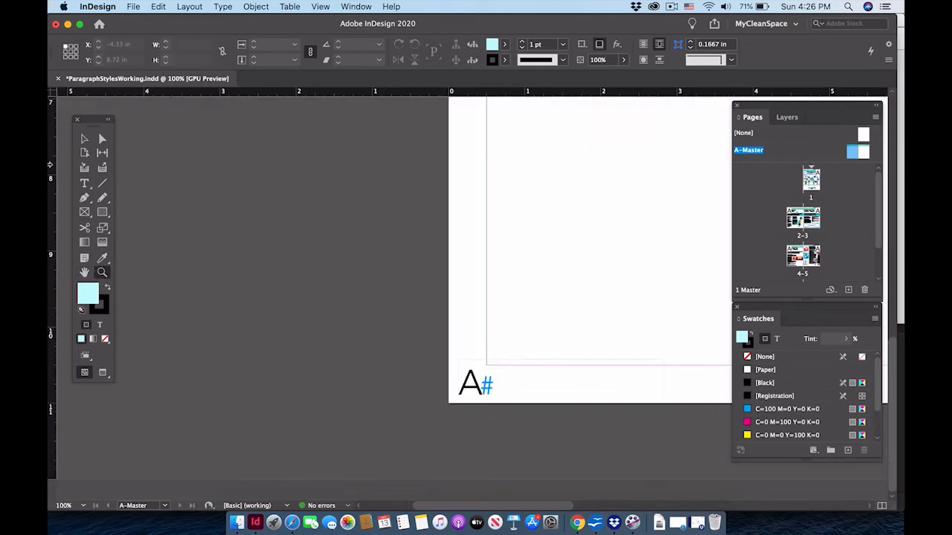
left_click(85, 184)
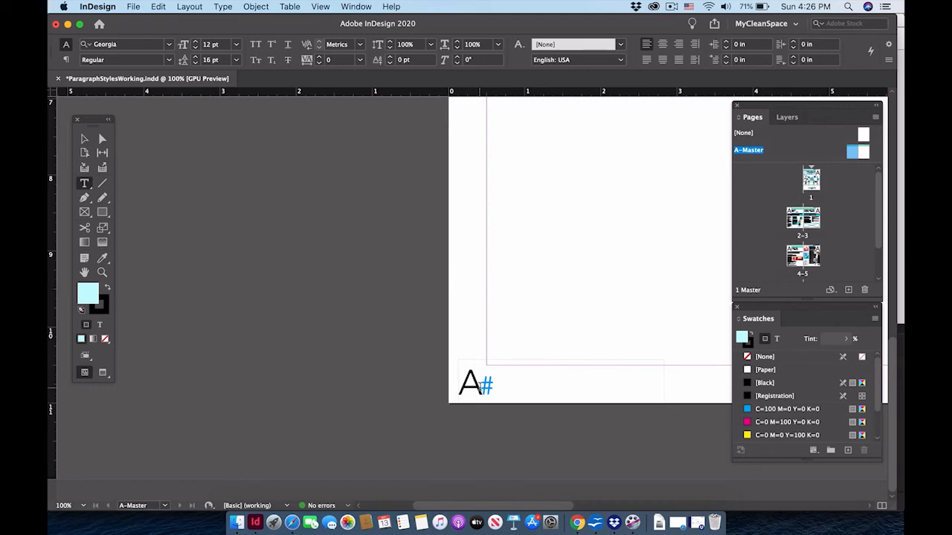
left_click_drag(457, 385, 477, 387)
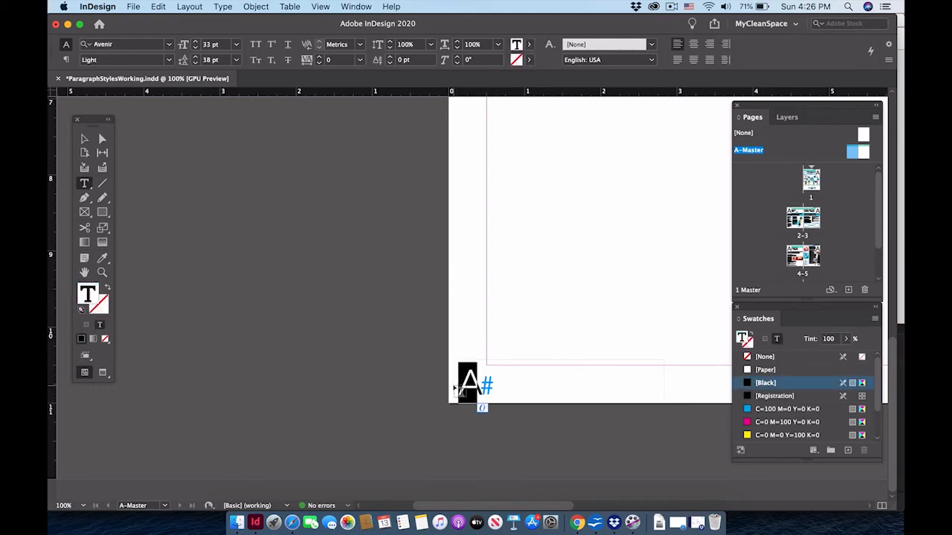
left_click(196, 47)
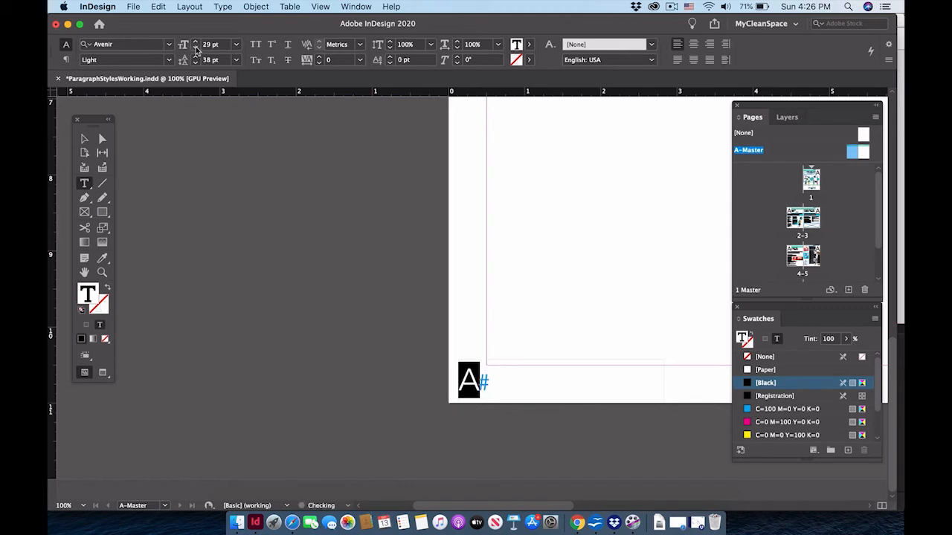
left_click(196, 47)
left_click(196, 47)
left_click(195, 47)
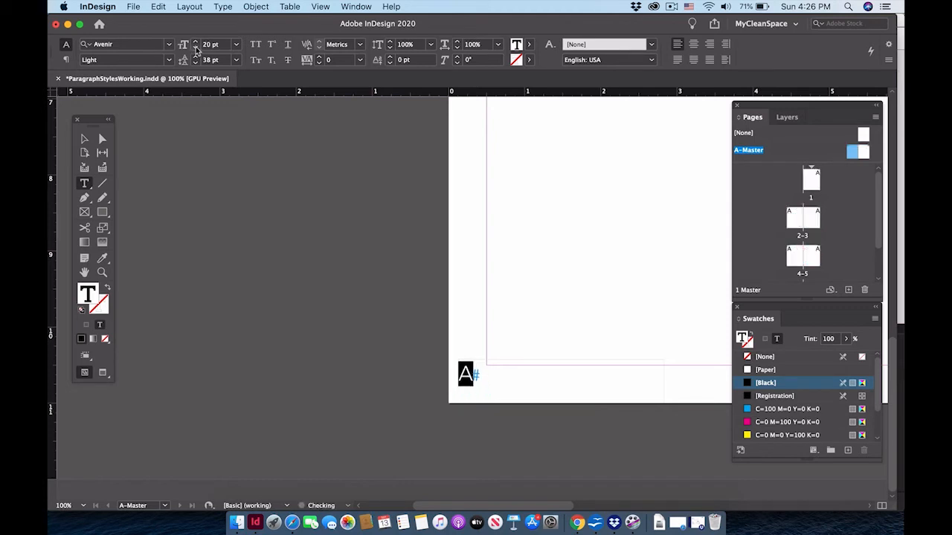
Nudge the page number frame down to about Y 10.57 in on the master page and deselect it
left_click(84, 139)
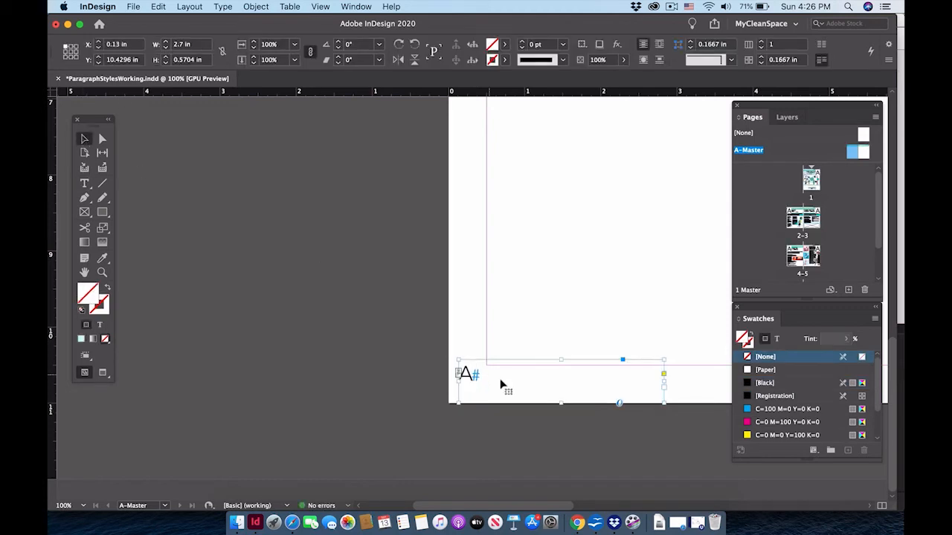
key("Down")
key("Down")
key("Down")
key("Down")
key("Down")
key("Down")
key("Down")
key("Down")
key("Down")
key("Down")
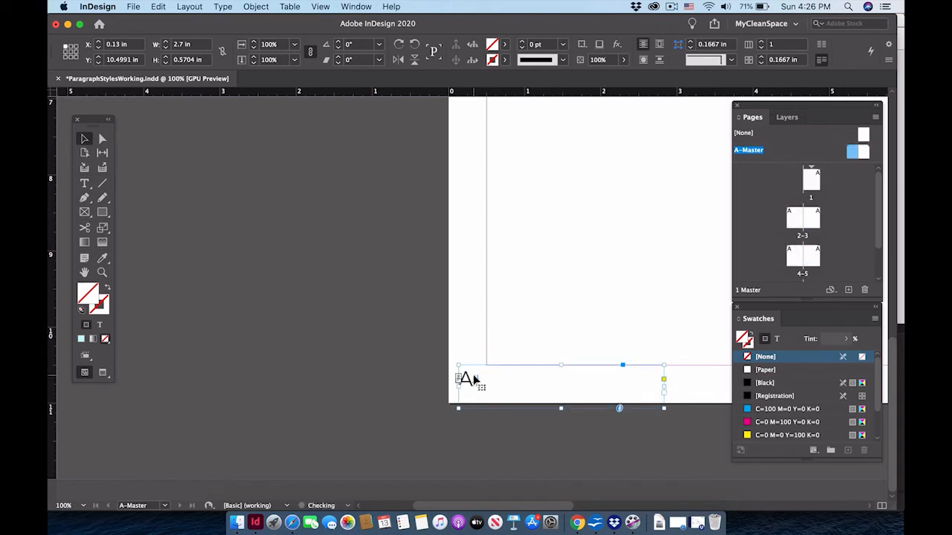
left_click(394, 334)
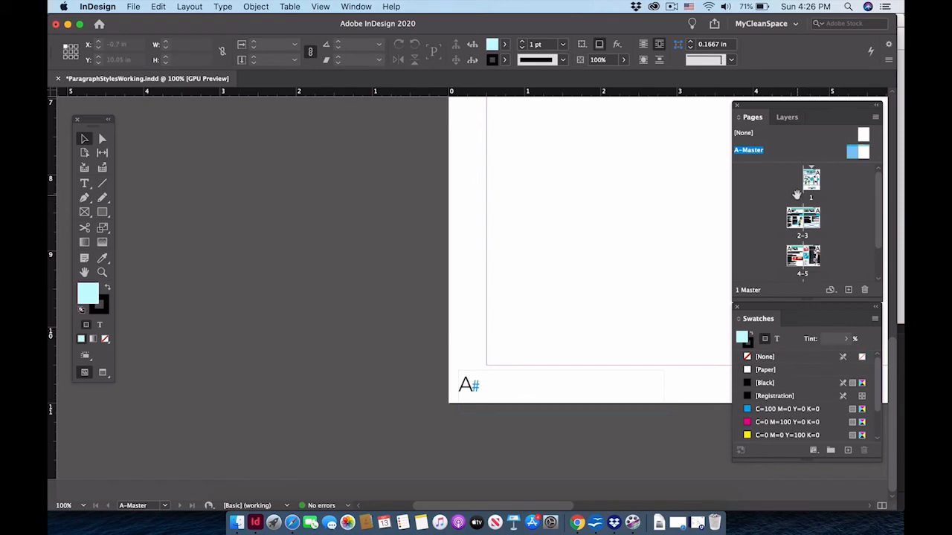
Check page 2's number in Preview mode and shift the A-Master page number frame right to about X 0.2 in
double_click(796, 230)
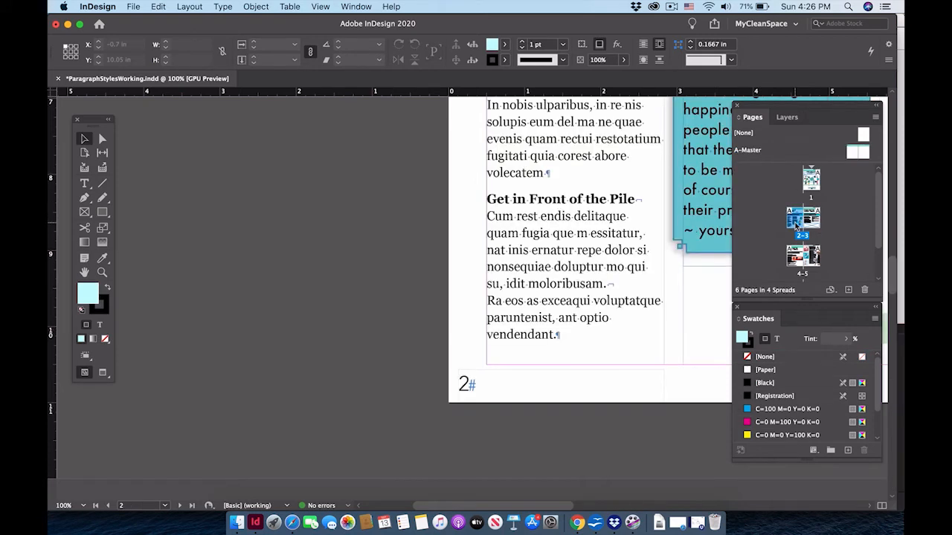
left_click(104, 374)
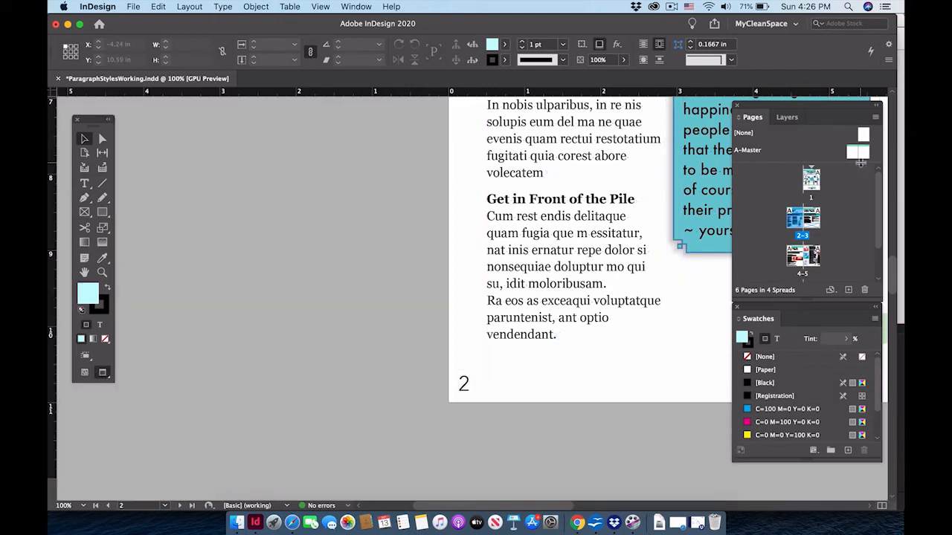
double_click(853, 154)
left_click(467, 384)
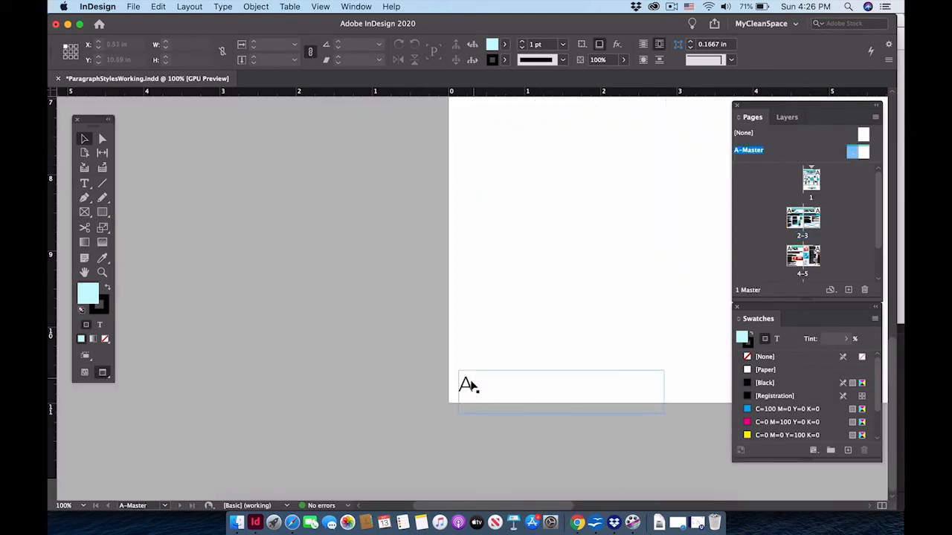
left_click_drag(467, 383, 472, 381)
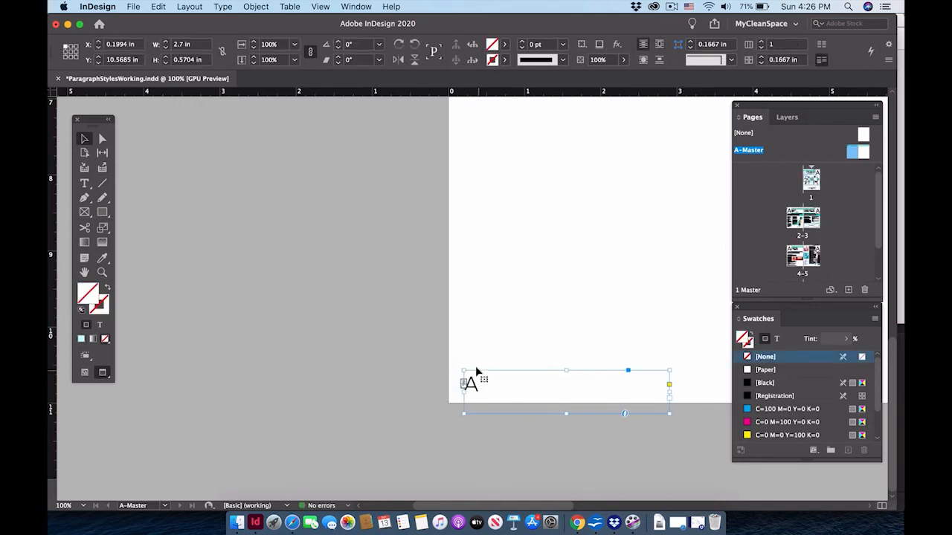
left_click(416, 361)
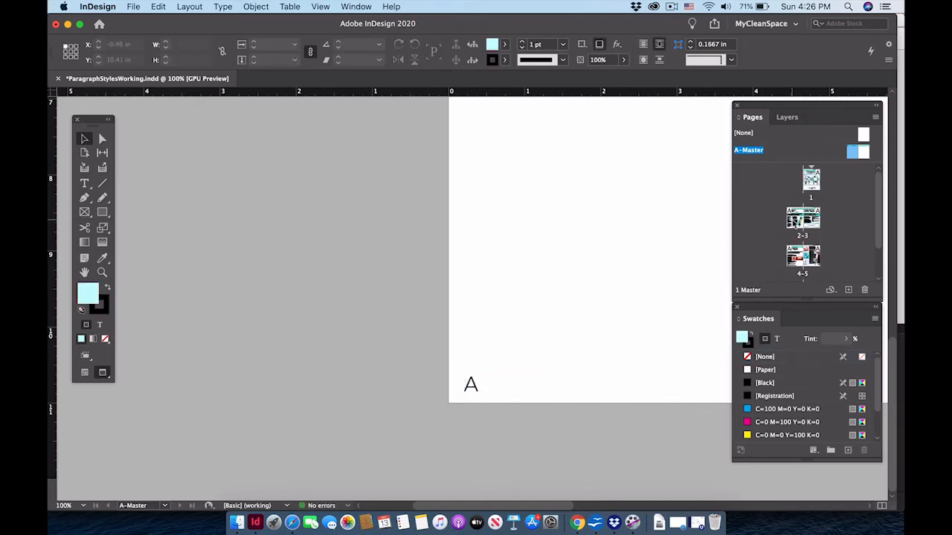
Open spread 2-3 and check the placement of the automatic page number on page 2
double_click(794, 220)
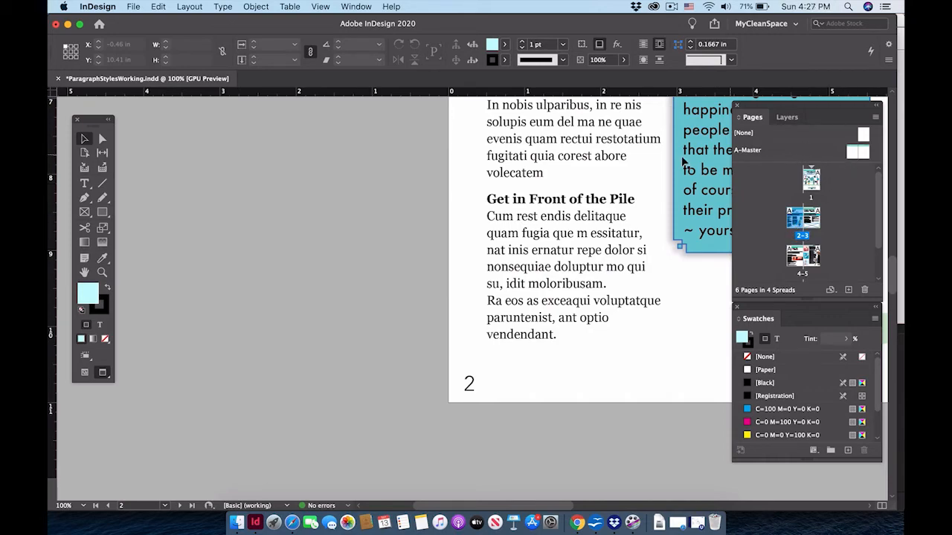
scroll(382, 362, "right", 5)
scroll(382, 362, "up", 3)
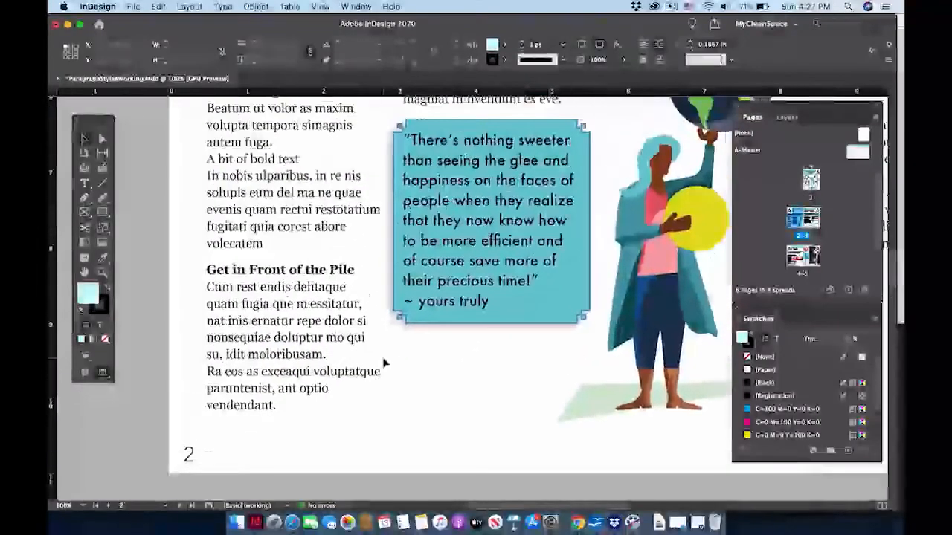
Return to the A-Master spread in Normal screen mode and zoom in to 150% on the left page's number marker
double_click(857, 153)
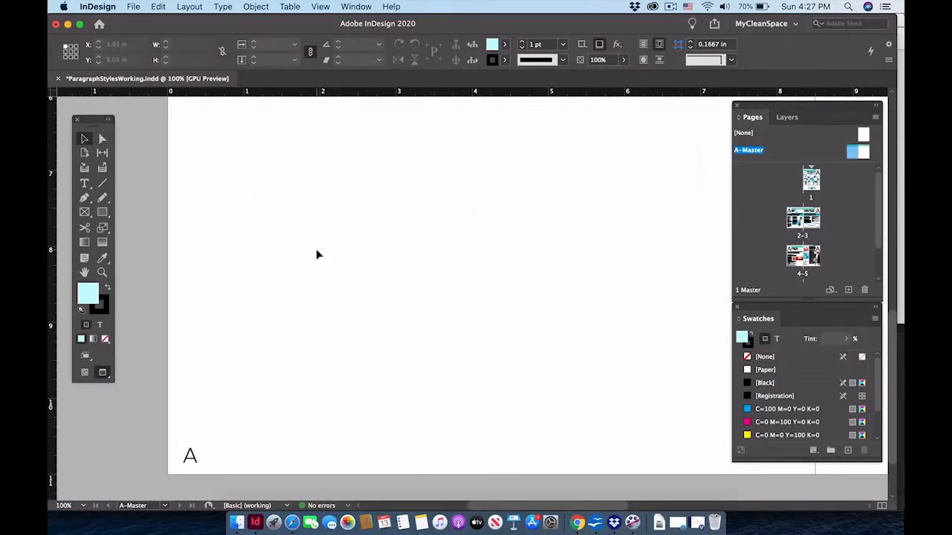
double_click(84, 272)
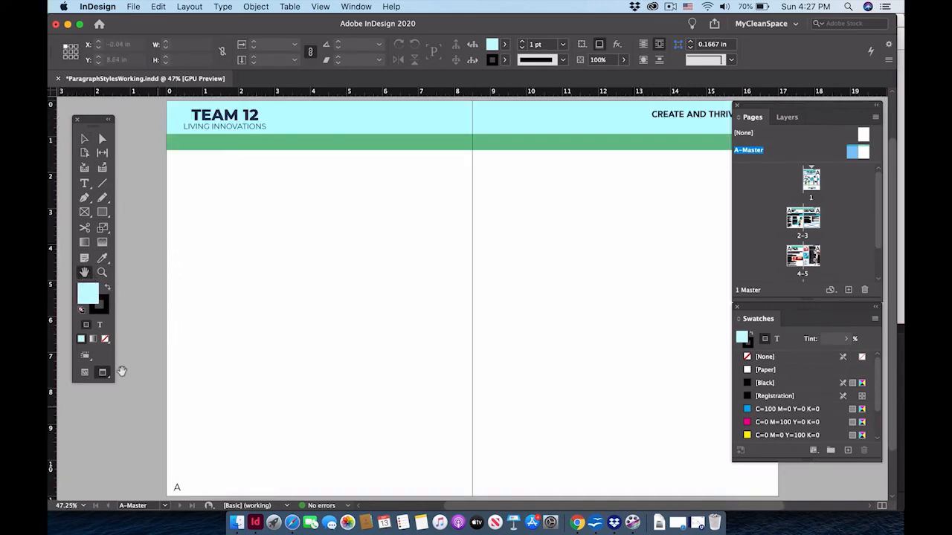
left_click(84, 373)
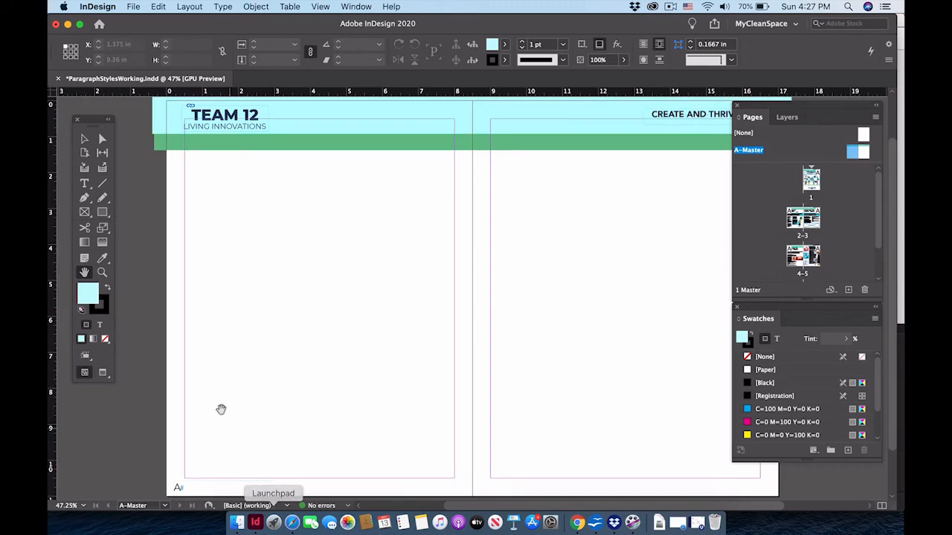
left_click(102, 272)
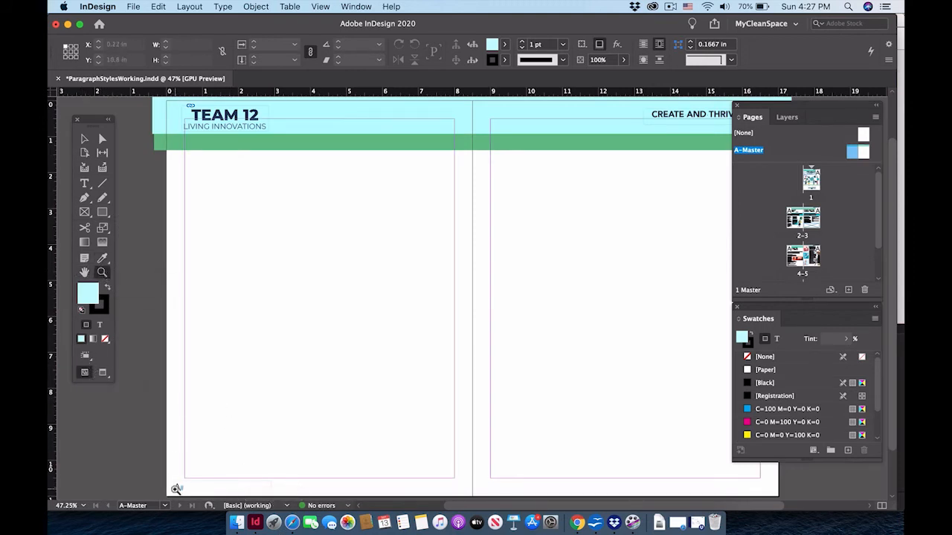
left_click(178, 488)
left_click(411, 442)
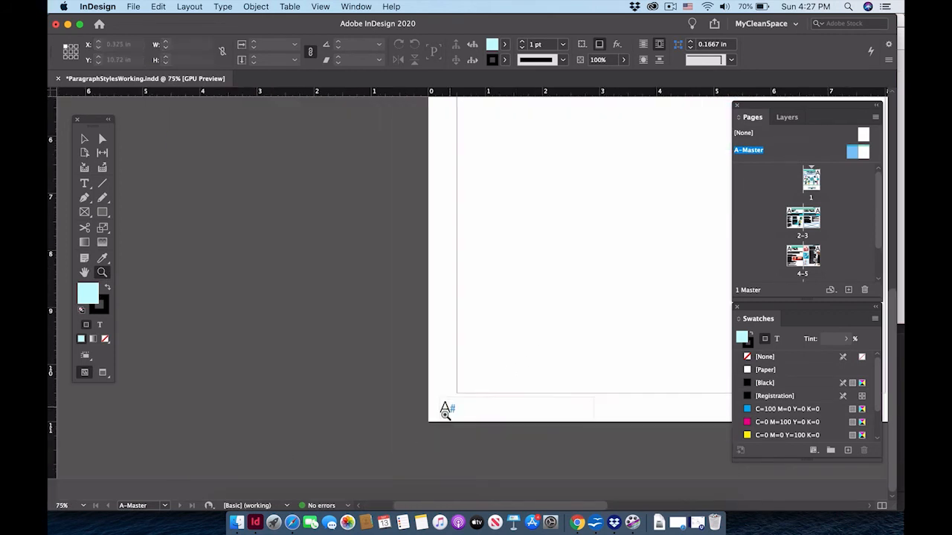
left_click(450, 409)
left_click(476, 394)
left_click(478, 392)
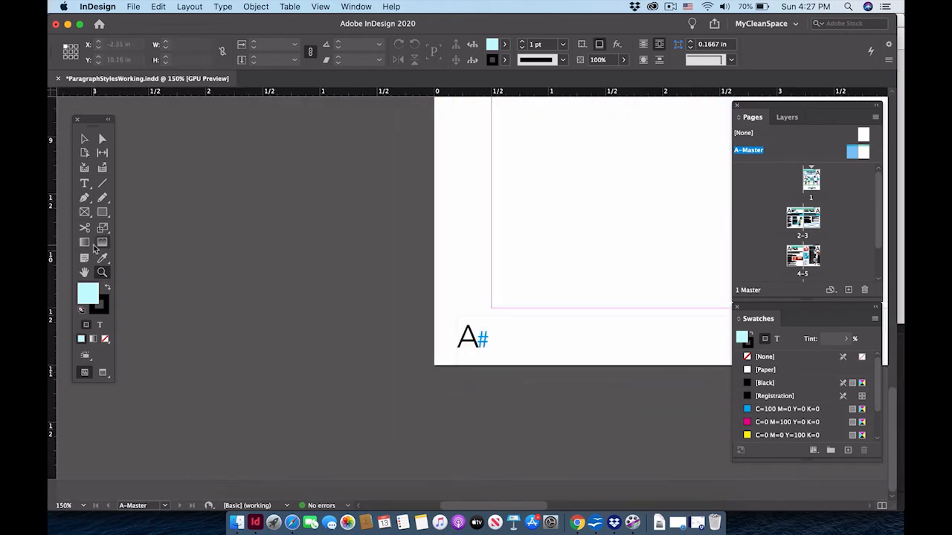
left_click(103, 213)
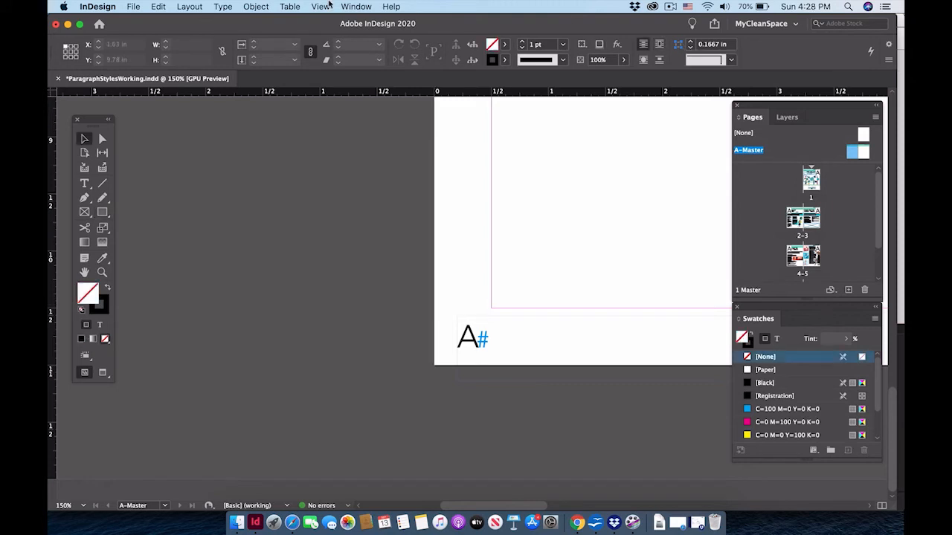
Show the Object Styles panel
left_click(351, 6)
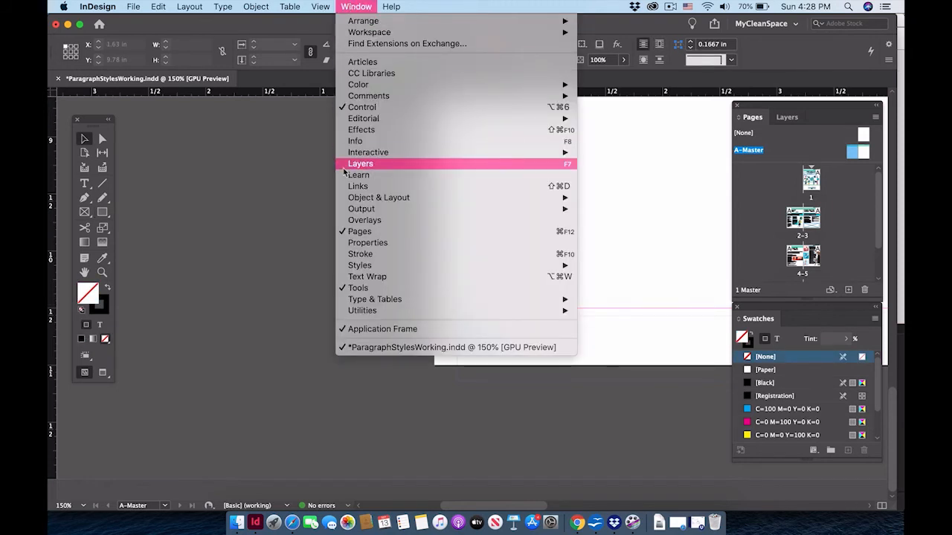
mouse_move(360, 266)
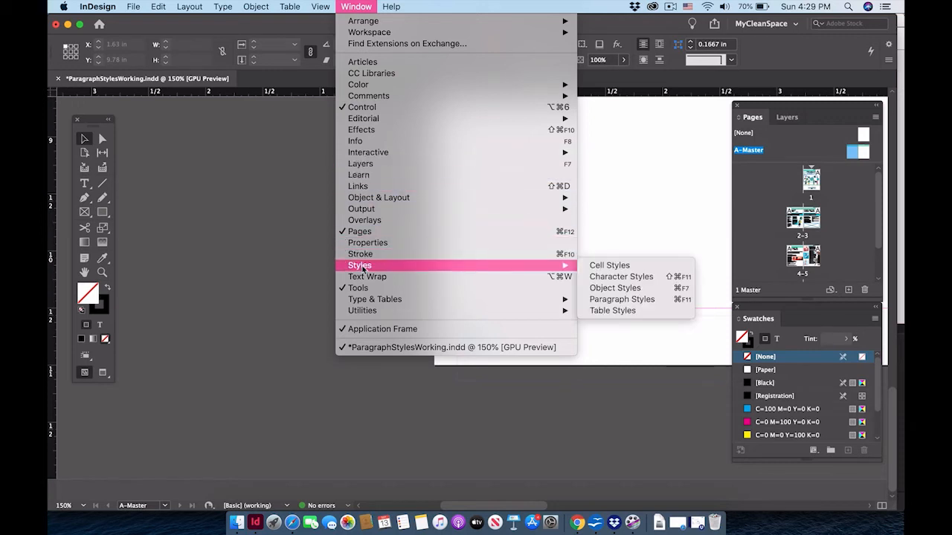
left_click(611, 291)
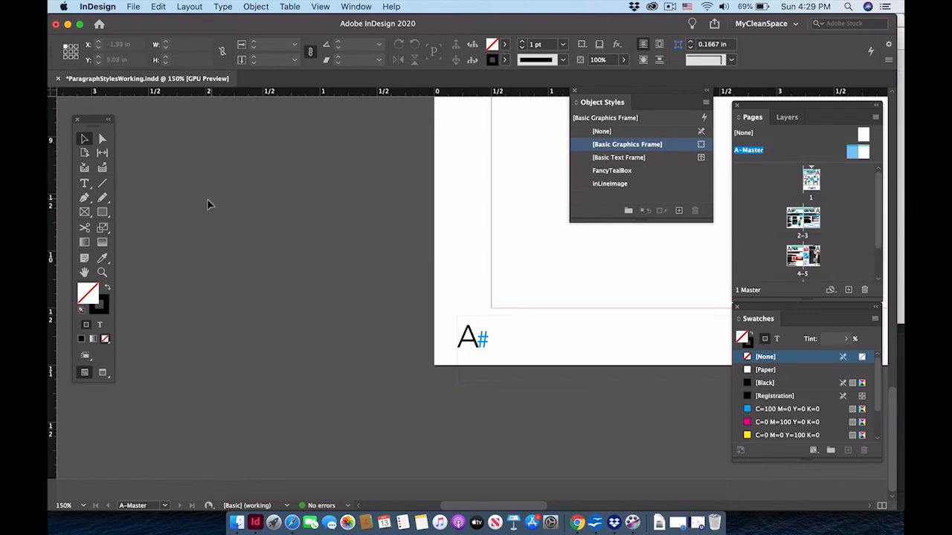
Draw a black-filled rectangle without stroke, about 0.2 × 0.41 in, in the left master page's lower outer corner beside the page number
left_click(103, 212)
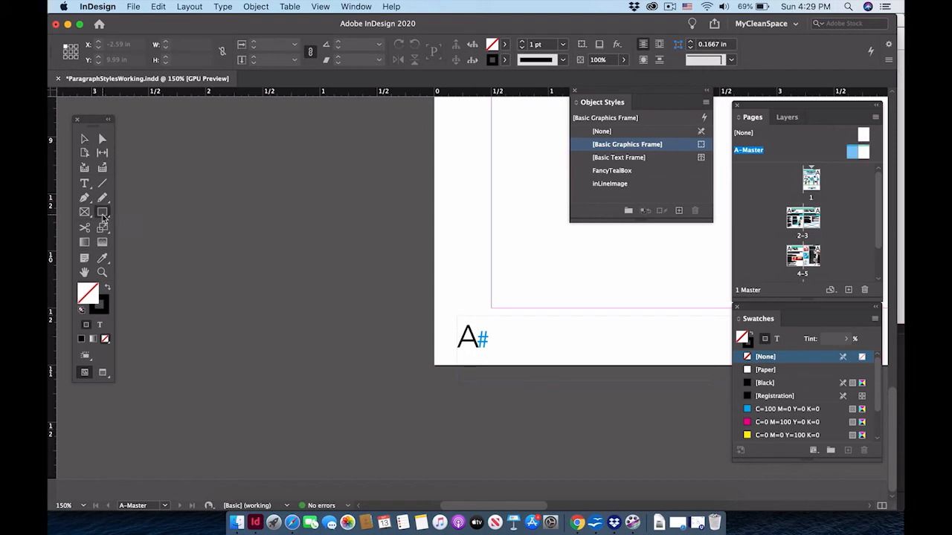
left_click(109, 289)
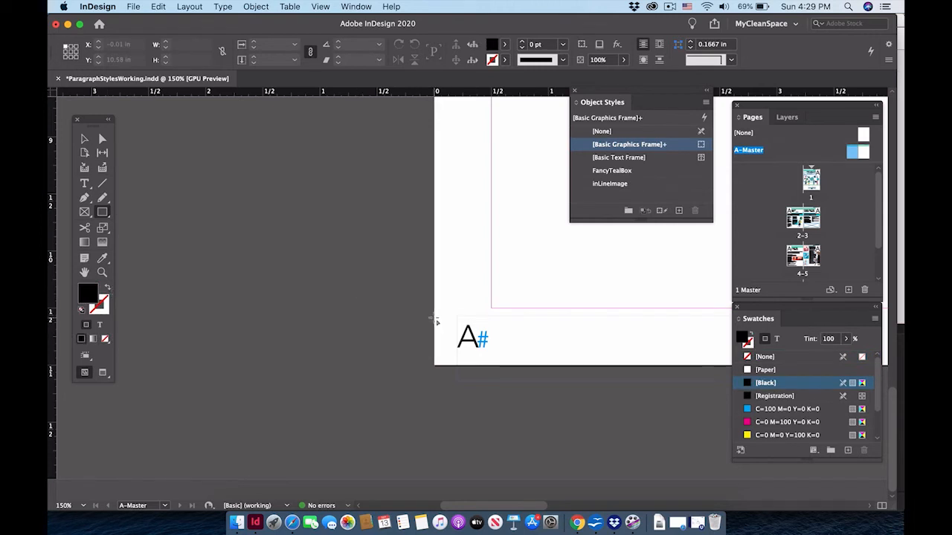
left_click_drag(436, 321, 460, 368)
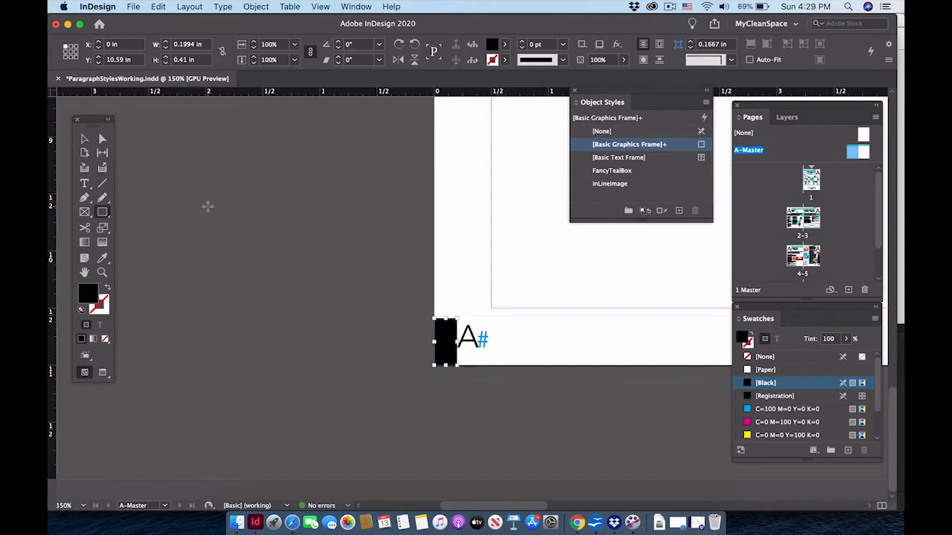
left_click(85, 139)
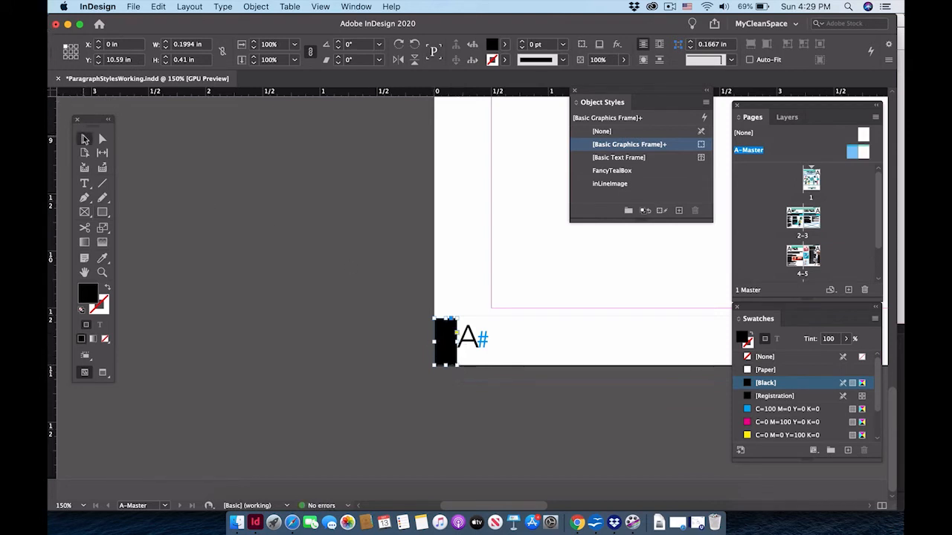
left_click(275, 341)
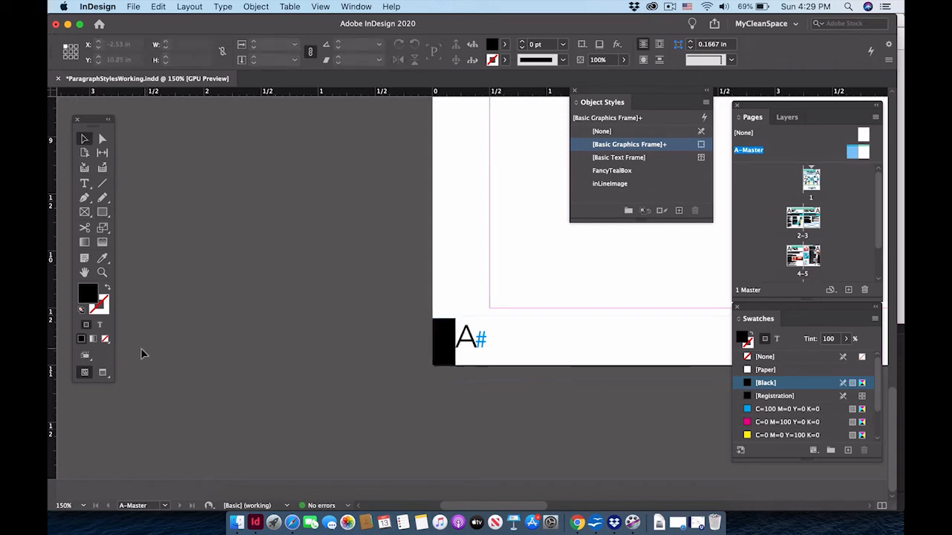
Move the black rectangle horizontally across the spread to the right master page's lower outer corner, at X 16.75 in
double_click(85, 273)
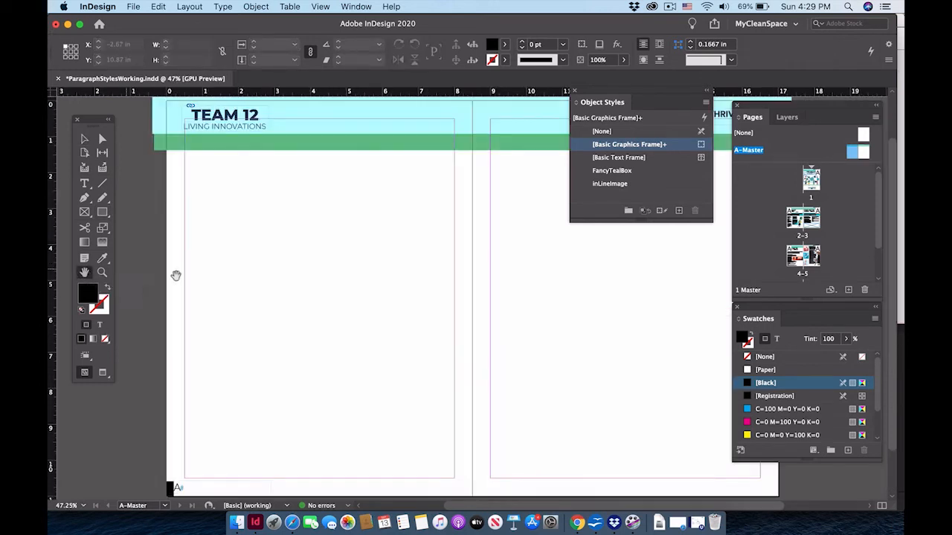
key("v")
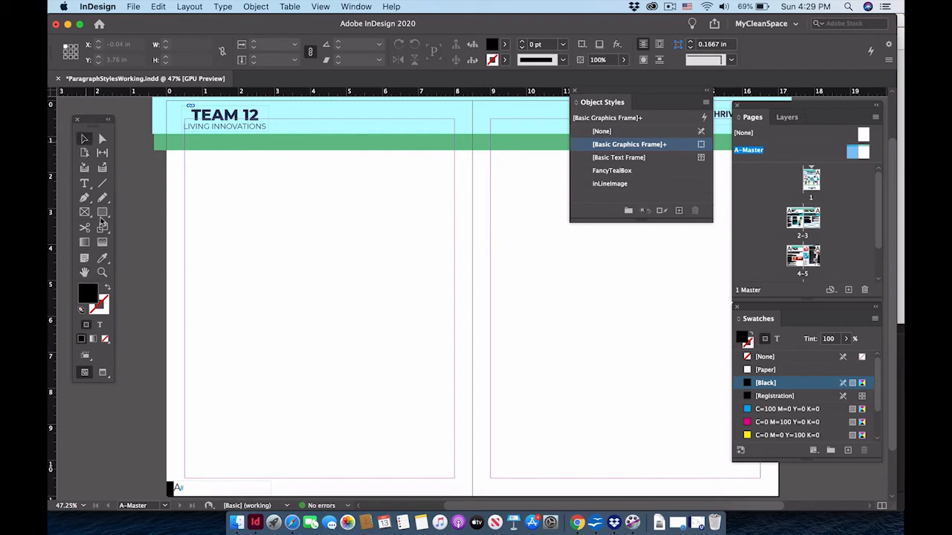
left_click(170, 488)
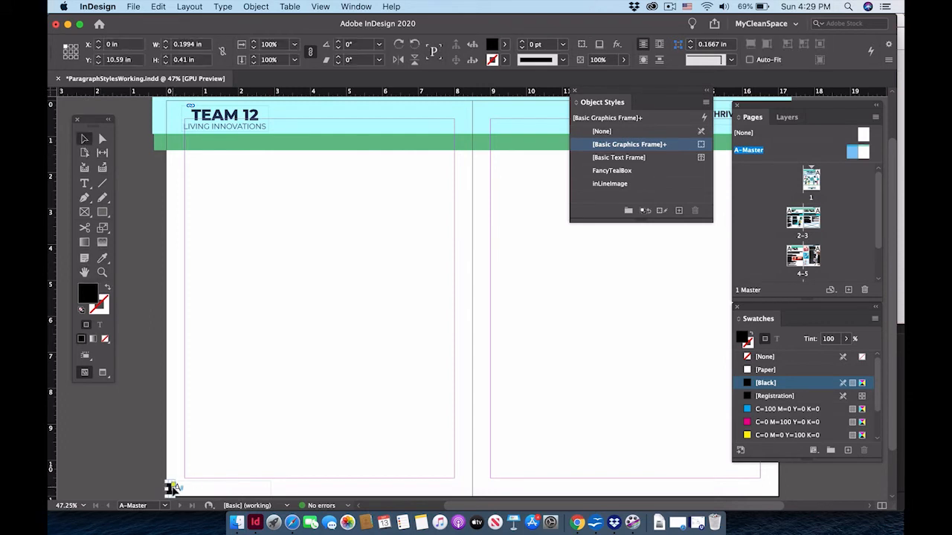
key("shift+Right")
key("shift+Right")
key("shift+Right")
key("shift+Right")
key("shift+Right")
key("shift+Right")
key("shift+Right")
key("shift+Right")
key("shift+Right")
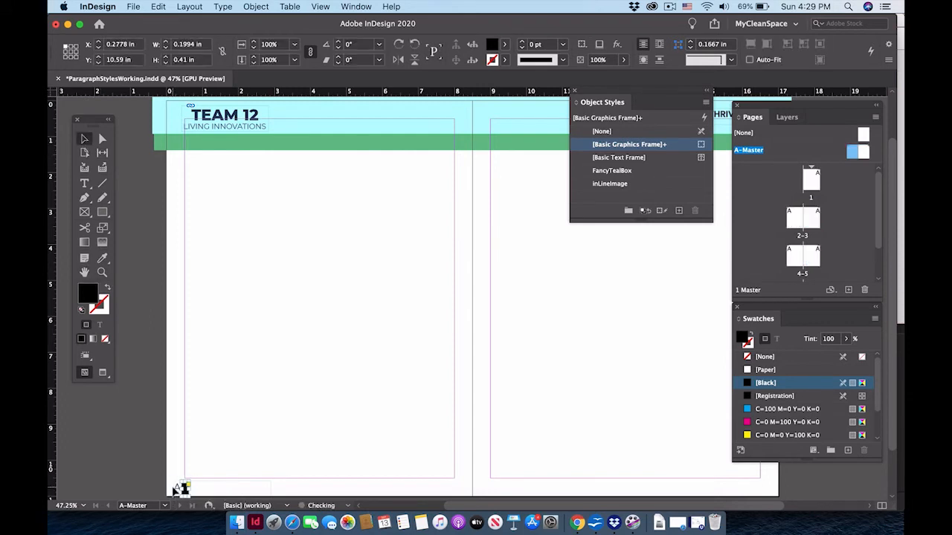
key("shift+Right")
key("shift+Right")
key("shift+Right")
key("shift+Right")
key("shift+Right")
key("shift+Right")
key("shift+Right")
key("shift+Right")
key("shift+Right")
key("shift+Right")
key("shift+Right")
key("shift+Right")
key("shift+Right")
key("shift+Right")
key("shift+Right")
key("shift+Right")
key("shift+Right")
key("shift+Right")
key("shift+Right")
key("shift+Right")
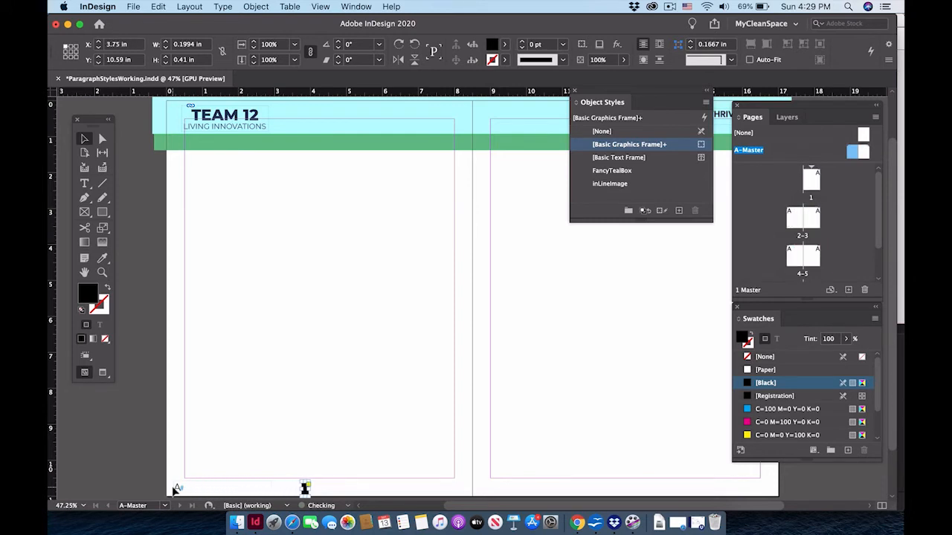
key("shift+Right")
key("shift+Right")
key("shift+Right")
key("shift+Right")
key("shift+Right")
key("shift+Right")
key("shift+Right")
key("shift+Right")
key("shift+Right")
key("shift+Right")
key("shift+Right")
key("shift+Right")
key("shift+Right")
key("shift+Right")
key("shift+Right")
key("shift+Right")
key("shift+Right")
key("shift+Right")
key("shift+Right")
key("shift+Right")
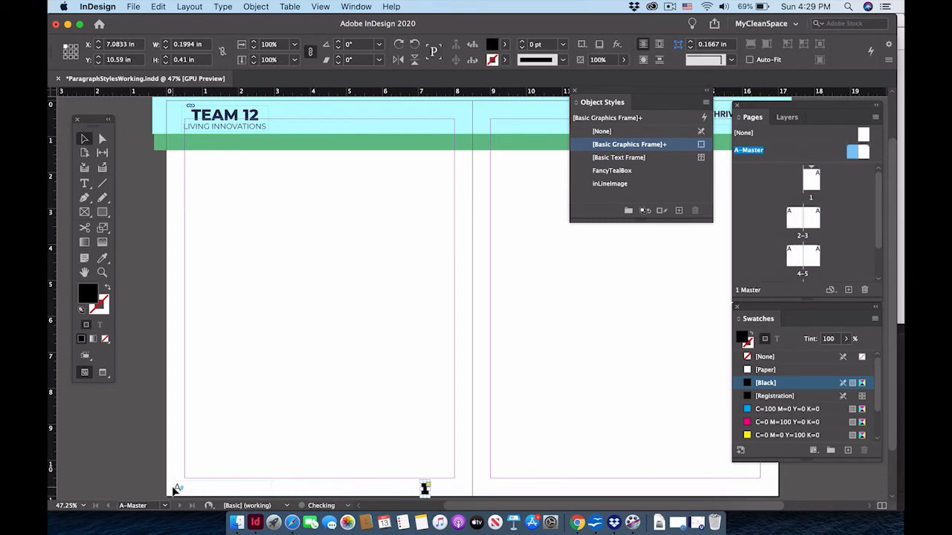
key("shift+Right")
key("shift+Right")
key("shift+Right")
key("shift+Right")
key("shift+Right")
key("shift+Right")
key("shift+Right")
key("shift+Right")
key("shift+Right")
key("shift+Right")
key("shift+Right")
key("shift+Right")
key("shift+Right")
key("shift+Right")
key("shift+Right")
key("shift+Right")
key("shift+Right")
key("shift+Right")
key("shift+Right")
key("shift+Right")
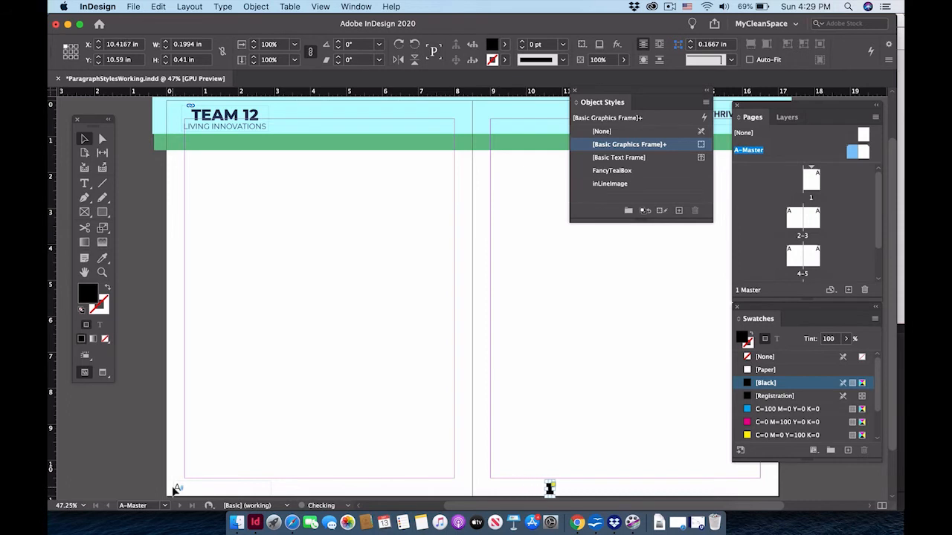
key("shift+Right")
key("shift+Right")
key("shift+Right")
key("shift+Right")
key("shift+Right")
key("shift+Right")
key("shift+Right")
key("shift+Right")
key("shift+Right")
key("shift+Right")
key("shift+Right")
key("shift+Right")
key("shift+Right")
key("shift+Right")
key("shift+Right")
key("shift+Right")
key("shift+Right")
key("shift+Right")
key("shift+Right")
key("shift+Right")
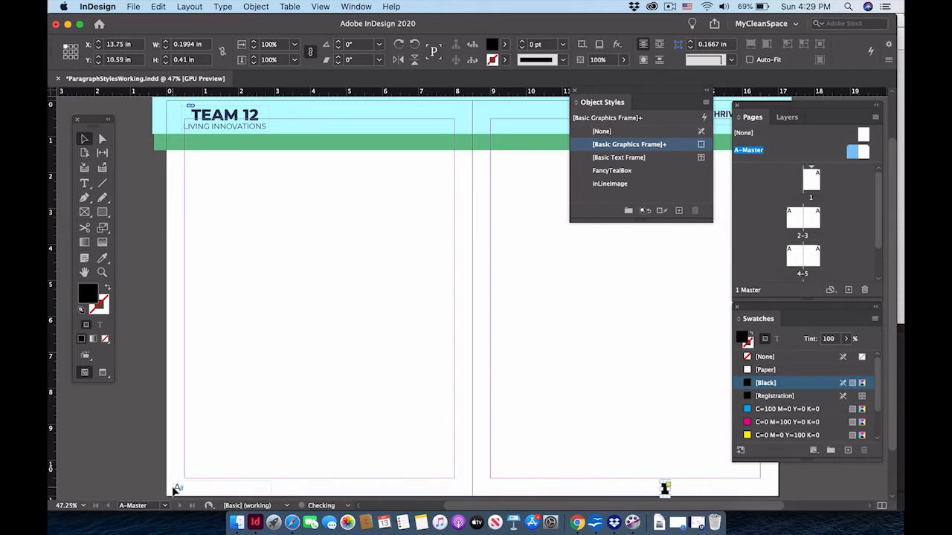
key("shift+Right")
key("shift+Right")
key("shift+Right")
key("shift+Right")
key("shift+Right")
key("shift+Right")
key("shift+Right")
key("shift+Right")
key("shift+Right")
key("shift+Right")
key("shift+Right")
key("shift+Right")
key("shift+Right")
key("shift+Right")
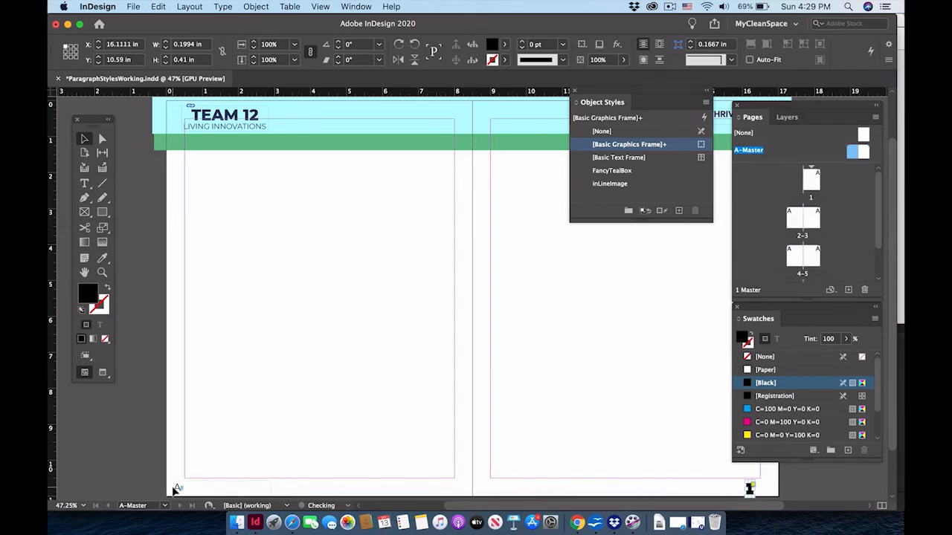
key("shift+Right")
key("shift+Right")
key("shift+Right")
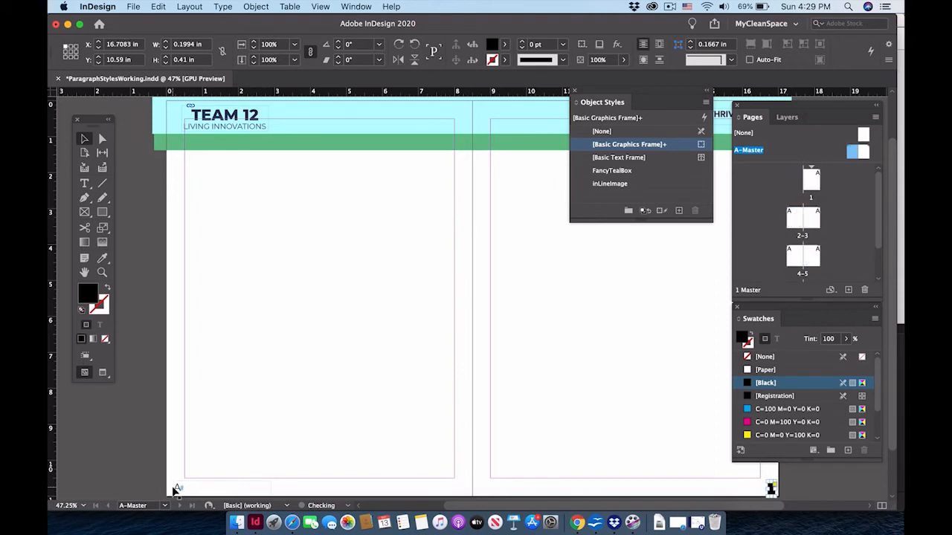
key("Right")
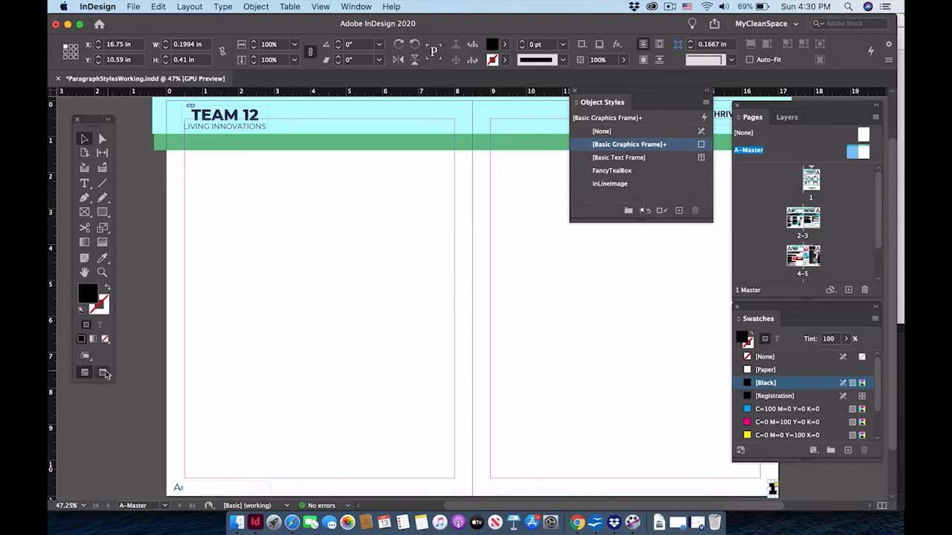
Nudge the black rectangle flush with the right master page's outer edge and deselect it
left_click(102, 272)
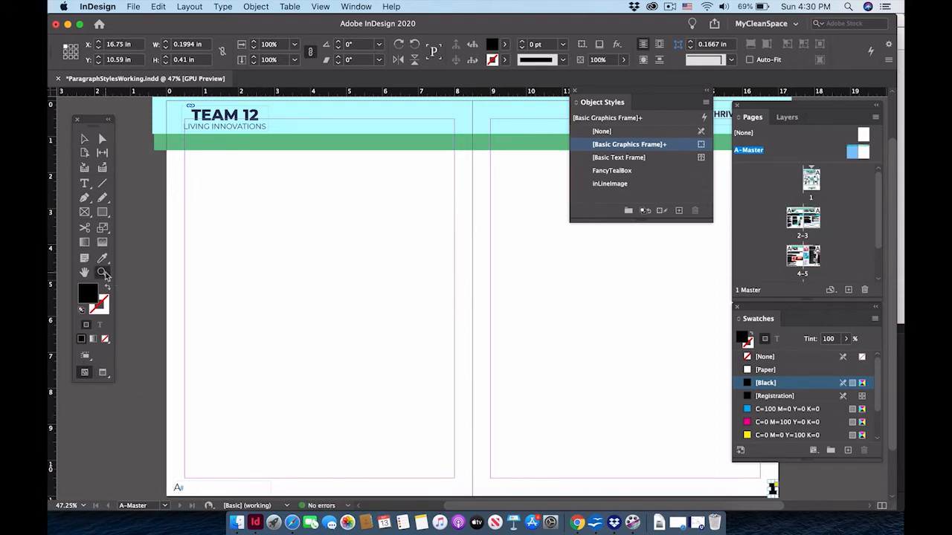
left_click(778, 491)
left_click(574, 424)
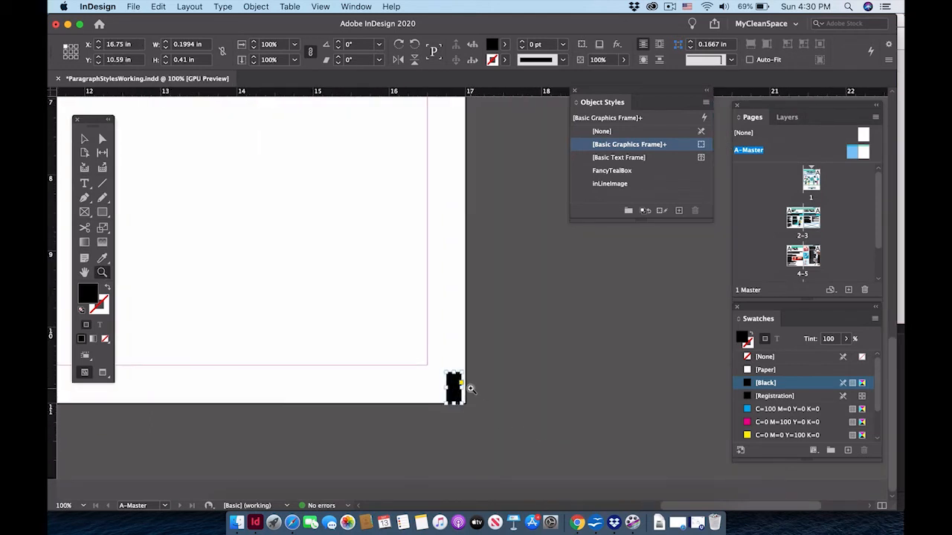
key("v")
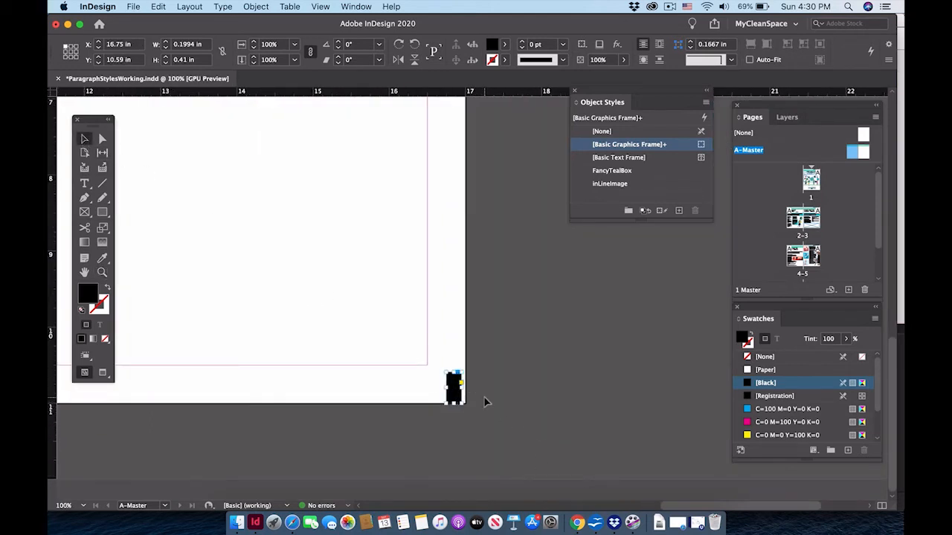
left_click(461, 399)
left_click(458, 397)
key("Right")
key("Right")
key("Right")
key("Right")
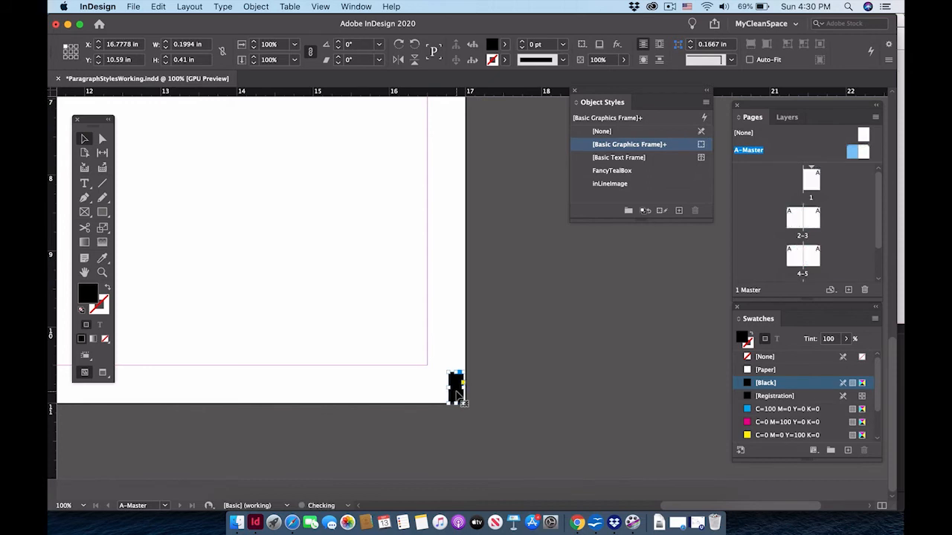
left_click(565, 370)
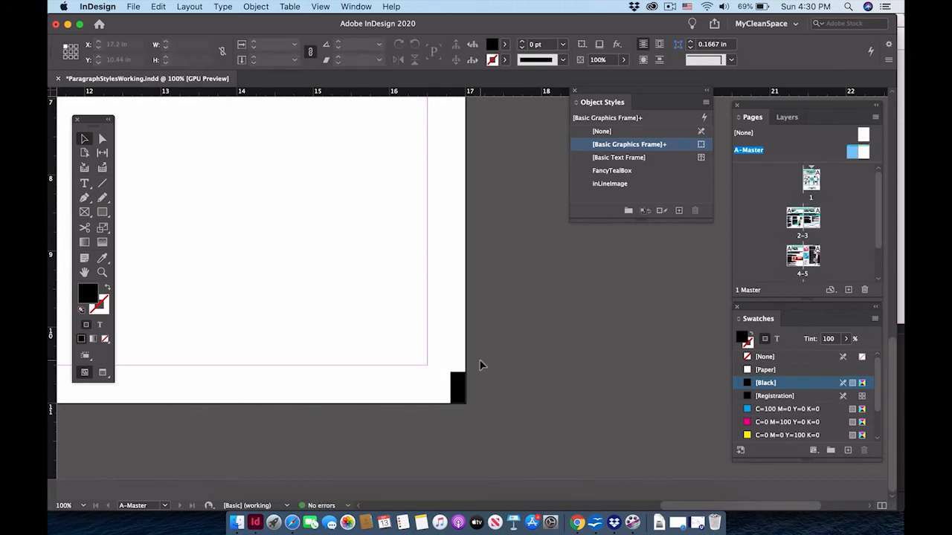
Copy the left master page's page-number text frame and paste the copy in place
key("super+0")
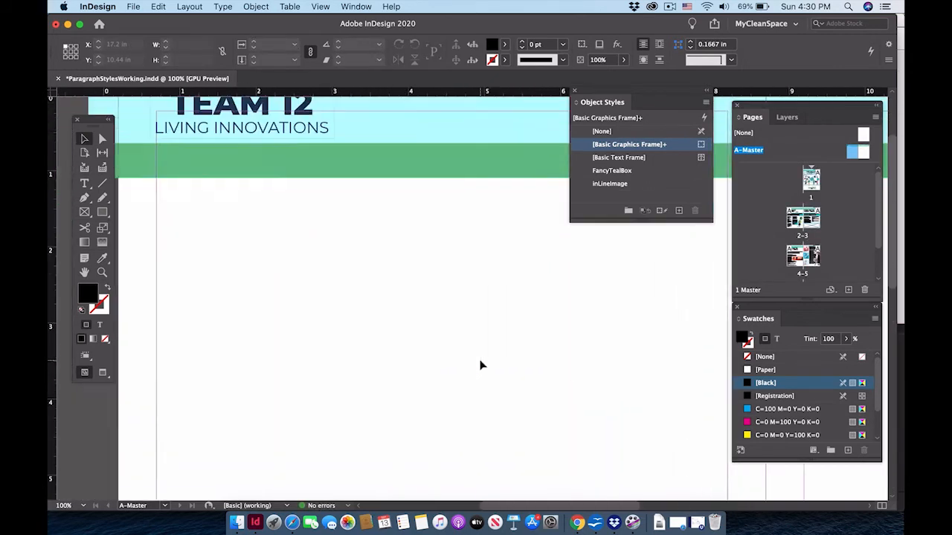
scroll(480, 365, "down", 5)
scroll(479, 364, "right", 5)
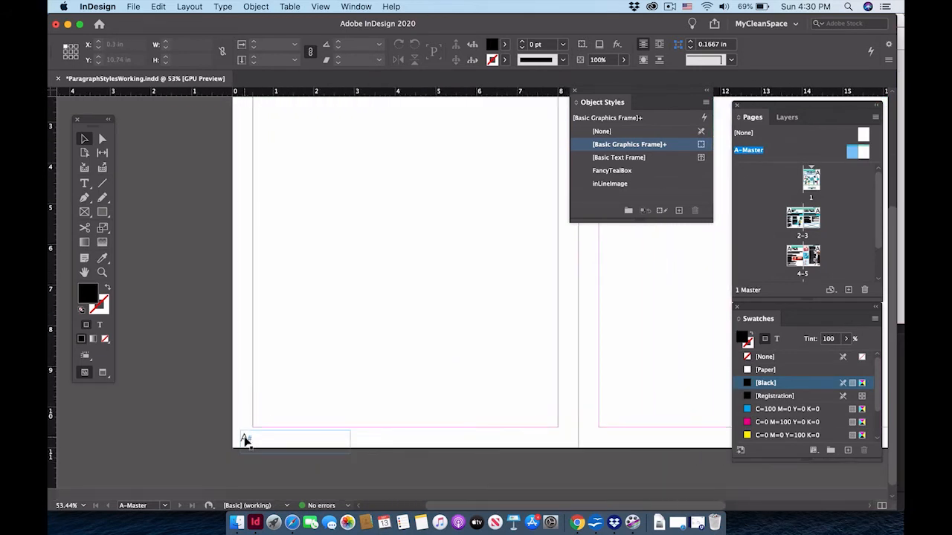
left_click(246, 440)
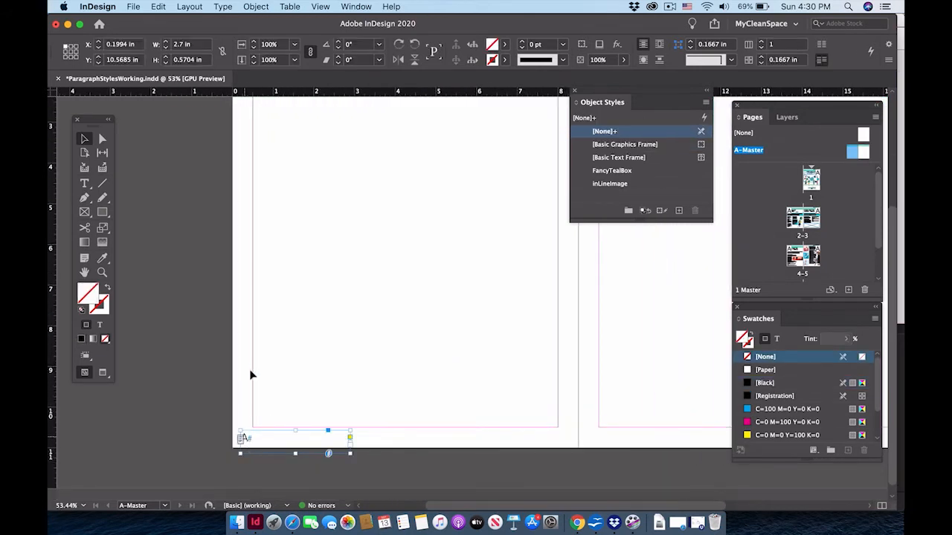
left_click(157, 6)
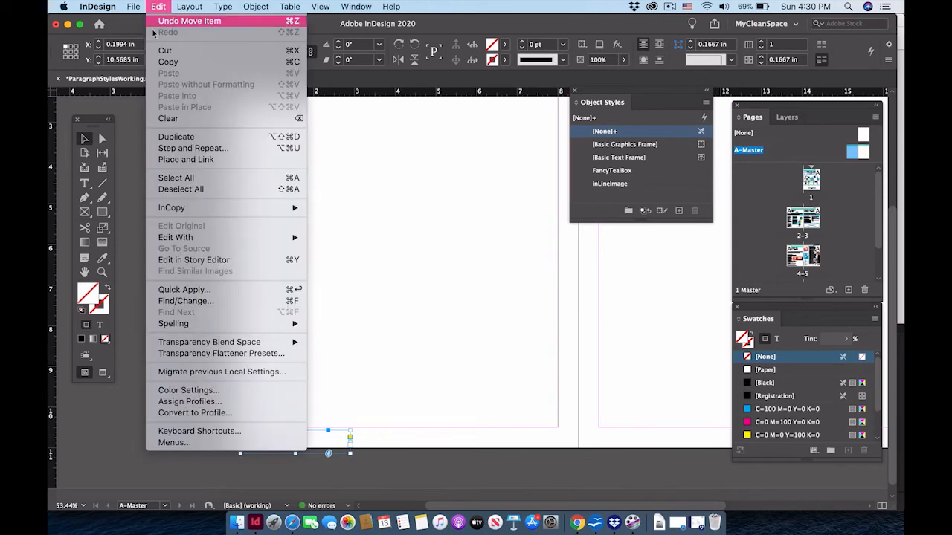
left_click(165, 61)
left_click(158, 6)
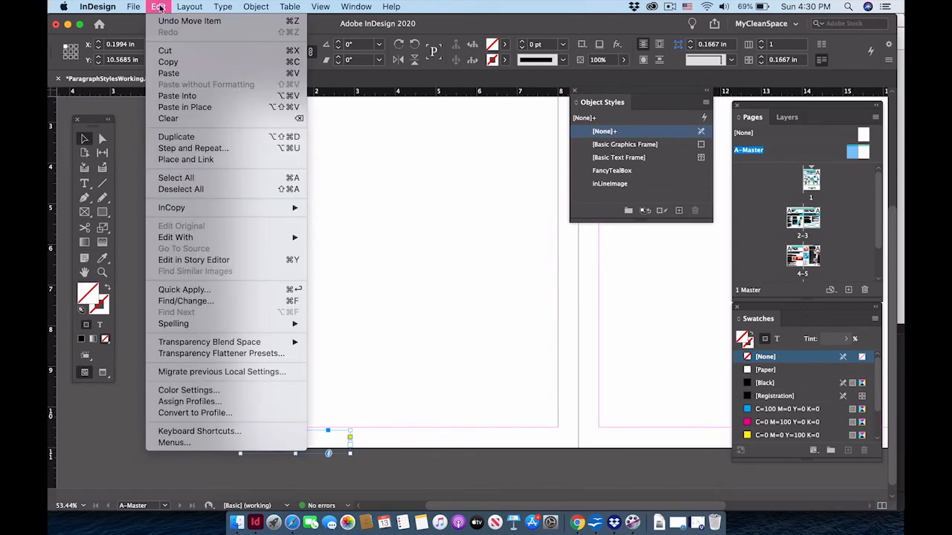
left_click(175, 107)
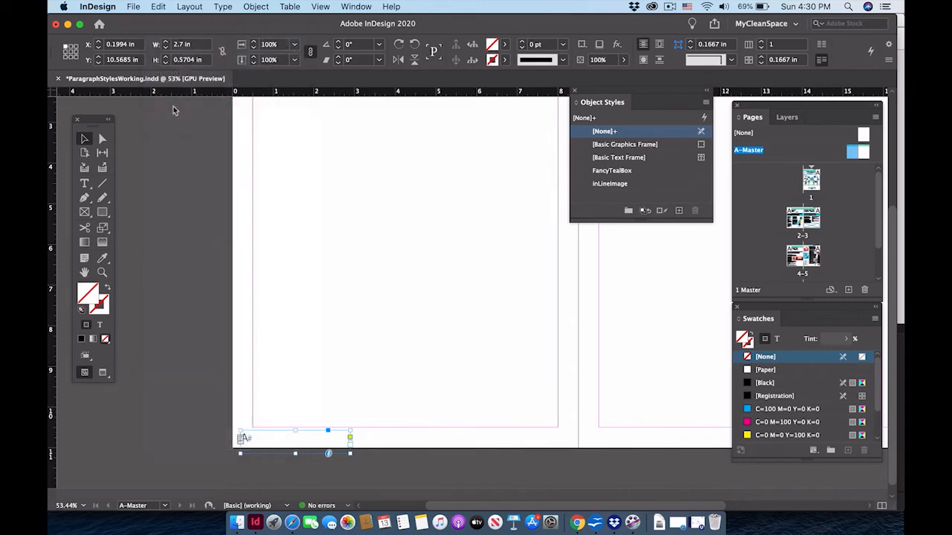
Move the pasted page-number frame across to the right master page, beside the black rectangle, at about X 14.11 in
left_click_drag(250, 441, 536, 441)
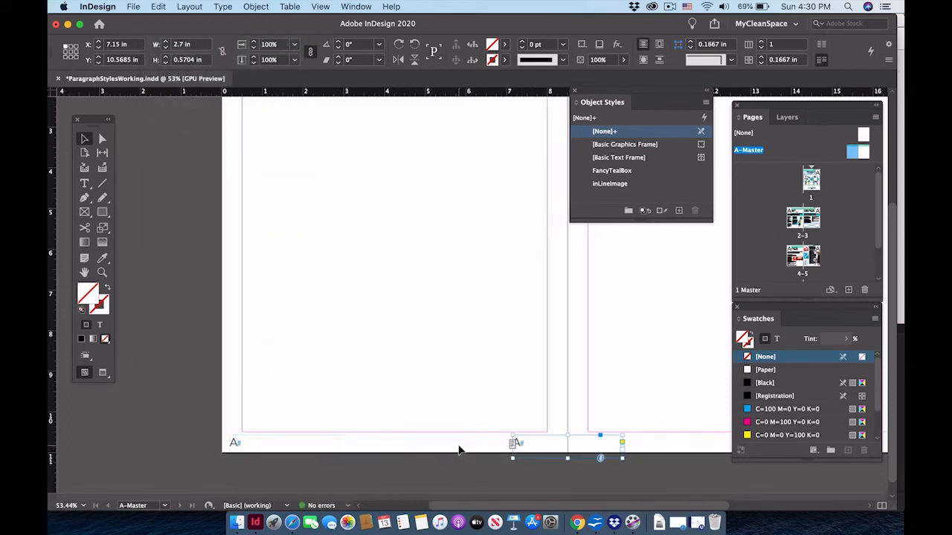
scroll(459, 450, "right", 5)
left_click_drag(300, 441, 562, 449)
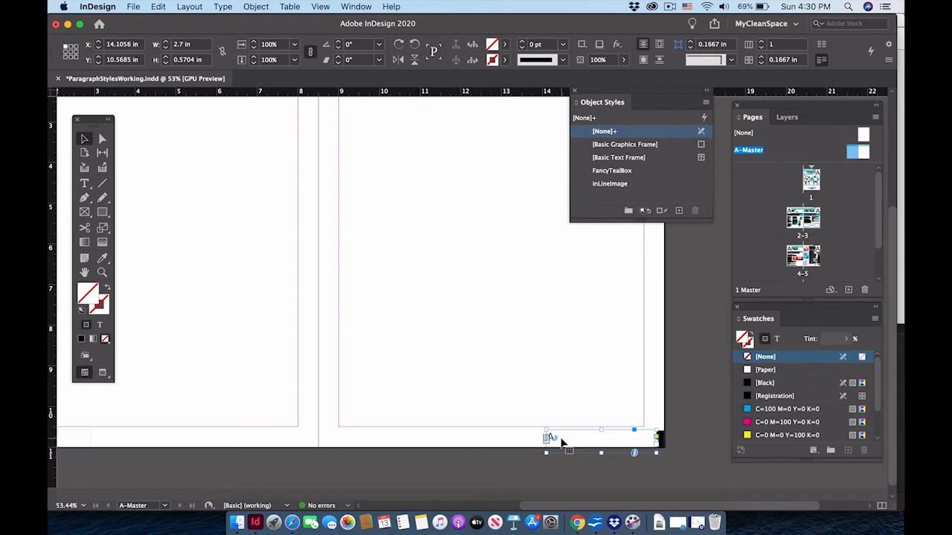
Right-align the page-number text in the right master page's frame
double_click(553, 440)
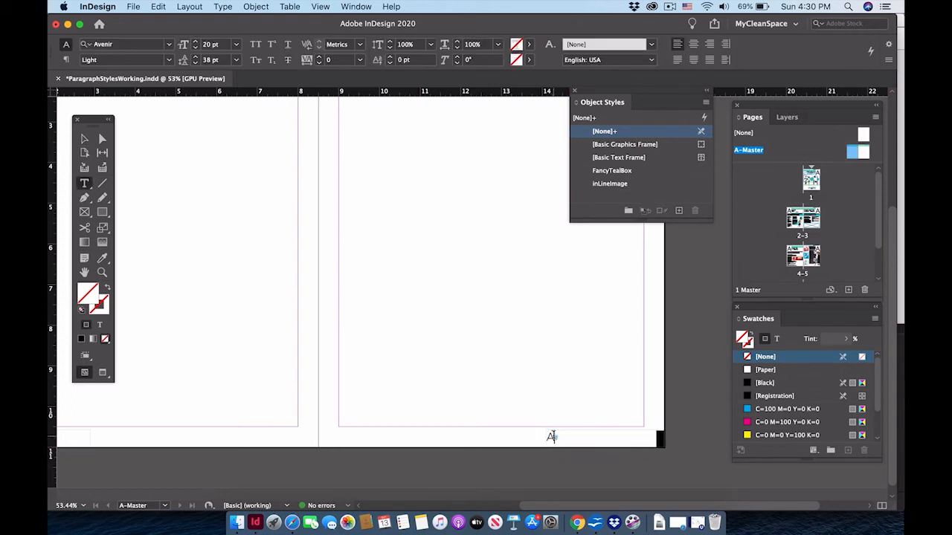
left_click(710, 45)
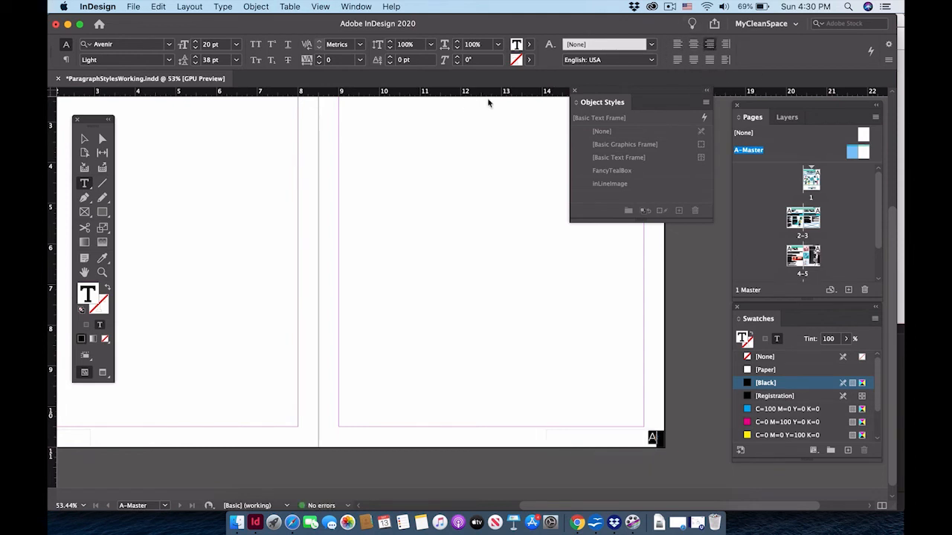
left_click(102, 273)
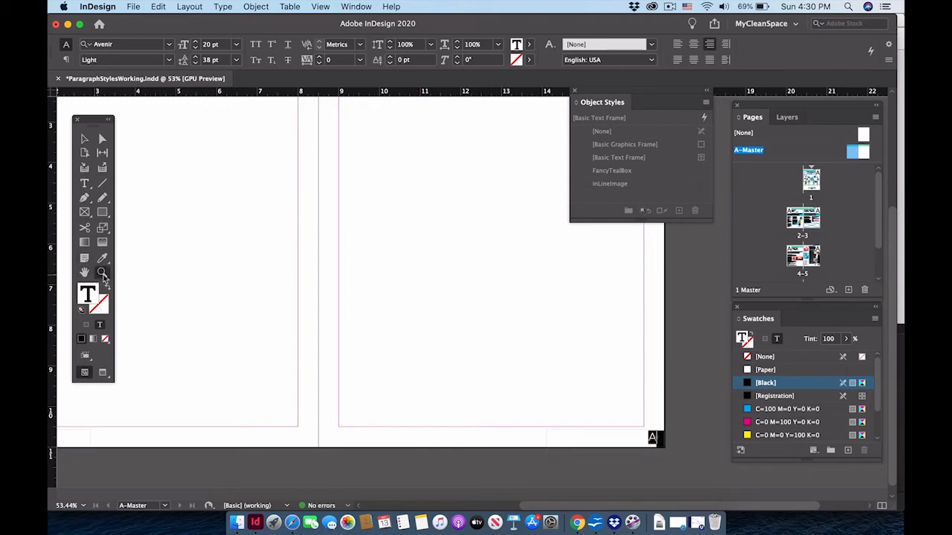
Delete the black rectangle beside the page number on the right master page
left_click(663, 445)
left_click(488, 403)
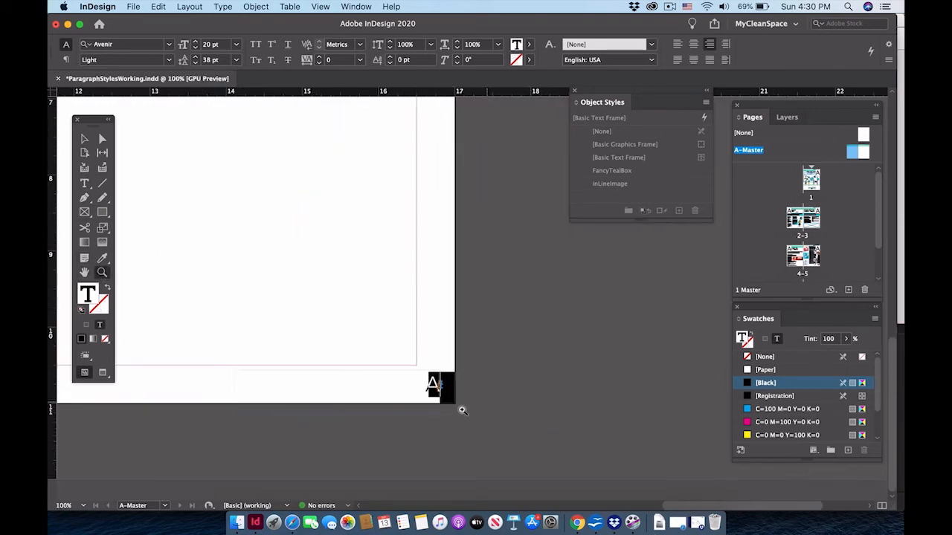
left_click(425, 411)
left_click(425, 411)
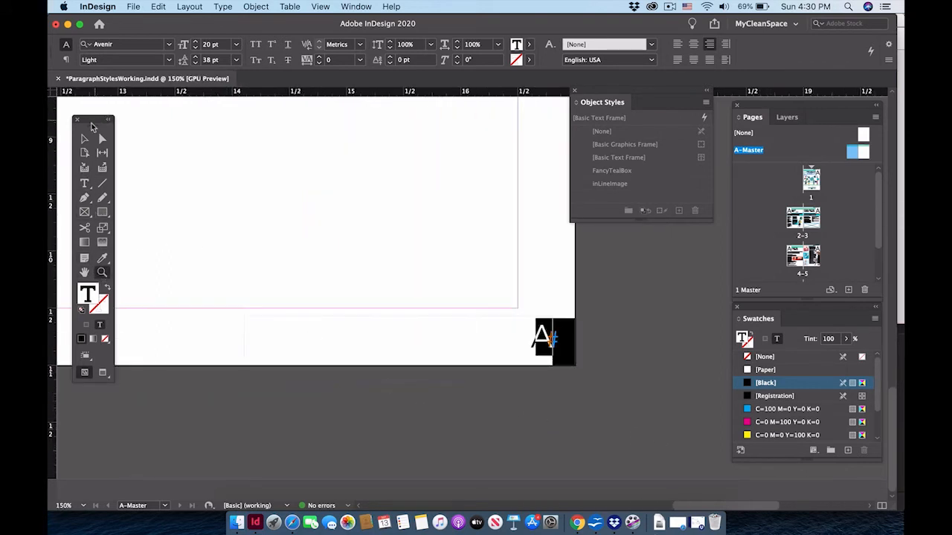
key("v")
left_click(617, 429)
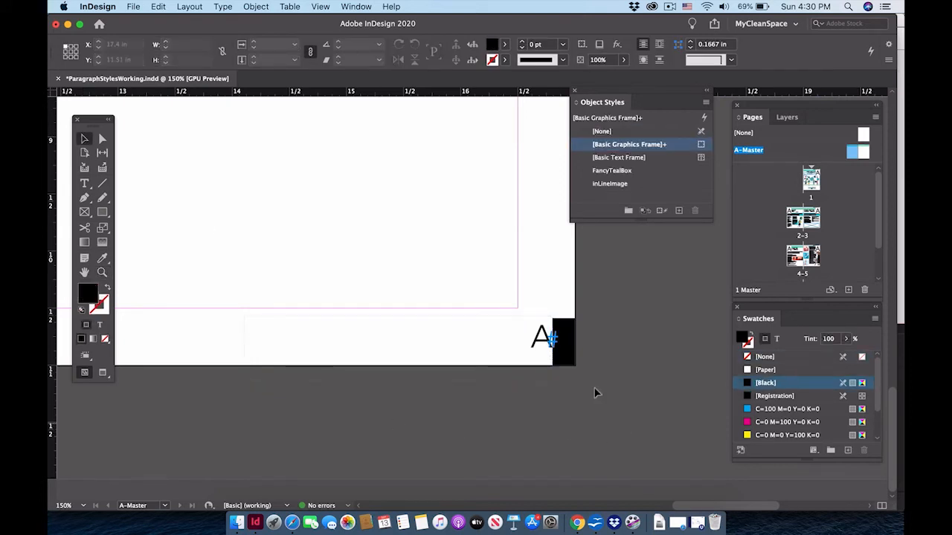
left_click(566, 331)
key("backslash")
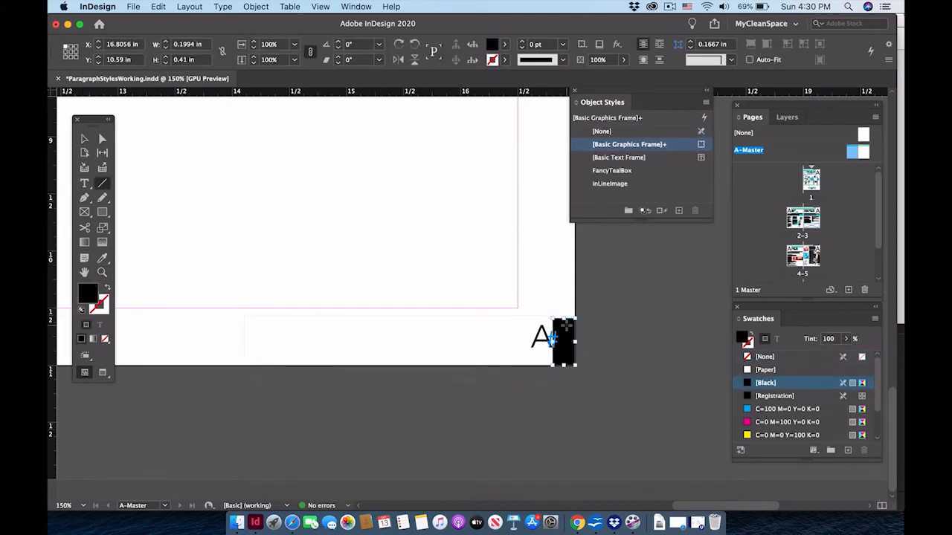
key("Delete")
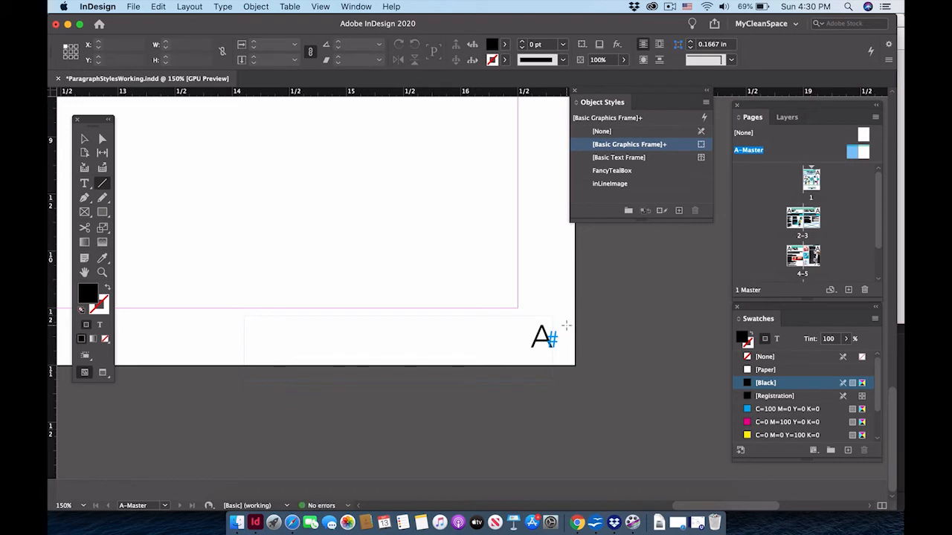
Open the 2-3 spread and check how the page numbers appear in its lower outer corners
left_click(85, 273)
double_click(85, 272)
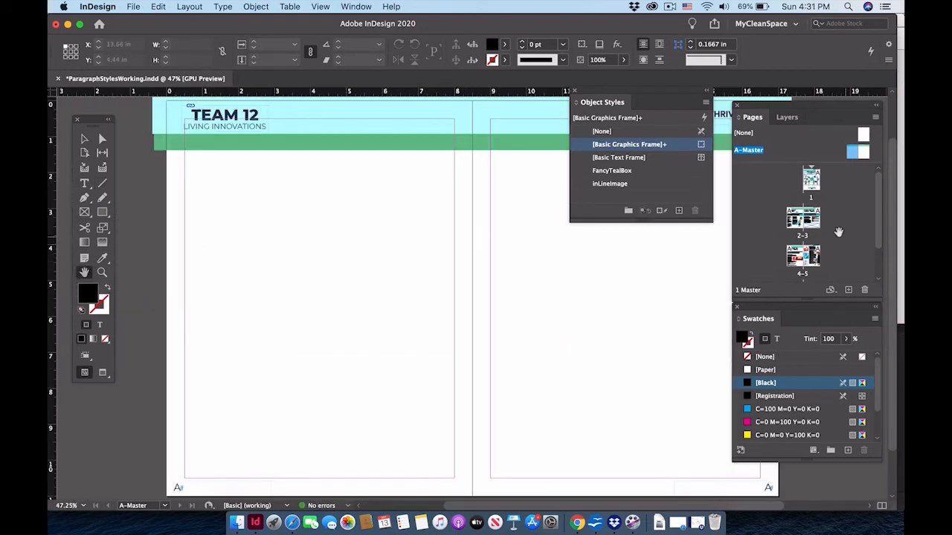
double_click(803, 219)
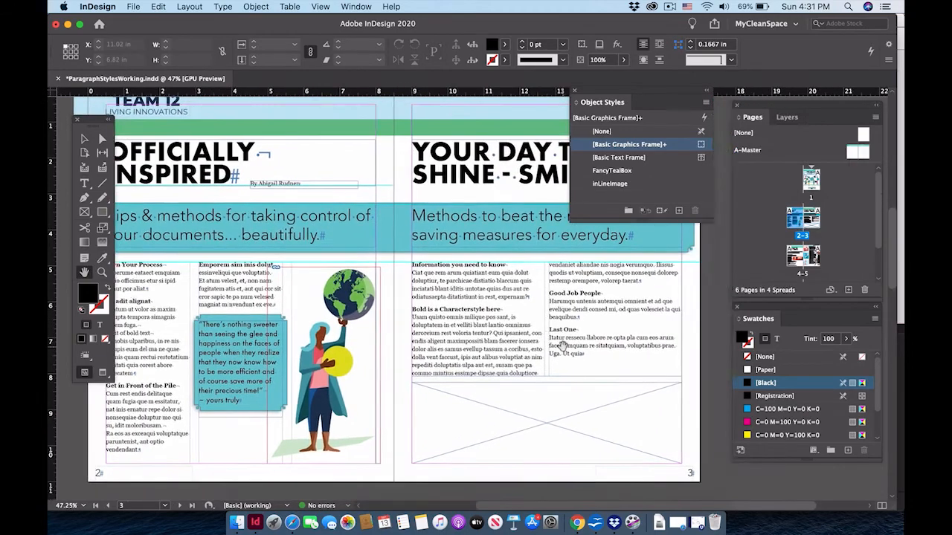
scroll(563, 346, "left", 2)
scroll(562, 347, "down", 1)
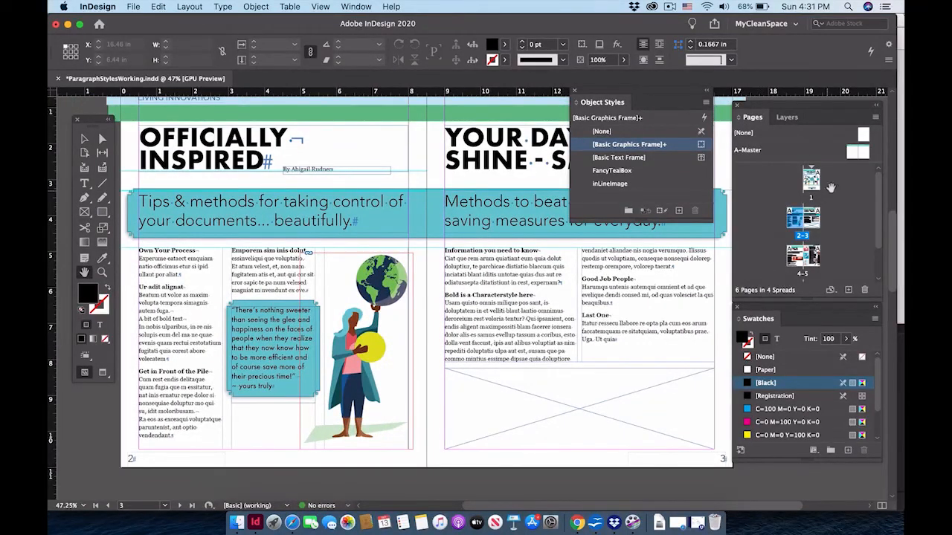
Return to the A-Master spread and compare the positions of the left and right page-number frames
double_click(857, 151)
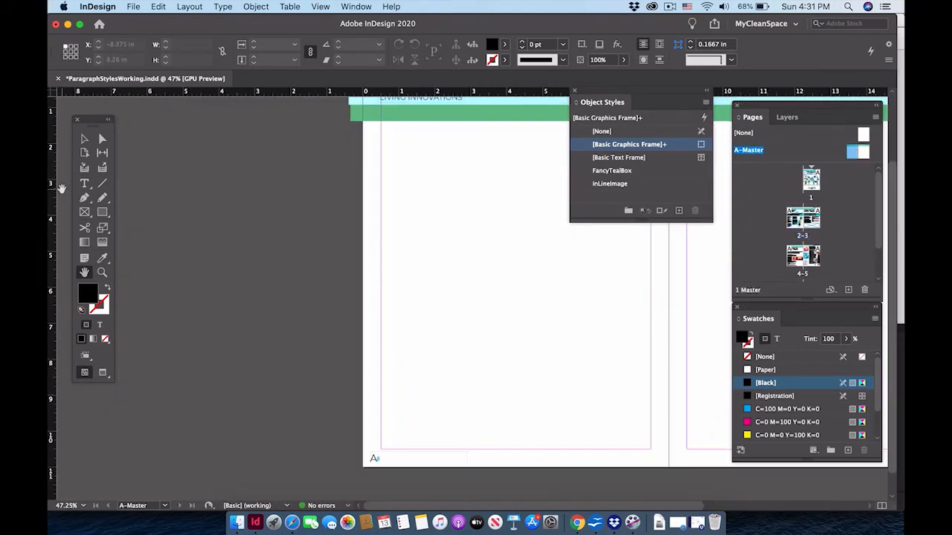
left_click(85, 140)
left_click(374, 458)
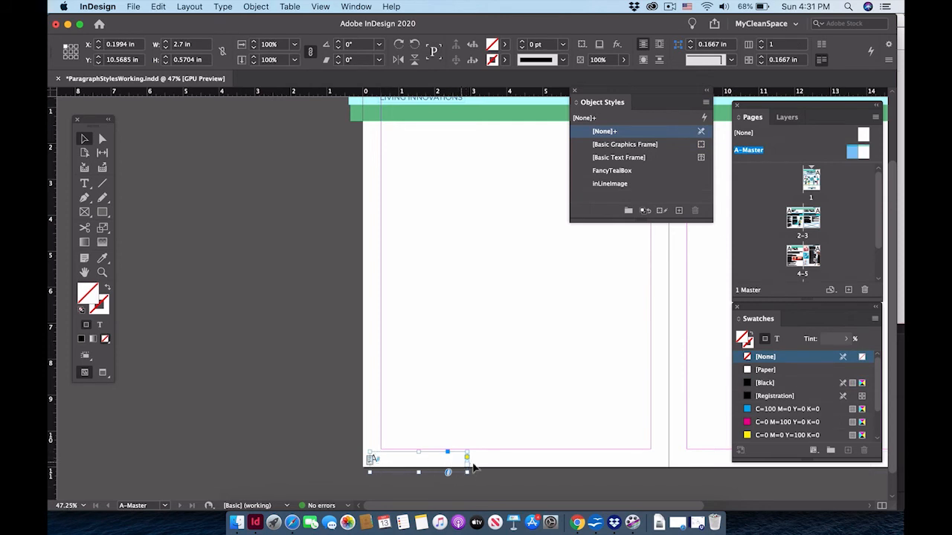
scroll(479, 469, "right", 10)
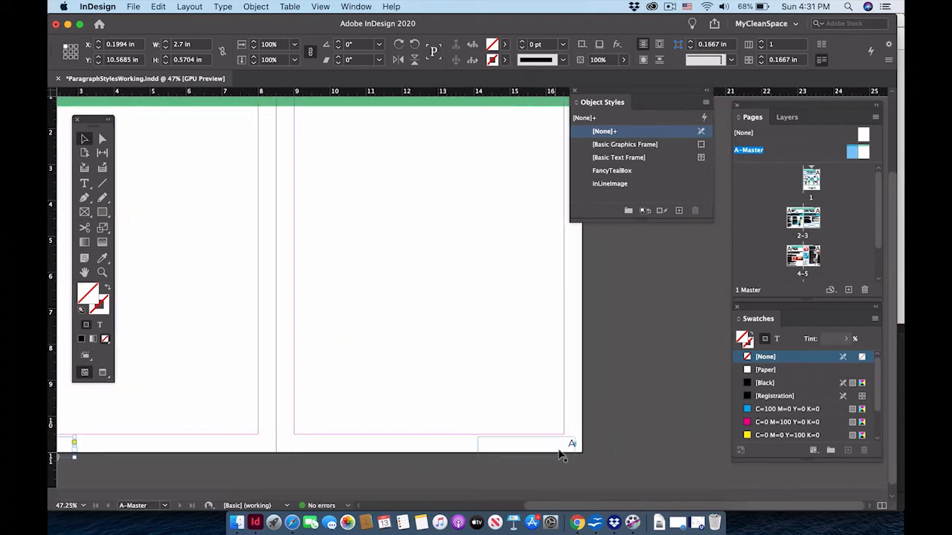
left_click(567, 446)
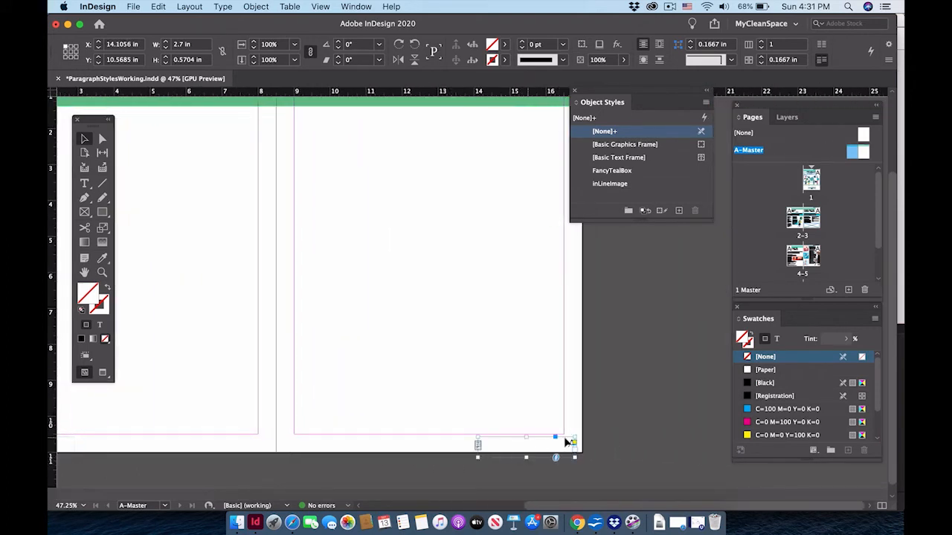
left_click(645, 437)
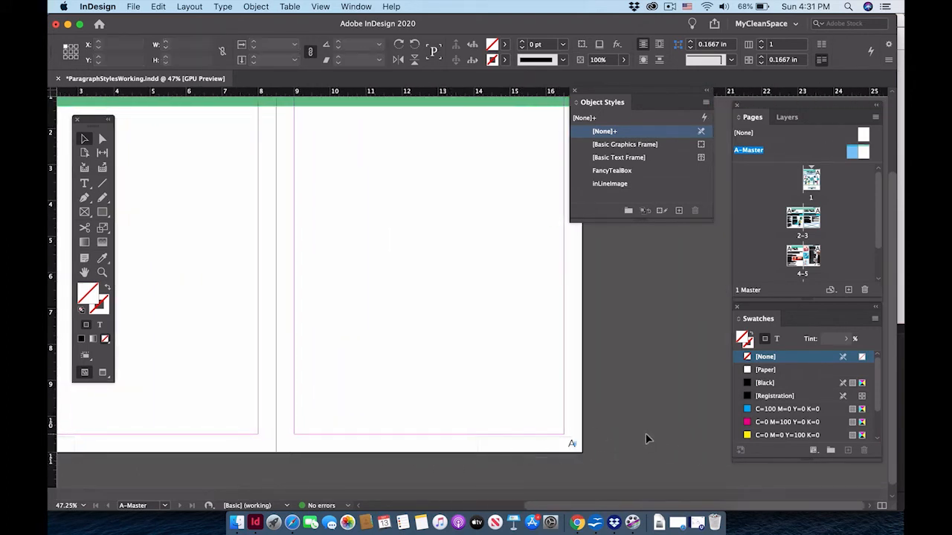
scroll(645, 439, "left", 1)
scroll(645, 439, "left", 5)
scroll(645, 438, "up", 1)
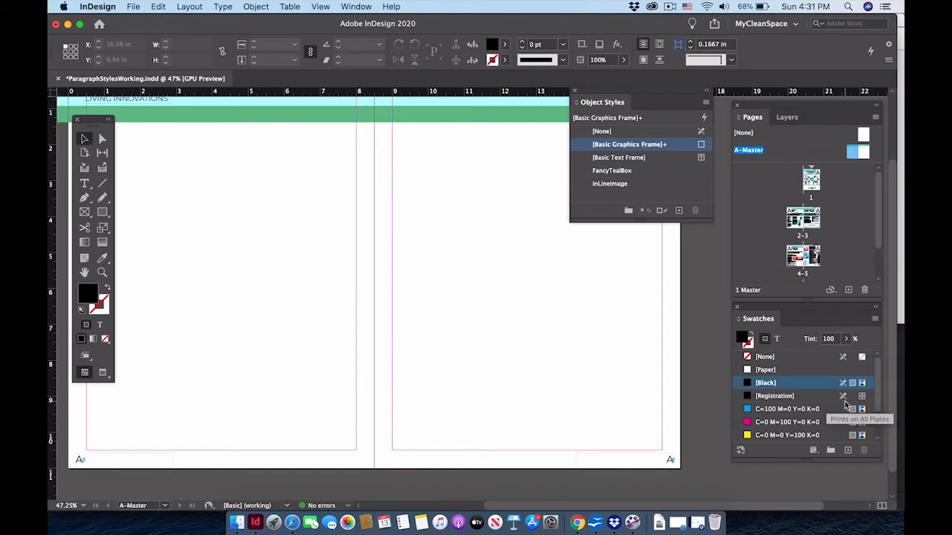
Save the document and close the Object Styles panel
key("super+s")
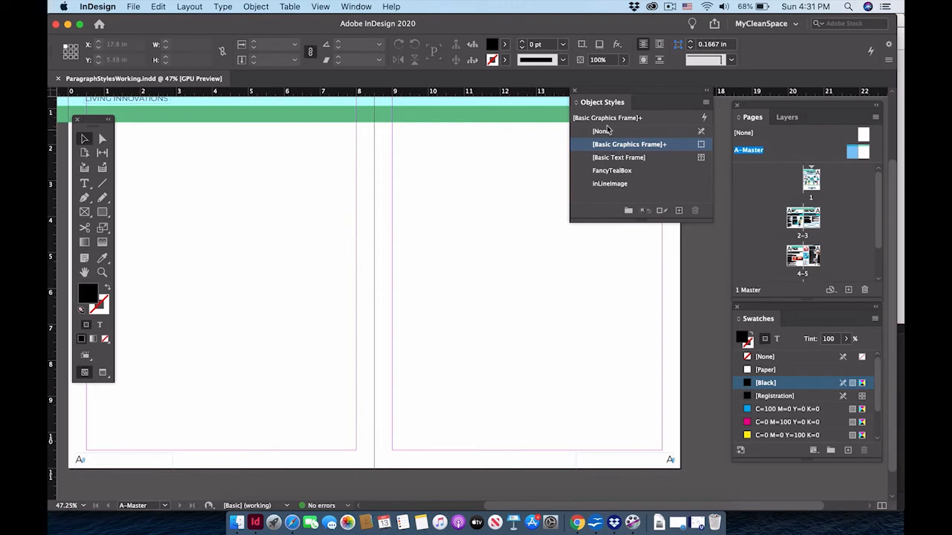
left_click(575, 95)
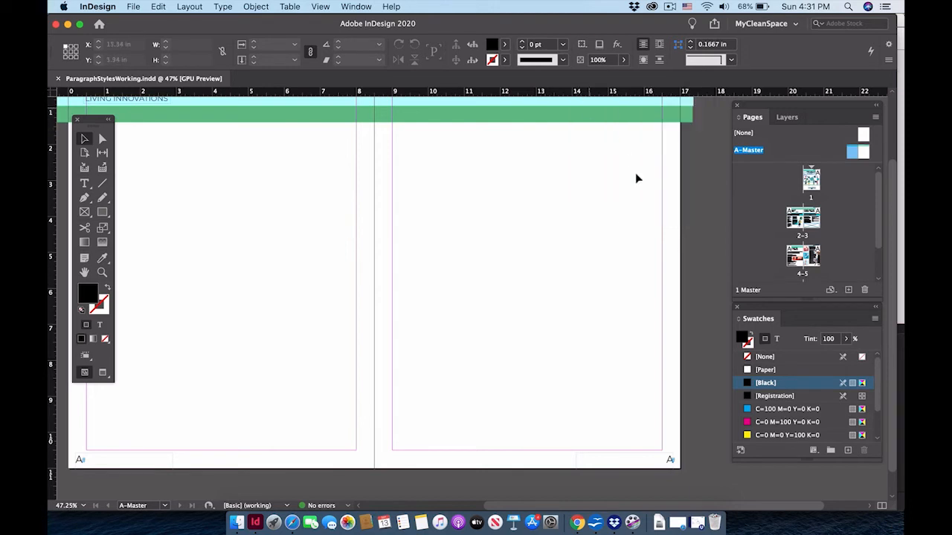
scroll(604, 261, "up", 2)
scroll(605, 261, "left", 2)
scroll(605, 258, "up", 1)
scroll(605, 258, "left", 1)
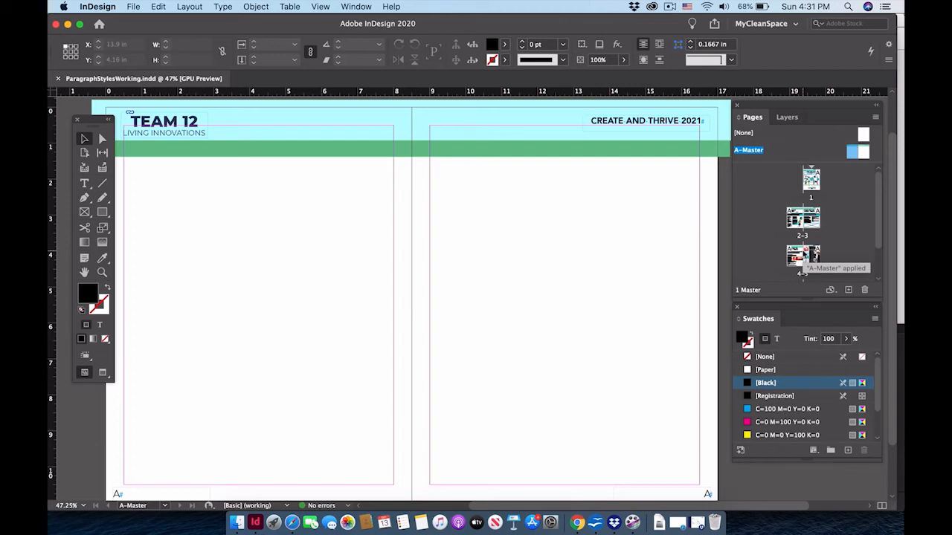
Create a new two-page Letter master with prefix B, named Master, based on [None]
left_click(792, 153)
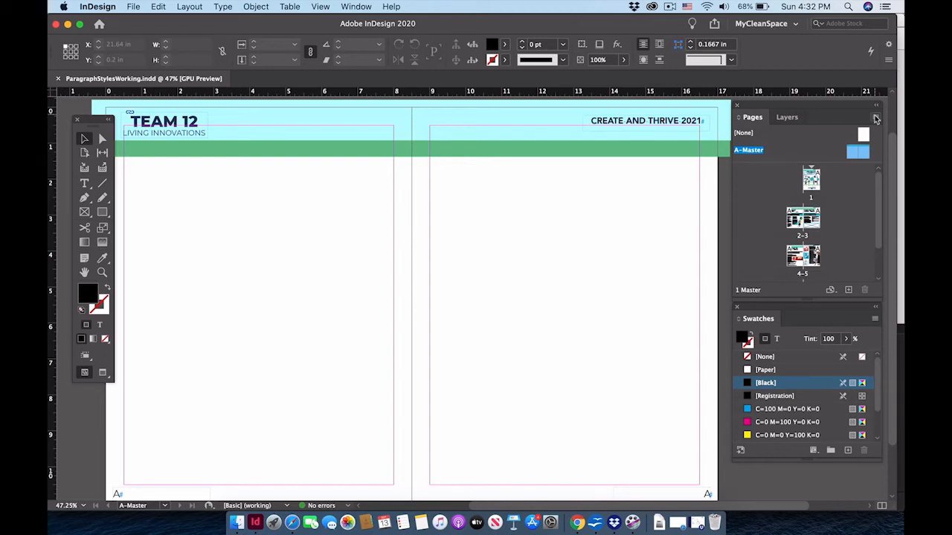
left_click(828, 137)
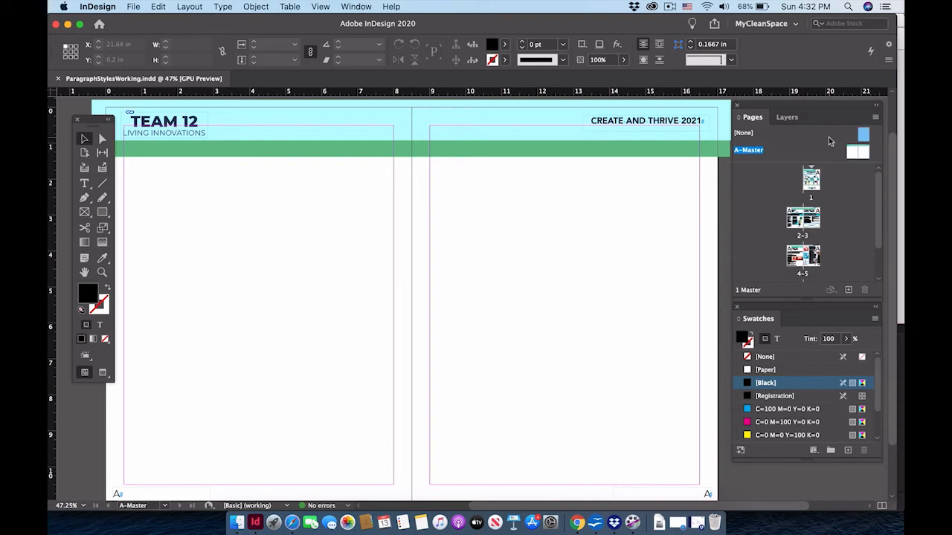
left_click(875, 120)
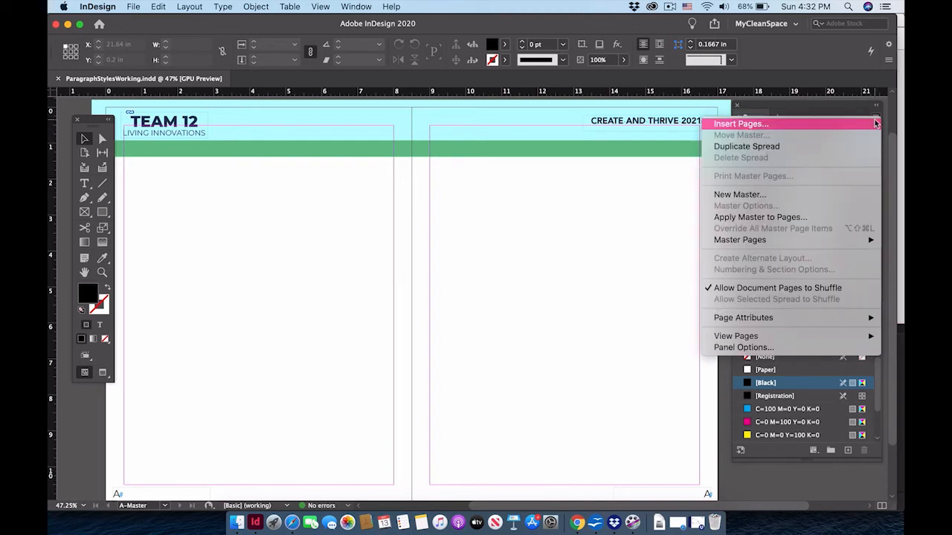
left_click(776, 194)
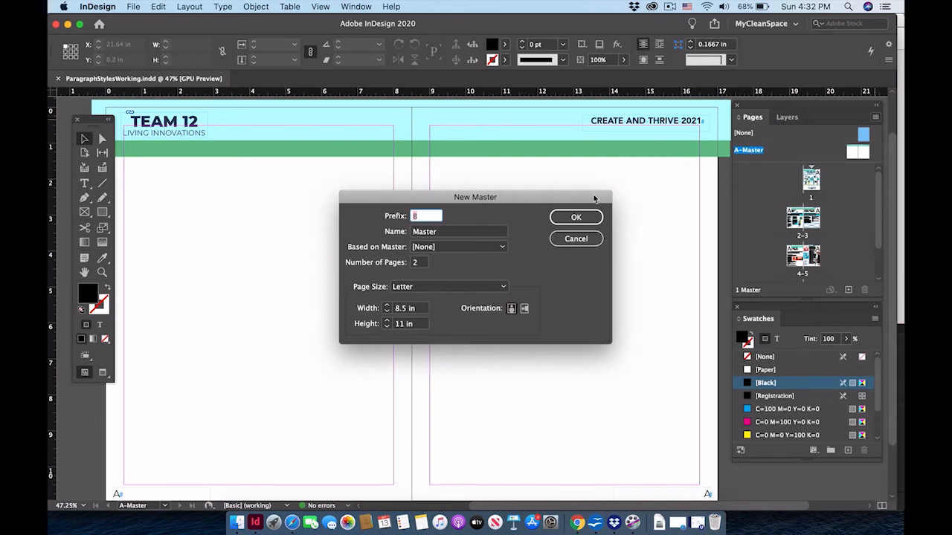
left_click(584, 223)
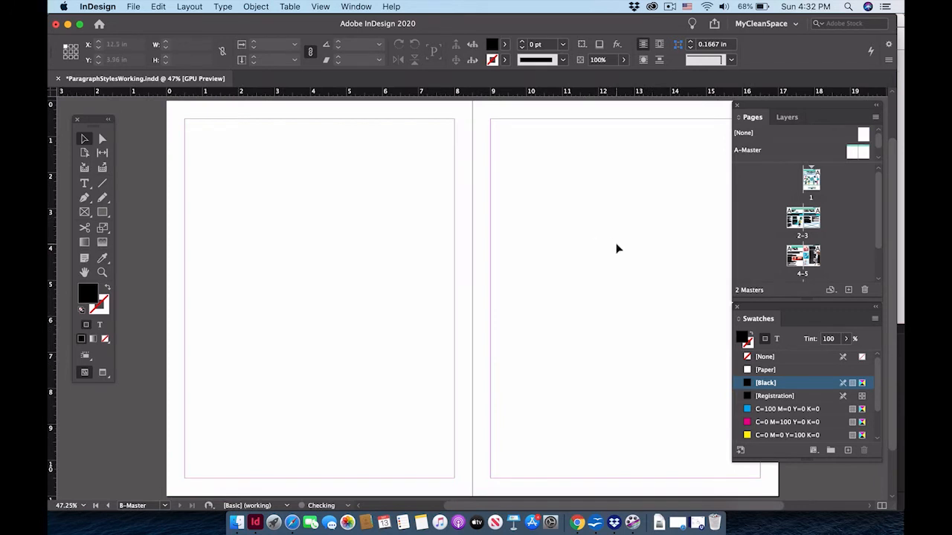
Draw three black circles about 3.12 in, 2.09 in and 1.46 in wide across the upper part of the left B-Master page
scroll(617, 249, "right", 1)
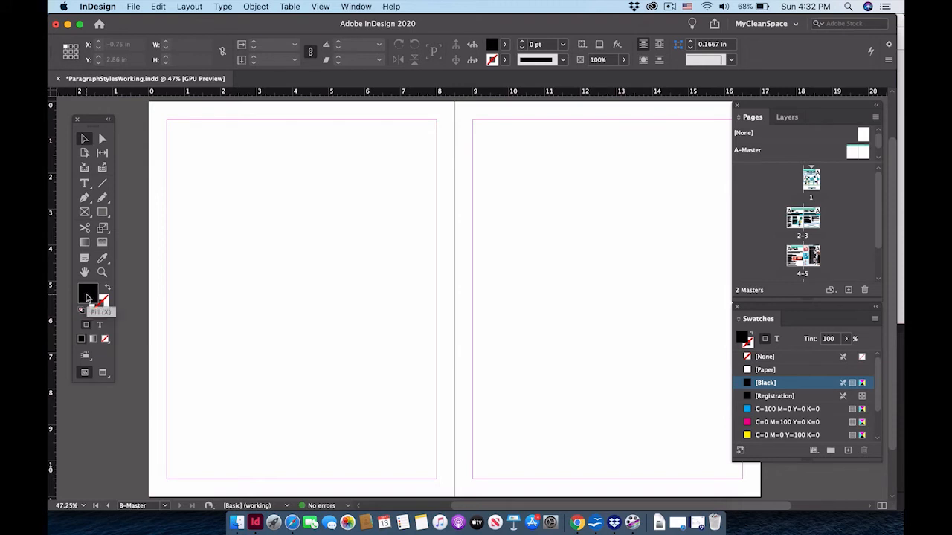
left_click(103, 212)
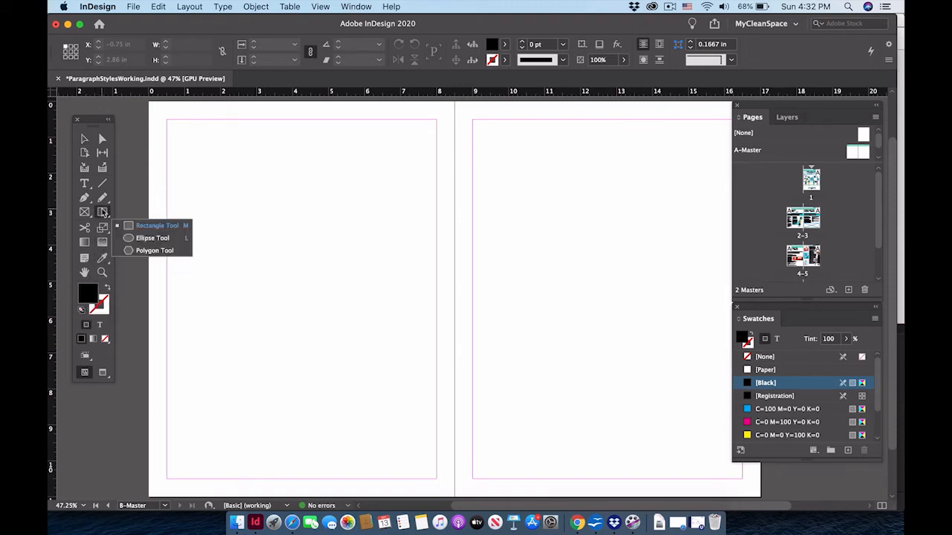
left_click(130, 238)
left_click_drag(142, 97, 255, 211)
left_click_drag(303, 131, 230, 206)
left_click_drag(366, 154, 450, 97)
key("v")
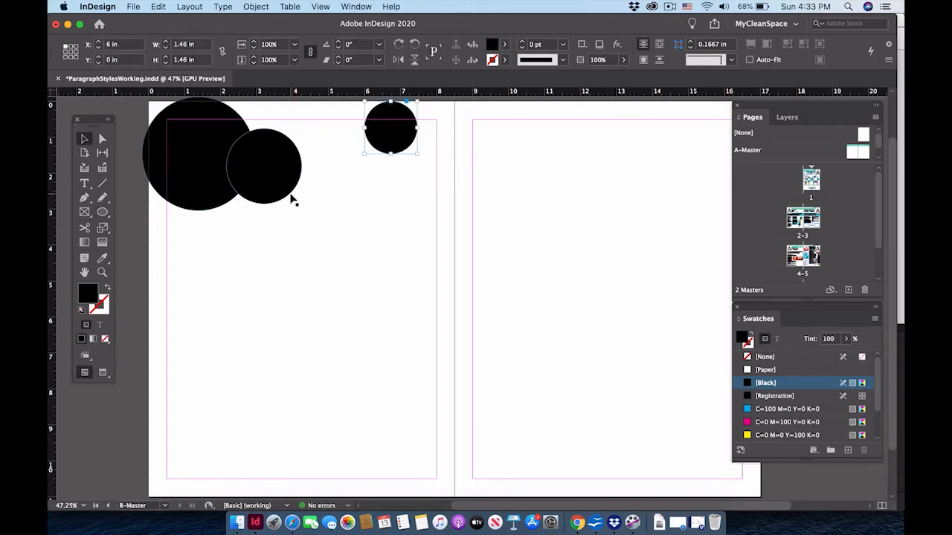
Fill the middle-sized circle with light green, hex b8e3b5
left_click(280, 183)
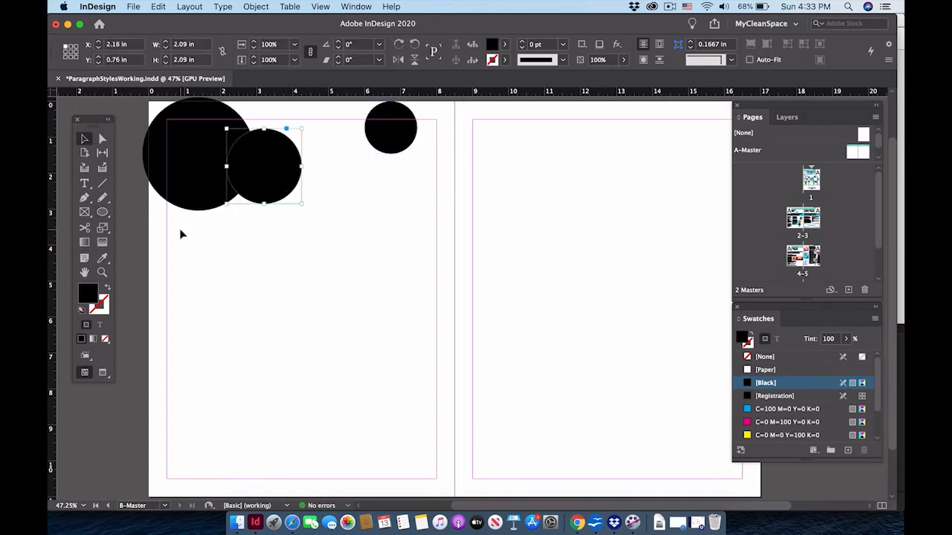
double_click(86, 299)
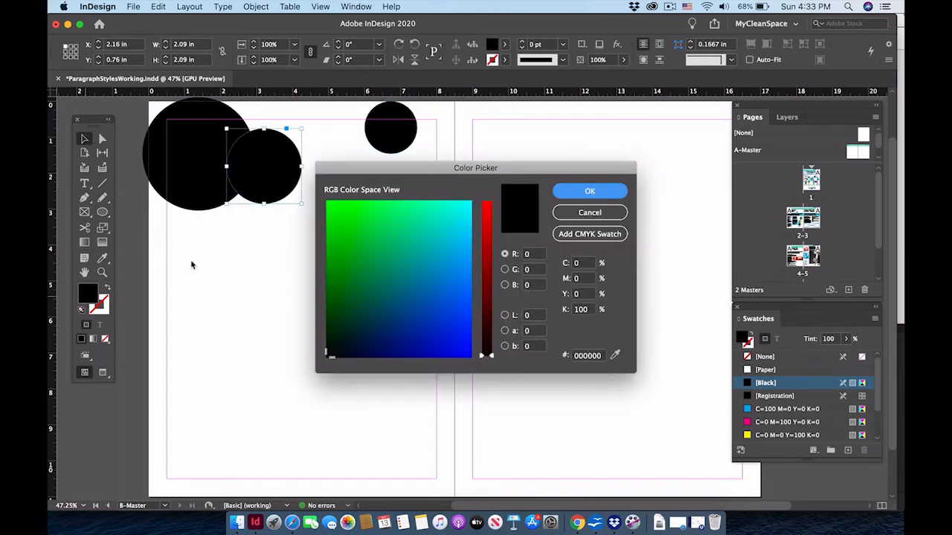
left_click(429, 216)
left_click(487, 296)
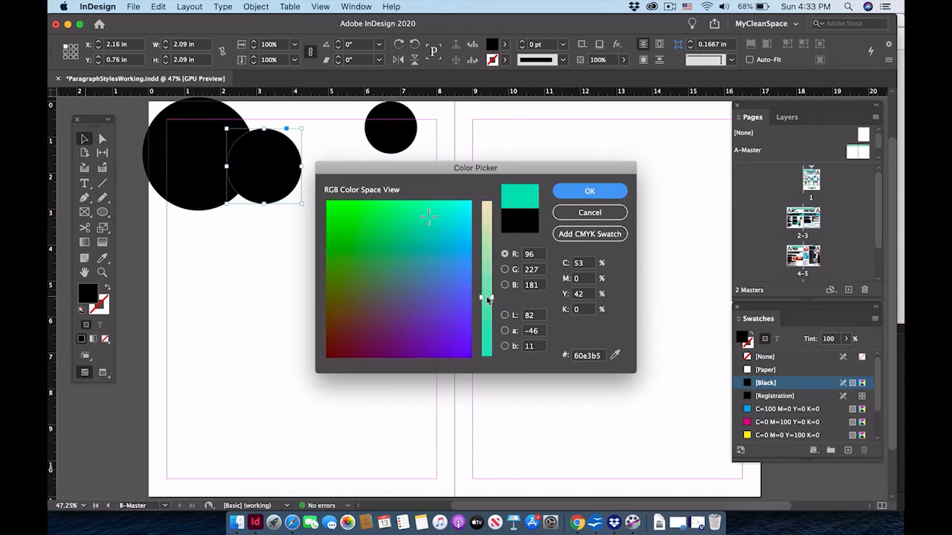
left_click(489, 246)
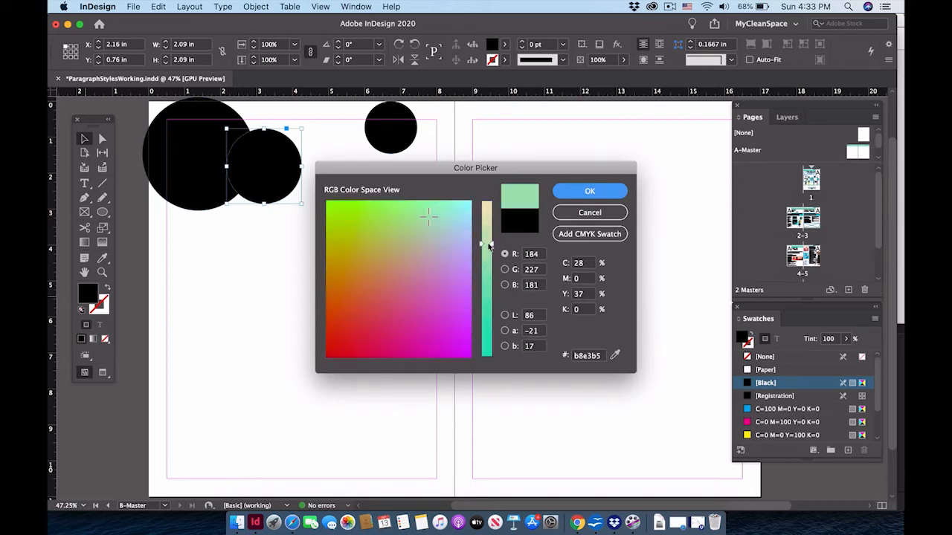
left_click(583, 195)
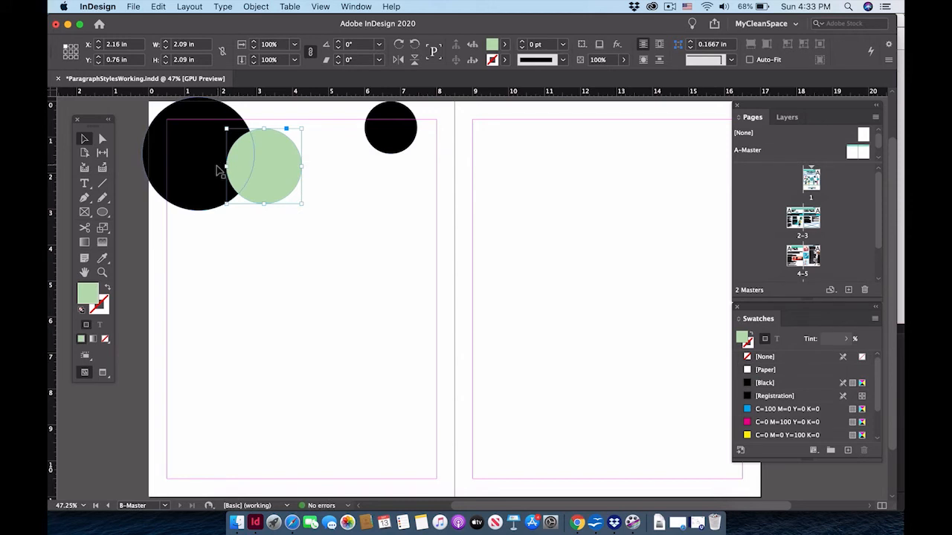
Fill the largest circle at the left page's upper corner with light blue, about hex 97d9fc
left_click(191, 195)
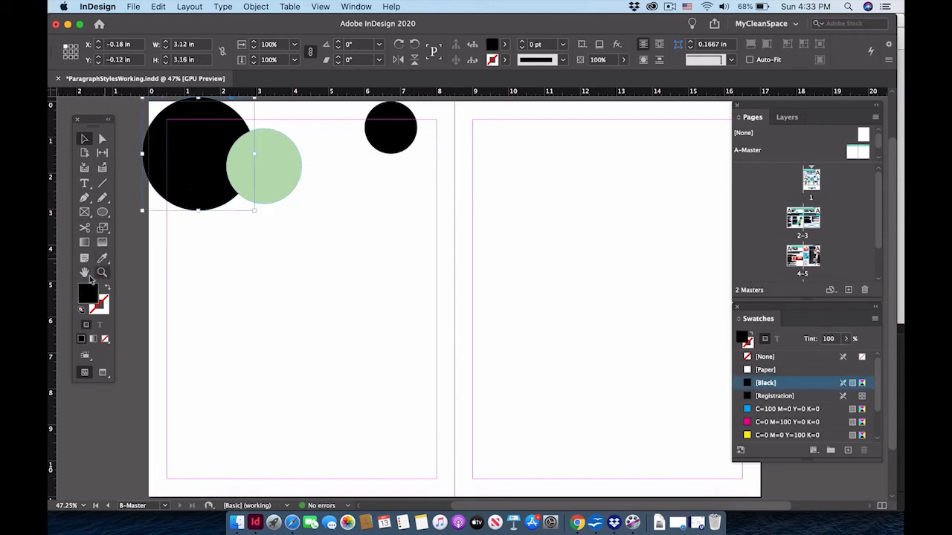
double_click(87, 289)
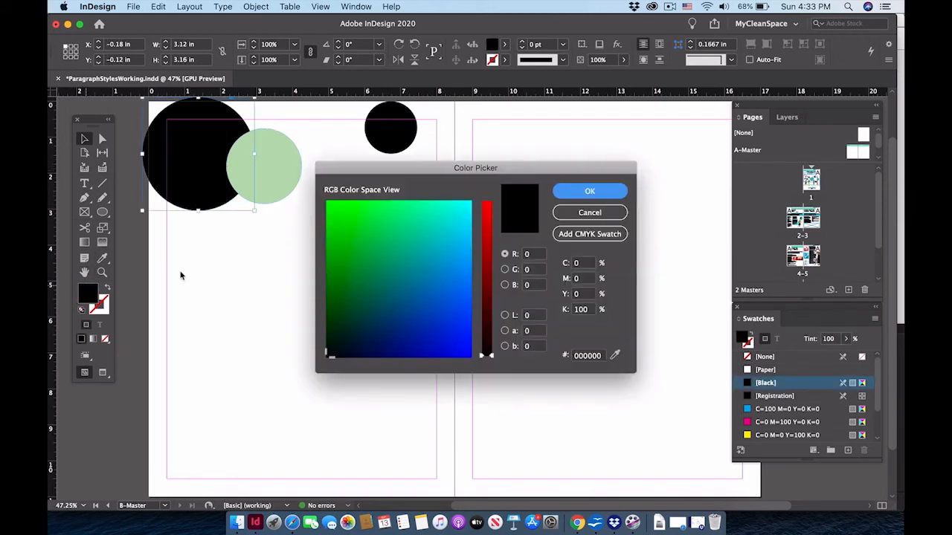
left_click(464, 237)
left_click_drag(491, 296, 489, 266)
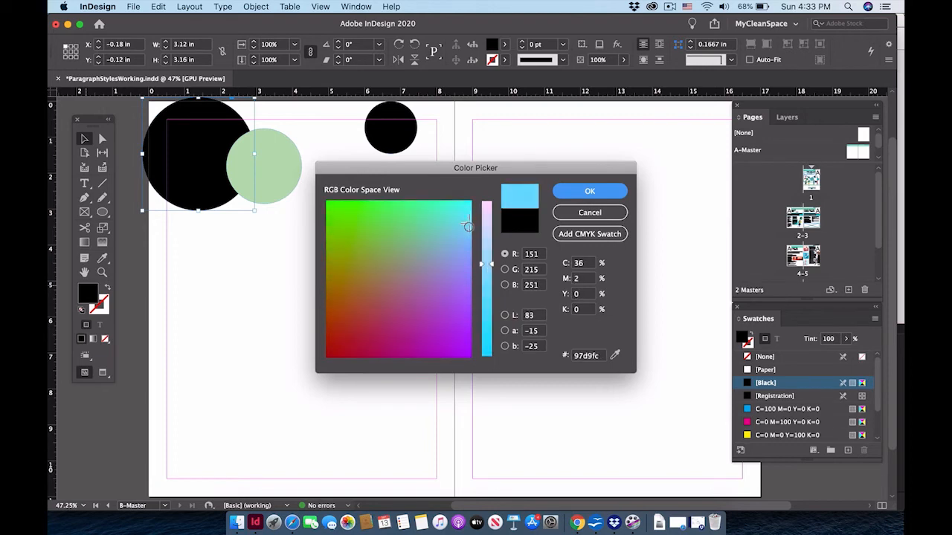
left_click(583, 194)
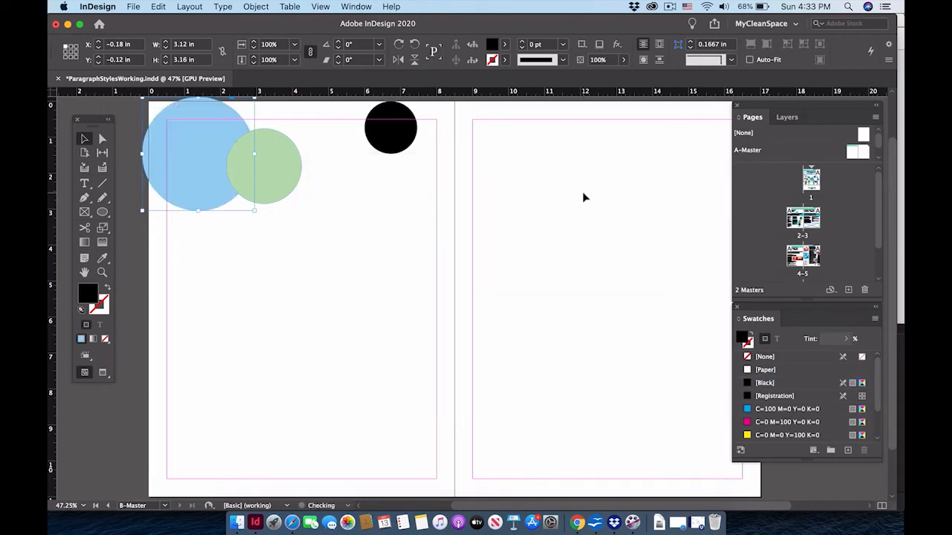
Fill the smallest circle near the left page's upper inner edge with pale mauve, hex cec4ca
left_click(393, 216)
left_click(394, 147)
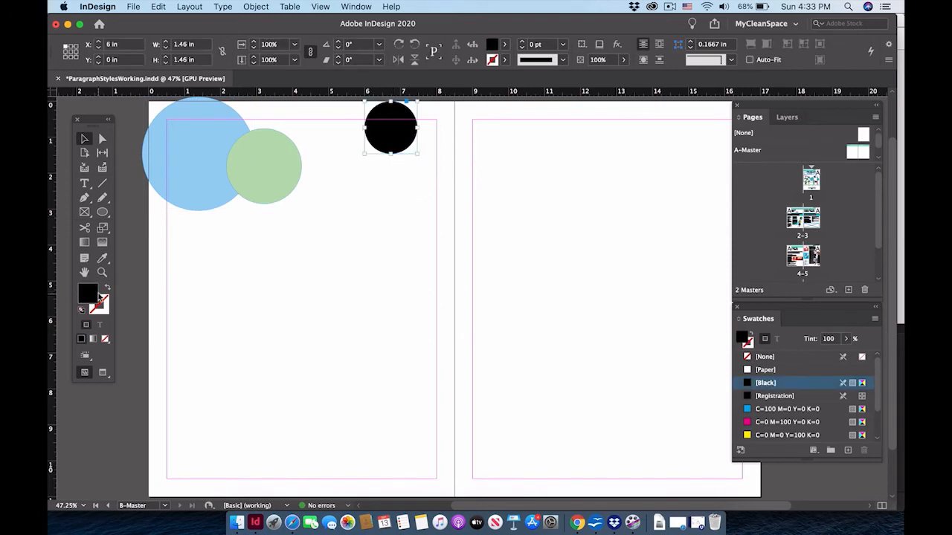
double_click(88, 296)
mouse_move(484, 239)
left_mouse_down()
mouse_move(485, 230)
mouse_move(440, 235)
left_mouse_up()
left_click(458, 219)
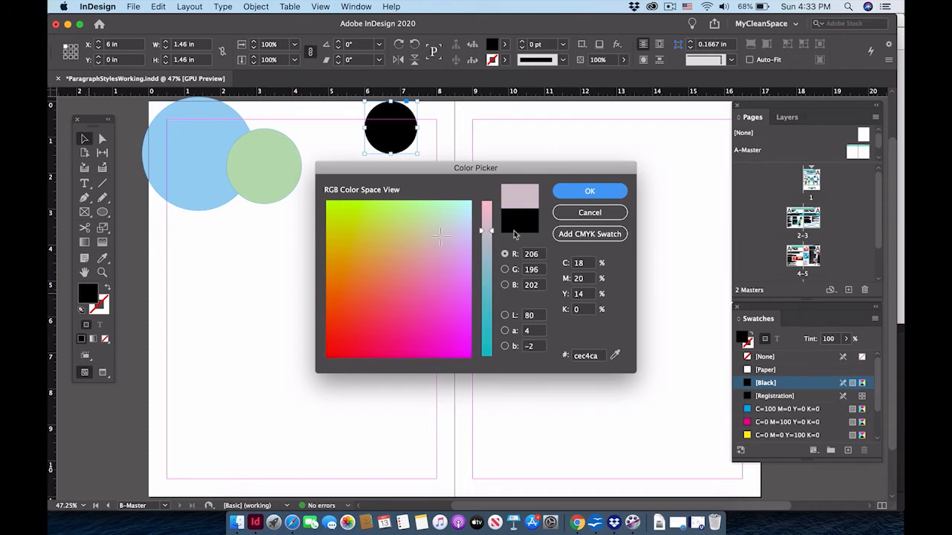
left_click(562, 195)
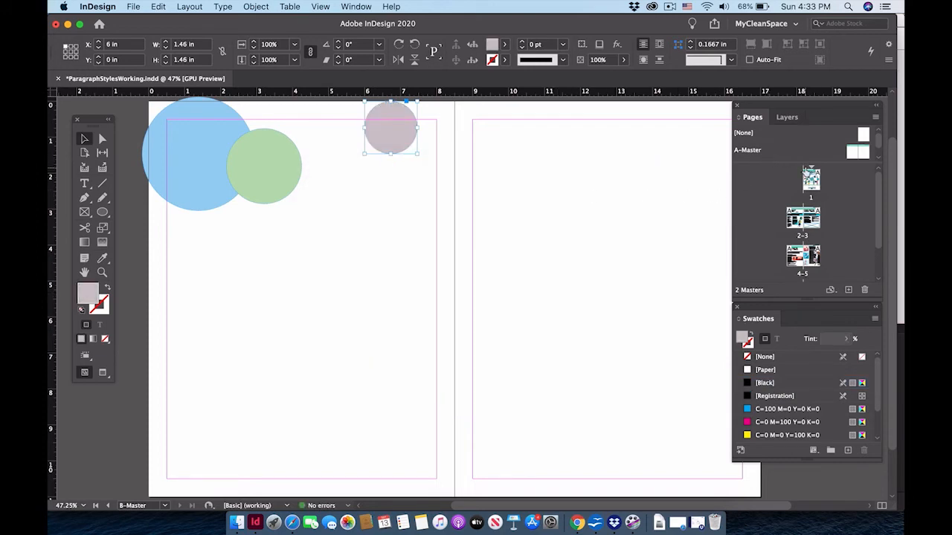
Enlarge the masters area so both masters are listed, and open the A-Master spread fitted to the window
left_click_drag(795, 163, 803, 189)
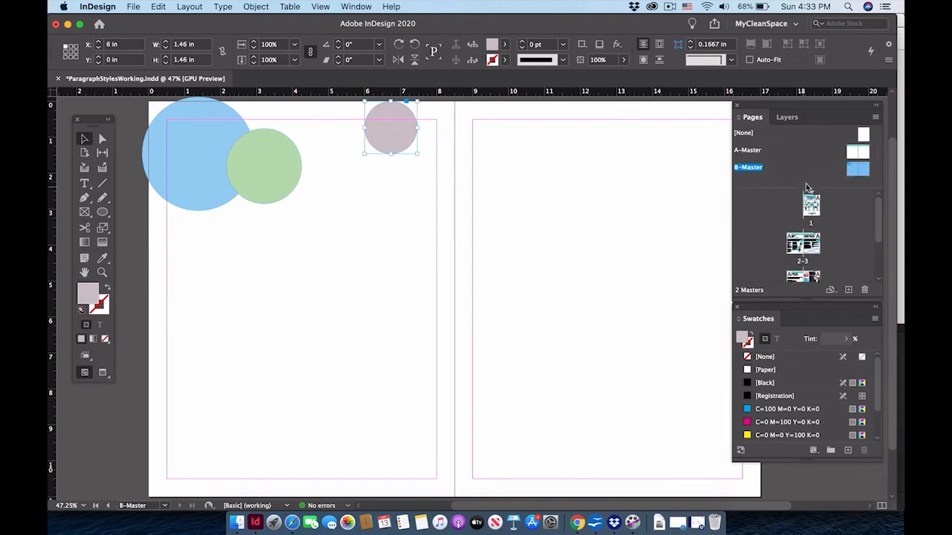
left_click(596, 135)
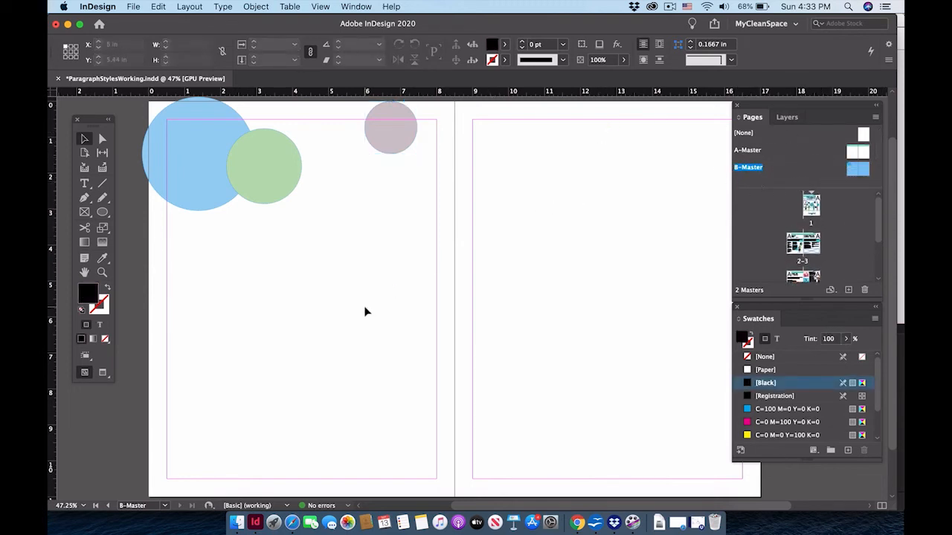
scroll(363, 305, "down", 1)
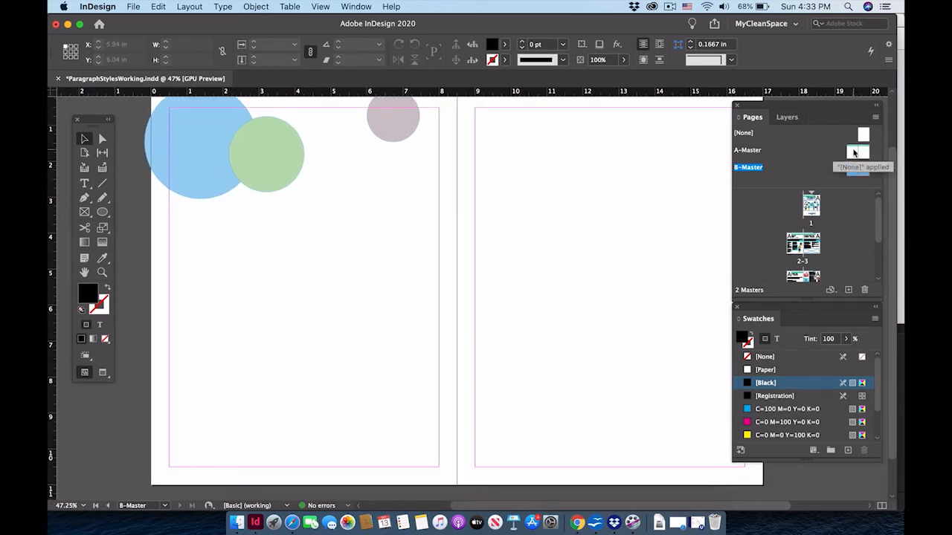
double_click(855, 152)
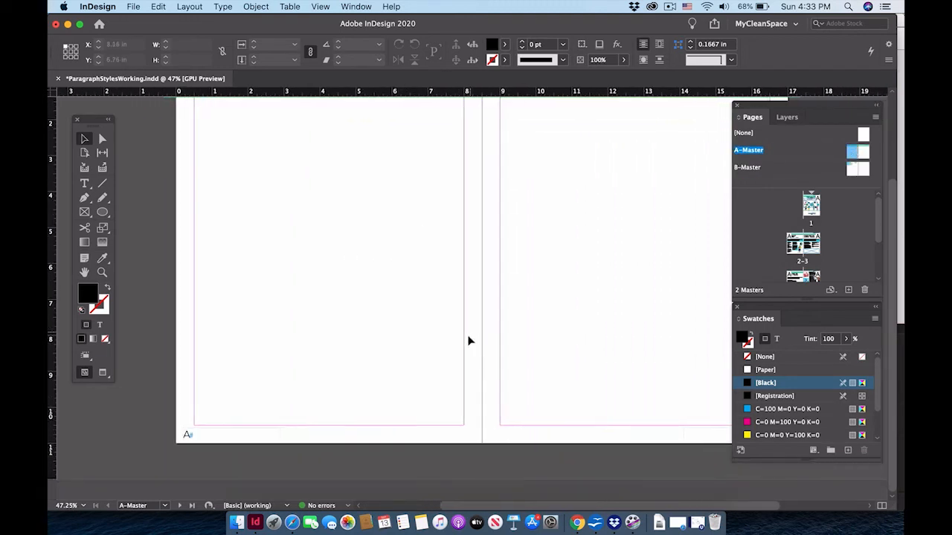
key("super+alt+0")
Copy both page-number text frames at the foot of the A-Master spread
left_click_drag(229, 399, 716, 454)
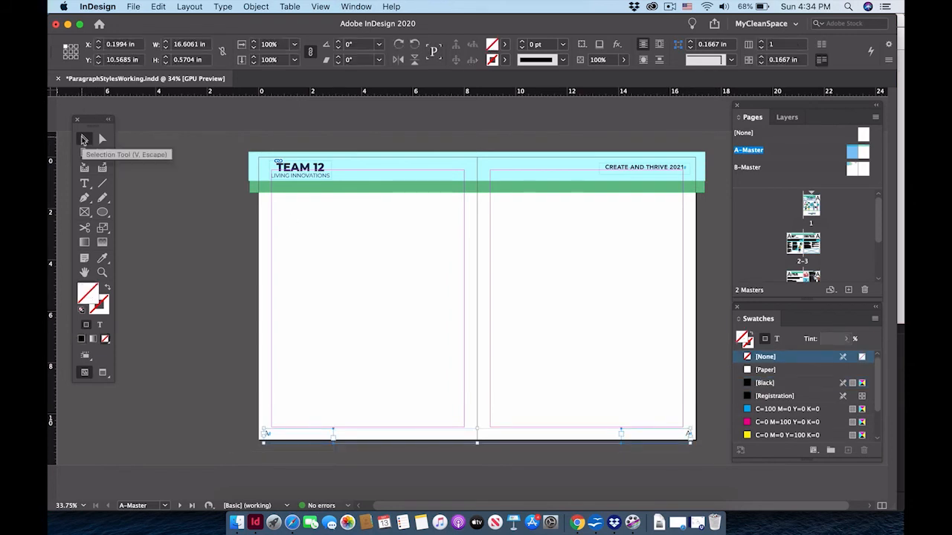
left_click(206, 385)
left_click_drag(239, 402, 707, 447)
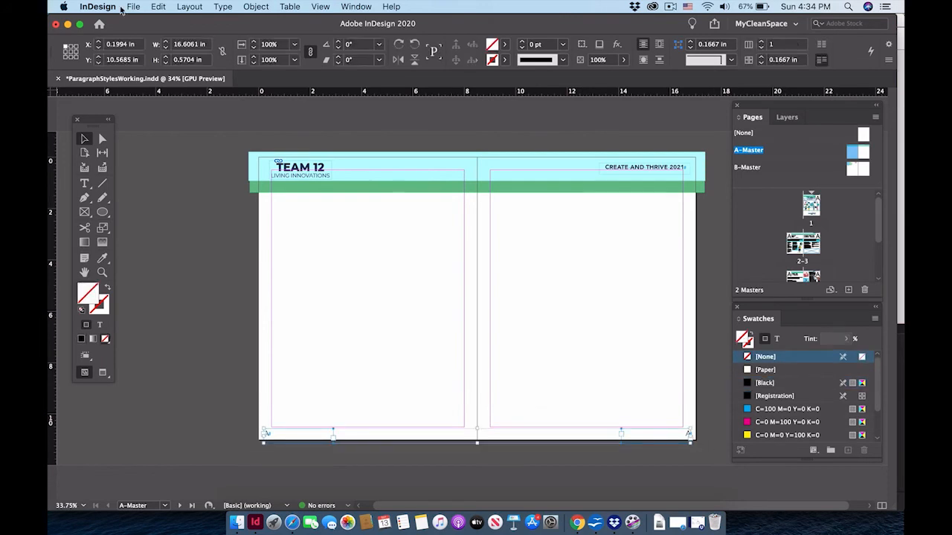
left_click(158, 7)
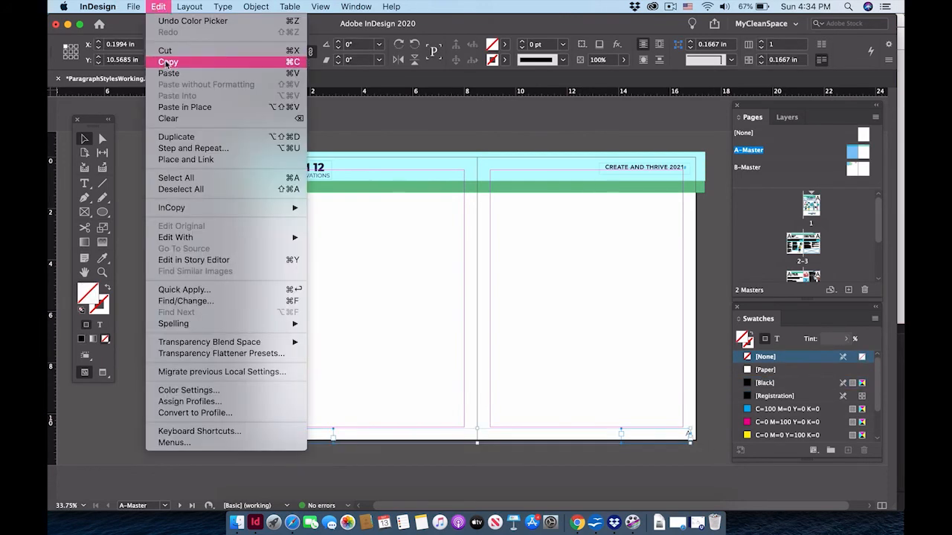
left_click(167, 63)
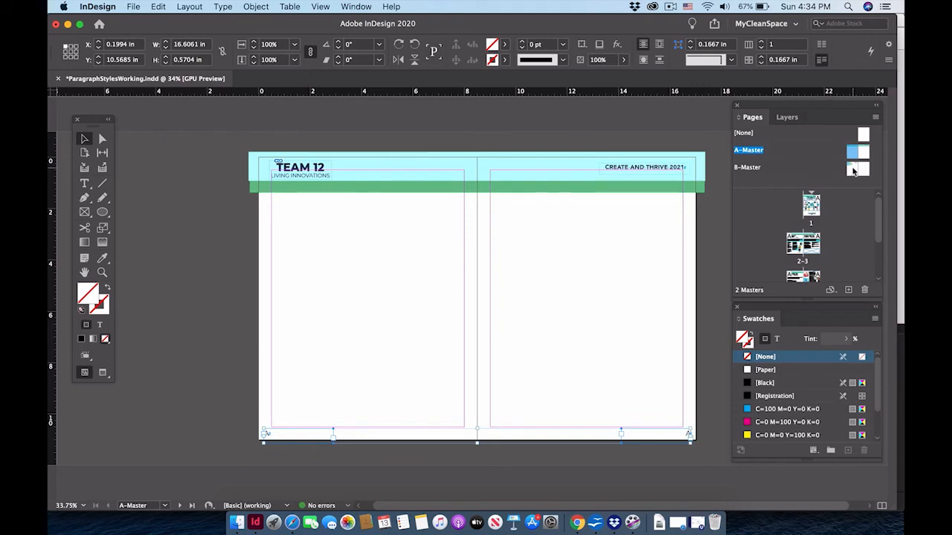
Paste the copied page-number frames in place on the B-Master spread
double_click(853, 170)
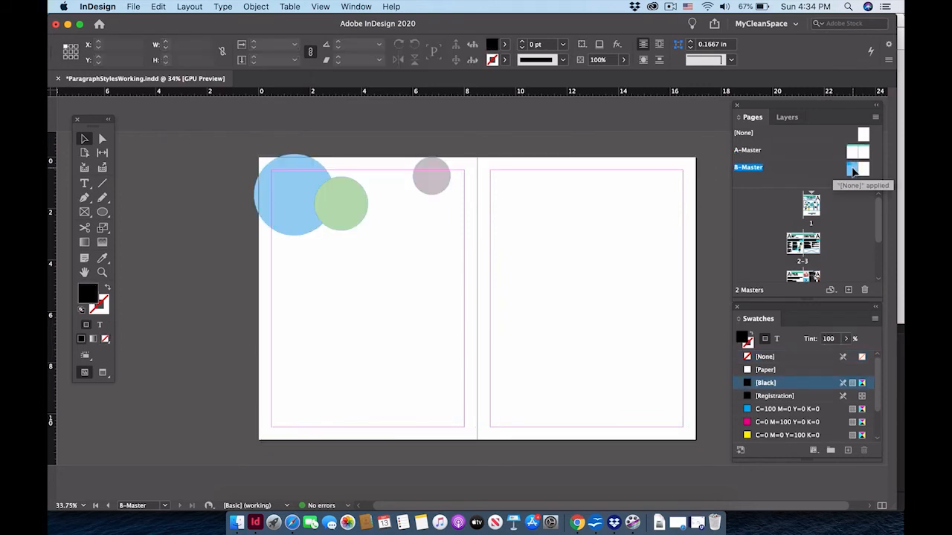
left_click(133, 7)
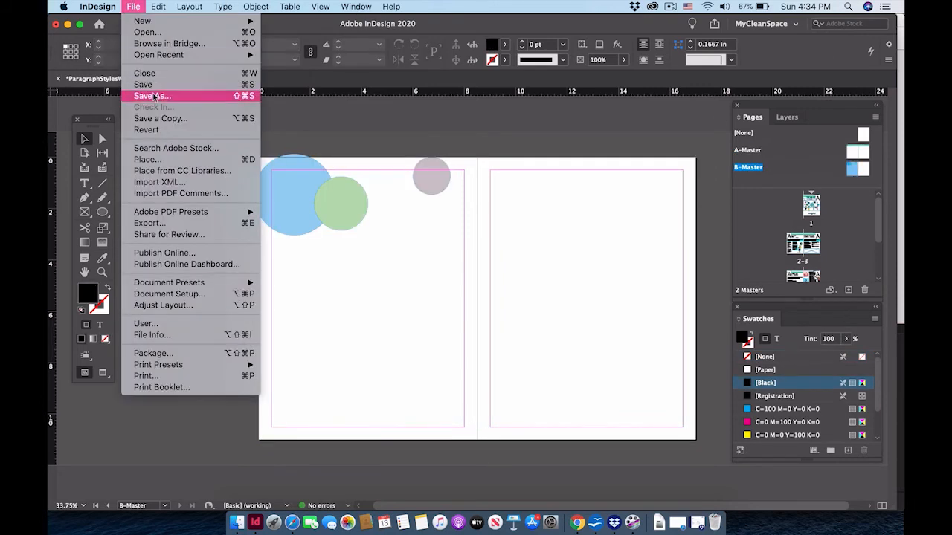
mouse_move(161, 4)
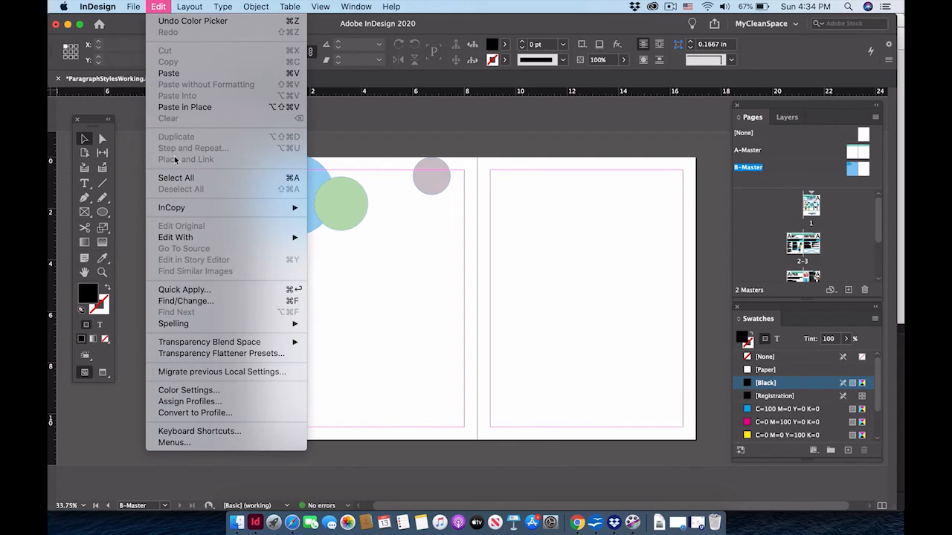
left_click(178, 107)
left_click(211, 372)
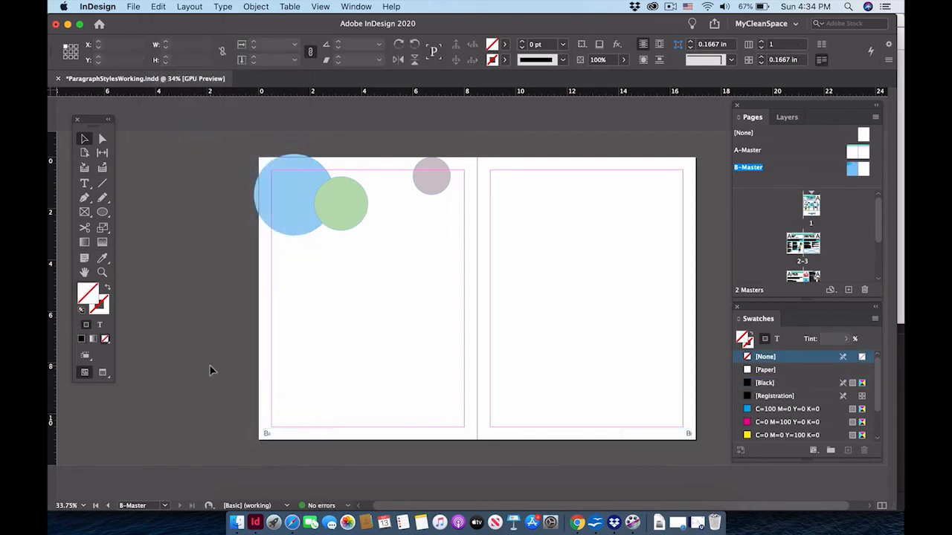
left_click(266, 436)
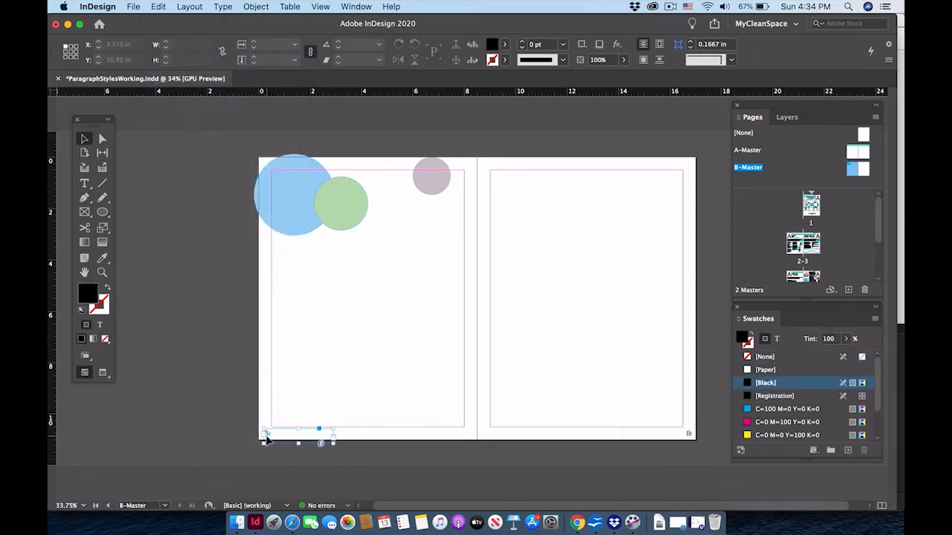
left_click(349, 469)
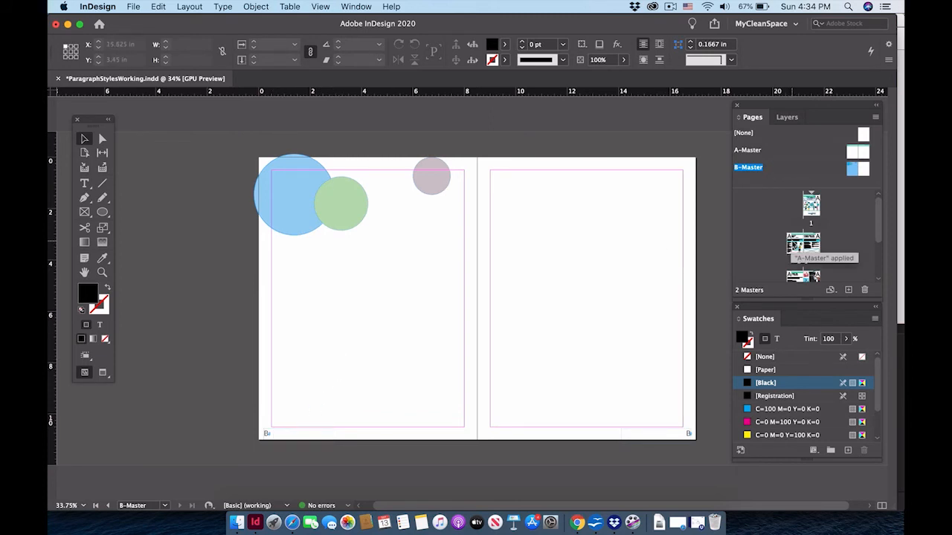
Go to pages 2-3 and apply the left B-Master page to page 2
double_click(794, 244)
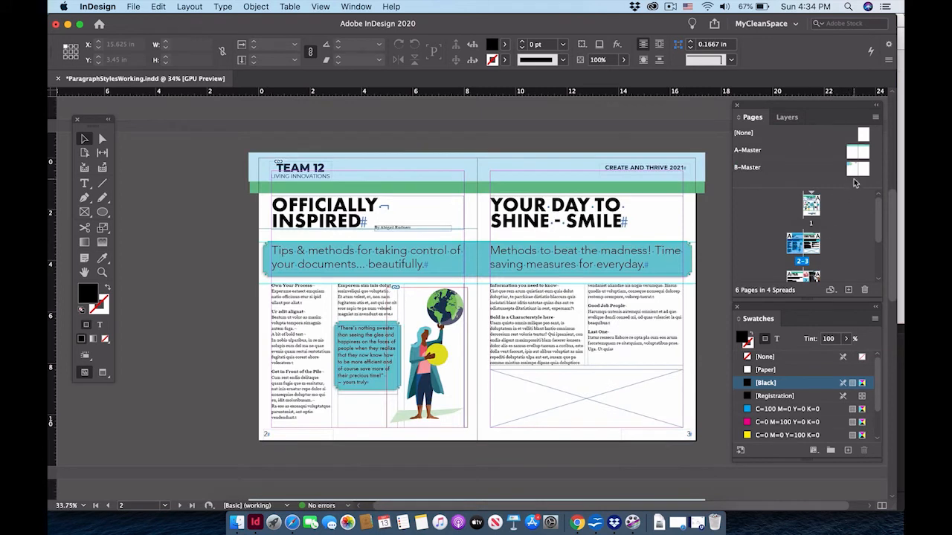
left_click_drag(852, 170, 797, 251)
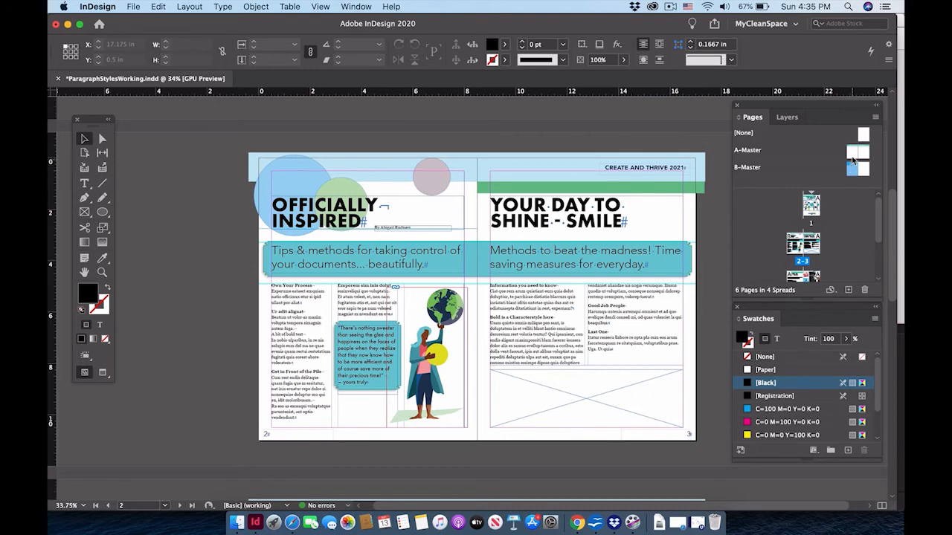
On A-Master, shorten the light-blue header bar to the spine so it covers only the left page, about 8.89 in wide
double_click(853, 152)
left_click(445, 169)
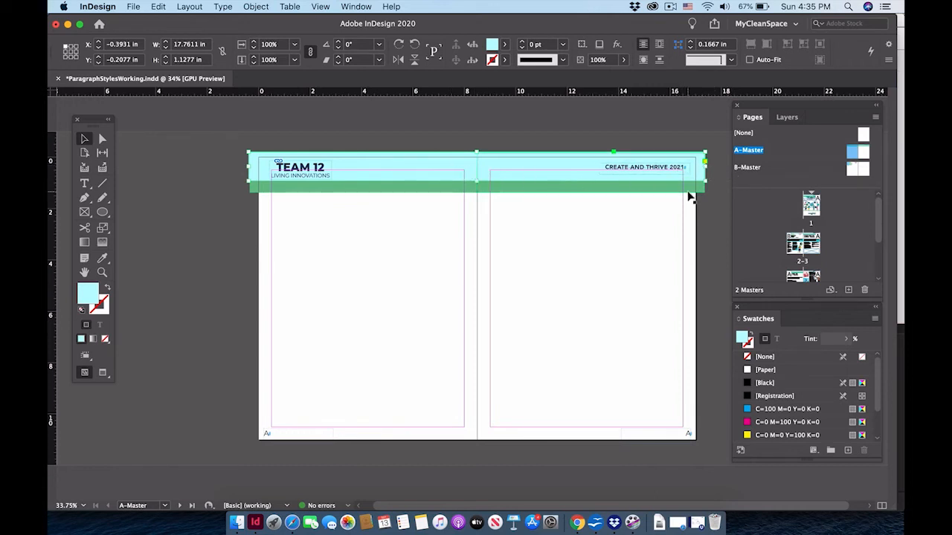
left_click_drag(705, 167, 476, 183)
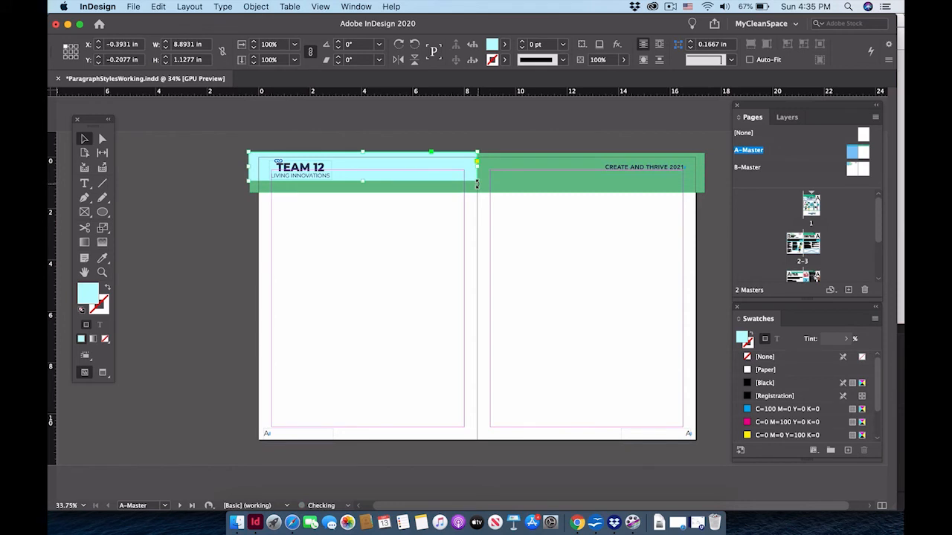
Paste a copy of the shortened light-blue bar in place, move it over the right page at X 8.5 in, and check pages 2-3
left_click(157, 6)
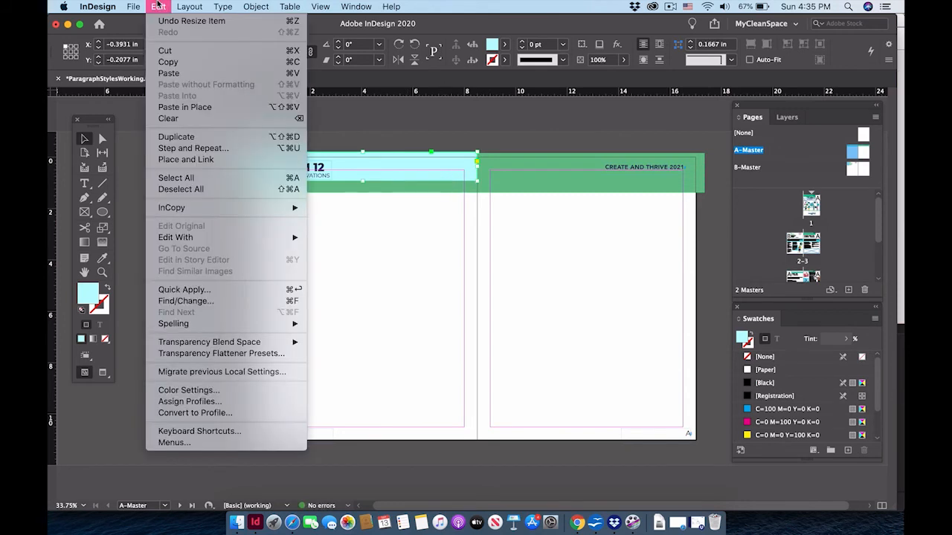
left_click(168, 61)
left_click(159, 6)
left_click(184, 107)
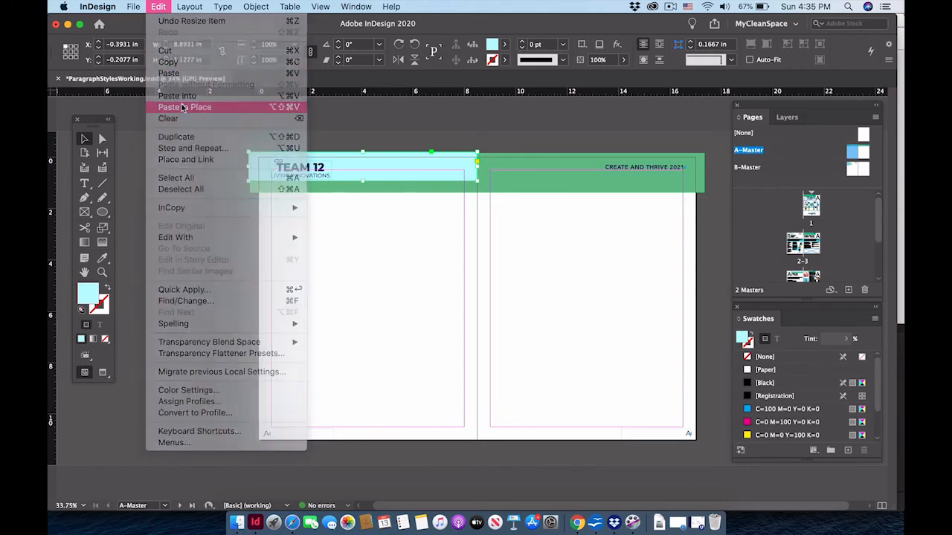
left_click_drag(256, 170, 493, 170)
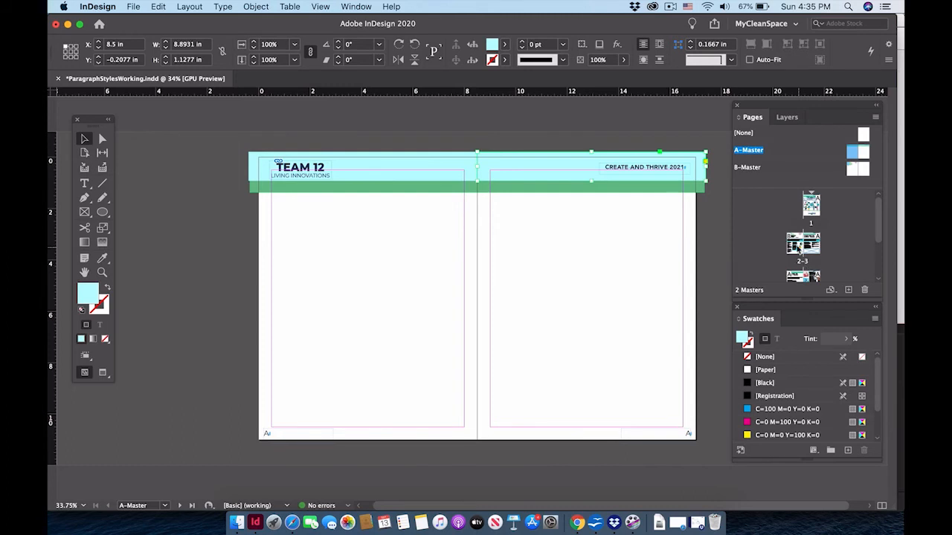
double_click(798, 249)
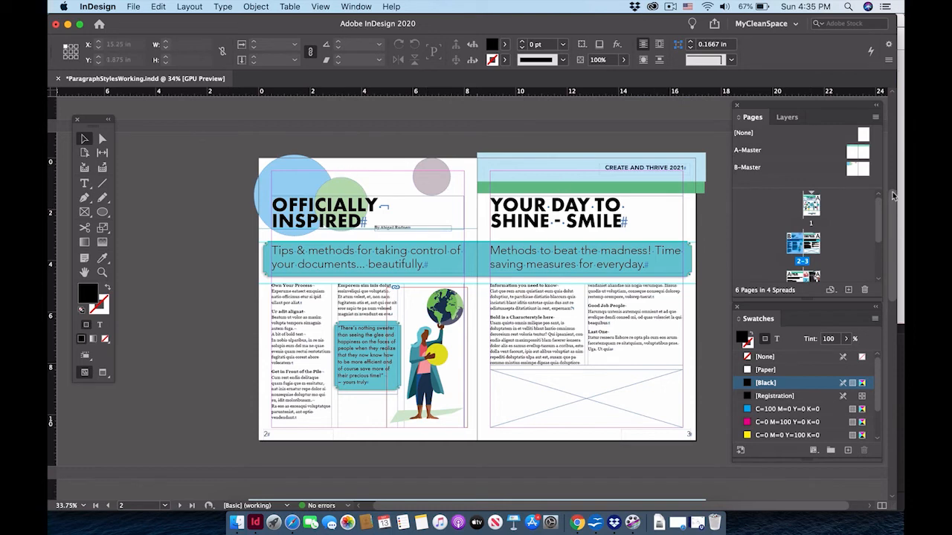
On B-Master, move the mauve circle to the right page at about X 9.17 in and place a copy on the left page's upper edge
double_click(852, 169)
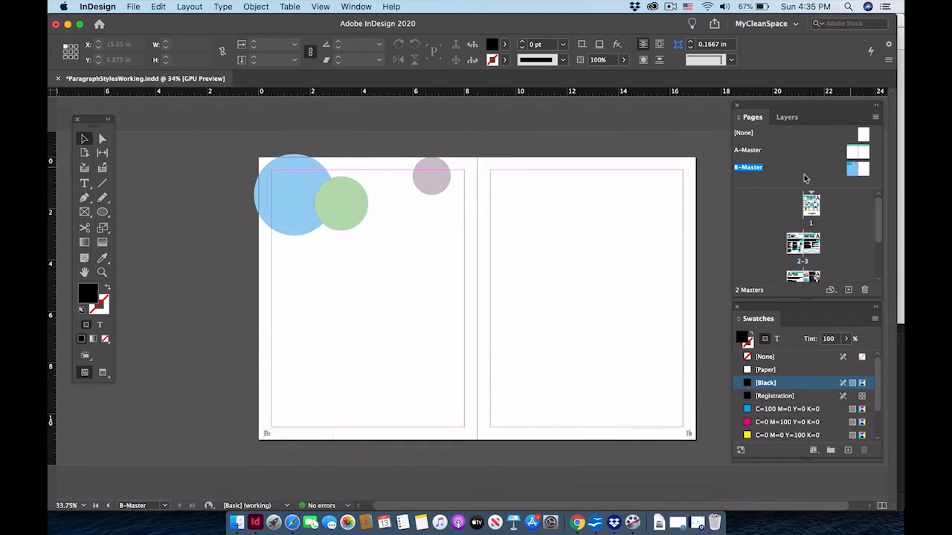
left_click(429, 191)
left_click_drag(429, 191, 513, 214)
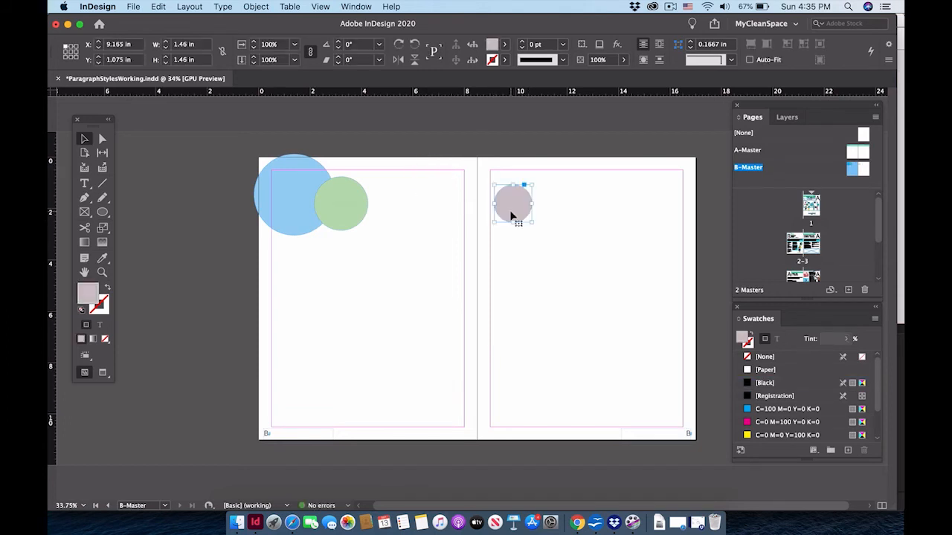
key("super+v")
left_click_drag(469, 295, 416, 168)
Copy the green circle and place the duplicate across the upper edge of the right B-Master page
left_click(349, 216)
key("super+c")
left_click(383, 286)
key("super+v")
left_click_drag(476, 293, 562, 162)
Copy the large light-blue circle and place the duplicate near the upper outer corner of the right B-Master page
left_click(280, 213)
key("super+c")
left_click(389, 348)
key("super+v")
left_click_drag(463, 322, 636, 220)
left_click(668, 134)
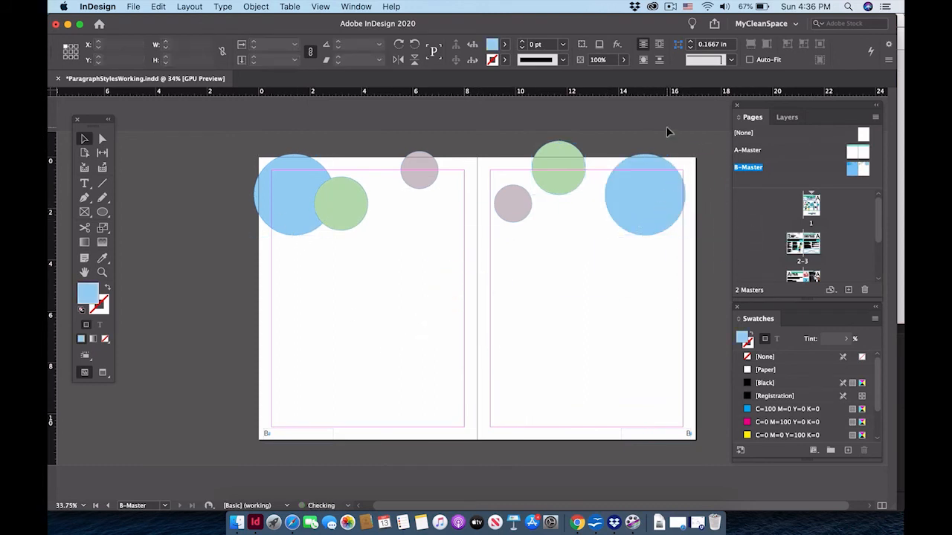
Return to pages 2-3 and apply the right B-Master page to page 3
double_click(799, 244)
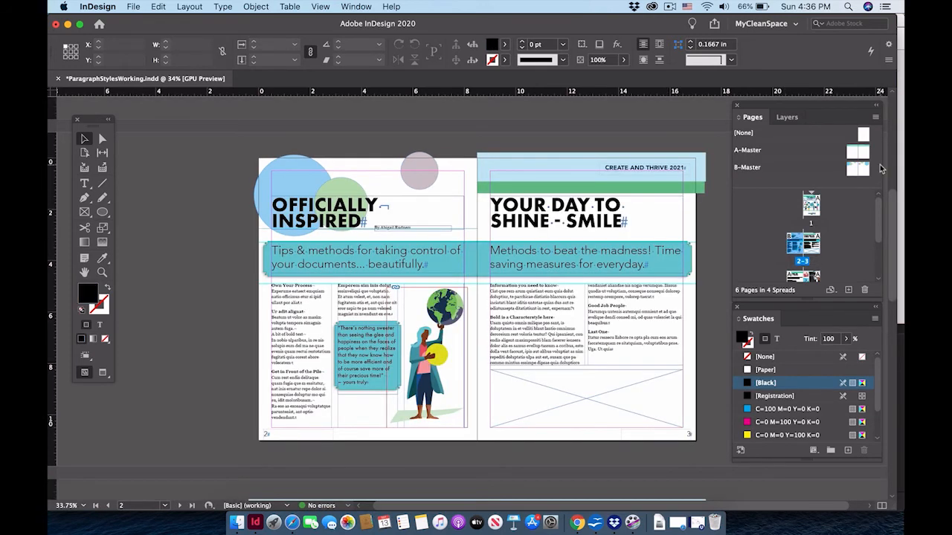
left_click_drag(863, 168, 815, 246)
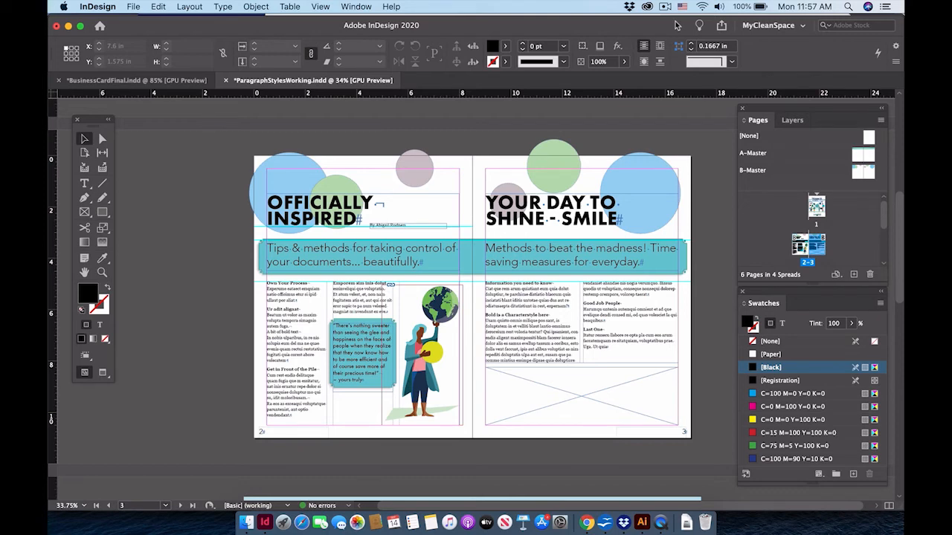
Switch to BusinessCardFinal.indd, float the Swatches panel beside the artwork and lengthen it
left_click(149, 80)
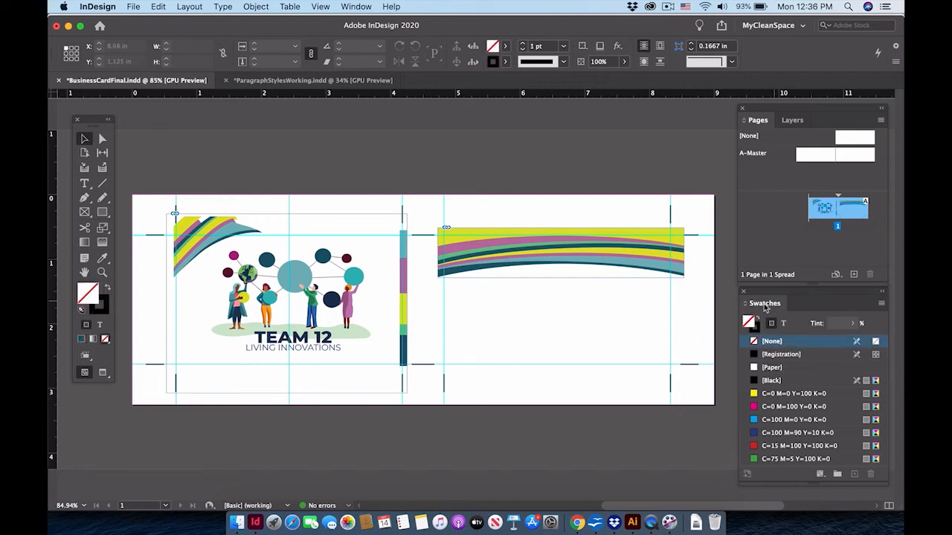
left_click_drag(764, 307, 455, 119)
left_click_drag(507, 304, 514, 414)
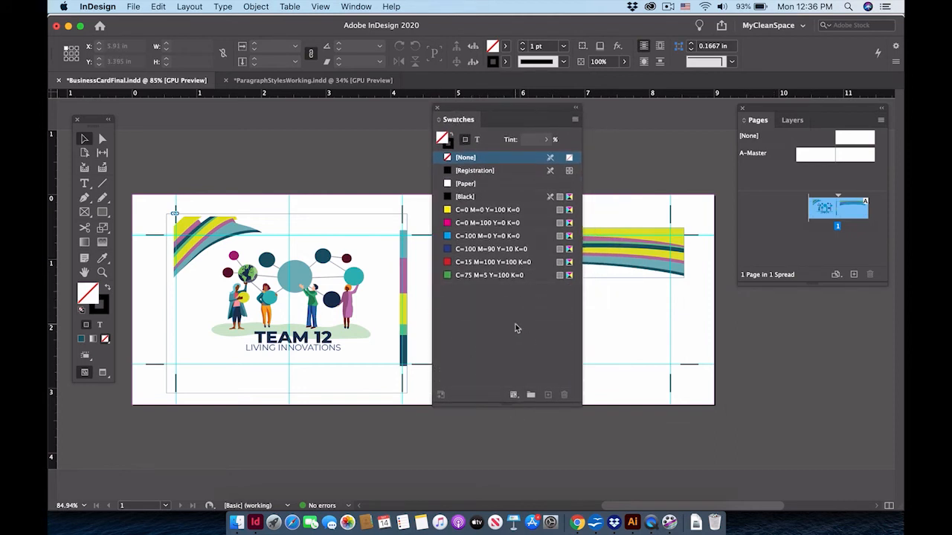
Sample the teal at the upper end of the card's vertical colour strip as the fill with the Eyedropper, dismissing the vector-graphic warning
left_click(104, 258)
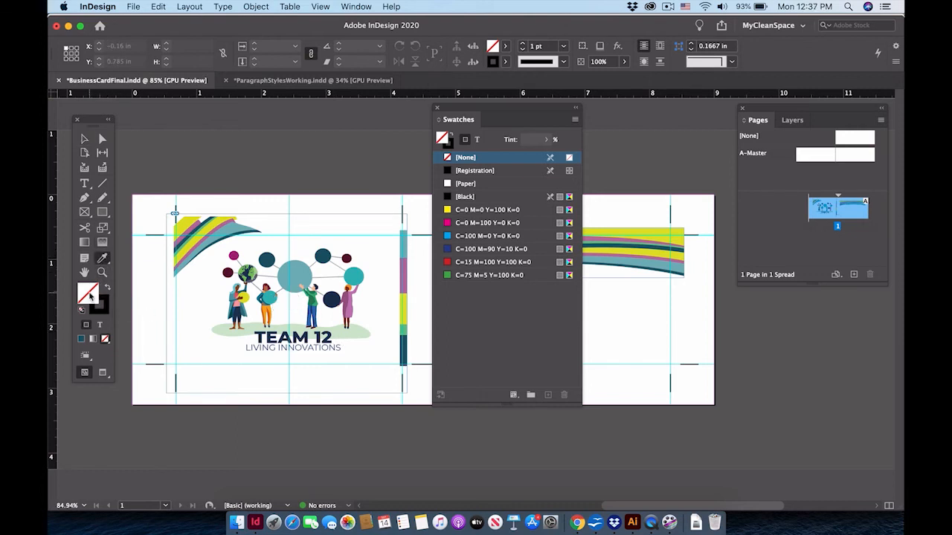
left_click(405, 244)
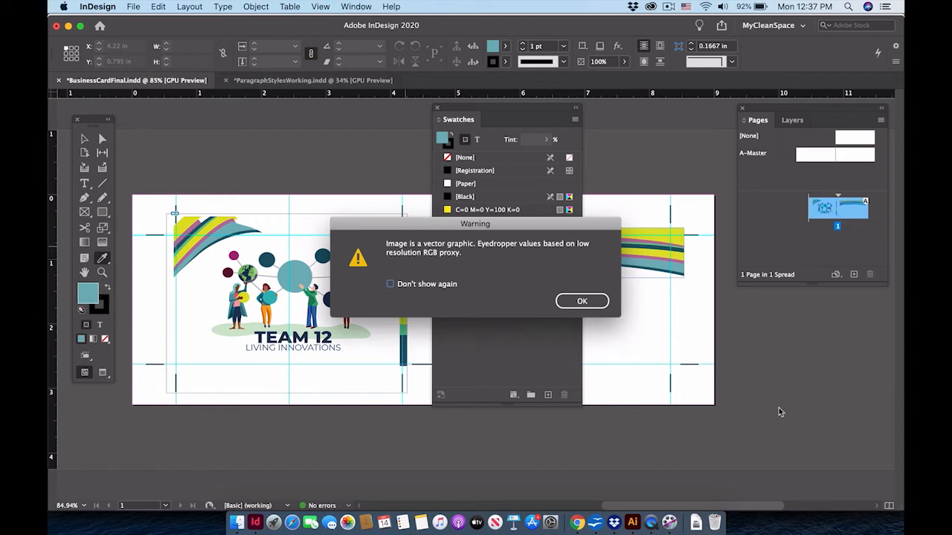
left_click(583, 302)
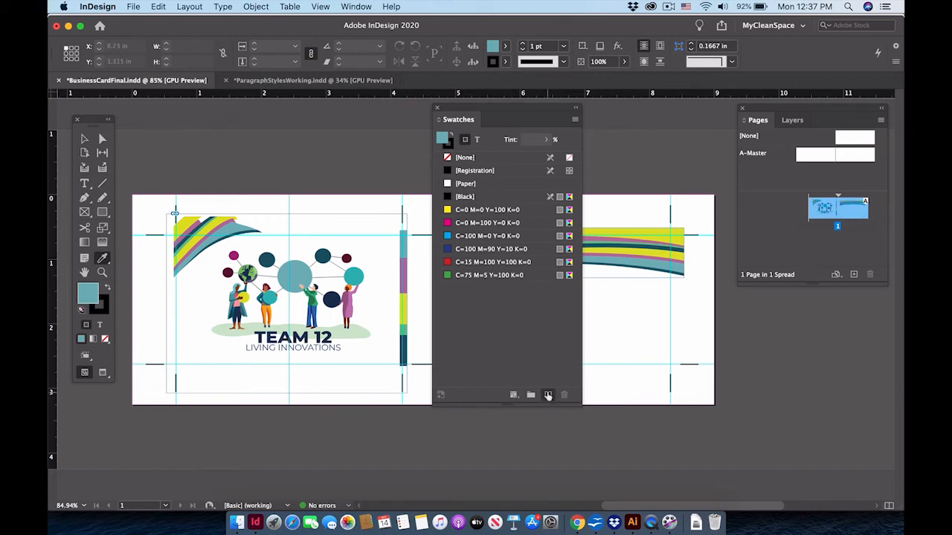
Save the sampled teal as a swatch, then sample the purple segment of the card's vertical colour strip and save it as a swatch too
left_click(548, 394)
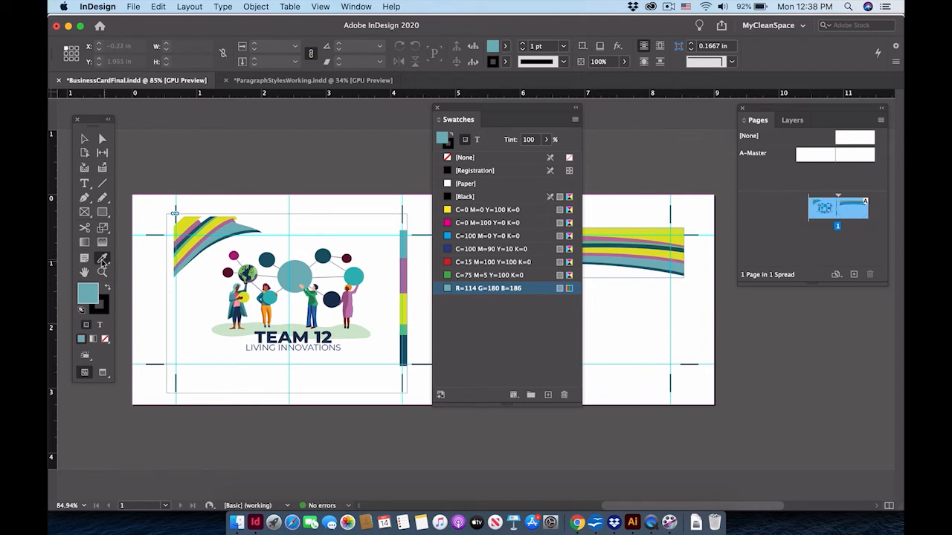
left_click(407, 281)
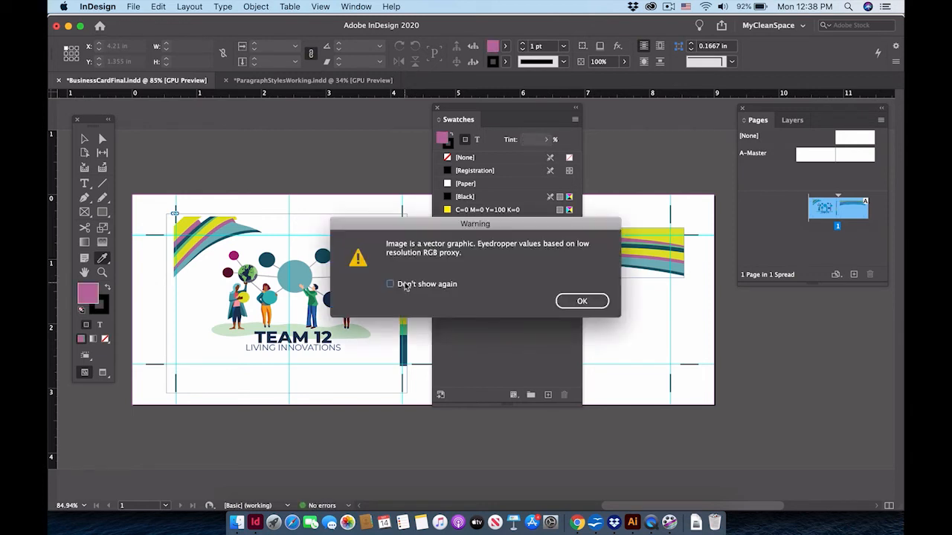
left_click(582, 301)
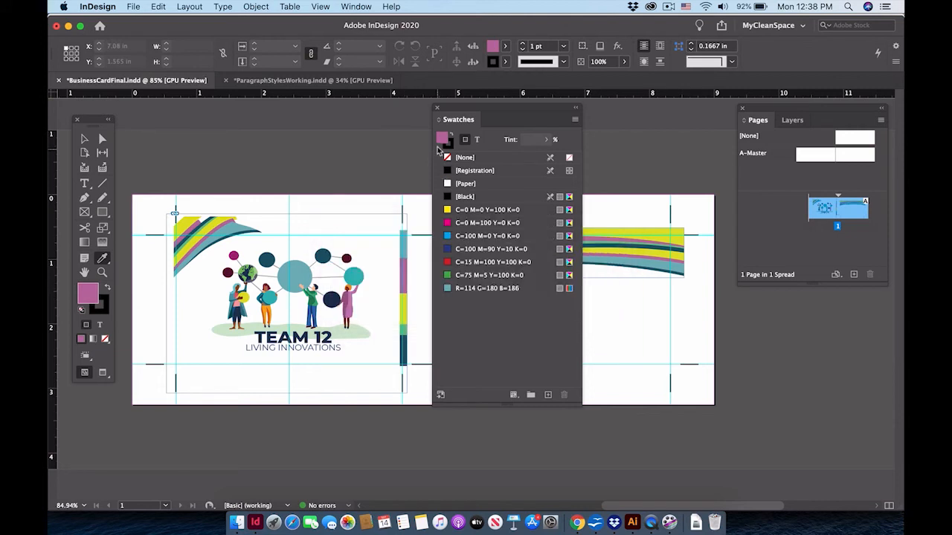
left_click(548, 395)
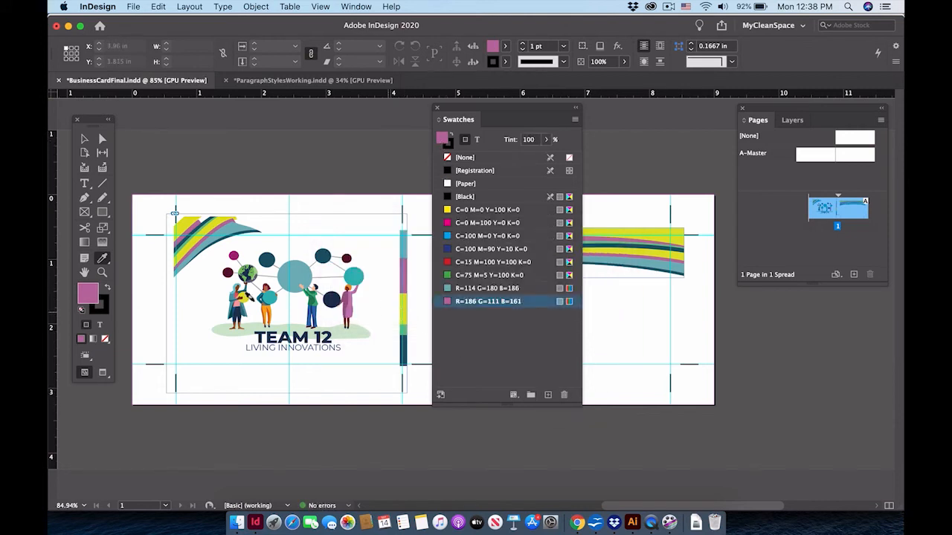
Sample the yellow segment of the card's vertical colour strip with the Eyedropper and save it as a swatch
left_click(103, 261)
left_click(409, 313)
left_click(588, 300)
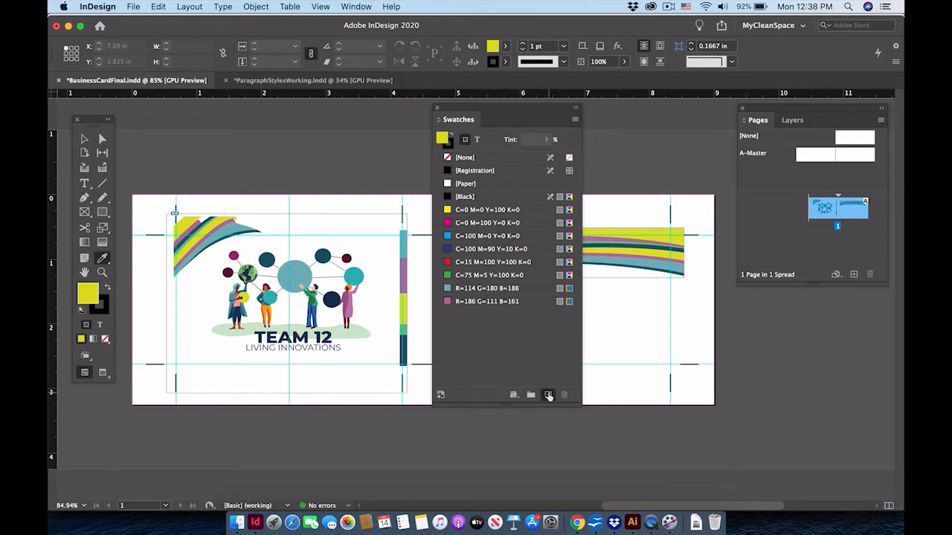
left_click(548, 395)
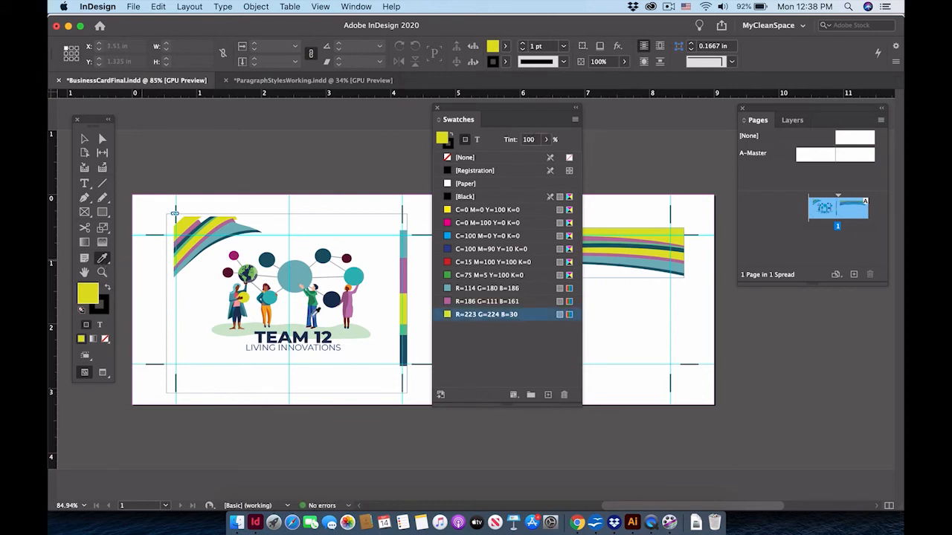
Sample the green and dark-teal segments at the lower end of the colour strip and save each as a swatch
left_click(406, 329)
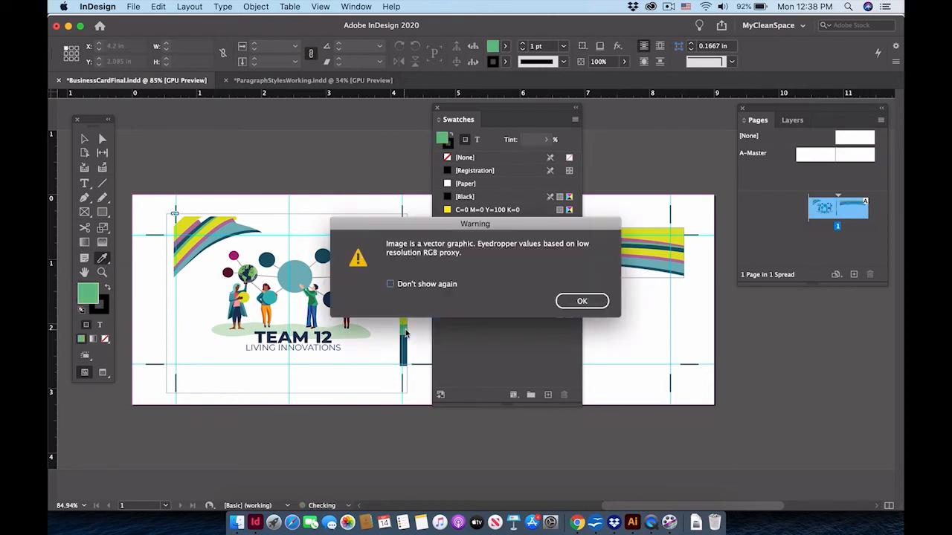
left_click(584, 299)
left_click(548, 395)
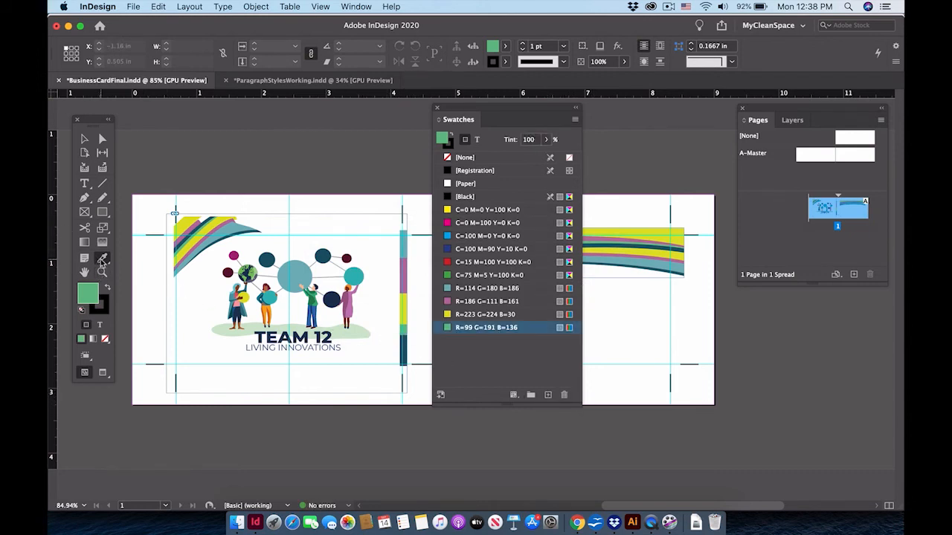
left_click(407, 348)
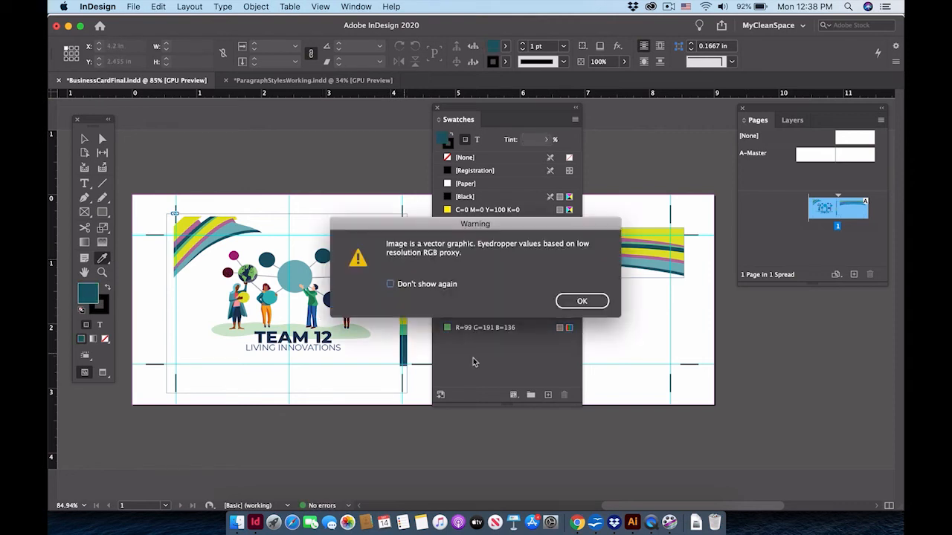
left_click(579, 305)
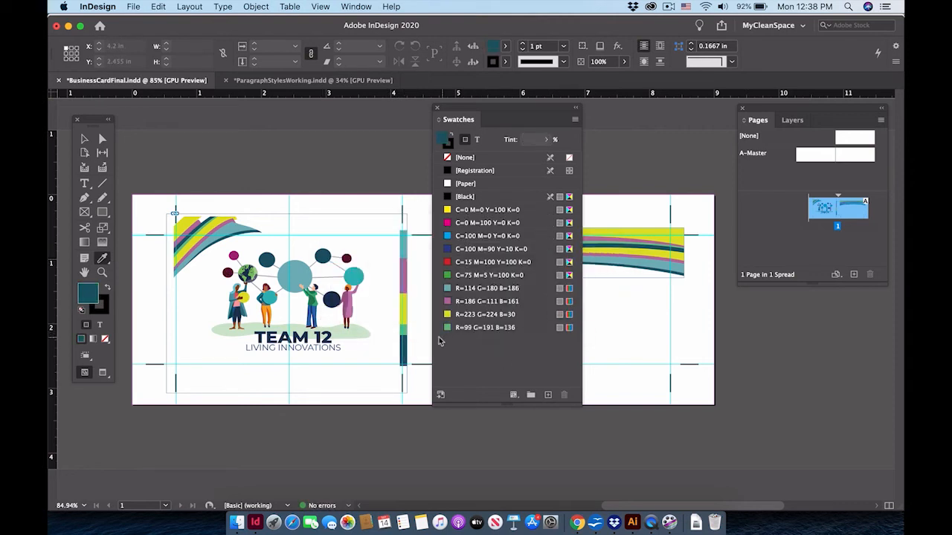
left_click(549, 395)
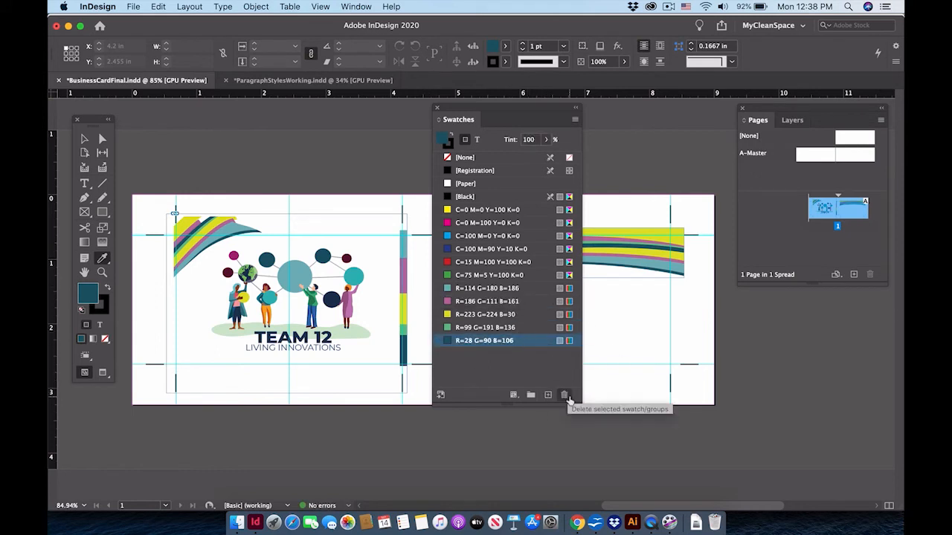
Create a colour group from the dark-teal swatch and move the other four sampled RGB swatches into it
left_click(530, 395)
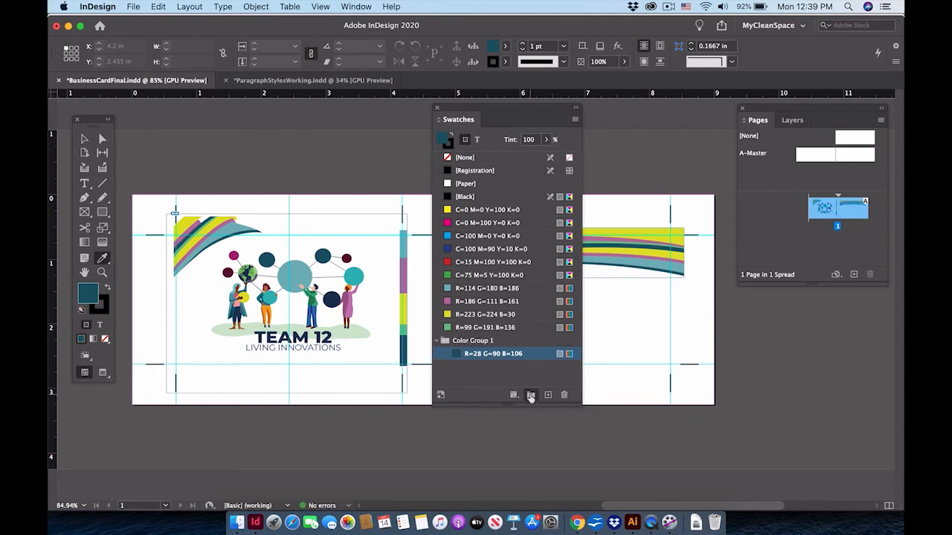
left_click(474, 328)
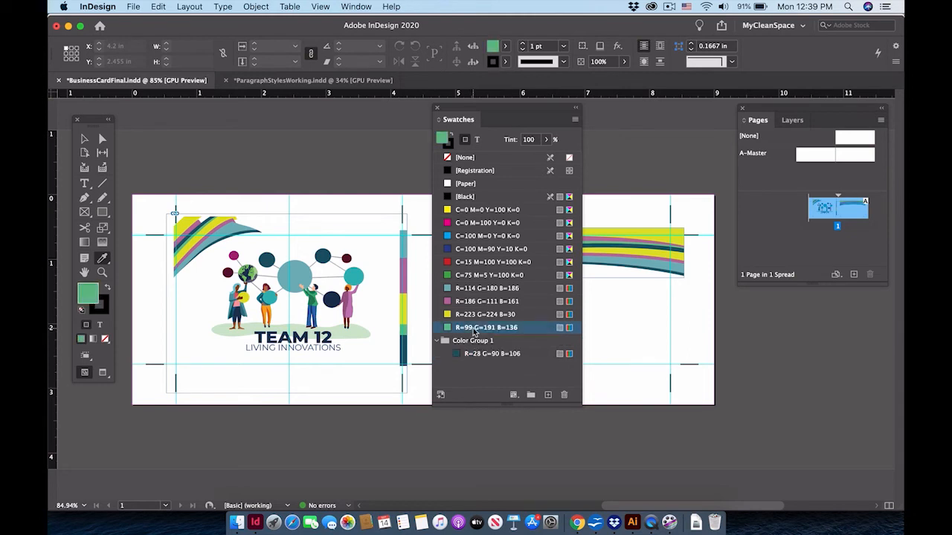
left_click(469, 289, "shift")
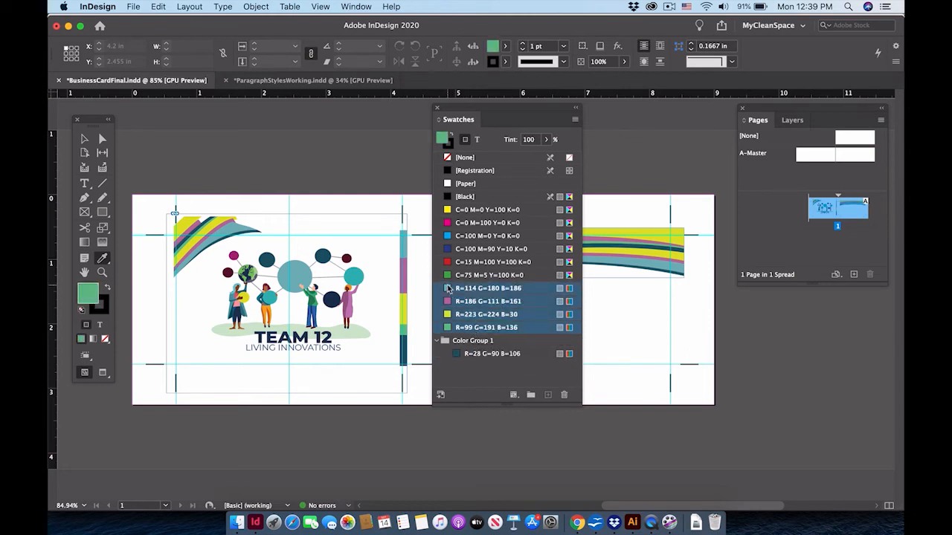
left_click_drag(446, 301, 446, 344)
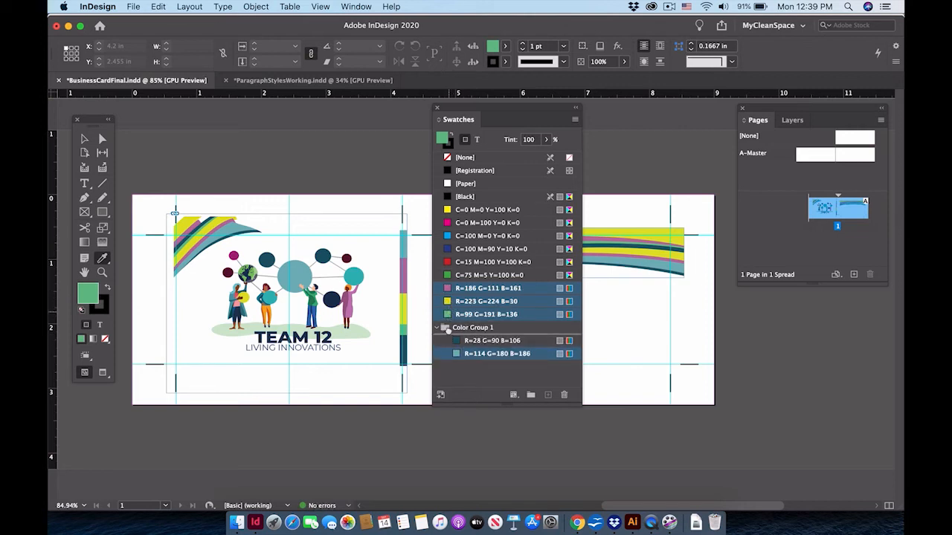
mouse_move(447, 315)
left_mouse_down()
mouse_move(448, 330)
mouse_move(448, 315)
left_mouse_up()
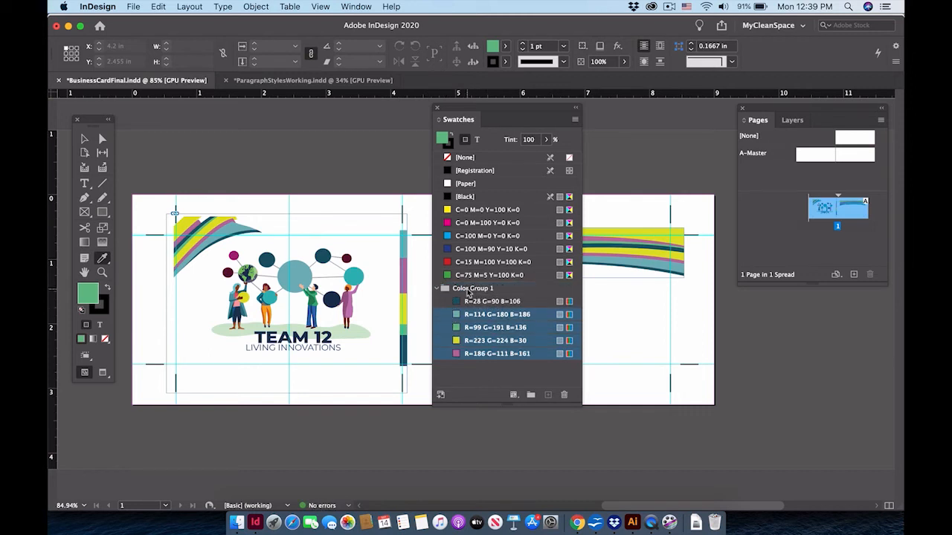
Rename the colour group of sampled swatches as Team12Colors
double_click(467, 291)
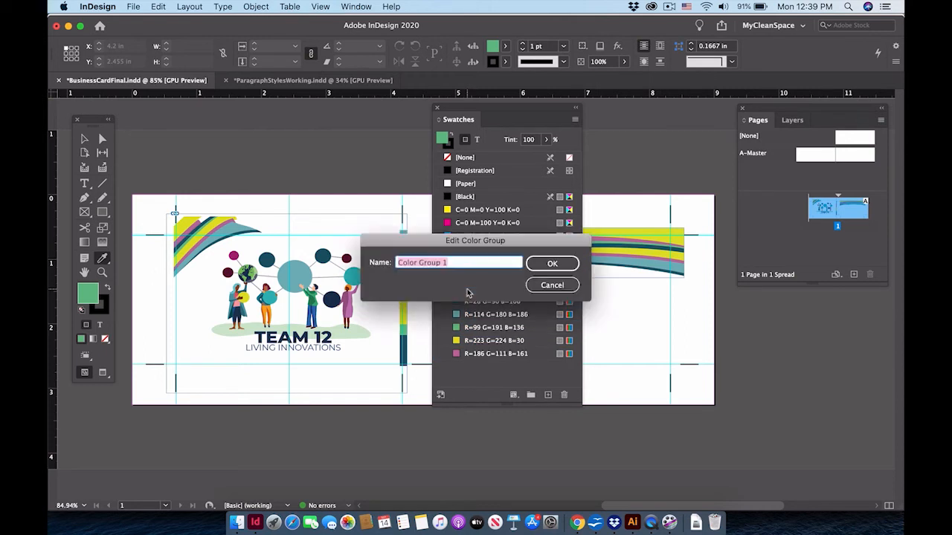
type("Tea")
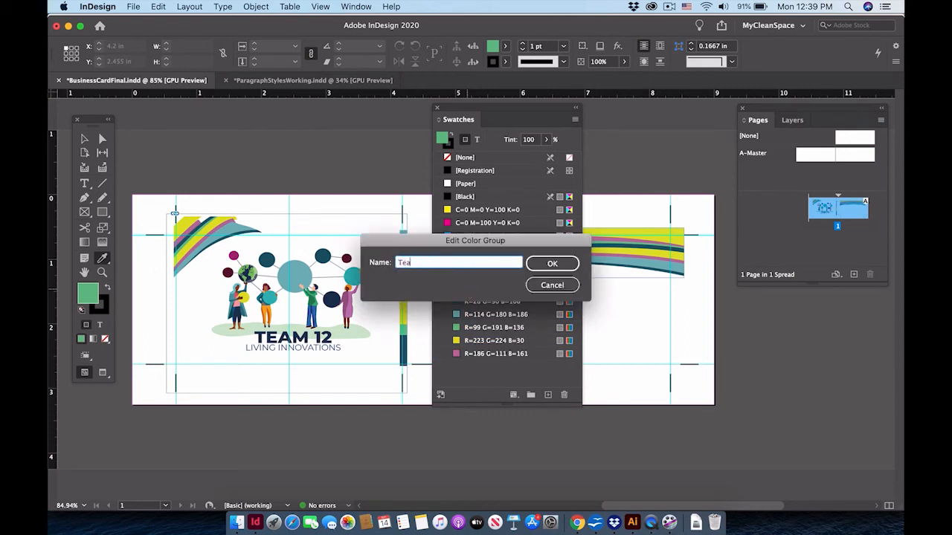
type("m12Colora")
key("BackSpace")
type("s")
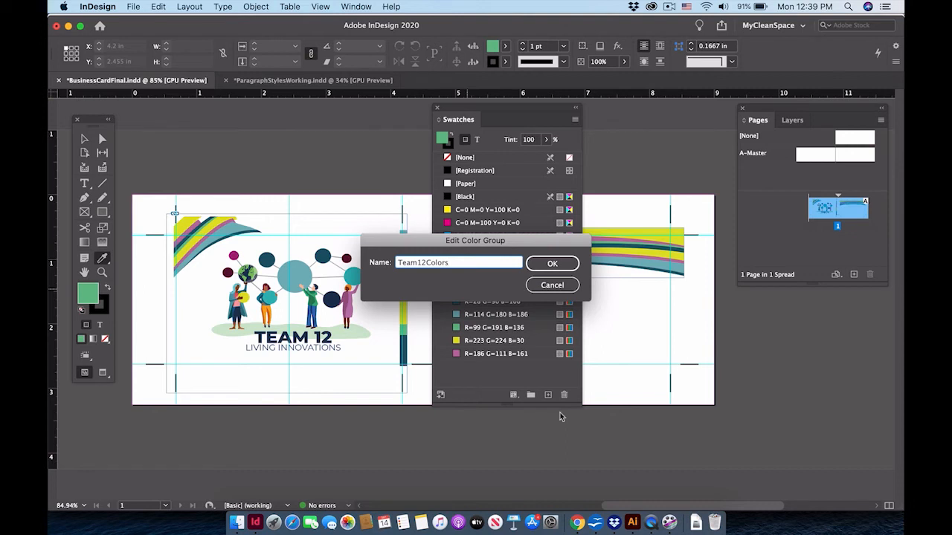
left_click(553, 264)
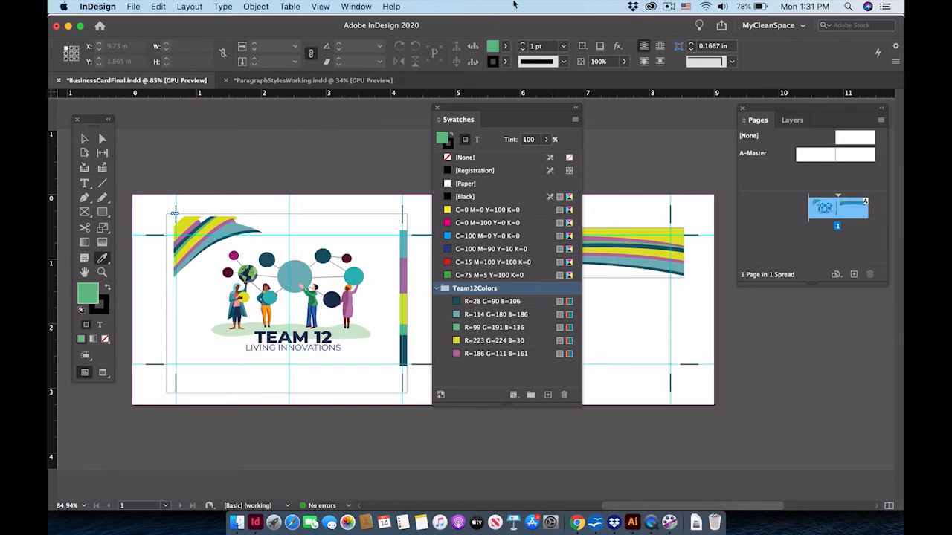
Start a new library and accept the offer to try out CC Libraries
left_click(126, 7)
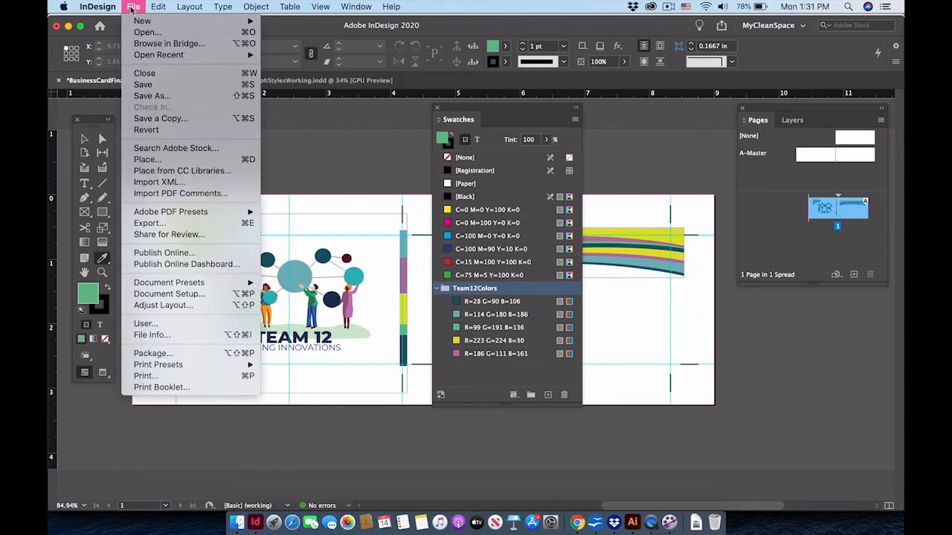
mouse_move(141, 20)
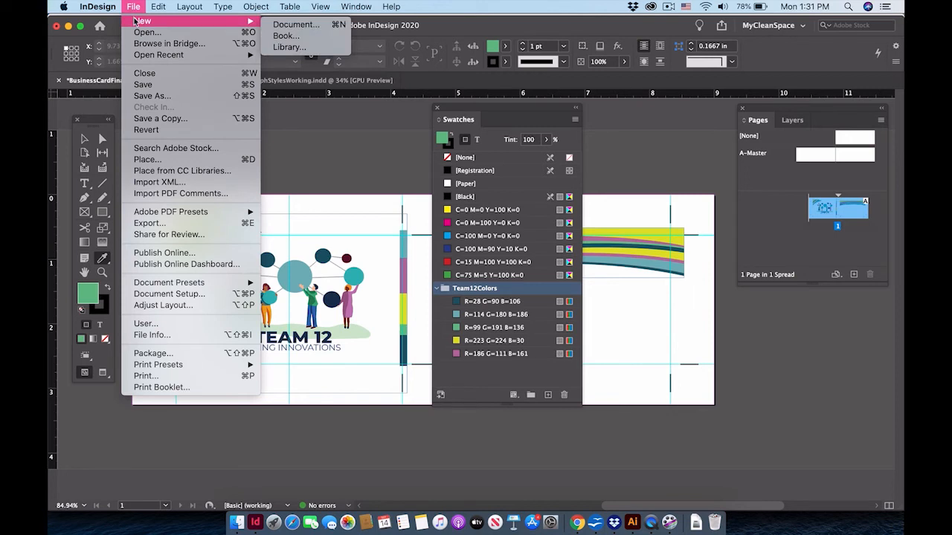
left_click(313, 47)
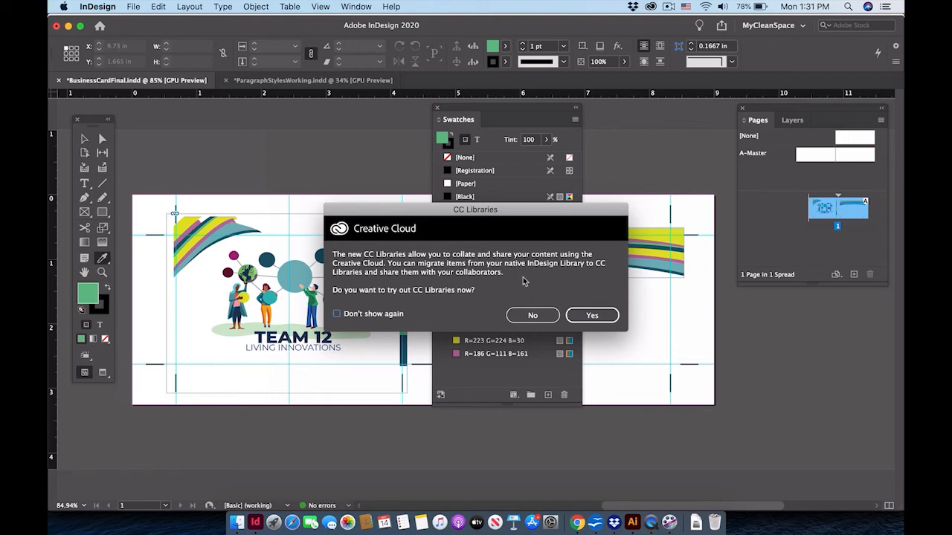
left_click(599, 316)
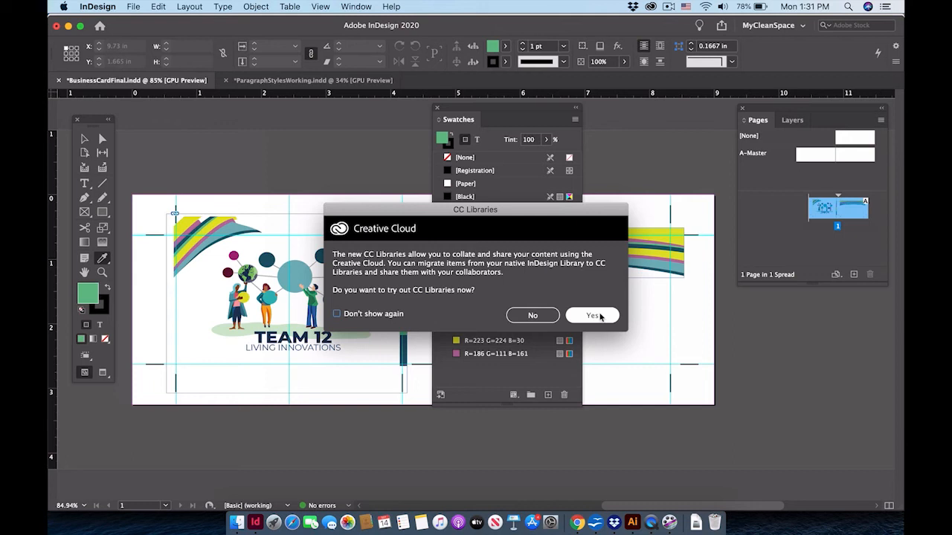
left_click(595, 315)
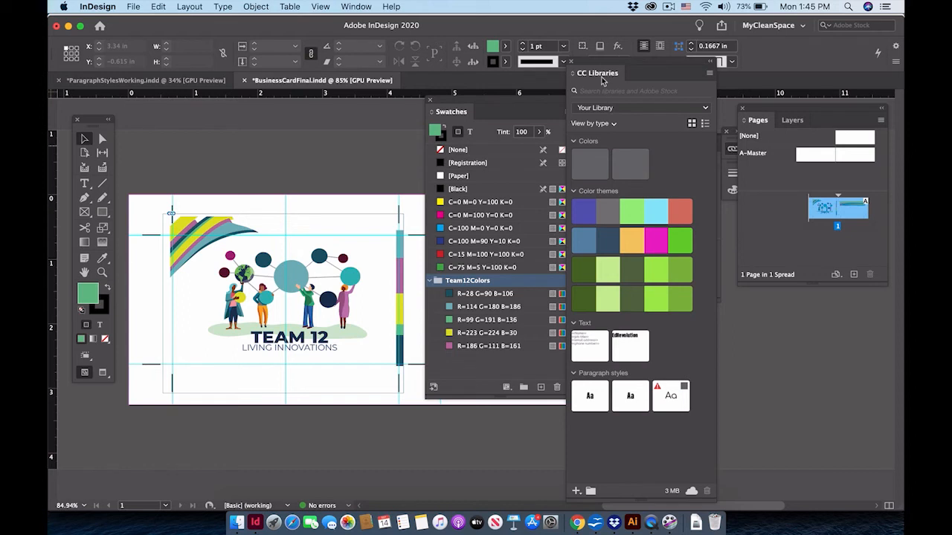
Add a new page and draw a strokeless square about 0.85 by 0.84 in near its left edge, filled with R=28 G=90 B=106
left_click(853, 275)
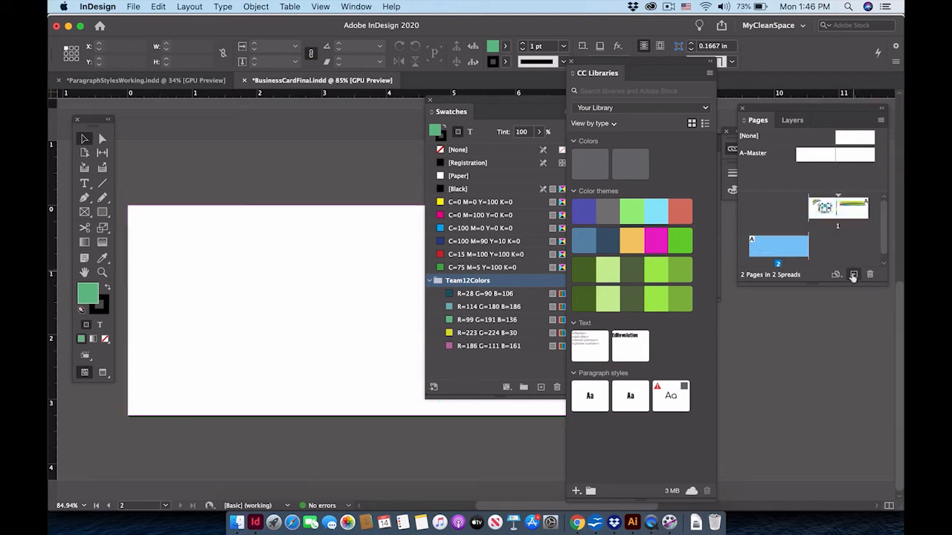
left_click(103, 212)
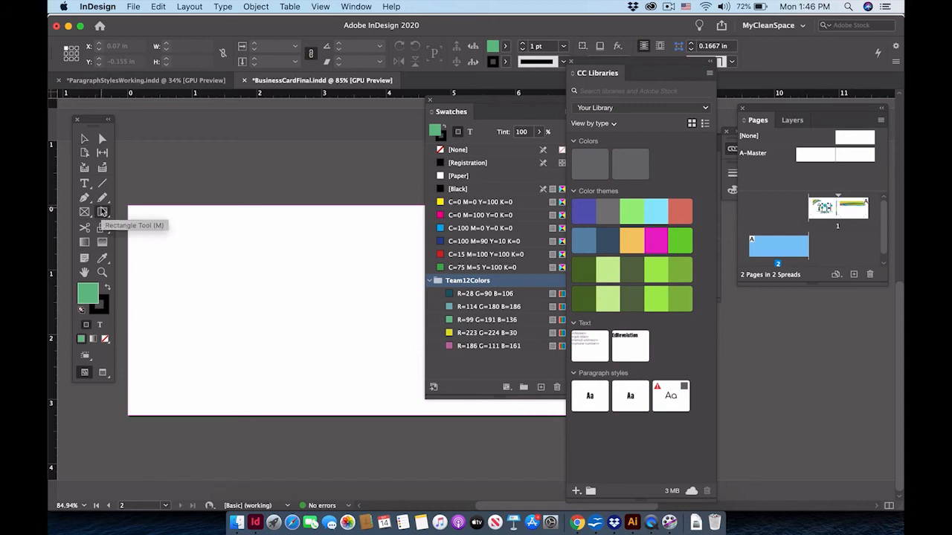
left_click(105, 308)
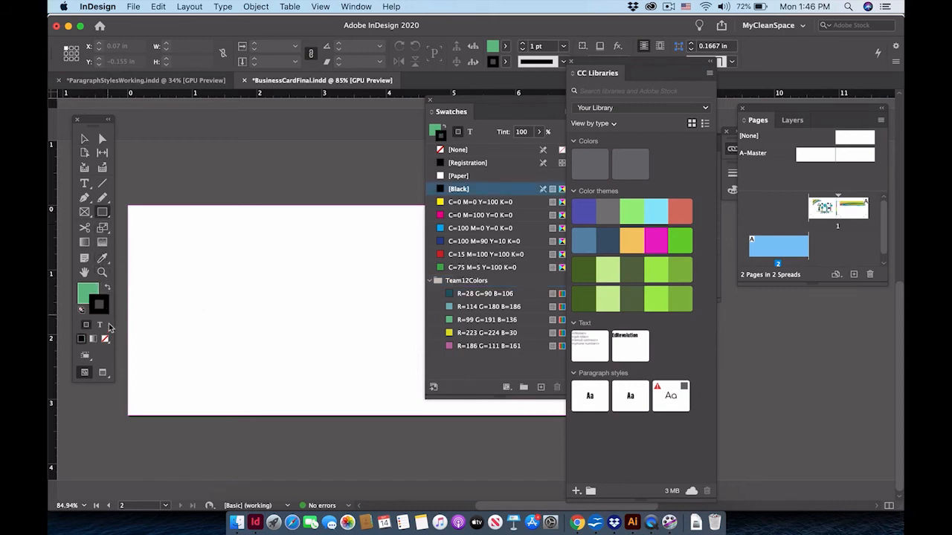
left_click(104, 339)
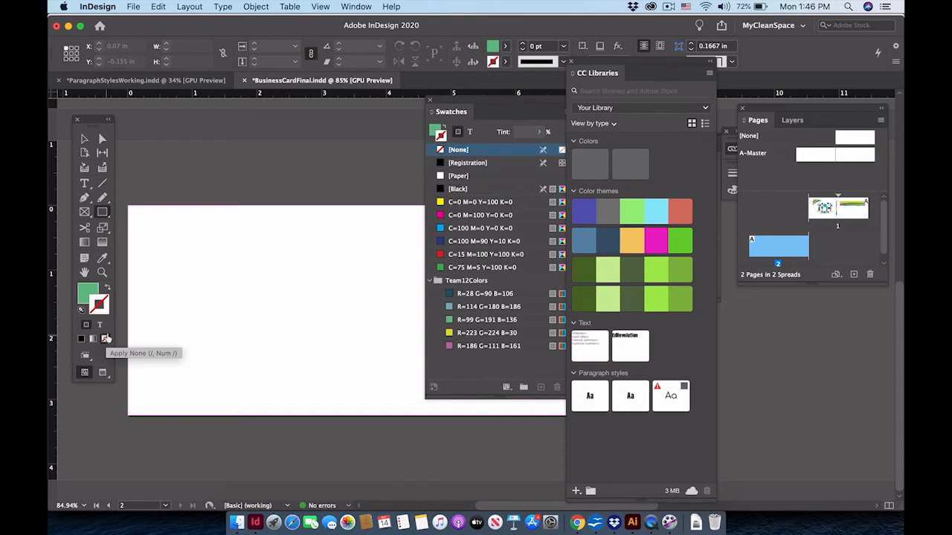
left_click(85, 290)
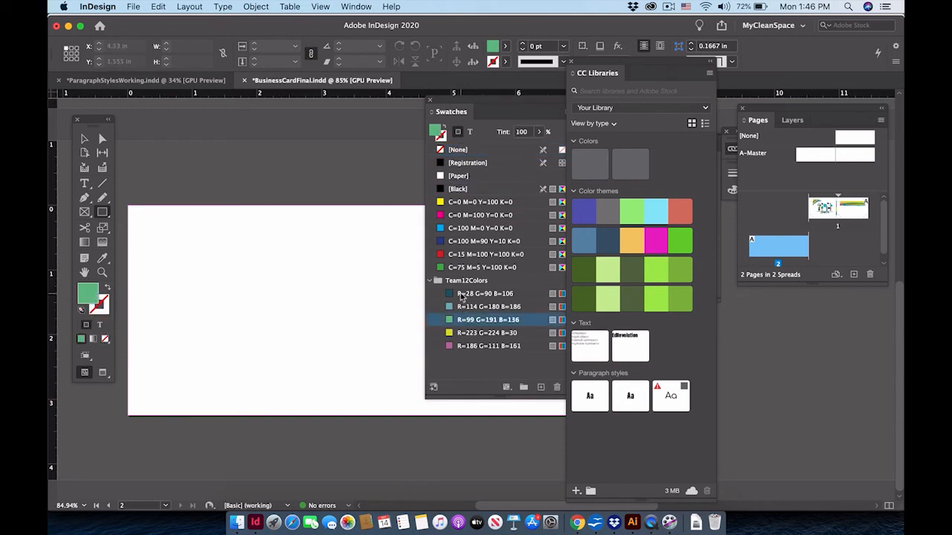
left_click(461, 295)
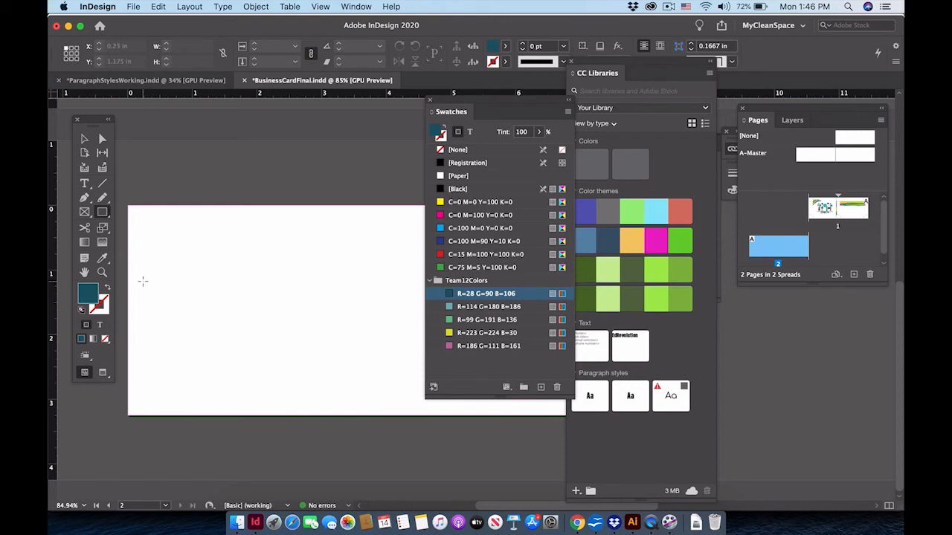
left_click_drag(142, 281, 198, 337)
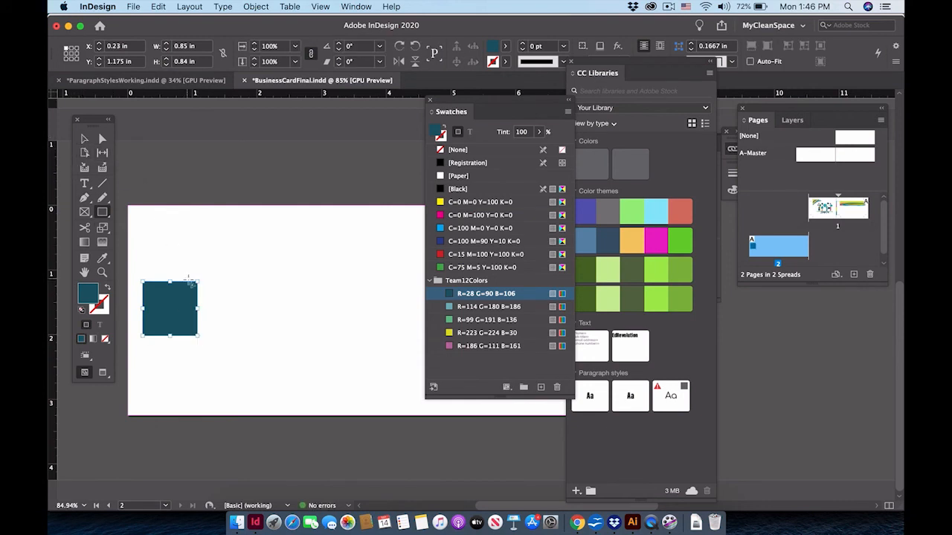
Nudge the dark-teal square slightly down and place a duplicate beside it at X 1.2 in, level with the original
left_click(84, 140)
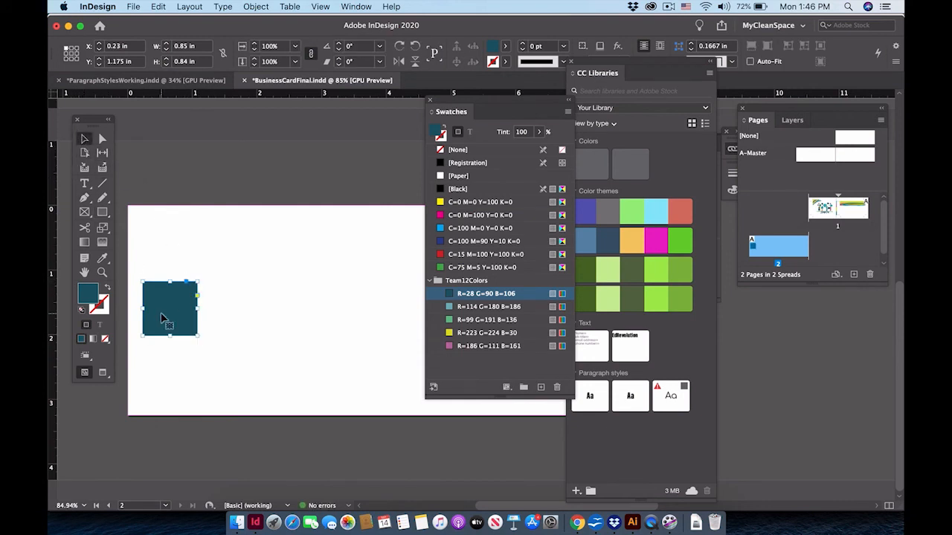
mouse_move(162, 316)
left_mouse_down()
mouse_move(198, 314)
mouse_move(162, 319)
left_mouse_up()
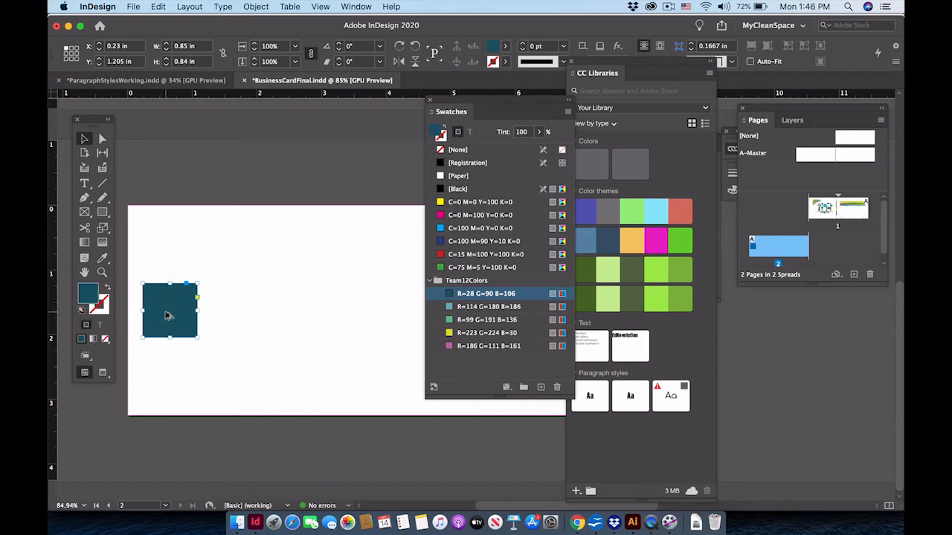
left_click_drag(168, 316, 231, 318)
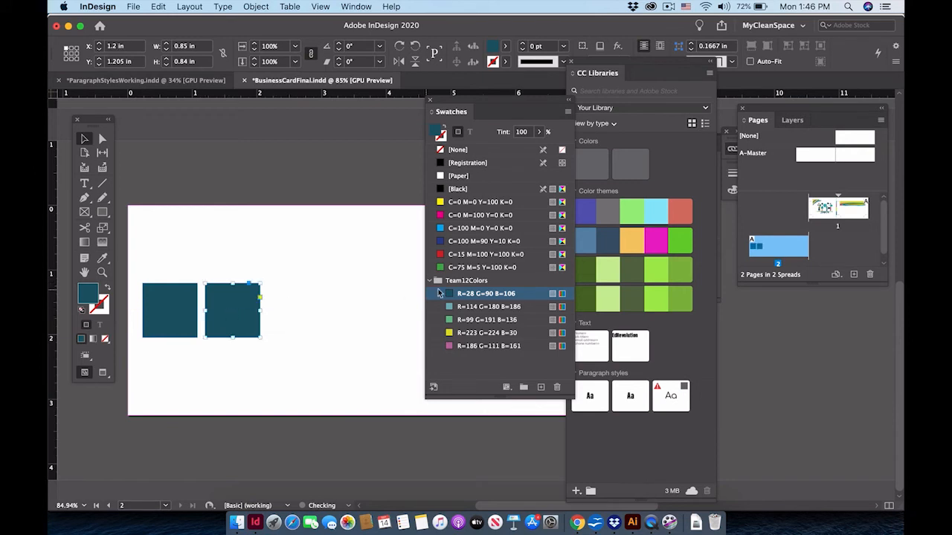
Fill the second square with R=114 G=180 B=186 and place a duplicate beside it at X 2.17 in, filled with R=99 G=191 B=136
left_click(462, 307)
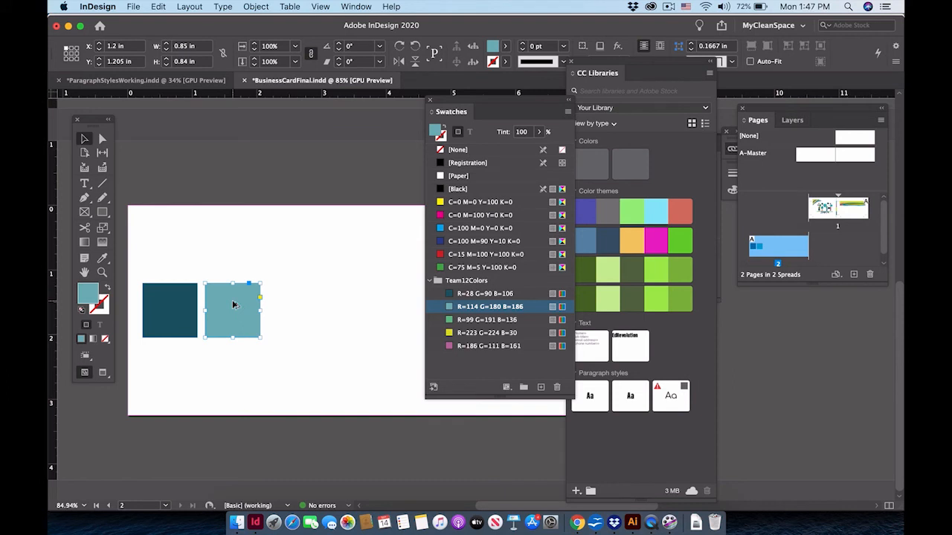
left_click_drag(240, 306, 297, 305)
left_click(462, 320)
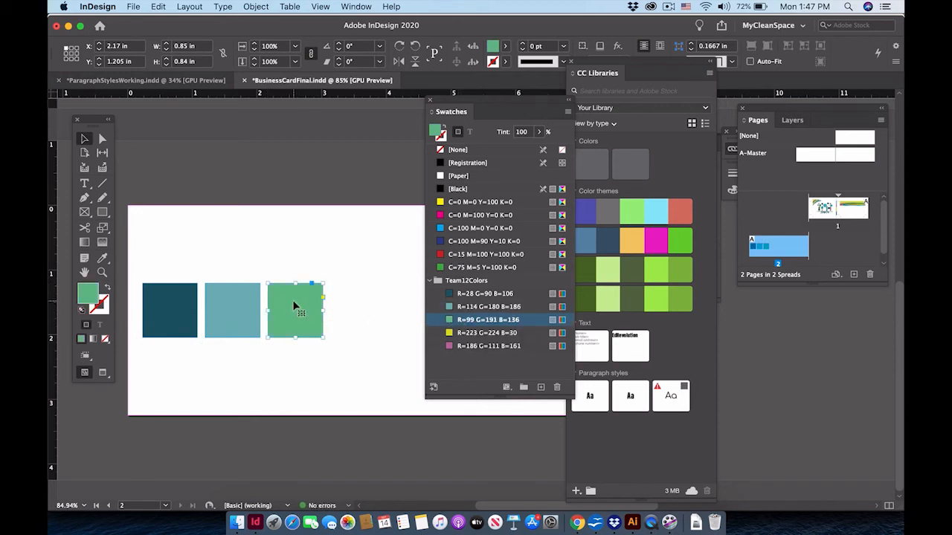
Extend the row with a duplicate at X 3.14 in filled R=223 G=224 B=30 and another at X 4.075 in filled R=186 G=111 B=161
left_click_drag(294, 306, 358, 305)
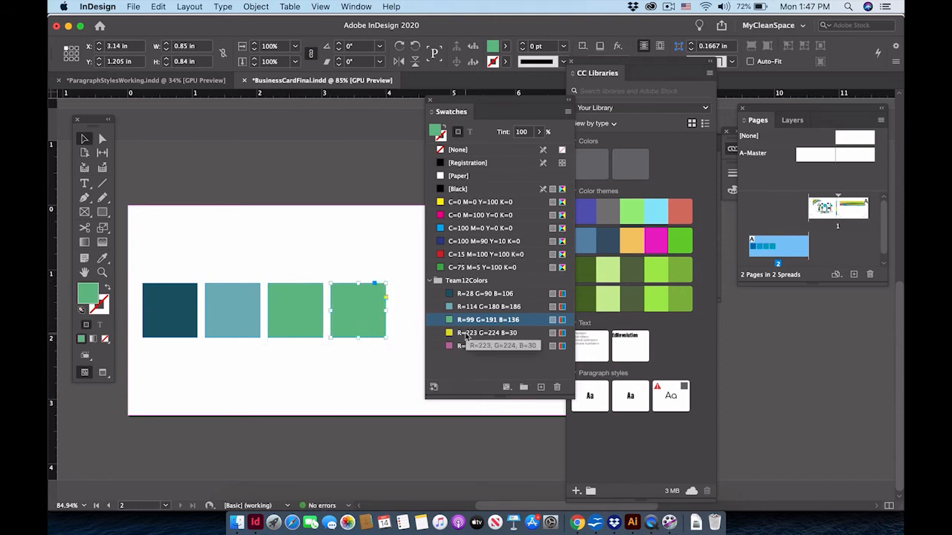
left_click(466, 334)
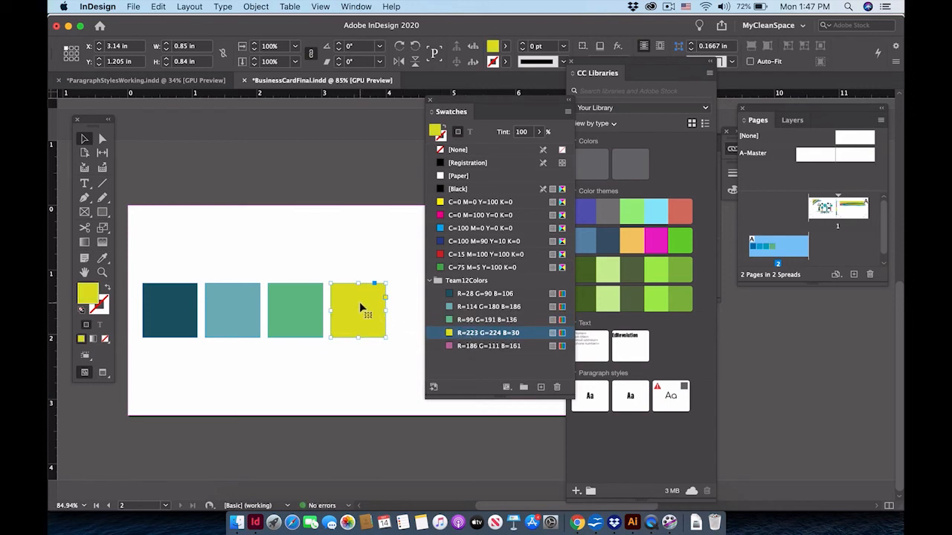
left_click_drag(360, 308, 414, 307)
left_click(477, 346)
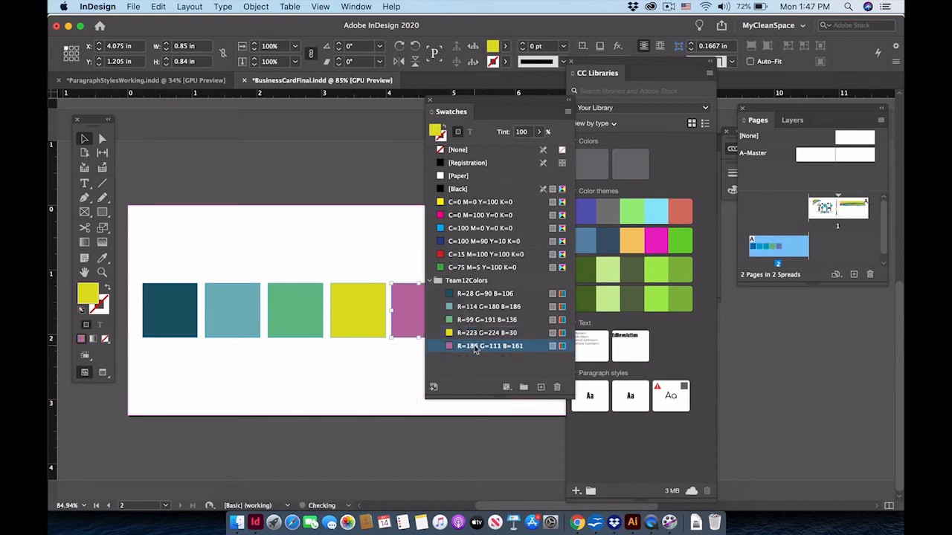
Add a text frame above the row of squares reading "TEAM 12 Colors", keeping the last square's purple fill
left_click(85, 185)
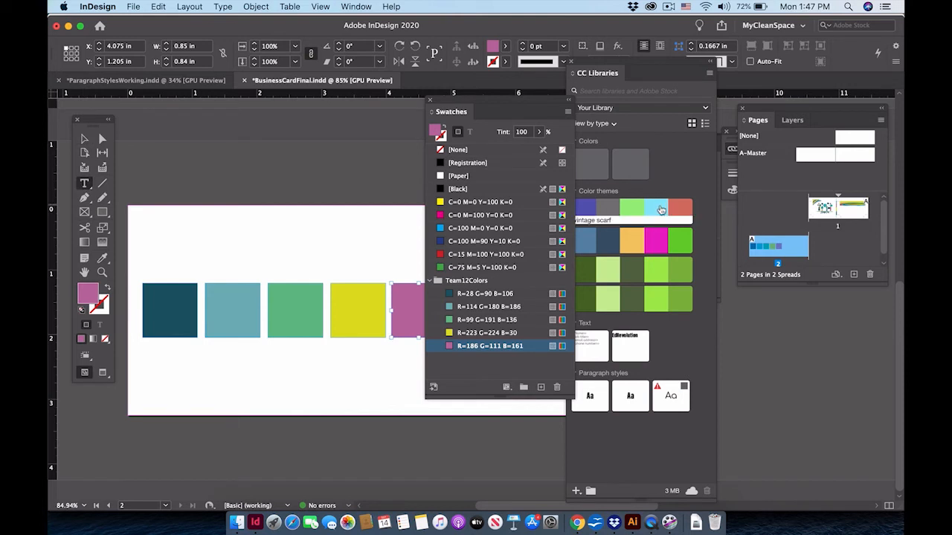
left_click(459, 190)
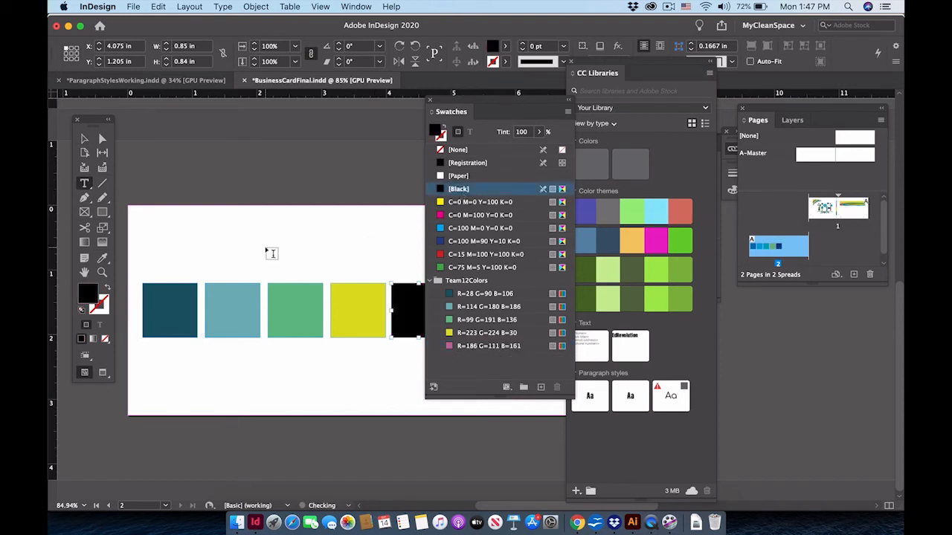
key("super+z")
left_click_drag(149, 235, 327, 264)
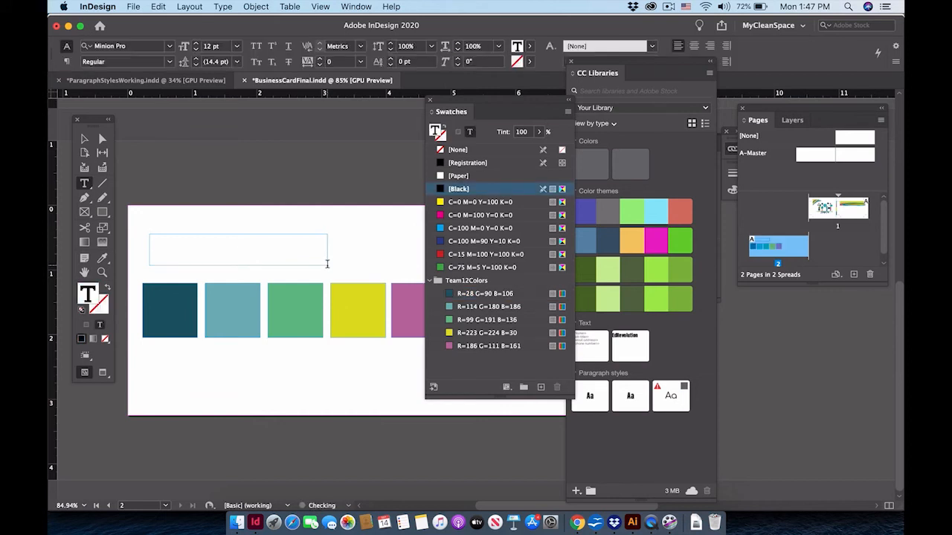
type("TEAM")
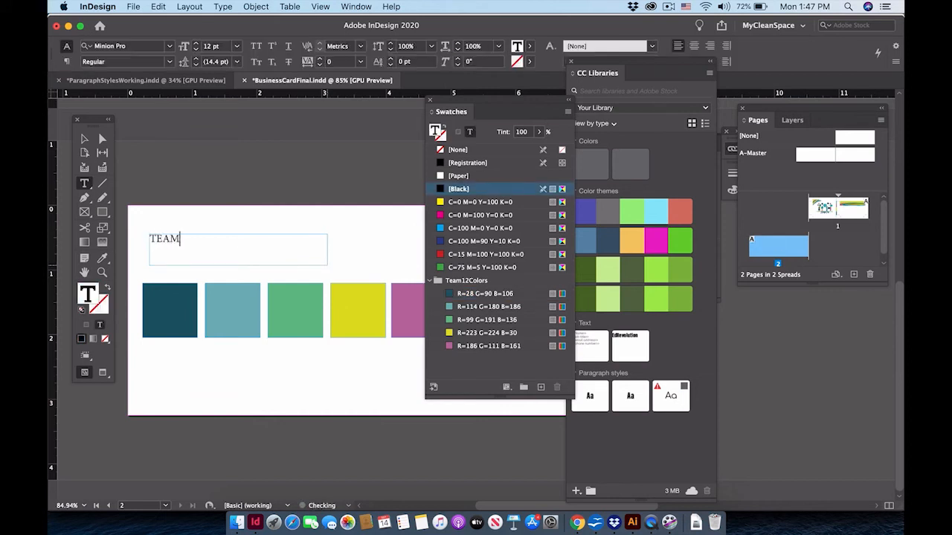
type(" 12 Colora")
key("BackSpace")
type("s")
Set the "TEAM 12 Colors" heading in Futura PT Bold
key("super+a")
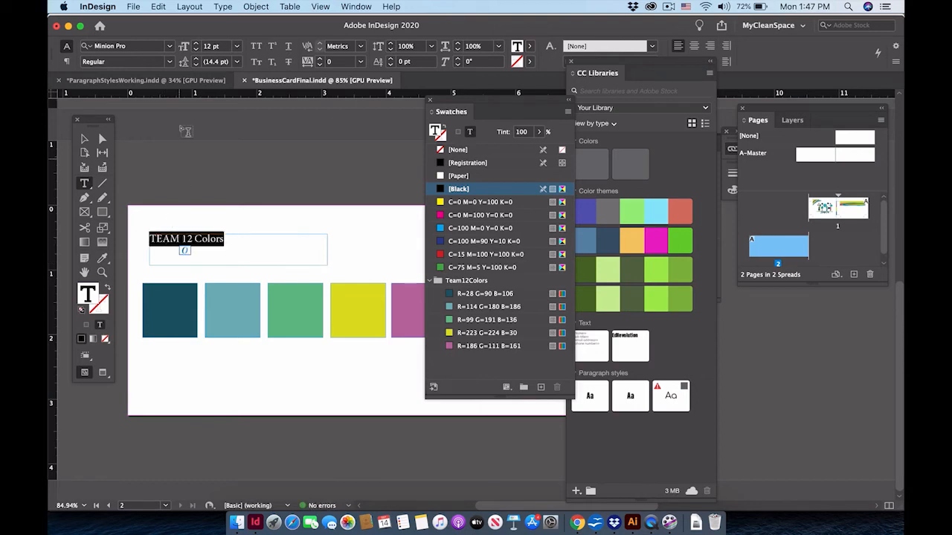
left_click(170, 46)
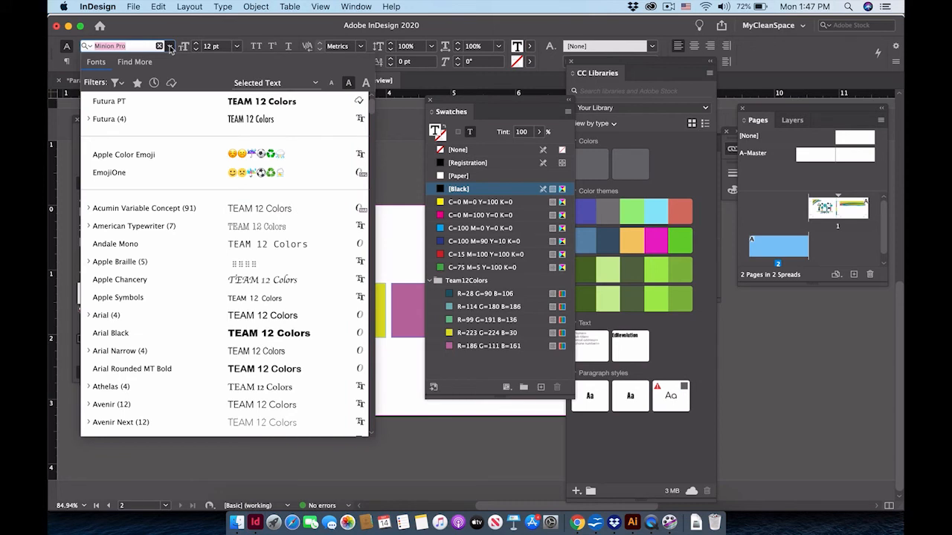
left_click(178, 104)
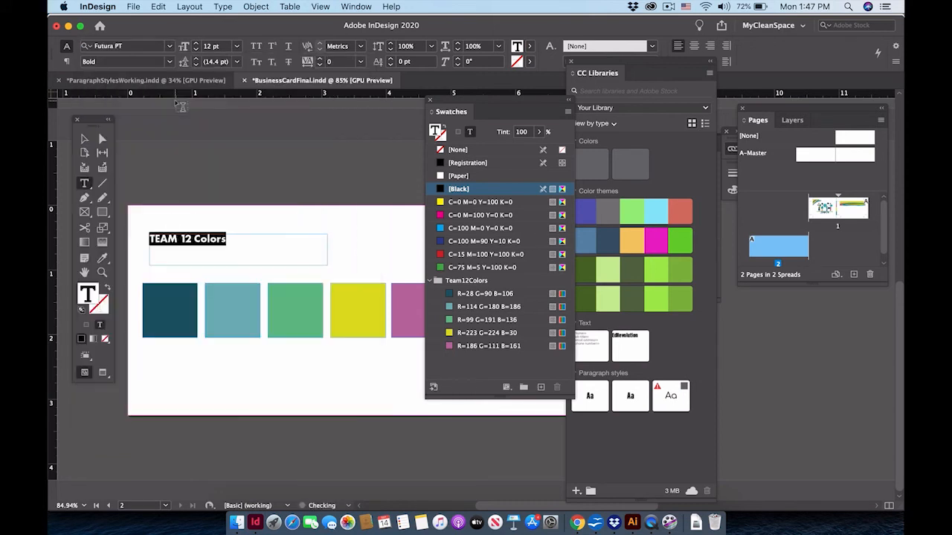
Add the heading and all five colour squares together as a graphic to the Team 12 Content library
left_click(84, 138)
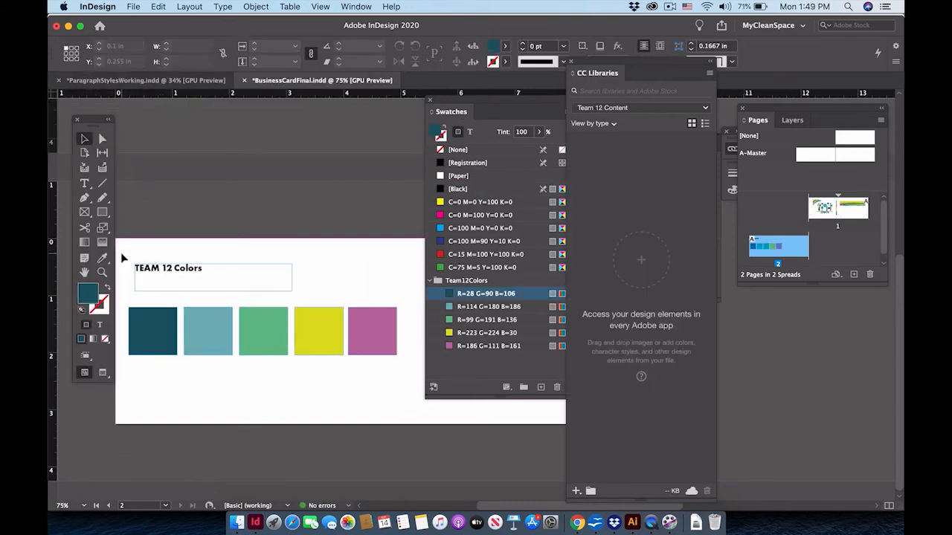
left_click_drag(120, 252, 408, 388)
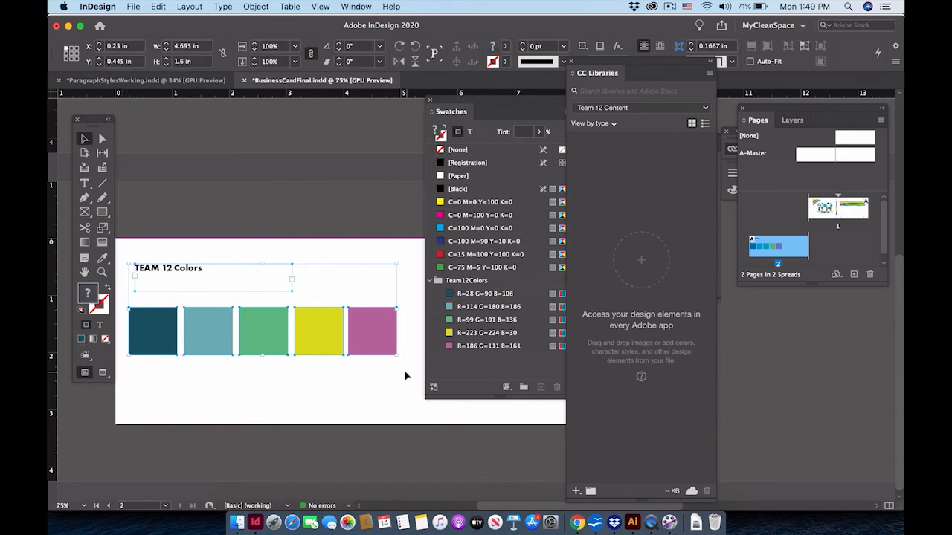
left_click_drag(377, 333, 685, 203)
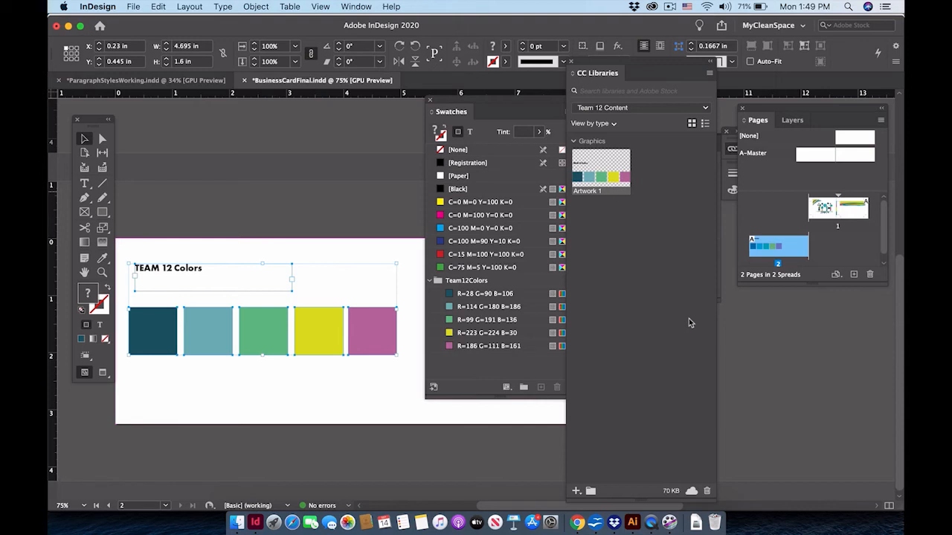
Name the new library graphic "Team 12 Colors" and close CC Libraries
double_click(593, 191)
type("Team 12 Colors")
left_click(632, 242)
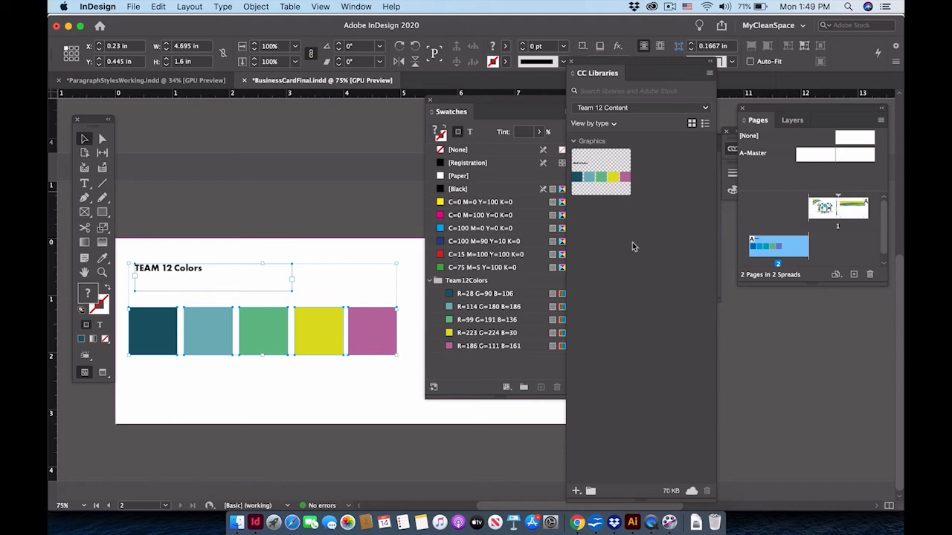
left_click(571, 65)
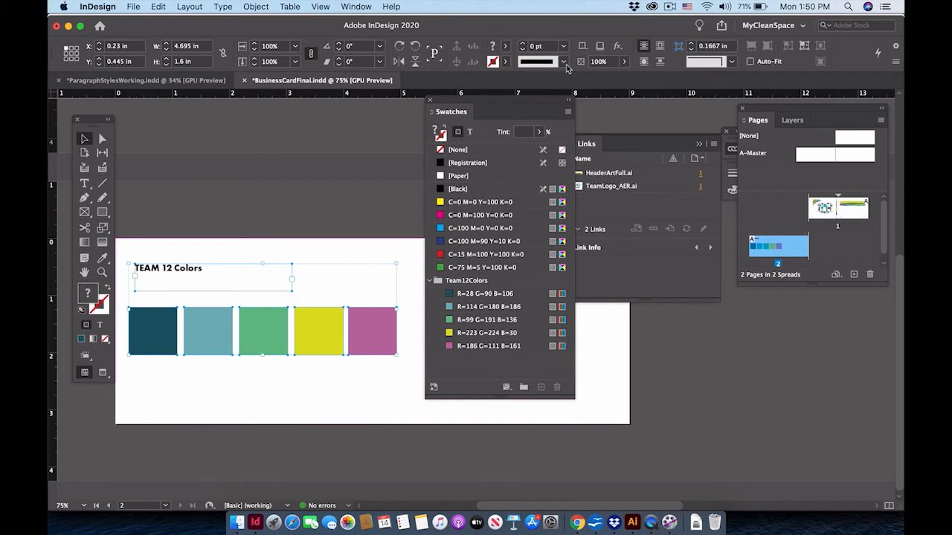
Create a new InDesign library file named Team12INDLibrary in Session_01_Folder
left_click(133, 7)
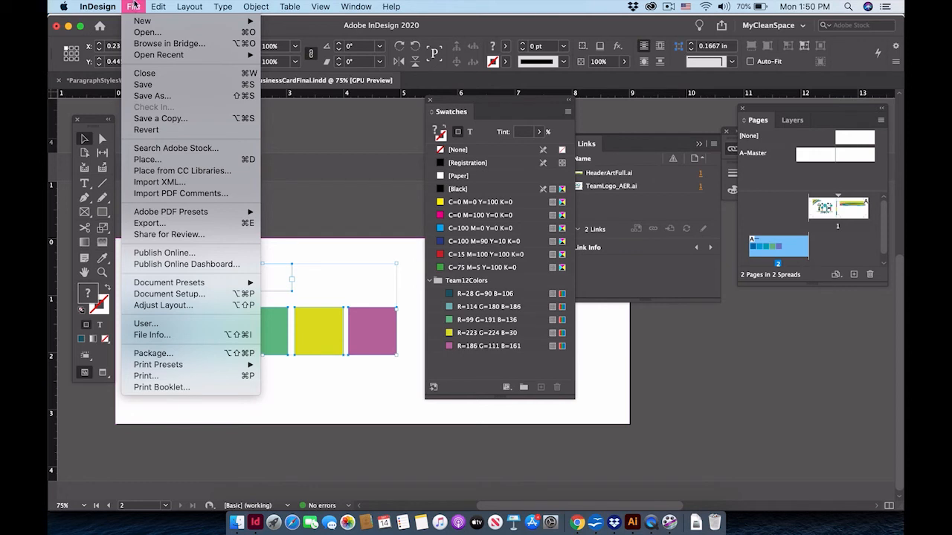
mouse_move(135, 21)
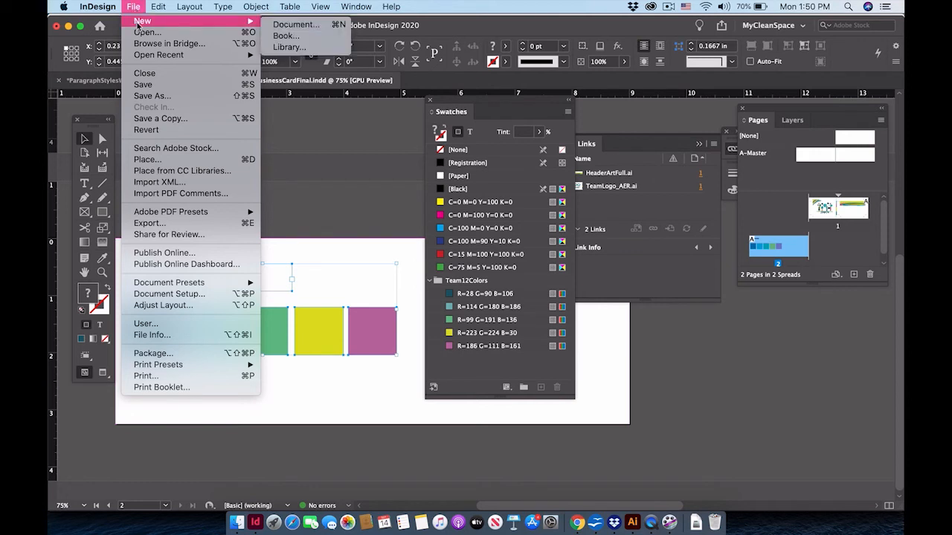
left_click(297, 48)
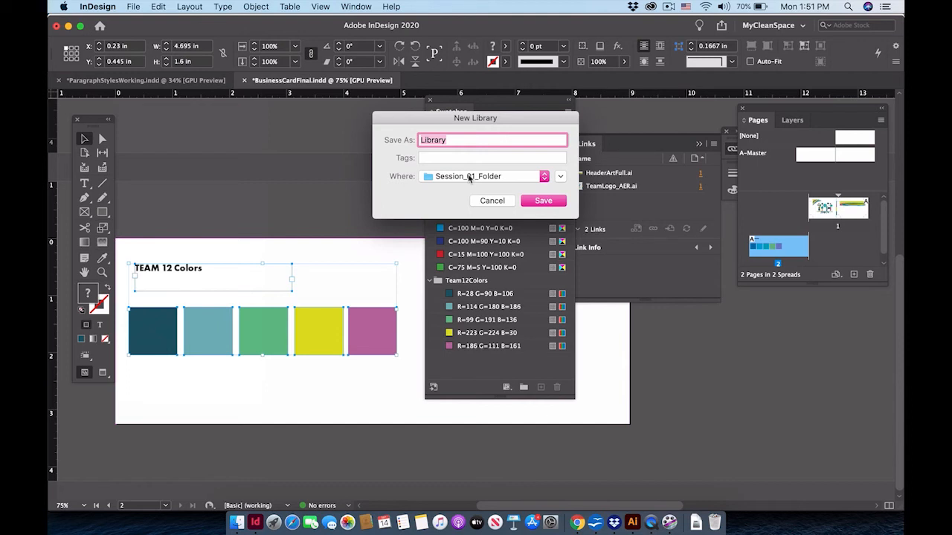
left_click(421, 143)
type("Team12IND")
left_click(460, 179)
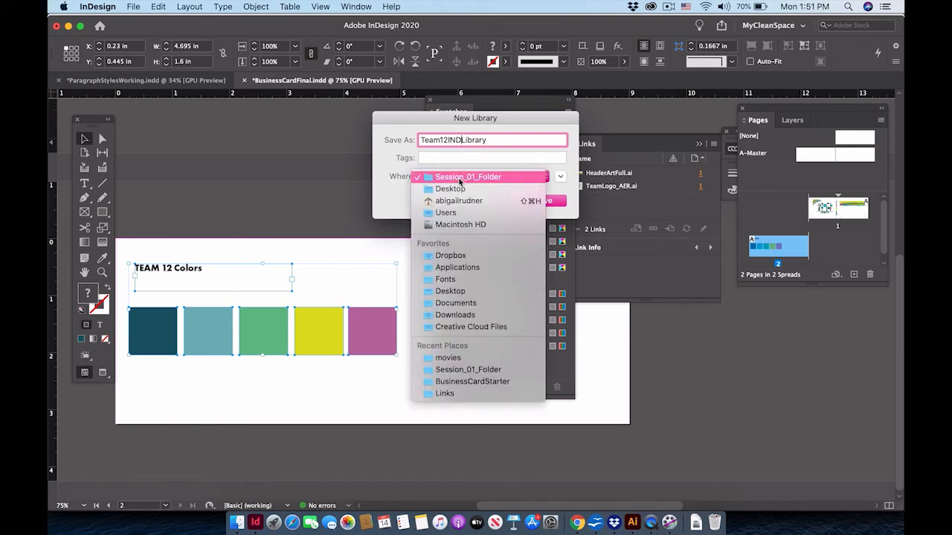
left_click(461, 178)
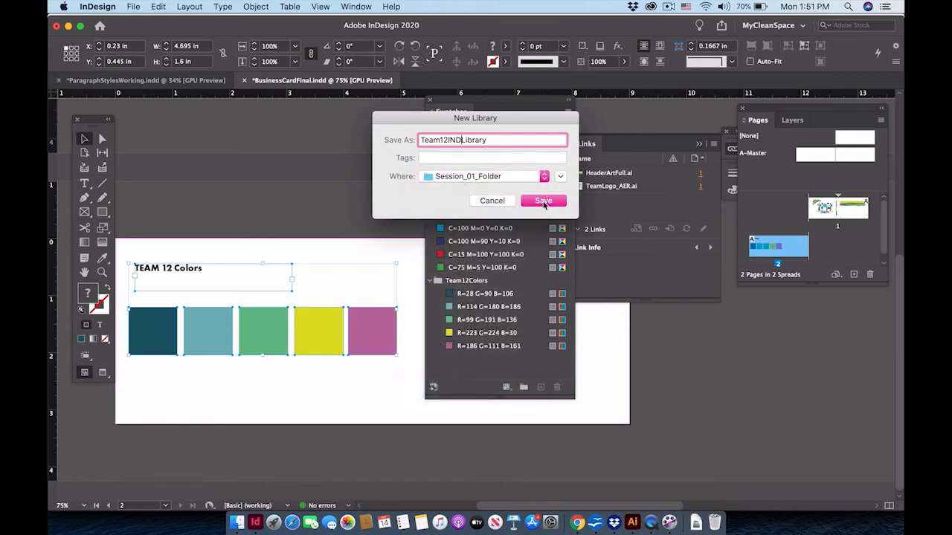
left_click(544, 202)
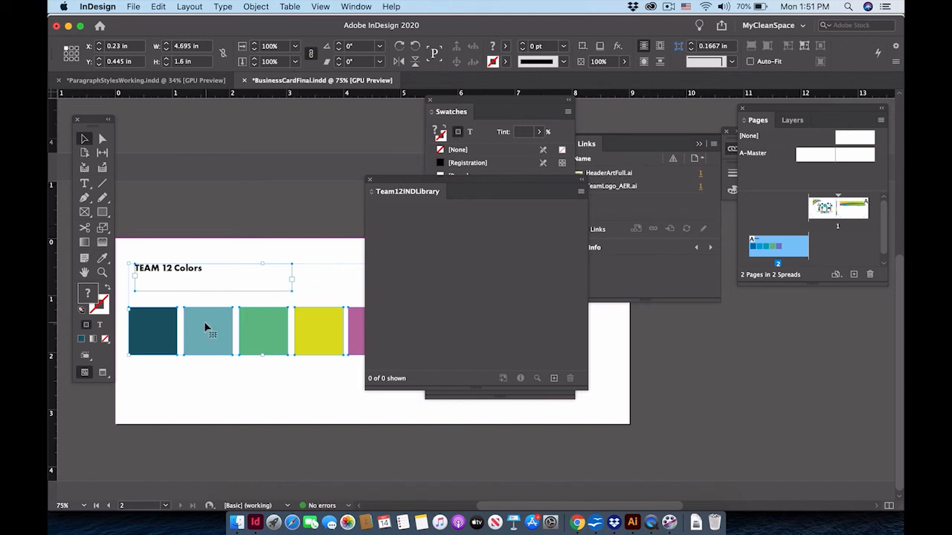
Add the selected heading and squares to Team12INDLibrary and name the item "colors"
left_click_drag(158, 342, 415, 276)
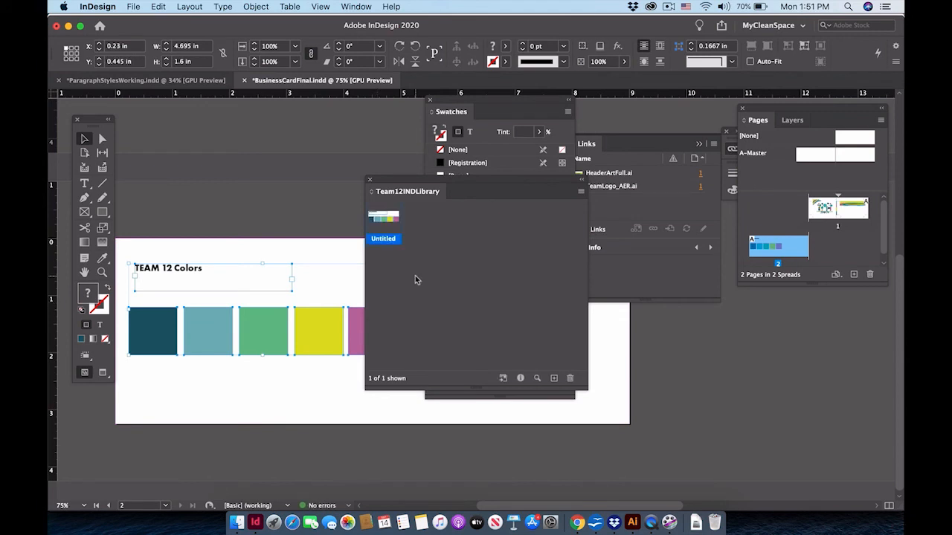
double_click(386, 239)
type("colors")
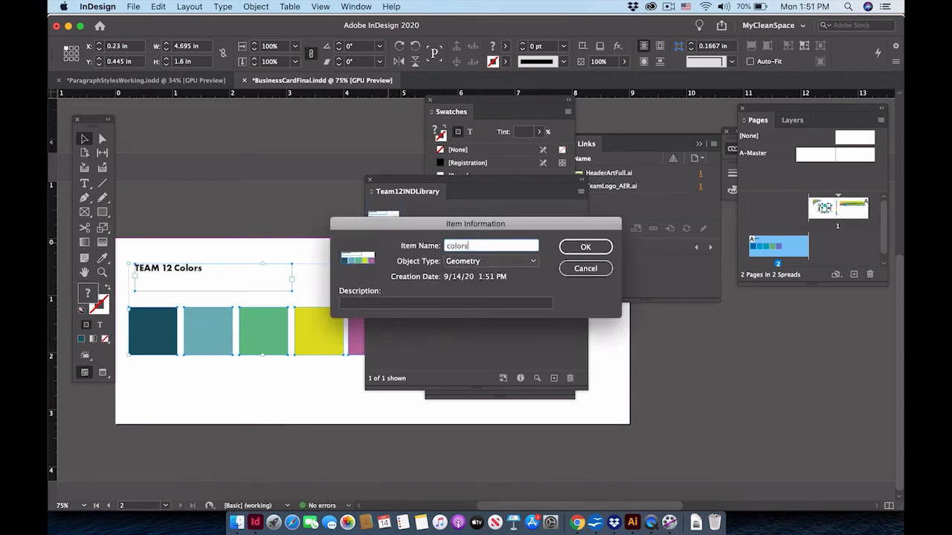
left_click(595, 253)
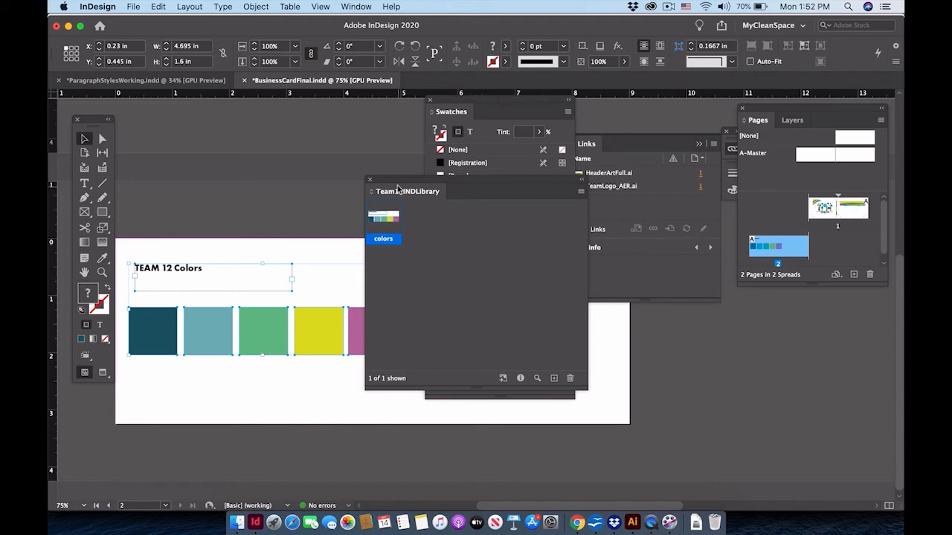
Move Team12INDLibrary to the empty area below Links, then close Swatches and collapse Links
left_click_drag(398, 189, 631, 323)
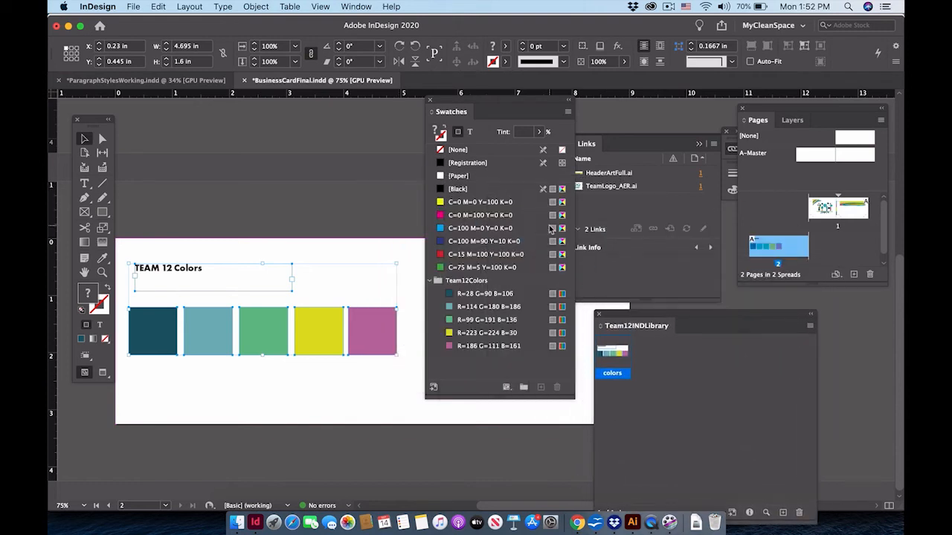
left_click(430, 102)
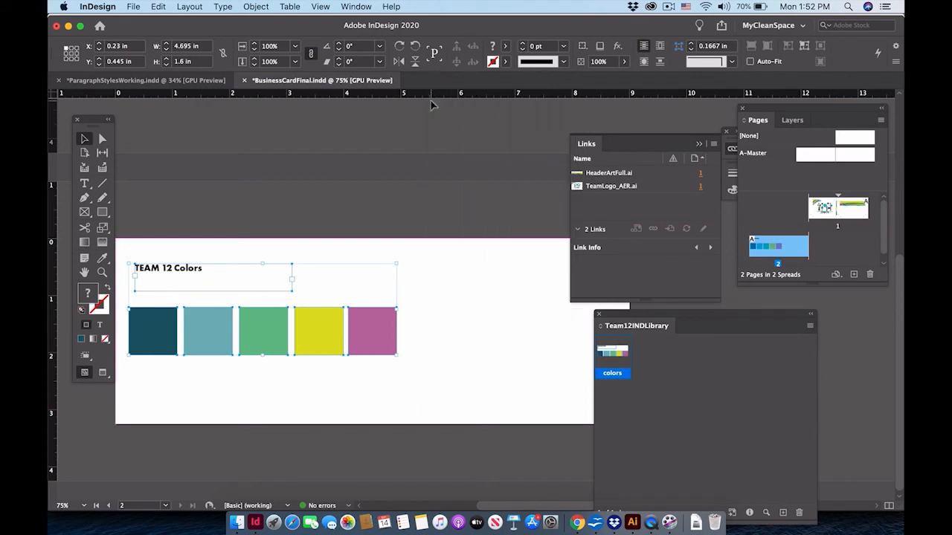
left_click(698, 144)
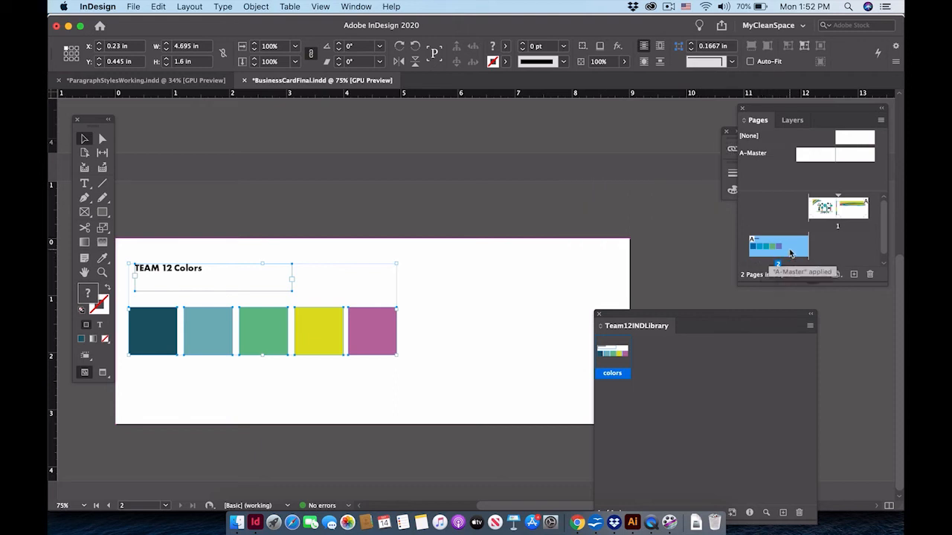
Delete page 2 together with the heading and colour squares on it
left_click(870, 277)
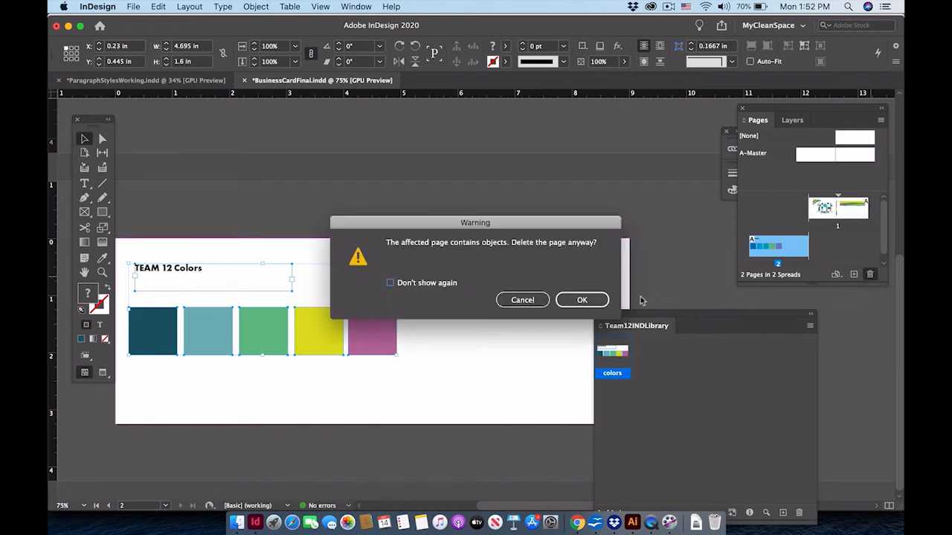
left_click(586, 301)
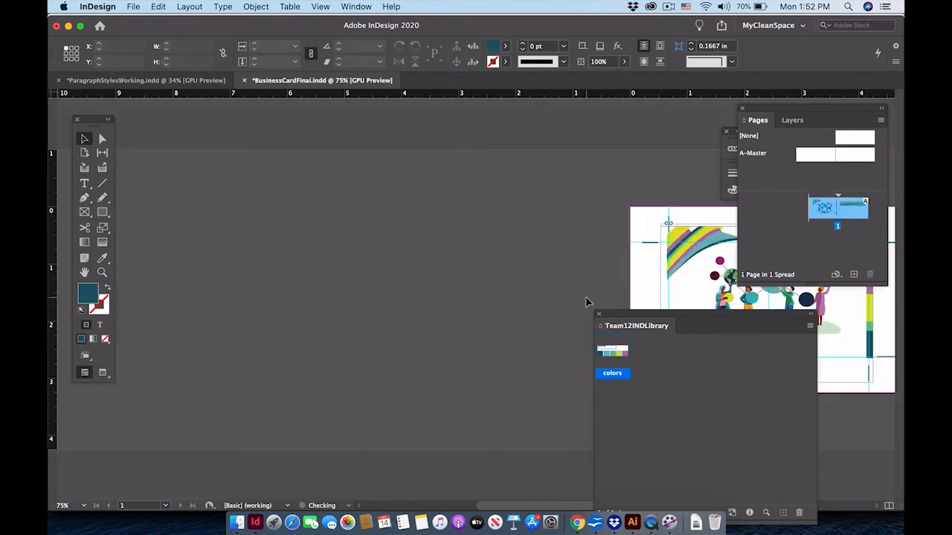
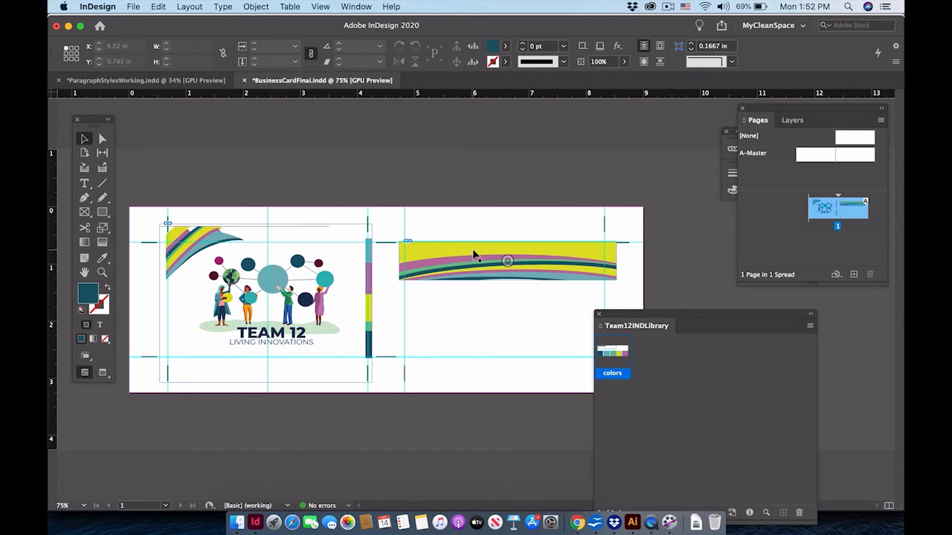
Add the wavy striped header artwork from the business card to Team12INDLibrary
left_click(473, 255)
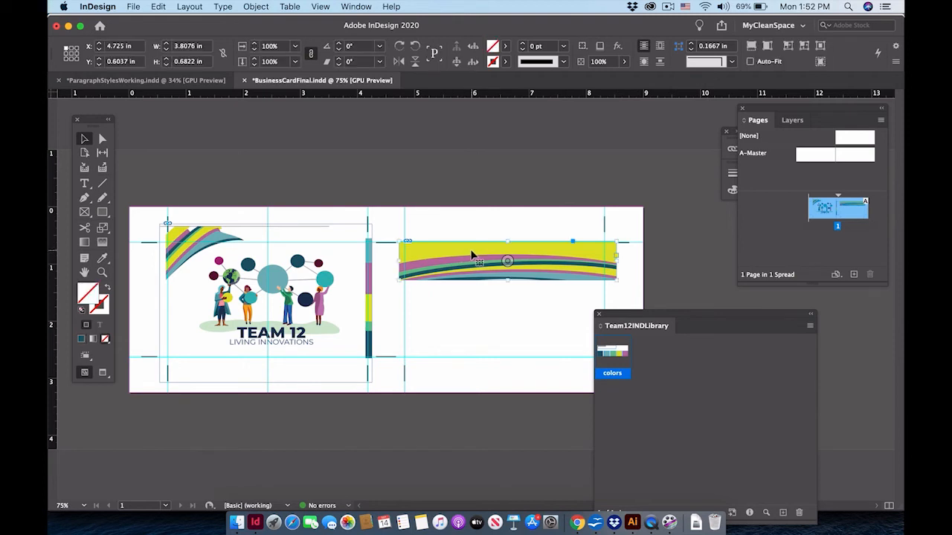
left_click_drag(473, 255, 644, 372)
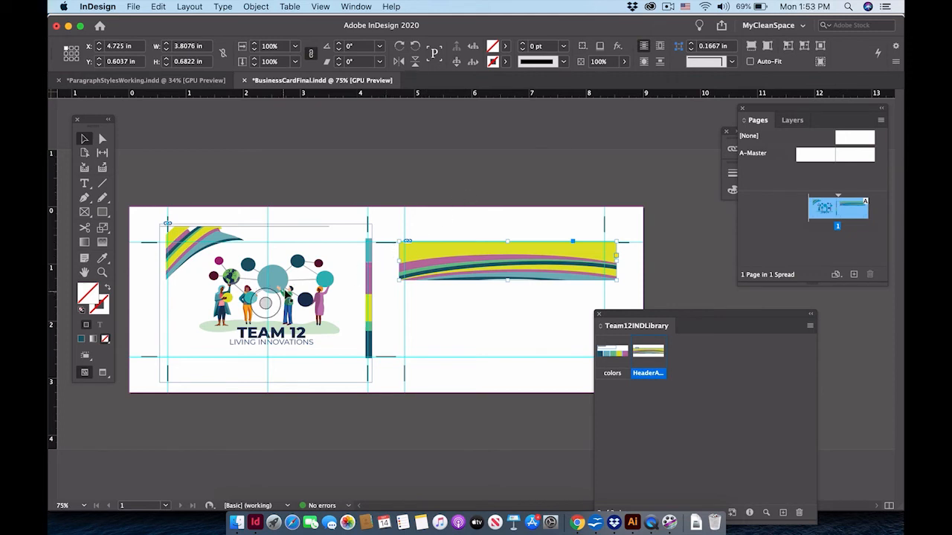
Add a blank second page to the business card document
left_click(297, 288)
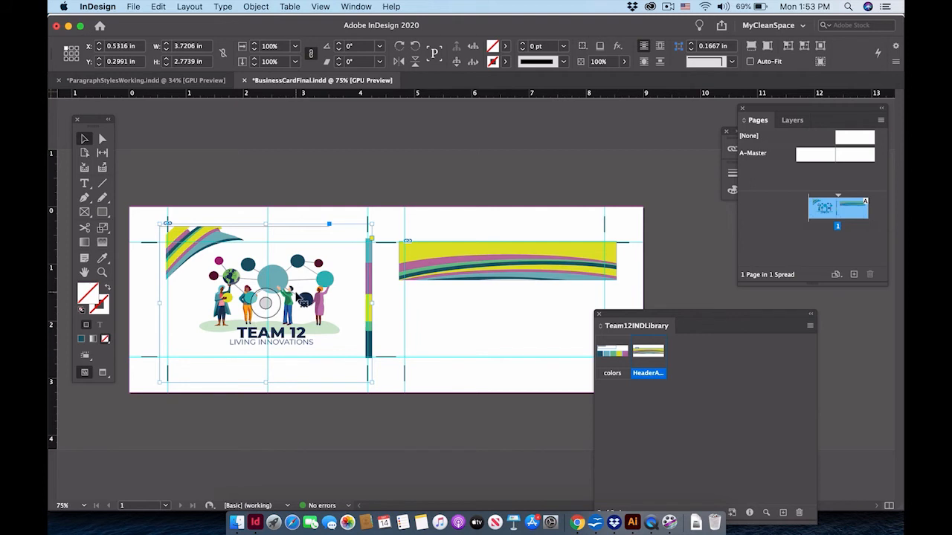
left_click(445, 186)
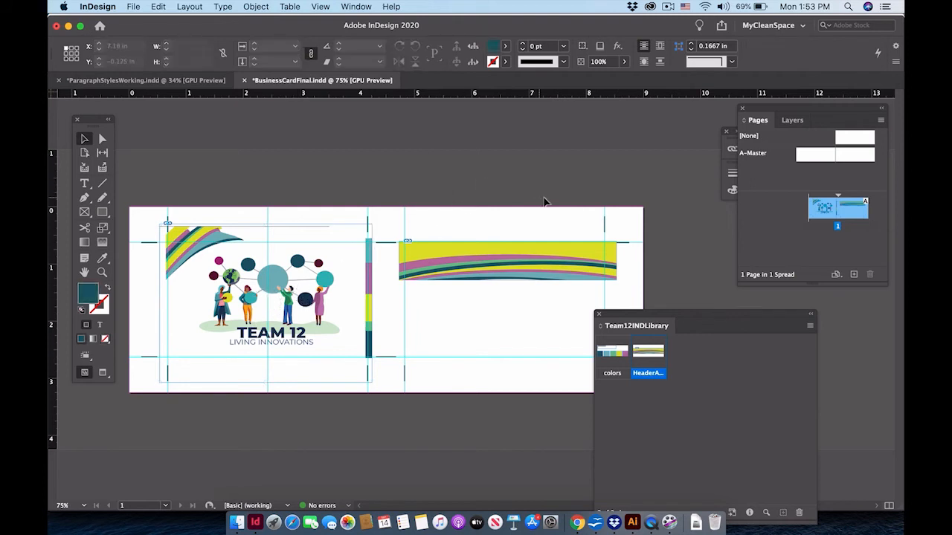
left_click(854, 274)
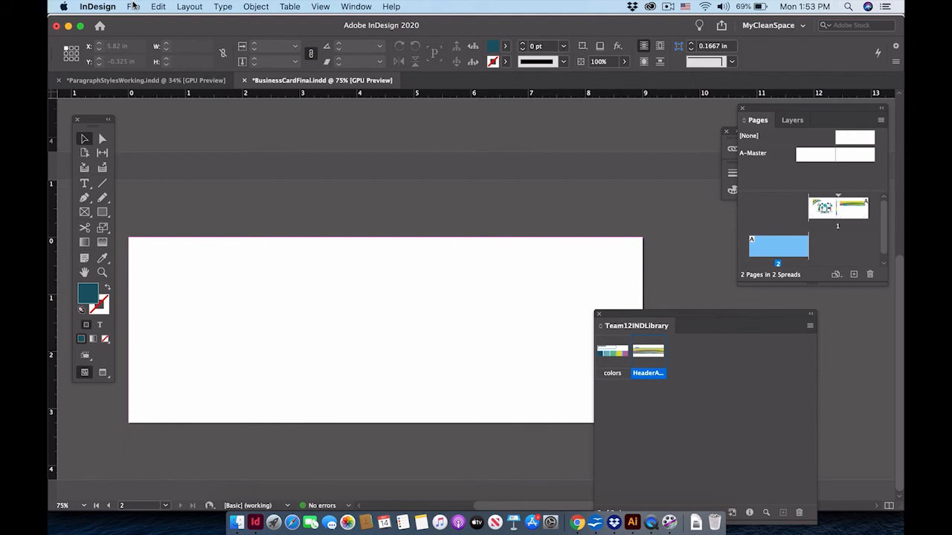
Place HeaderArtCorner.ai at full size near the upper-left corner of page 2
left_click(134, 6)
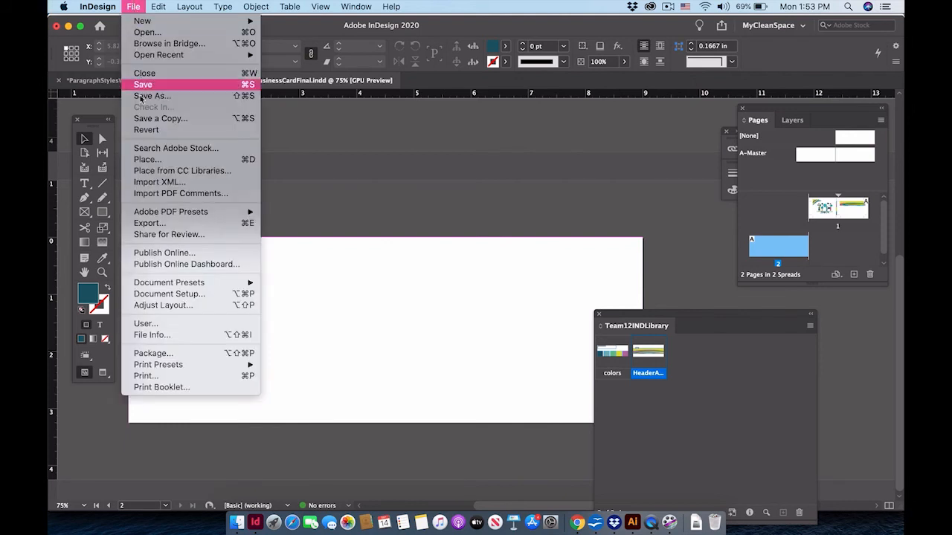
left_click(147, 161)
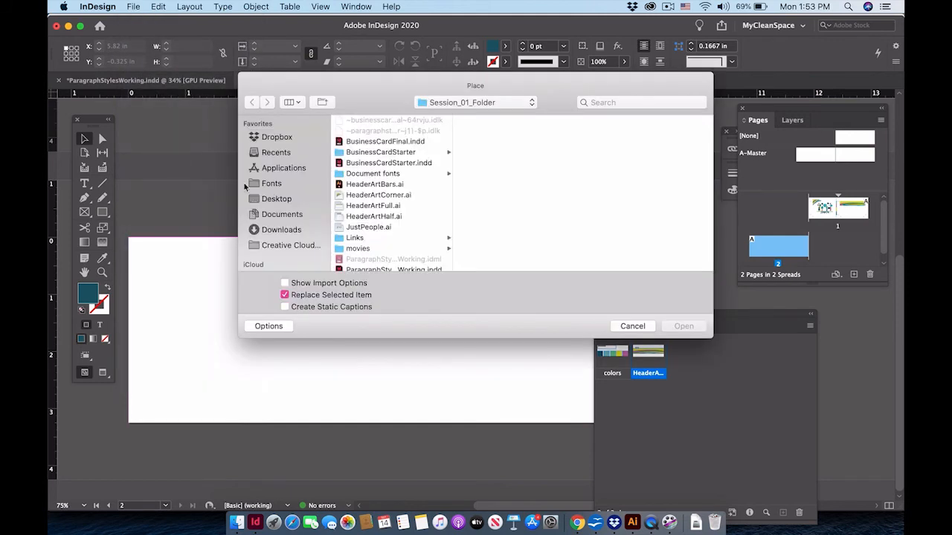
left_click(357, 195)
left_click(683, 327)
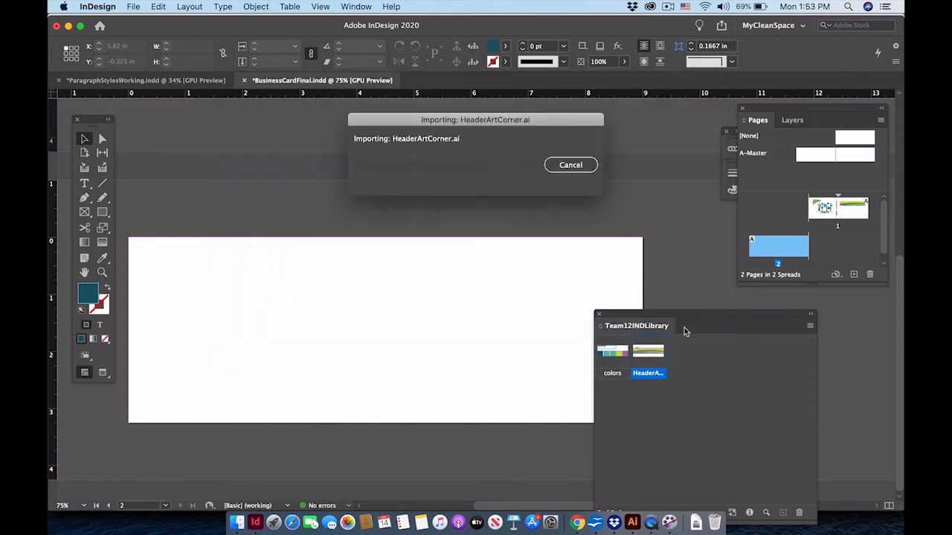
left_click(148, 256)
left_click_drag(275, 336, 269, 327)
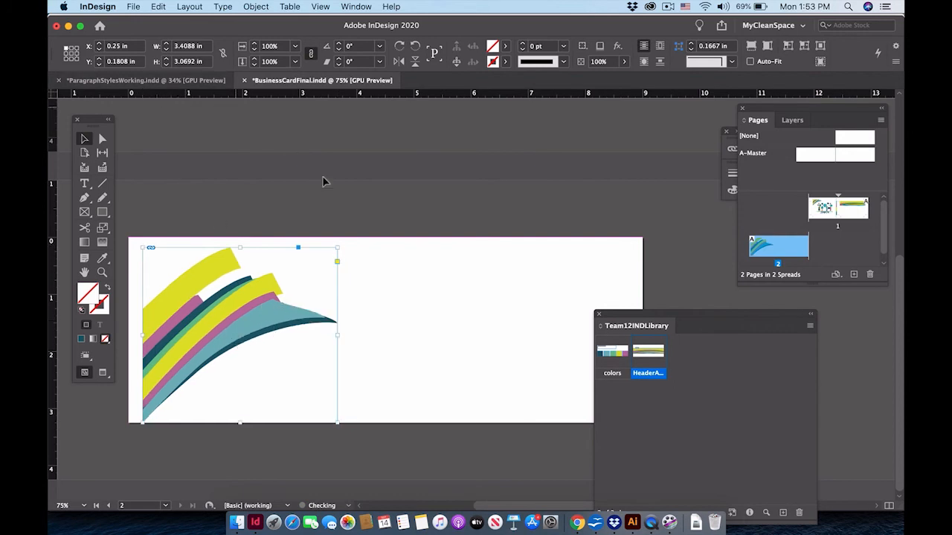
Place HeaderArtHalf.ai on page 2 beside the corner art and move it to about X 4.08 in, Y 0.255 in
left_click(391, 274)
left_click(132, 6)
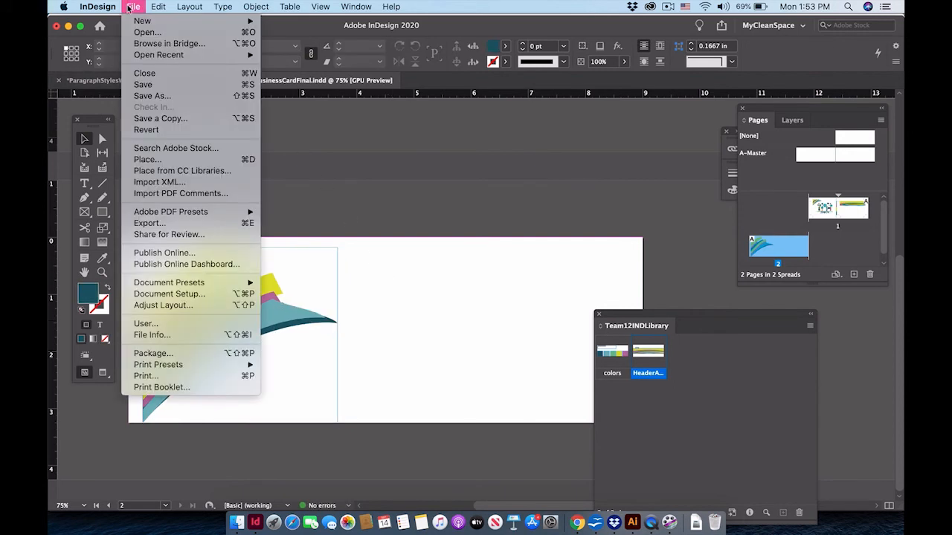
left_click(149, 160)
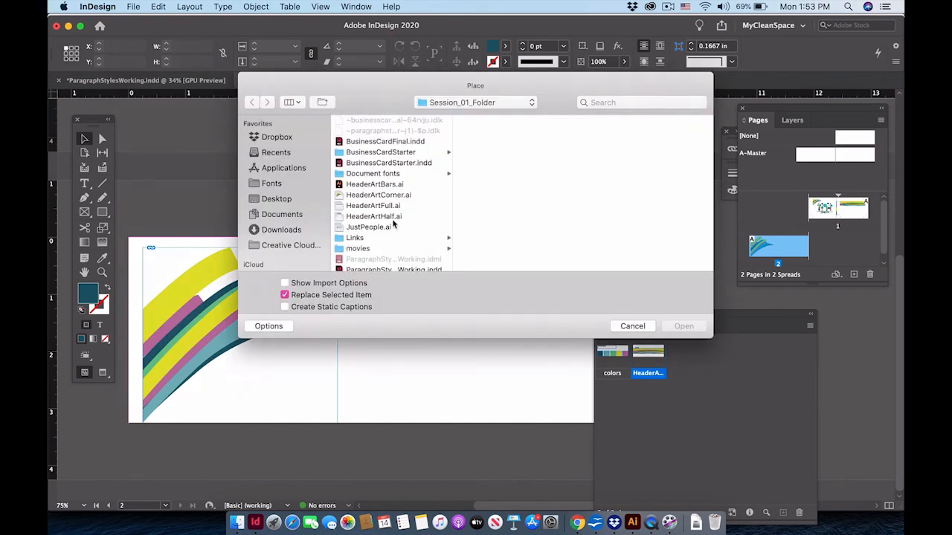
left_click(390, 217)
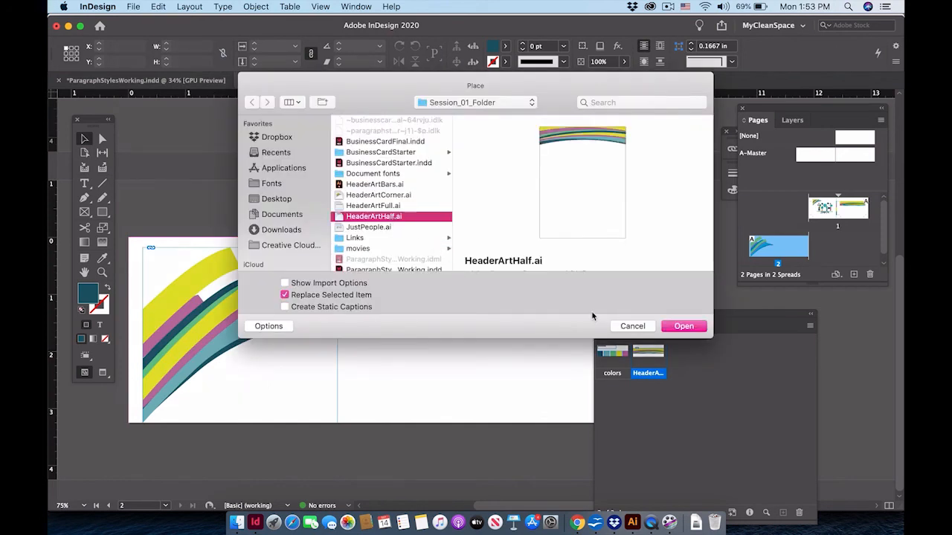
left_click(684, 326)
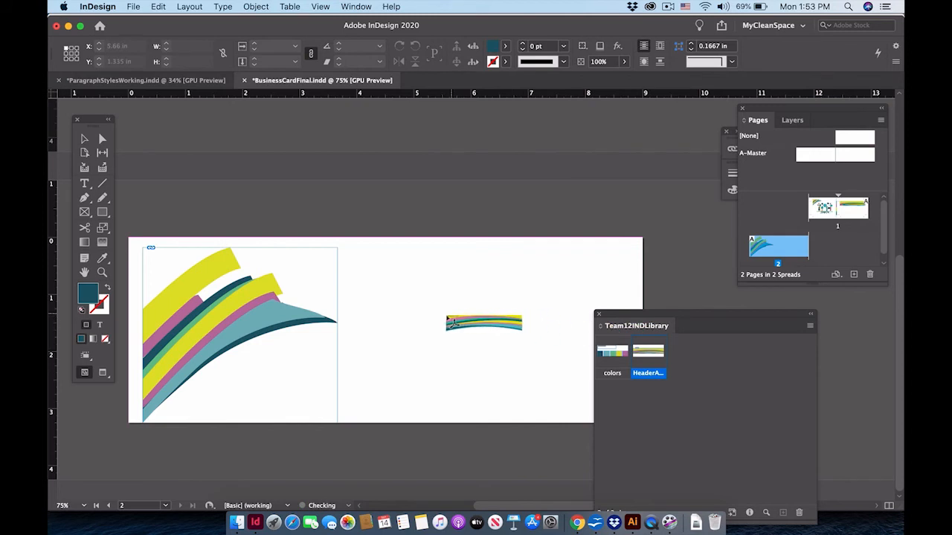
left_click(399, 270)
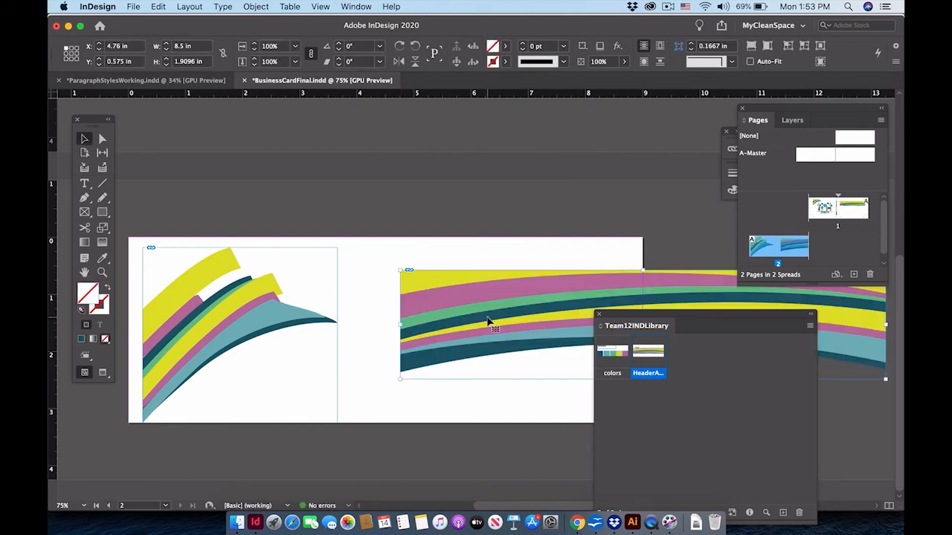
left_click_drag(487, 321, 448, 300)
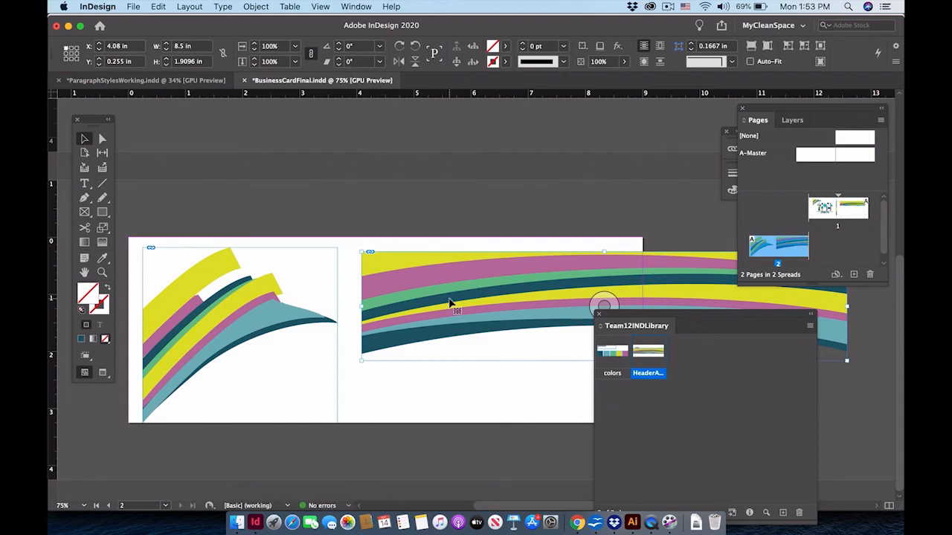
Add the half header art and the corner art to Team12INDLibrary, then delete both from page 2
left_click_drag(444, 306, 684, 352)
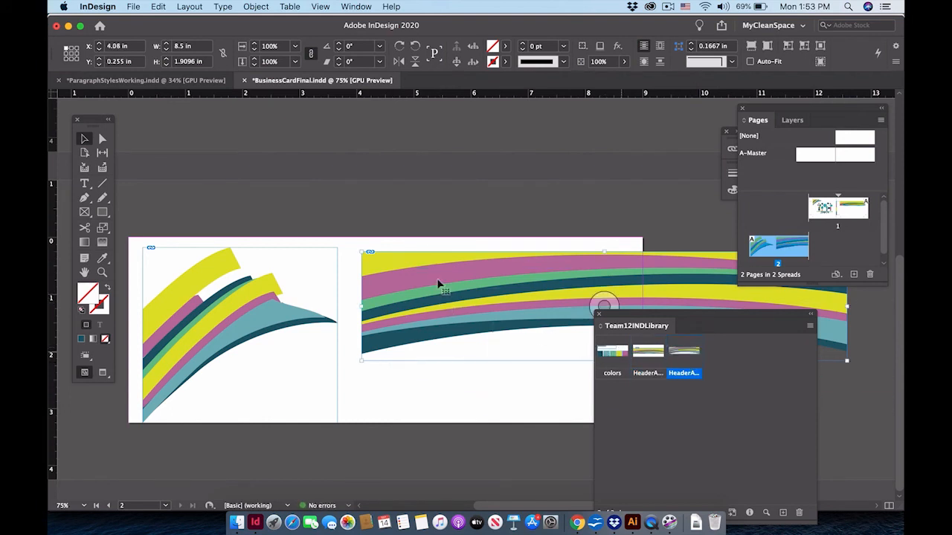
left_click_drag(195, 282, 773, 365)
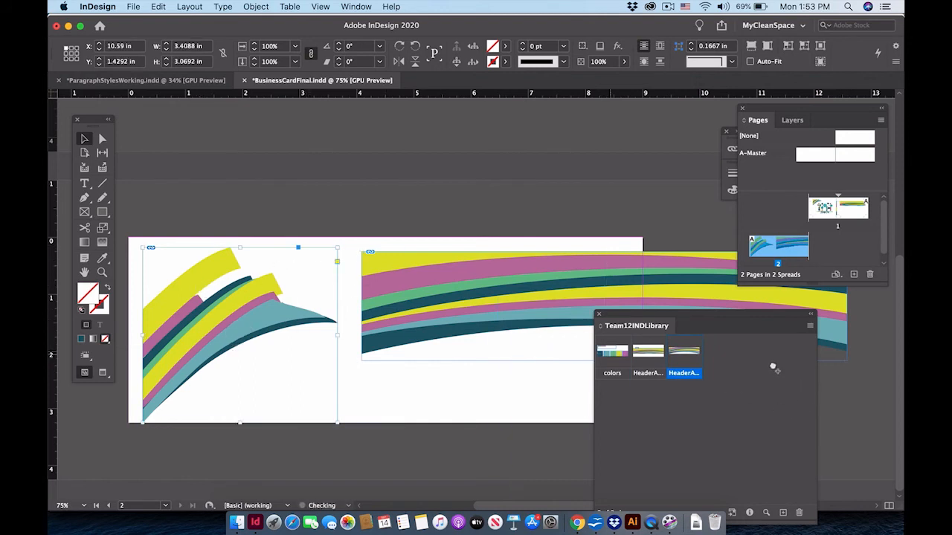
left_click(604, 305)
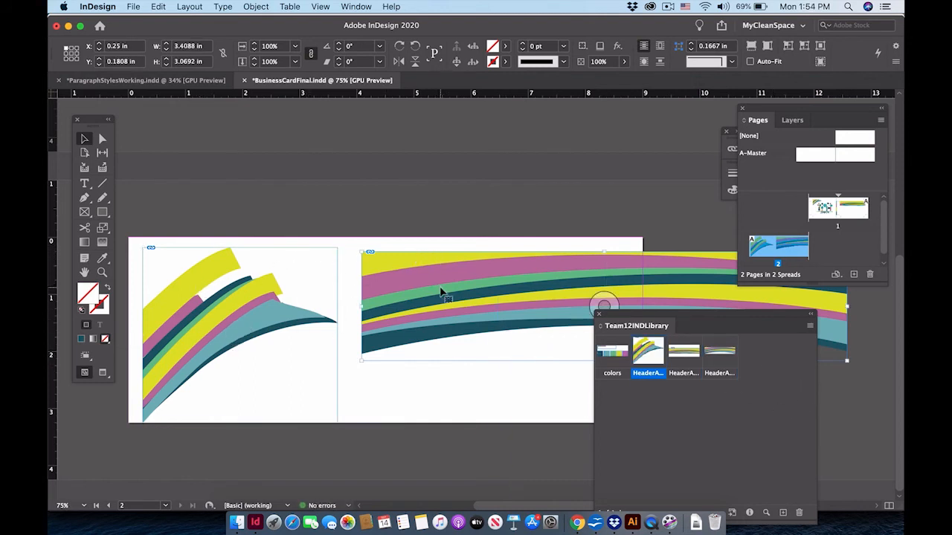
key("Delete")
left_click(240, 334)
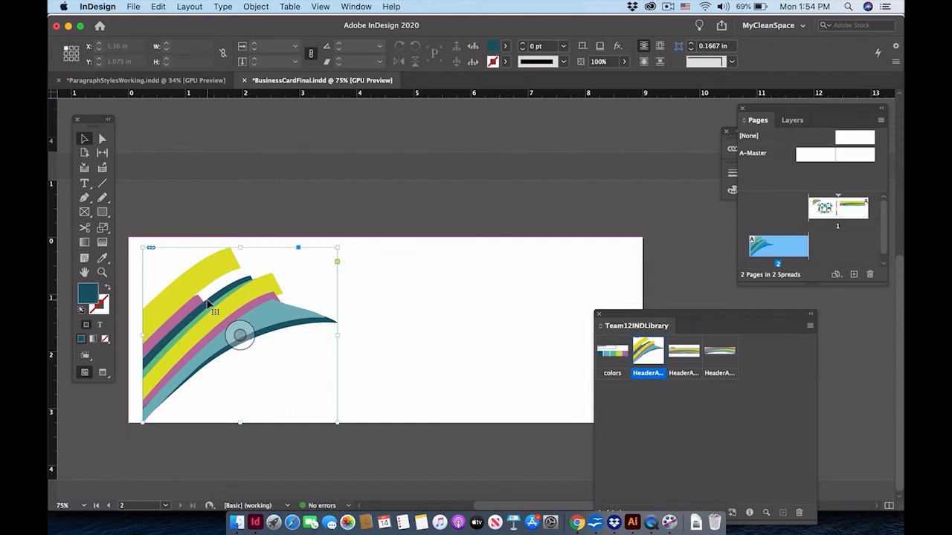
key("Delete")
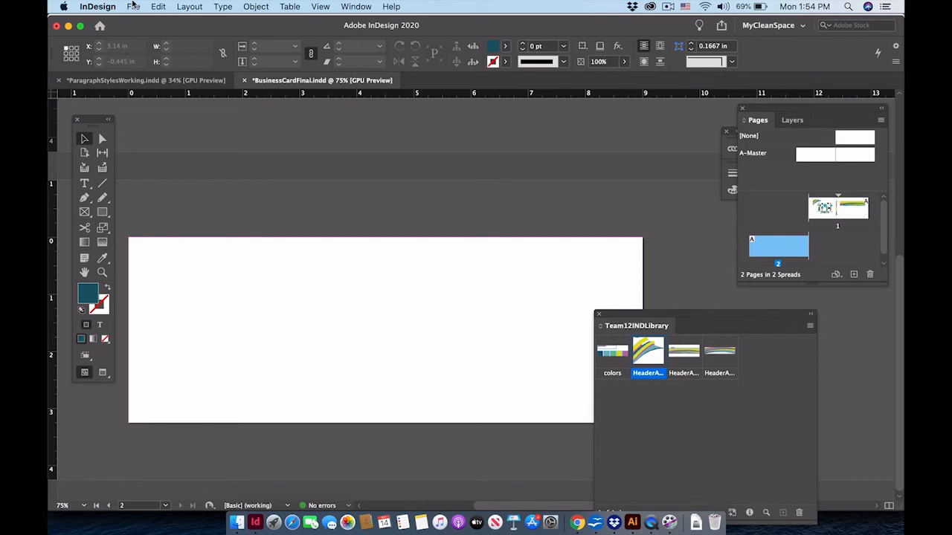
Place JustPeople.ai at full size on the empty page 2
left_click(133, 6)
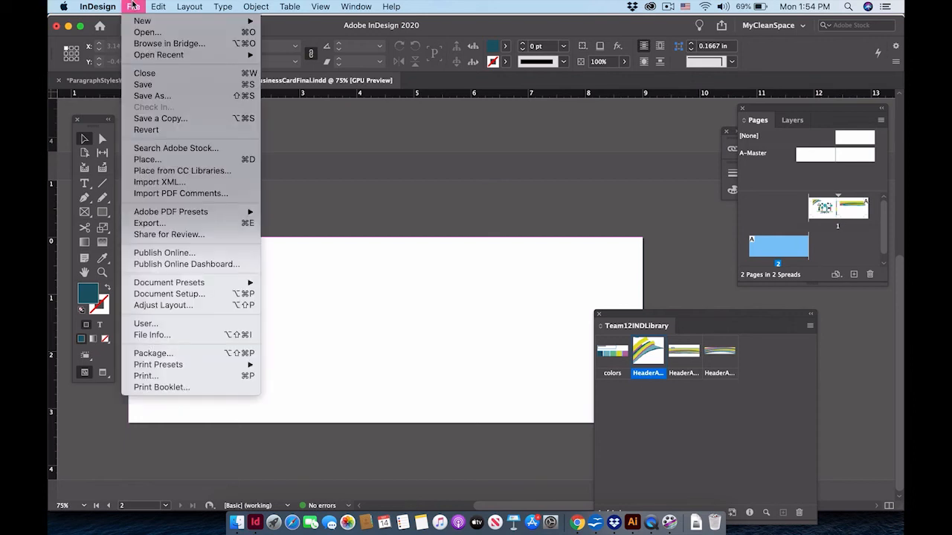
left_click(146, 161)
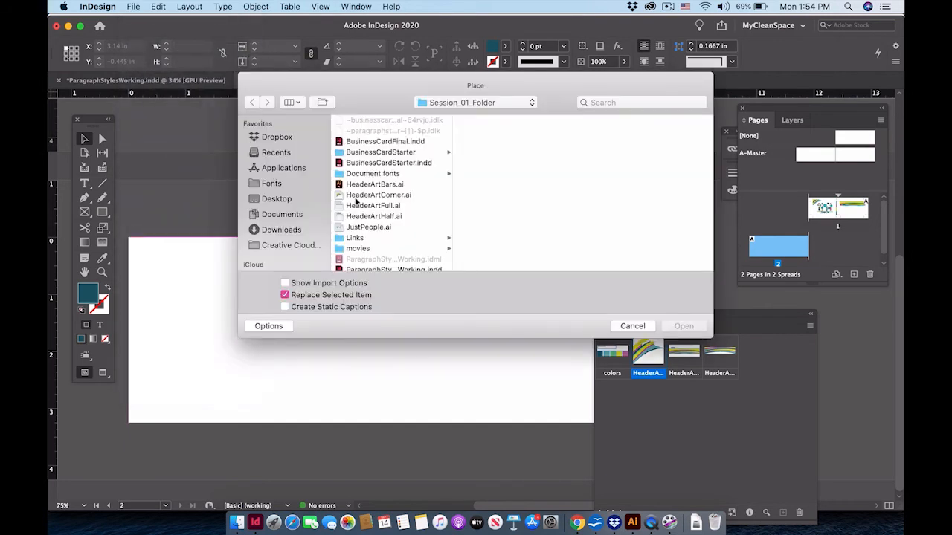
left_click(369, 227)
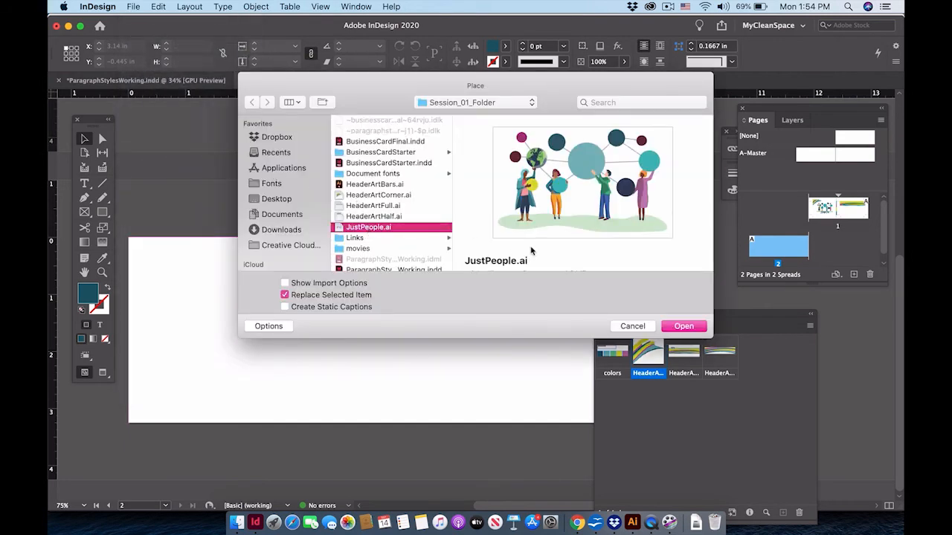
left_click(684, 326)
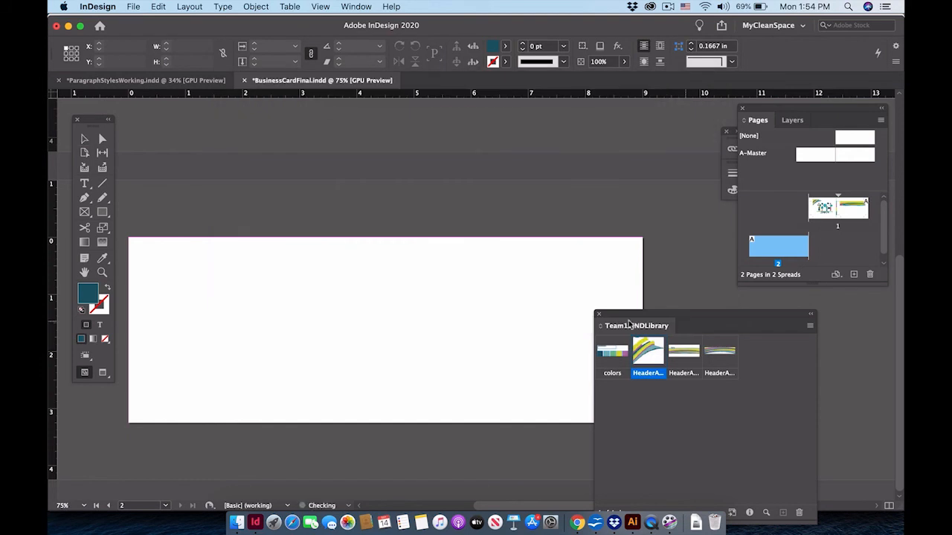
left_click(167, 269)
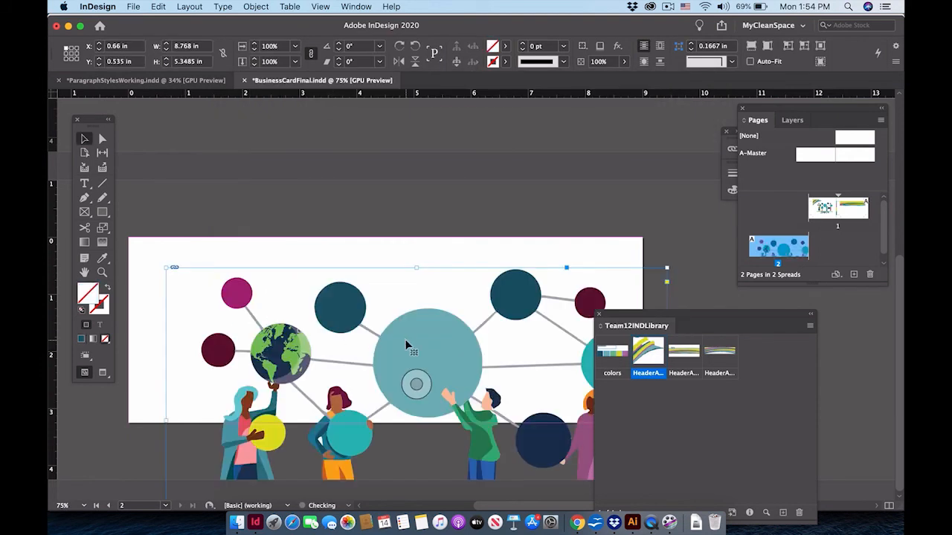
Add the people illustration to Team12INDLibrary and delete it from page 2
left_click_drag(618, 345, 778, 357)
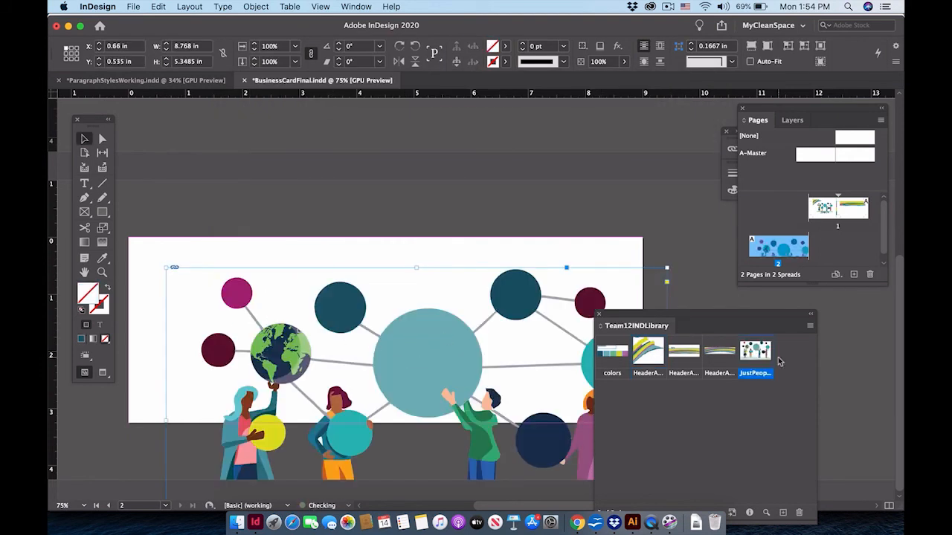
key("Delete")
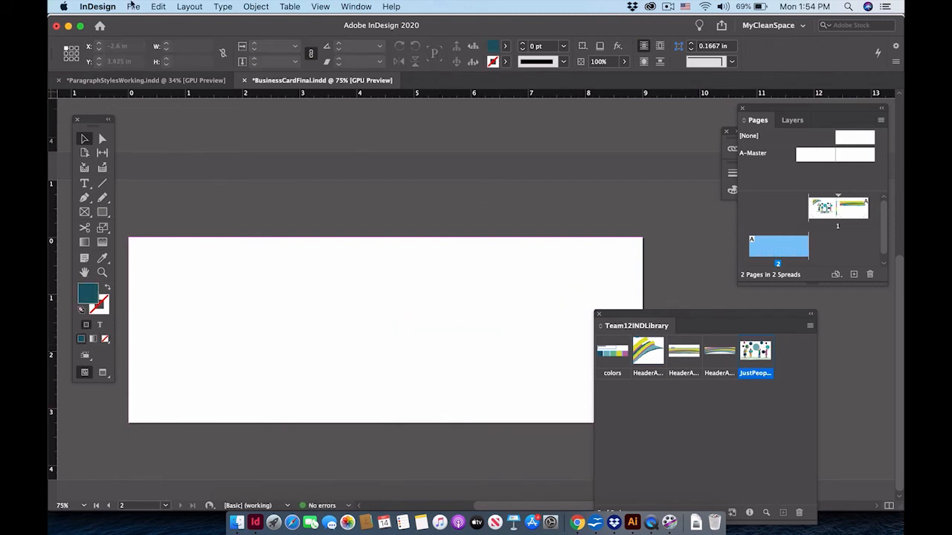
Place the team logo file TeamLogo_AER.ai at full size on page 2
left_click(132, 6)
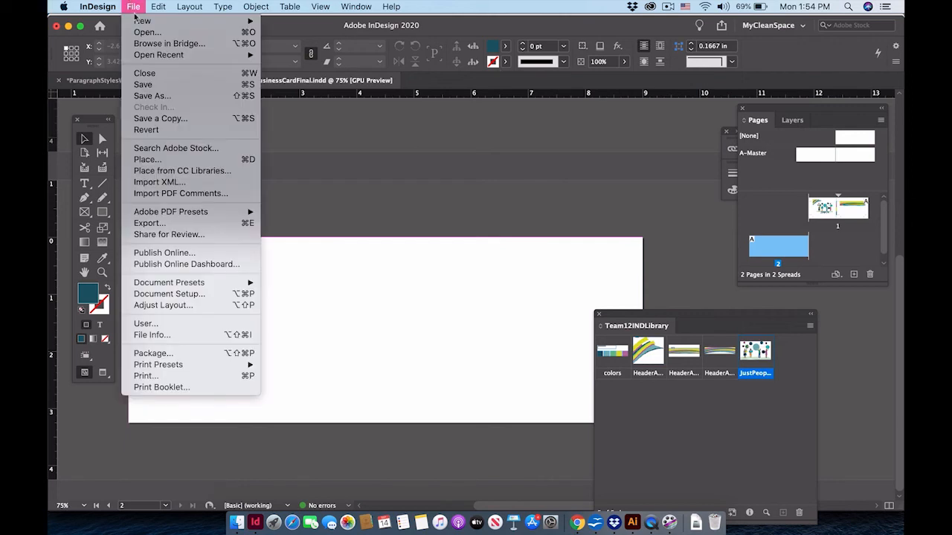
left_click(167, 157)
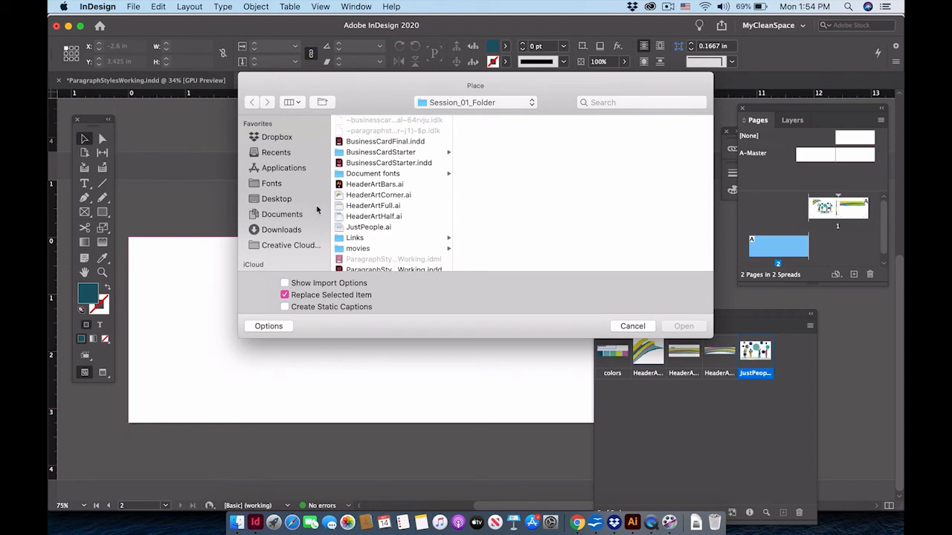
scroll(376, 201, "down", 2)
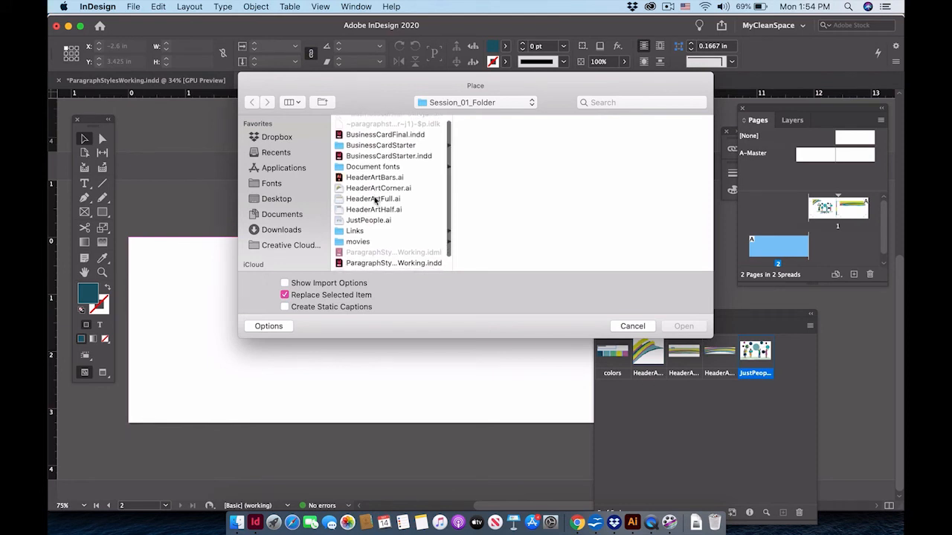
scroll(376, 201, "down", 2)
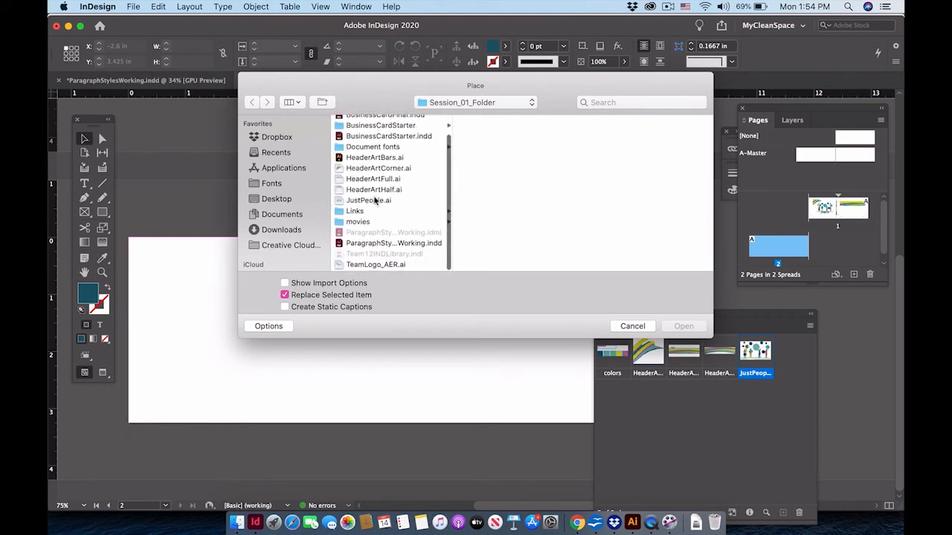
left_click(362, 268)
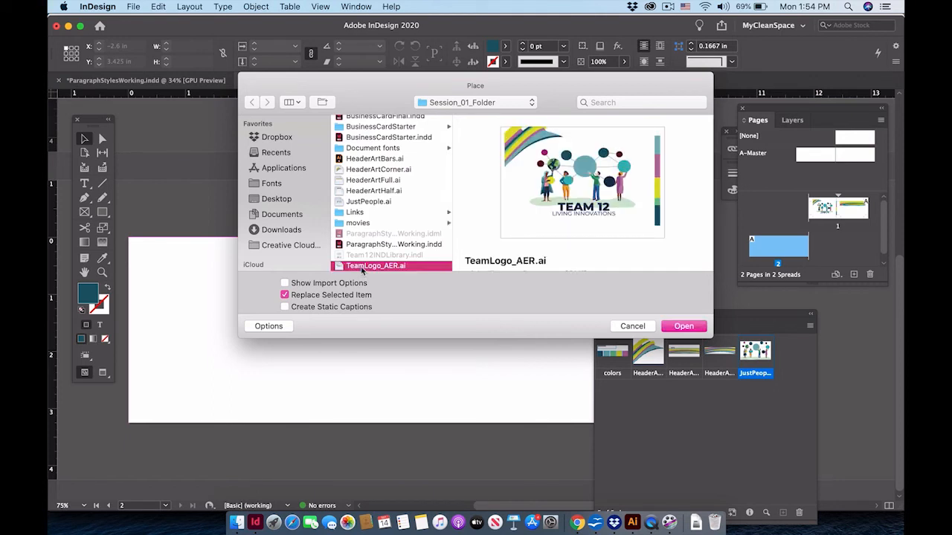
left_click_drag(339, 269, 647, 409)
left_click(681, 327)
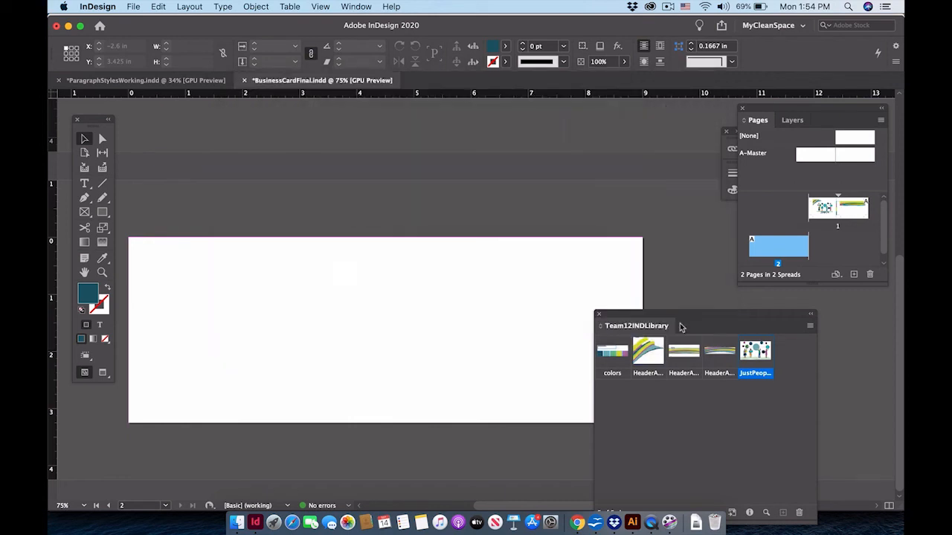
left_click(274, 296)
left_click(227, 278)
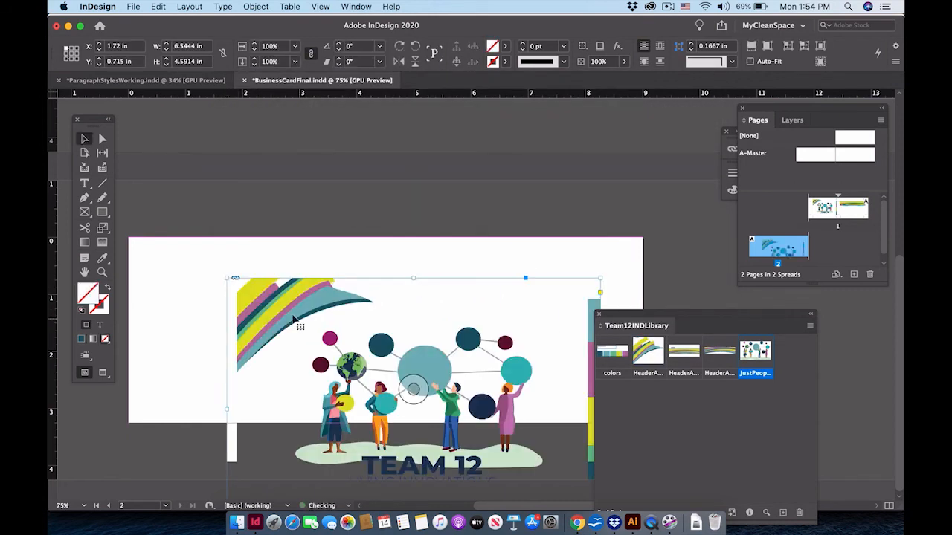
Add the placed team logo to Team12INDLibrary and delete it from page 2
left_click_drag(275, 313, 675, 416)
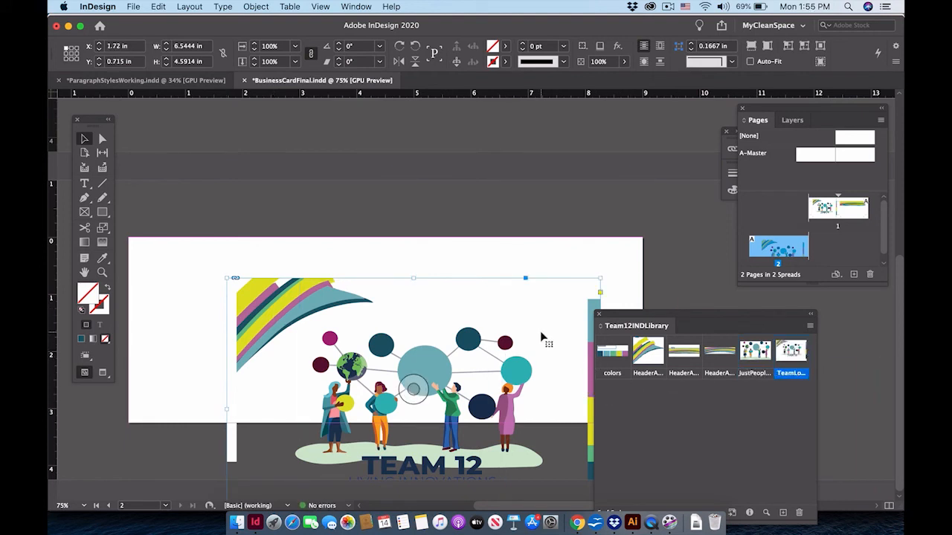
key("BackSpace")
left_click(667, 7)
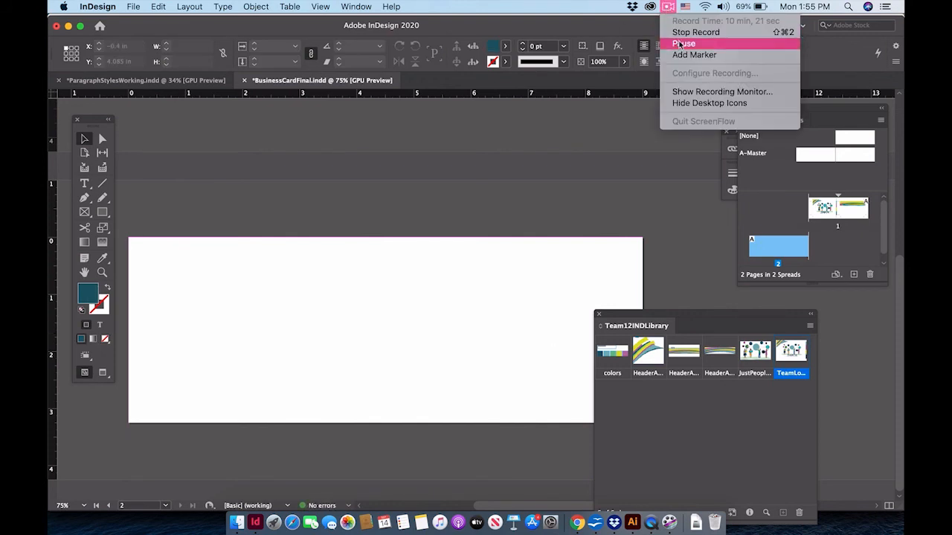
left_click(679, 33)
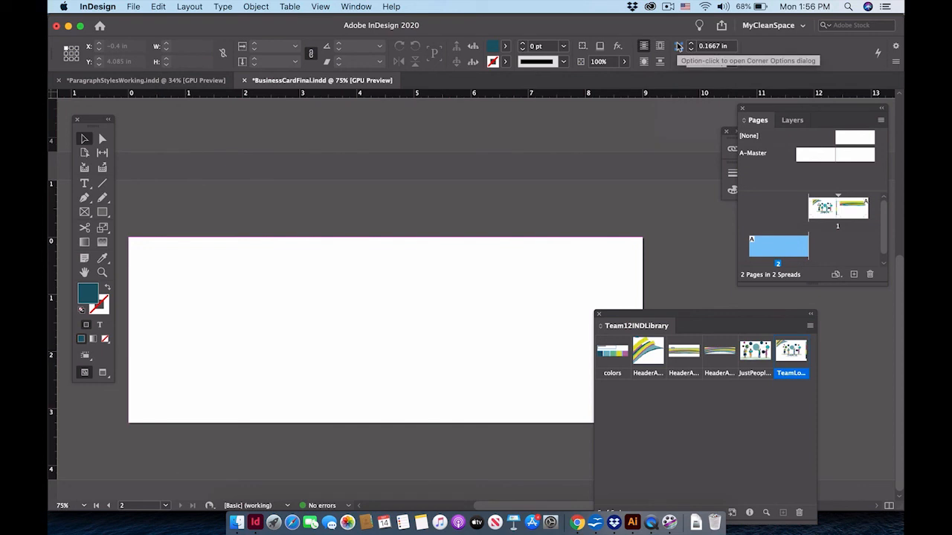
Place Team12LogoText.ai on the empty page 2 at about 4.5 in wide
left_click(133, 7)
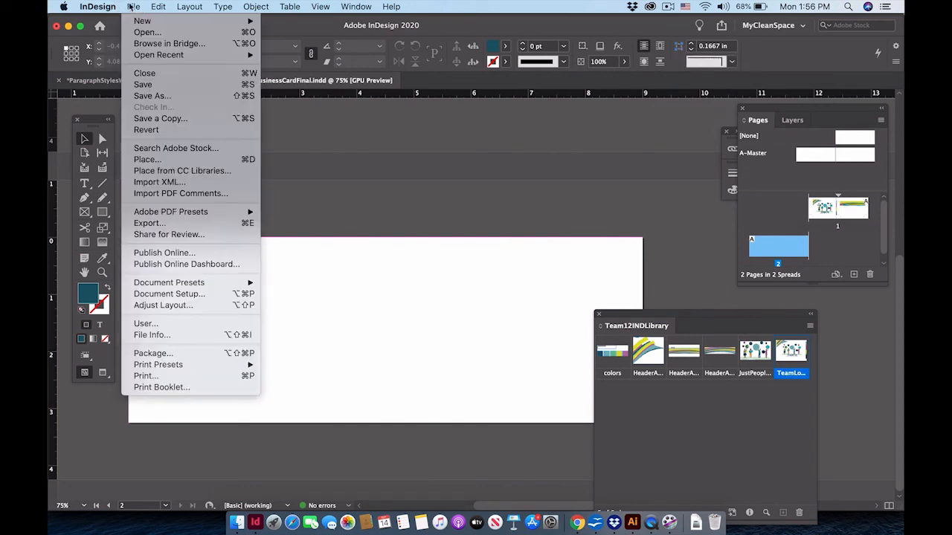
left_click(171, 161)
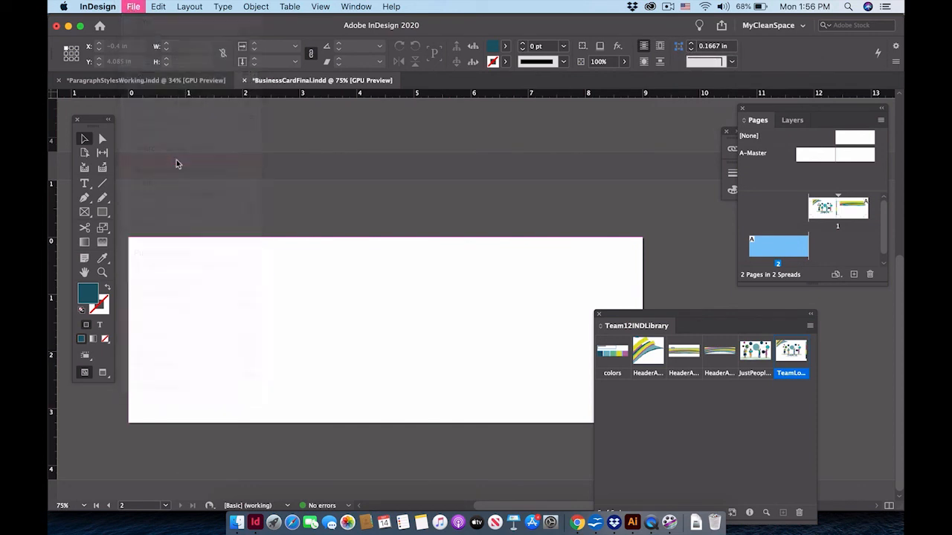
scroll(373, 207, "down", 3)
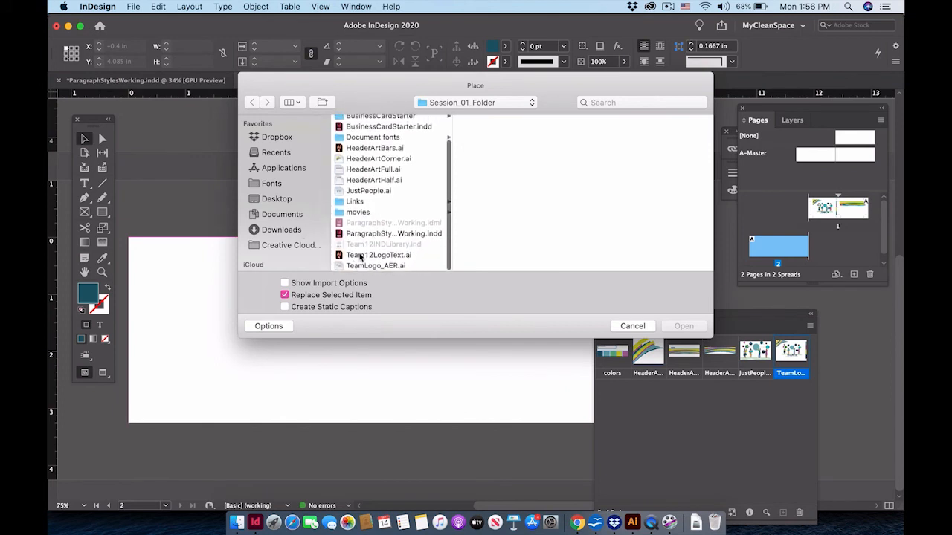
left_click(362, 255)
left_click(682, 328)
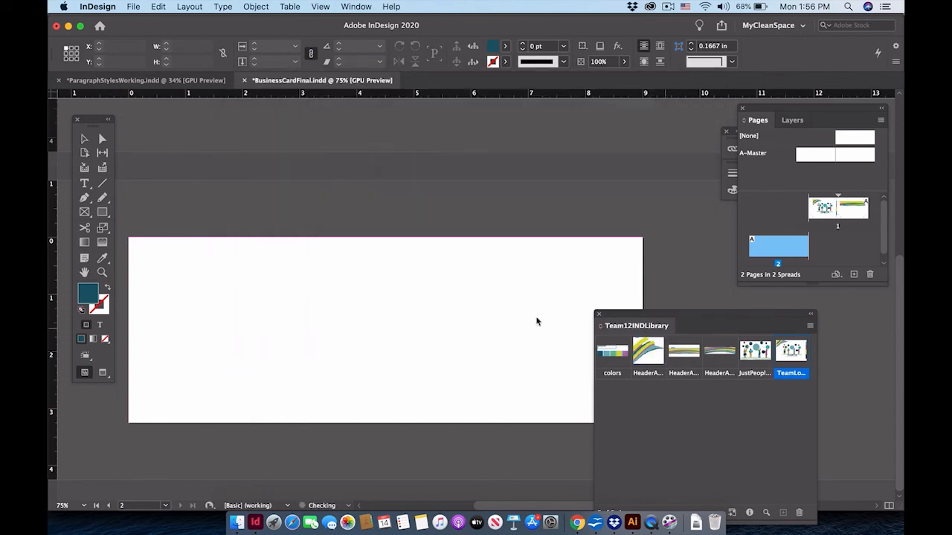
left_click_drag(174, 257, 431, 364)
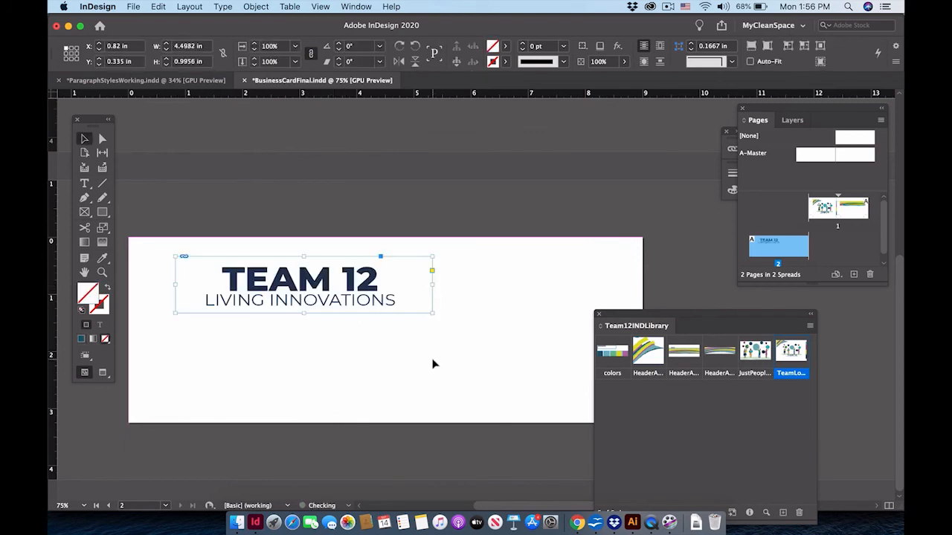
Add the Team 12 logo text to Team12INDLibrary and delete page 2 with its contents
left_click_drag(319, 286, 661, 404)
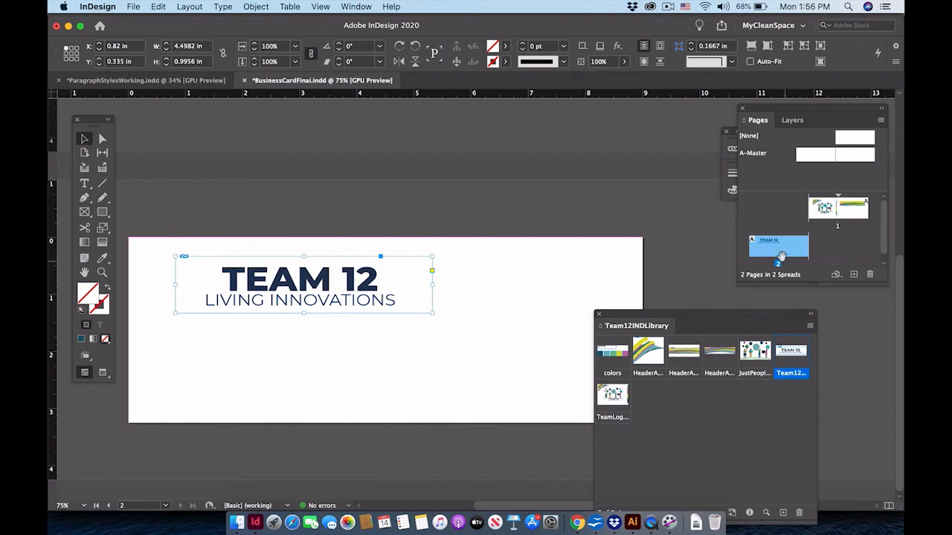
left_click(869, 275)
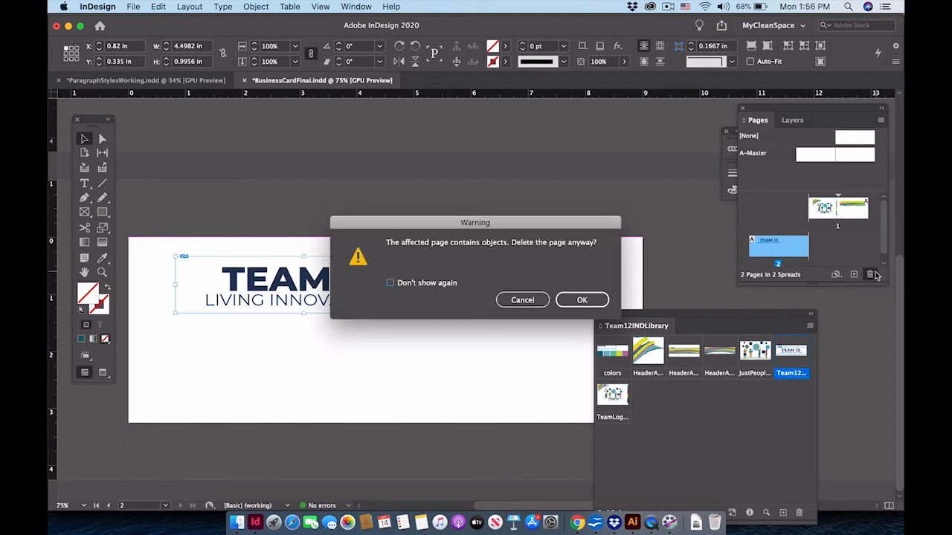
left_click(580, 300)
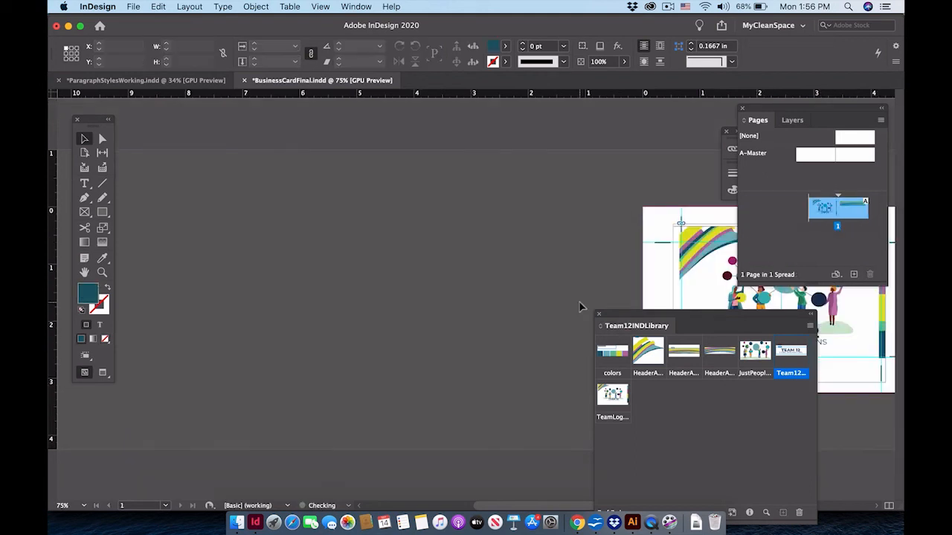
Replace the header artwork on the right-hand card of page 1 with HeaderArtFull.ai from Team12INDLibrary
scroll(505, 318, "right", 5)
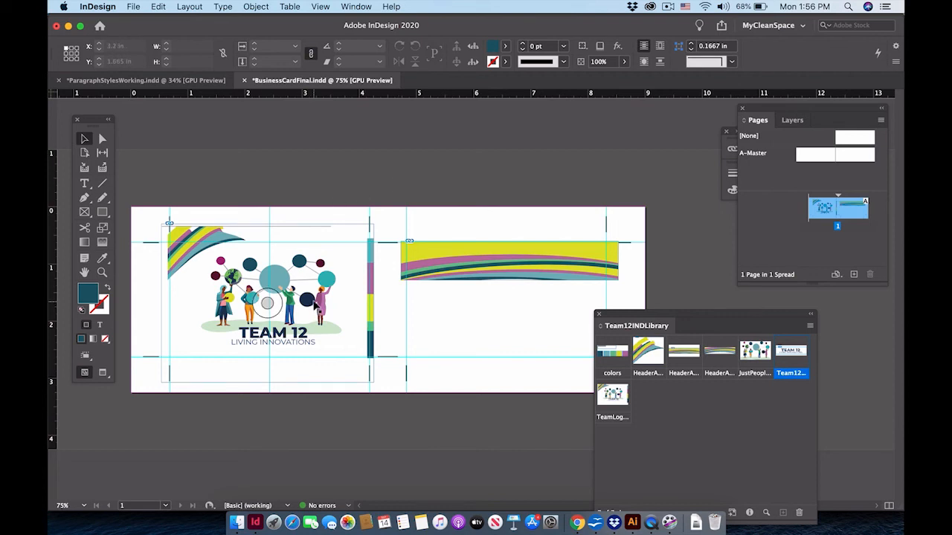
left_click(429, 267)
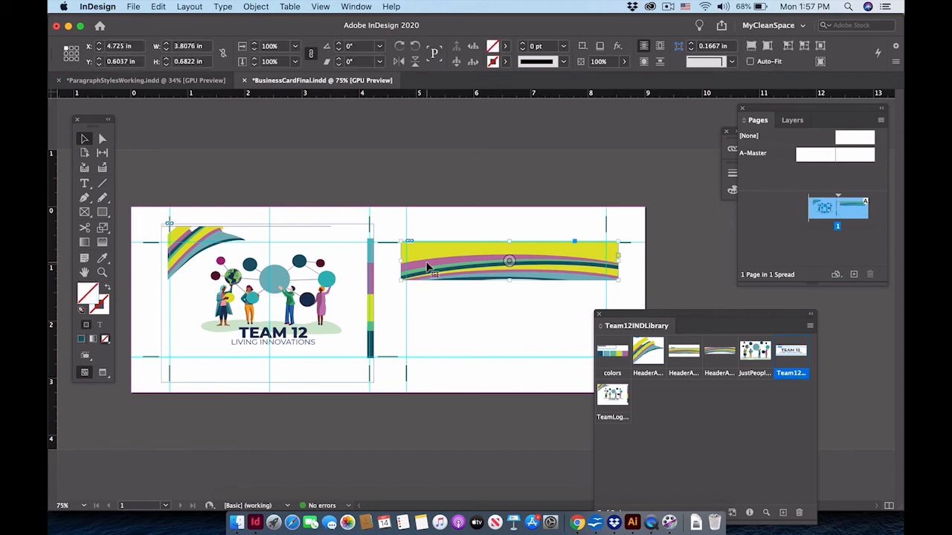
key("Delete")
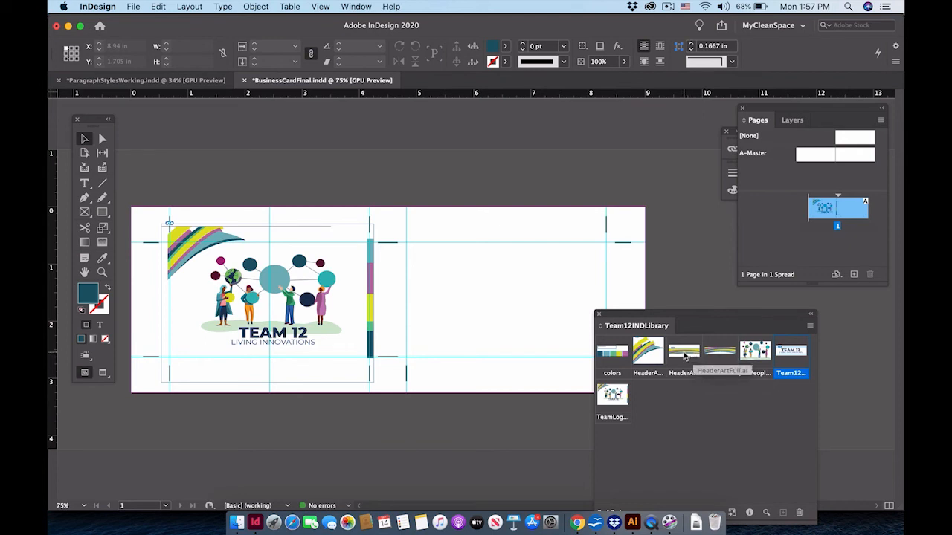
left_click_drag(685, 357, 591, 312)
left_click_drag(593, 316, 505, 256)
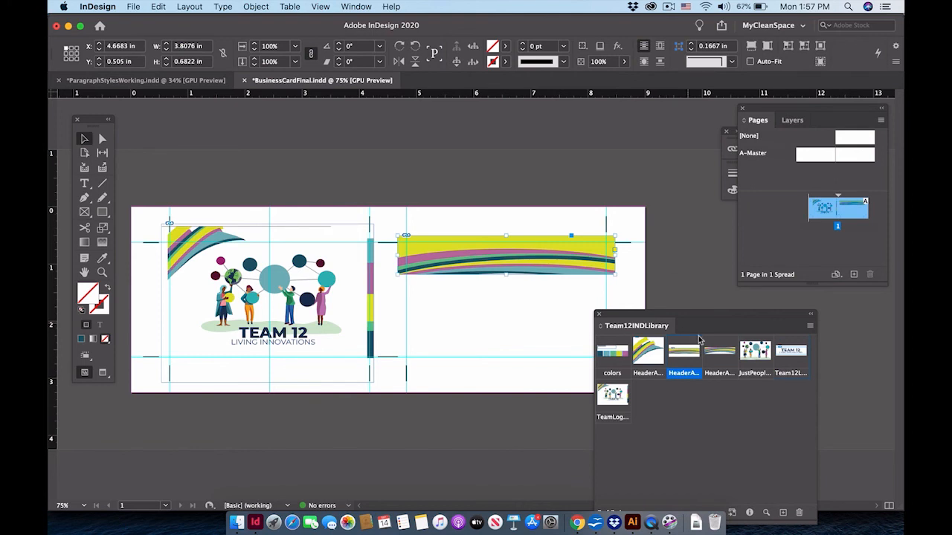
left_click(757, 353)
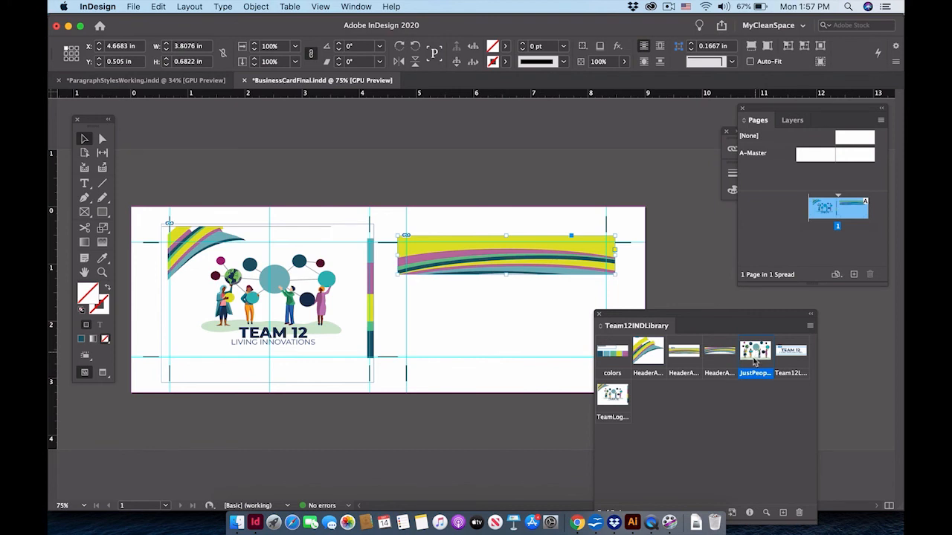
left_click(755, 426)
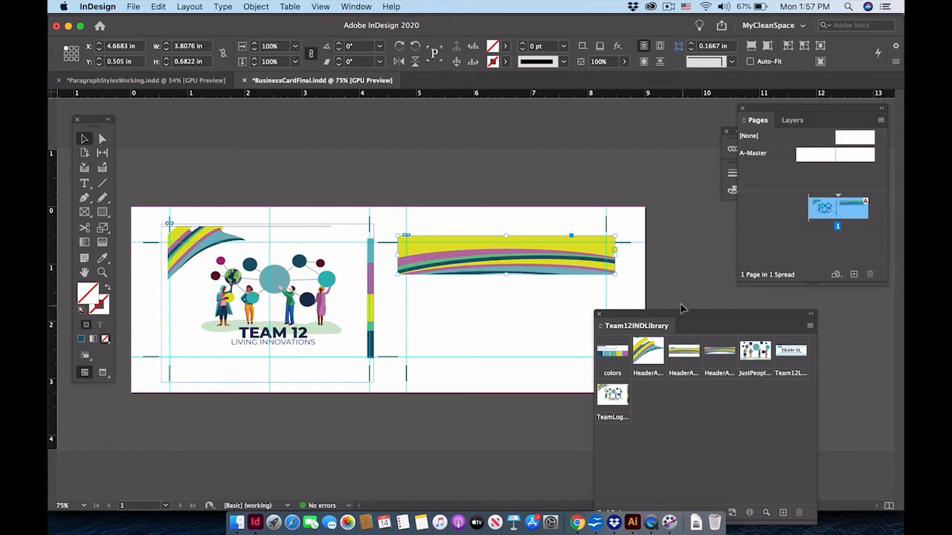
left_click(556, 336)
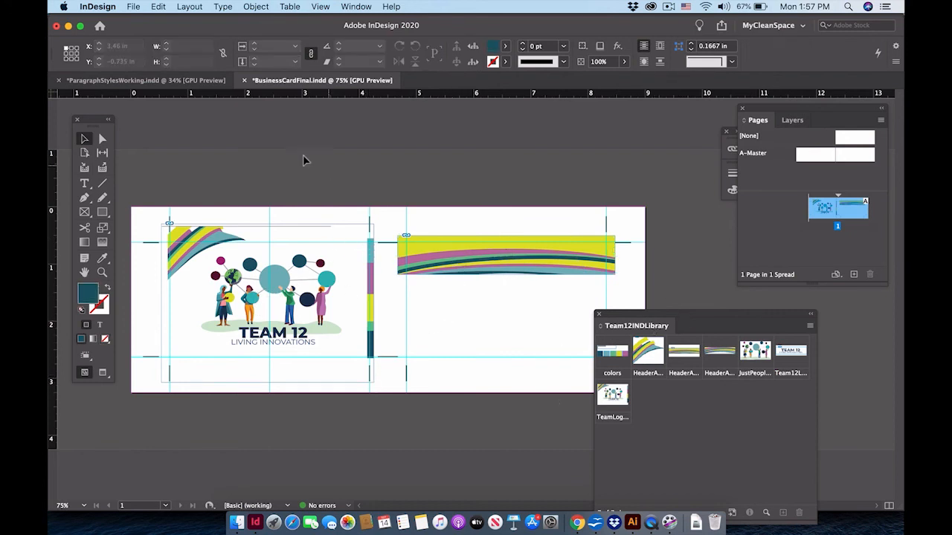
Place HeaderArtBars.ai at full size below the header artwork on the right-hand card
left_click(134, 6)
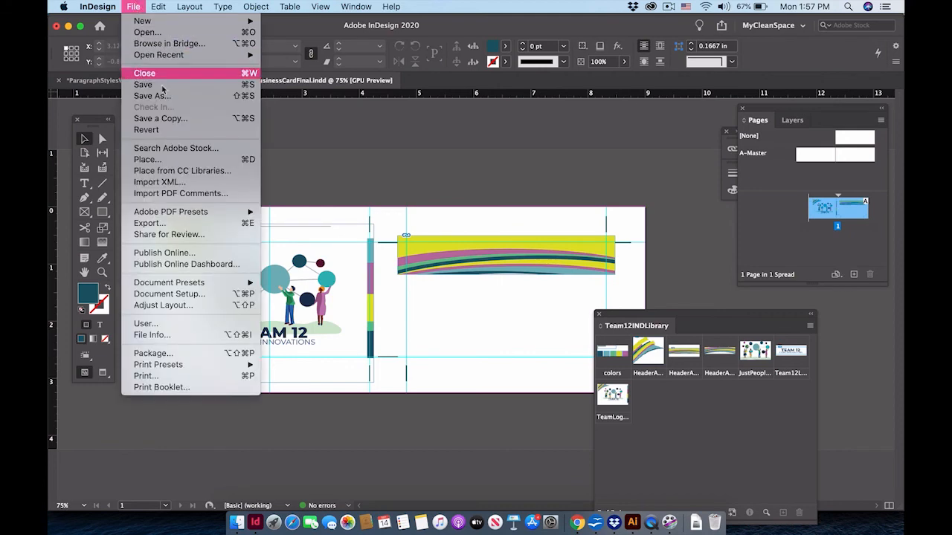
left_click(147, 159)
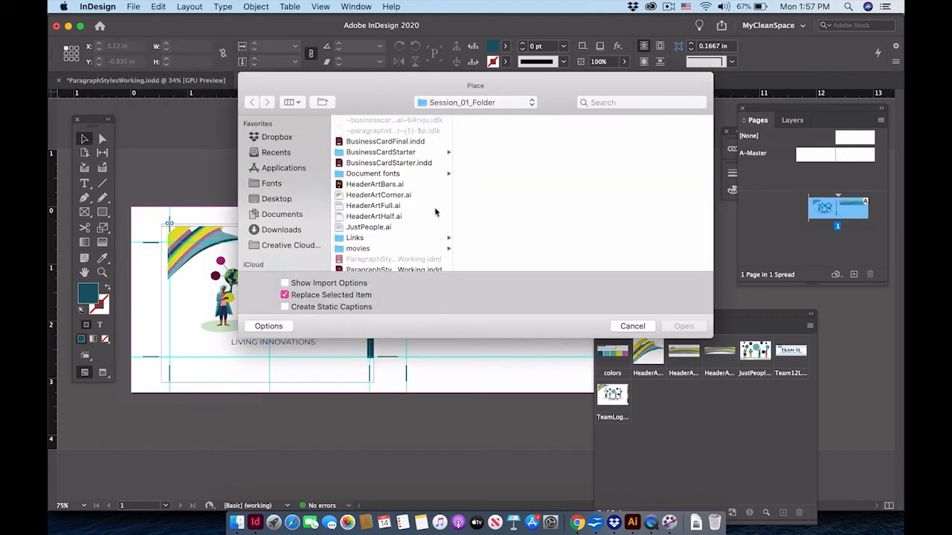
left_click(395, 186)
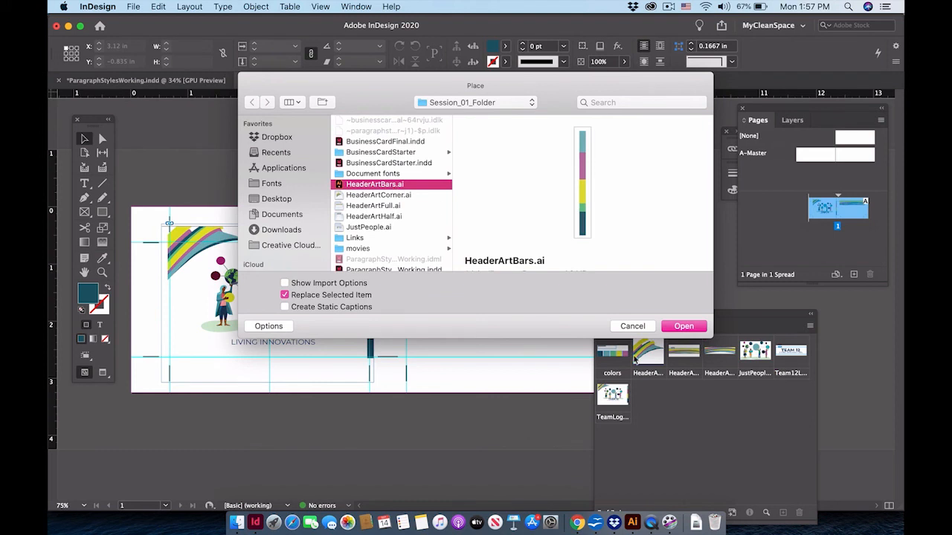
left_click(684, 325)
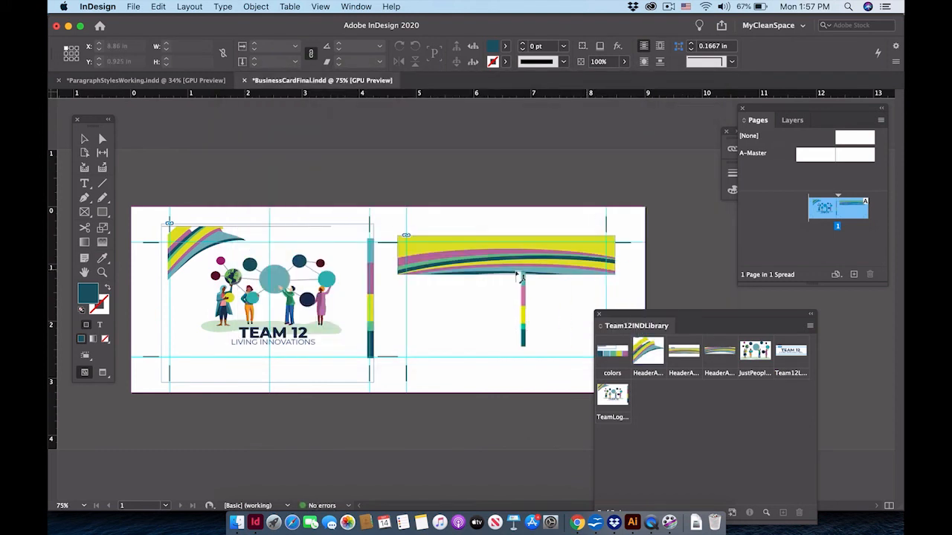
left_click(444, 299)
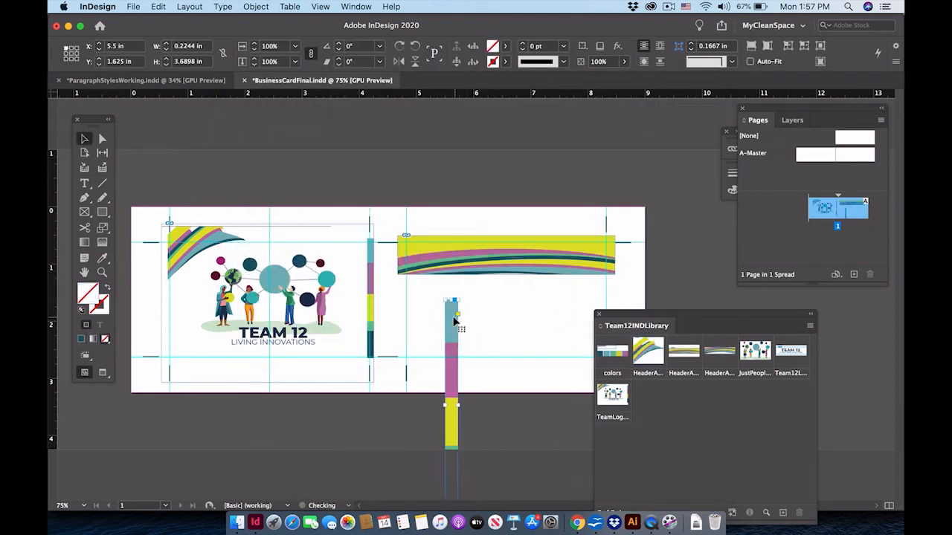
Add the placed colour bars artwork to Team12INDLibrary and delete it from the page
left_click_drag(637, 377, 686, 429)
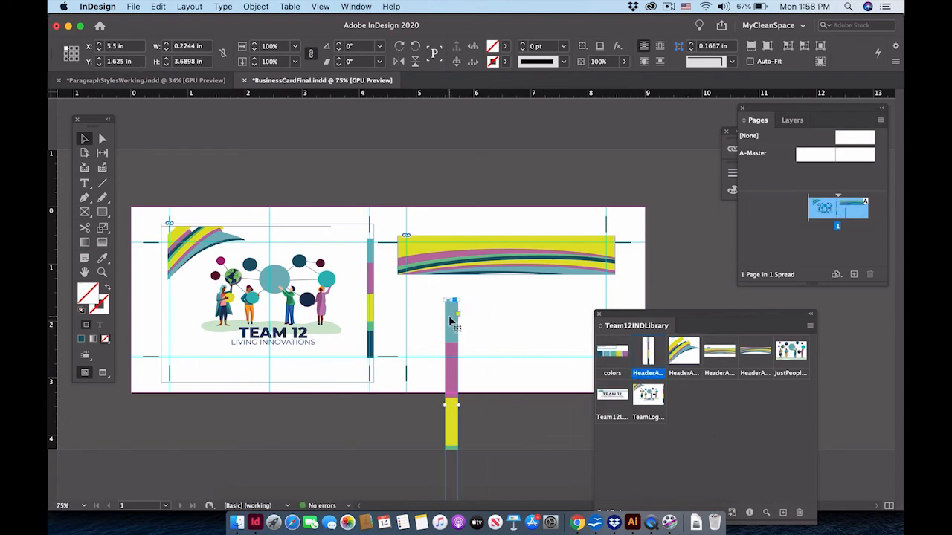
key("BackSpace")
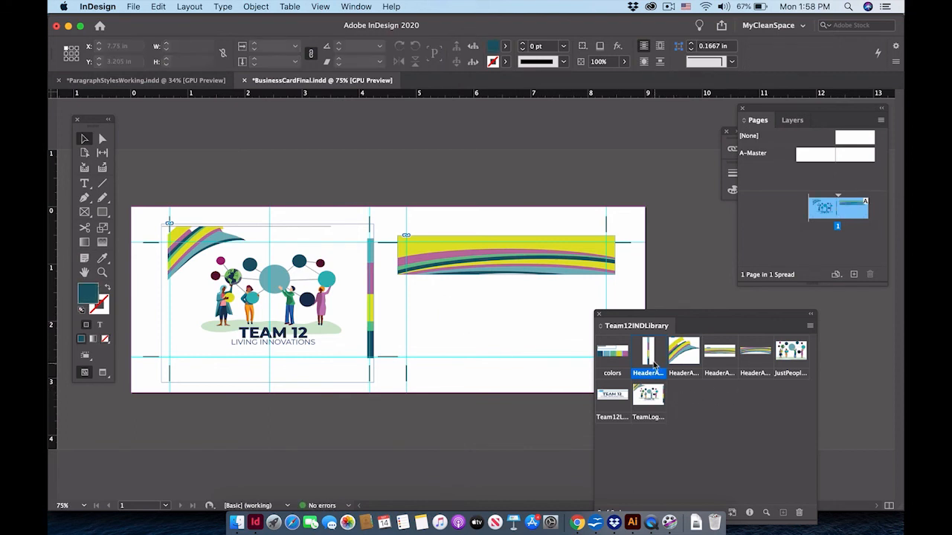
Insert the colour bars from Team12INDLibrary on the right-hand card and rotate them 90° along the card's lower guide
left_click_drag(648, 355, 463, 350)
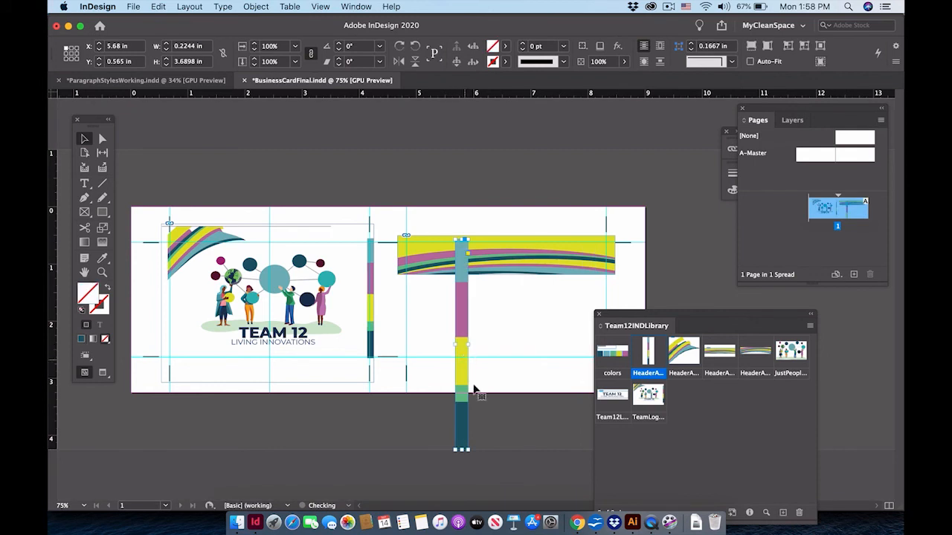
left_click_drag(483, 446, 563, 327)
left_click_drag(484, 349, 537, 361)
Crop the dark teal end of the horizontal colour bars so the strip ends inside the card's right guide
left_click_drag(654, 326, 777, 320)
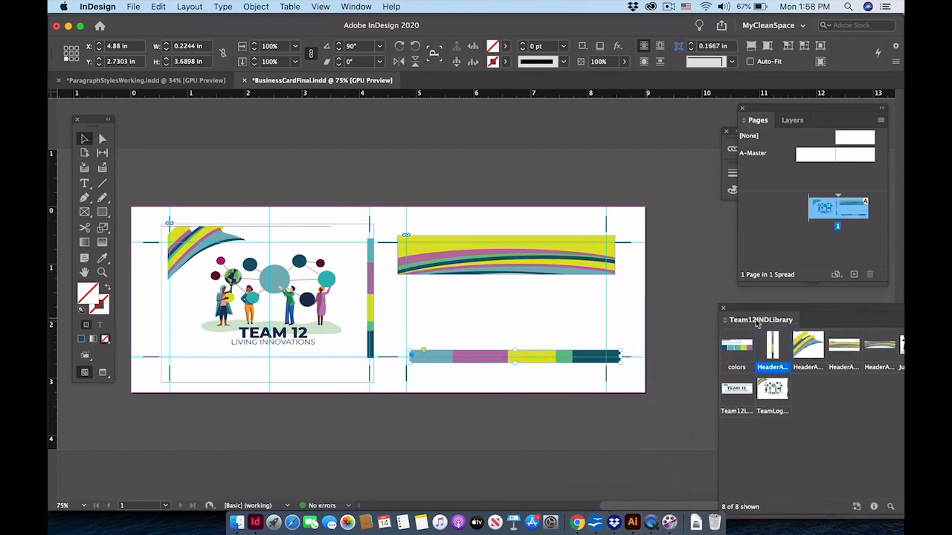
left_click_drag(619, 356, 546, 358)
left_click(558, 401)
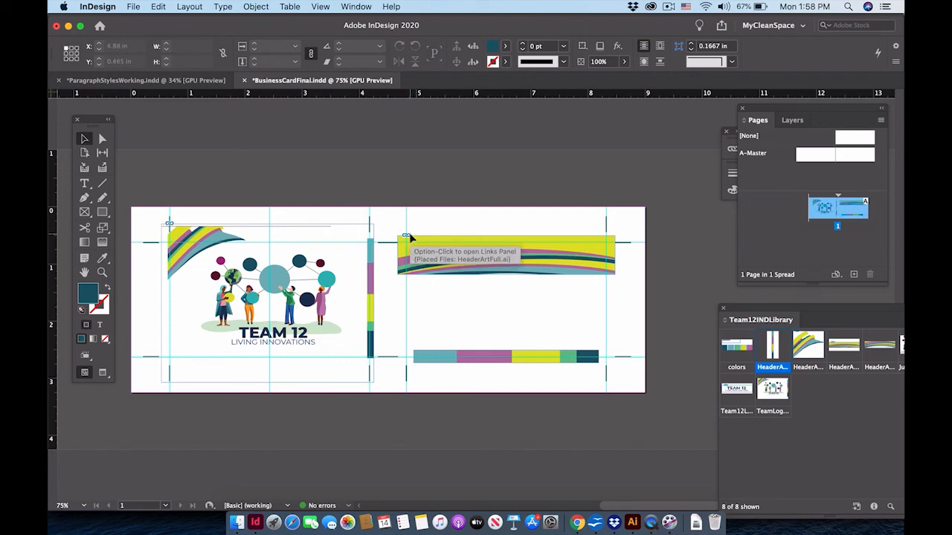
Copy the vertical crop mark at the upper right corner of the right-hand card and paste it in place
left_click(102, 273)
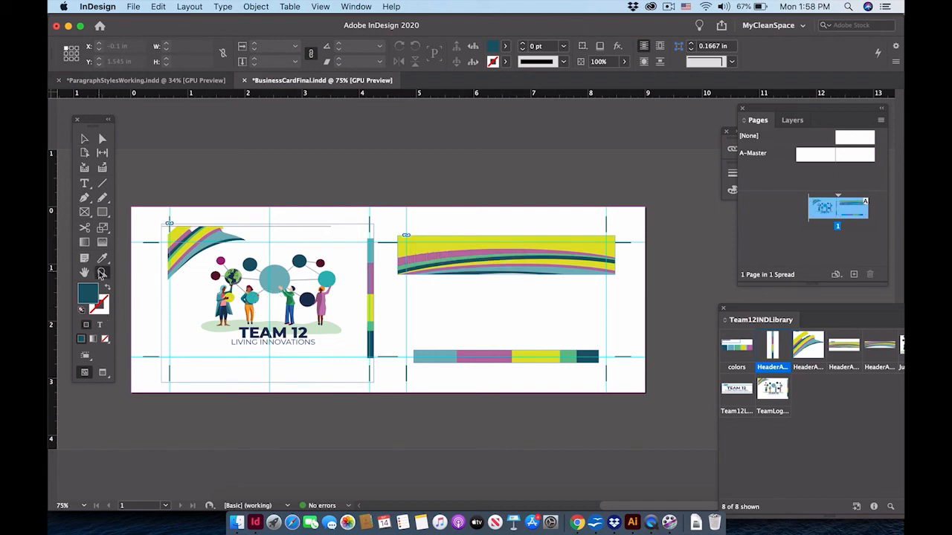
left_click(405, 241)
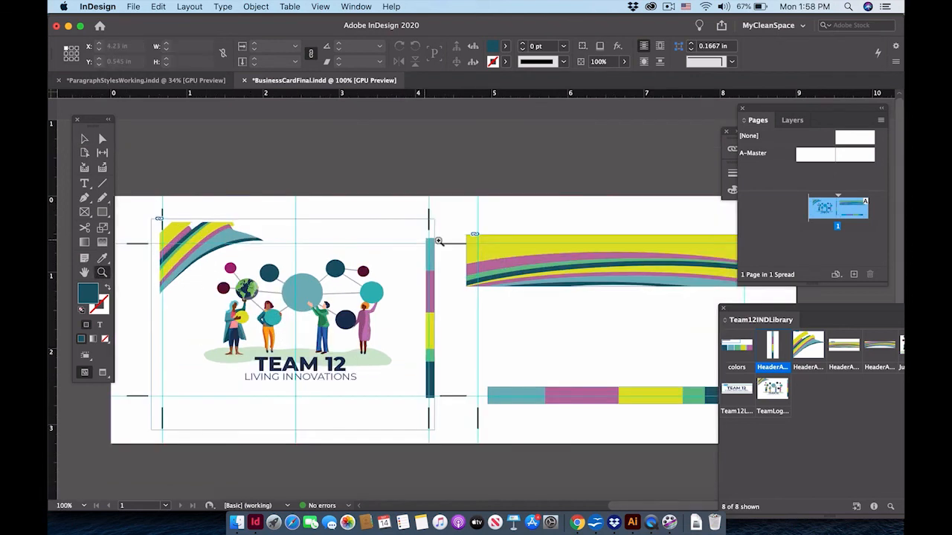
left_click(482, 236)
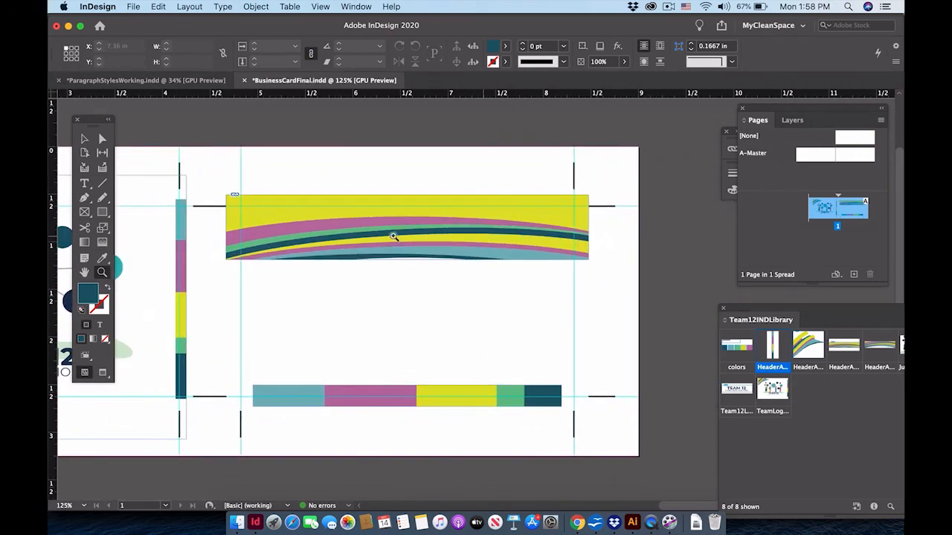
left_click(84, 138)
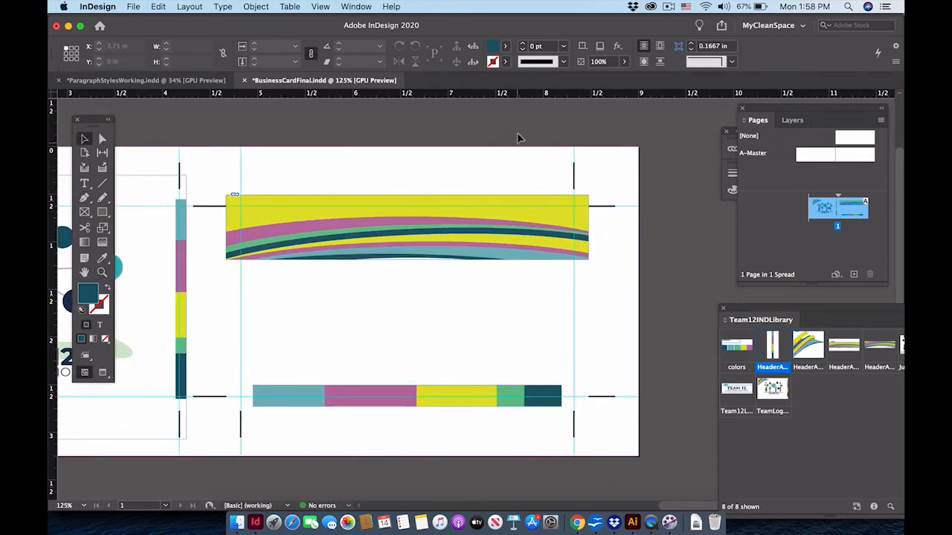
left_click(574, 183)
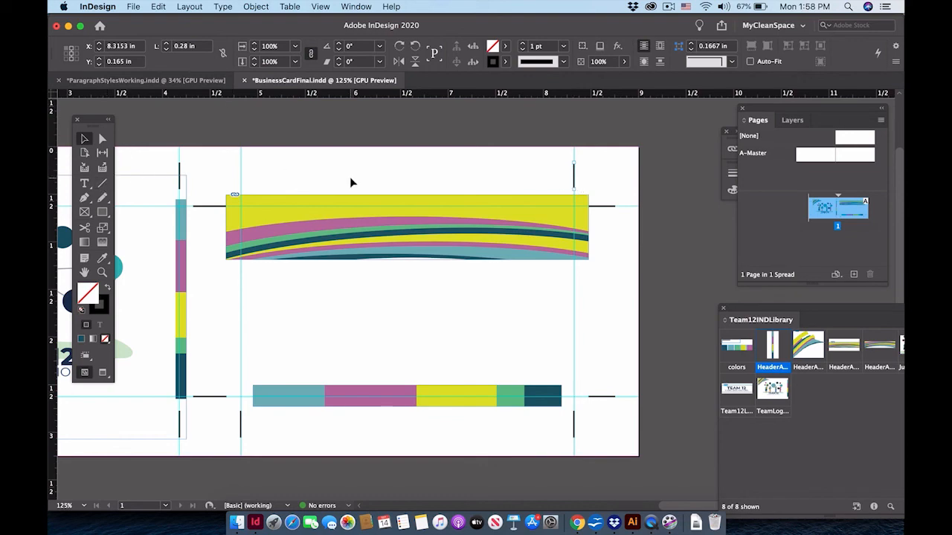
left_click(159, 7)
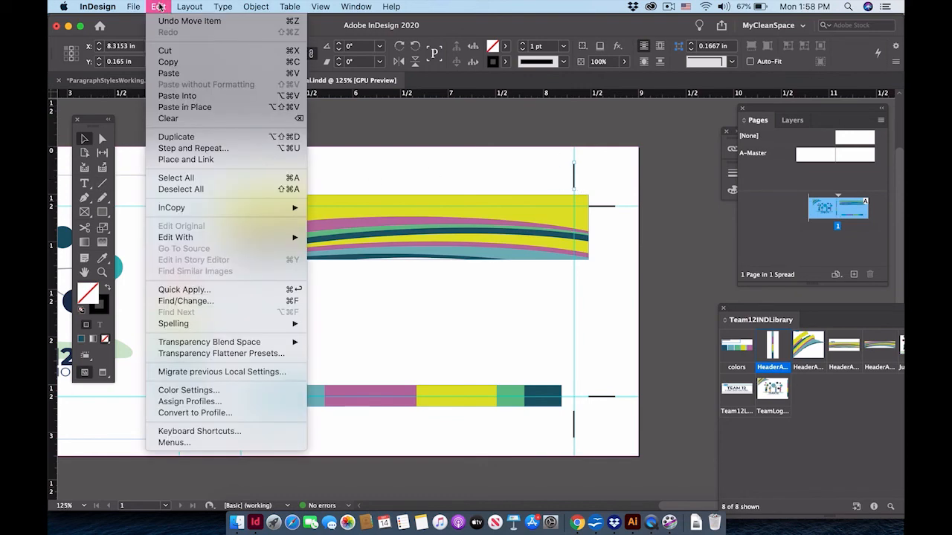
left_click(162, 64)
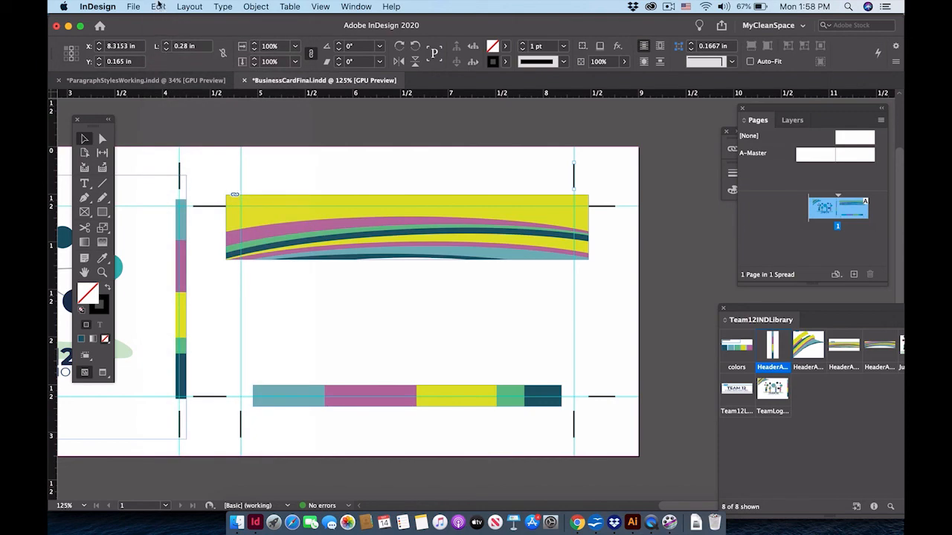
left_click(158, 6)
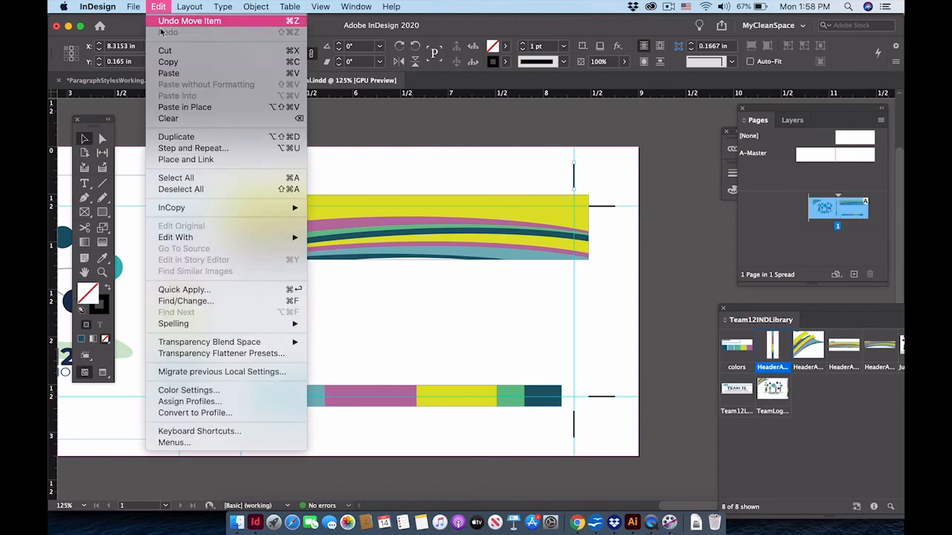
left_click(173, 108)
Move the pasted vertical crop mark horizontally across to the left vertical guide of the right-hand card
key("shift+Left")
key("shift+Left")
key("shift+Left")
key("shift+Left")
key("shift+Left")
key("shift+Left")
key("shift+Left")
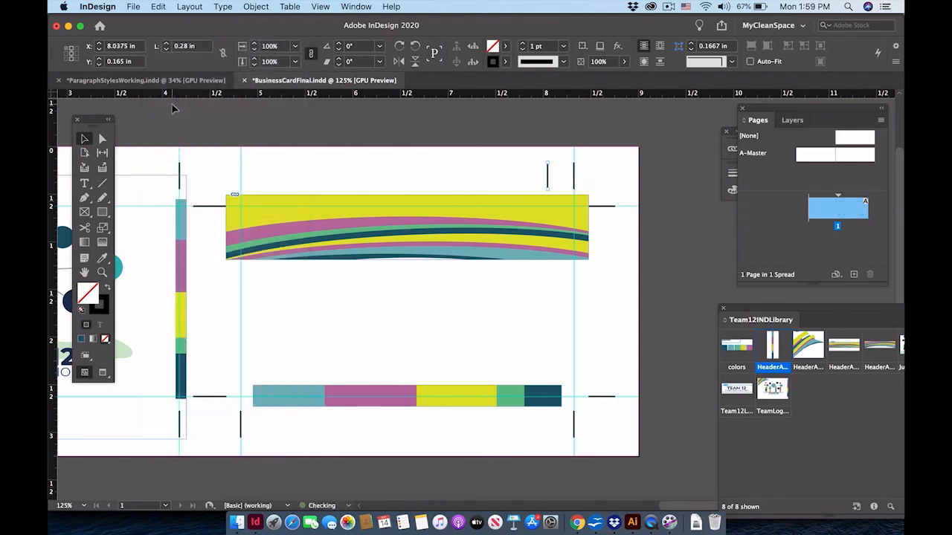
key("shift+Left")
key("shift+Left")
key("shift+Left")
key("shift+Left")
key("shift+Left")
key("shift+Left")
key("shift+Left")
key("shift+Left")
key("shift+Left")
key("shift+Left")
key("shift+Left")
key("shift+Left")
key("shift+Left")
key("shift+Left")
key("shift+Left")
key("shift+Left")
key("shift+Left")
key("shift+Left")
key("Left")
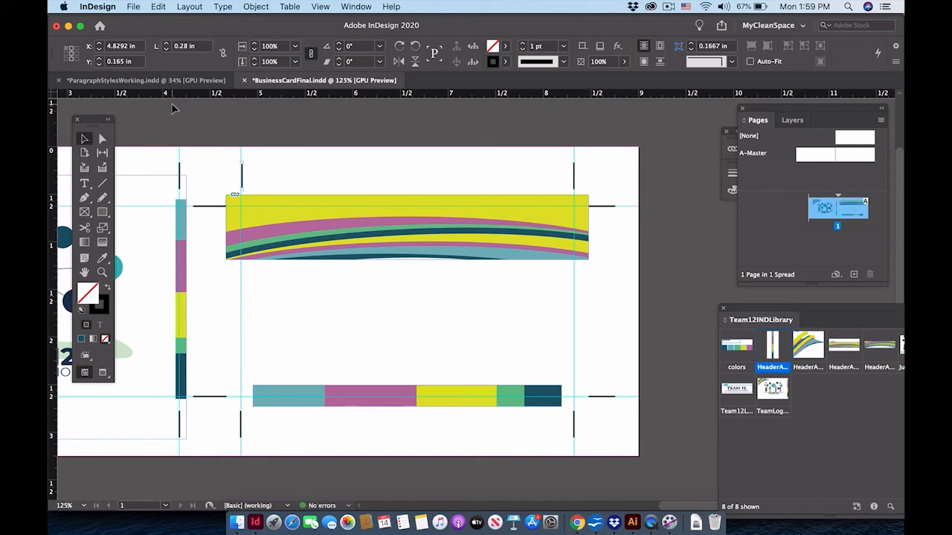
Fine-tune the moved crop mark so it sits centred on the left vertical guide of the right-hand card
key("z")
left_click(253, 152)
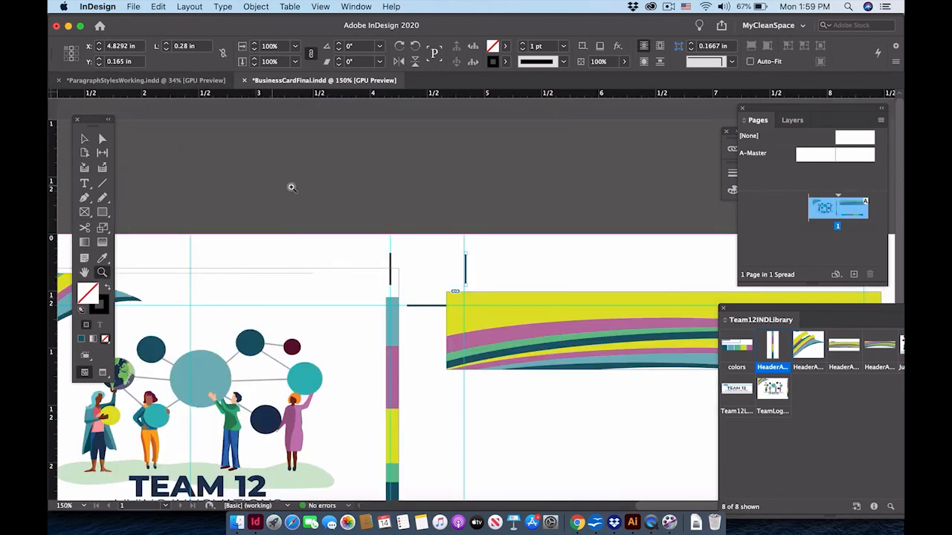
left_click(488, 287)
left_click(490, 289)
left_click(490, 289)
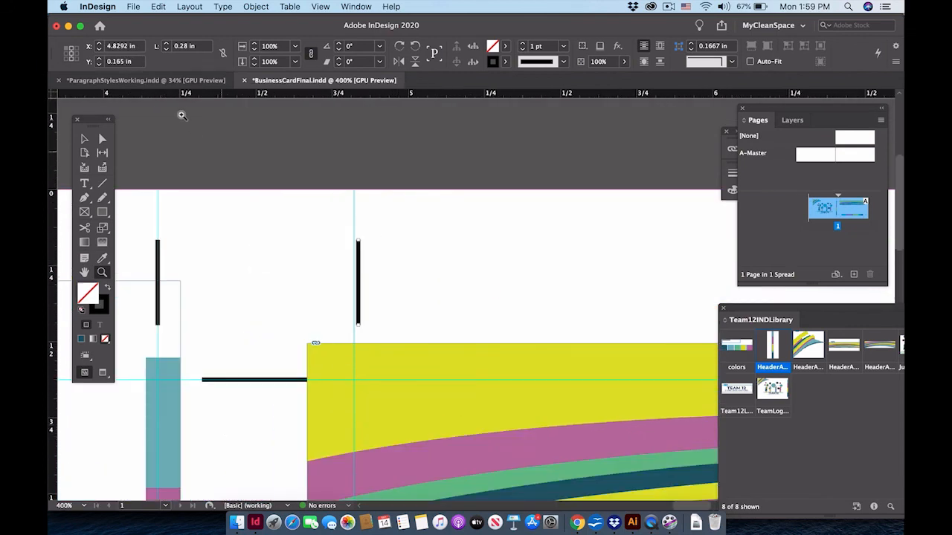
left_click(88, 138)
left_click_drag(360, 296, 355, 293)
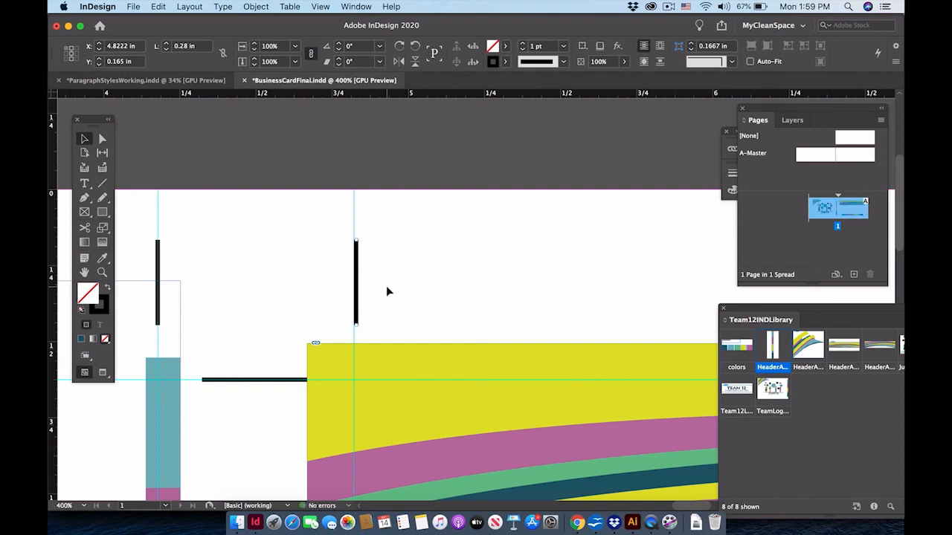
left_click(425, 302)
scroll(424, 298, "up", 5)
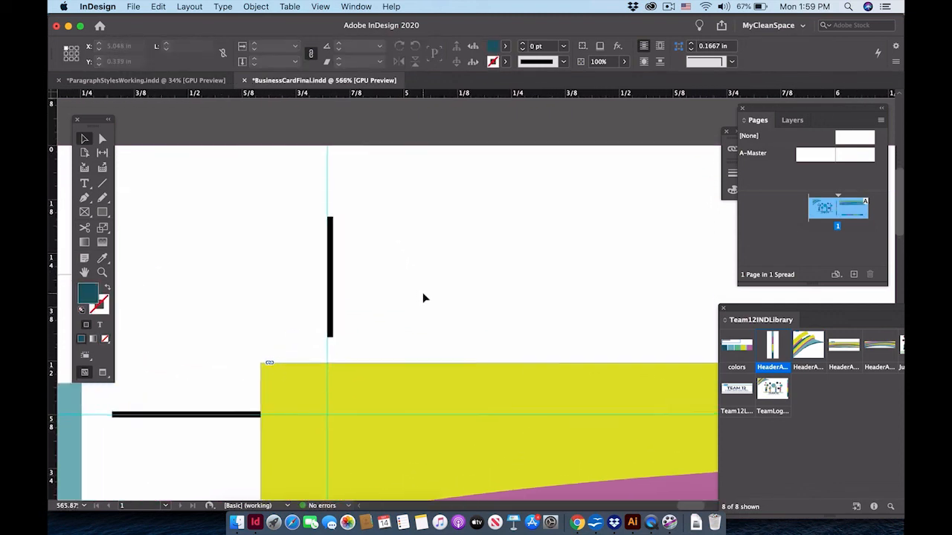
left_click_drag(301, 248, 298, 248)
left_click(352, 254)
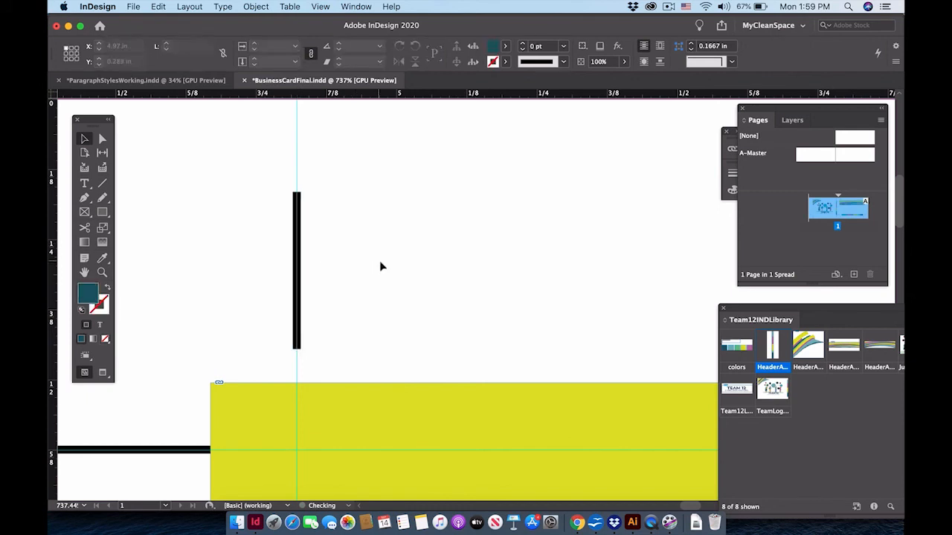
Nudge the horizontal colour bars down and slightly left to X 4.9382 in, Y 2.7858 in, roughly centred between the right-hand card's vertical guides
scroll(183, 252, "down", 3)
scroll(183, 253, "left", 3)
scroll(184, 253, "down", 3)
scroll(184, 253, "left", 6)
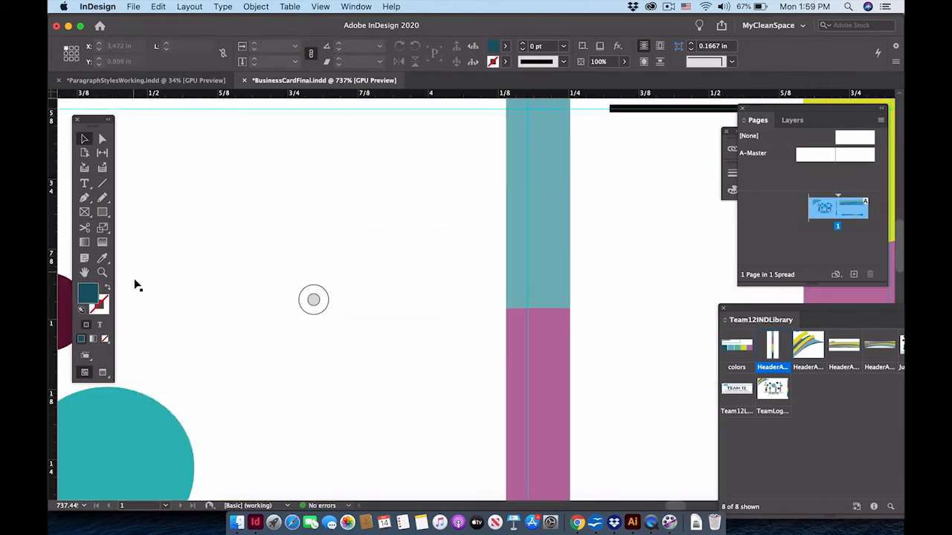
double_click(84, 273)
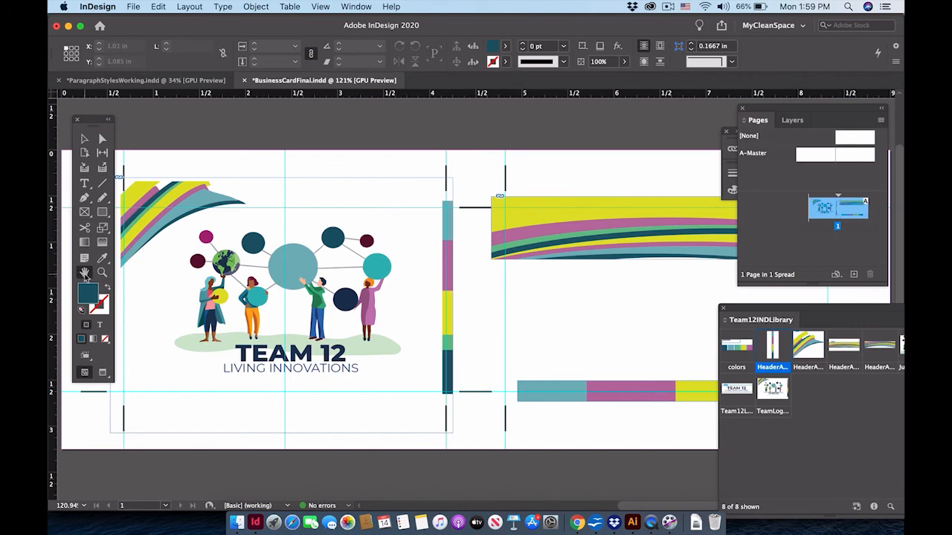
left_click_drag(615, 287, 401, 259)
left_click(84, 139)
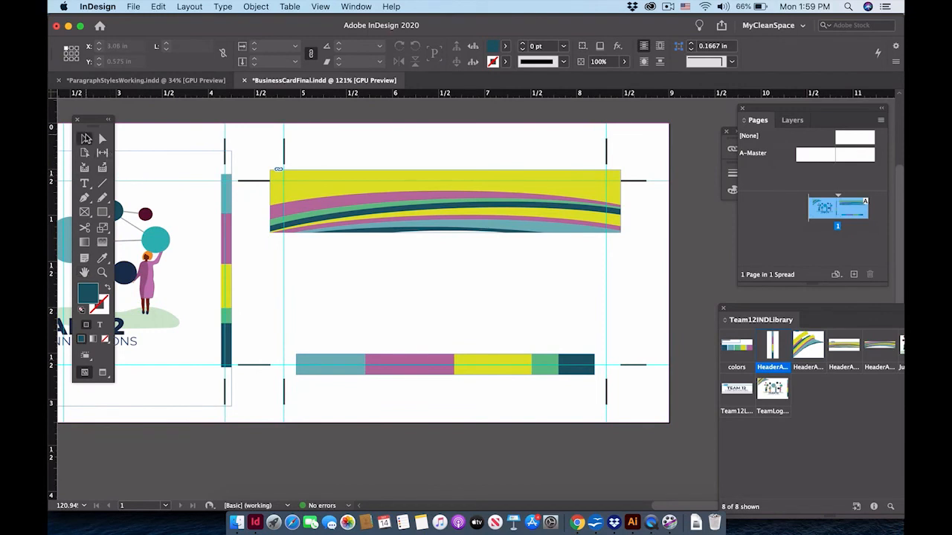
left_click(392, 364)
key("Down")
key("Down")
key("Down")
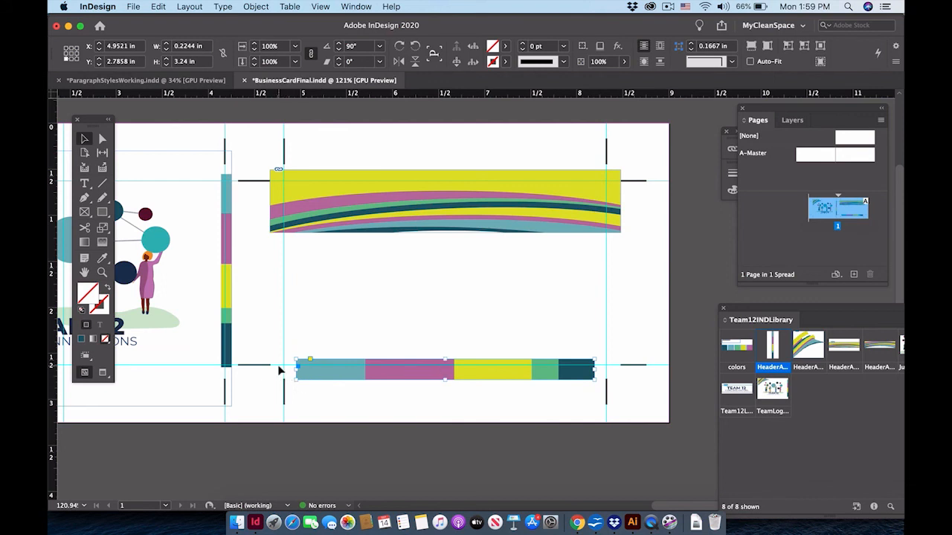
key("Left")
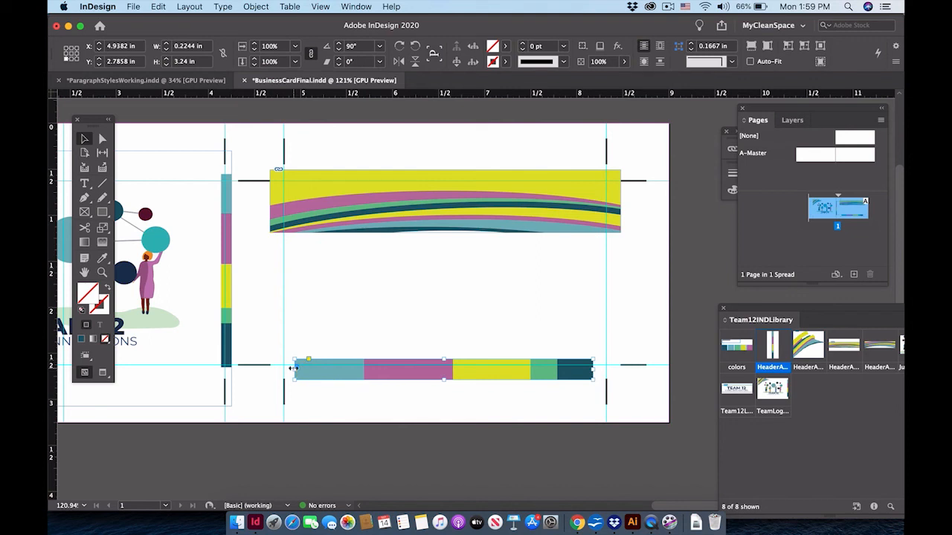
left_click_drag(293, 368, 295, 368)
left_click(344, 395)
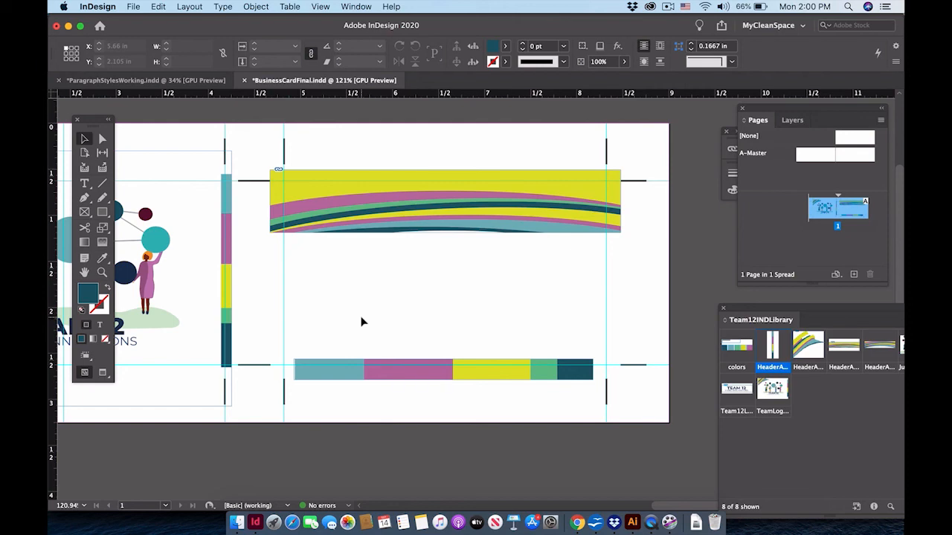
scroll(363, 321, "down", 4)
scroll(362, 322, "left", 4)
scroll(362, 322, "left", 2)
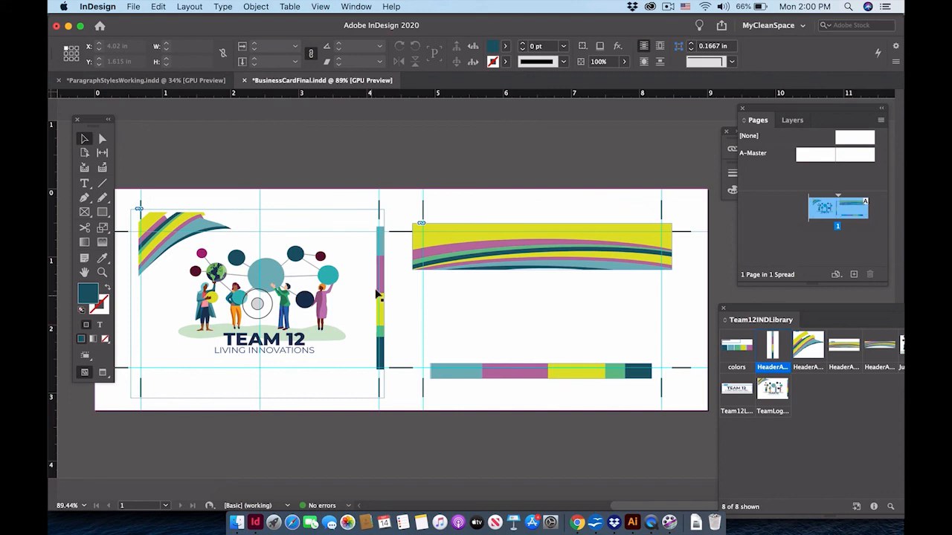
left_click(668, 7)
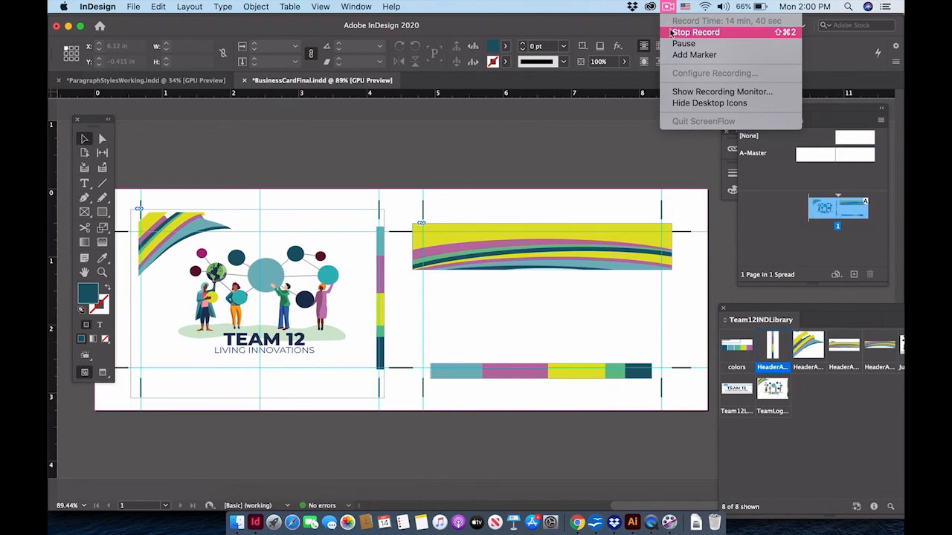
left_click(671, 32)
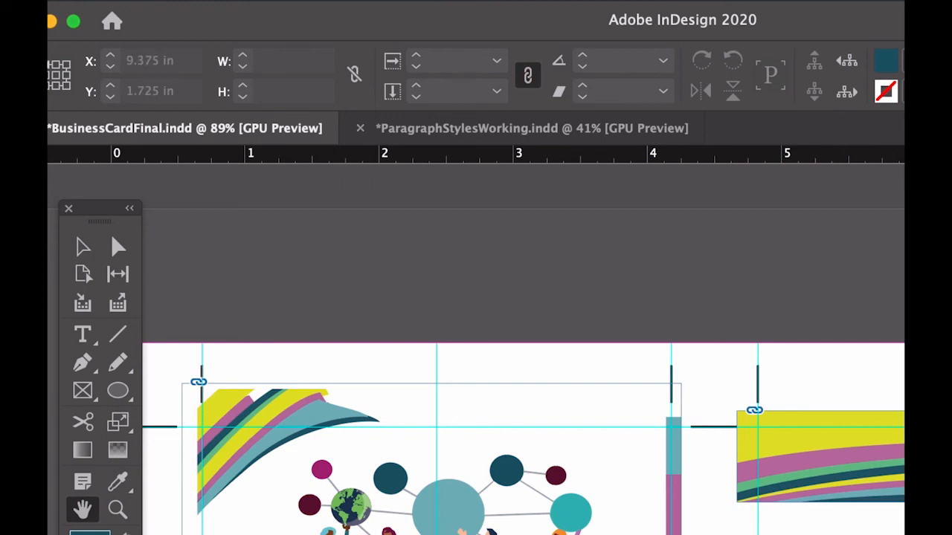
left_click(616, 1)
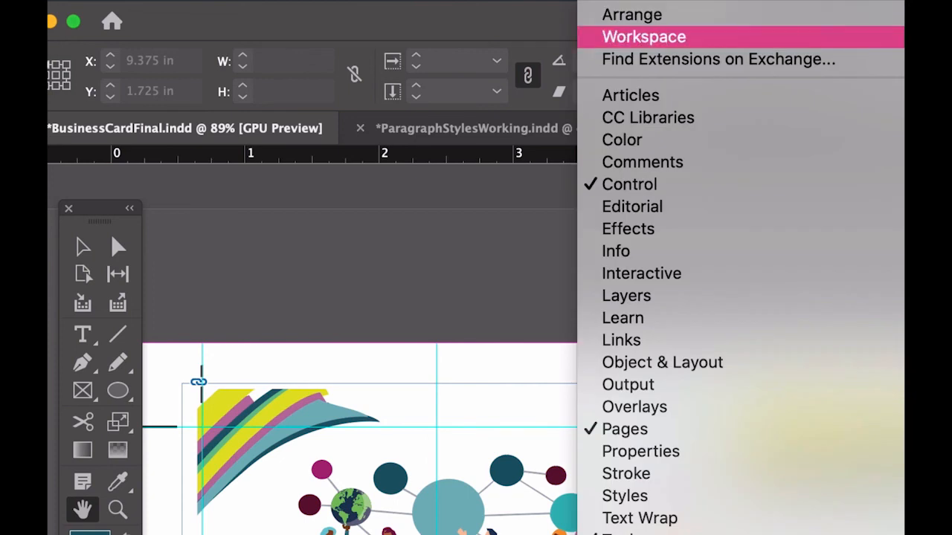
key("Escape")
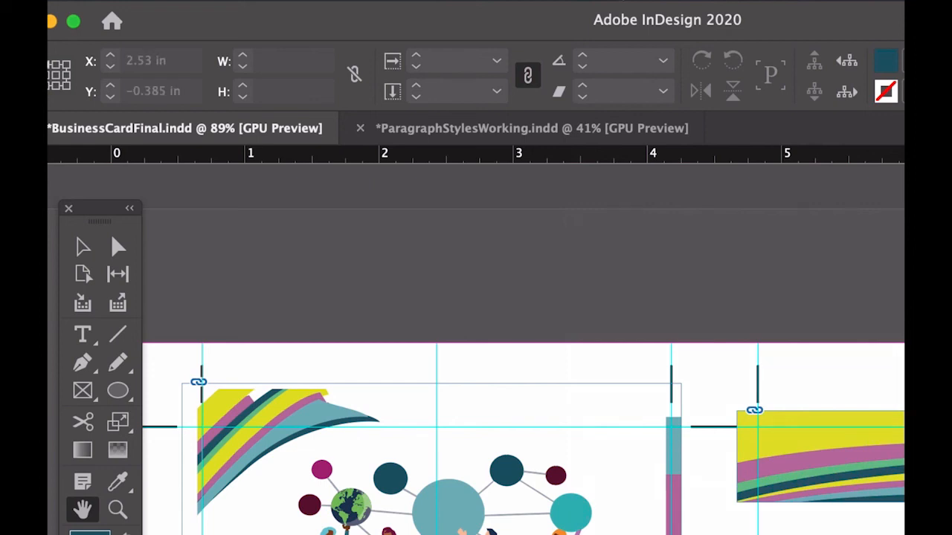
Show the Paragraph Styles panel and move it off the left-hand card
left_click(616, 0)
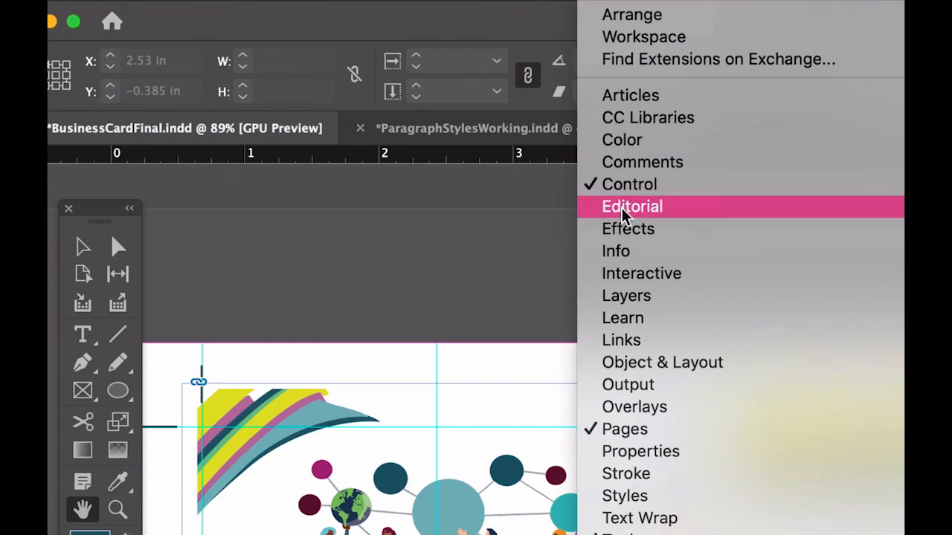
left_click(609, 496)
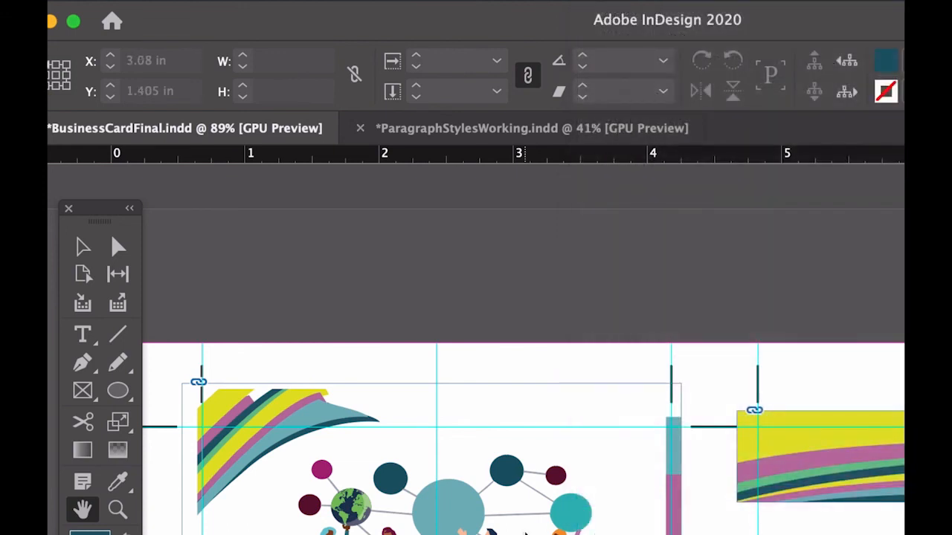
left_click_drag(587, 403, 803, 259)
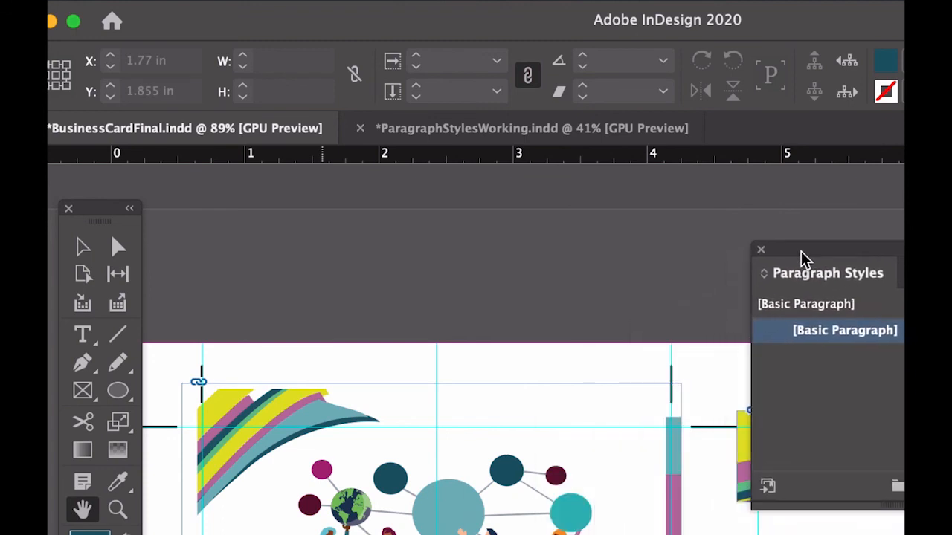
Switch to ParagraphStylesWorking.indd and examine the headline, tagline and body text frames one by one
left_click(435, 134)
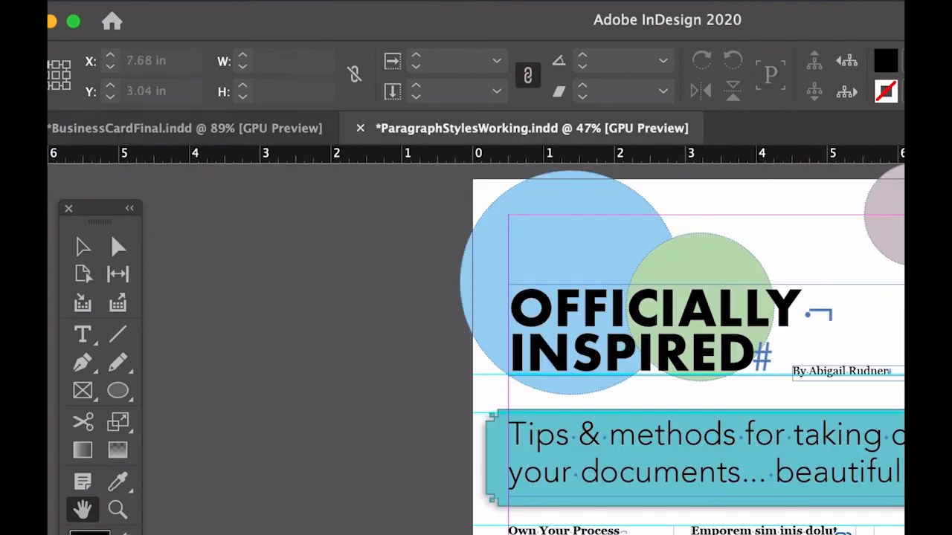
scroll(516, 462, "right", 5)
scroll(516, 462, "down", 1)
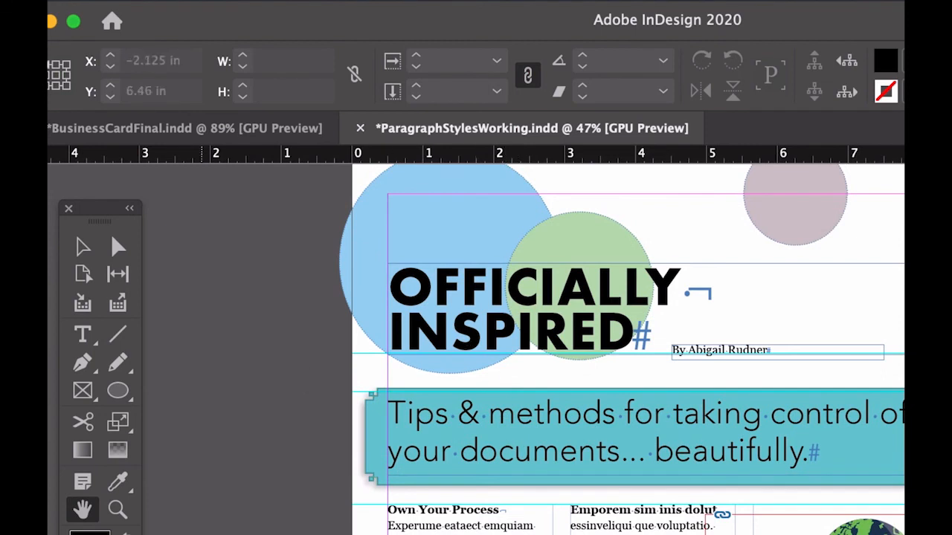
left_click(83, 248)
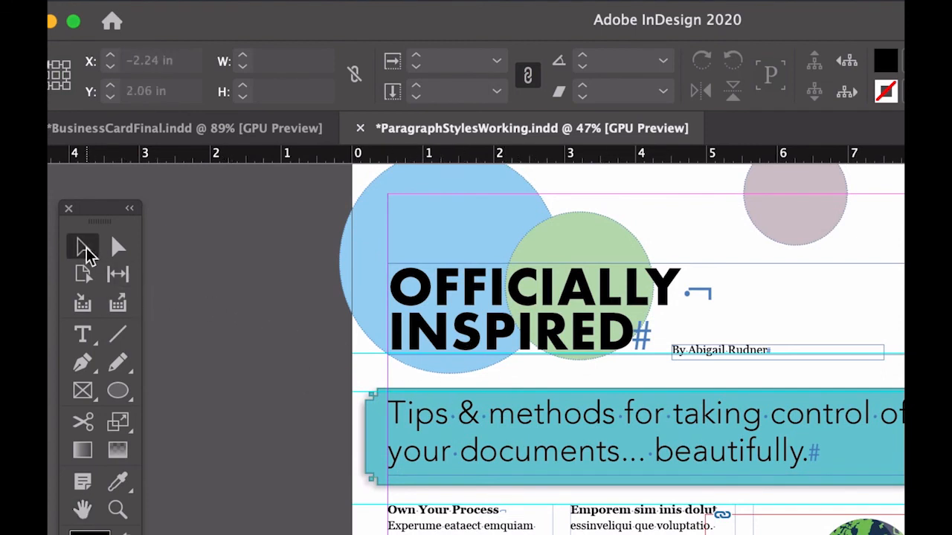
left_click(456, 313)
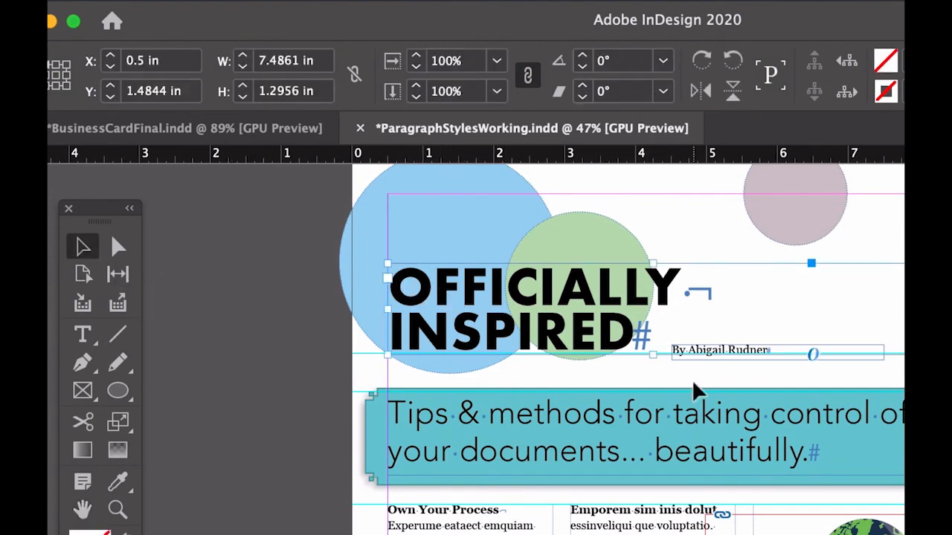
left_click(437, 423)
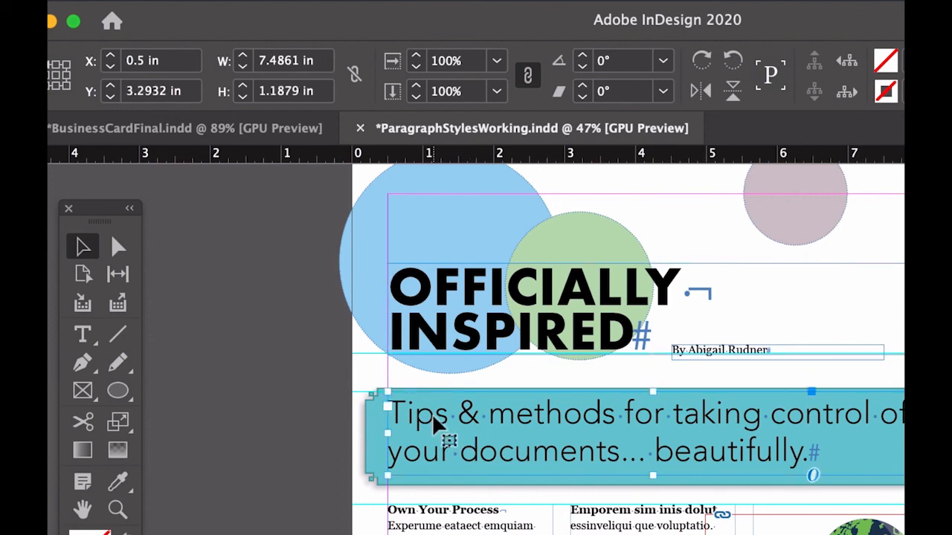
left_click(437, 532)
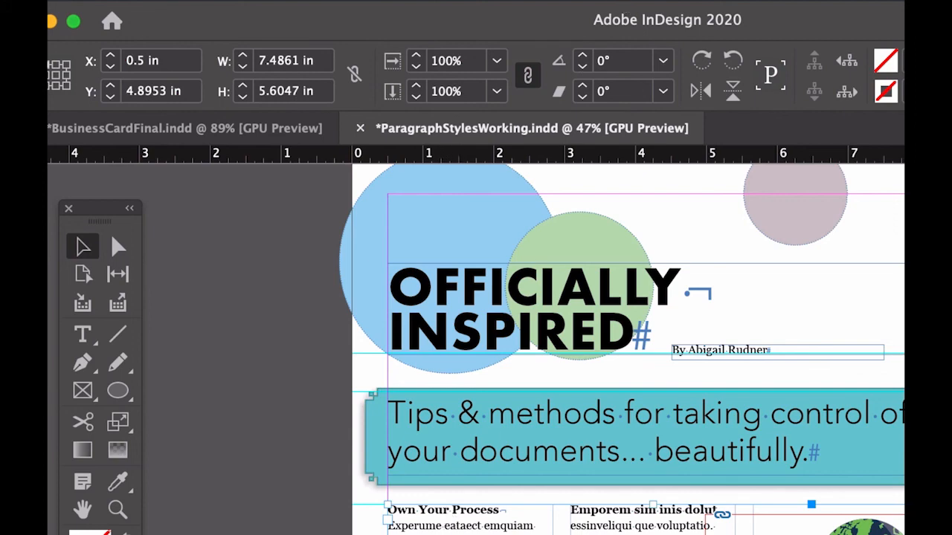
left_click(615, 2)
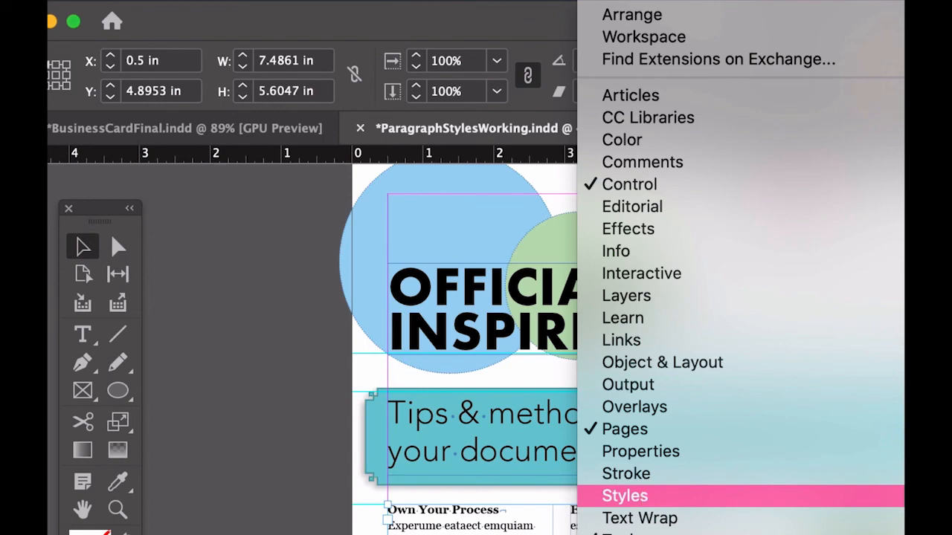
left_click(922, 532)
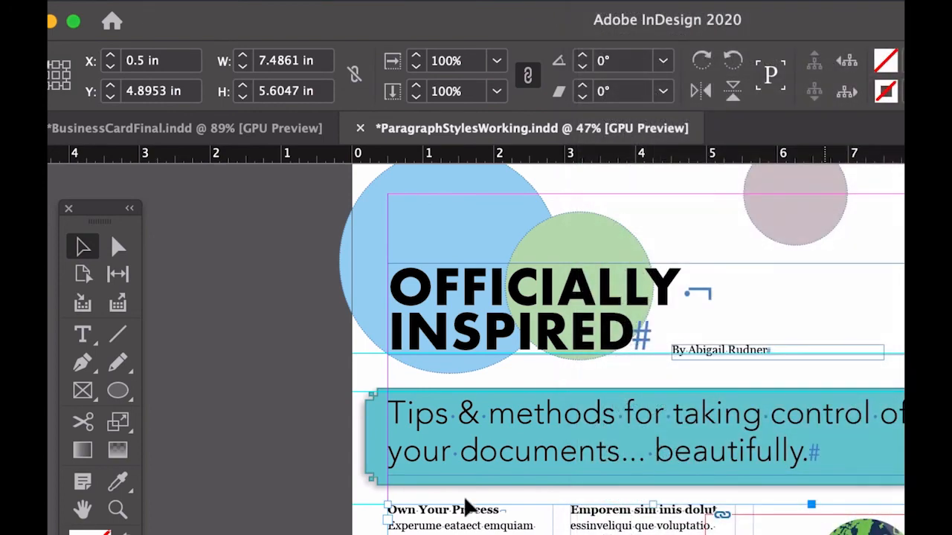
double_click(415, 513)
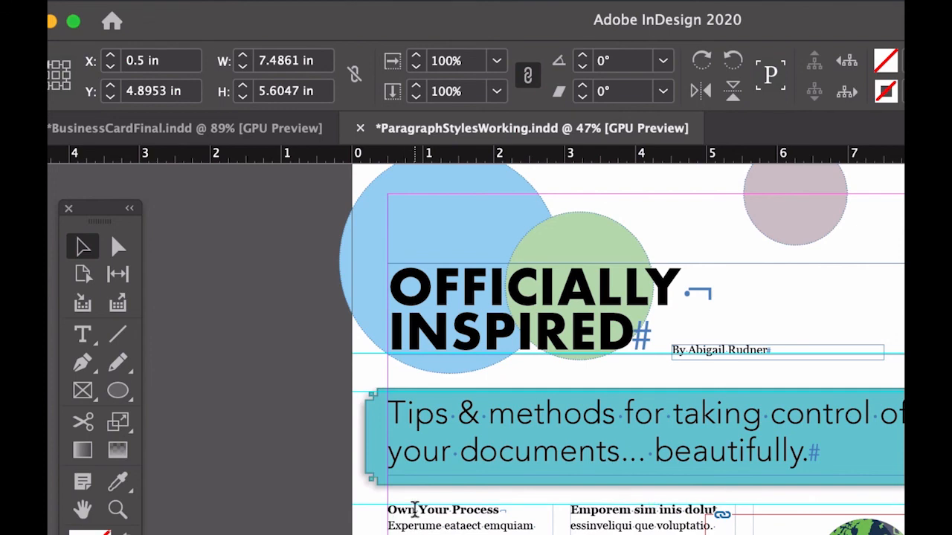
left_click(82, 250)
left_click(321, 339)
left_click(365, 444)
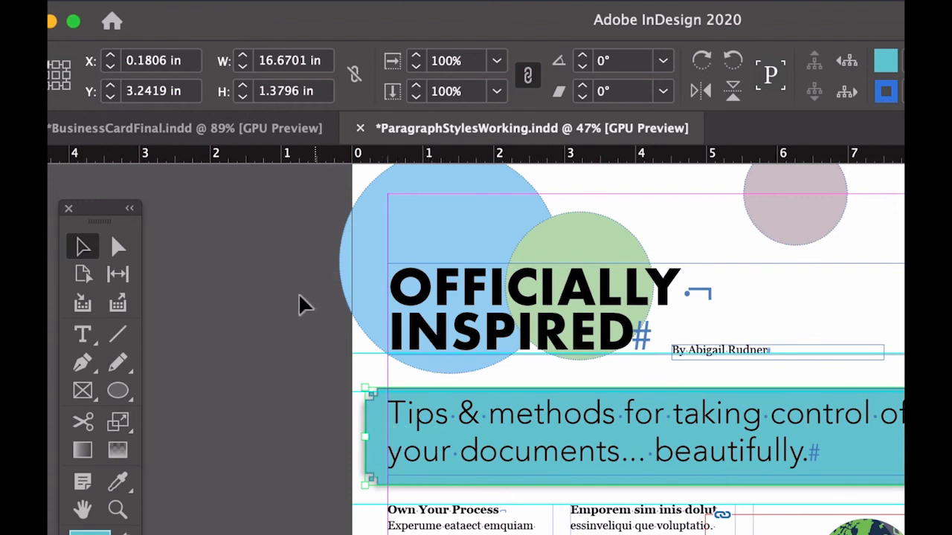
Select the headline, tagline and body text frames together in ParagraphStylesWorking.indd and copy them
left_click(481, 290)
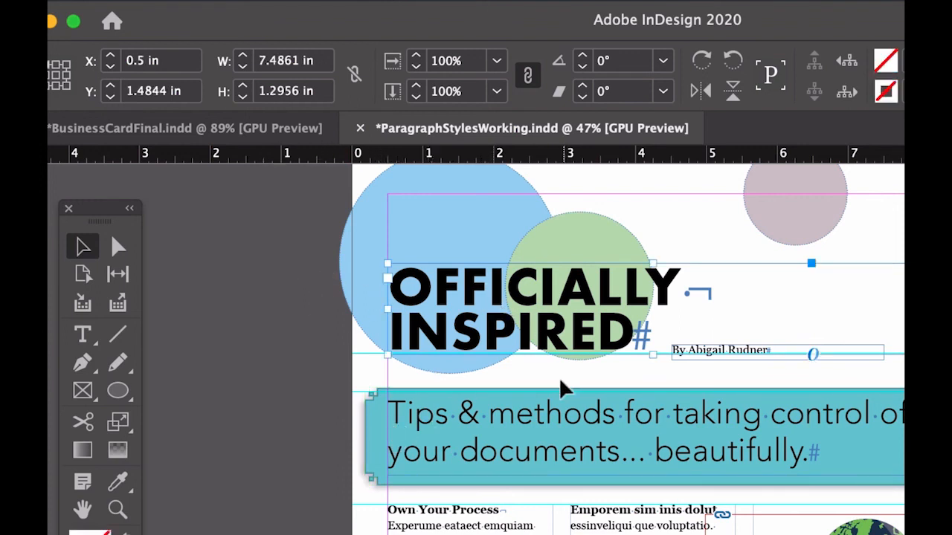
left_click(427, 437, "shift")
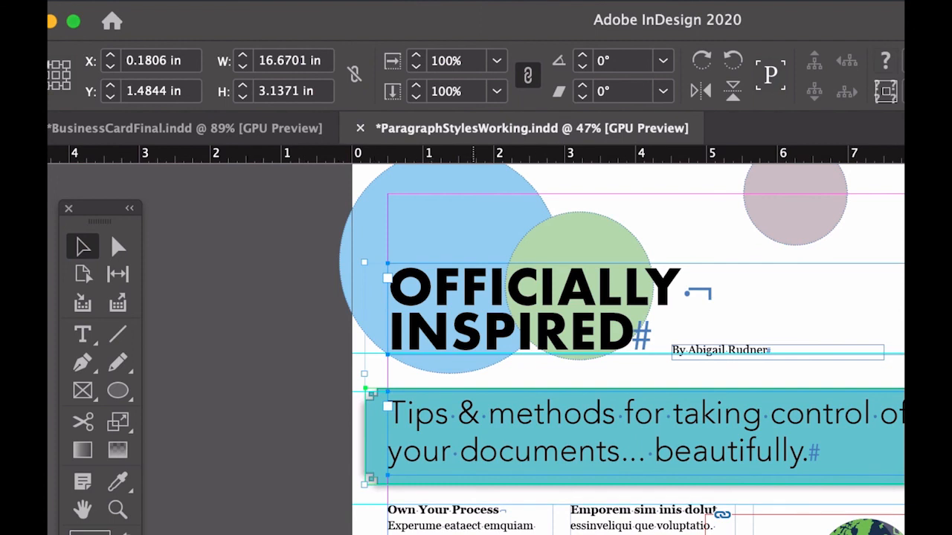
left_click(473, 530, "shift")
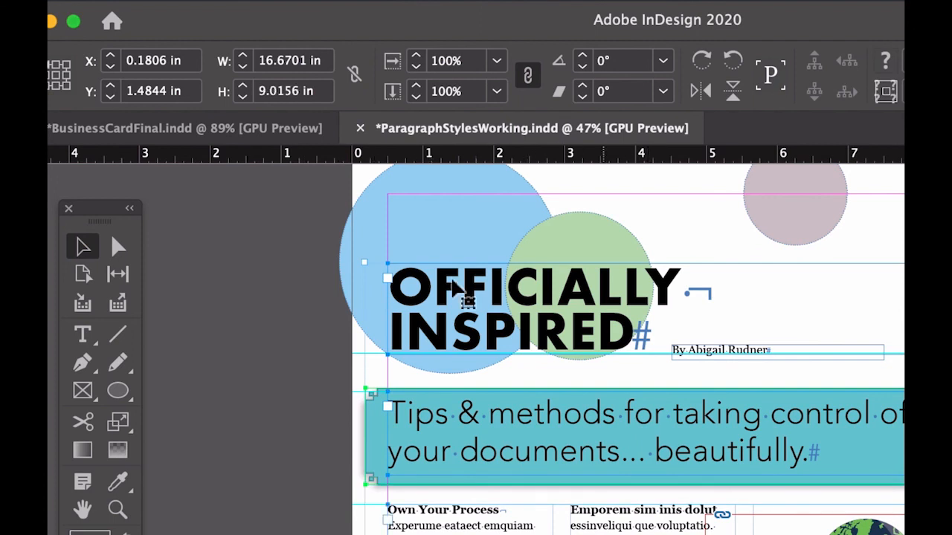
left_click(226, 1)
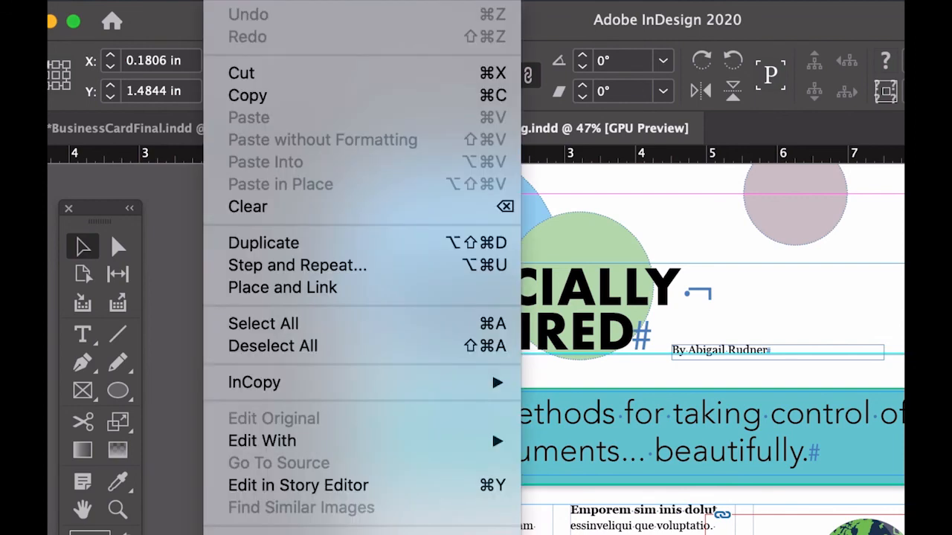
left_click(250, 103)
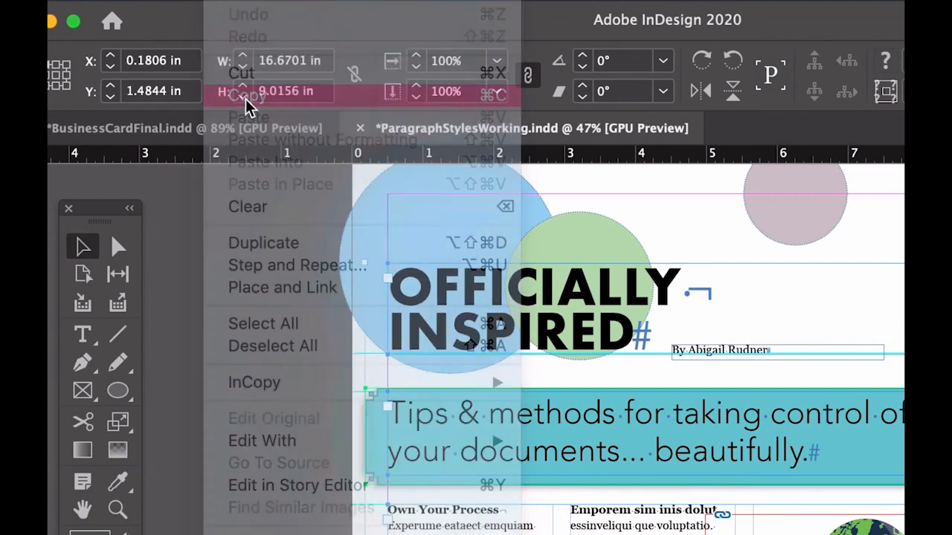
Paste the copied frames into BusinessCardFinal.indd to bring in their paragraph styles, show the styles panel, and delete the pasted frames
left_click(273, 138)
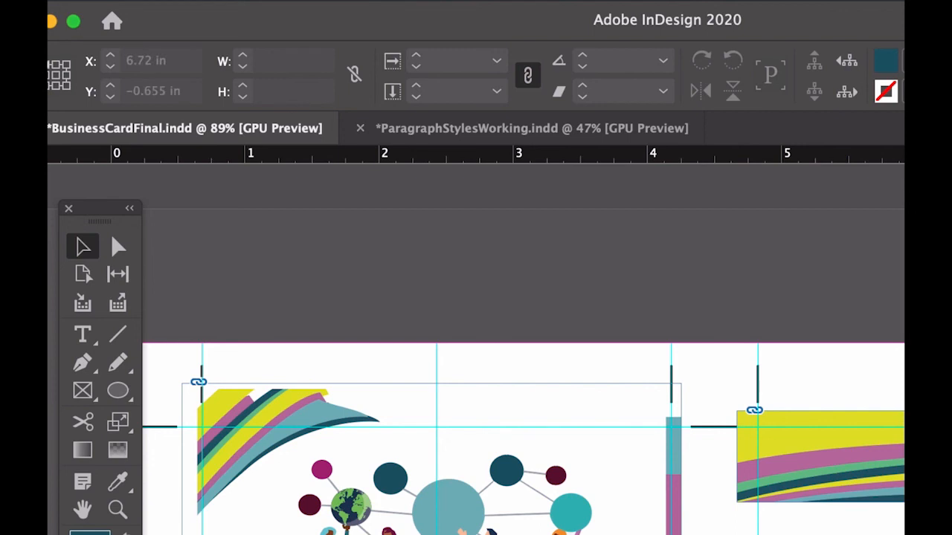
key("super+v")
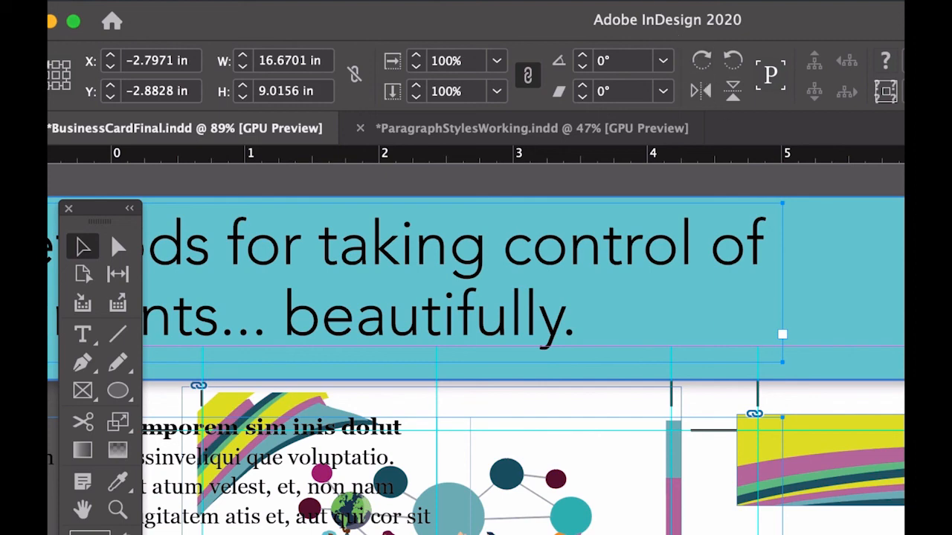
left_click(611, 1)
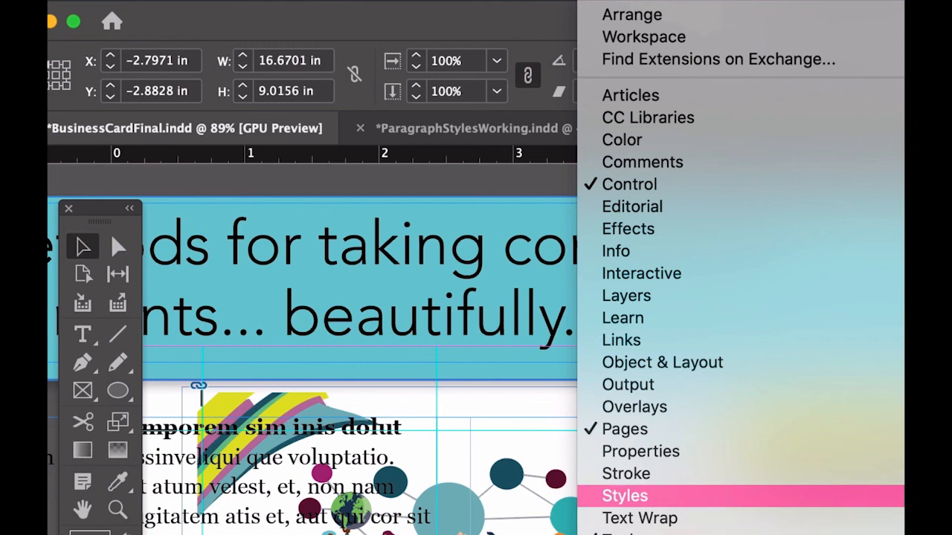
left_click(900, 497)
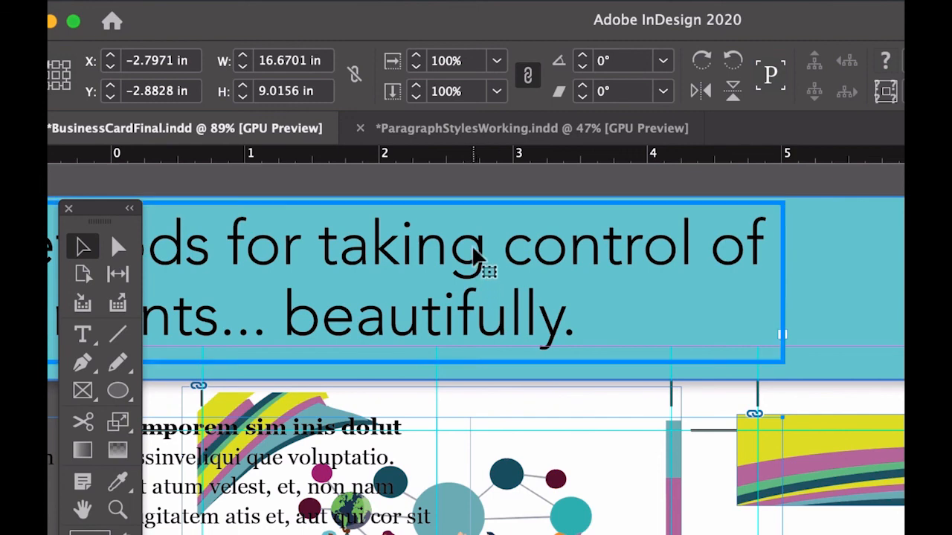
key("Delete")
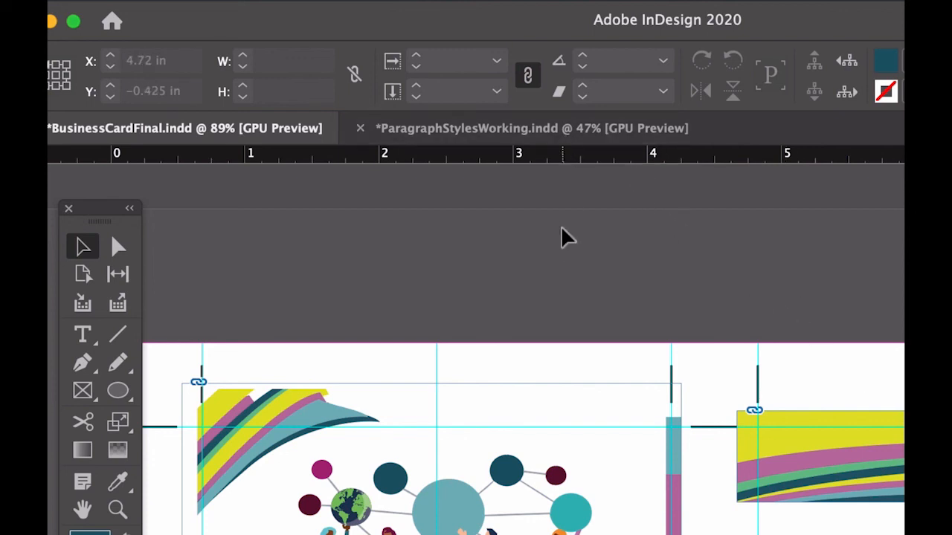
Draw a text frame about 2.54 in by 1.02 in between the right-hand card's header art and colour bars, and switch to TextEdit
scroll(728, 516, "right", 10)
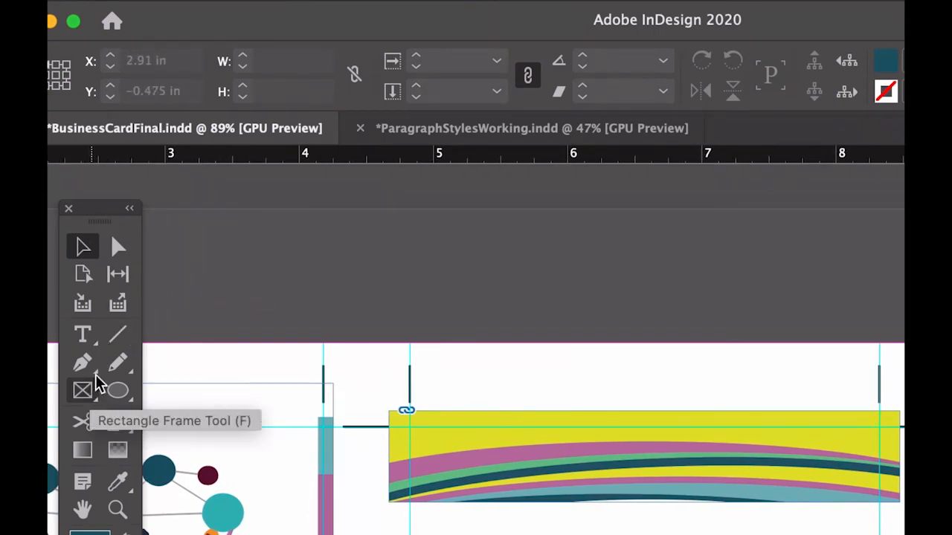
left_click(96, 342)
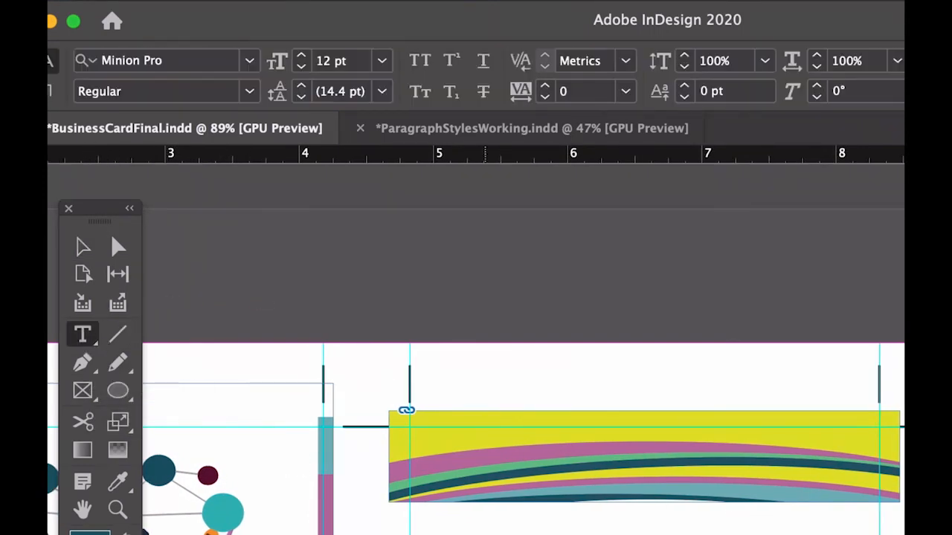
left_click_drag(465, 523, 806, 534)
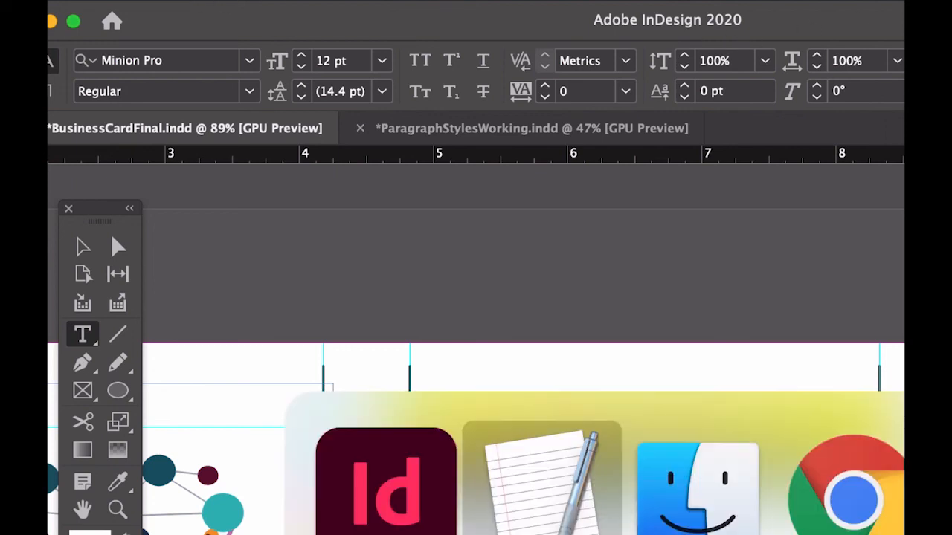
left_click(542, 482)
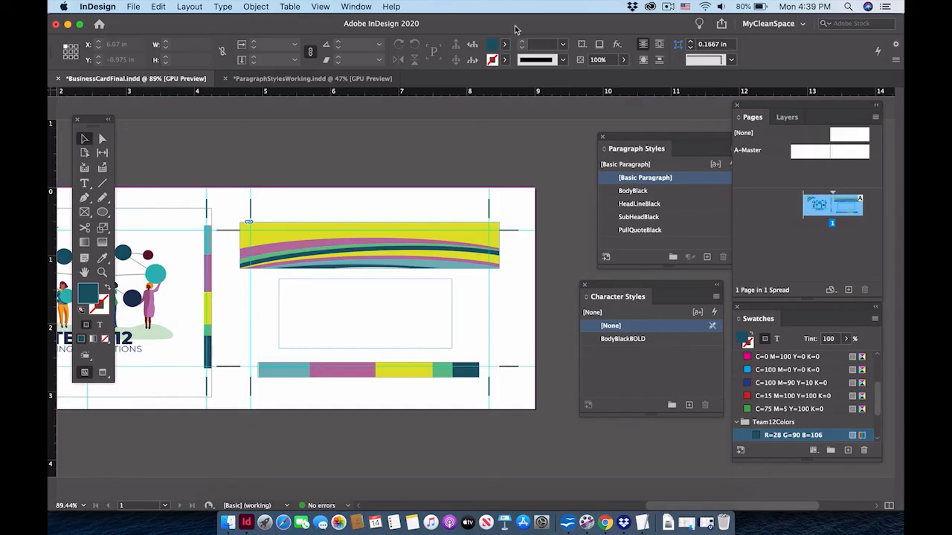
Show the Data Merge panel and load TeamNames.txt from Session_01_Folder as the data source
left_click(357, 6)
mouse_move(372, 310)
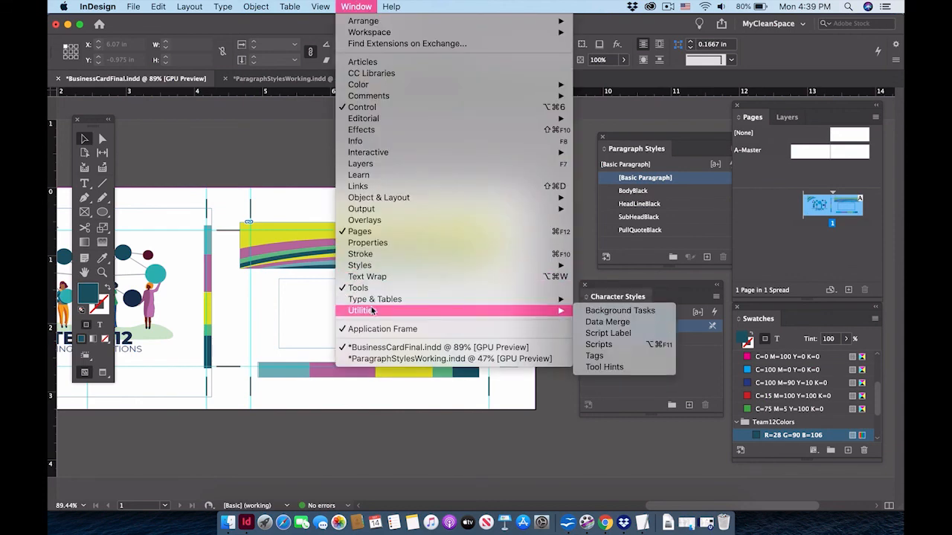
left_click(628, 325)
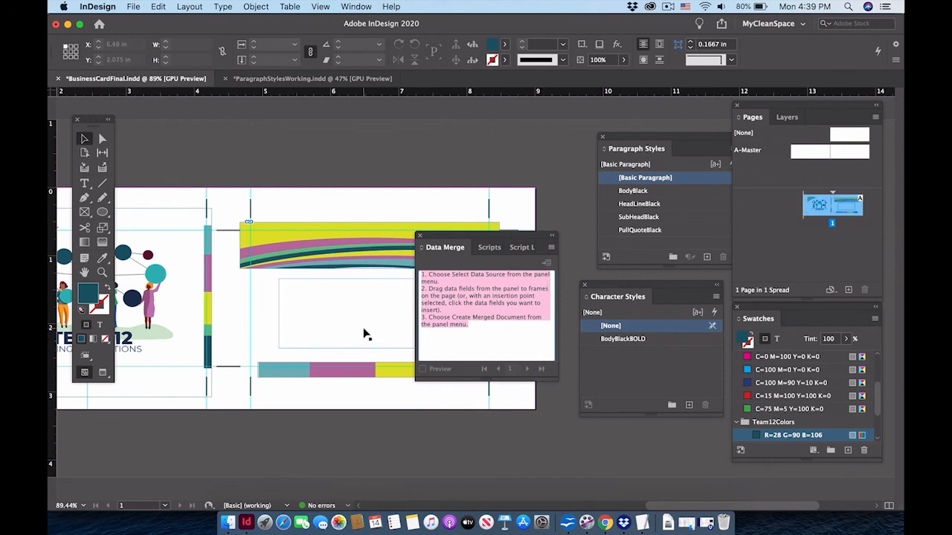
left_click(551, 249)
left_click(580, 255)
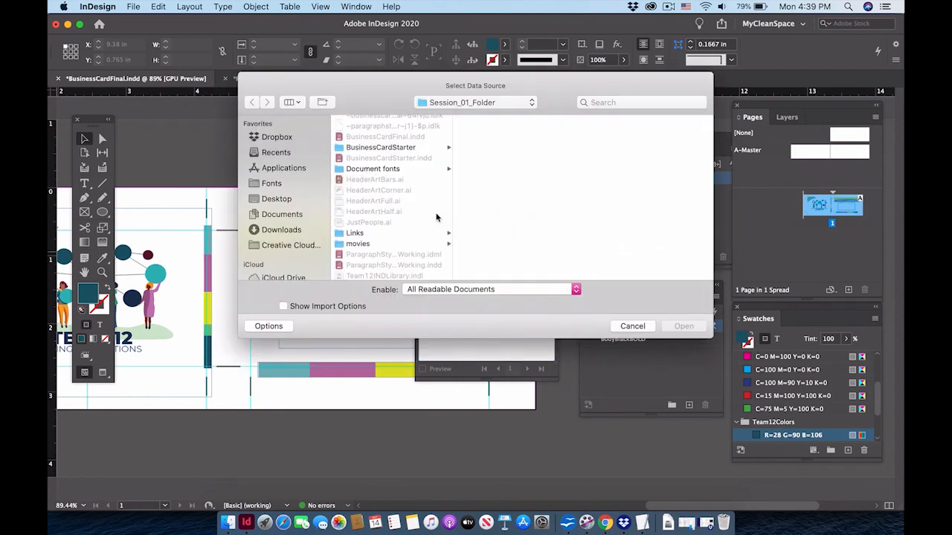
scroll(437, 217, "down", 3)
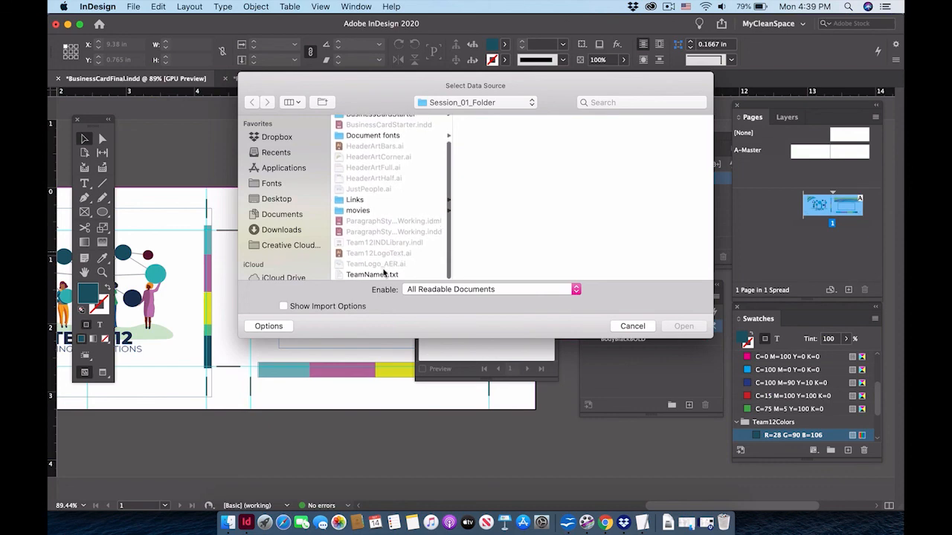
left_click(383, 276)
left_click(684, 326)
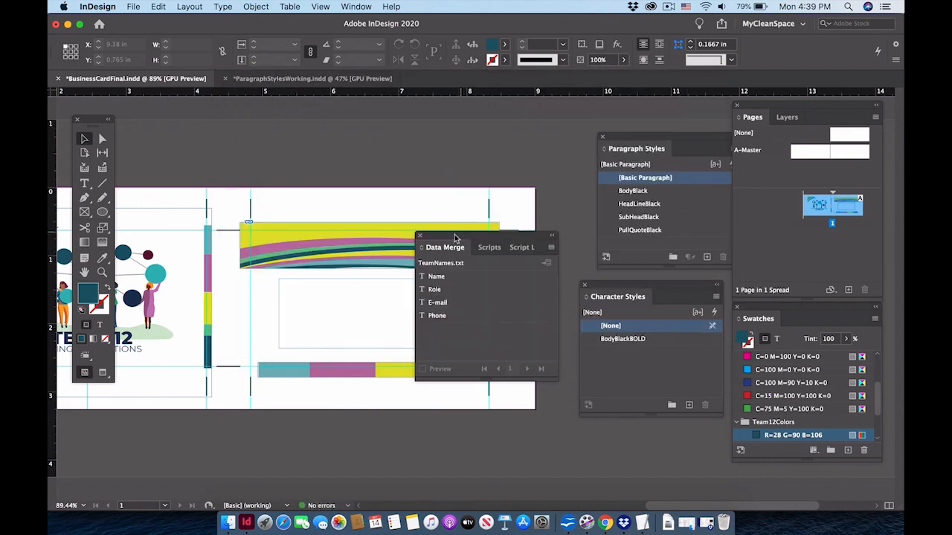
Move the Data Merge panel clear of the text frame and place the Name field in the frame's first line
left_click_drag(454, 236, 515, 122)
left_click_drag(496, 165, 295, 294)
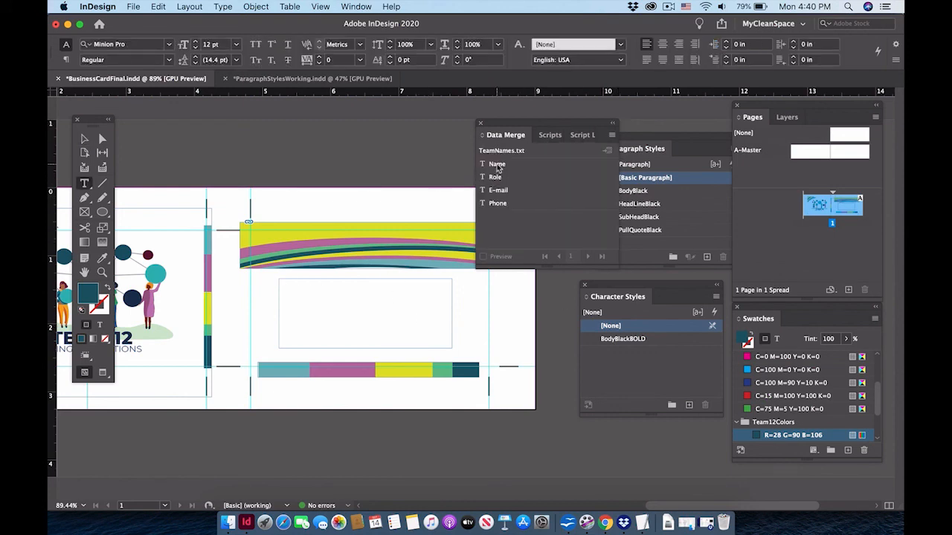
left_click_drag(497, 166, 295, 290)
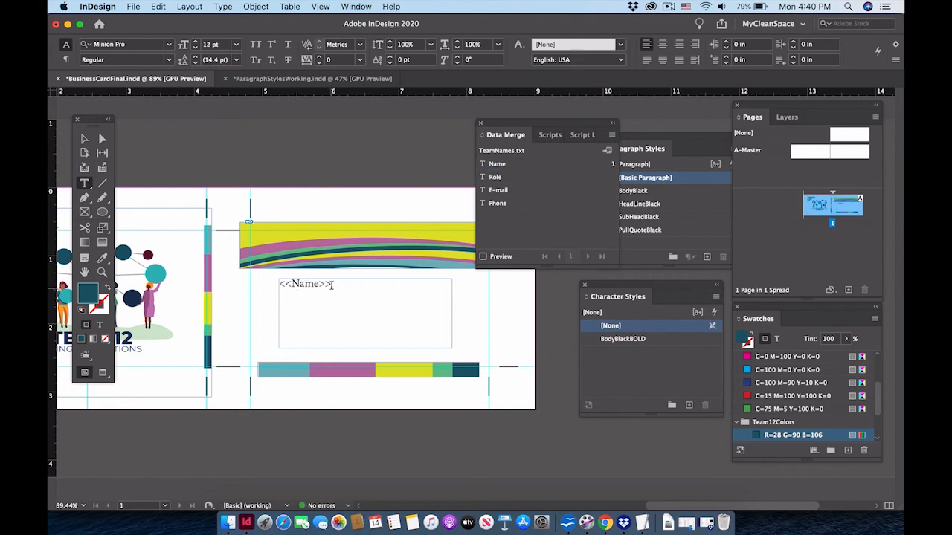
Add the Role, E-mail and Phone merge fields on separate lines below the Name field
left_click(333, 285)
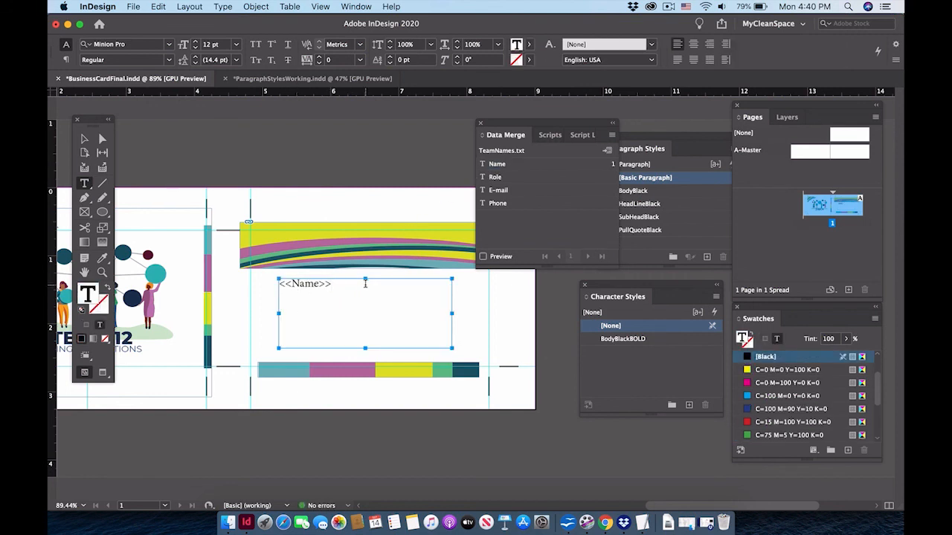
key("Return")
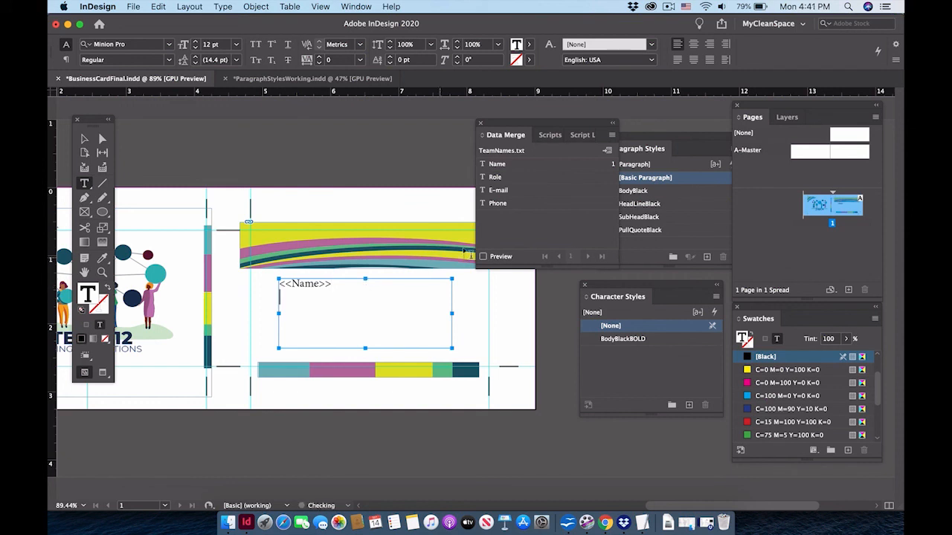
left_click_drag(497, 179, 281, 297)
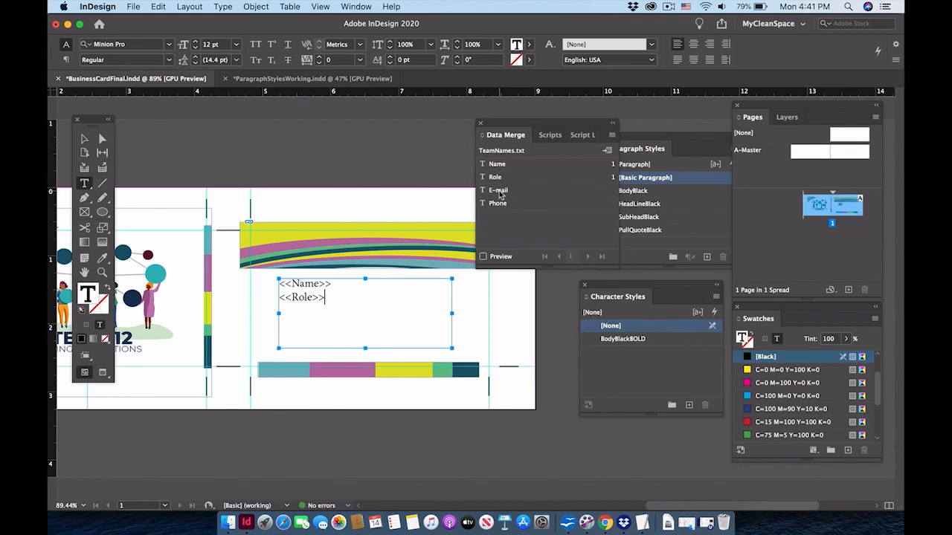
left_click_drag(499, 190, 311, 313)
key("Return")
left_click_drag(495, 204, 296, 334)
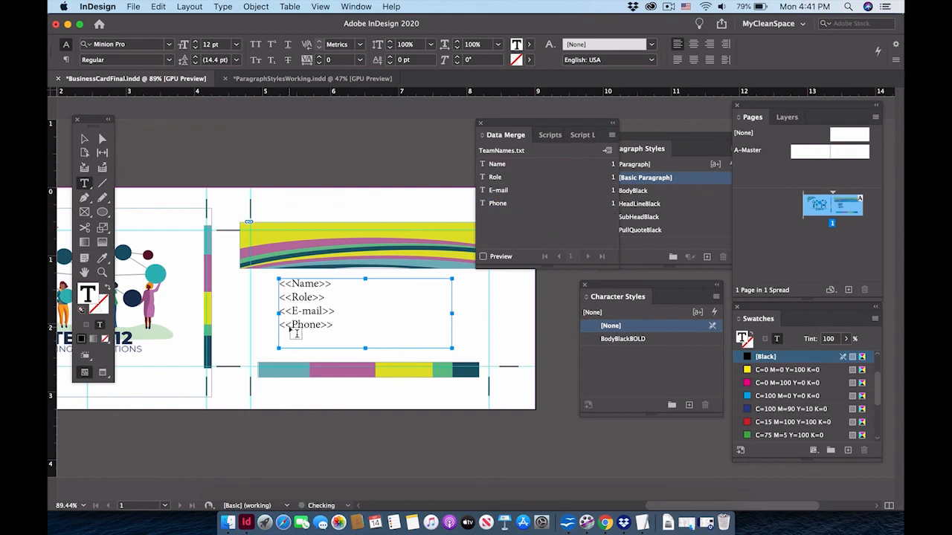
Save the business card document and turn on the data merge preview
key("super+shift+a")
key("super+s")
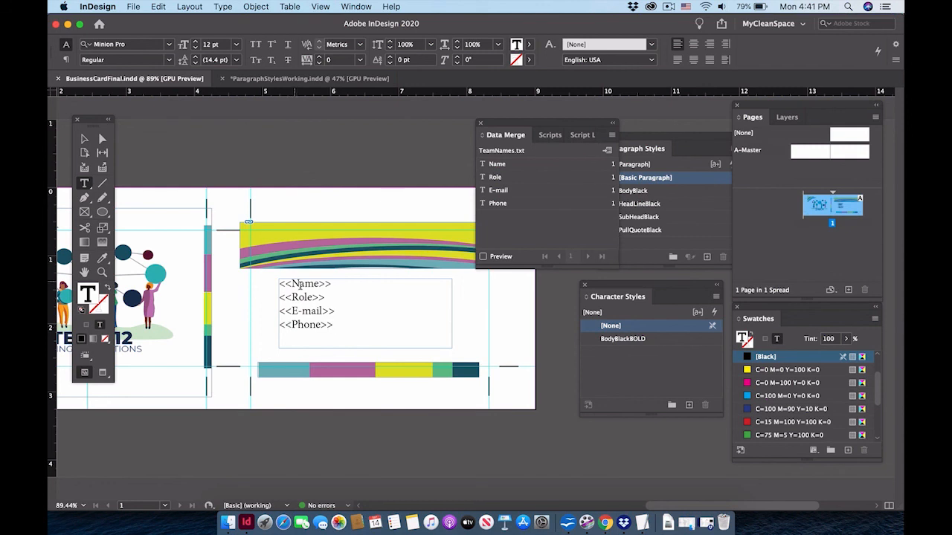
key("Escape")
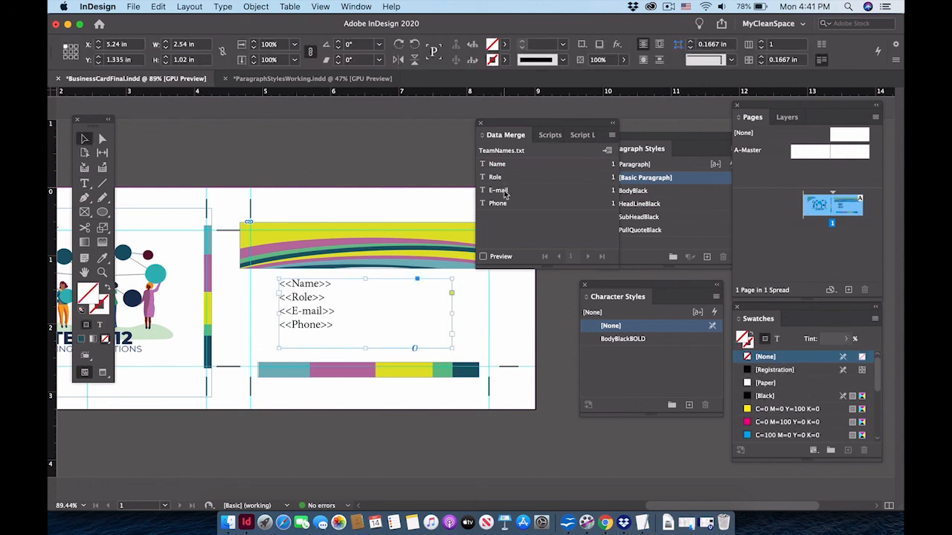
left_click(483, 257)
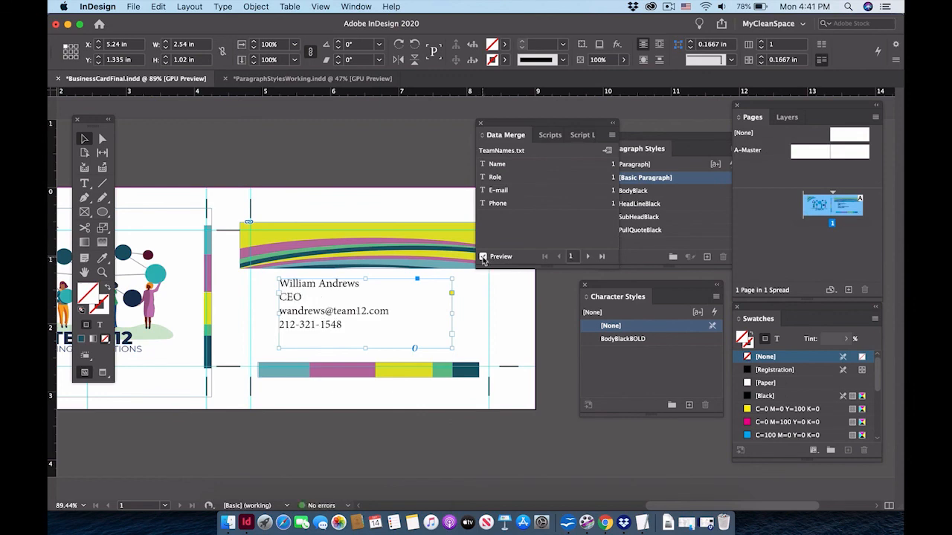
Apply the HeadLineBlack paragraph style to the name line and set its font size to 18 pt
double_click(338, 287)
double_click(339, 283)
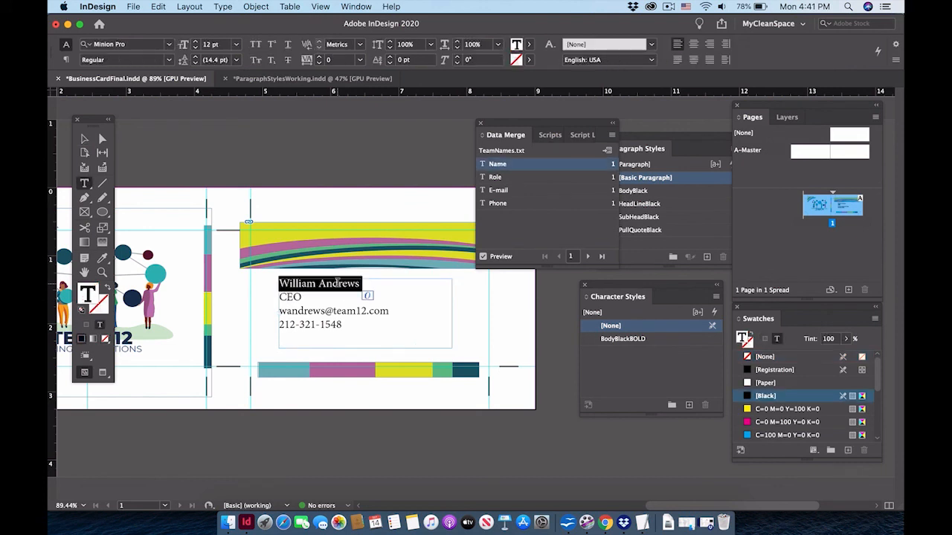
left_click(638, 206)
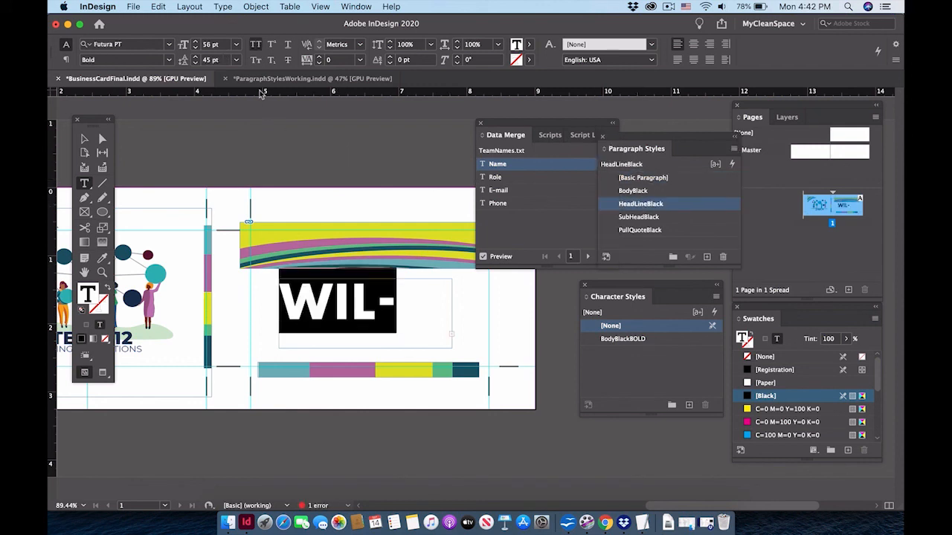
left_click(236, 44)
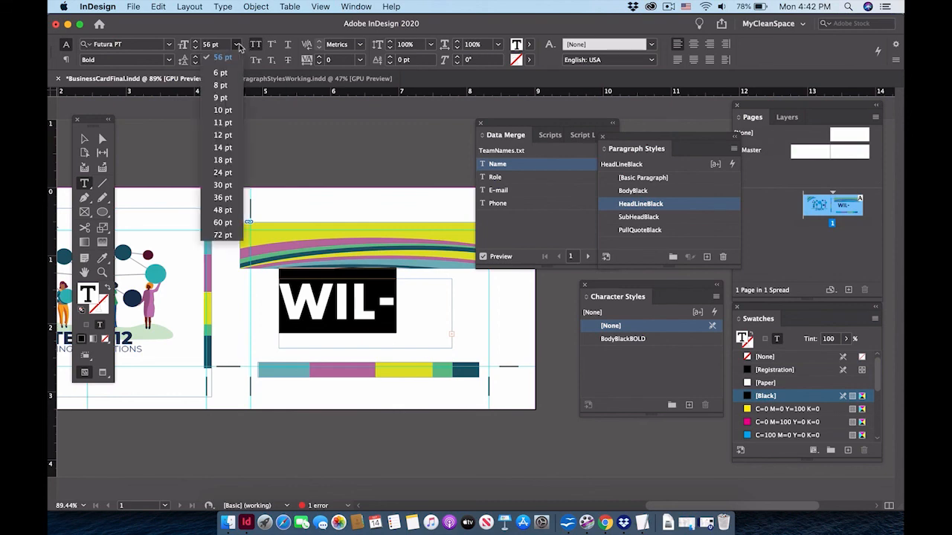
left_click(225, 159)
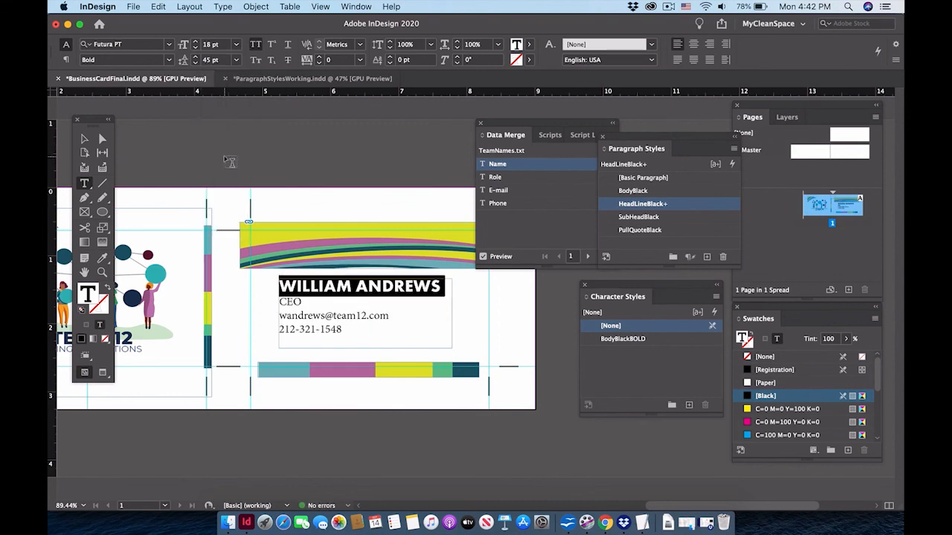
Apply the PullQuoteBlack paragraph style to the role, e-mail and phone lines of the contact text
double_click(288, 300)
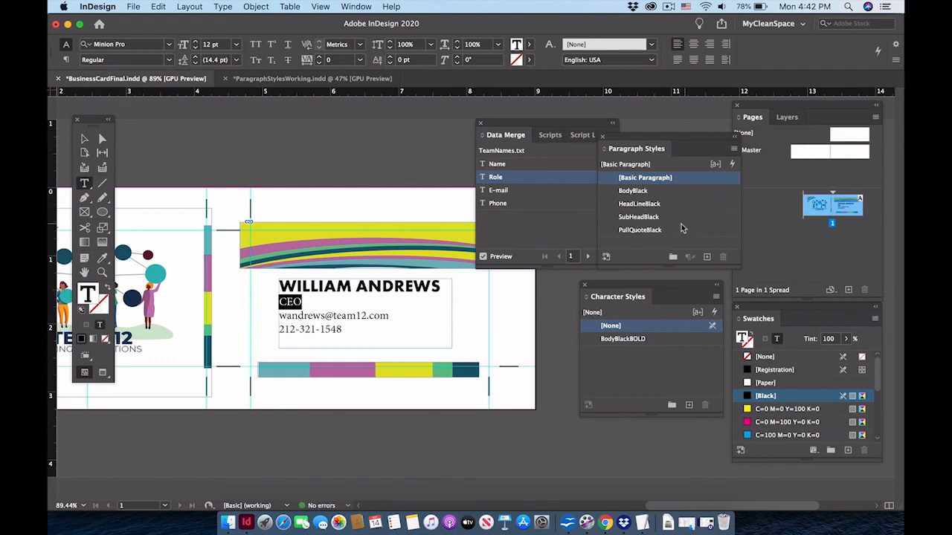
left_click(652, 232)
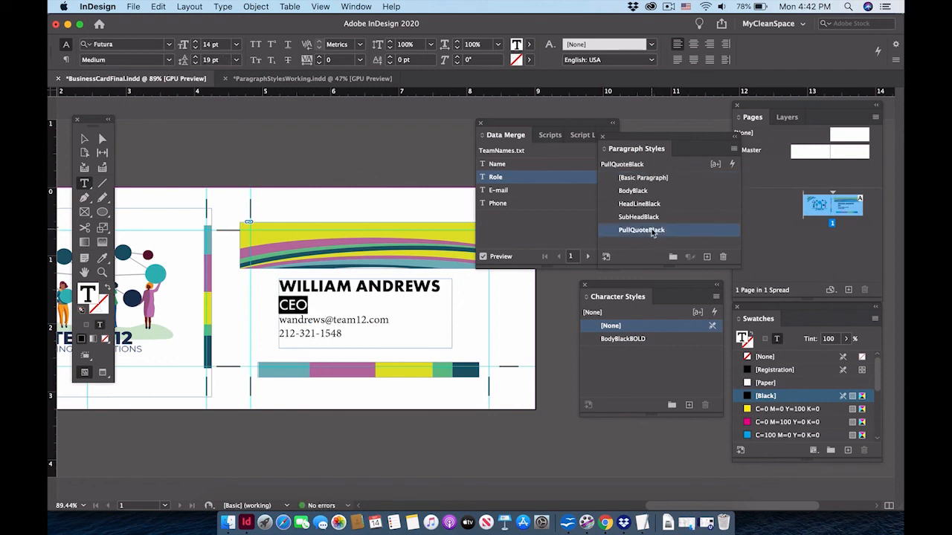
double_click(292, 319)
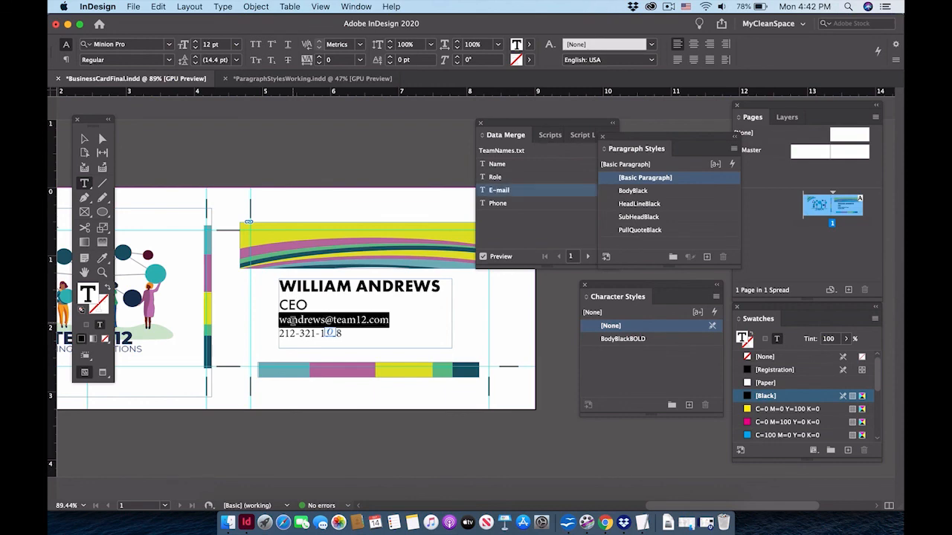
triple_click(293, 320)
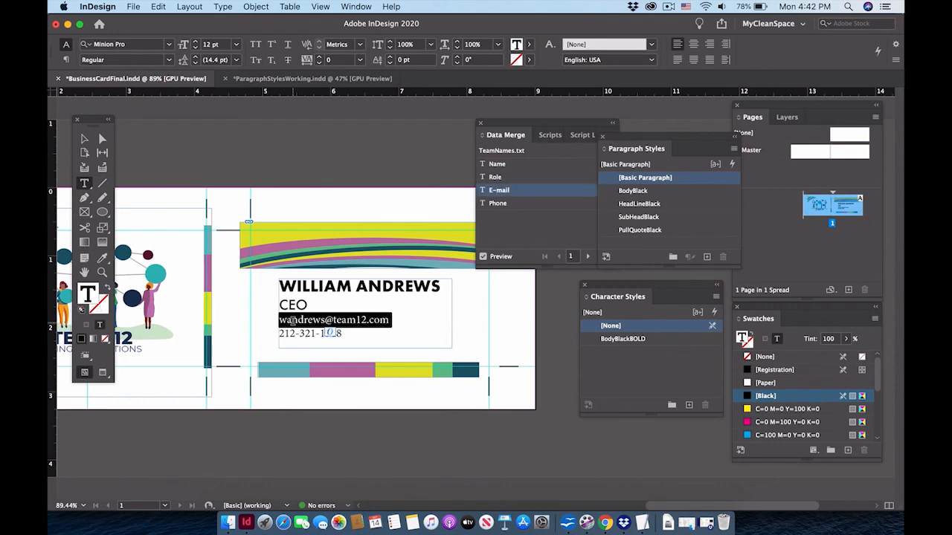
left_click(636, 231)
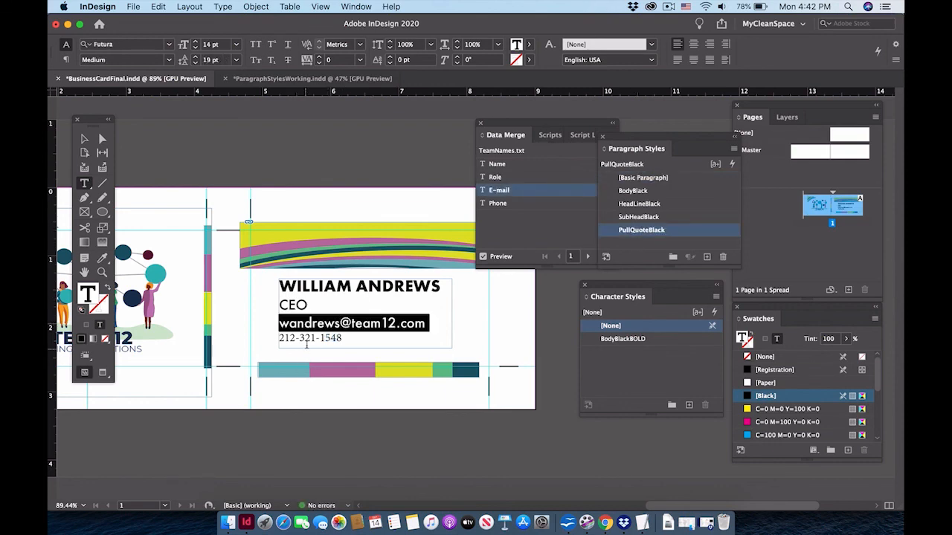
triple_click(311, 337)
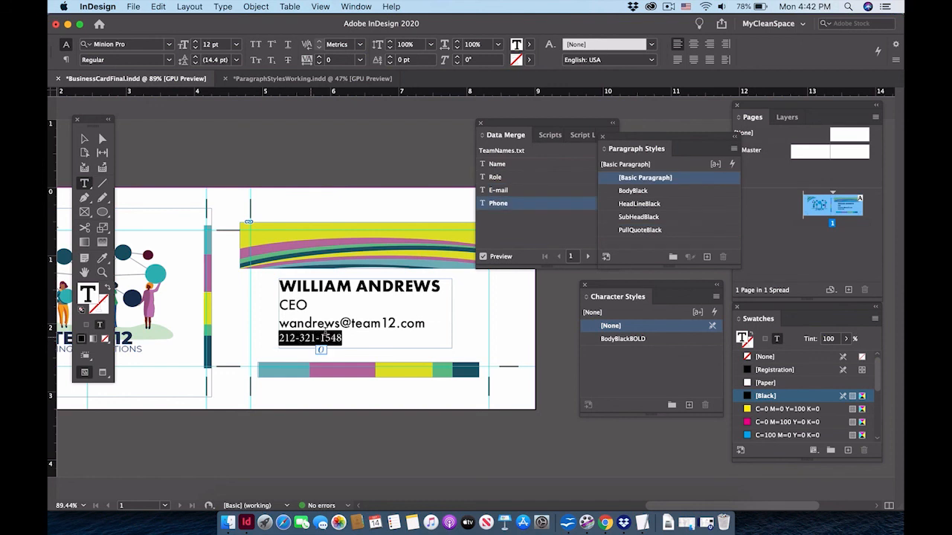
left_click(642, 232)
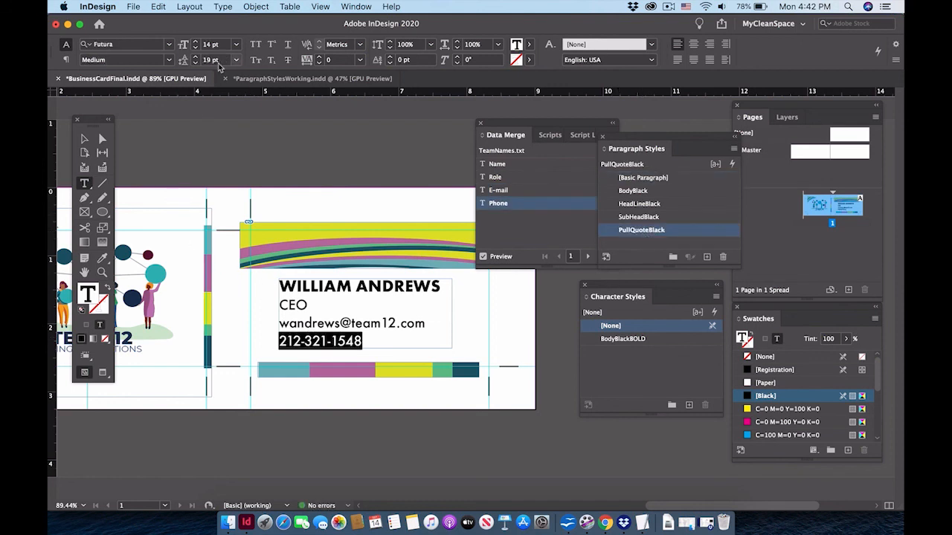
Reduce the font size of the phone line by several points, keeping its Futura Medium font
left_click(170, 62)
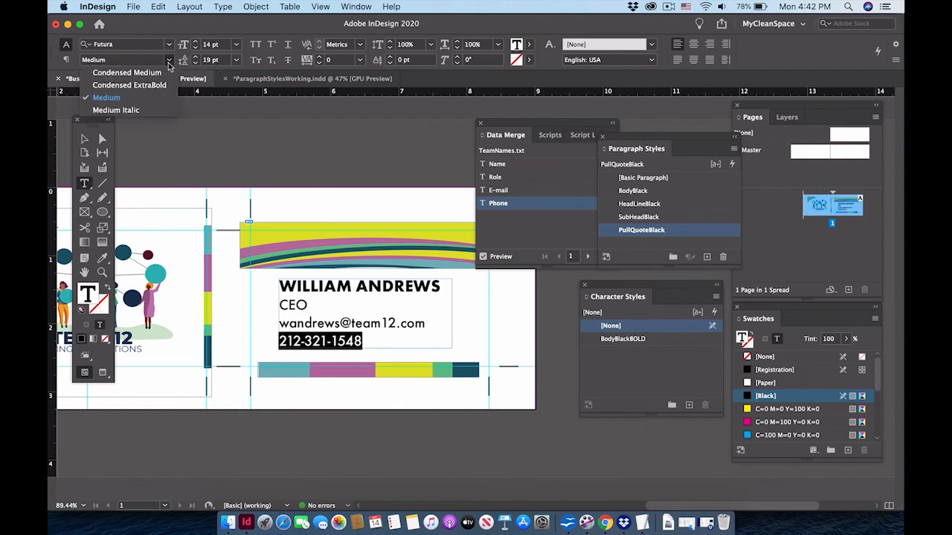
left_click(194, 49)
left_click(195, 49)
left_click(195, 48)
left_click(195, 48)
left_click(194, 48)
Center-align all four lines of the contact text
left_click_drag(351, 342, 279, 274)
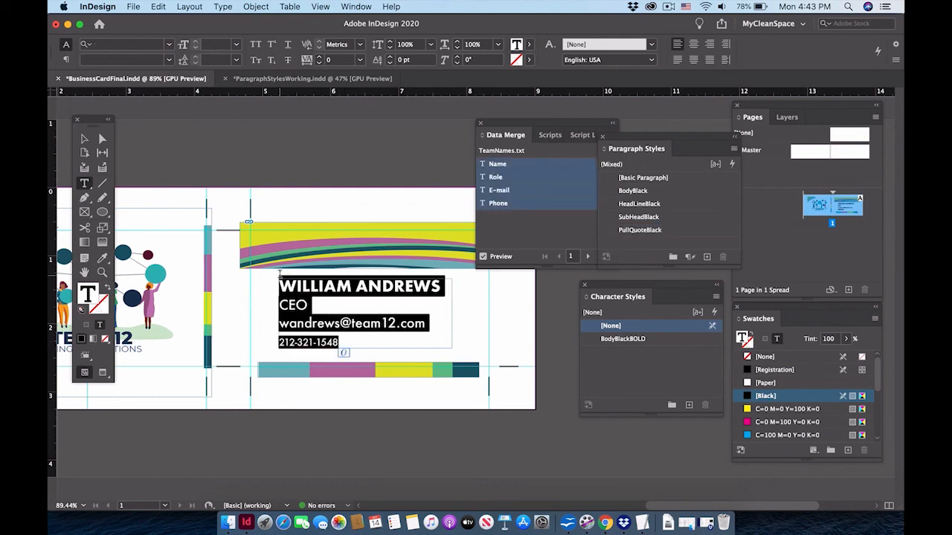
left_click(692, 44)
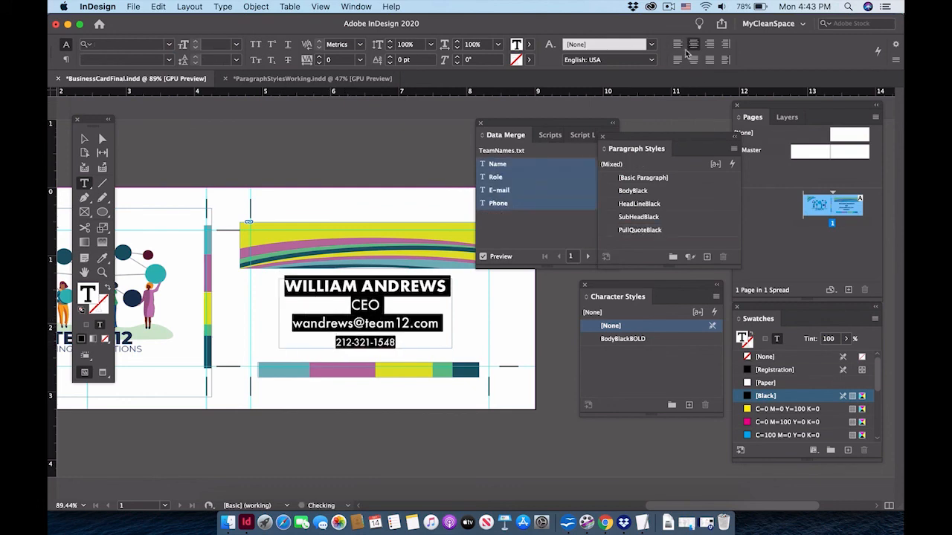
left_click(447, 322)
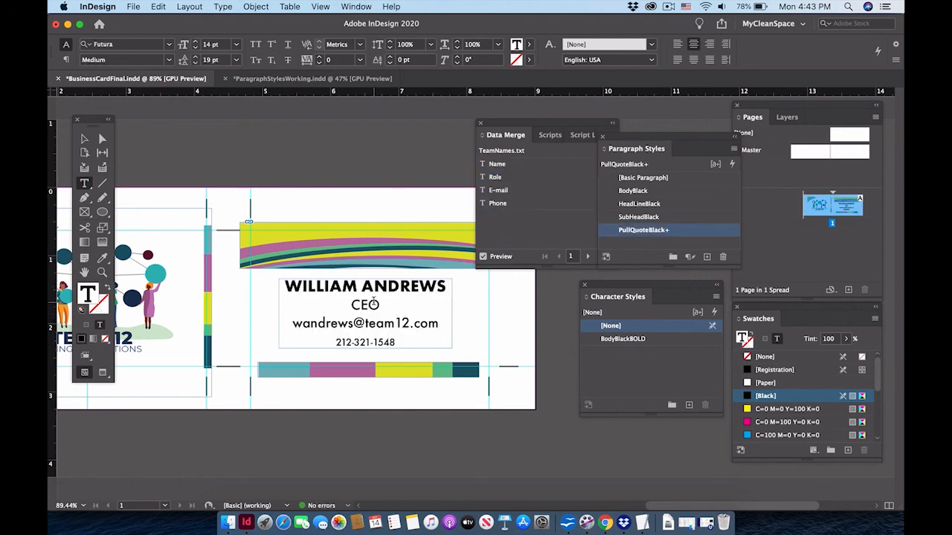
Set the role line's font size to 18 pt and deselect the text frame
double_click(374, 302)
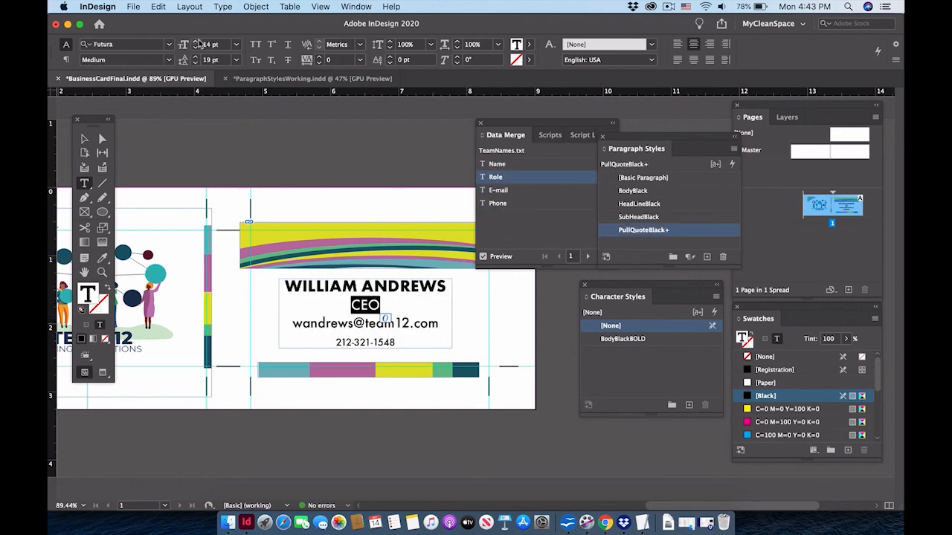
left_click(84, 139)
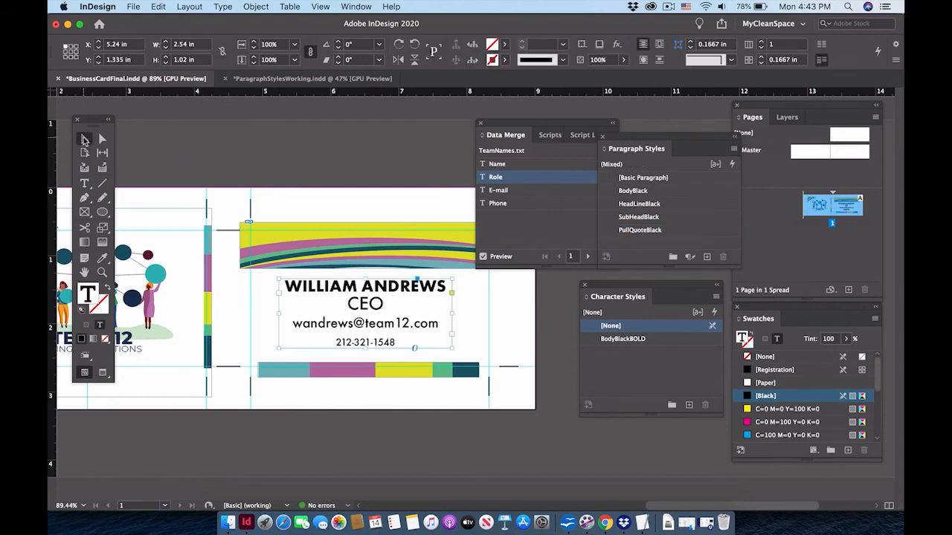
left_click(387, 200)
Preview the Data Merge records up to the last one and return to record 1 to check how the text fits
left_click(559, 223)
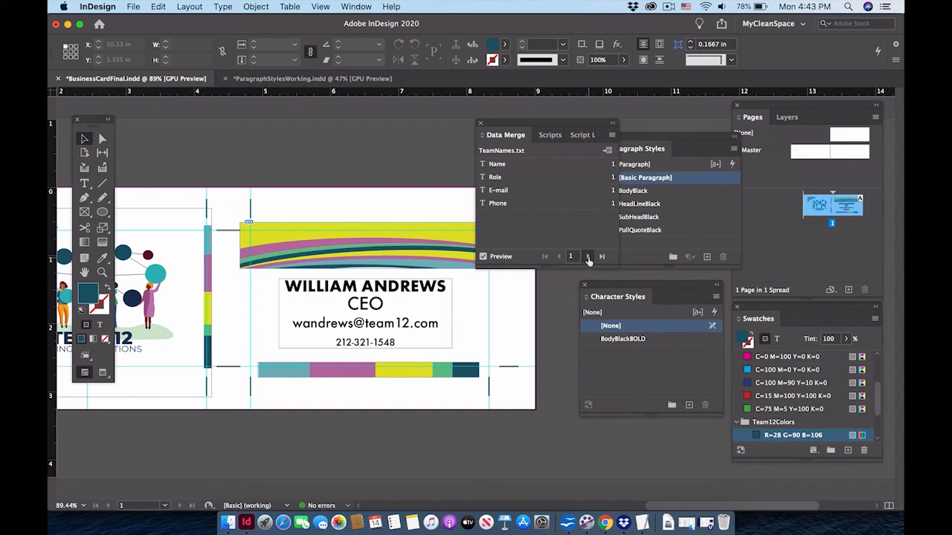
left_click(588, 257)
left_click(588, 257)
left_click(588, 257)
left_click(559, 257)
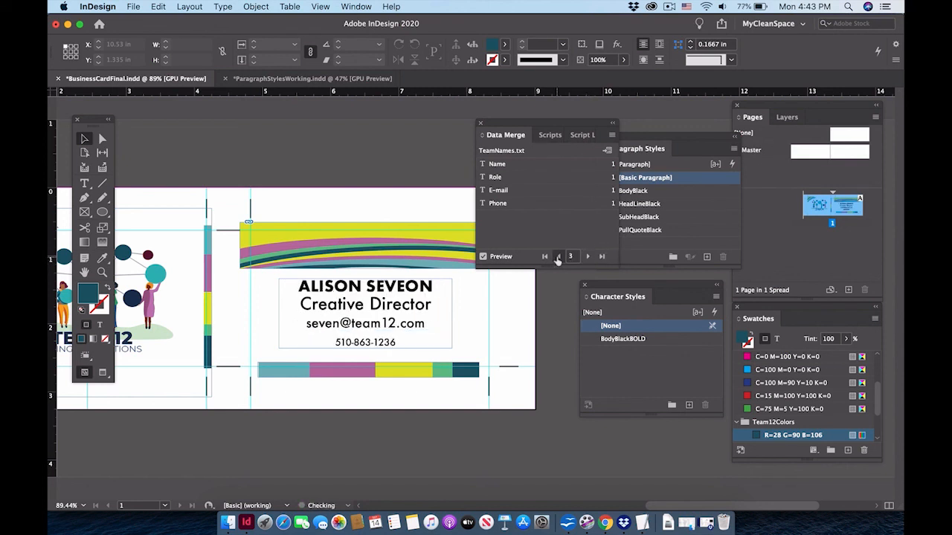
left_click(558, 257)
left_click(558, 256)
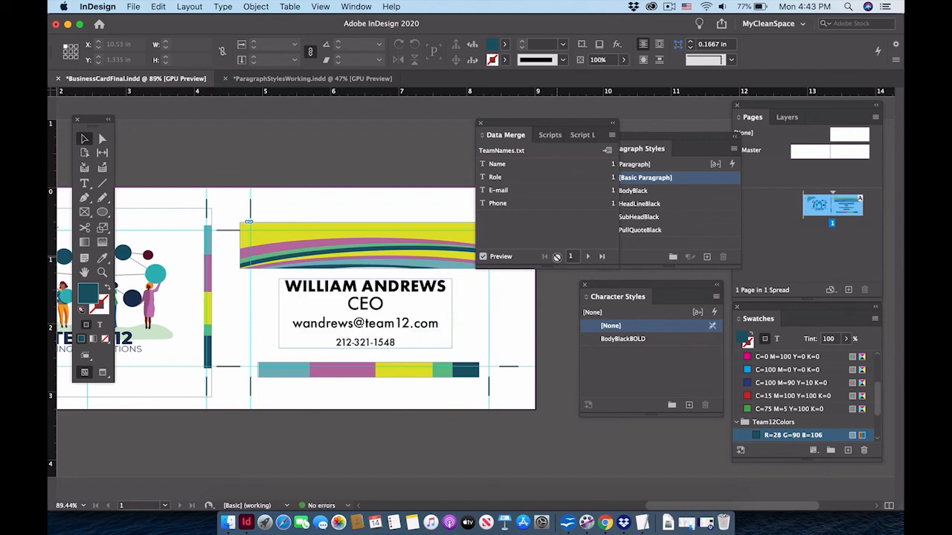
Set the role line's font size to 14 pt
double_click(377, 305)
double_click(378, 305)
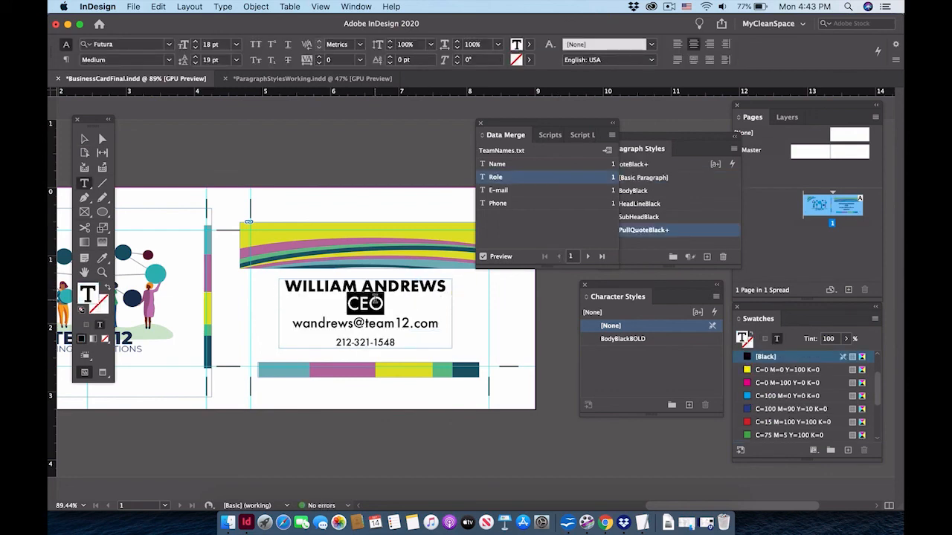
left_click(196, 48)
left_click(196, 47)
left_click(195, 47)
left_click(195, 48)
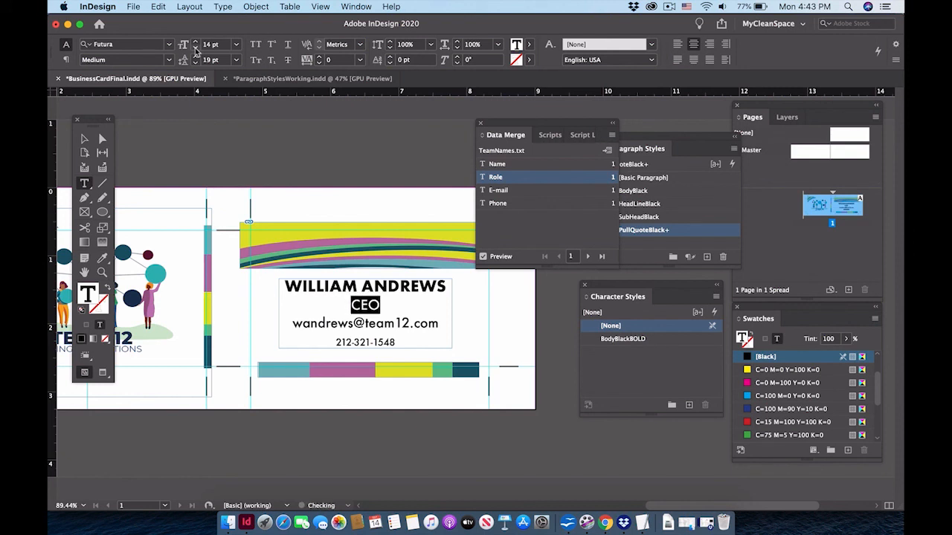
double_click(330, 326)
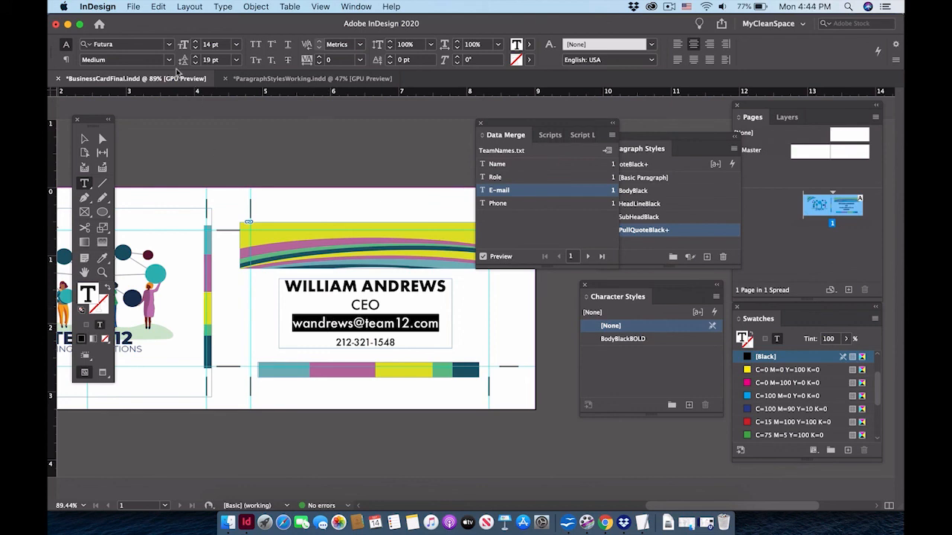
left_click(170, 45)
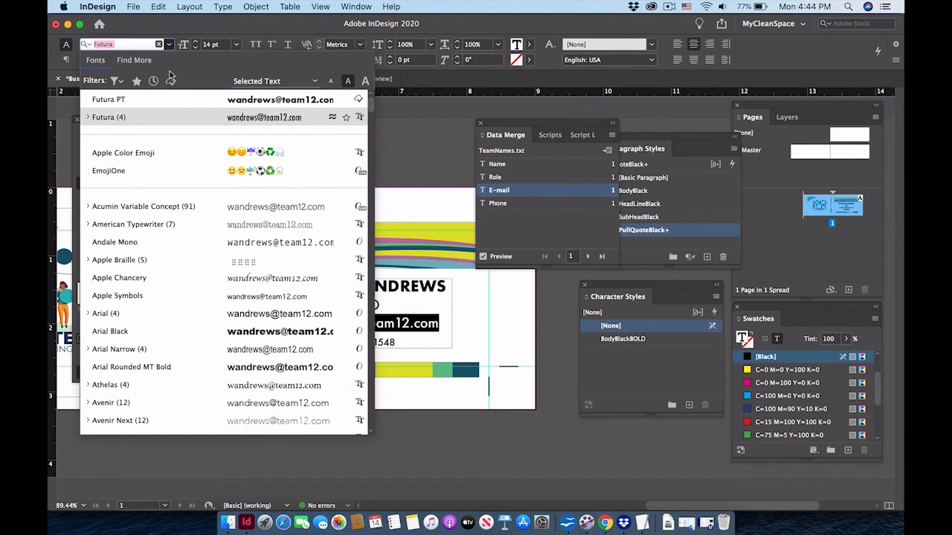
left_click(152, 122)
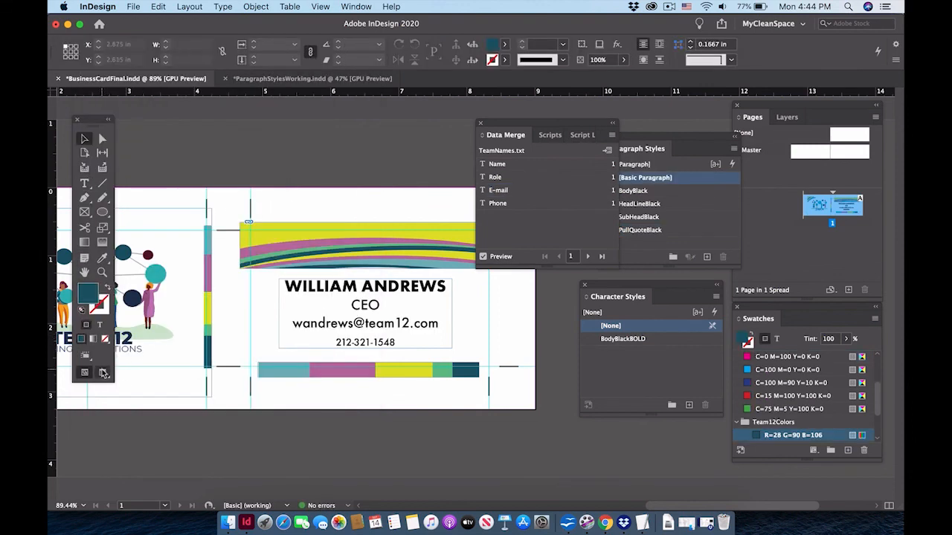
Switch to the Preview screen mode and check the card with each merge record, ending on record 1
left_click(103, 374)
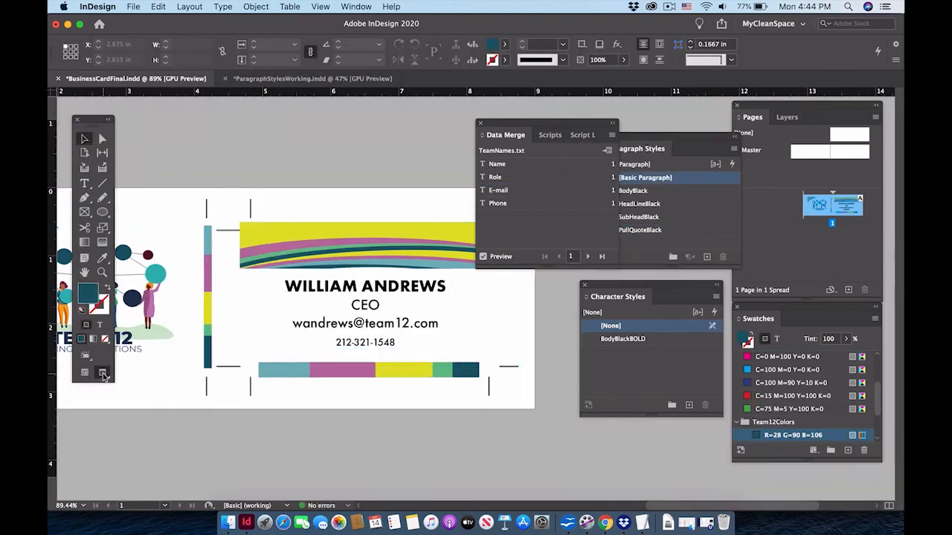
left_click(591, 257)
left_click(590, 257)
left_click(590, 257)
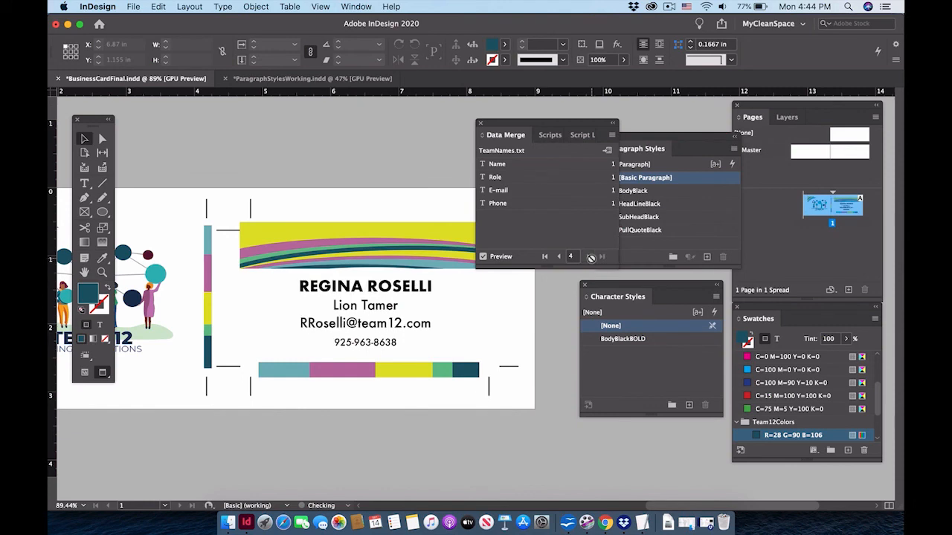
left_click(544, 257)
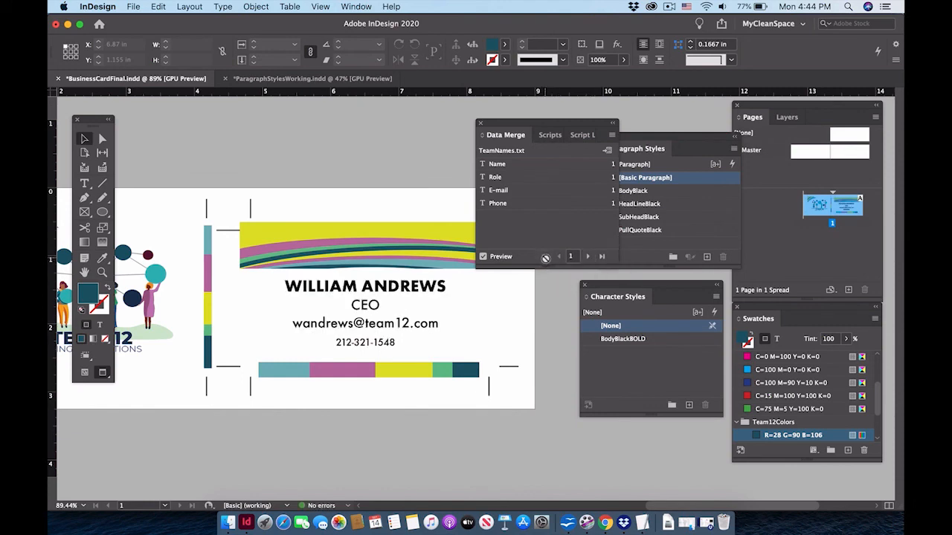
Apply the BodyBlackBOLD character style to the role line and the e-mail line, leaving the text deselected
double_click(366, 304)
left_click(623, 338)
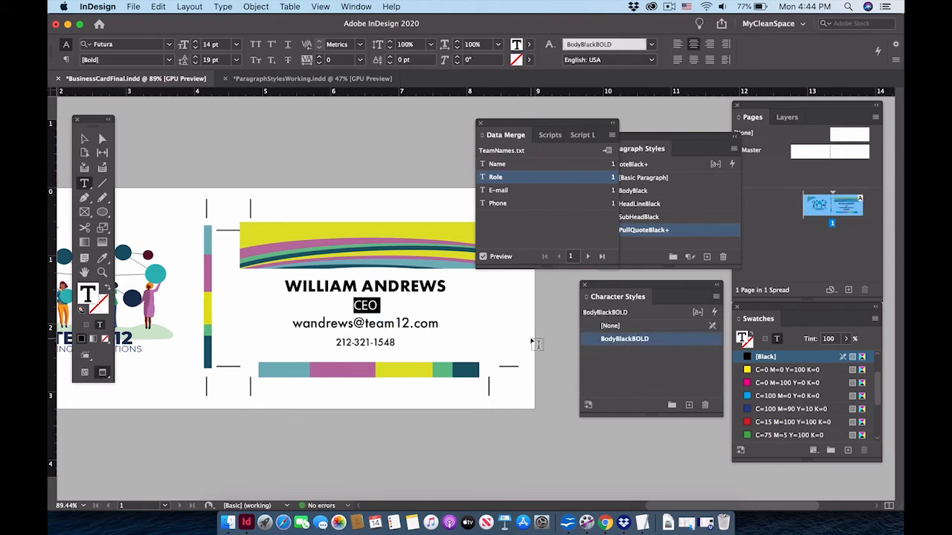
left_click(437, 323)
left_click(420, 325)
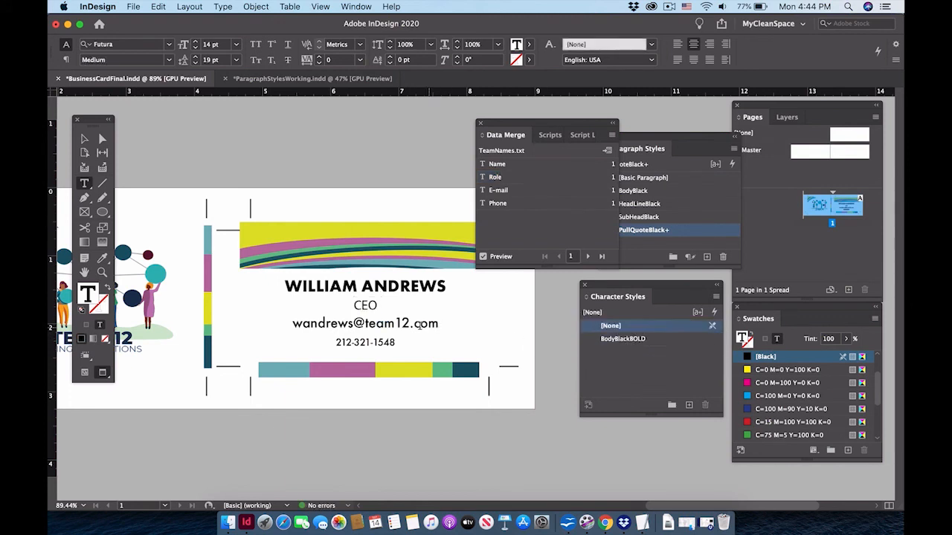
triple_click(335, 325)
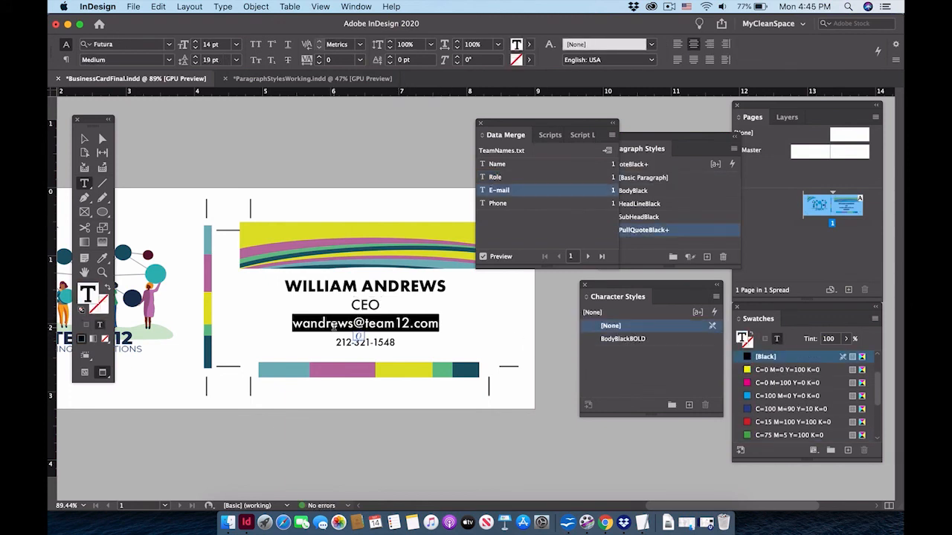
left_click(623, 339)
left_click(84, 139)
left_click(327, 148)
Scale the contact text frame down to about 2.06 × 0.83 in and recenter it between the banner and the color strip
left_click(323, 293)
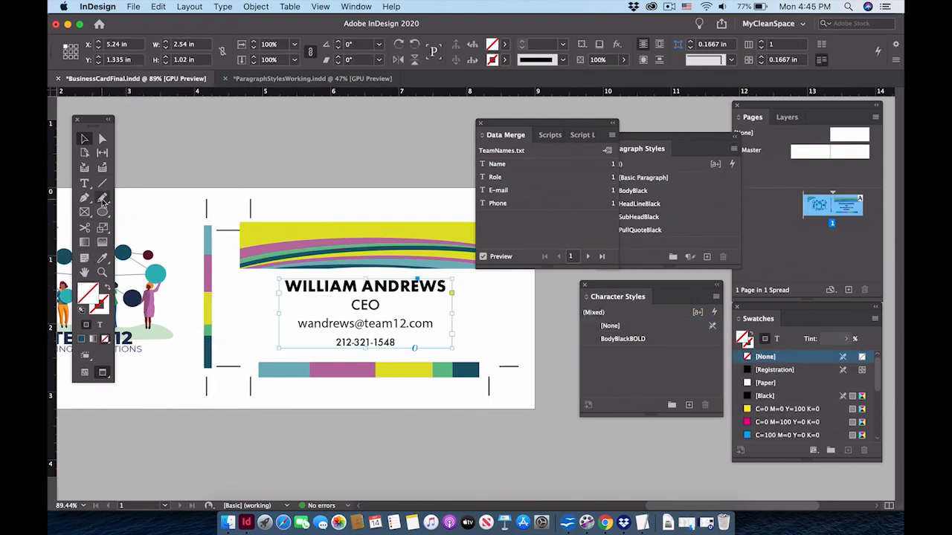
left_click(103, 227)
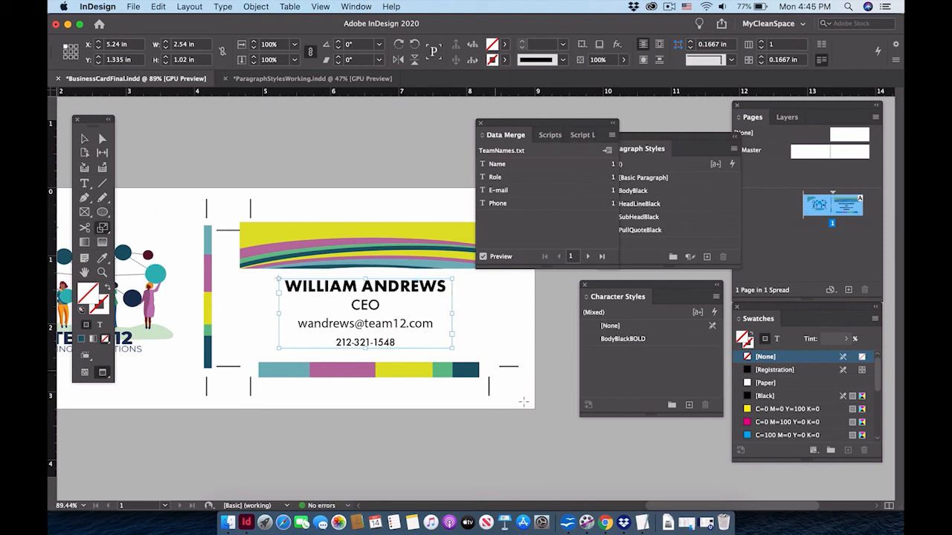
left_click_drag(538, 435, 486, 410)
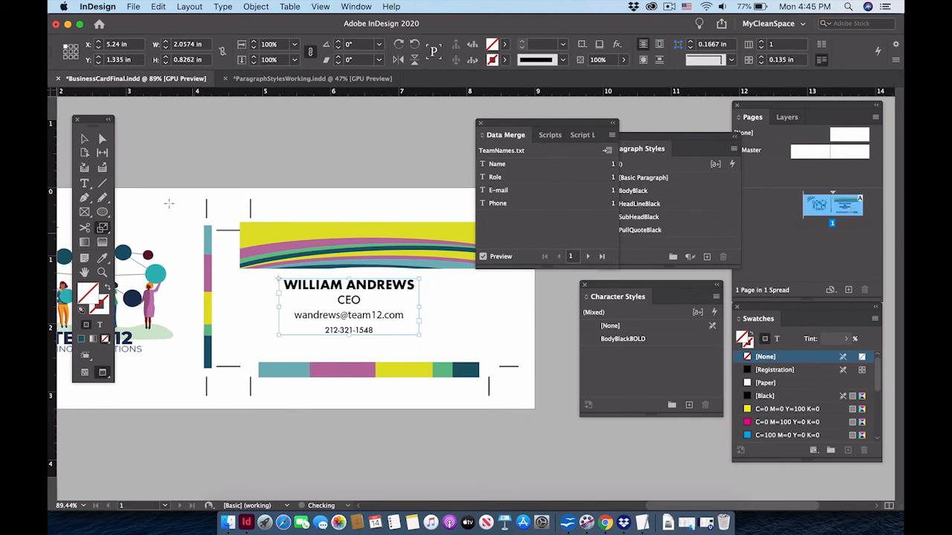
left_click(85, 141)
mouse_move(328, 290)
left_mouse_down()
mouse_move(347, 292)
mouse_move(344, 299)
left_mouse_up()
left_click(479, 310)
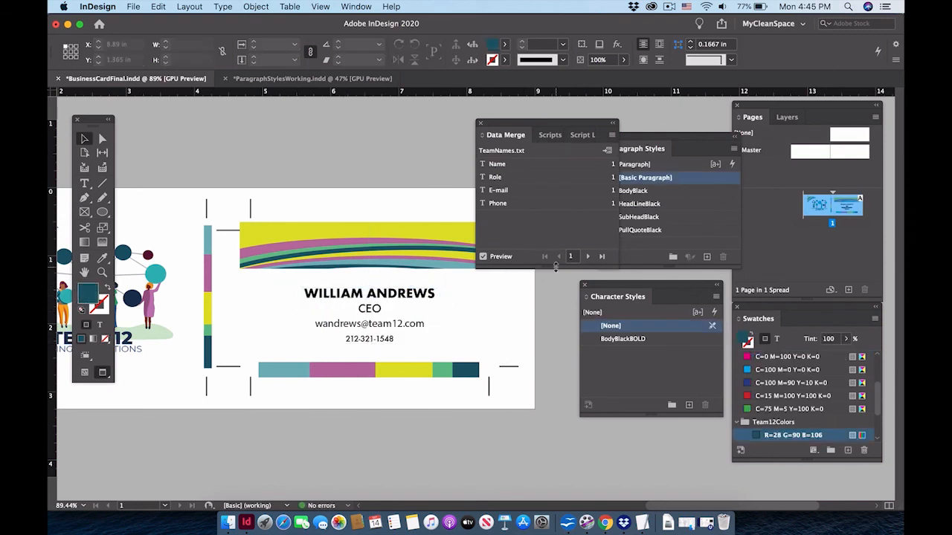
Check the resized contact text with the merge records through record 4, return to record 2 and examine both card sides
left_click(588, 257)
left_click(589, 256)
left_click(588, 257)
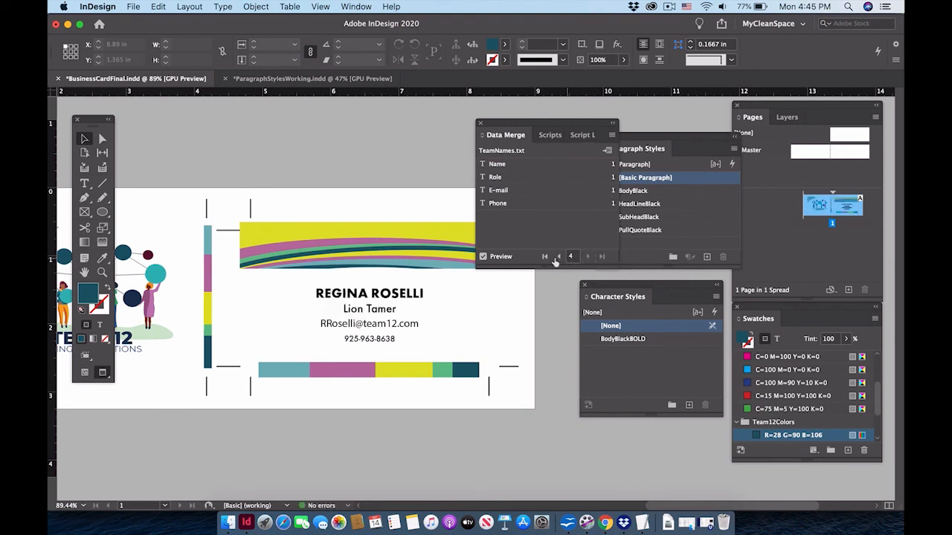
left_click(560, 256)
left_click(560, 256)
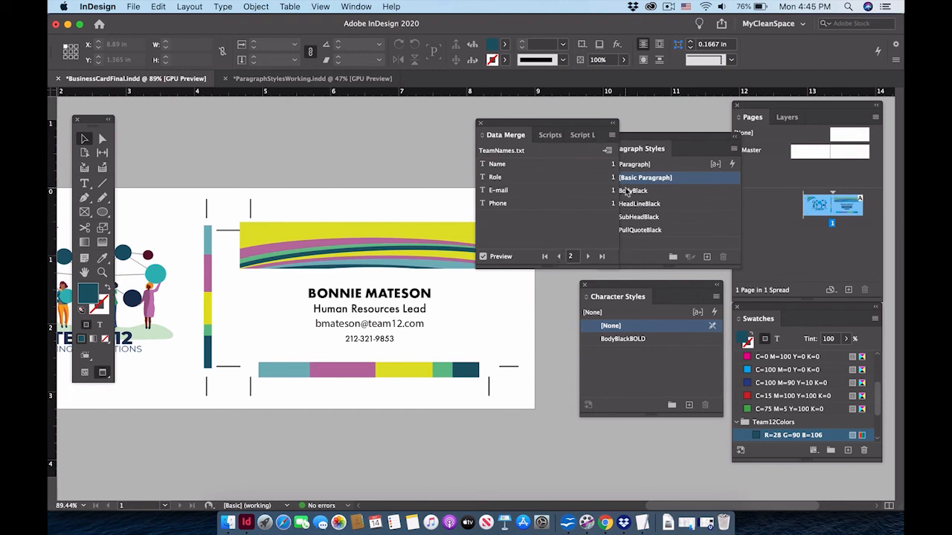
scroll(365, 246, "left", 5)
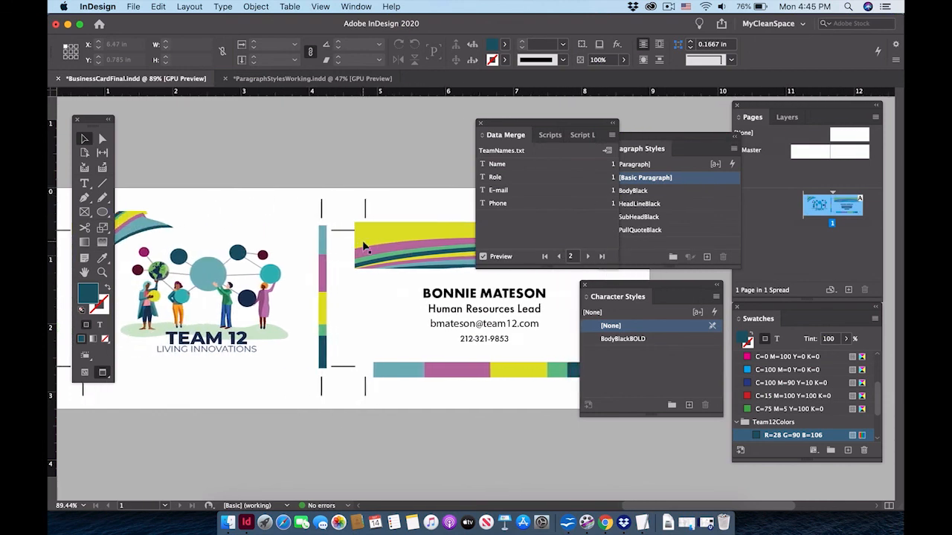
scroll(364, 247, "right", 1)
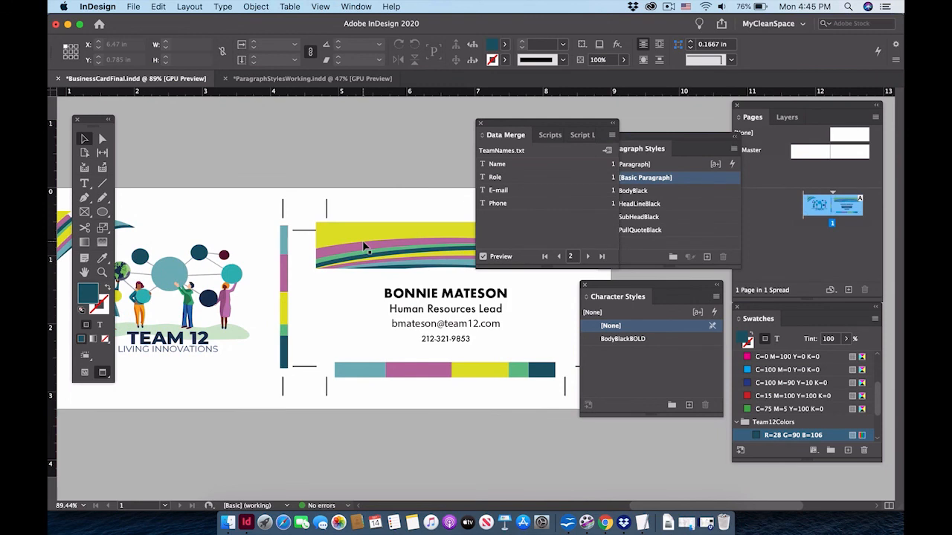
Return to record 1 and export the data merge to PDF for records 1–4, one record per page, with the High Quality Print preset
left_click(559, 256)
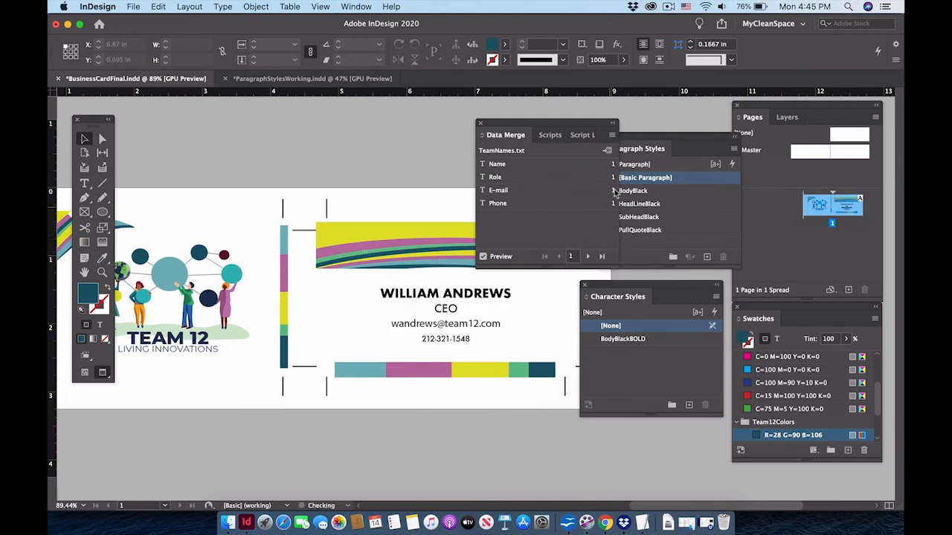
left_click(612, 135)
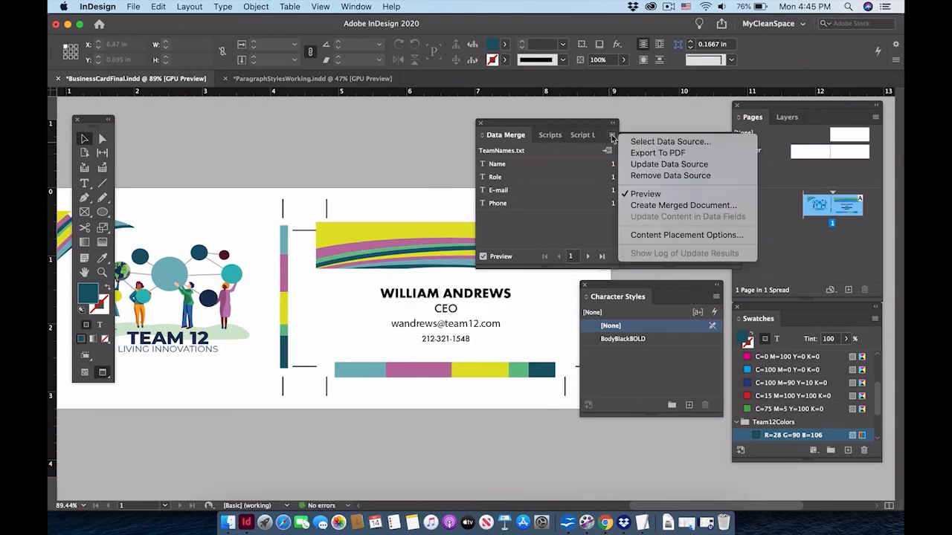
left_click(652, 154)
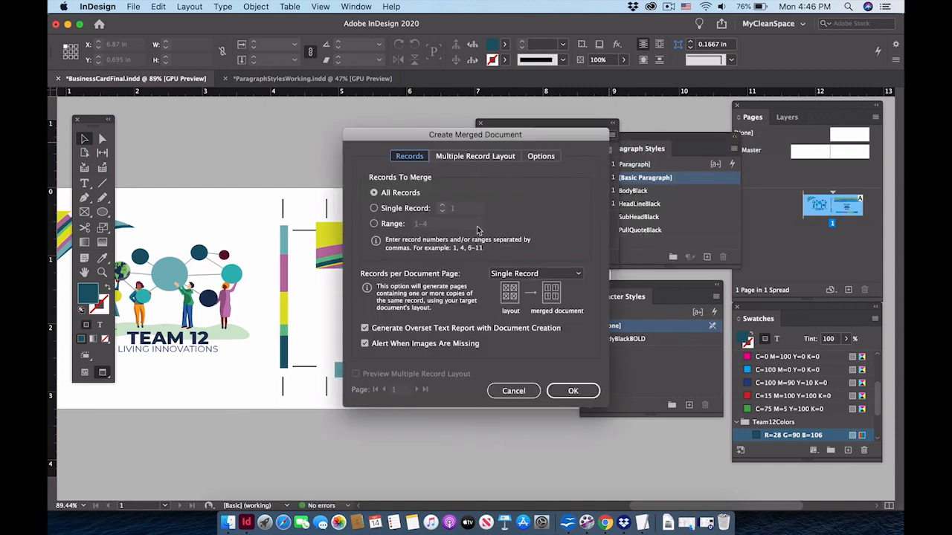
left_click(375, 224)
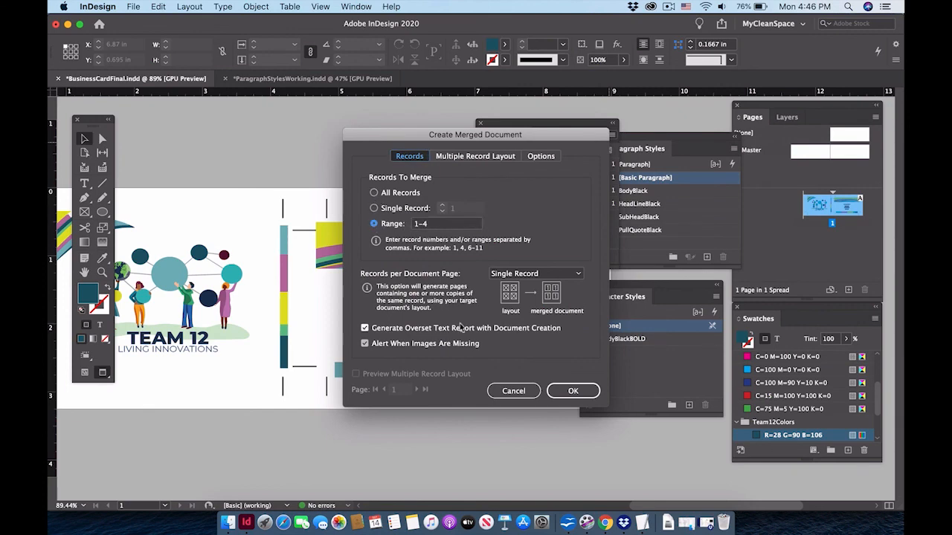
left_click(568, 392)
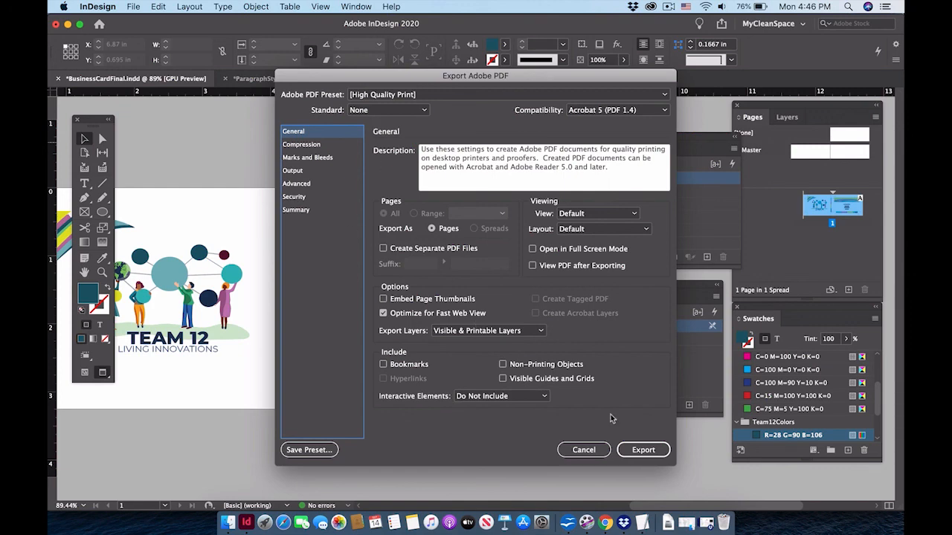
left_click(638, 450)
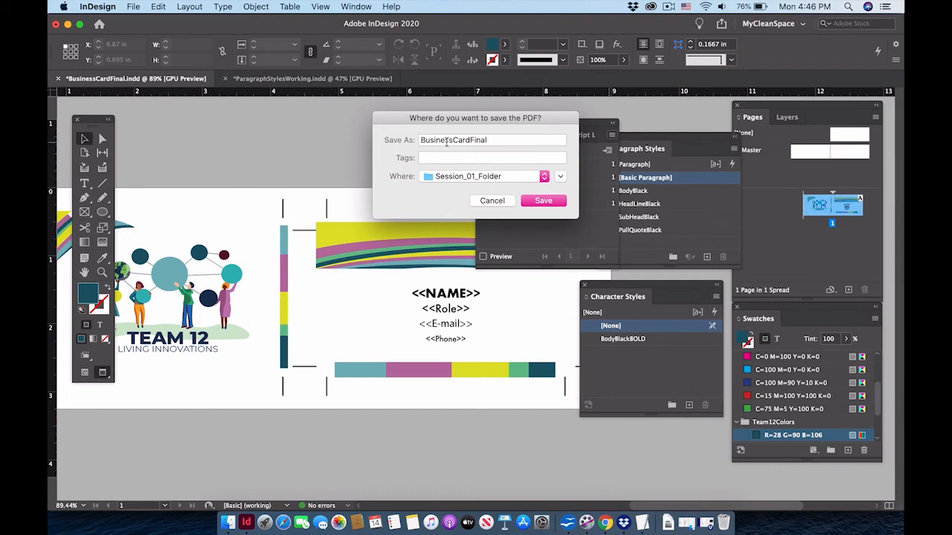
Save the merged PDF as BusinessCardFinalAll in Session_01_Folder, accepting the missing font and overset text notices
left_click(492, 140)
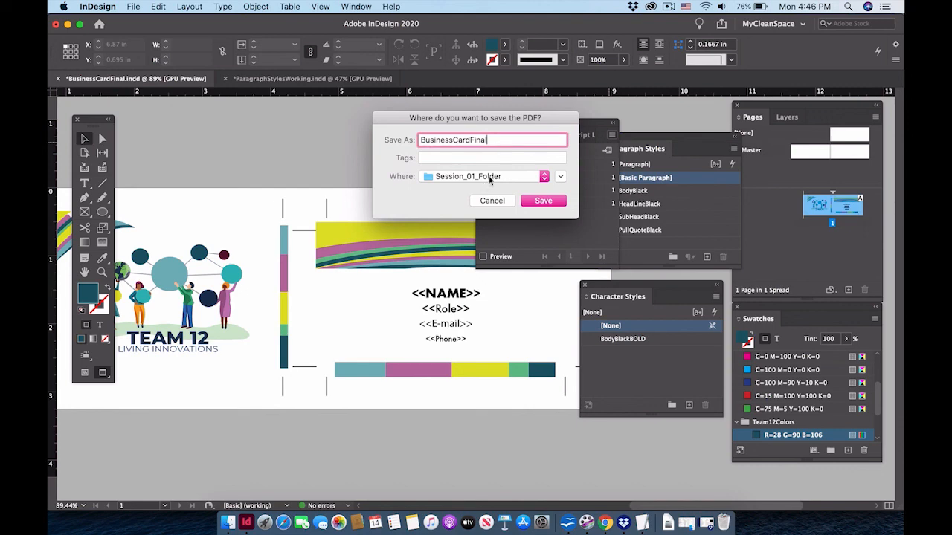
type("All")
left_click(542, 201)
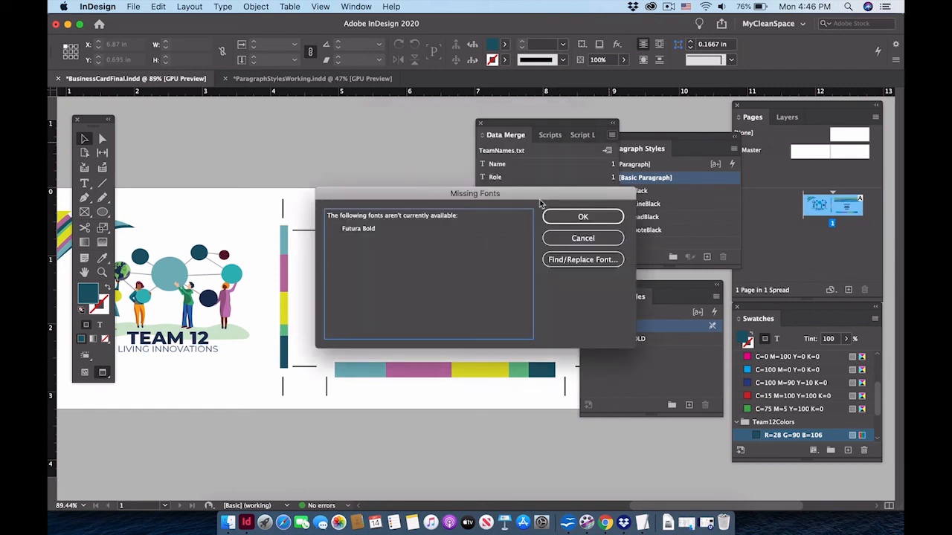
left_click(552, 220)
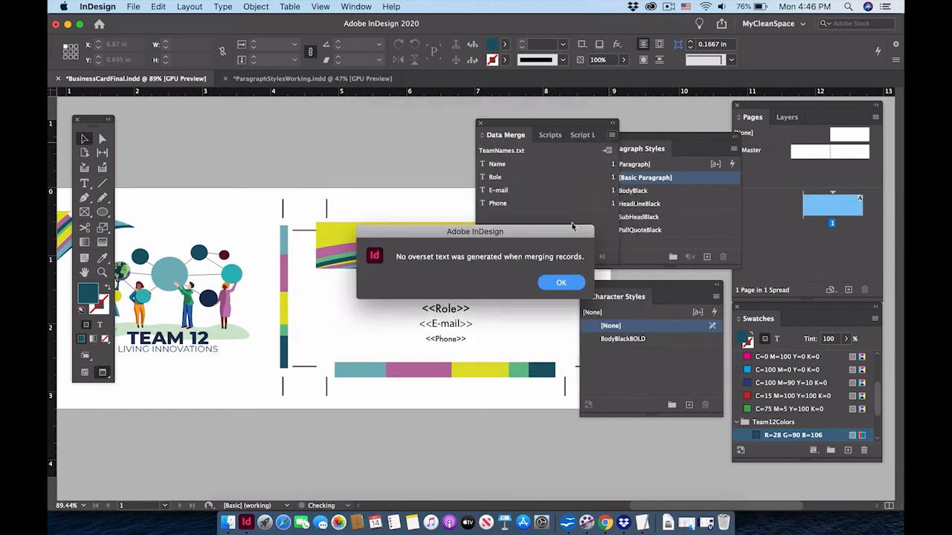
left_click(560, 285)
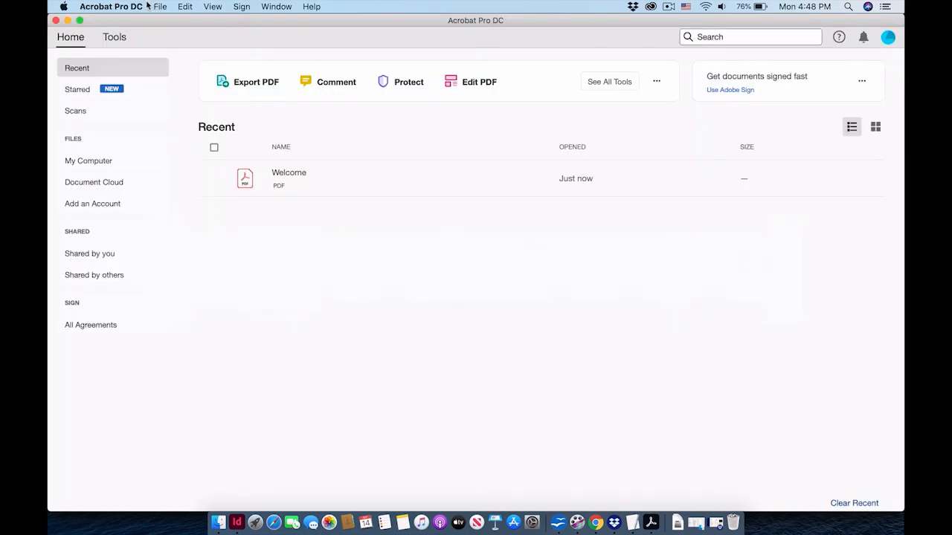
Open BusinessCardFinalAll.pdf in Acrobat Pro DC and check each merged business card through page 4
left_click(161, 6)
left_click(174, 20)
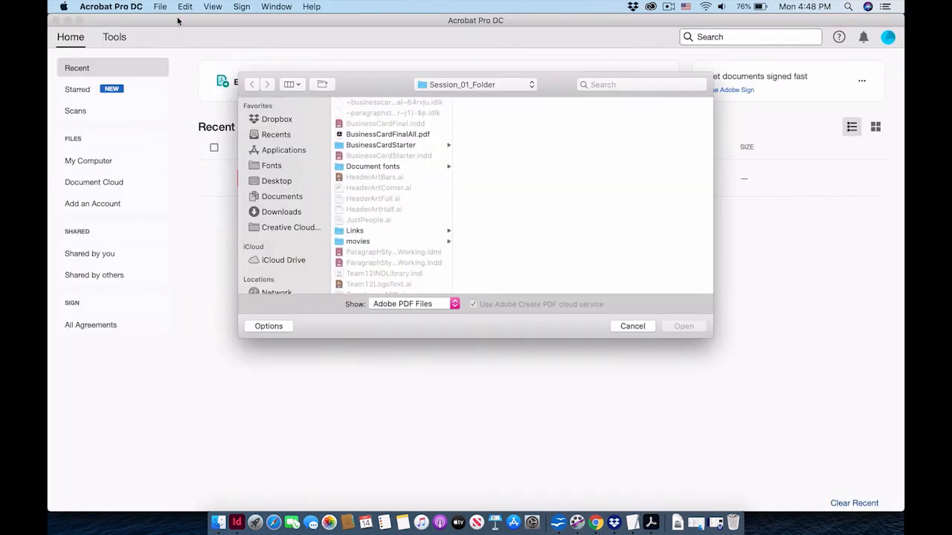
left_click(690, 332)
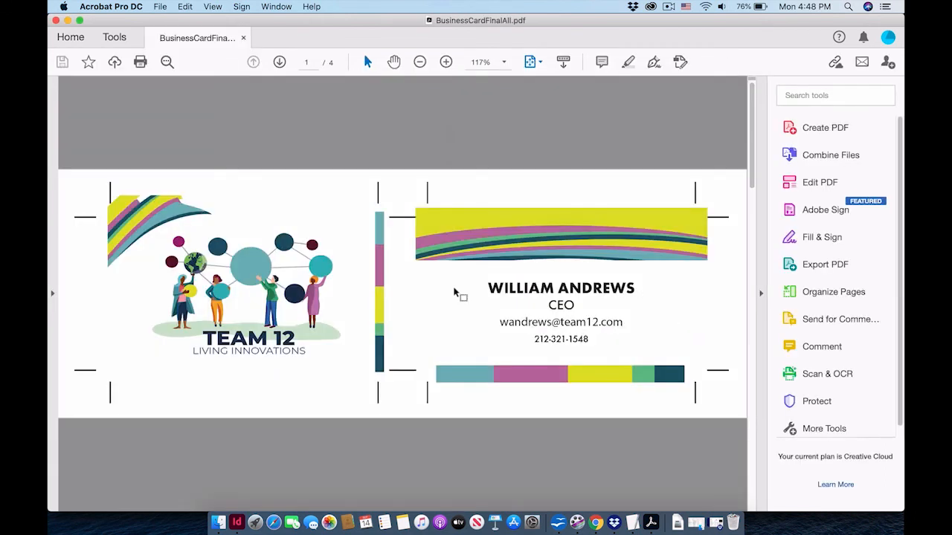
scroll(455, 293, "down", 3)
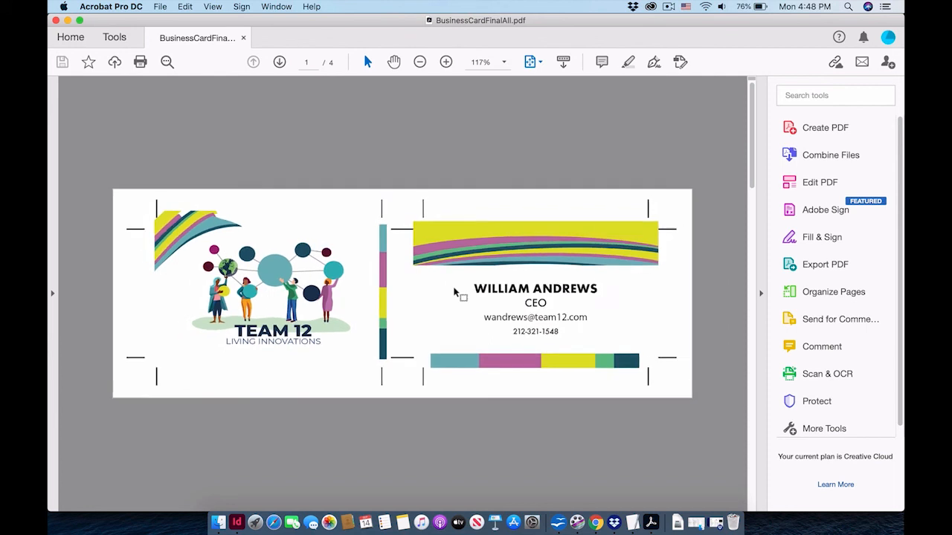
left_click(277, 68)
left_click(277, 68)
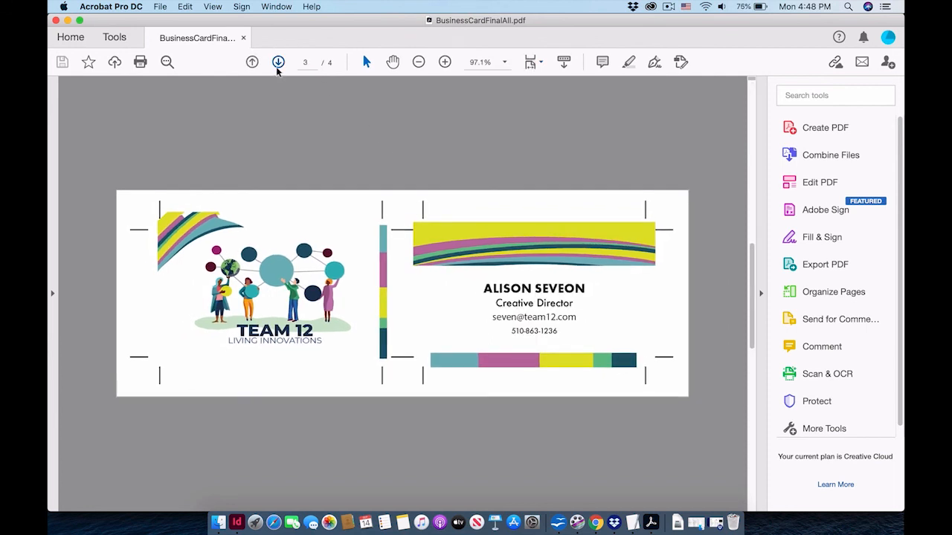
left_click(277, 62)
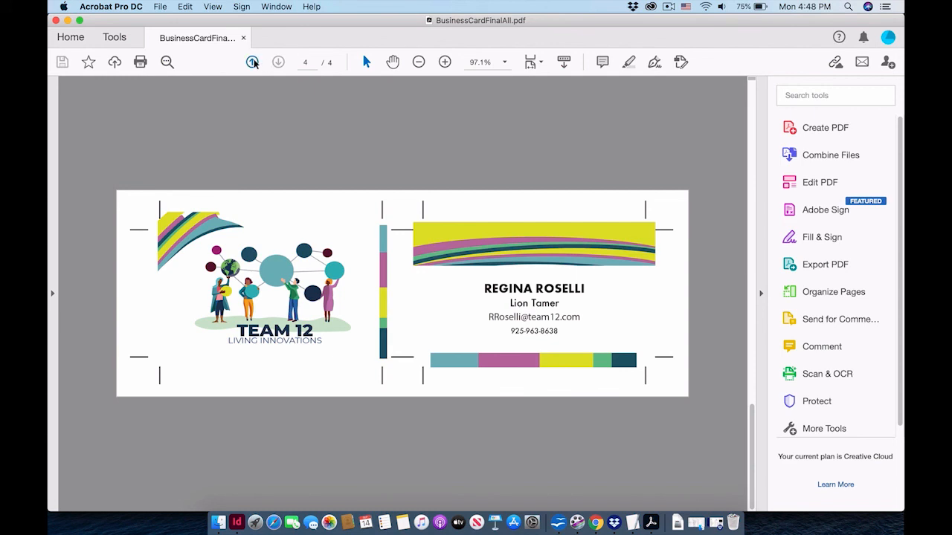